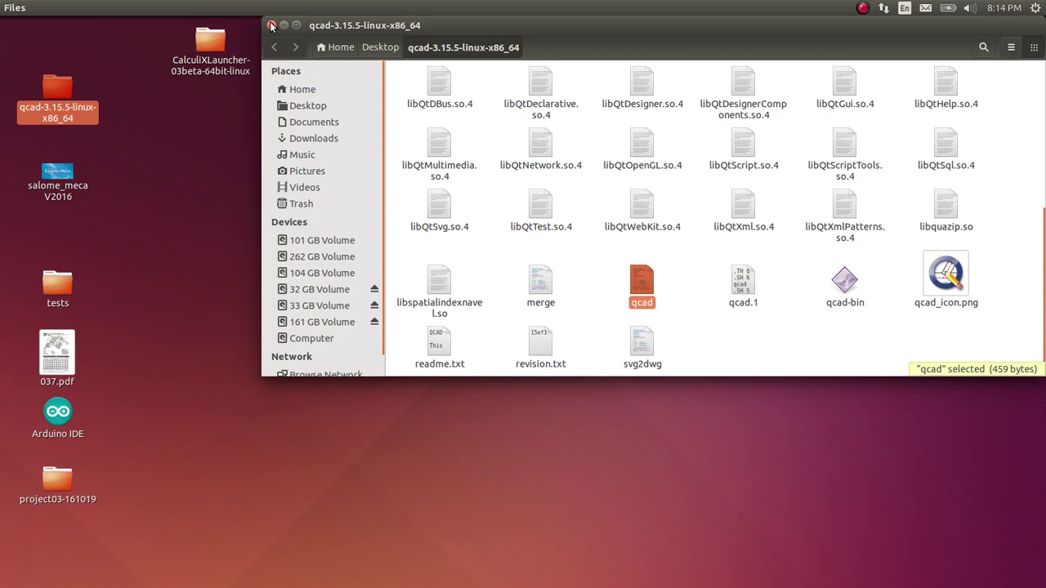
Close the qcad-3.15.5-linux-x86_64 folder window, bring up the Tips note in the text editor and highlight its QCad command-line tip.
{"action": "left_click", "coordinate": [272, 25]}
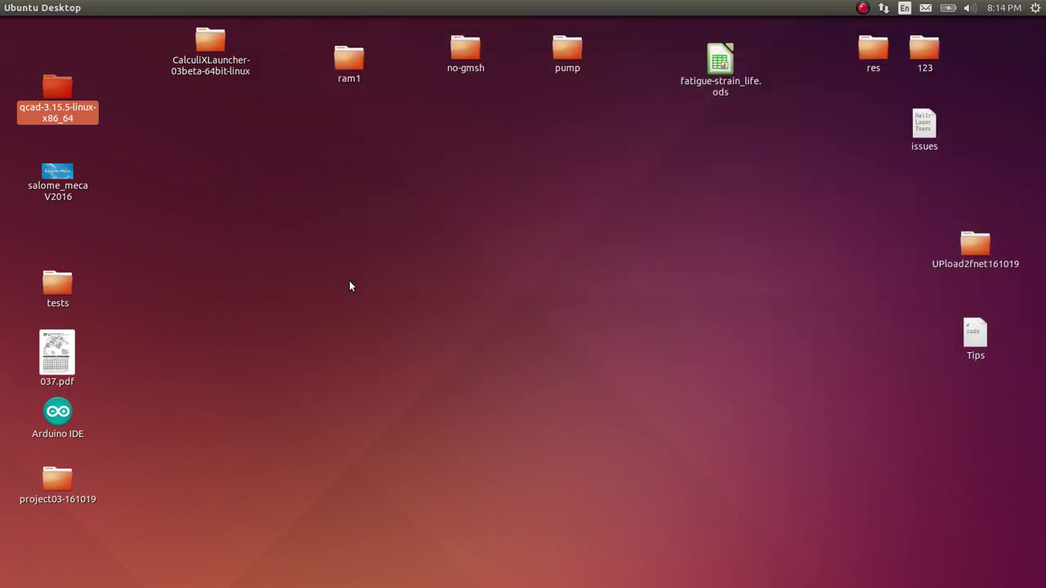
{"action": "mouse_move", "coordinate": [2, 255]}
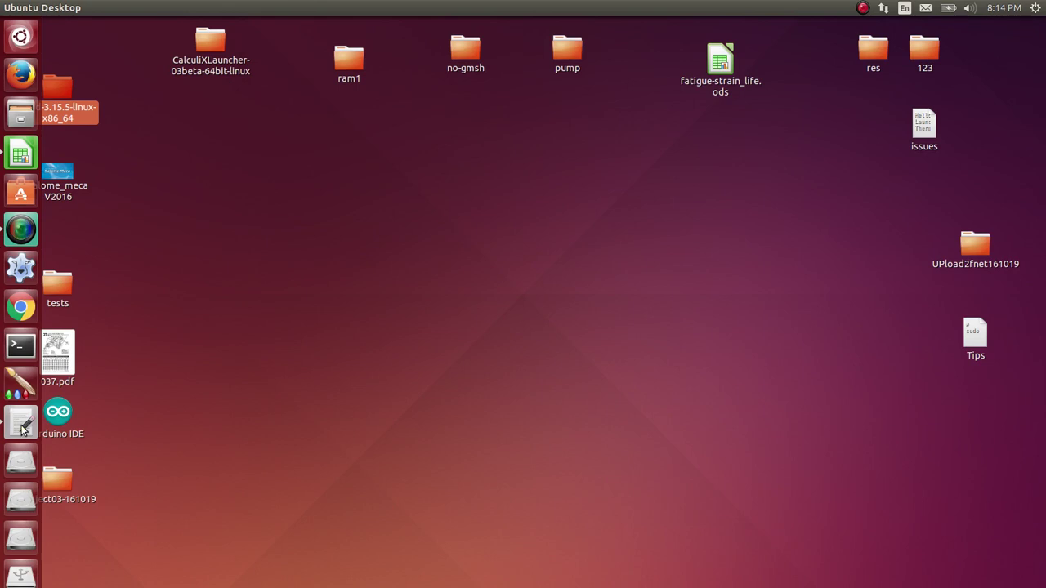
{"action": "left_click", "coordinate": [22, 424]}
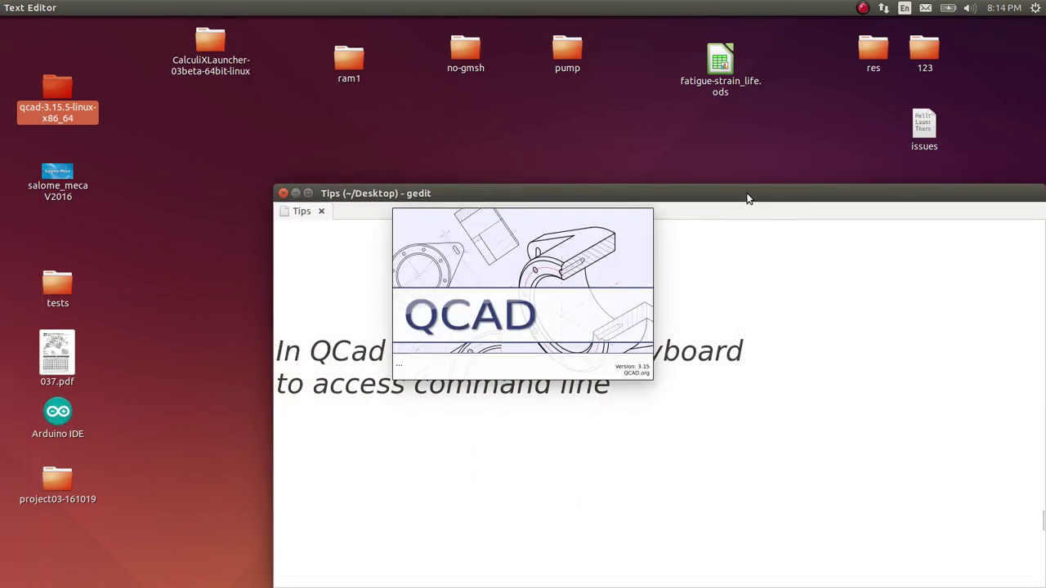
{"action": "left_click_drag", "start_coordinate": [749, 196], "coordinate": [770, 282]}
{"action": "left_click", "coordinate": [642, 480]}
{"action": "key", "text": "ctrl+shift+Home"}
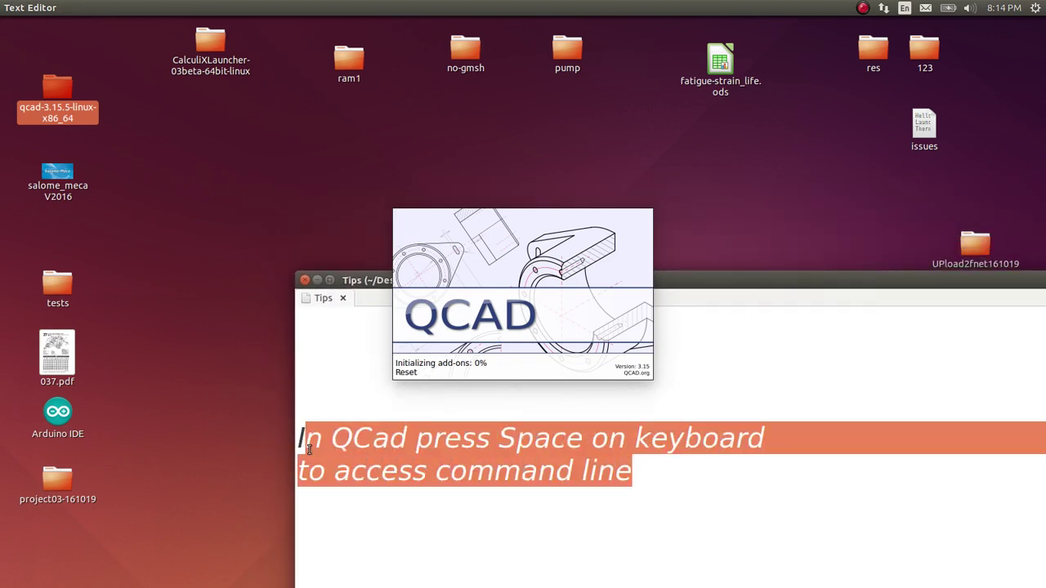
{"action": "left_click", "coordinate": [657, 477]}
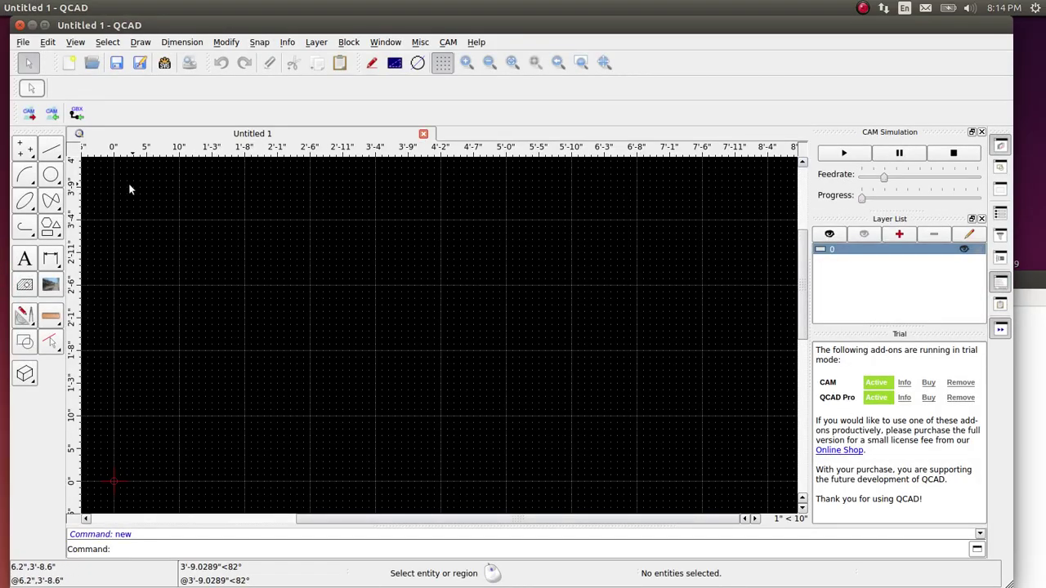
Start a line at 0,0 with orthogonal restriction and draw a first horizontal segment of 40 inches to the right.
{"action": "left_click", "coordinate": [56, 155]}
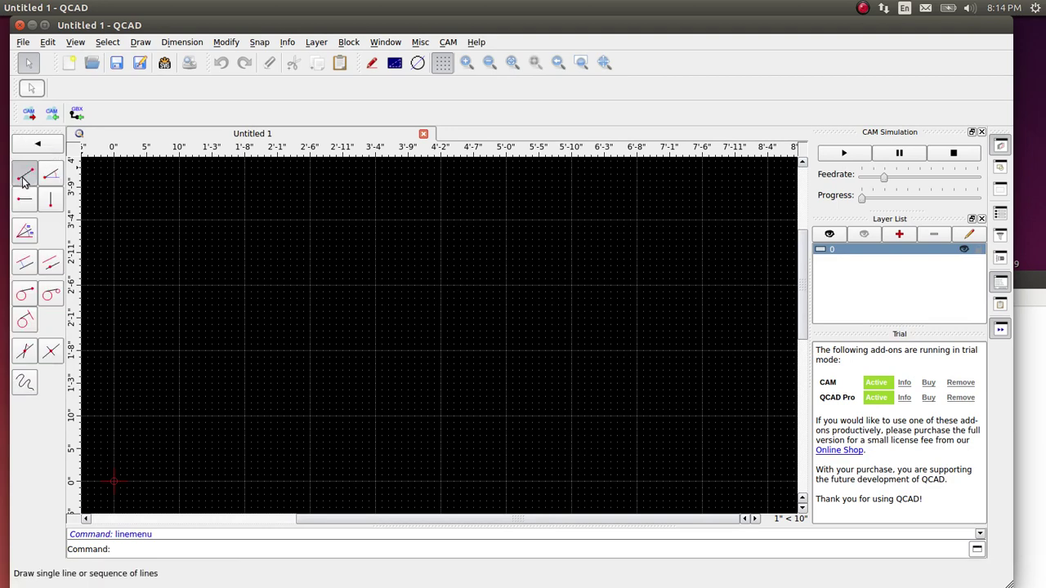
{"action": "left_click", "coordinate": [25, 174]}
{"action": "scroll", "coordinate": [250, 267], "scroll_direction": "down", "scroll_amount": 3}
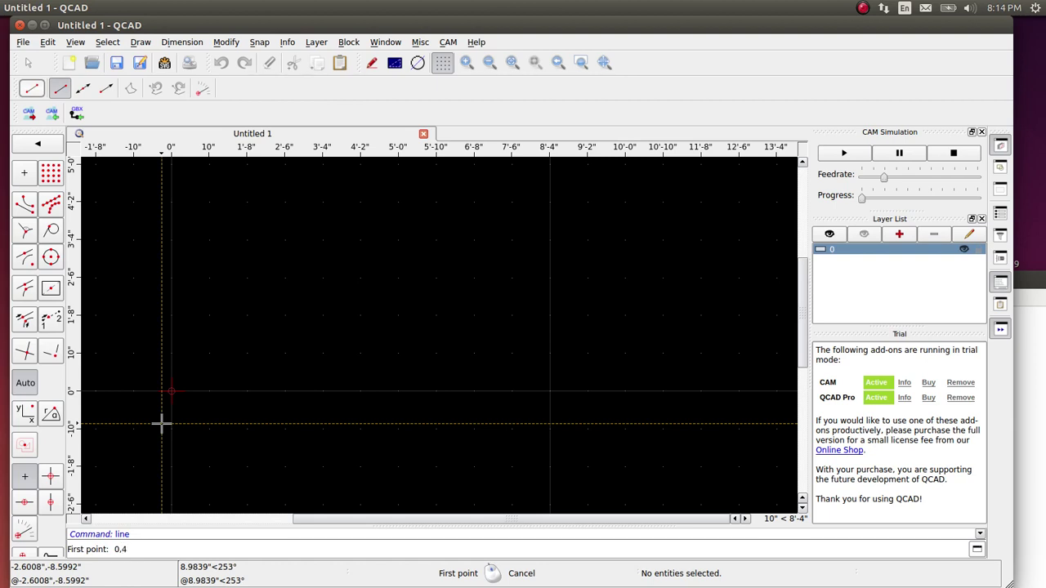
{"action": "key", "text": "Return"}
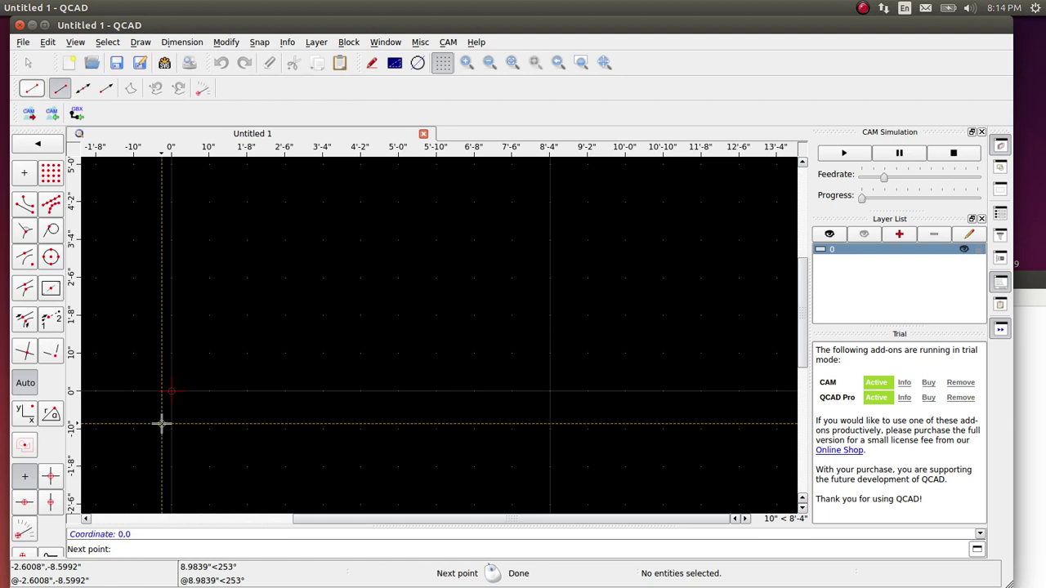
{"action": "scroll", "coordinate": [332, 341], "scroll_direction": "down", "scroll_amount": 5}
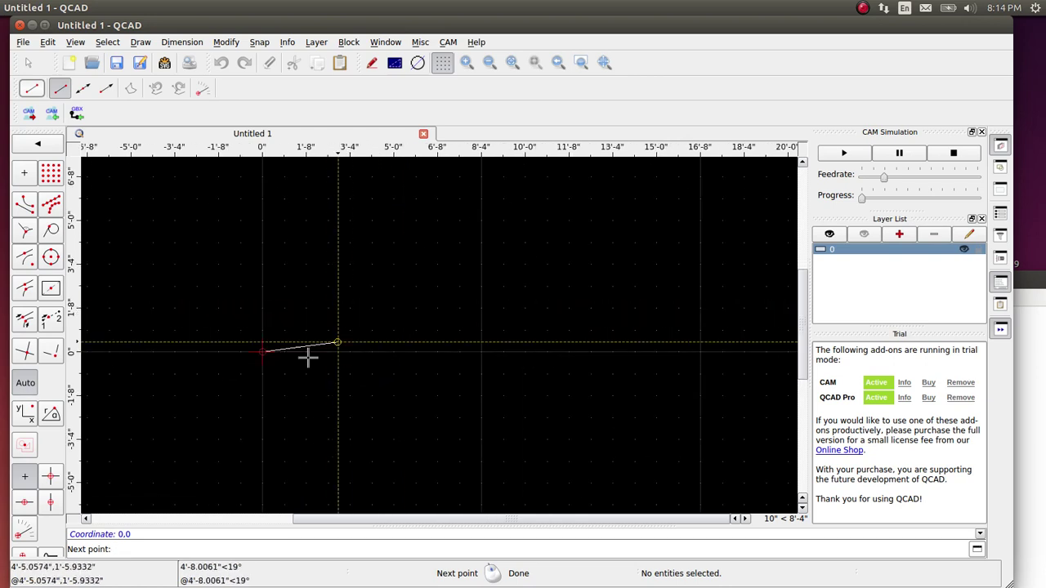
{"action": "left_click", "coordinate": [52, 475]}
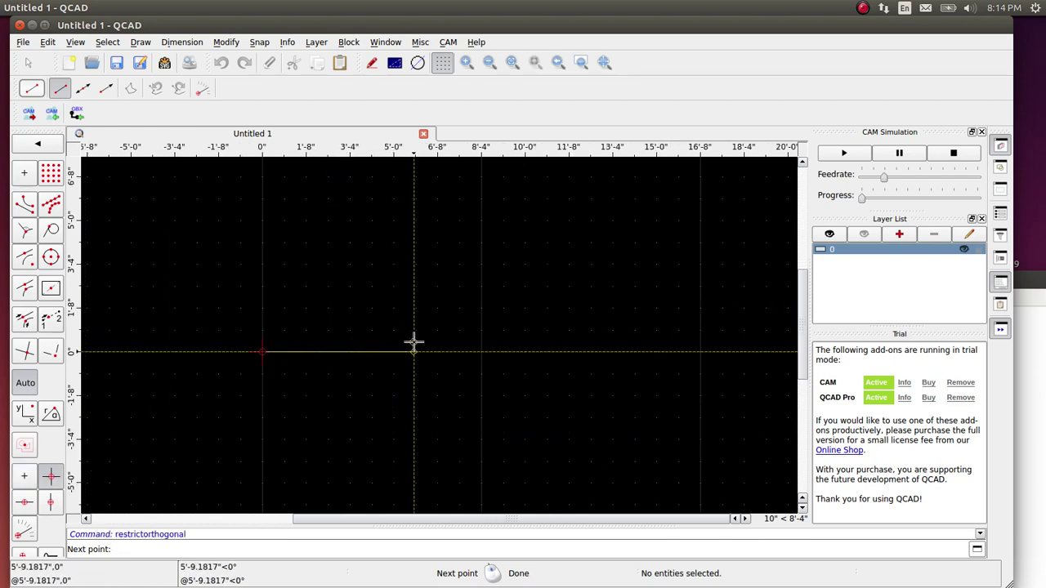
{"action": "type", "text": "40"}
{"action": "key", "text": "Return"}
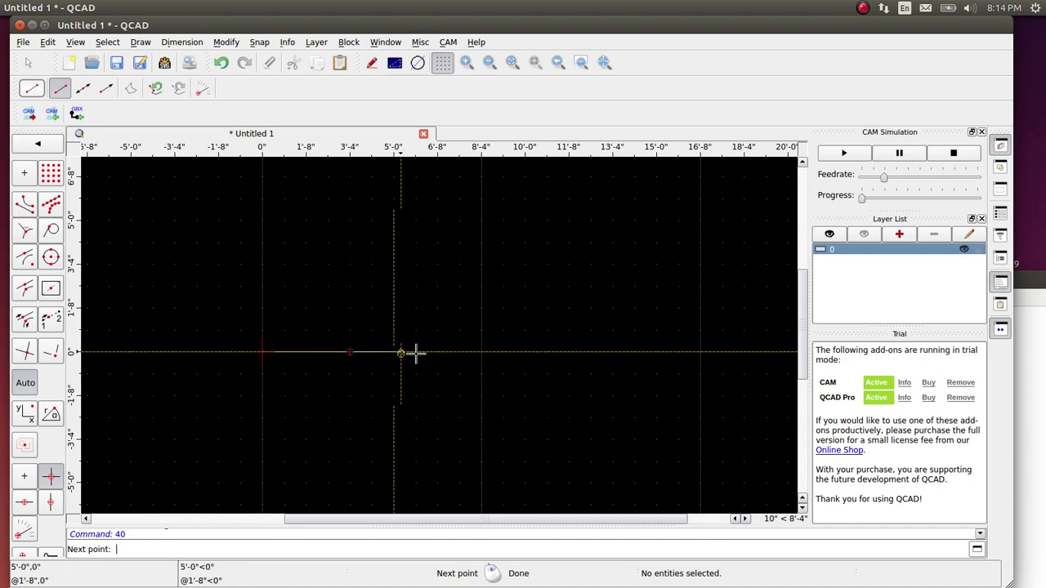
Continue the upper edge to the right with three more 40-inch horizontal segments, reaching 13'-4".
{"action": "type", "text": "4"}
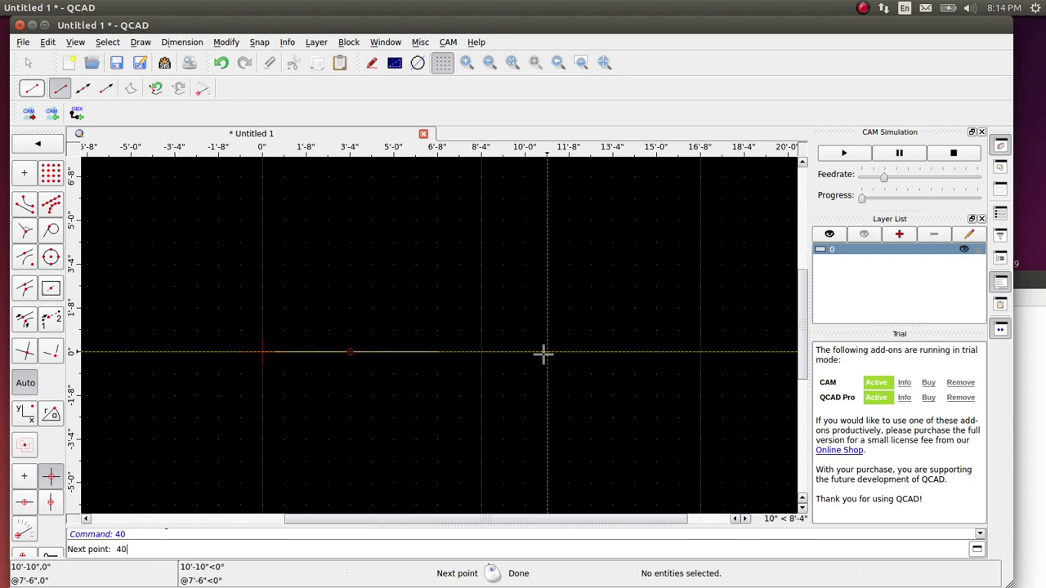
{"action": "type", "text": "0"}
{"action": "key", "text": "Return"}
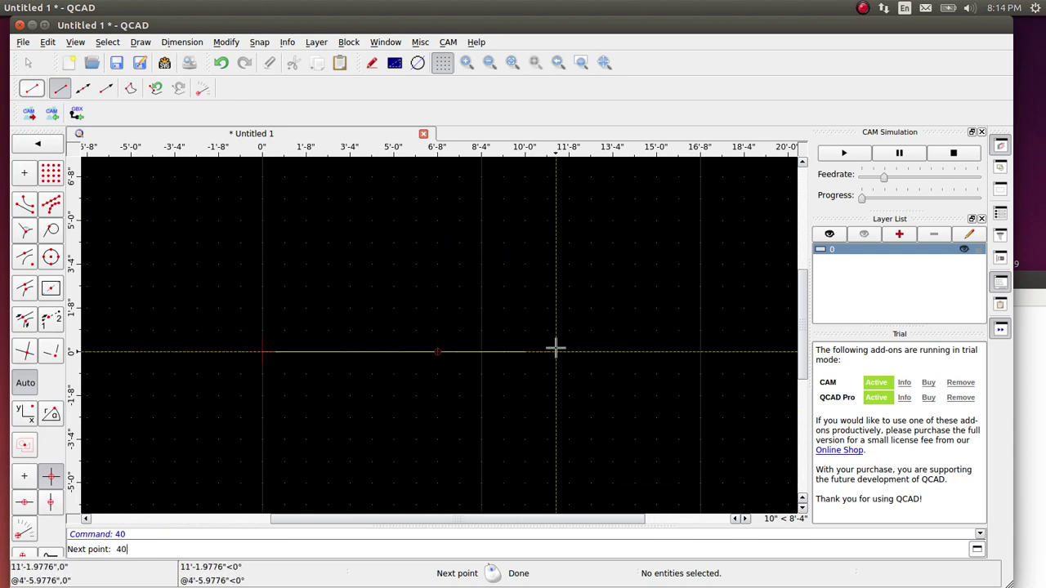
{"action": "type", "text": "40"}
{"action": "key", "text": "Return"}
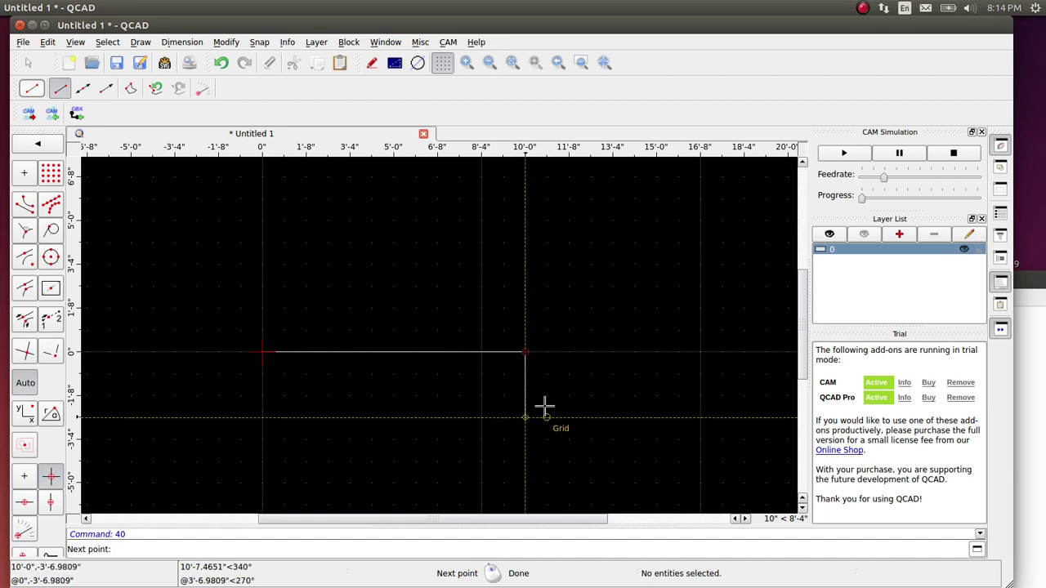
{"action": "left_click", "coordinate": [617, 337]}
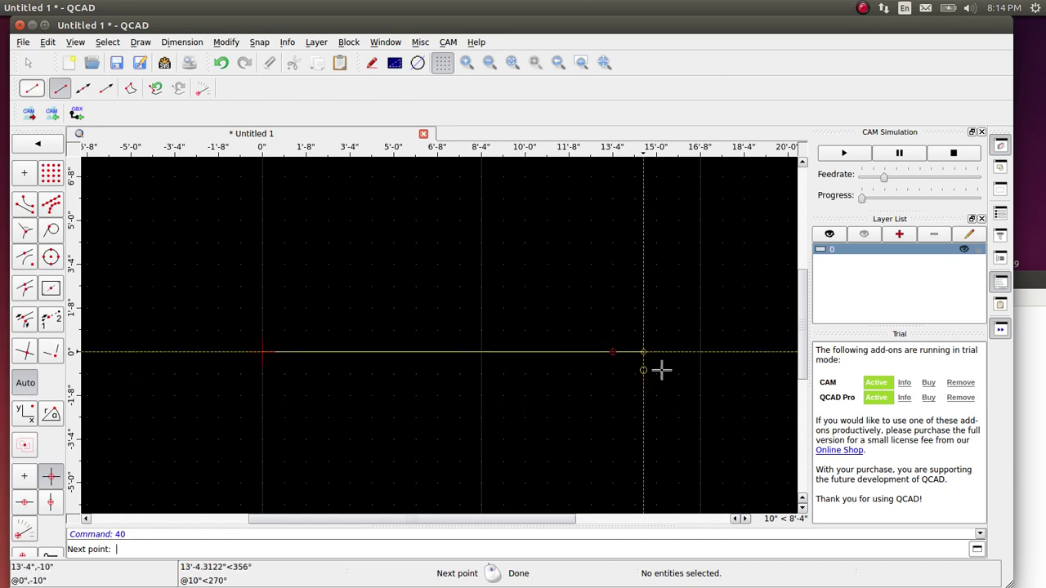
Extend the upper edge with two further 40-inch horizontal segments to end at 20'-0".
{"action": "type", "text": "4"}
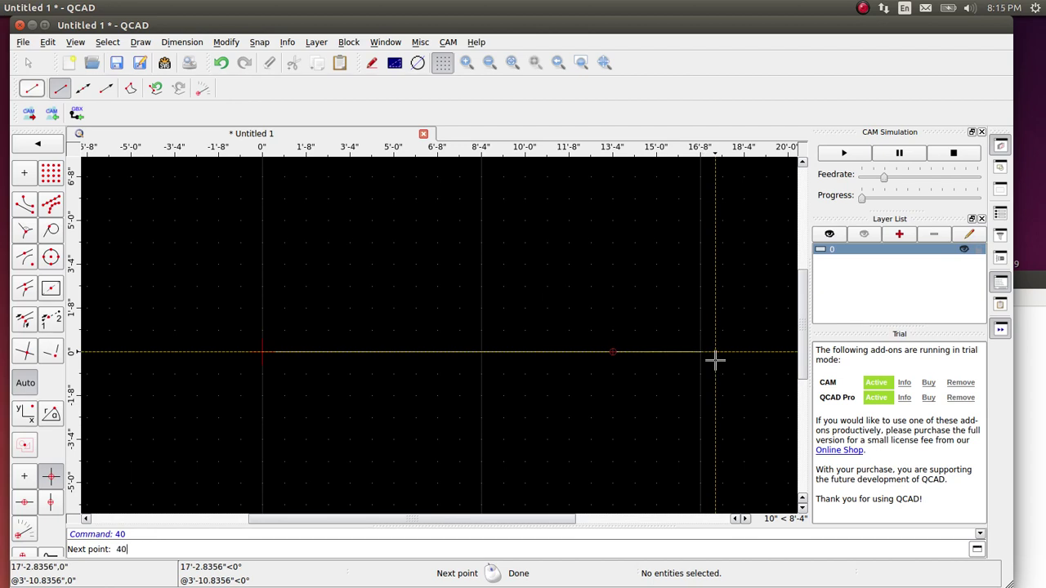
{"action": "type", "text": "0"}
{"action": "key", "text": "Return"}
{"action": "scroll", "coordinate": [682, 391], "scroll_direction": "down", "scroll_amount": 2}
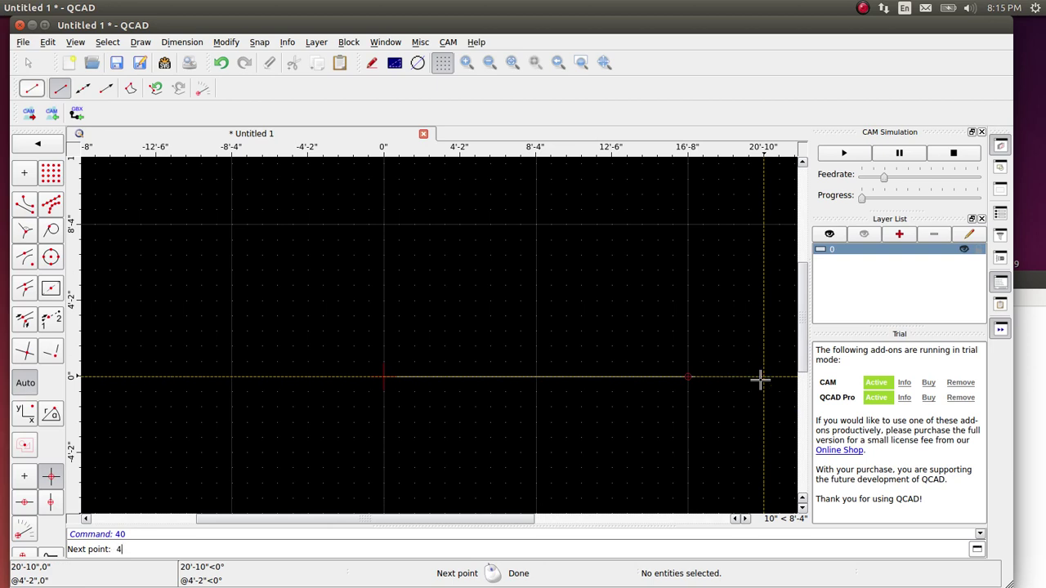
{"action": "type", "text": "40"}
{"action": "key", "text": "Return"}
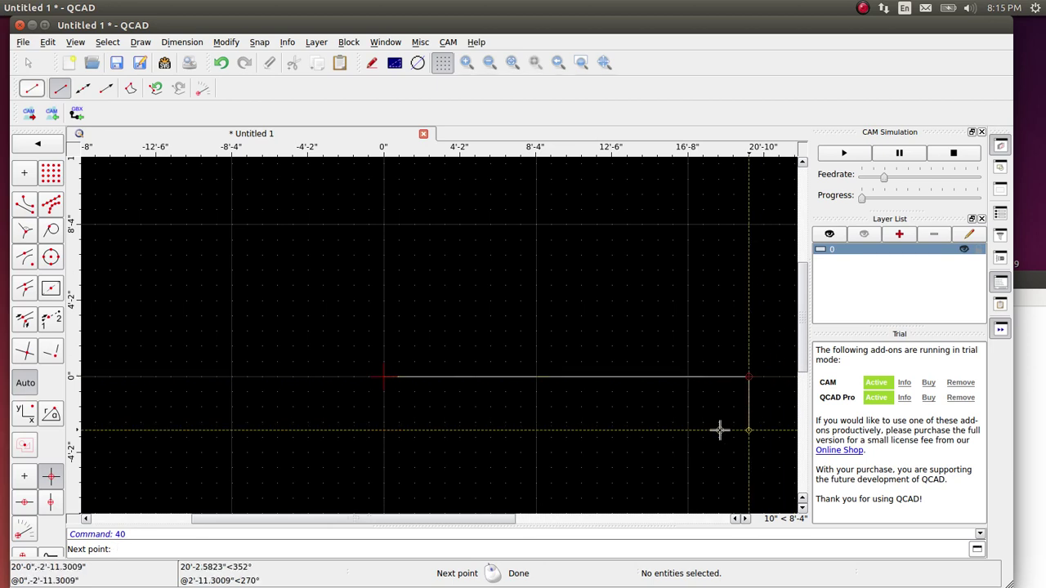
Draw a 20-inch segment downward from the upper edge's right end, followed by leftward segments of 20 and 40 inches.
{"action": "scroll", "coordinate": [763, 408], "scroll_direction": "up", "scroll_amount": 3}
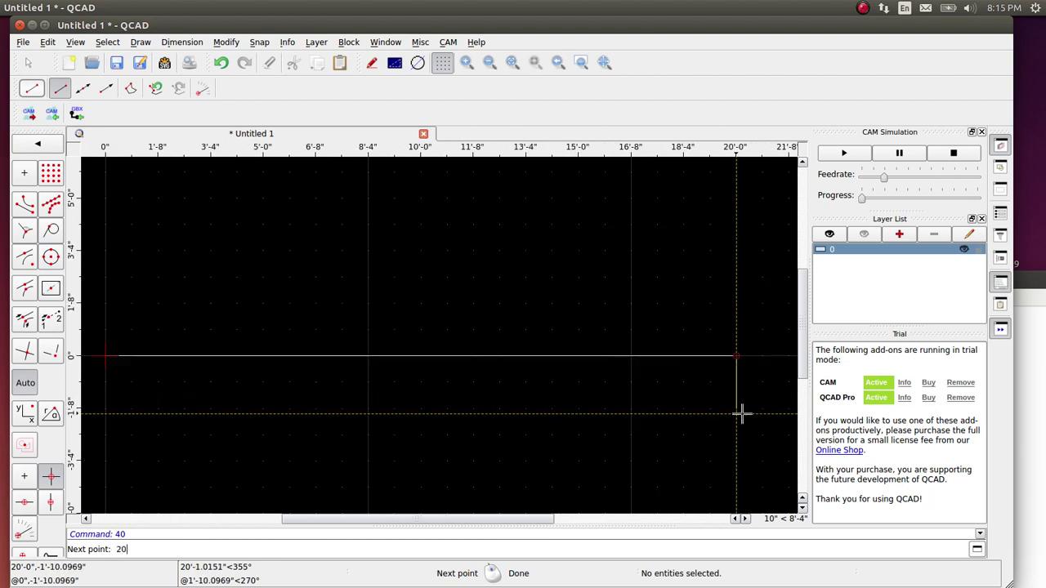
{"action": "type", "text": "20"}
{"action": "key", "text": "Return"}
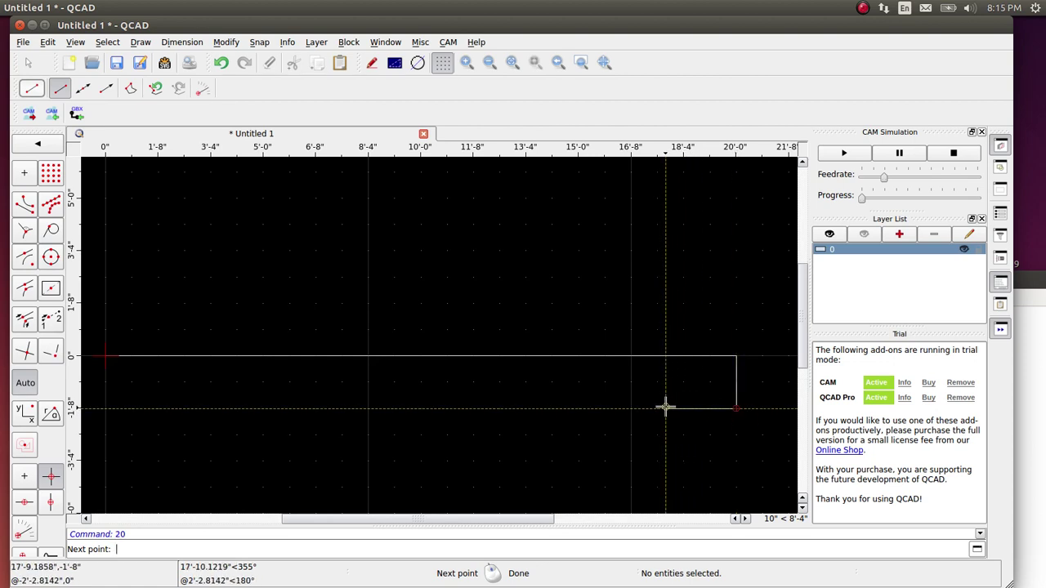
{"action": "key", "text": "Return"}
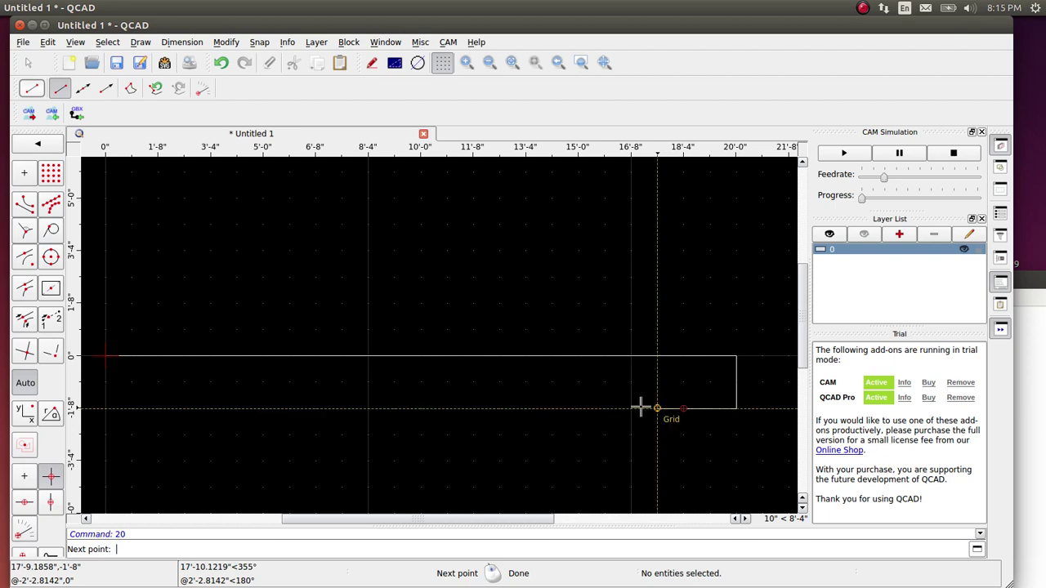
{"action": "type", "text": "40"}
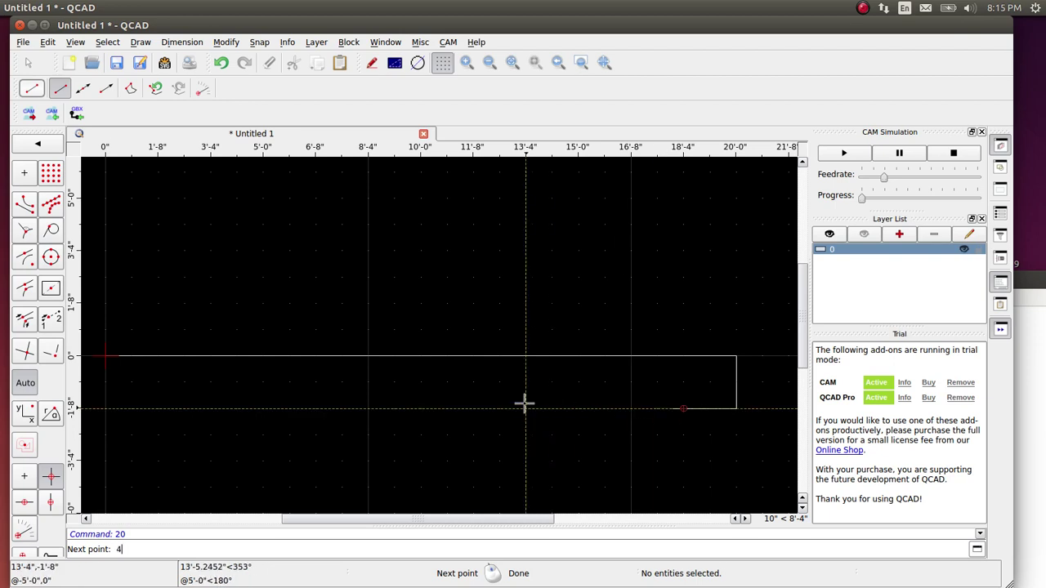
{"action": "key", "text": "Return"}
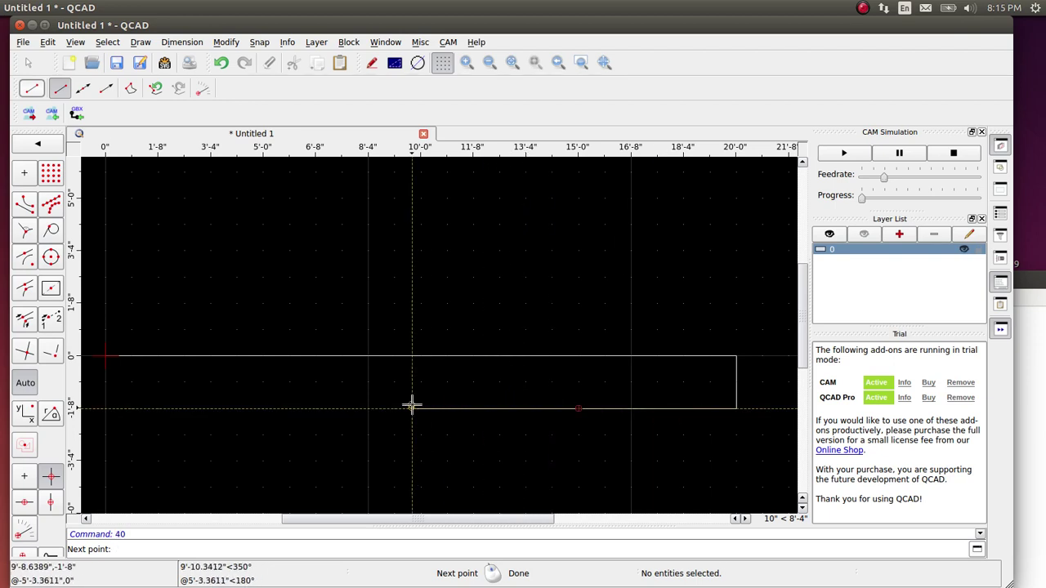
Add a 4-inch segment at the lower edge's left end, exit the line command and delete that segment.
{"action": "type", "text": "4"}
{"action": "key", "text": "Return"}
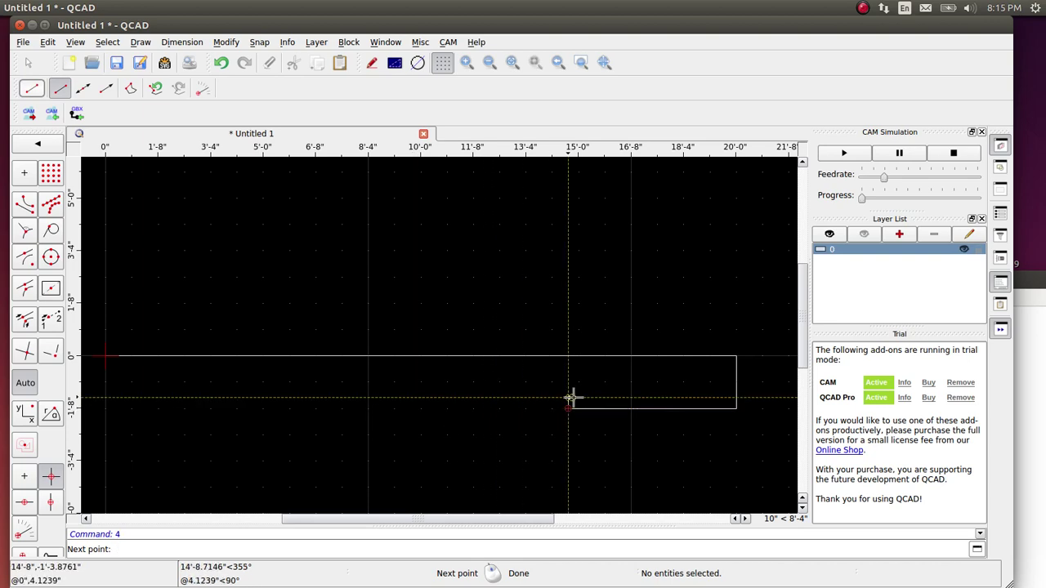
{"action": "key", "text": "Escape"}
{"action": "key", "text": "Escape"}
{"action": "scroll", "coordinate": [569, 407], "scroll_direction": "up", "scroll_amount": 4}
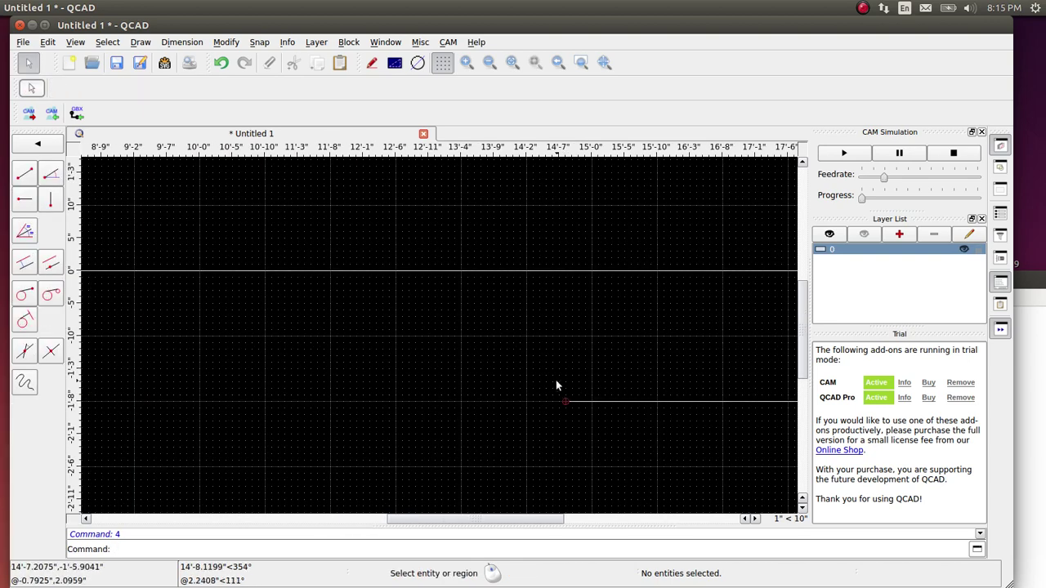
{"action": "left_click_drag", "start_coordinate": [547, 372], "coordinate": [586, 448]}
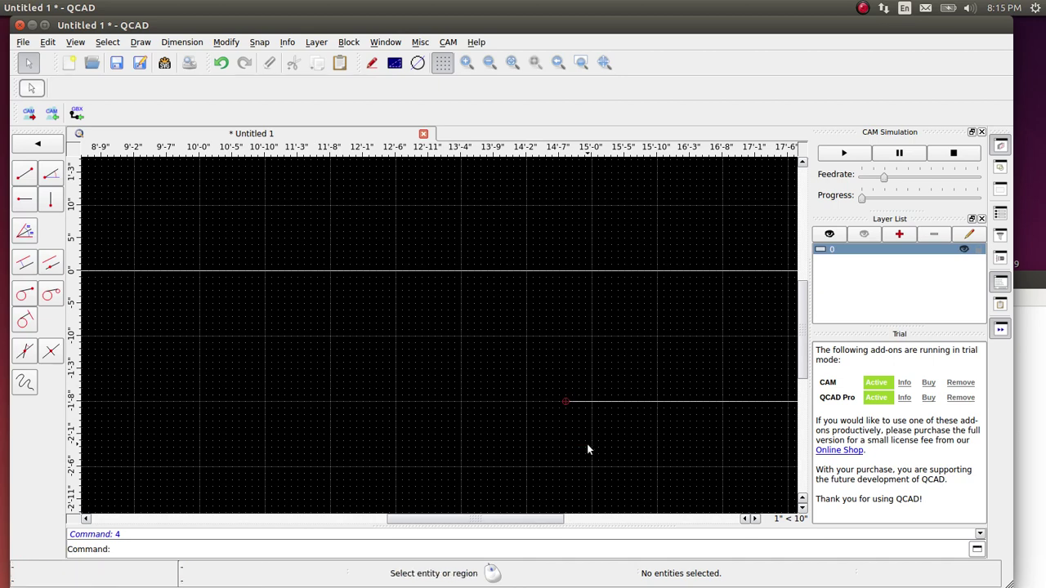
{"action": "left_click", "coordinate": [574, 401]}
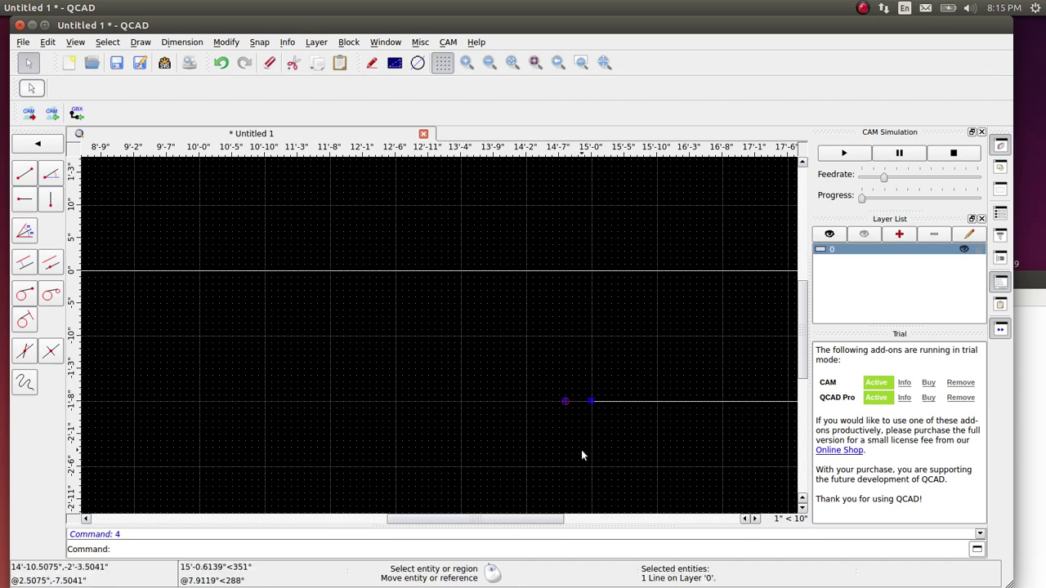
{"action": "key", "text": "Delete"}
{"action": "scroll", "coordinate": [574, 392], "scroll_direction": "down", "scroll_amount": 2}
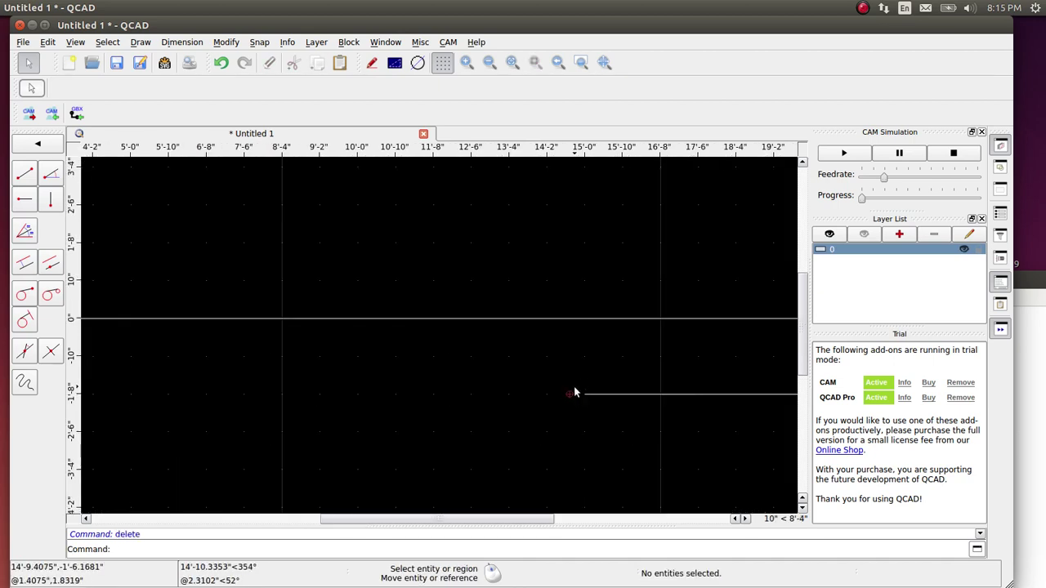
Start a new orthogonal line at the lower edge's left endpoint and draw two 40-inch segments leftward to 8'-4".
{"action": "left_click", "coordinate": [25, 173]}
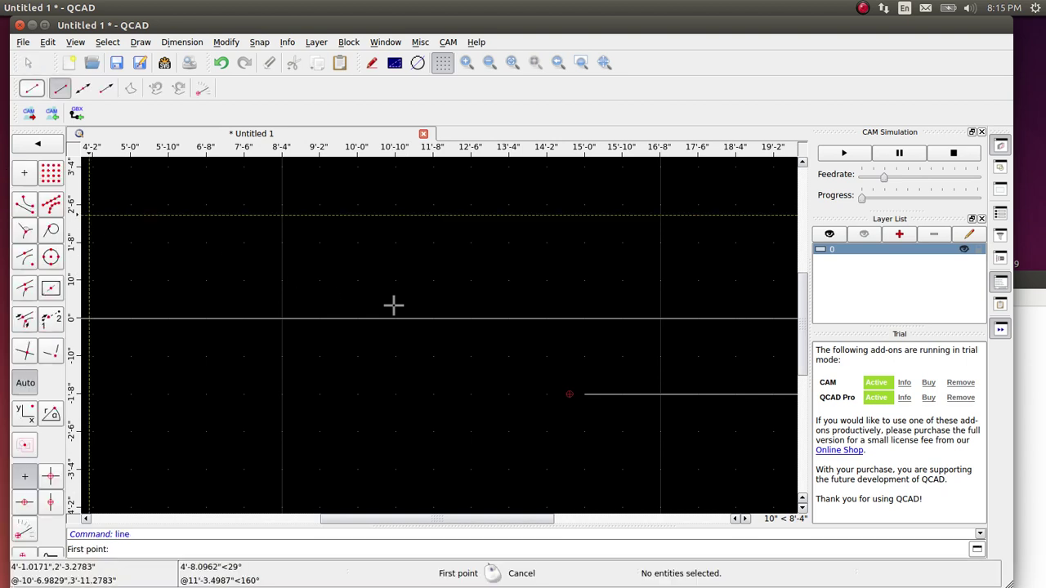
{"action": "left_click", "coordinate": [585, 394]}
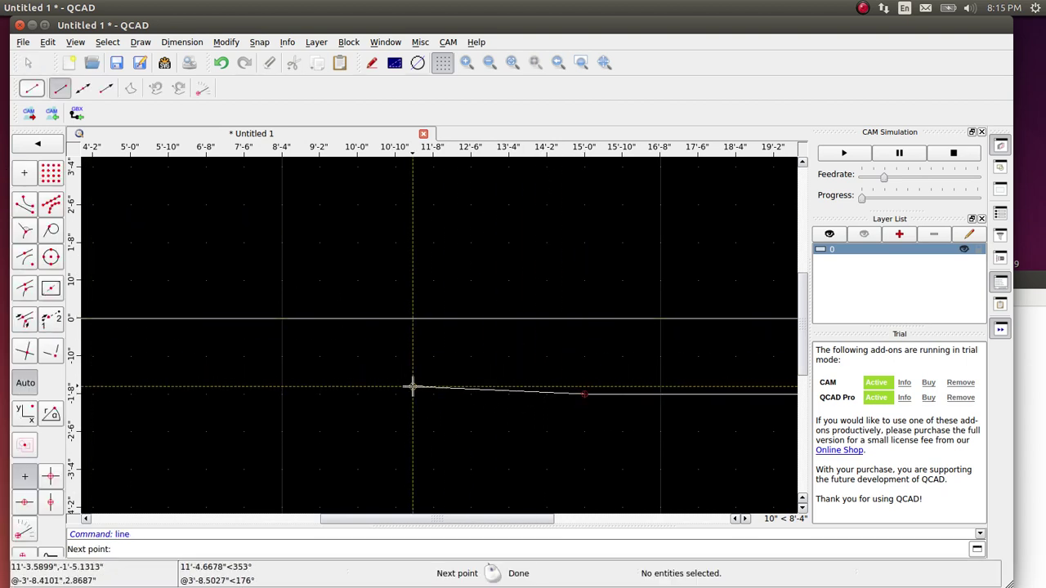
{"action": "left_click", "coordinate": [51, 479]}
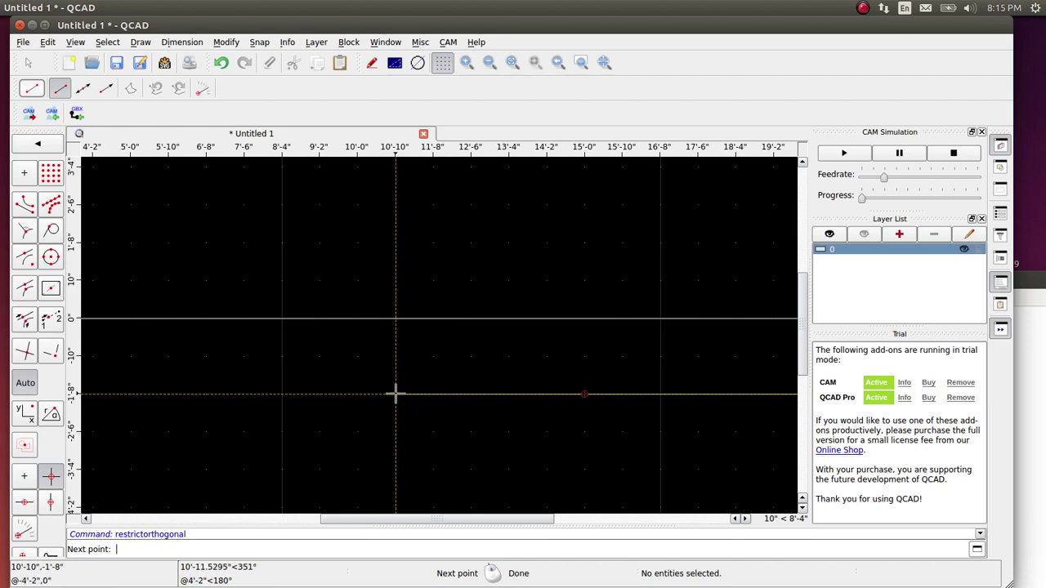
{"action": "type", "text": "40"}
{"action": "key", "text": "Return"}
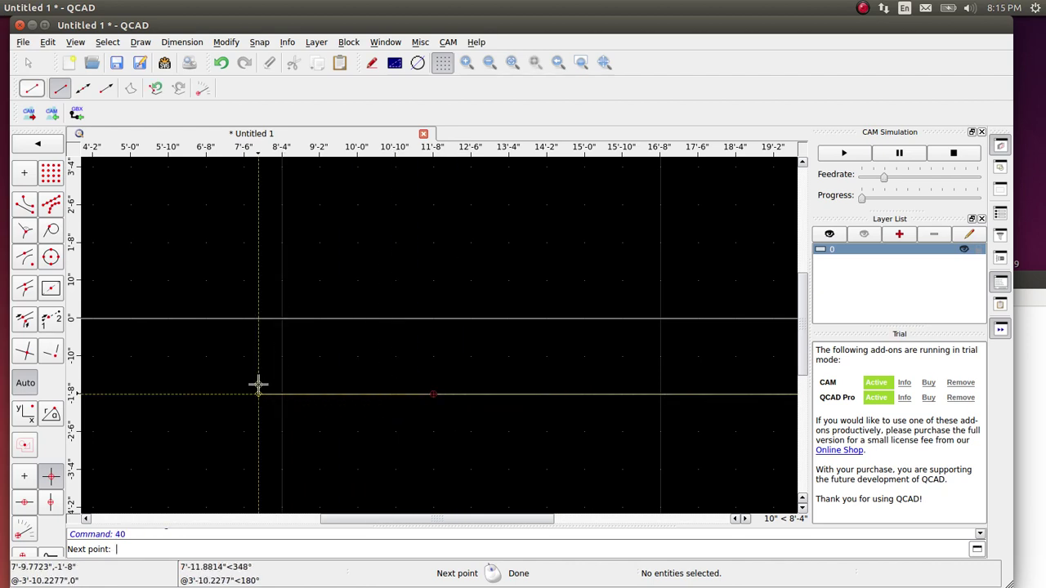
{"action": "type", "text": "40"}
{"action": "key", "text": "Return"}
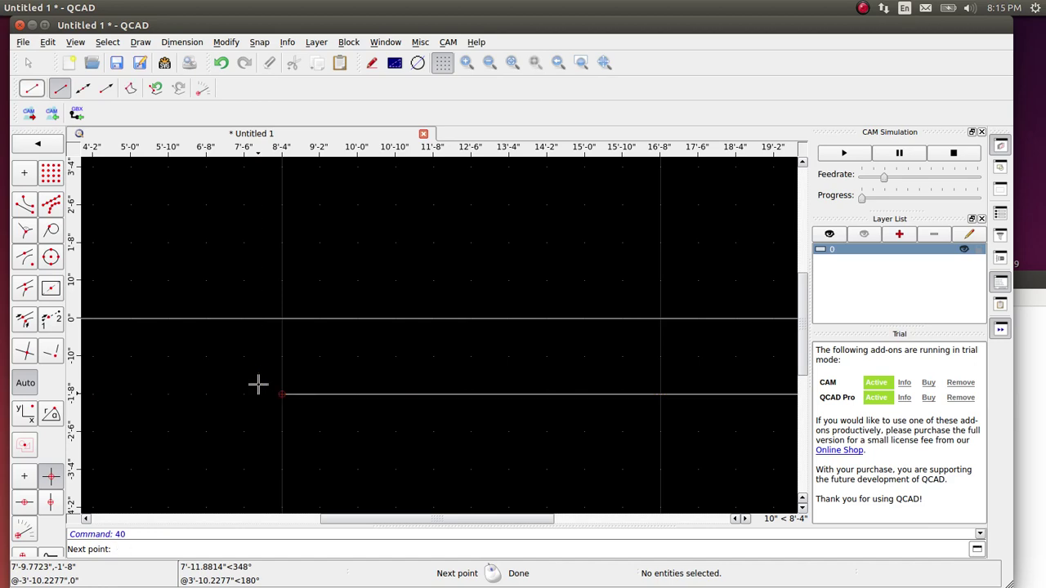
{"action": "scroll", "coordinate": [210, 352], "scroll_direction": "down", "scroll_amount": 2}
{"action": "scroll", "coordinate": [385, 389], "scroll_direction": "down", "scroll_amount": 3}
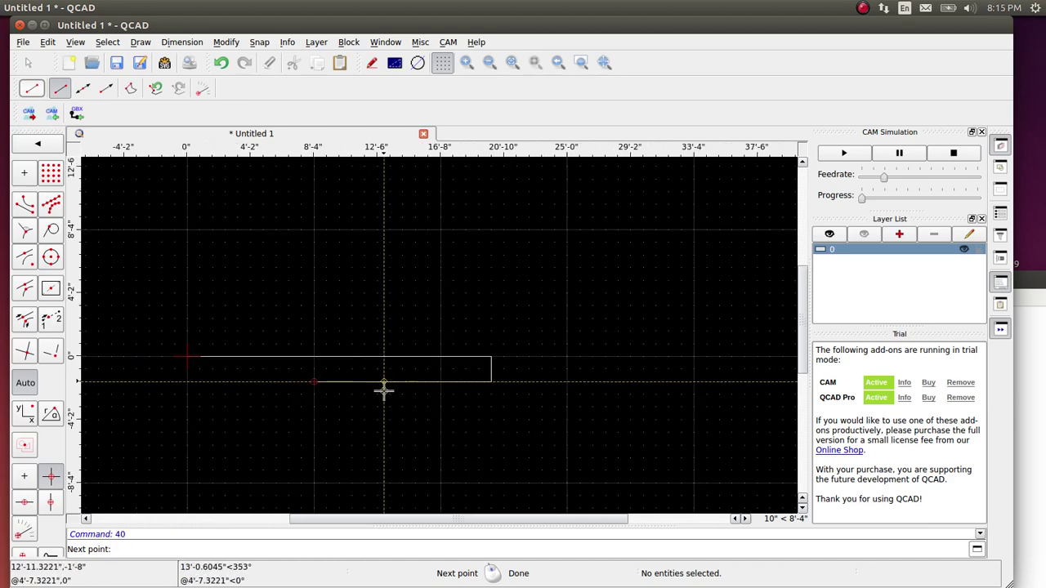
{"action": "scroll", "coordinate": [181, 384], "scroll_direction": "up", "scroll_amount": 3}
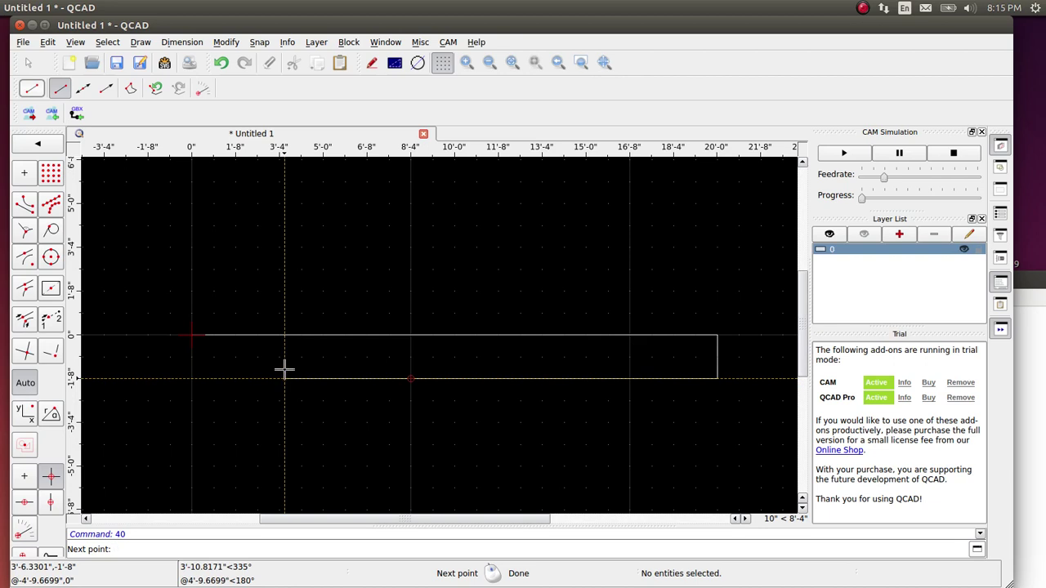
Extend the lower edge leftward with two 40-inch segments and one 20-inch segment to 0", turn off the orthogonal restriction and exit the line command.
{"action": "type", "text": "40"}
{"action": "key", "text": "Return"}
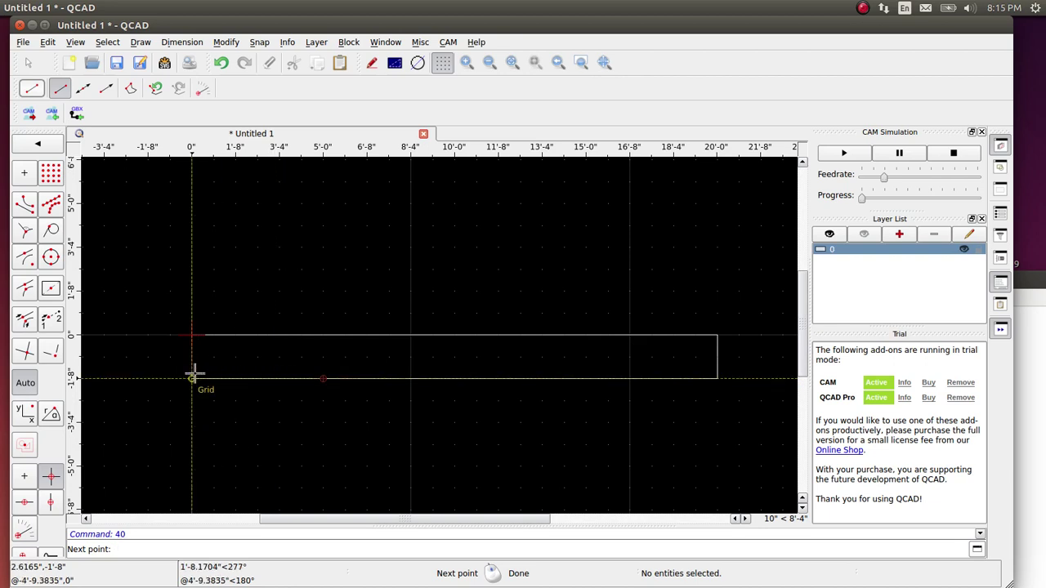
{"action": "type", "text": "4"}
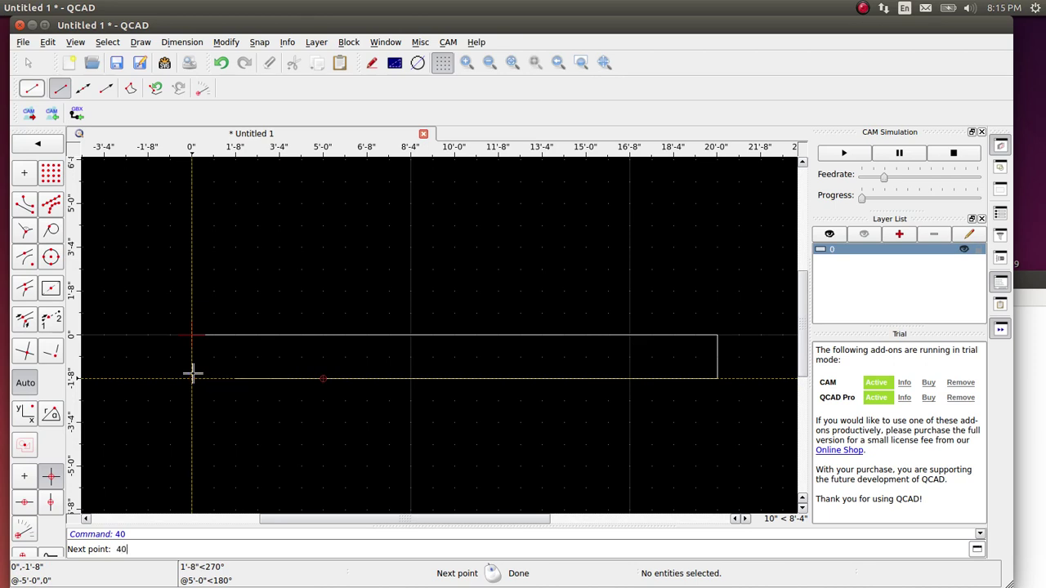
{"action": "type", "text": "0"}
{"action": "key", "text": "Return"}
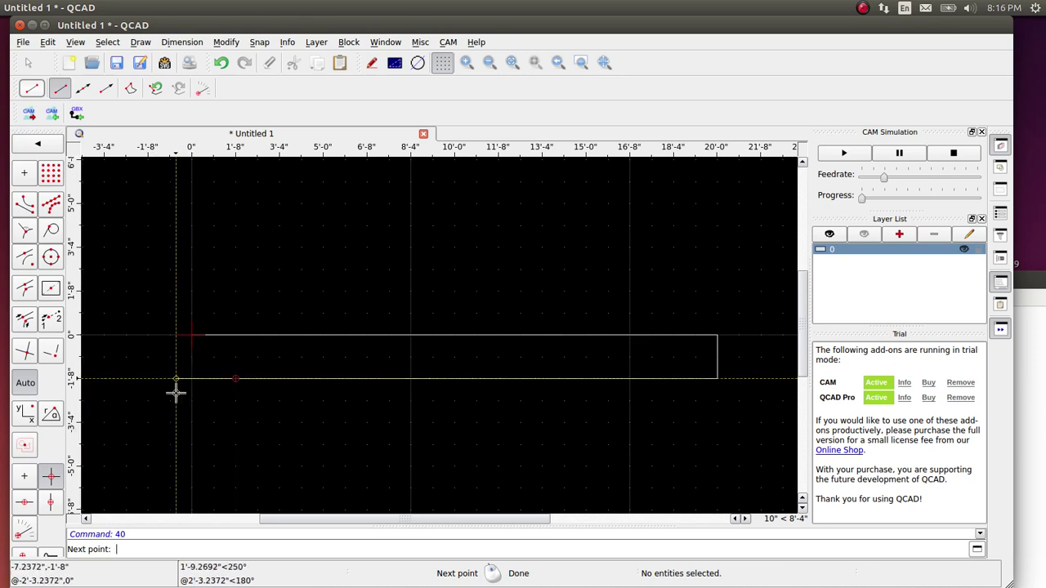
{"action": "scroll", "coordinate": [215, 353], "scroll_direction": "up", "scroll_amount": 3}
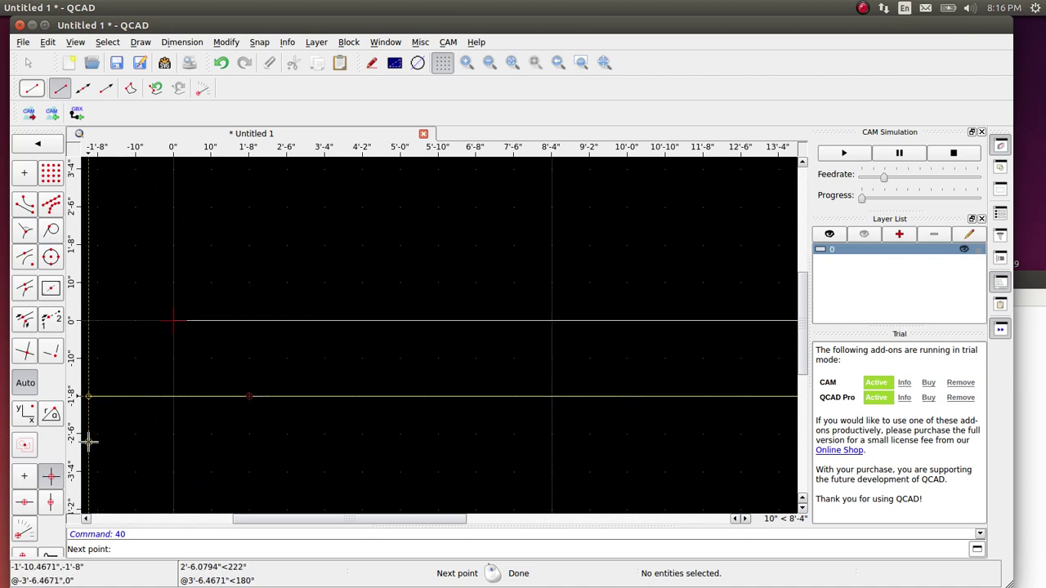
{"action": "left_click", "coordinate": [50, 477]}
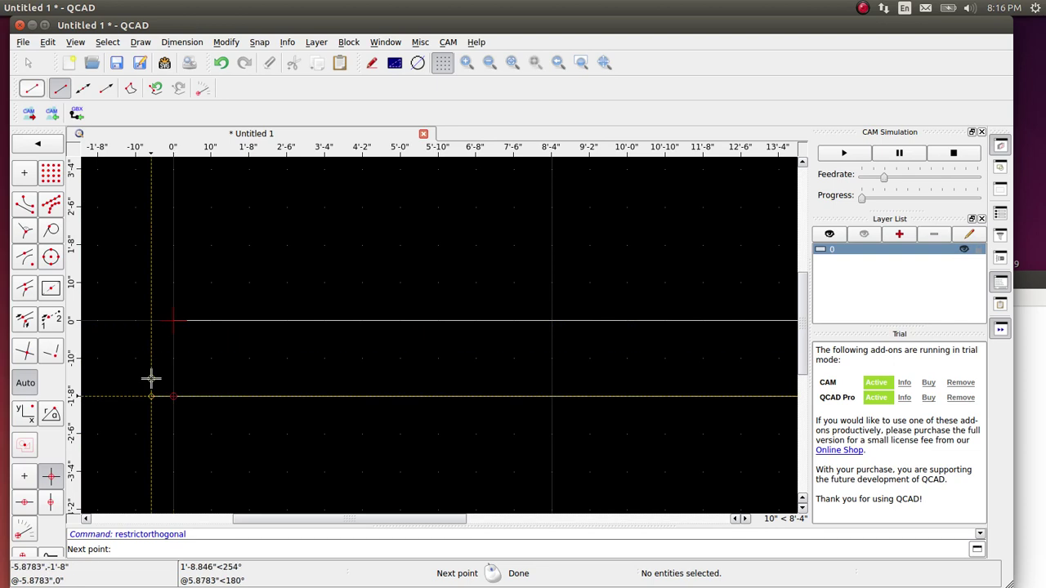
{"action": "right_click", "coordinate": [188, 377]}
{"action": "right_click", "coordinate": [264, 335]}
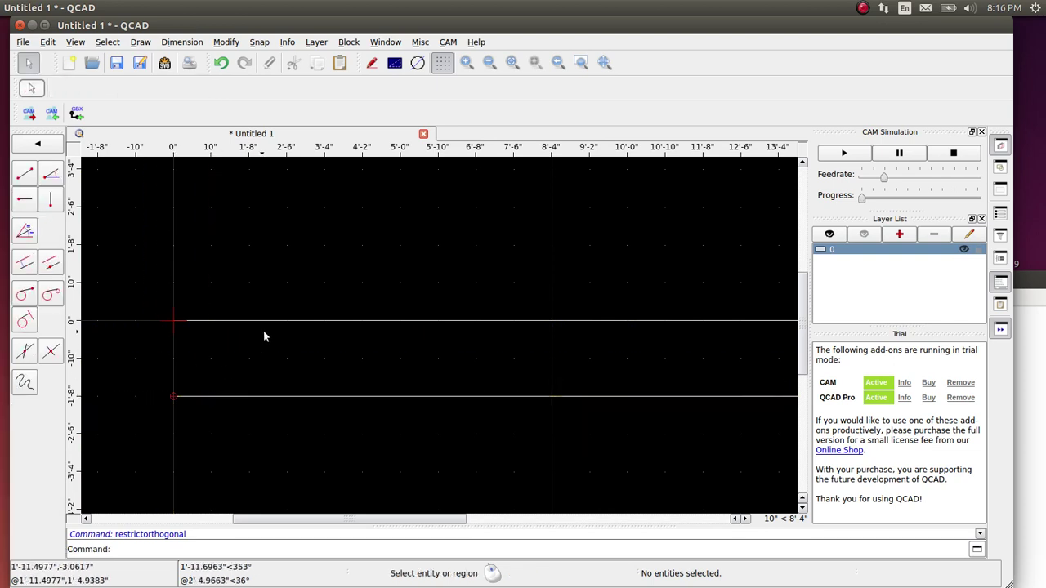
Delete the lower edge's leftmost 20-inch segment, plus the vertical line and 20-inch lower segment at the right end.
{"action": "left_click", "coordinate": [194, 398]}
{"action": "scroll", "coordinate": [210, 407], "scroll_direction": "down", "scroll_amount": 1}
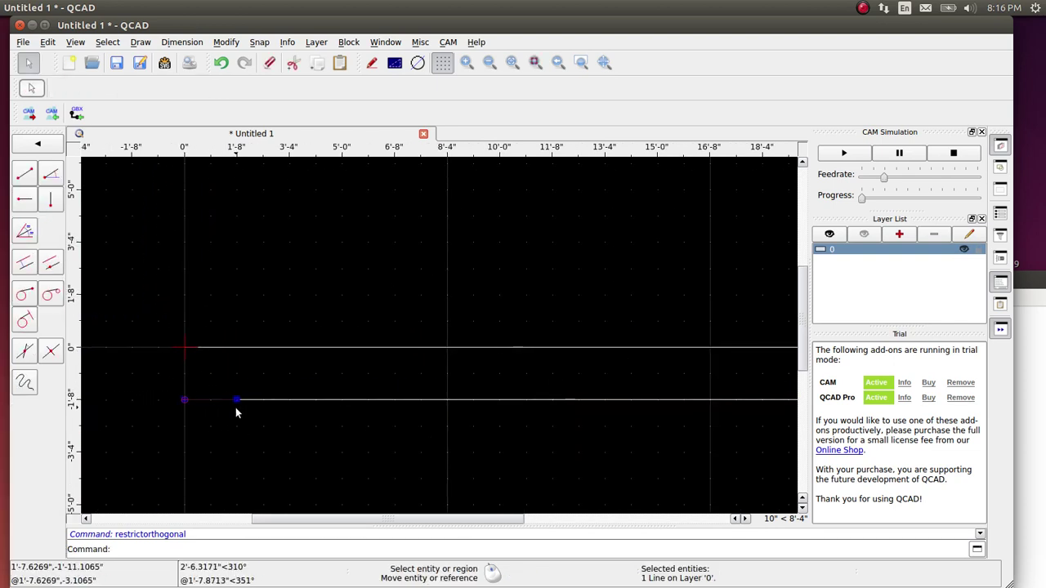
{"action": "key", "text": "Delete"}
{"action": "scroll", "coordinate": [236, 401], "scroll_direction": "down", "scroll_amount": 3}
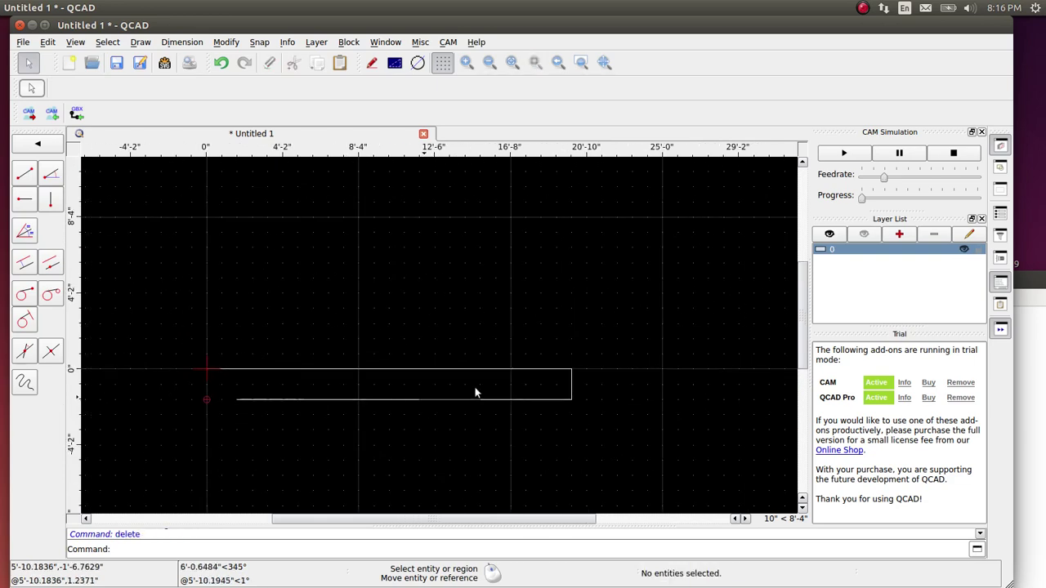
{"action": "scroll", "coordinate": [574, 383], "scroll_direction": "up", "scroll_amount": 5}
{"action": "left_click_drag", "start_coordinate": [595, 392], "coordinate": [537, 435]}
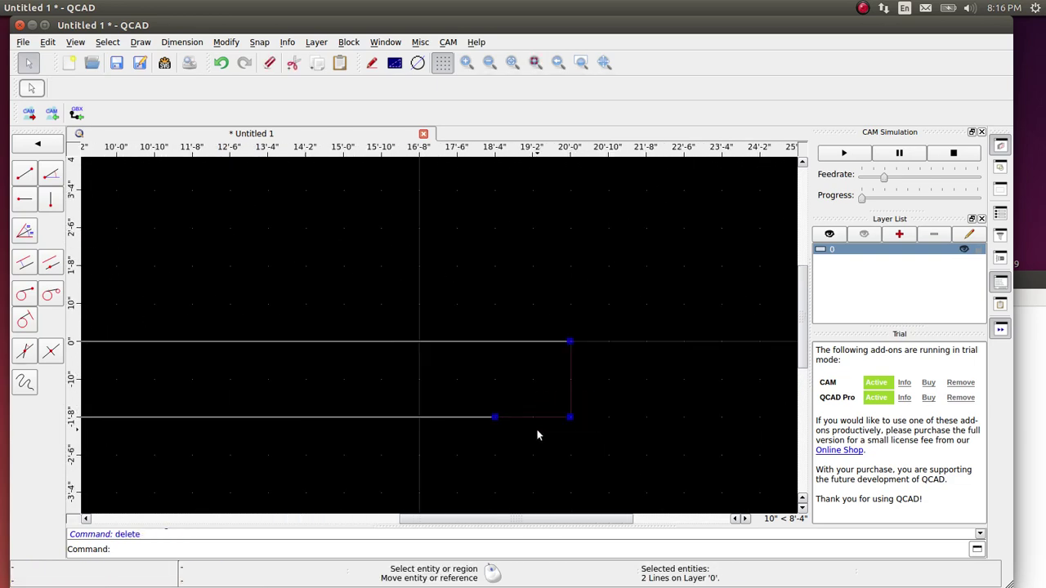
{"action": "key", "text": "Delete"}
{"action": "scroll", "coordinate": [565, 389], "scroll_direction": "down", "scroll_amount": 4}
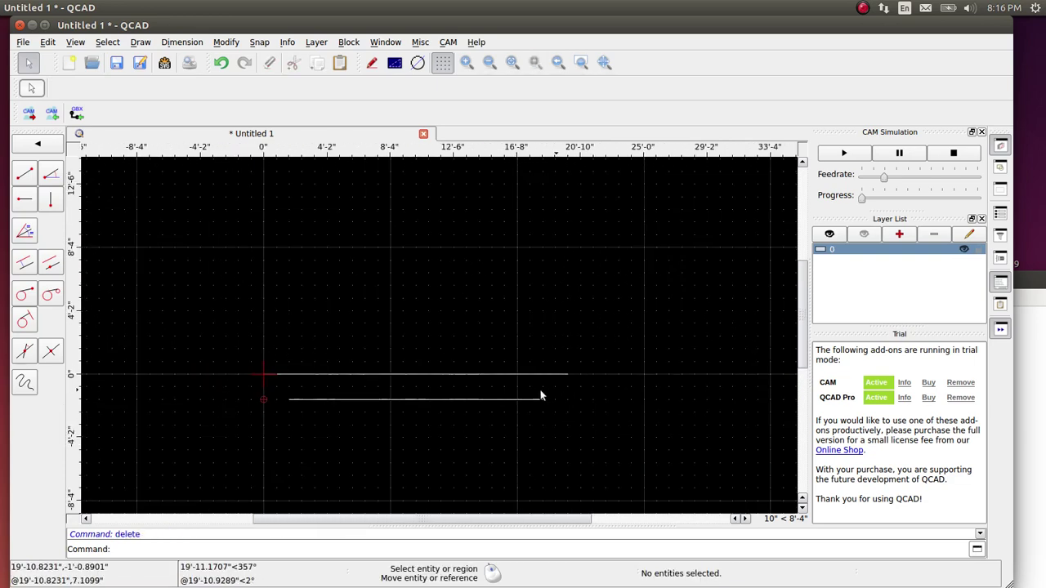
Draw connected zigzag diagonals from the origin between the edges' endpoints, through 1'-8", 3'-4", 5'-0" and 6'-8" to 8'-4" on the lower edge.
{"action": "left_click", "coordinate": [25, 173]}
{"action": "scroll", "coordinate": [276, 383], "scroll_direction": "up", "scroll_amount": 6}
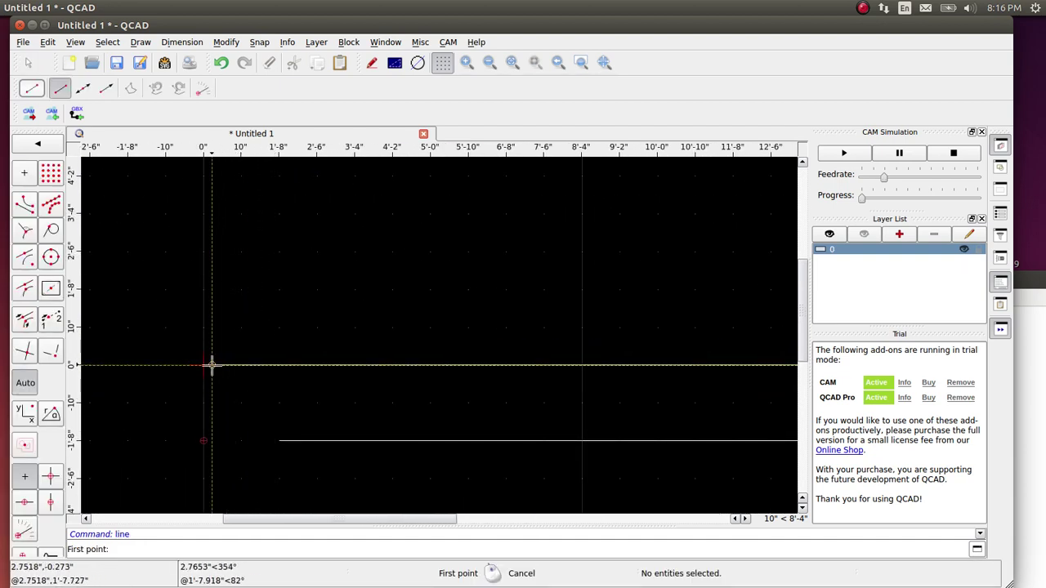
{"action": "left_click", "coordinate": [202, 365]}
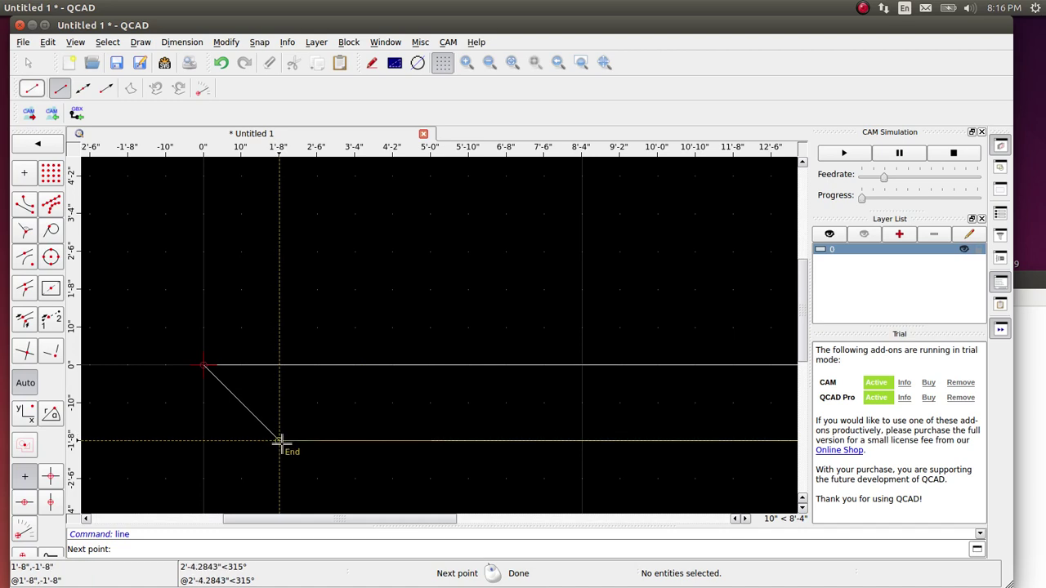
{"action": "left_click", "coordinate": [280, 441]}
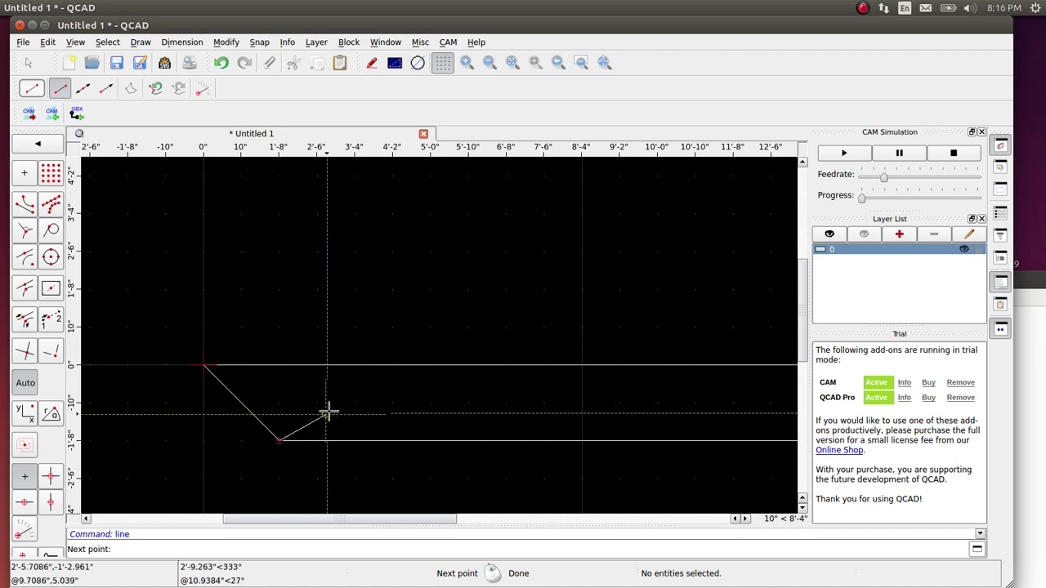
{"action": "left_click", "coordinate": [353, 364]}
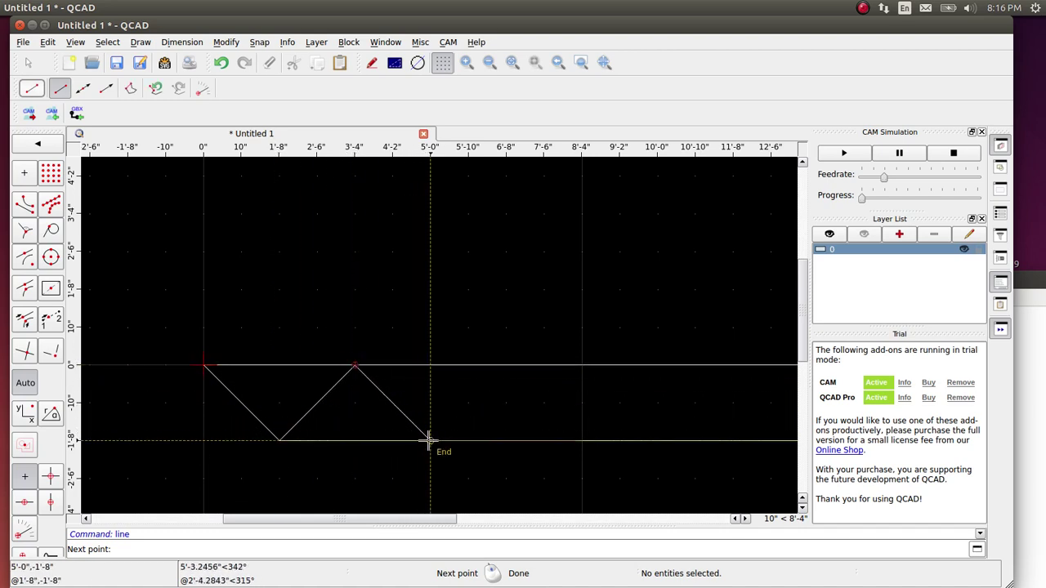
{"action": "left_click", "coordinate": [428, 439]}
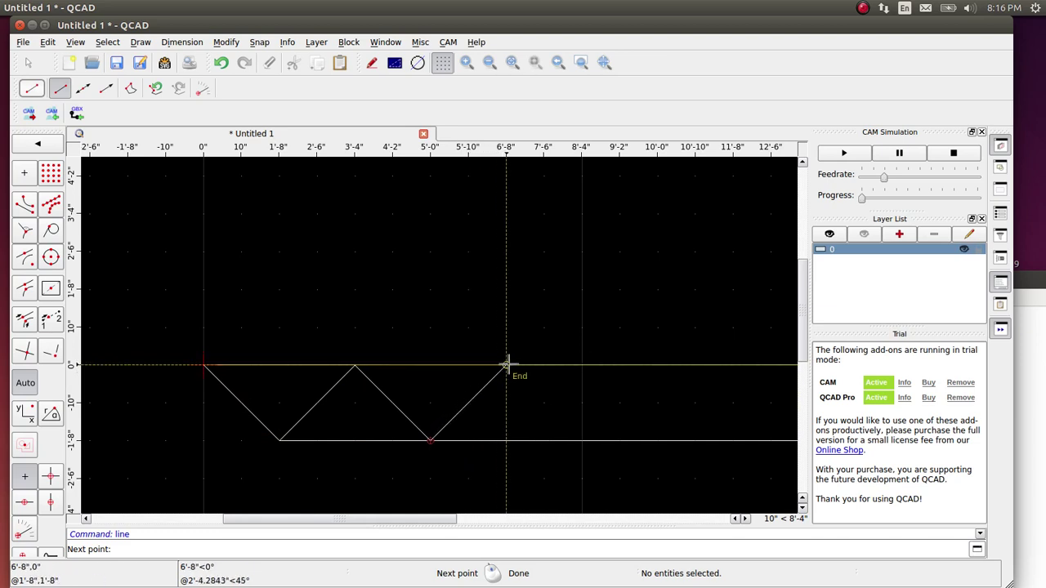
{"action": "left_click", "coordinate": [507, 365]}
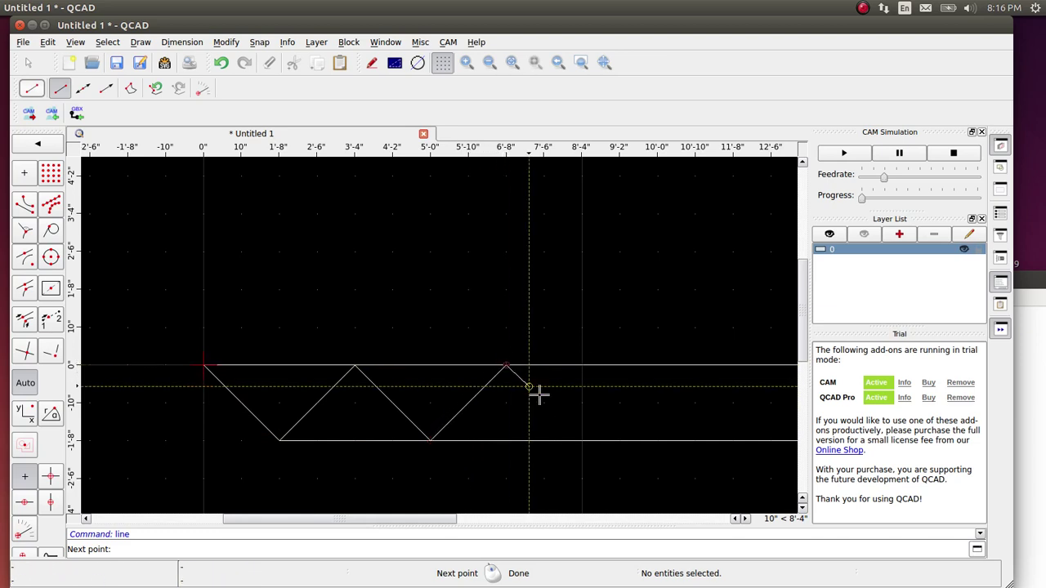
{"action": "left_click", "coordinate": [580, 439]}
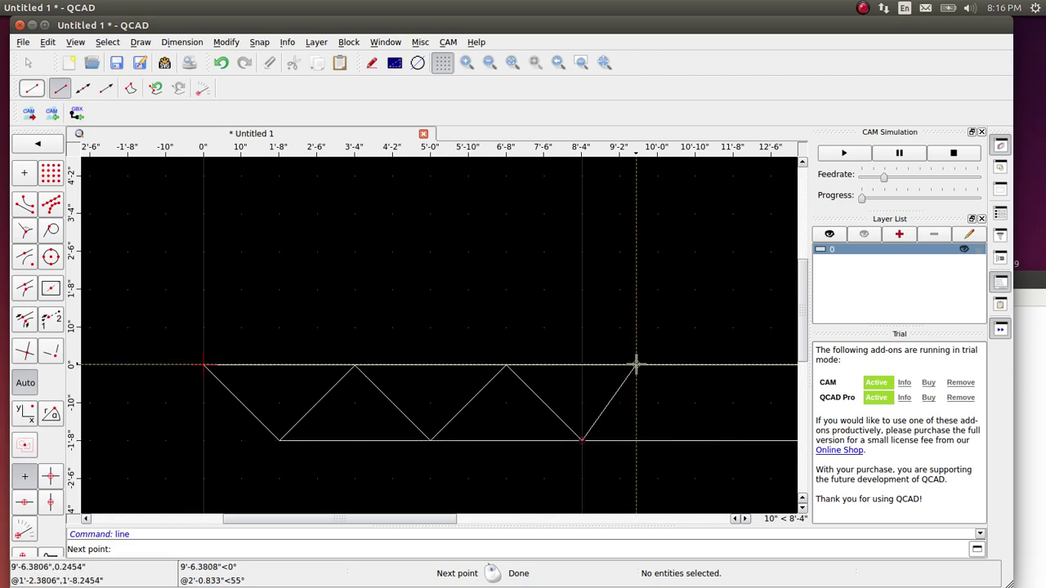
Continue the zigzag up to the upper edge's endpoint at 10'-0" and down to the lower edge's endpoint at 11'-8".
{"action": "scroll", "coordinate": [629, 343], "scroll_direction": "down", "scroll_amount": 3}
{"action": "middle_click_drag", "start_coordinate": [629, 343], "coordinate": [478, 357]}
{"action": "scroll", "coordinate": [686, 351], "scroll_direction": "up", "scroll_amount": 5}
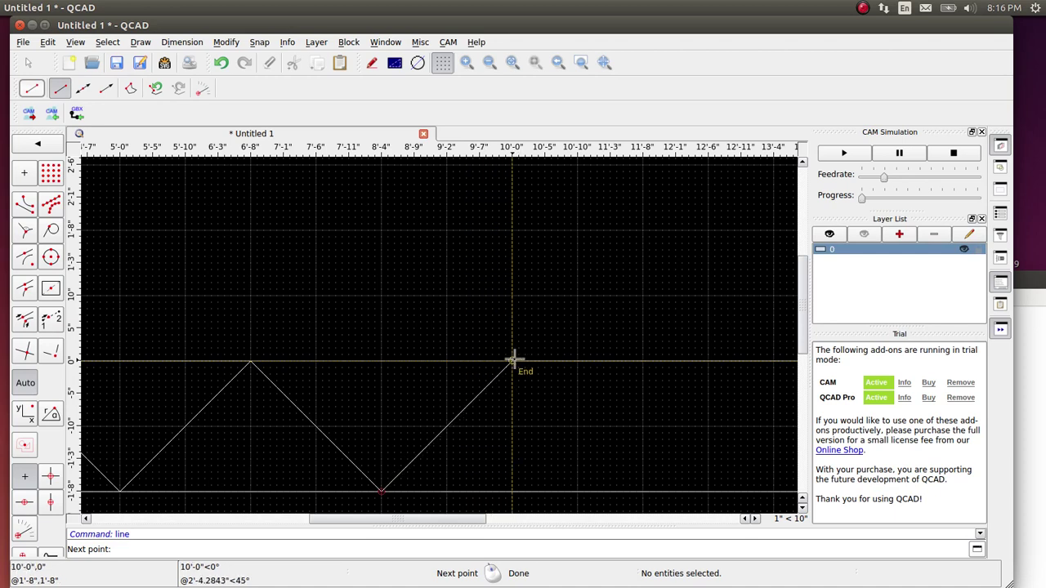
{"action": "left_click", "coordinate": [513, 360]}
{"action": "scroll", "coordinate": [541, 401], "scroll_direction": "down", "scroll_amount": 3}
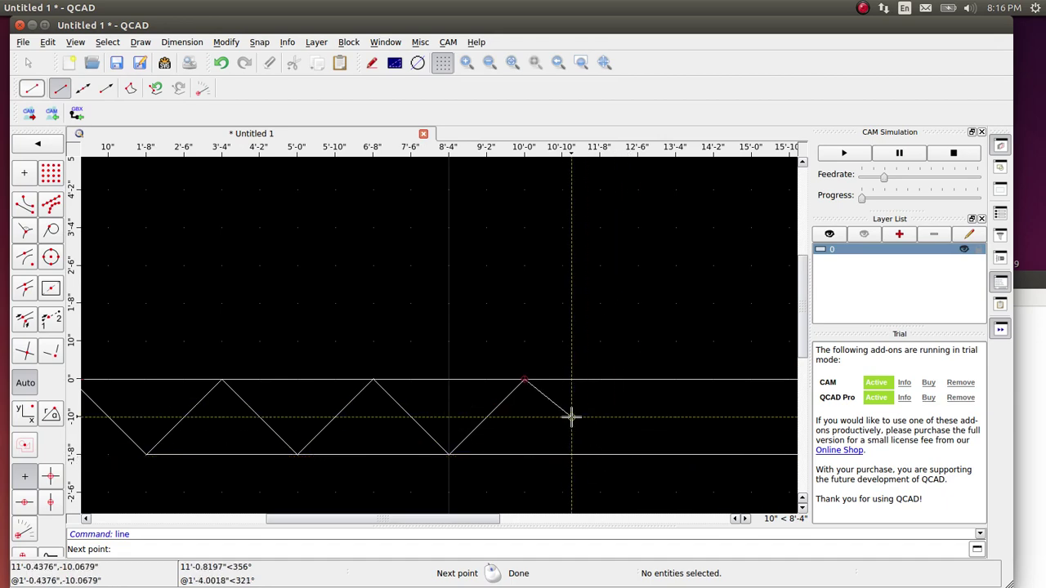
{"action": "scroll", "coordinate": [567, 416], "scroll_direction": "down", "scroll_amount": 3}
{"action": "scroll", "coordinate": [677, 416], "scroll_direction": "up", "scroll_amount": 3}
{"action": "scroll", "coordinate": [498, 305], "scroll_direction": "down", "scroll_amount": 3}
{"action": "scroll", "coordinate": [497, 305], "scroll_direction": "down", "scroll_amount": 3}
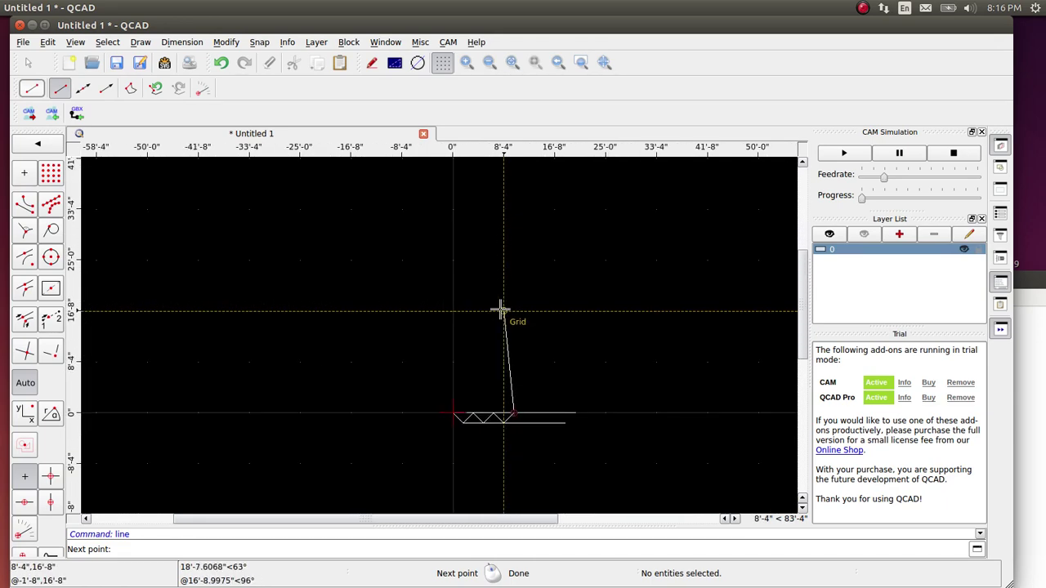
{"action": "scroll", "coordinate": [518, 420], "scroll_direction": "up", "scroll_amount": 3}
{"action": "scroll", "coordinate": [535, 374], "scroll_direction": "up", "scroll_amount": 3}
{"action": "scroll", "coordinate": [436, 380], "scroll_direction": "up", "scroll_amount": 2}
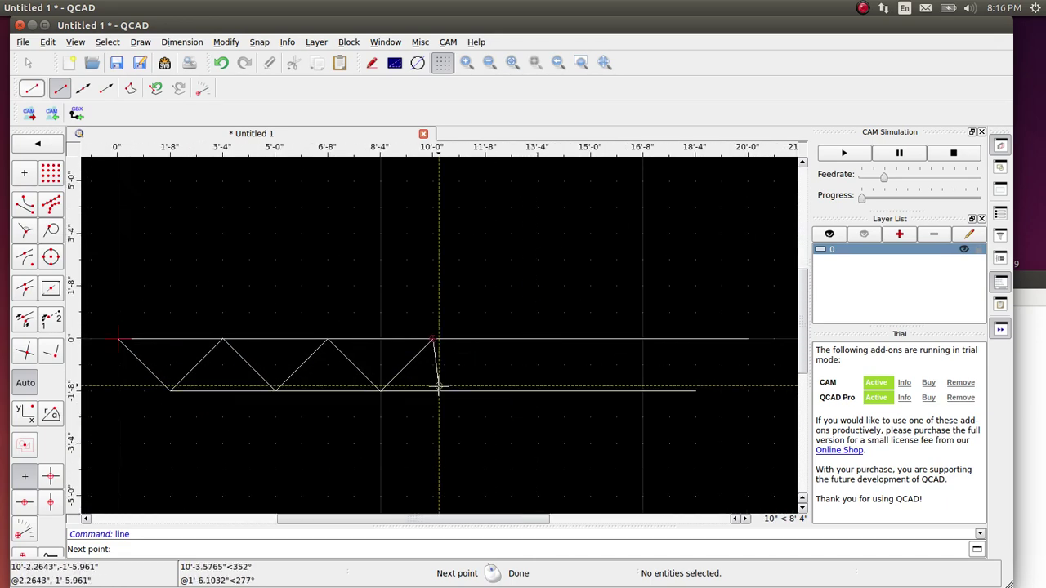
{"action": "left_click", "coordinate": [485, 391]}
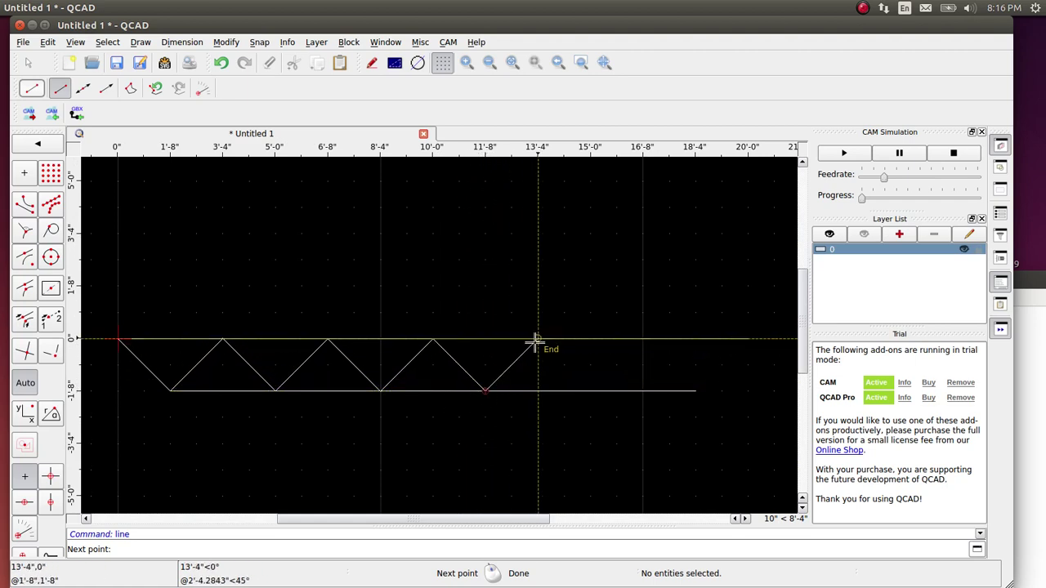
Continue the diagonals through 13'-4", 15'-0", 16'-8" and 18'-4" to the upper edge's end at 20'-0", and end the line chain.
{"action": "left_click", "coordinate": [537, 338]}
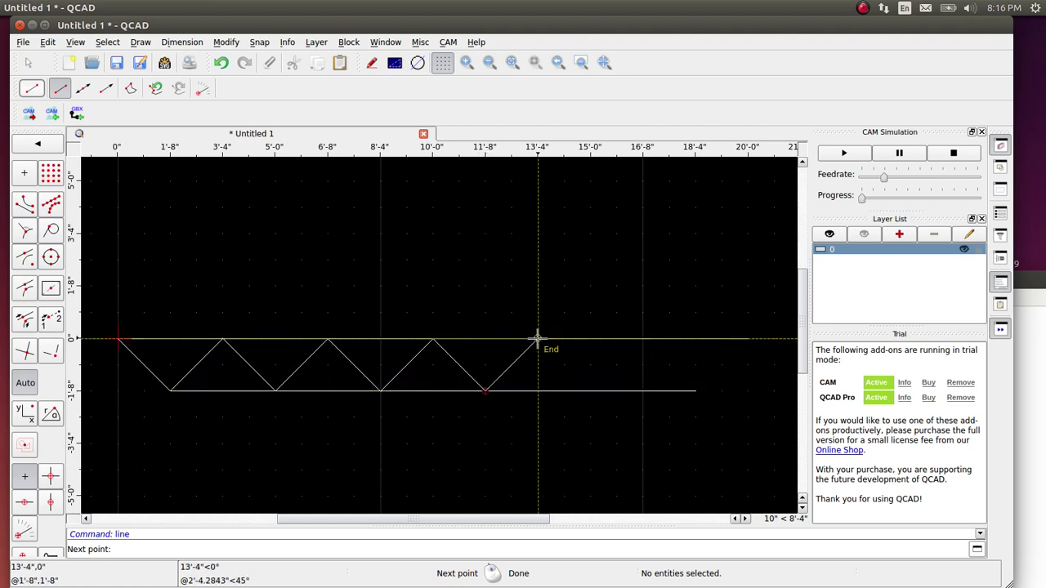
{"action": "left_click", "coordinate": [589, 390]}
{"action": "left_click", "coordinate": [641, 338]}
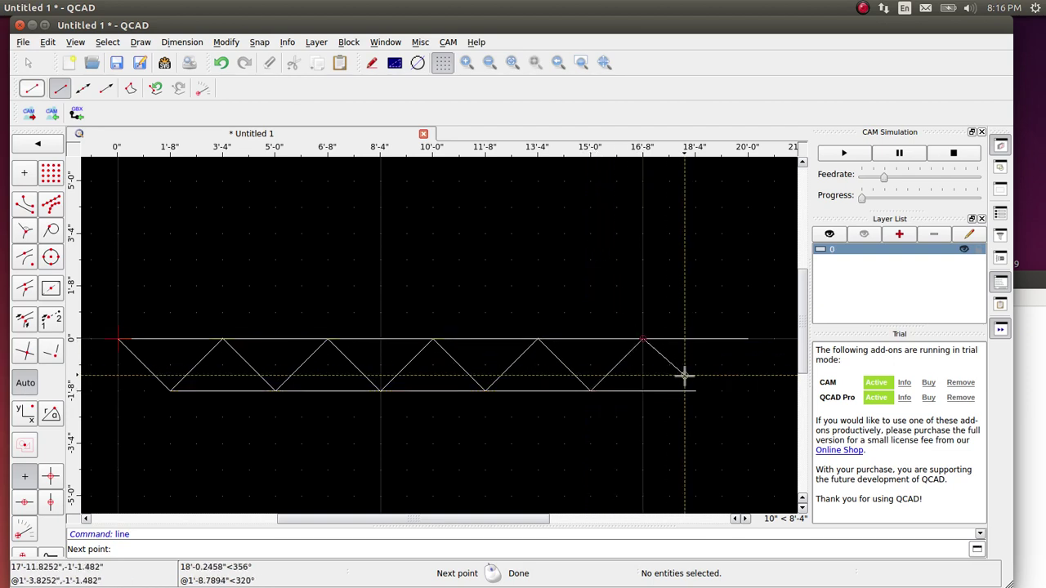
{"action": "left_click", "coordinate": [694, 390]}
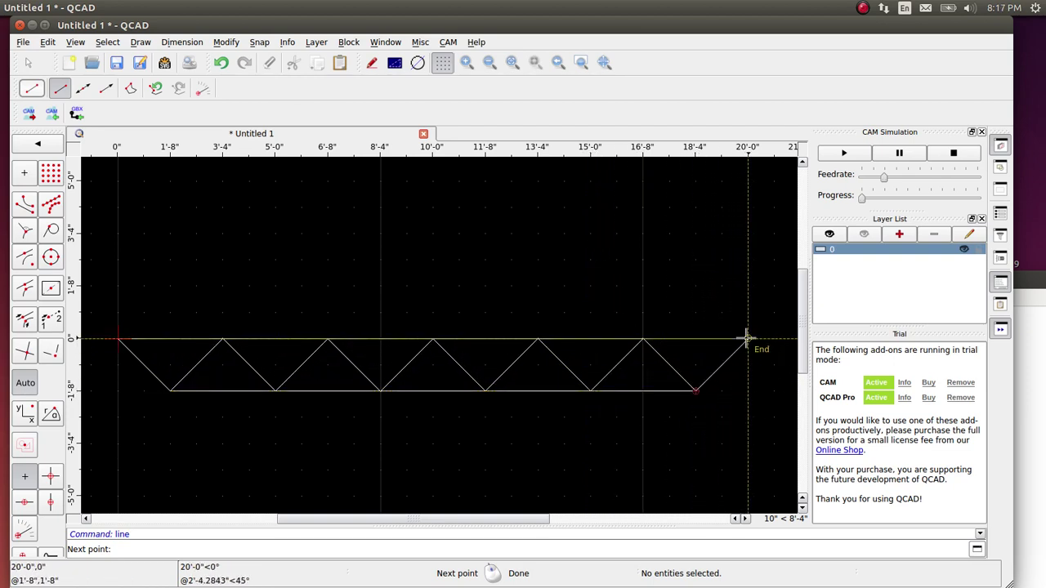
{"action": "left_click", "coordinate": [746, 339]}
{"action": "right_click", "coordinate": [754, 346]}
{"action": "scroll", "coordinate": [572, 400], "scroll_direction": "down", "scroll_amount": 3}
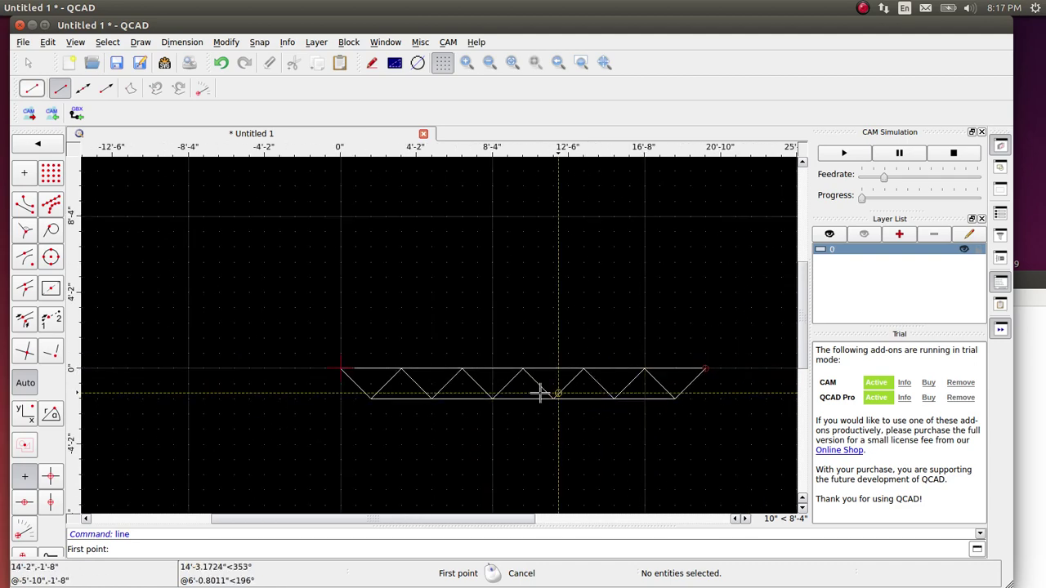
{"action": "scroll", "coordinate": [490, 397], "scroll_direction": "up", "scroll_amount": 1}
{"action": "left_click", "coordinate": [468, 378]}
{"action": "scroll", "coordinate": [468, 372], "scroll_direction": "up", "scroll_amount": 2}
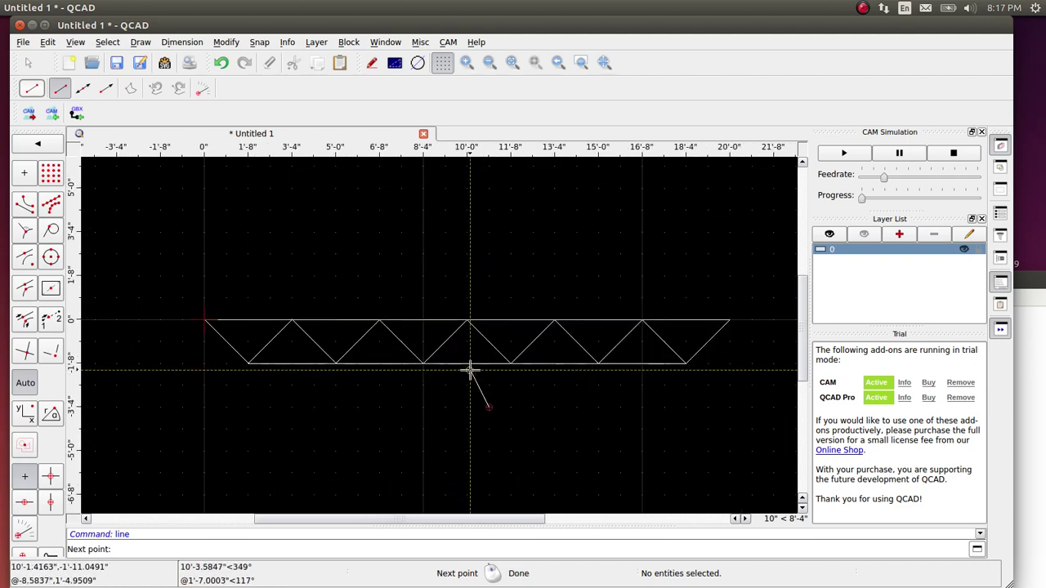
{"action": "right_click", "coordinate": [500, 382]}
{"action": "right_click", "coordinate": [495, 396]}
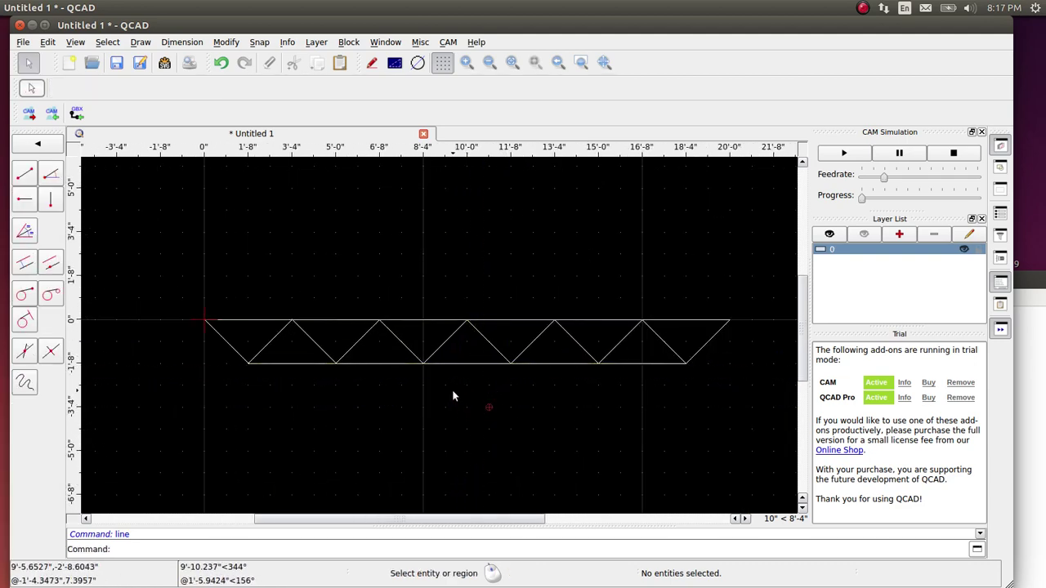
Delete the upper edge's first three 40-inch segments, from 0" to 10'-0".
{"action": "scroll", "coordinate": [470, 364], "scroll_direction": "up", "scroll_amount": 1}
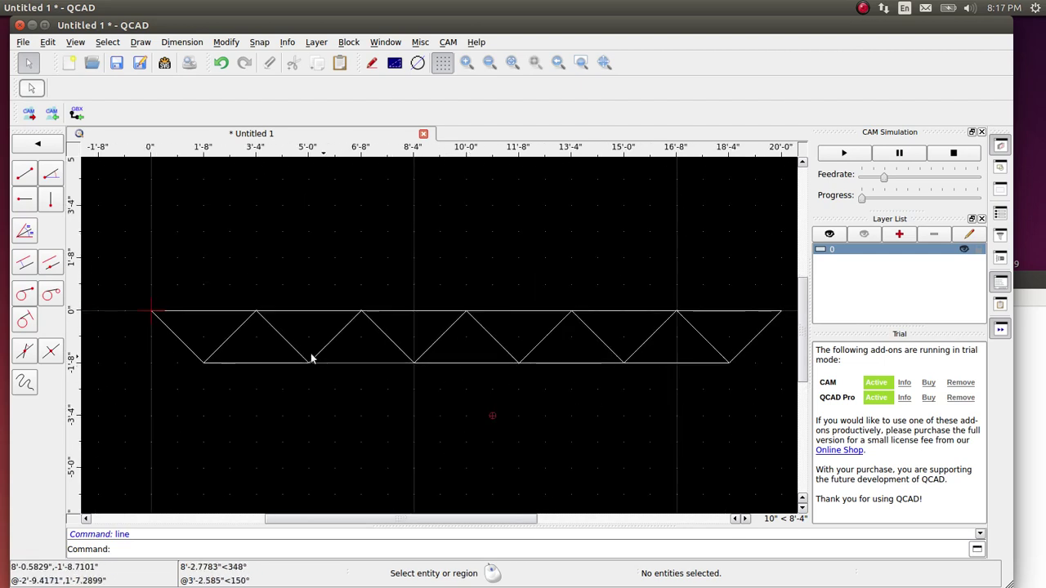
{"action": "left_click", "coordinate": [217, 293]}
{"action": "left_click", "coordinate": [198, 322]}
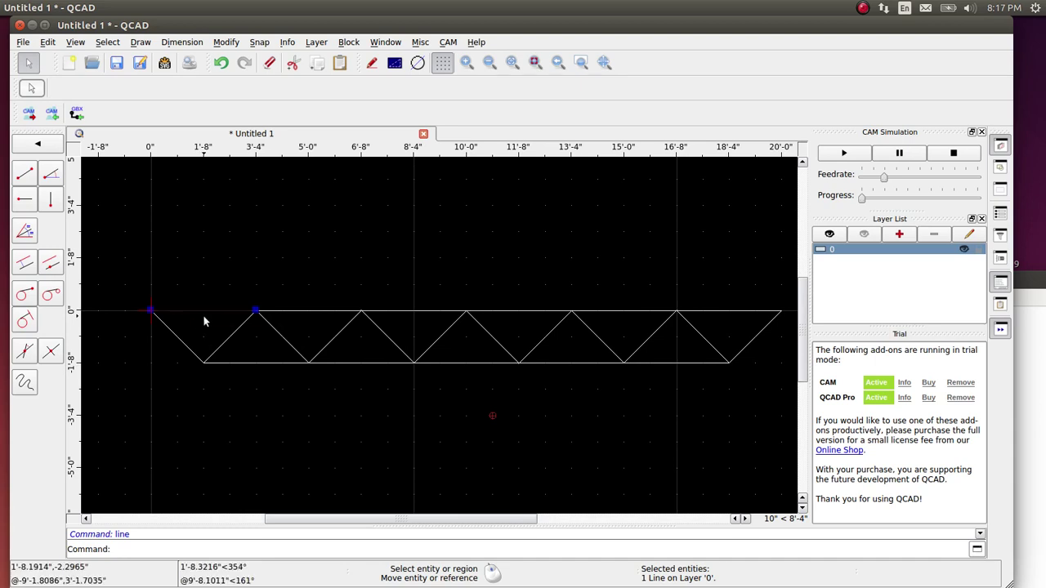
{"action": "key", "text": "Delete"}
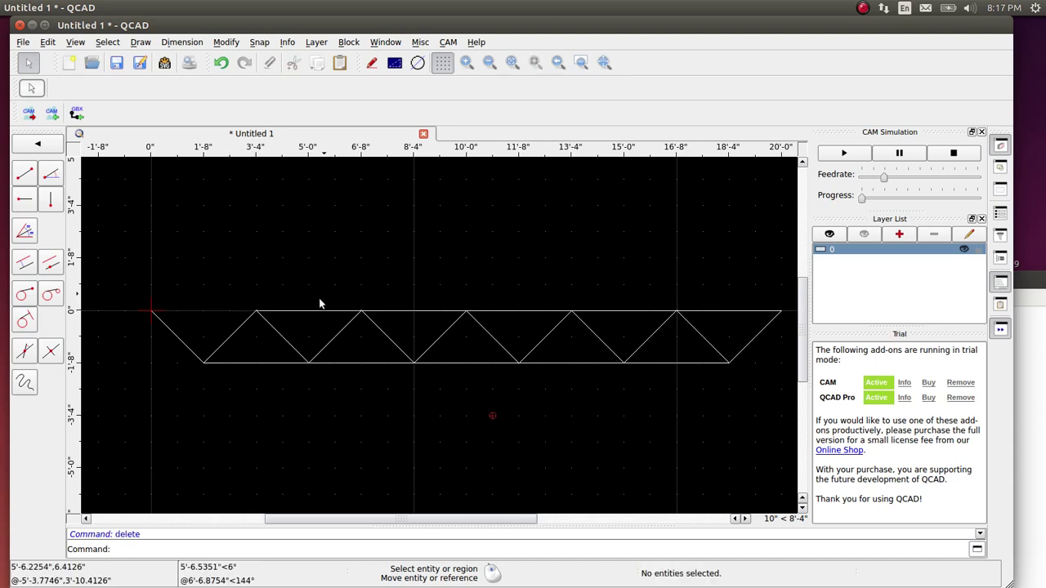
{"action": "left_click", "coordinate": [319, 304]}
{"action": "left_click", "coordinate": [303, 317]}
{"action": "key", "text": "Delete"}
{"action": "left_click", "coordinate": [404, 296]}
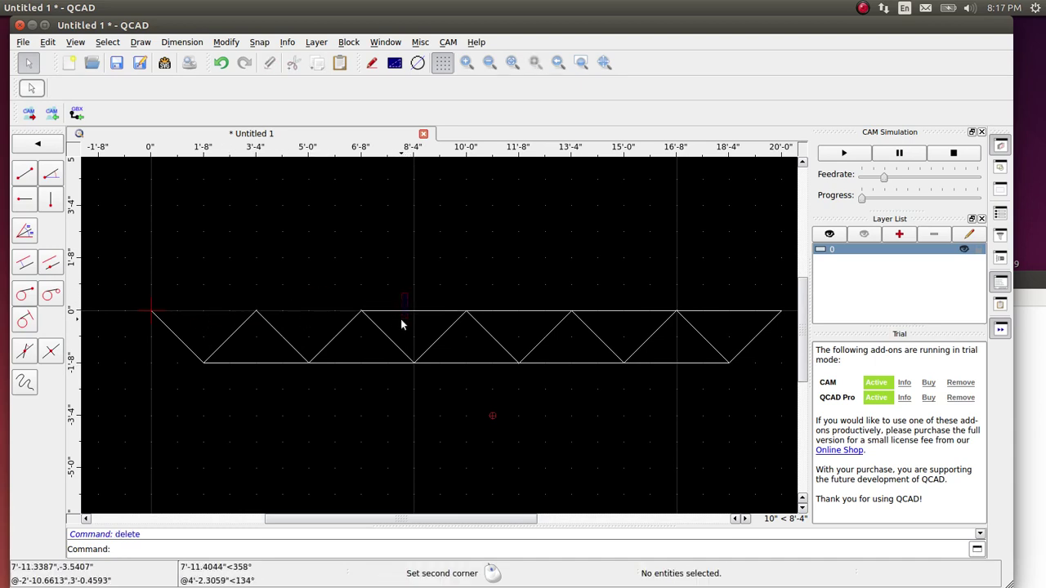
{"action": "left_click", "coordinate": [419, 319]}
{"action": "key", "text": "Delete"}
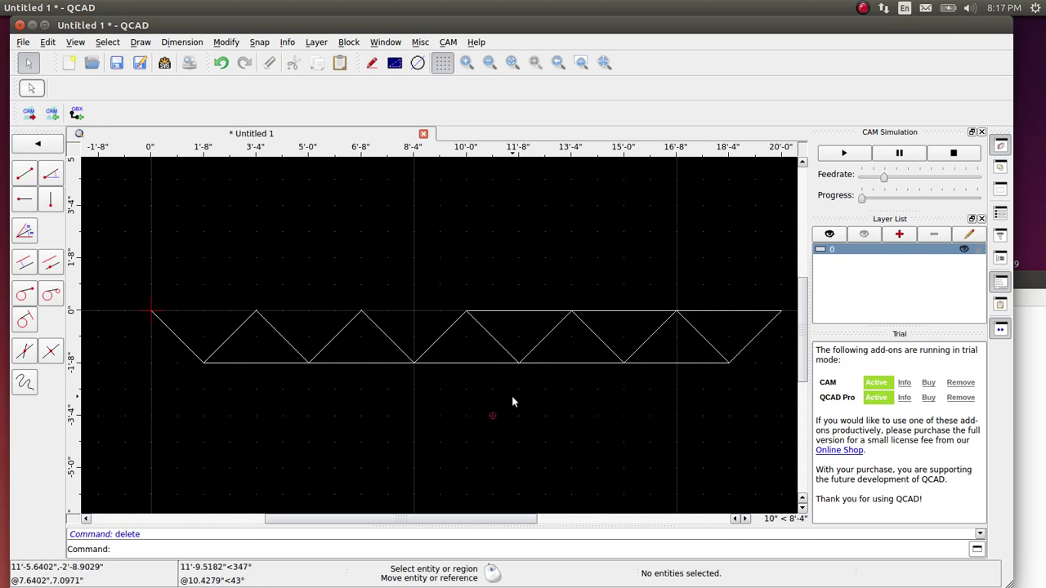
Delete the upper edge's remaining horizontal segments, from 10'-0" to 20'-0".
{"action": "left_click", "coordinate": [525, 292]}
{"action": "left_click", "coordinate": [508, 324]}
{"action": "left_click_drag", "start_coordinate": [620, 291], "coordinate": [603, 326]}
{"action": "key", "text": "Escape"}
{"action": "left_click_drag", "start_coordinate": [733, 285], "coordinate": [671, 379]}
{"action": "key", "text": "Escape"}
Delete the lower edge's 40-inch horizontal segments below the zigzag, working leftward to 1'-8".
{"action": "left_click_drag", "start_coordinate": [592, 368], "coordinate": [530, 374]}
{"action": "key", "text": "Delete"}
{"action": "left_click_drag", "start_coordinate": [467, 356], "coordinate": [443, 370]}
{"action": "key", "text": "Delete"}
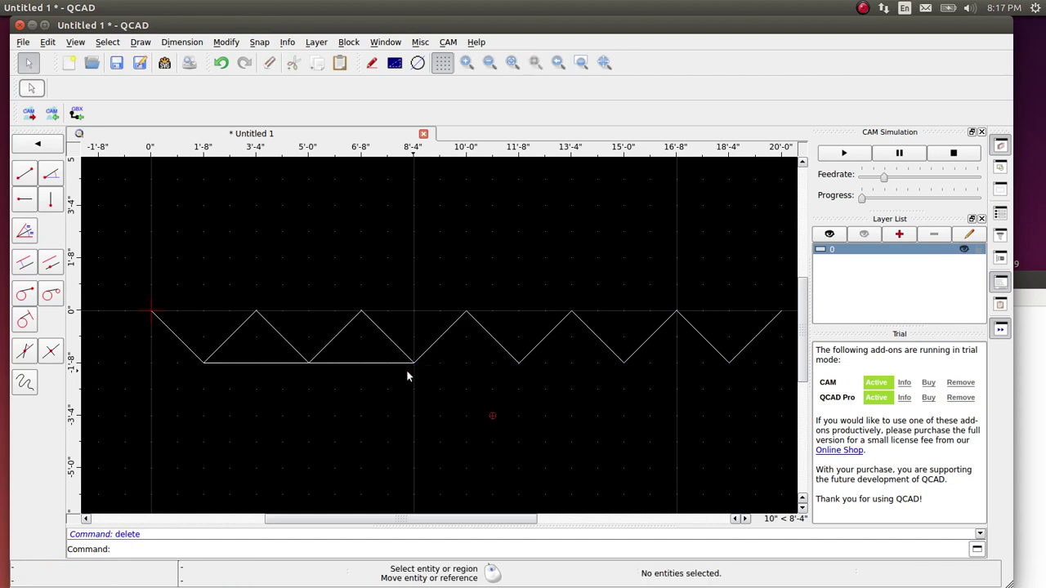
{"action": "left_click_drag", "start_coordinate": [367, 353], "coordinate": [347, 373]}
{"action": "key", "text": "Delete"}
{"action": "left_click_drag", "start_coordinate": [266, 355], "coordinate": [246, 372]}
{"action": "key", "text": "Delete"}
{"action": "scroll", "coordinate": [282, 373], "scroll_direction": "down", "scroll_amount": 1}
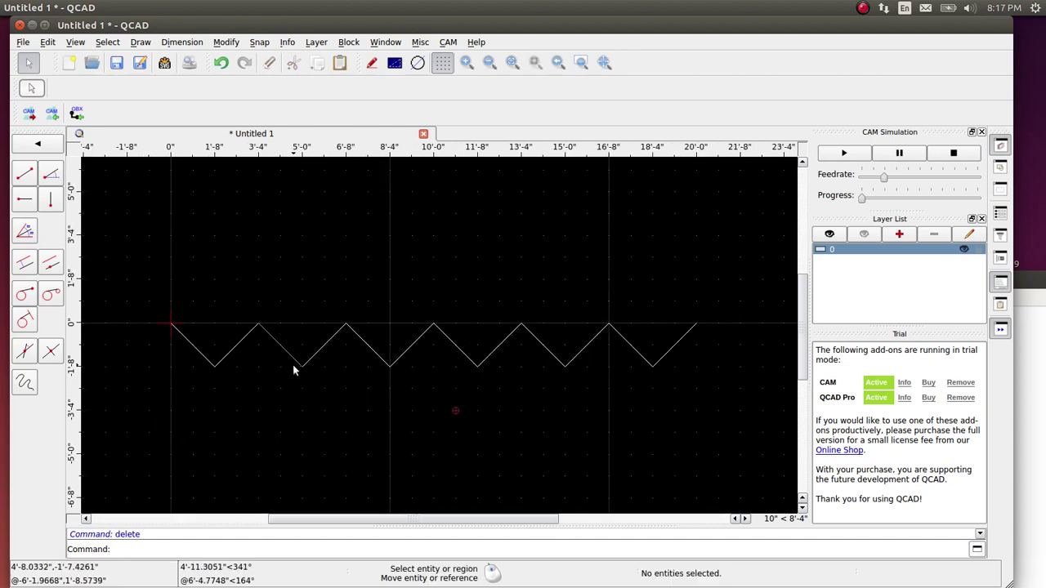
Round the zigzag's lower corner at 1'-8" and upper corner at 3'-4" with a radius of 1.5 and trimming on.
{"action": "scroll", "coordinate": [285, 364], "scroll_direction": "up", "scroll_amount": 1}
{"action": "scroll", "coordinate": [210, 356], "scroll_direction": "up", "scroll_amount": 1}
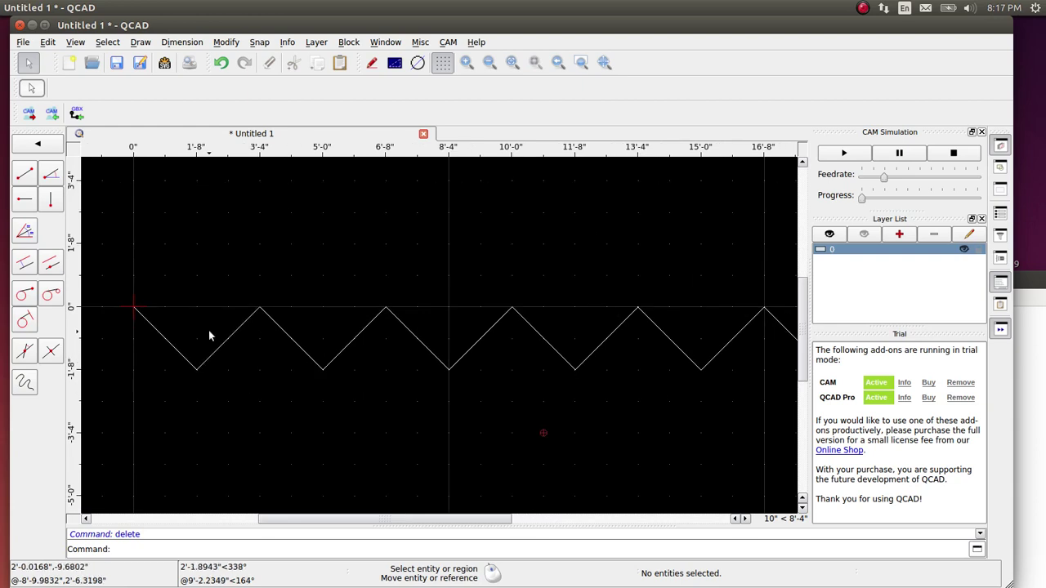
{"action": "left_click", "coordinate": [181, 42]}
{"action": "mouse_move", "coordinate": [229, 45]}
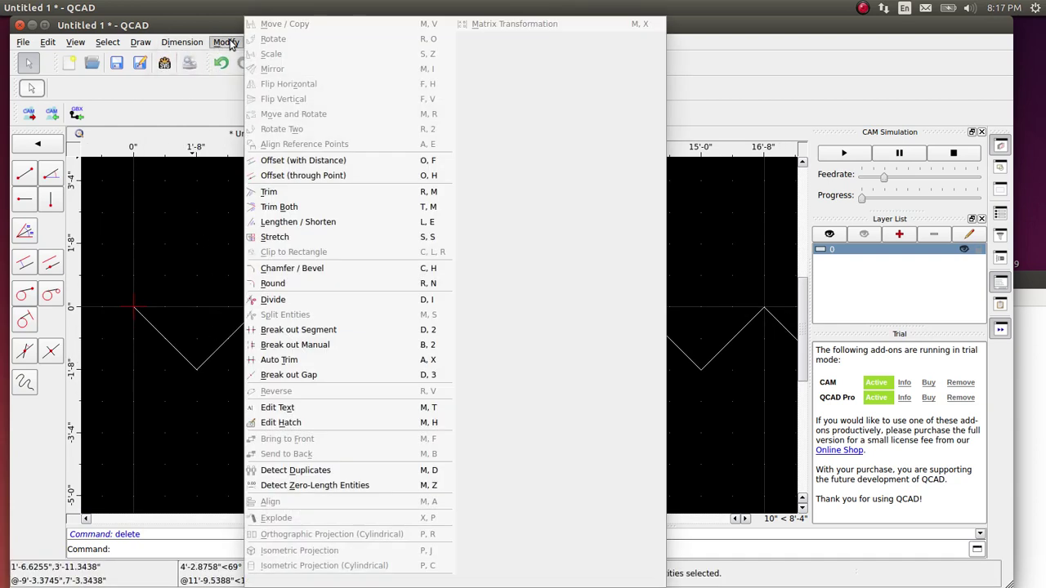
{"action": "left_click", "coordinate": [282, 283]}
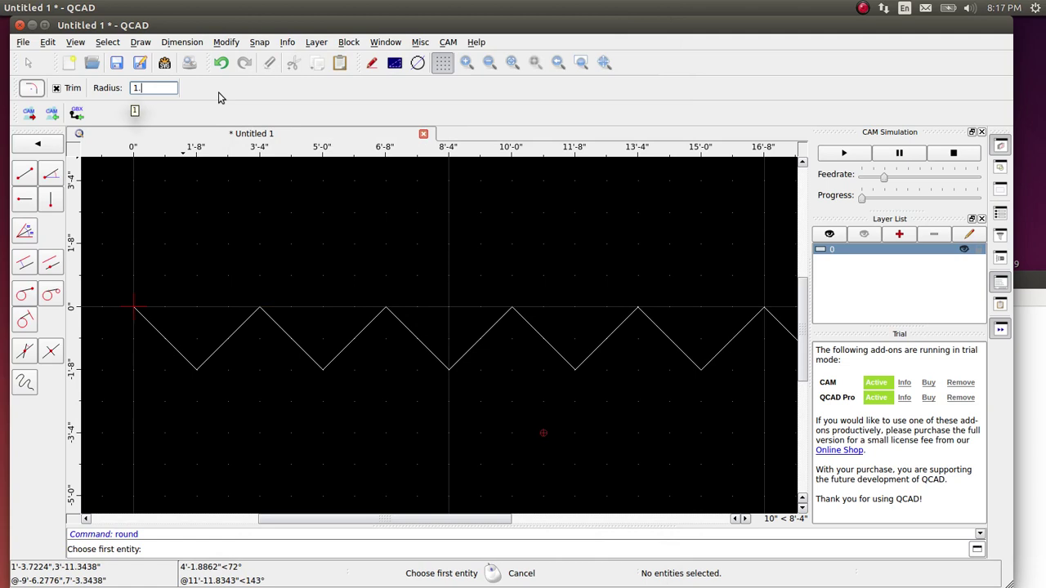
{"action": "left_click", "coordinate": [181, 353]}
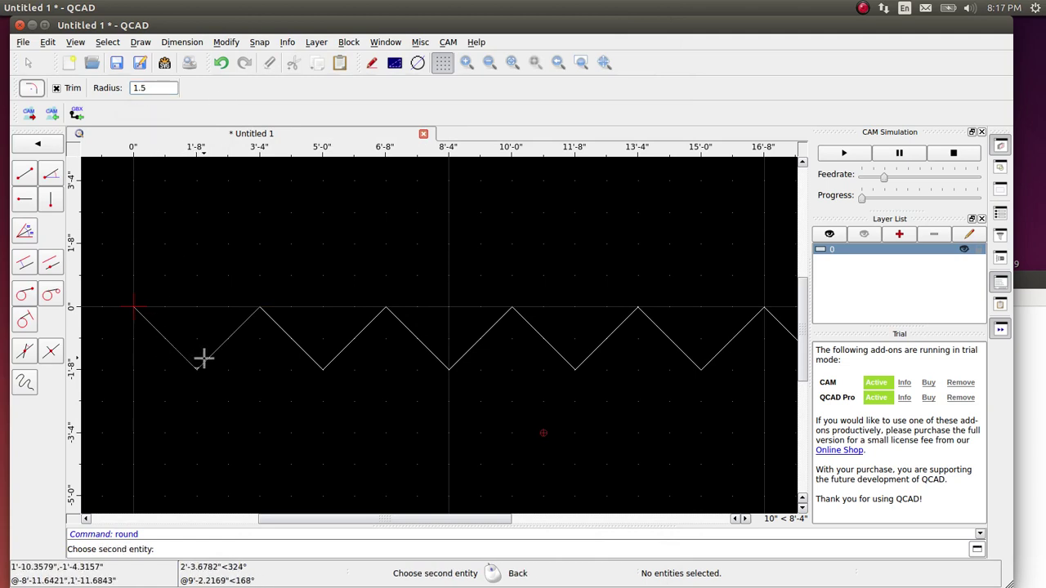
{"action": "left_click", "coordinate": [203, 357]}
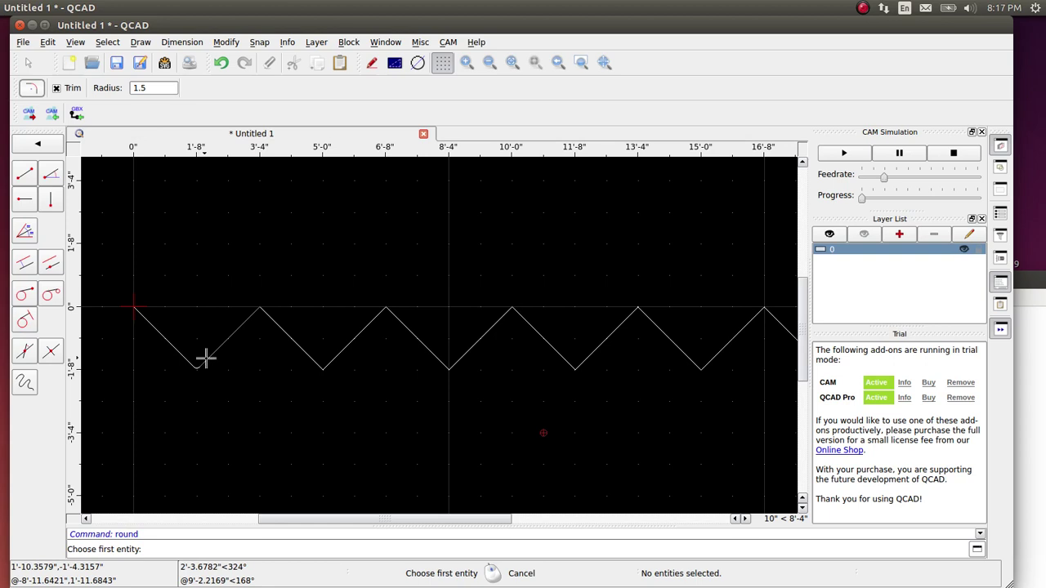
{"action": "left_click", "coordinate": [246, 319]}
{"action": "left_click", "coordinate": [268, 317]}
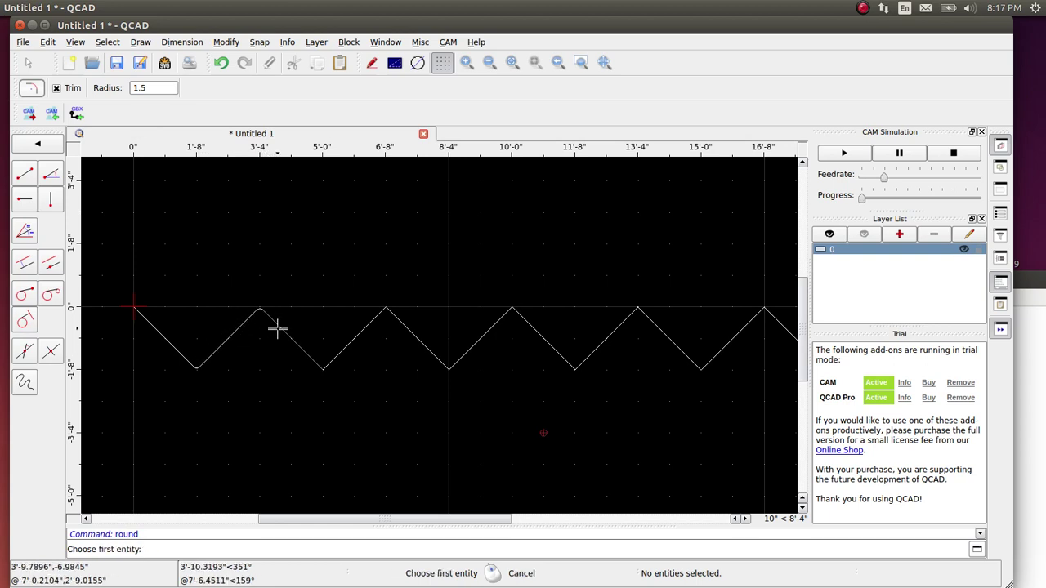
Round the zigzag's lower corner at 5'-0" and upper corner at 6'-8" with the 1.5 radius.
{"action": "scroll", "coordinate": [276, 341], "scroll_direction": "up", "scroll_amount": 3}
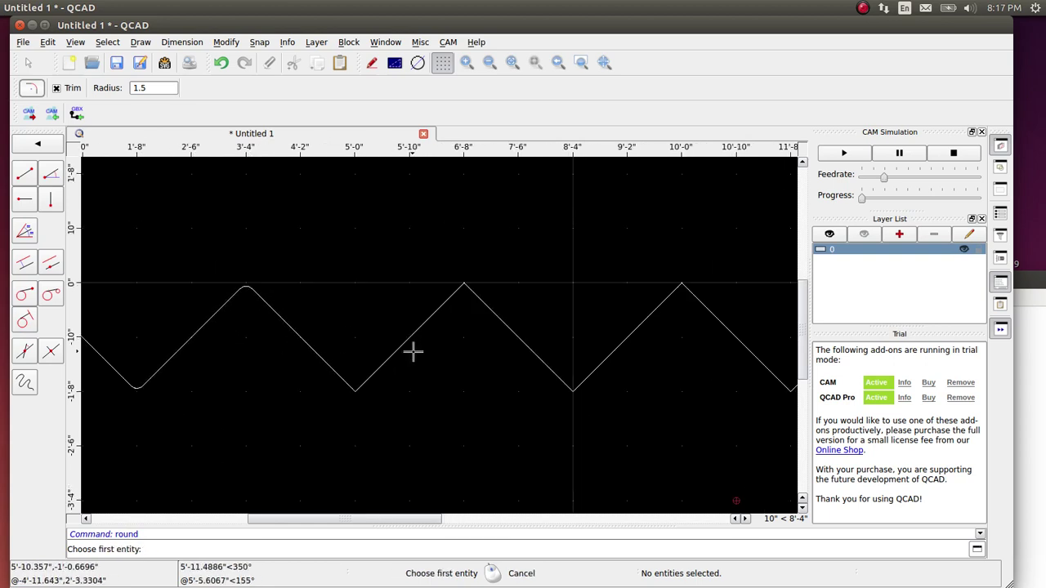
{"action": "left_click", "coordinate": [340, 376]}
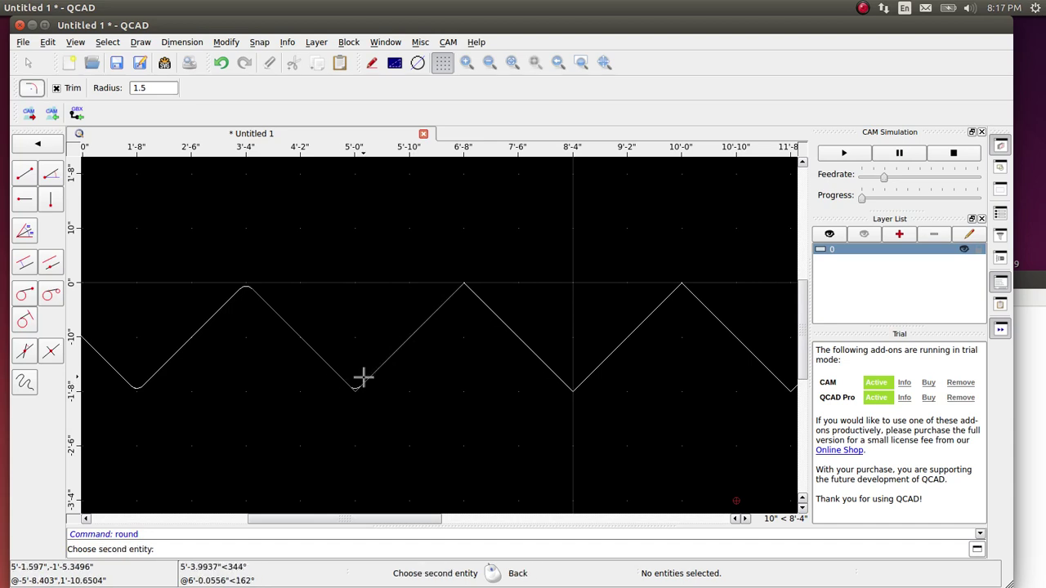
{"action": "left_click", "coordinate": [365, 376]}
{"action": "left_click", "coordinate": [431, 315]}
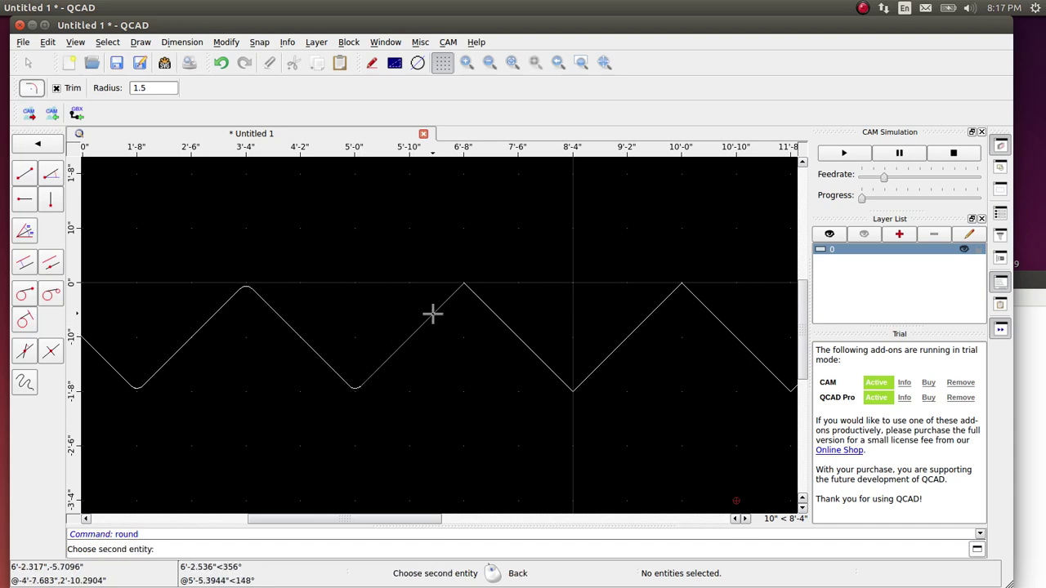
{"action": "left_click", "coordinate": [477, 299]}
Round the zigzag's lower corner at 8'-4" and upper corner at 10'-0" with the 1.5 radius.
{"action": "scroll", "coordinate": [607, 319], "scroll_direction": "down", "scroll_amount": 2}
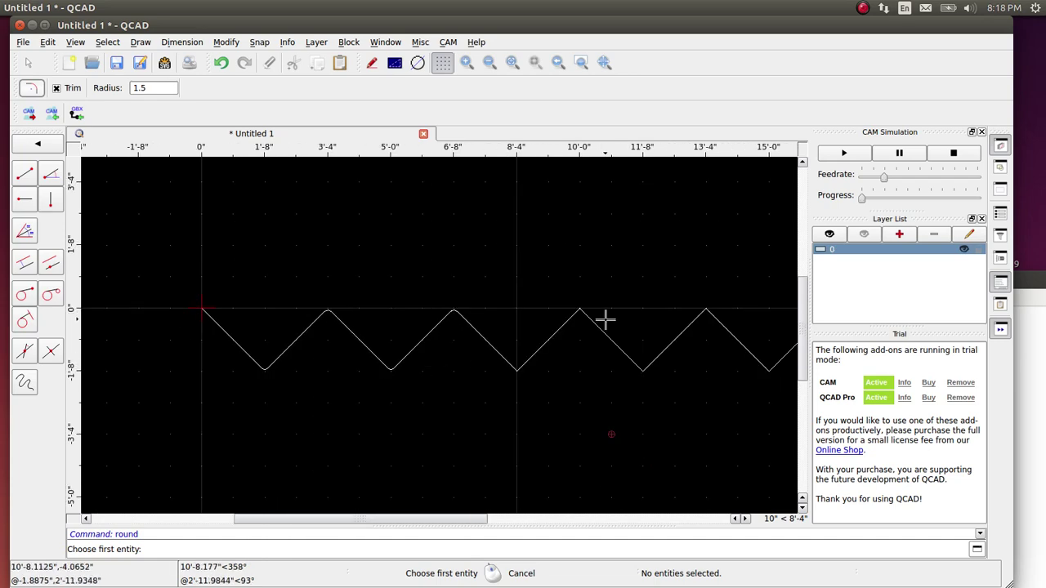
{"action": "scroll", "coordinate": [553, 351], "scroll_direction": "up", "scroll_amount": 2}
{"action": "scroll", "coordinate": [437, 383], "scroll_direction": "up", "scroll_amount": 1}
{"action": "left_click", "coordinate": [419, 390]}
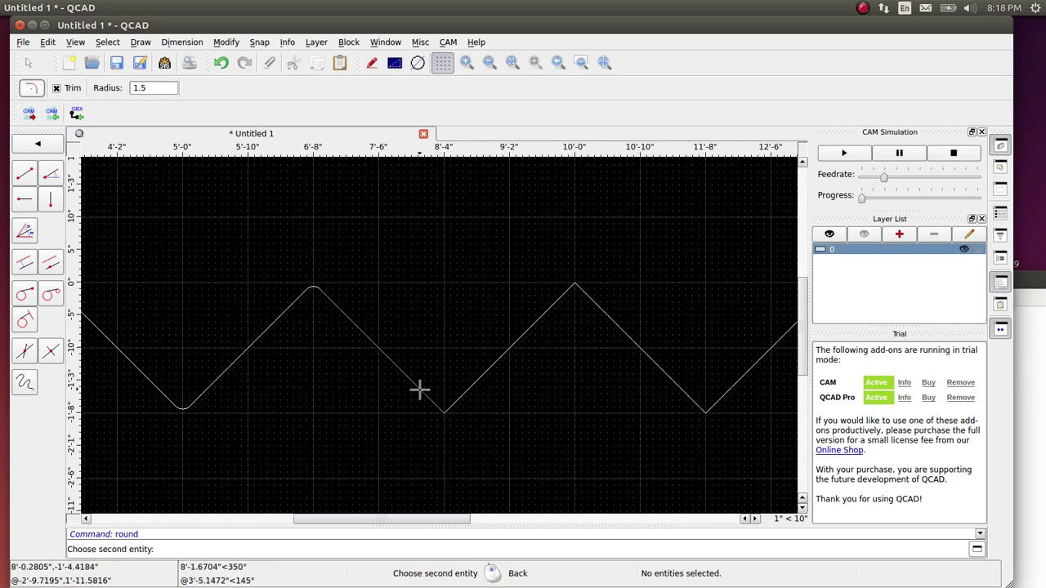
{"action": "left_click", "coordinate": [458, 395]}
{"action": "scroll", "coordinate": [446, 390], "scroll_direction": "down", "scroll_amount": 2}
{"action": "scroll", "coordinate": [601, 314], "scroll_direction": "up", "scroll_amount": 2}
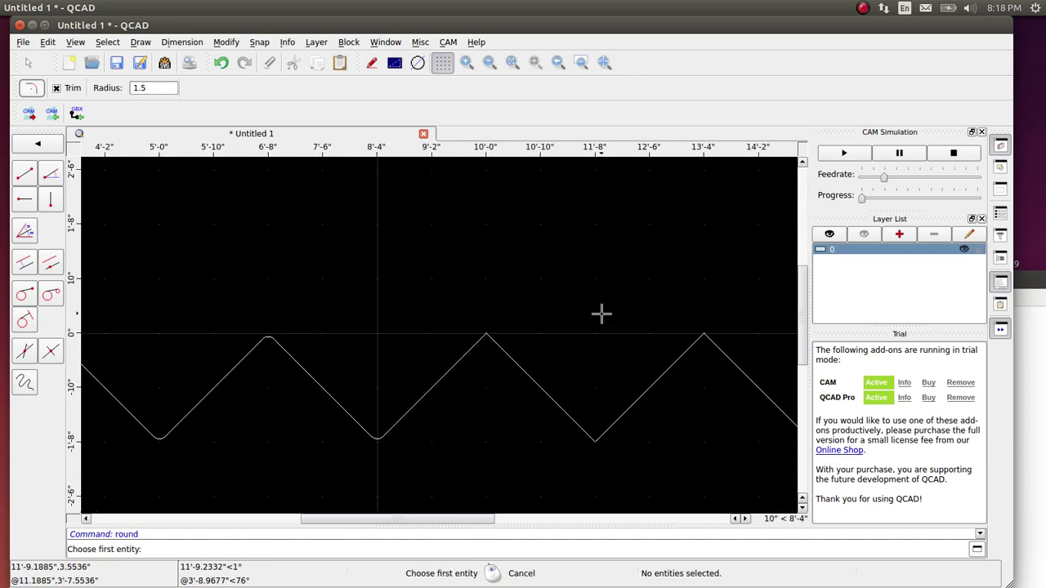
{"action": "left_click", "coordinate": [465, 349]}
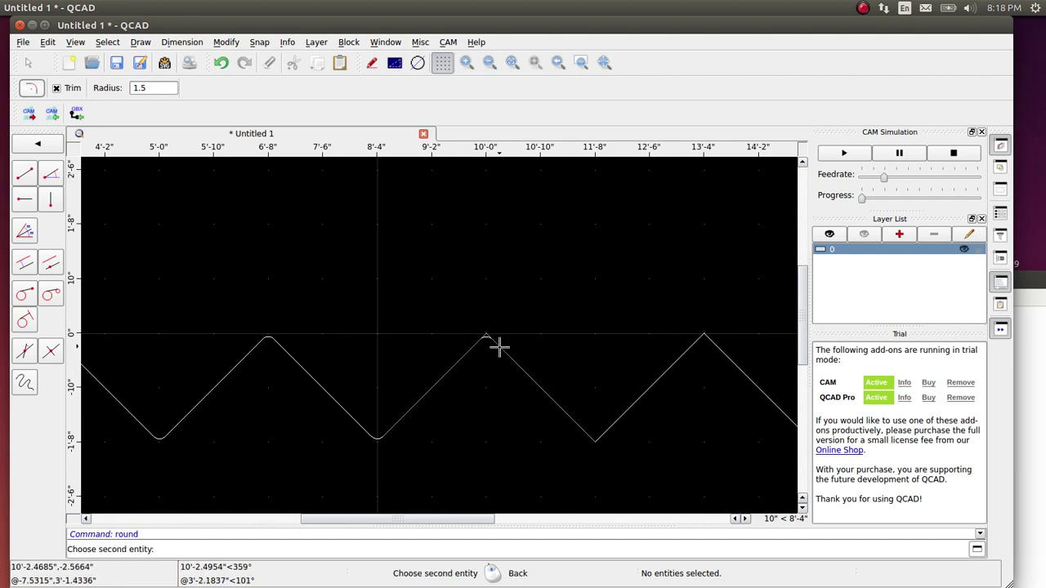
{"action": "left_click", "coordinate": [497, 345]}
Round the zigzag's lower corner at 11'-8" and upper corner at 13'-4" with the 1.5 radius.
{"action": "scroll", "coordinate": [490, 378], "scroll_direction": "down", "scroll_amount": 2}
{"action": "scroll", "coordinate": [586, 398], "scroll_direction": "up", "scroll_amount": 3}
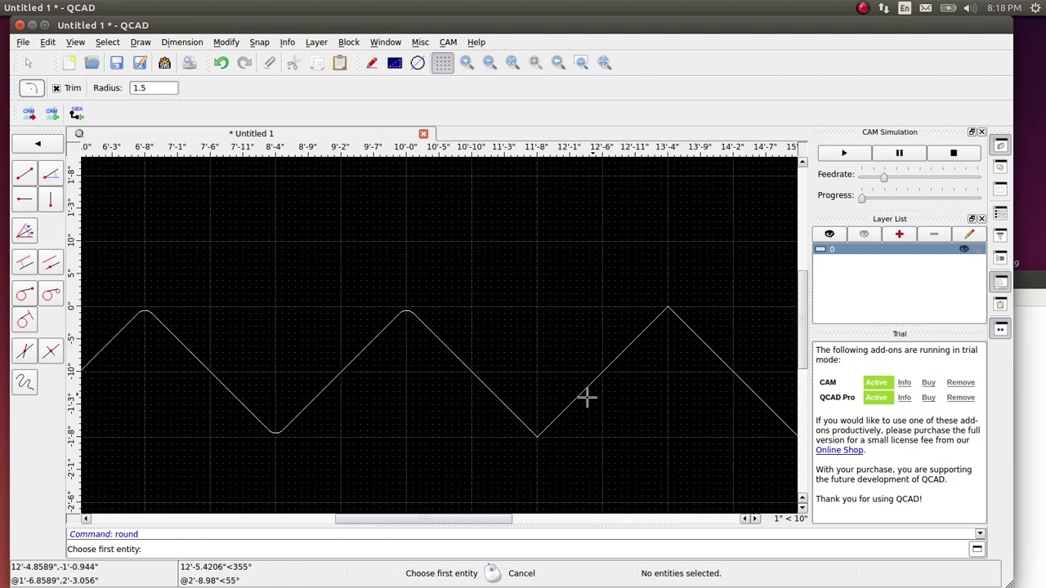
{"action": "left_click", "coordinate": [515, 414]}
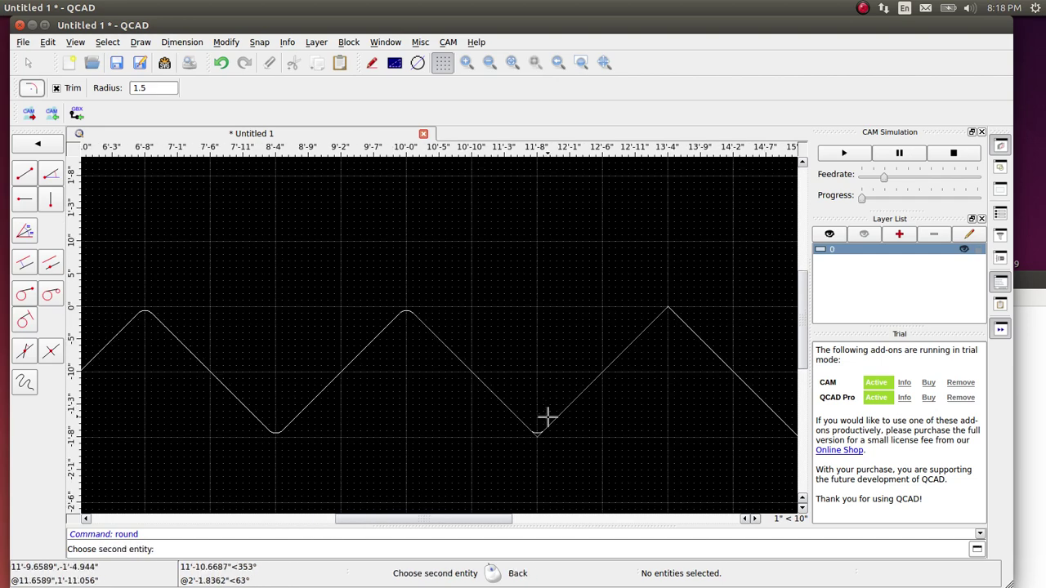
{"action": "left_click", "coordinate": [549, 419]}
{"action": "scroll", "coordinate": [525, 413], "scroll_direction": "down", "scroll_amount": 2}
{"action": "scroll", "coordinate": [583, 351], "scroll_direction": "up", "scroll_amount": 2}
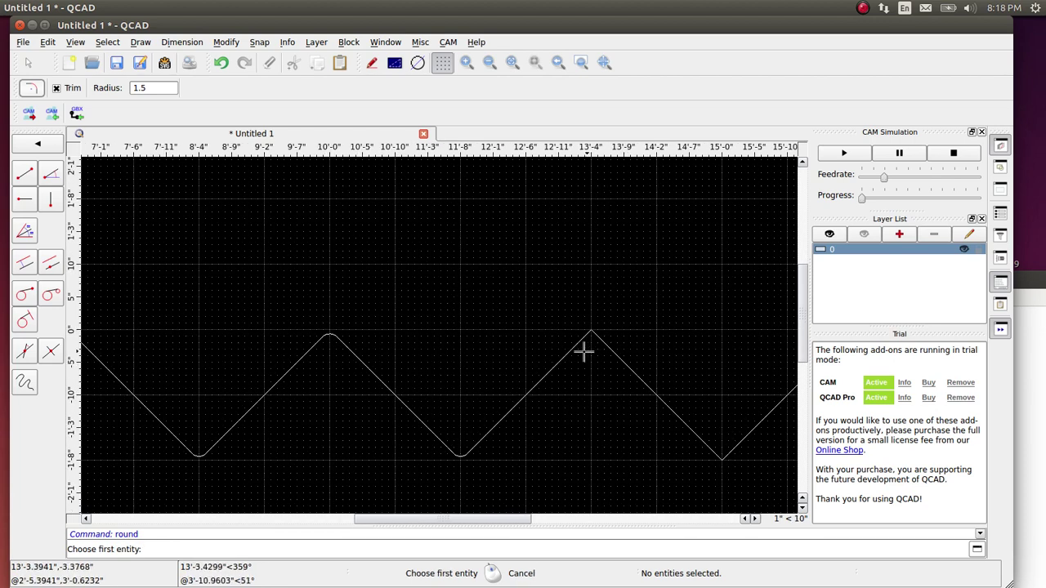
{"action": "left_click", "coordinate": [575, 349]}
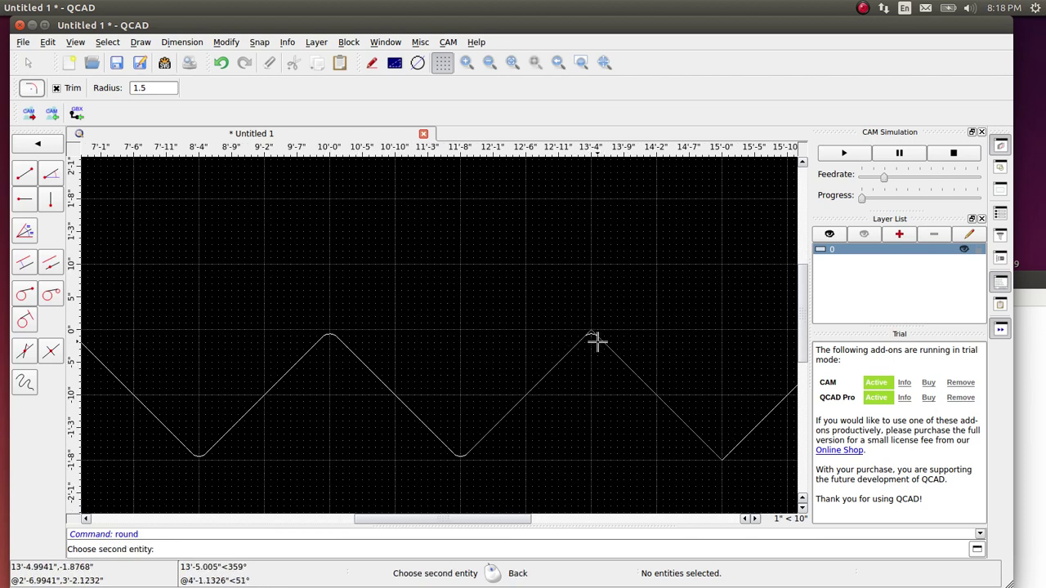
{"action": "left_click", "coordinate": [597, 342]}
Round the zigzag's lower corner at 15'-0" with the 1.5 radius and leave the Round command.
{"action": "scroll", "coordinate": [576, 368], "scroll_direction": "down", "scroll_amount": 2}
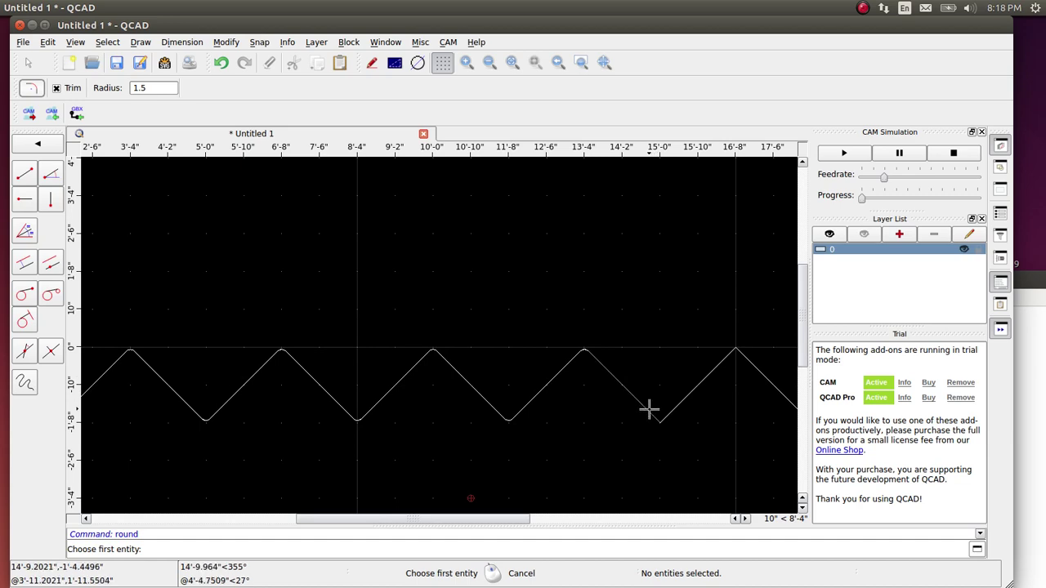
{"action": "left_click", "coordinate": [663, 416]}
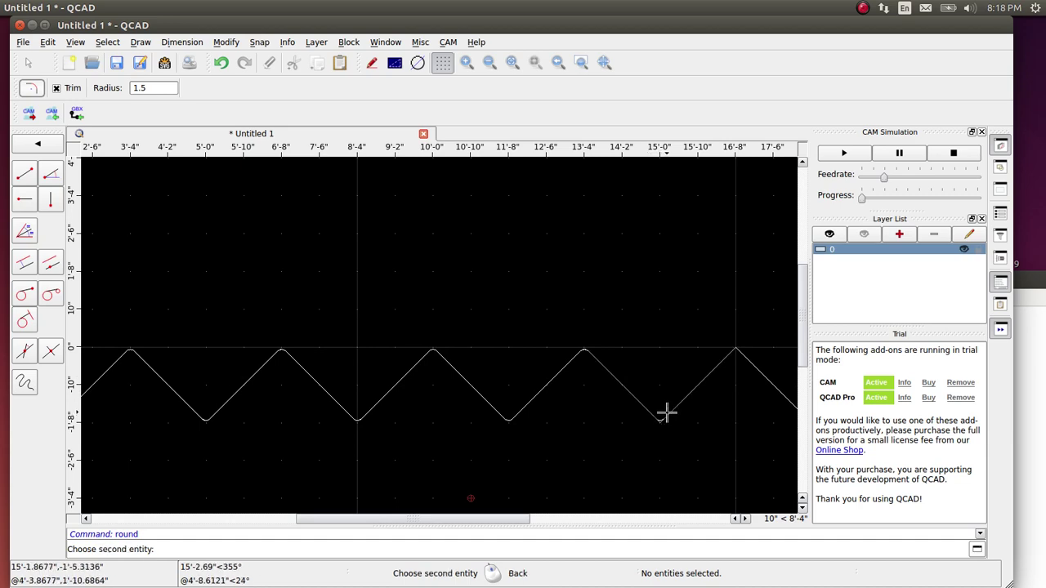
{"action": "left_click", "coordinate": [630, 413]}
{"action": "scroll", "coordinate": [719, 406], "scroll_direction": "down", "scroll_amount": 1}
{"action": "scroll", "coordinate": [728, 392], "scroll_direction": "up", "scroll_amount": 1}
{"action": "scroll", "coordinate": [728, 392], "scroll_direction": "up", "scroll_amount": 1}
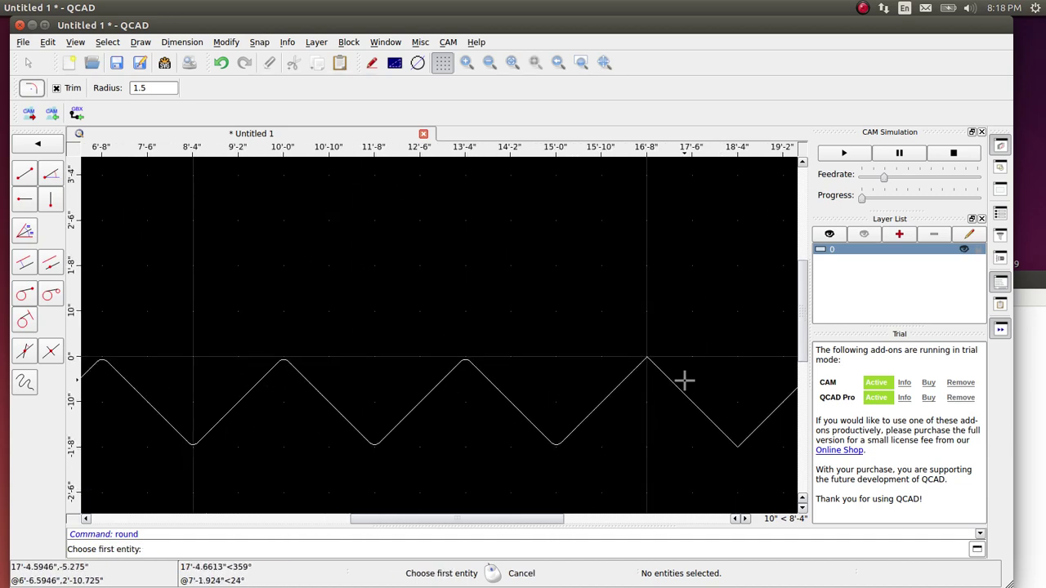
{"action": "scroll", "coordinate": [684, 380], "scroll_direction": "up", "scroll_amount": 2}
{"action": "key", "text": "Escape"}
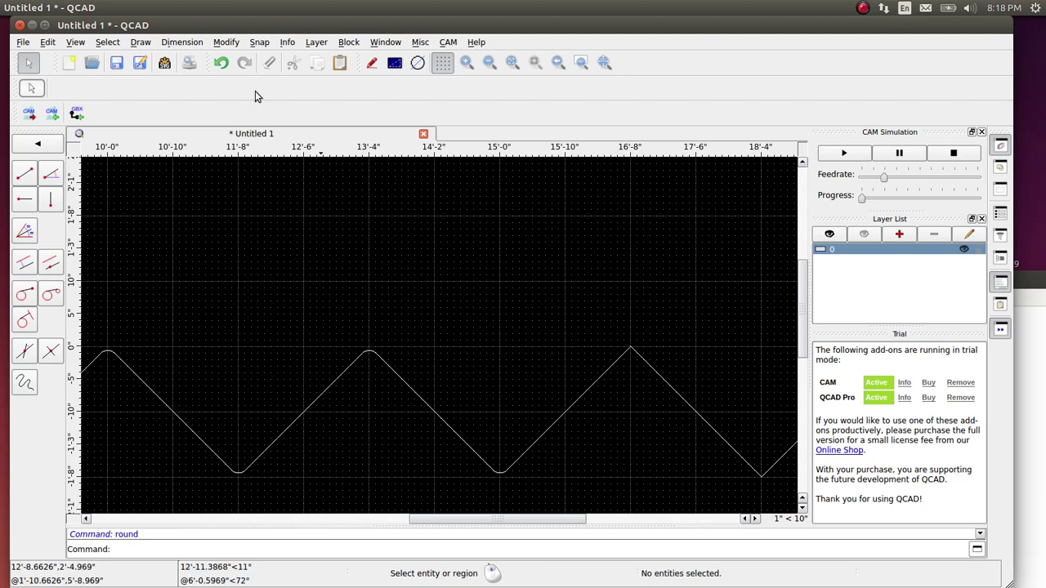
Round the zigzag's last two corners, the upper one at 16'-8" and the lower one at 18'-4", with the 1.5 radius.
{"action": "left_click", "coordinate": [227, 43]}
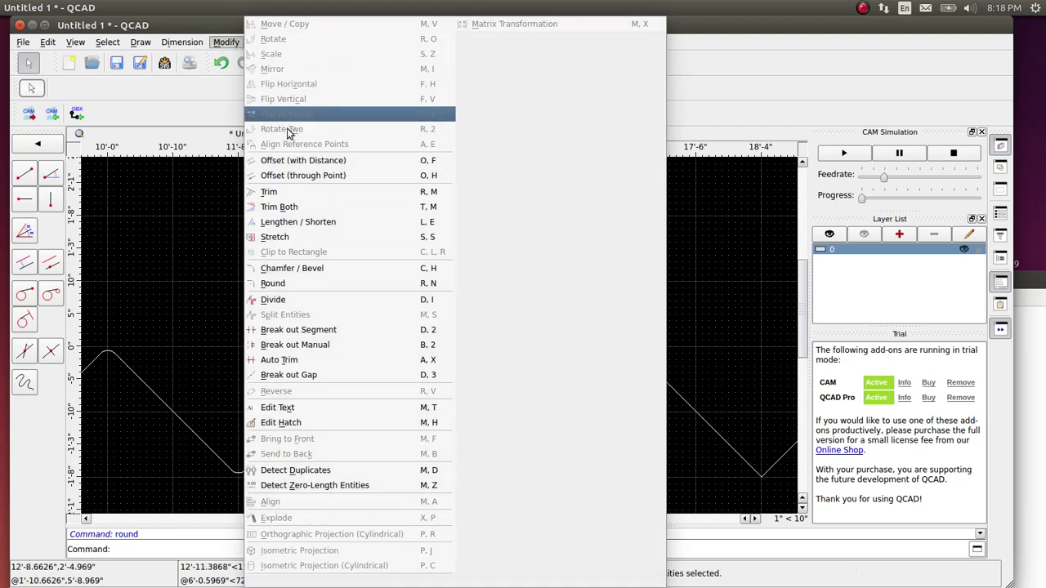
{"action": "left_click", "coordinate": [296, 285]}
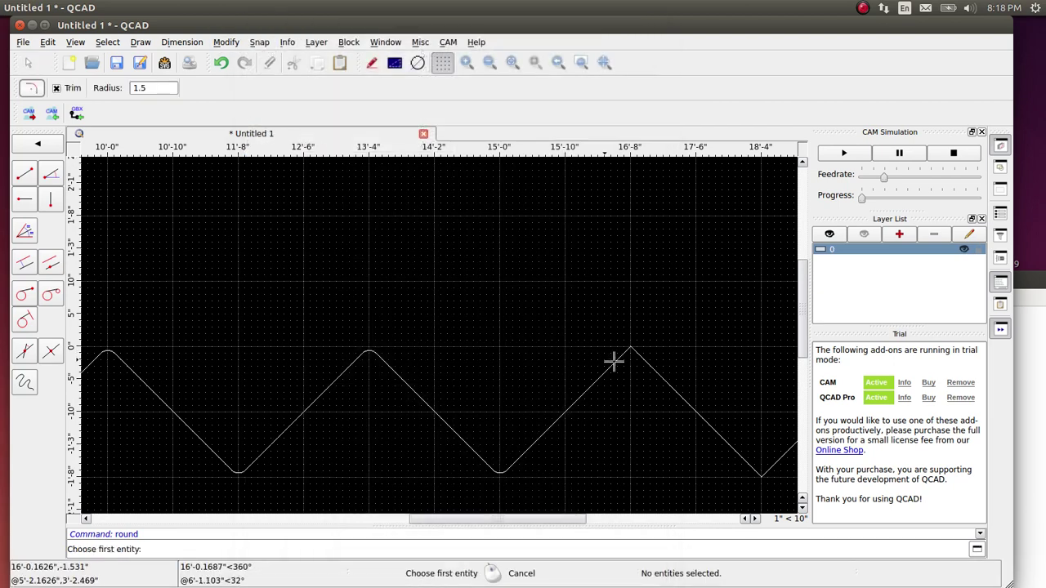
{"action": "left_click", "coordinate": [617, 360]}
{"action": "left_click", "coordinate": [635, 357]}
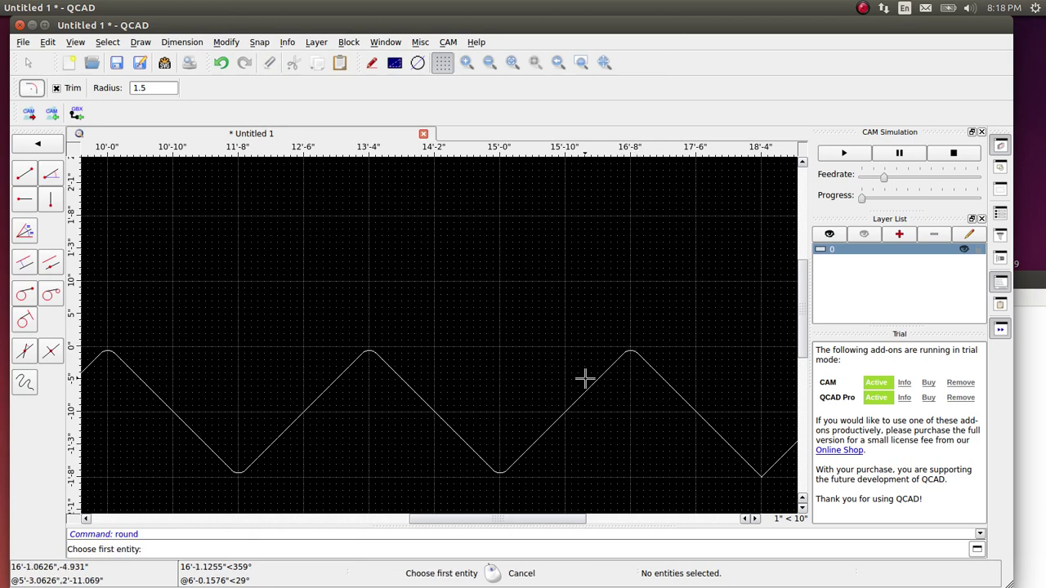
{"action": "scroll", "coordinate": [584, 378], "scroll_direction": "down", "scroll_amount": 2}
{"action": "left_click", "coordinate": [687, 428]}
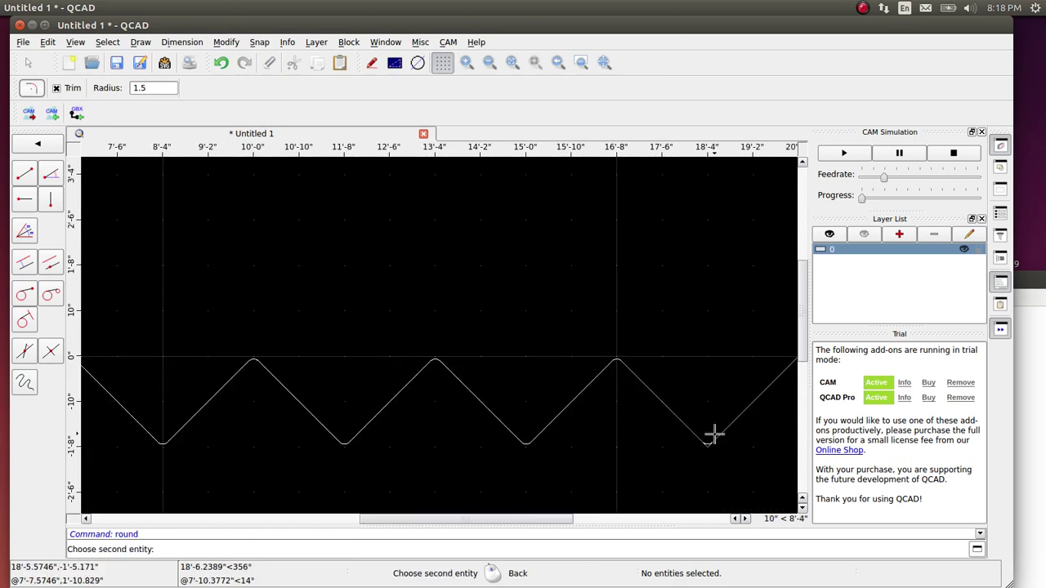
{"action": "left_click", "coordinate": [714, 436]}
{"action": "scroll", "coordinate": [605, 430], "scroll_direction": "down", "scroll_amount": 2}
{"action": "scroll", "coordinate": [450, 343], "scroll_direction": "down", "scroll_amount": 2}
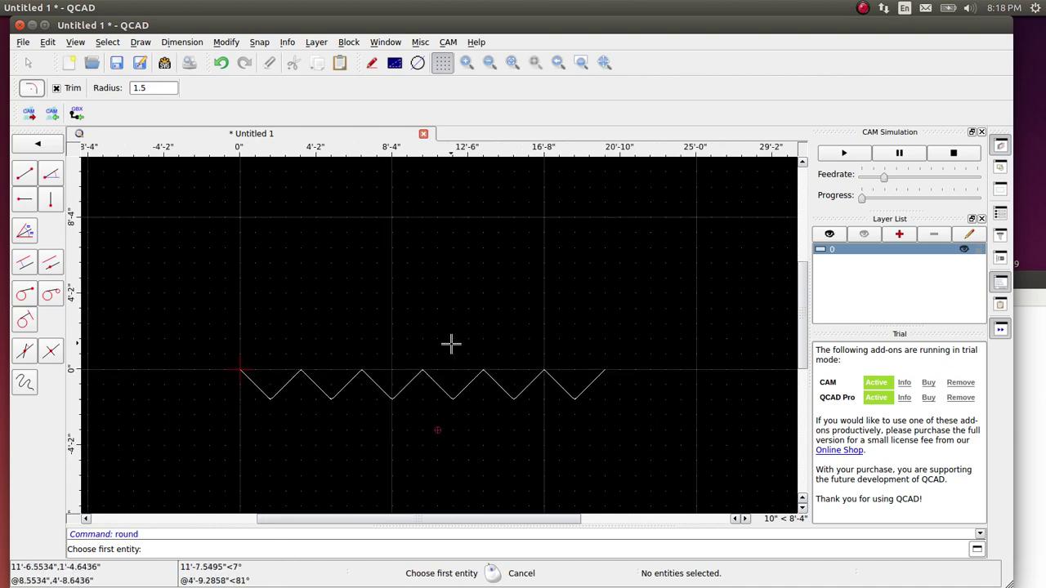
{"action": "scroll", "coordinate": [303, 385], "scroll_direction": "up", "scroll_amount": 2}
{"action": "scroll", "coordinate": [298, 382], "scroll_direction": "down", "scroll_amount": 2}
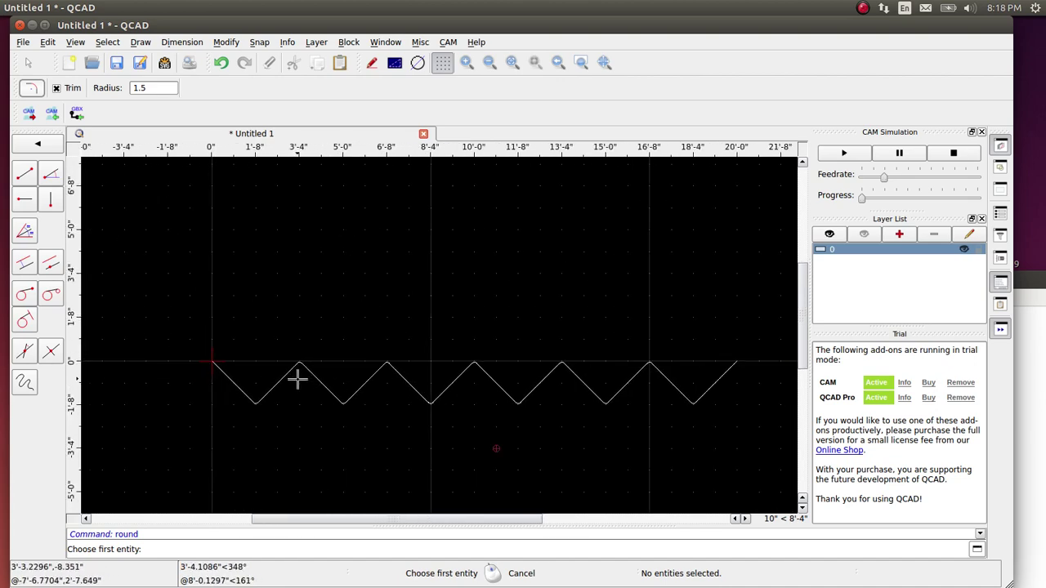
{"action": "scroll", "coordinate": [425, 406], "scroll_direction": "up", "scroll_amount": 2}
{"action": "scroll", "coordinate": [424, 400], "scroll_direction": "down", "scroll_amount": 1}
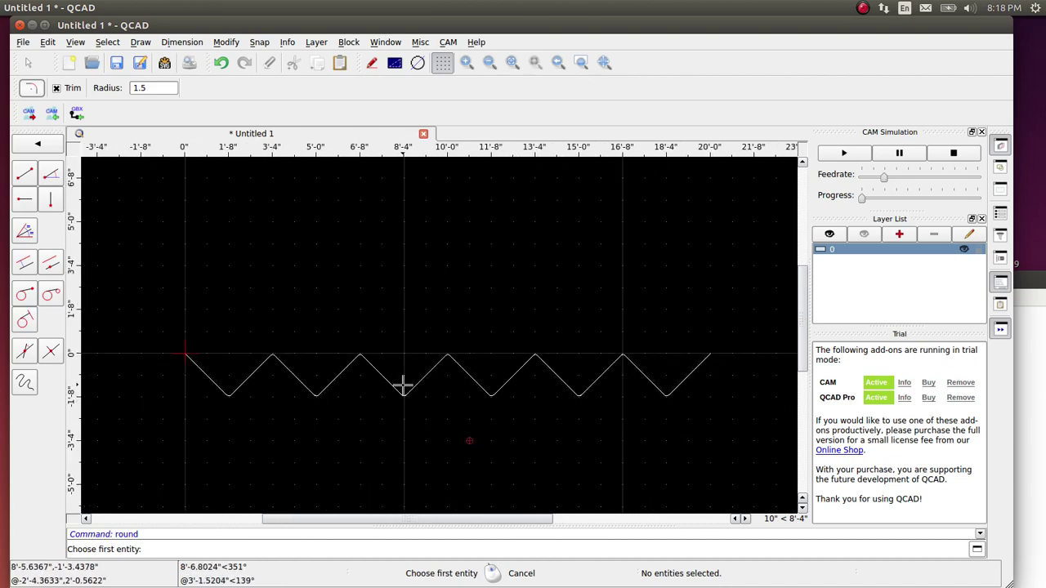
Draw a horizontal top line from the zigzag's start at the origin to its end at 20'-0", and end the line.
{"action": "left_click", "coordinate": [31, 178]}
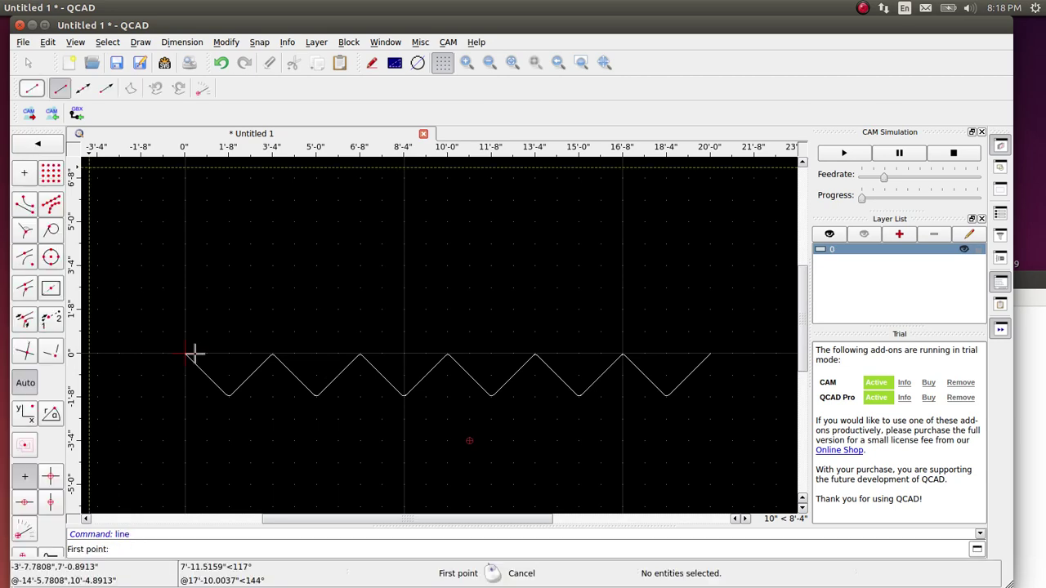
{"action": "scroll", "coordinate": [189, 356], "scroll_direction": "up", "scroll_amount": 5}
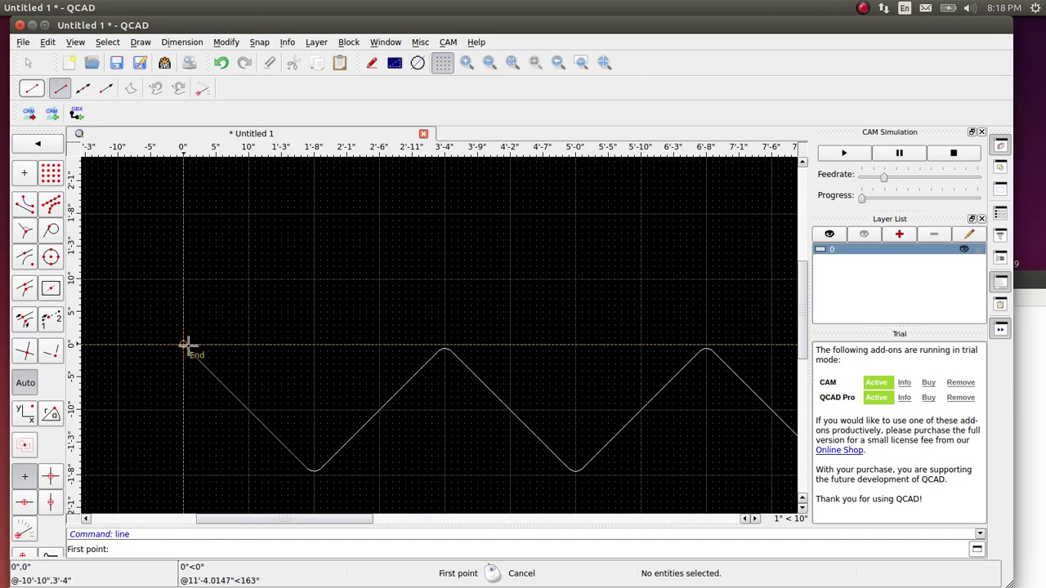
{"action": "left_click", "coordinate": [184, 344]}
{"action": "scroll", "coordinate": [185, 344], "scroll_direction": "down", "scroll_amount": 7}
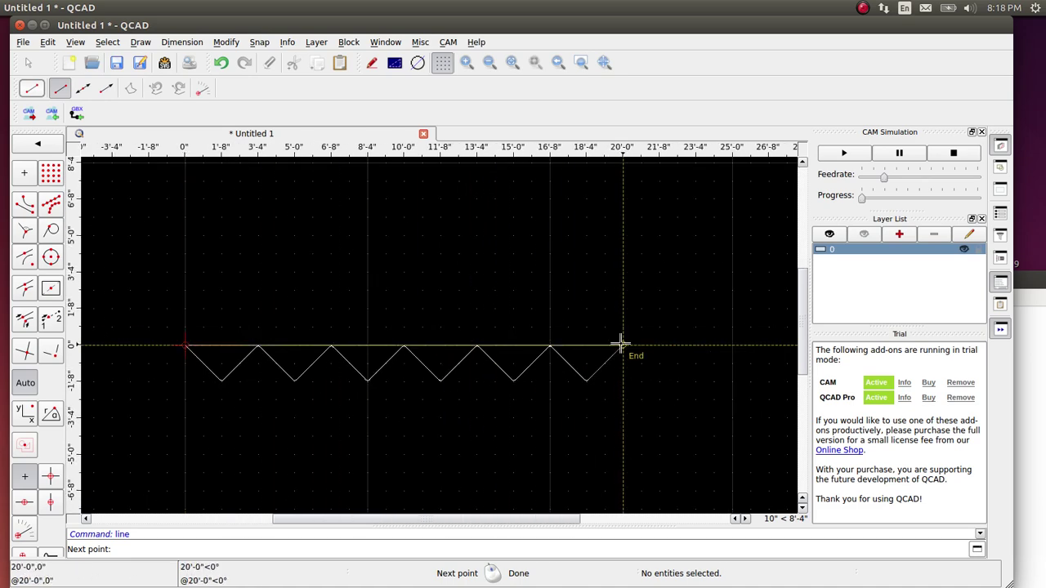
{"action": "scroll", "coordinate": [621, 343], "scroll_direction": "up", "scroll_amount": 5}
{"action": "scroll", "coordinate": [621, 341], "scroll_direction": "up", "scroll_amount": 2}
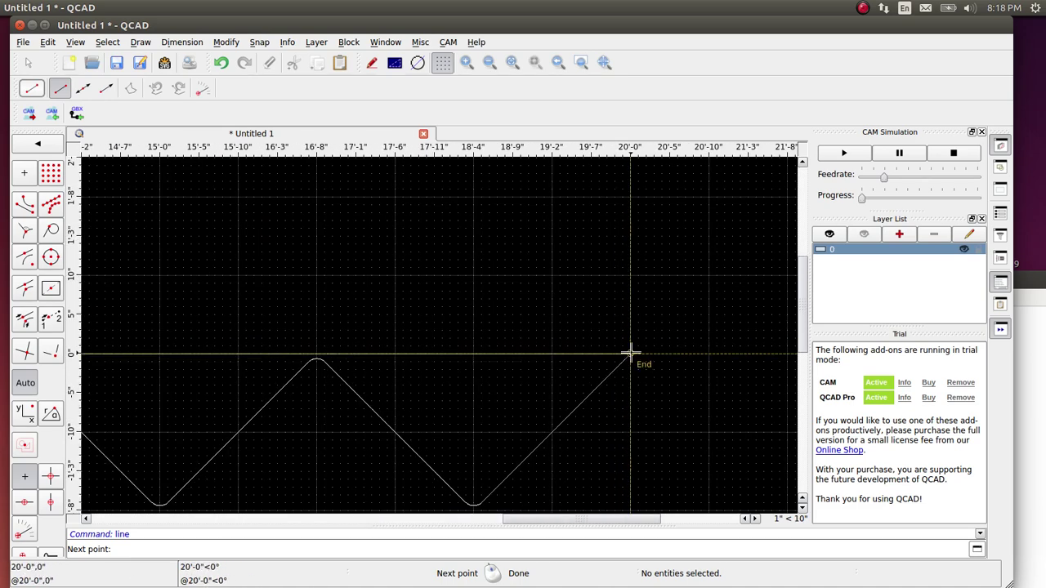
{"action": "left_click", "coordinate": [629, 353]}
{"action": "scroll", "coordinate": [629, 353], "scroll_direction": "down", "scroll_amount": 2}
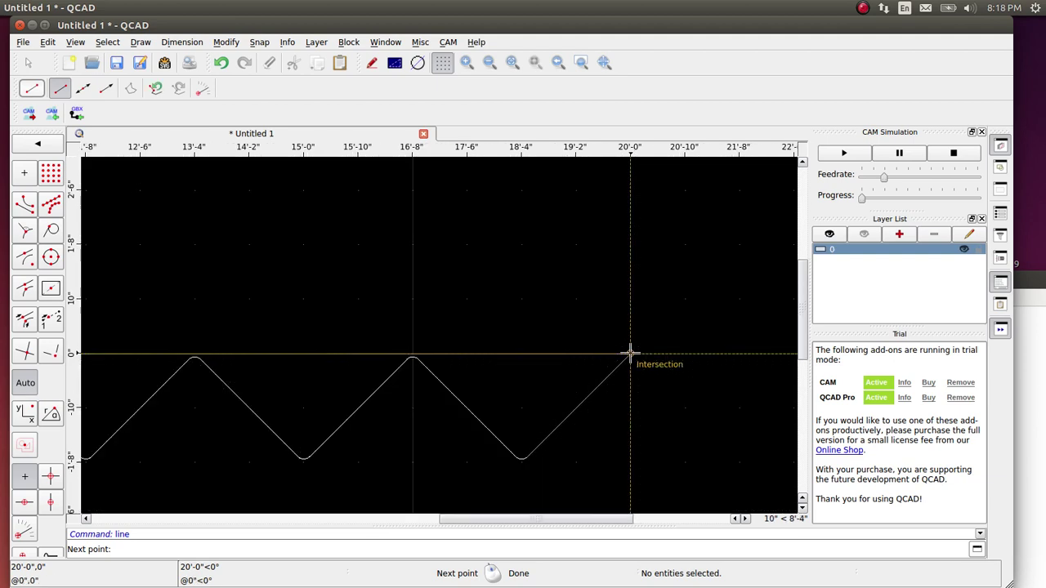
{"action": "key", "text": "Escape"}
Draw a vertical line 20 inches straight down from the origin at the zigzag's start.
{"action": "key", "text": "r"}
{"action": "key", "text": "n"}
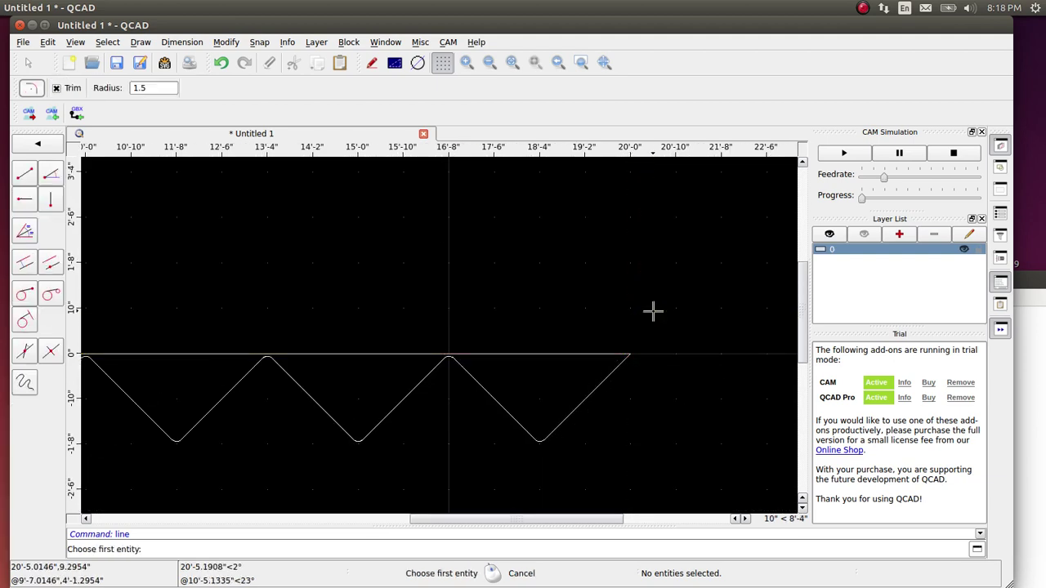
{"action": "scroll", "coordinate": [645, 315], "scroll_direction": "down", "scroll_amount": 3}
{"action": "scroll", "coordinate": [336, 363], "scroll_direction": "down", "scroll_amount": 2}
{"action": "scroll", "coordinate": [175, 357], "scroll_direction": "up", "scroll_amount": 2}
{"action": "scroll", "coordinate": [245, 366], "scroll_direction": "up", "scroll_amount": 2}
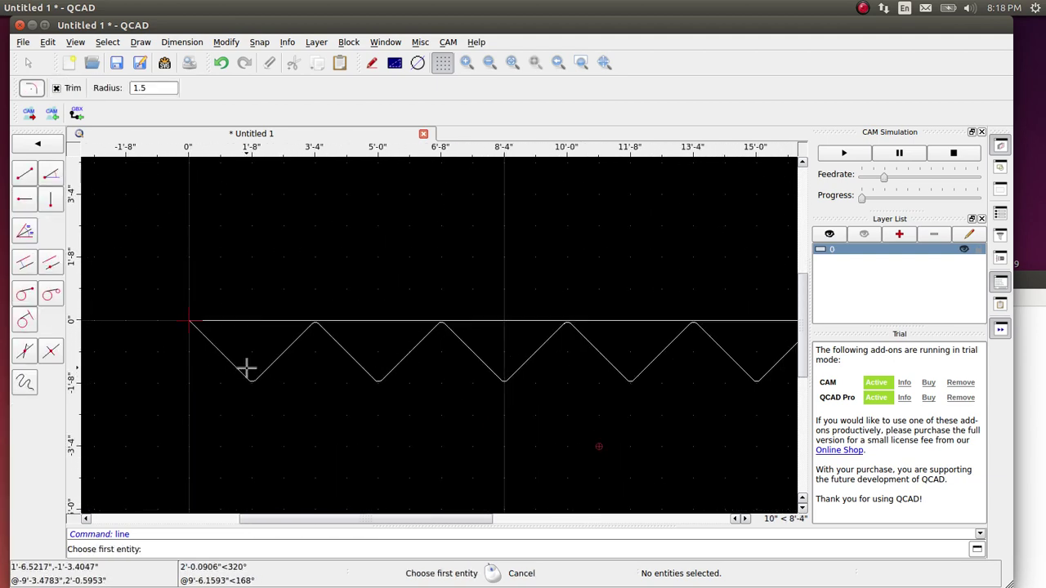
{"action": "left_click", "coordinate": [25, 174]}
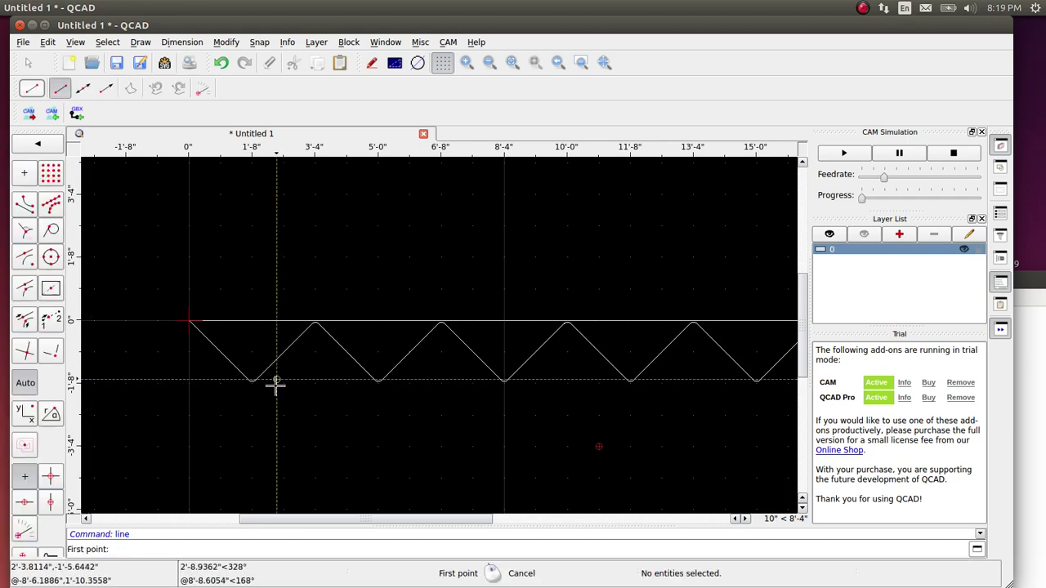
{"action": "scroll", "coordinate": [250, 385], "scroll_direction": "up", "scroll_amount": 3}
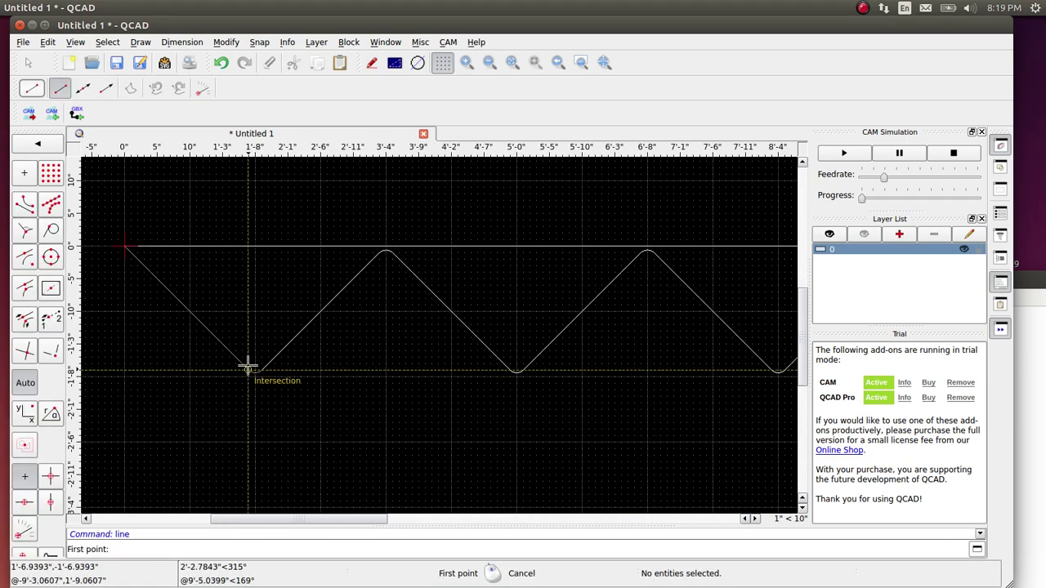
{"action": "left_click", "coordinate": [125, 246]}
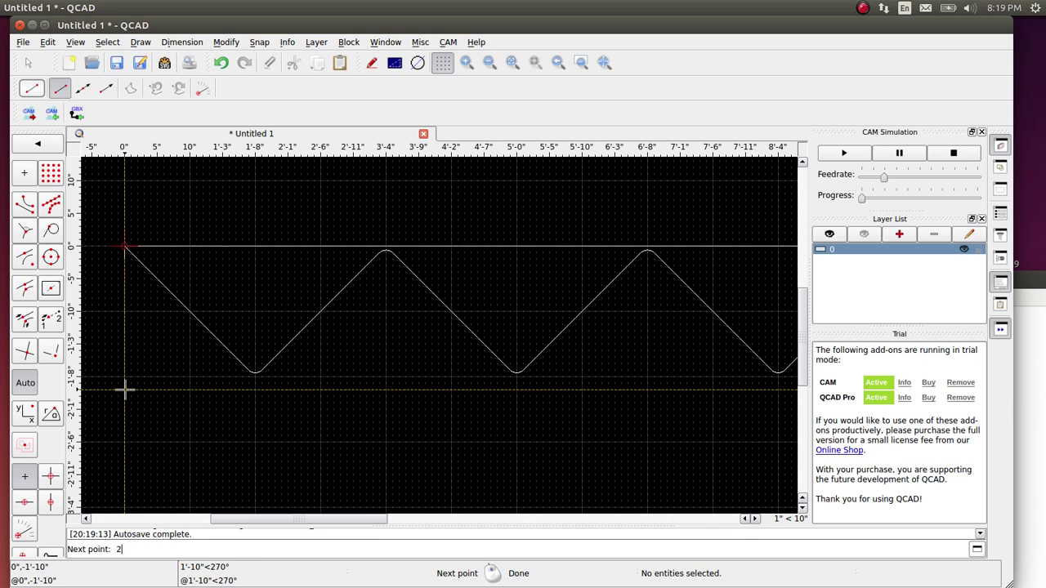
{"action": "type", "text": "20"}
{"action": "key", "text": "Return"}
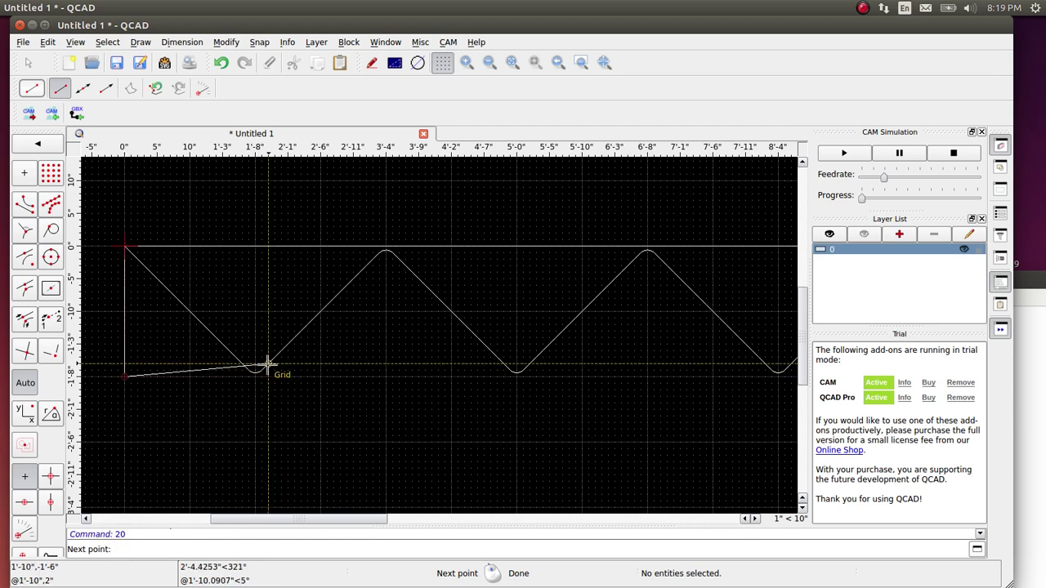
Restrict the line to horizontal, draw a 16-inch segment from the vertical line's lower end towards the truss, and end the line.
{"action": "scroll", "coordinate": [248, 378], "scroll_direction": "up", "scroll_amount": 2}
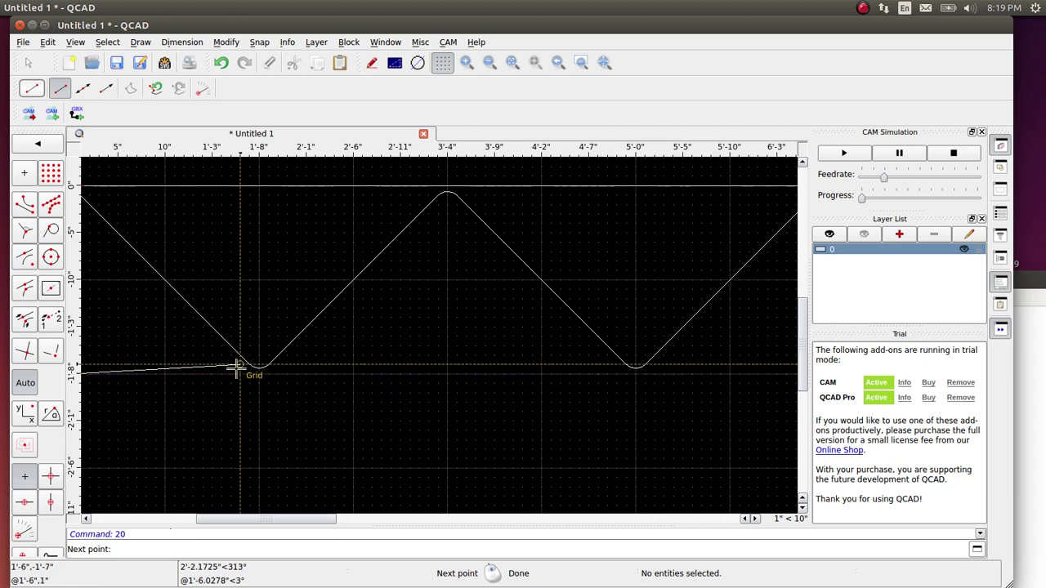
{"action": "left_click", "coordinate": [24, 503]}
{"action": "scroll", "coordinate": [256, 357], "scroll_direction": "up", "scroll_amount": 1}
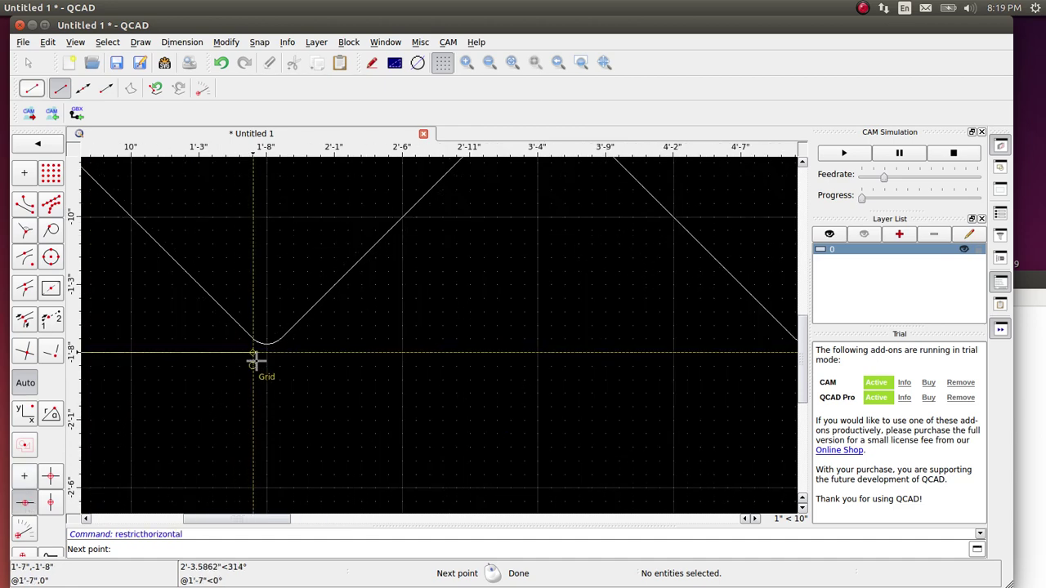
{"action": "scroll", "coordinate": [256, 357], "scroll_direction": "down", "scroll_amount": 3}
{"action": "scroll", "coordinate": [228, 357], "scroll_direction": "up", "scroll_amount": 1}
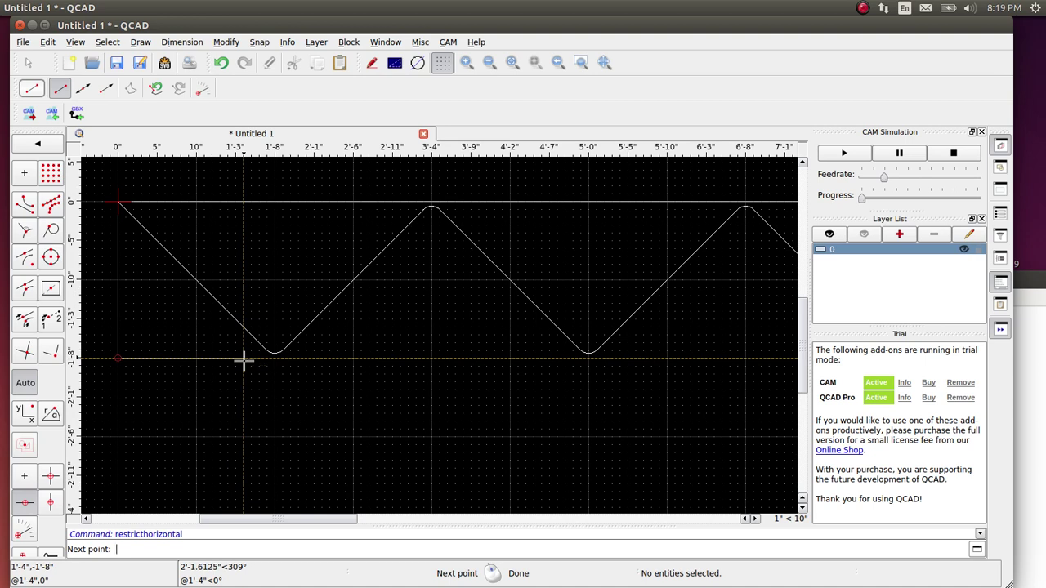
{"action": "key", "text": "Return"}
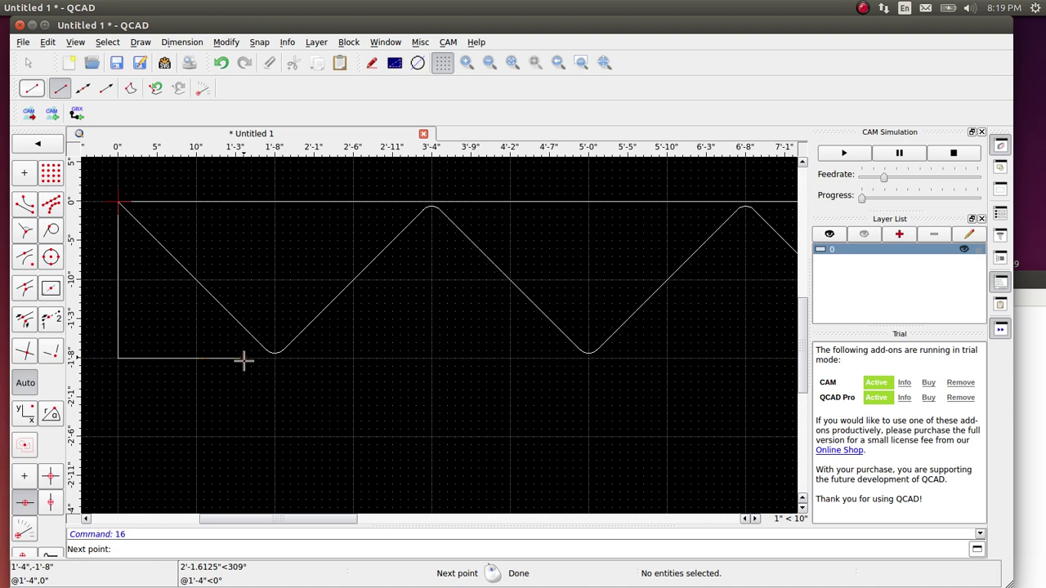
{"action": "scroll", "coordinate": [308, 367], "scroll_direction": "down", "scroll_amount": 5}
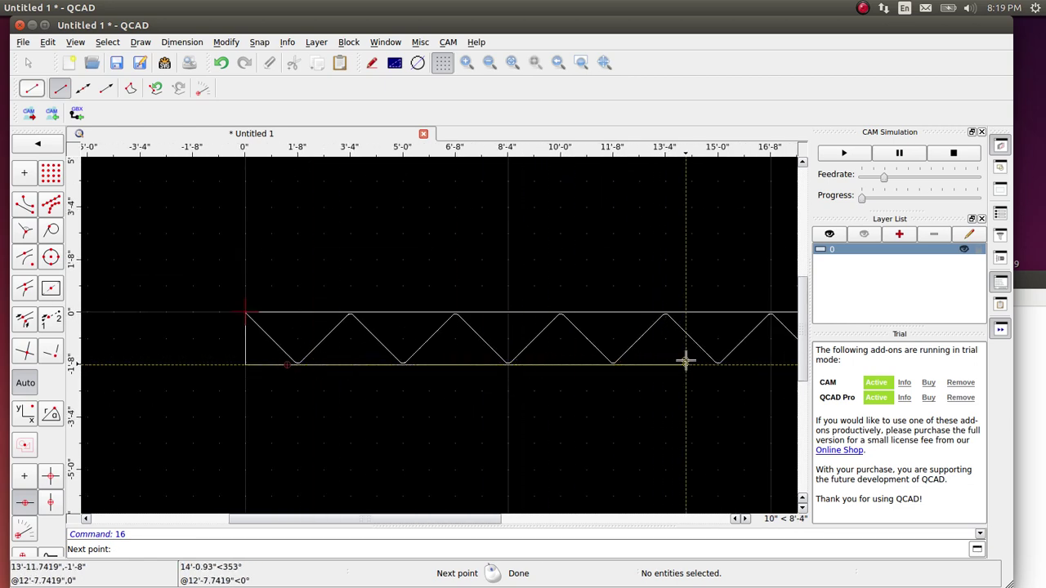
{"action": "scroll", "coordinate": [686, 357], "scroll_direction": "down", "scroll_amount": 2}
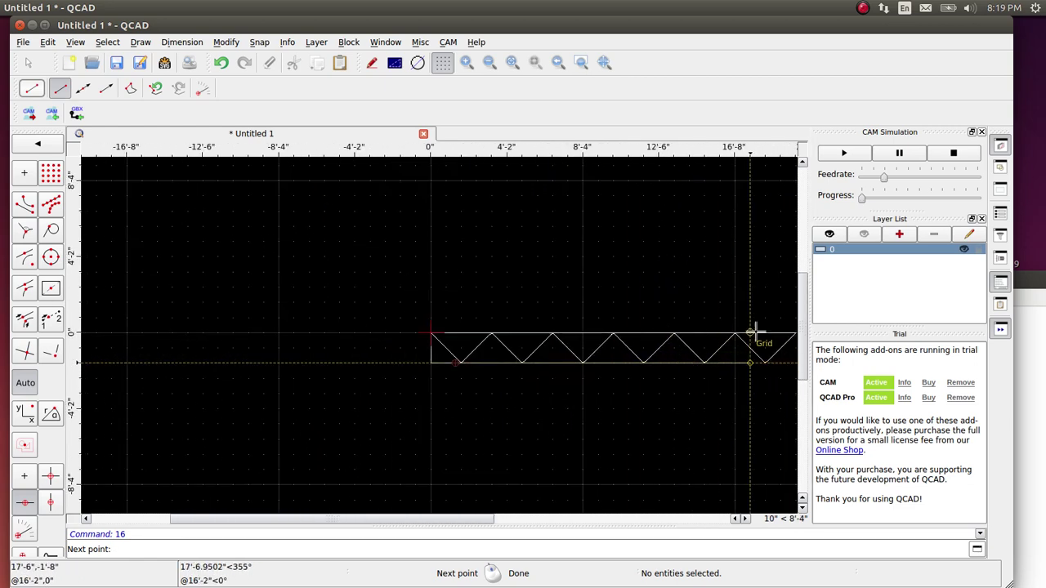
{"action": "scroll", "coordinate": [776, 354], "scroll_direction": "up", "scroll_amount": 4}
{"action": "scroll", "coordinate": [776, 359], "scroll_direction": "down", "scroll_amount": 3}
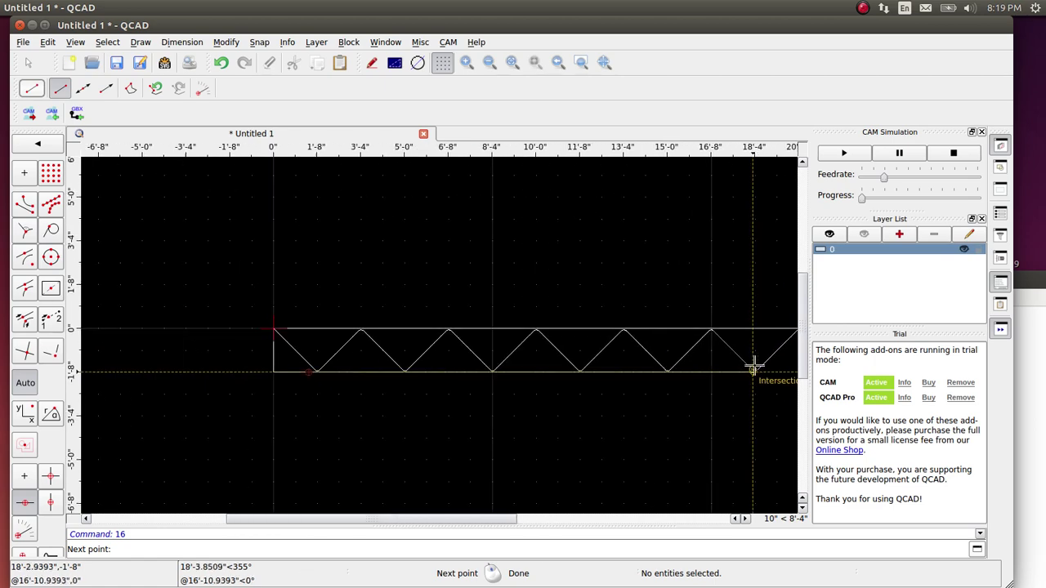
{"action": "key", "text": "r"}
{"action": "key", "text": "n"}
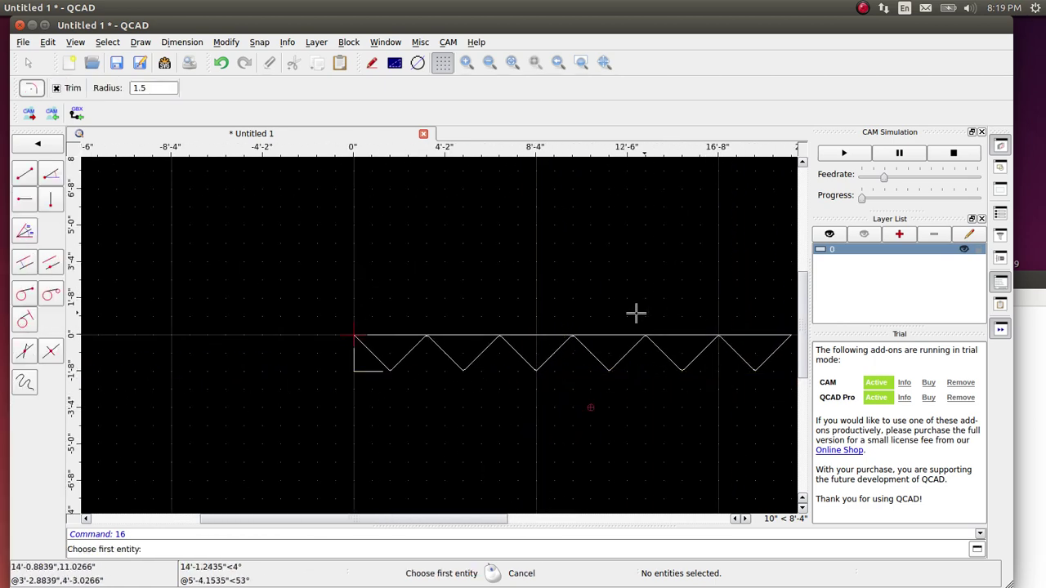
Leave the Round command.
{"action": "middle_click_drag", "start_coordinate": [651, 302], "coordinate": [569, 288]}
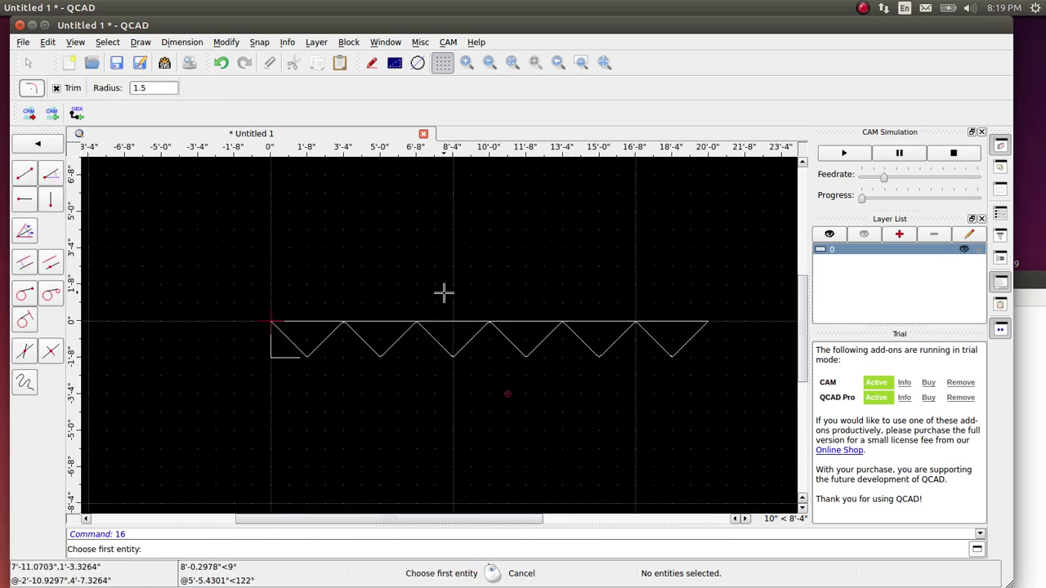
{"action": "scroll", "coordinate": [444, 292], "scroll_direction": "up", "scroll_amount": 1}
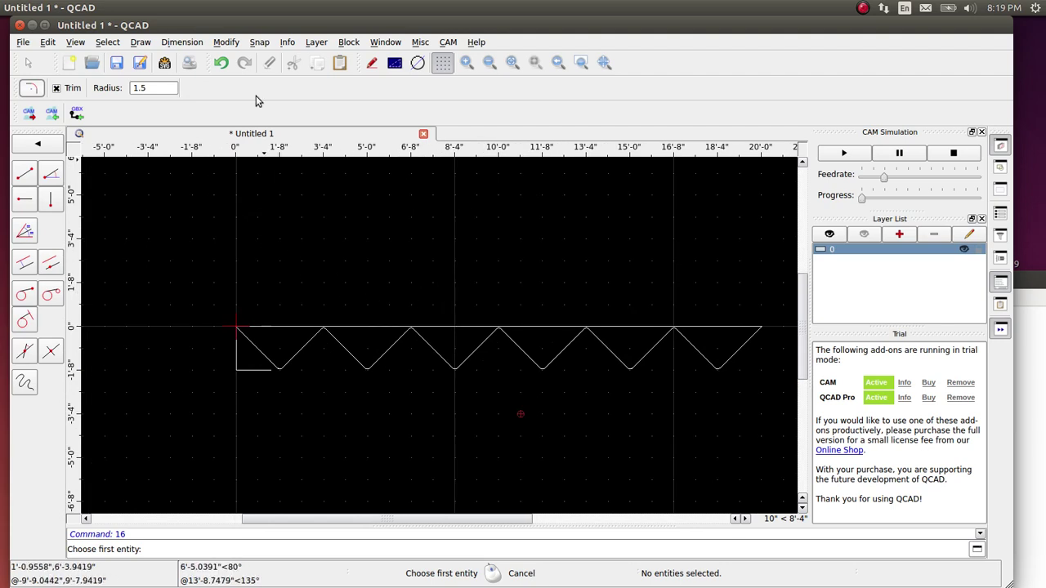
{"action": "left_click", "coordinate": [227, 42]}
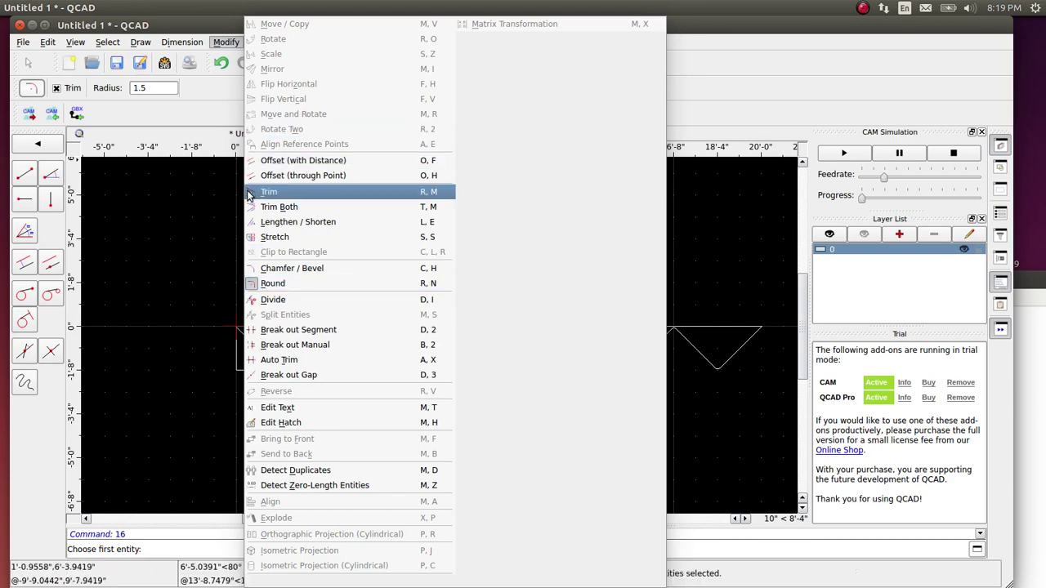
{"action": "left_click", "coordinate": [181, 201]}
{"action": "right_click", "coordinate": [148, 204]}
{"action": "right_click", "coordinate": [283, 242]}
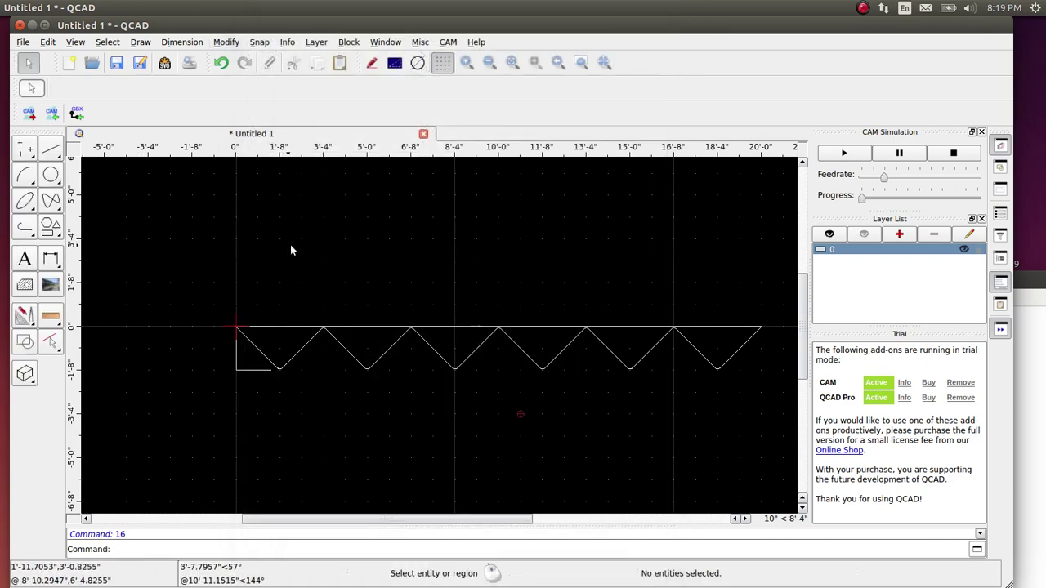
{"action": "left_click", "coordinate": [225, 44]}
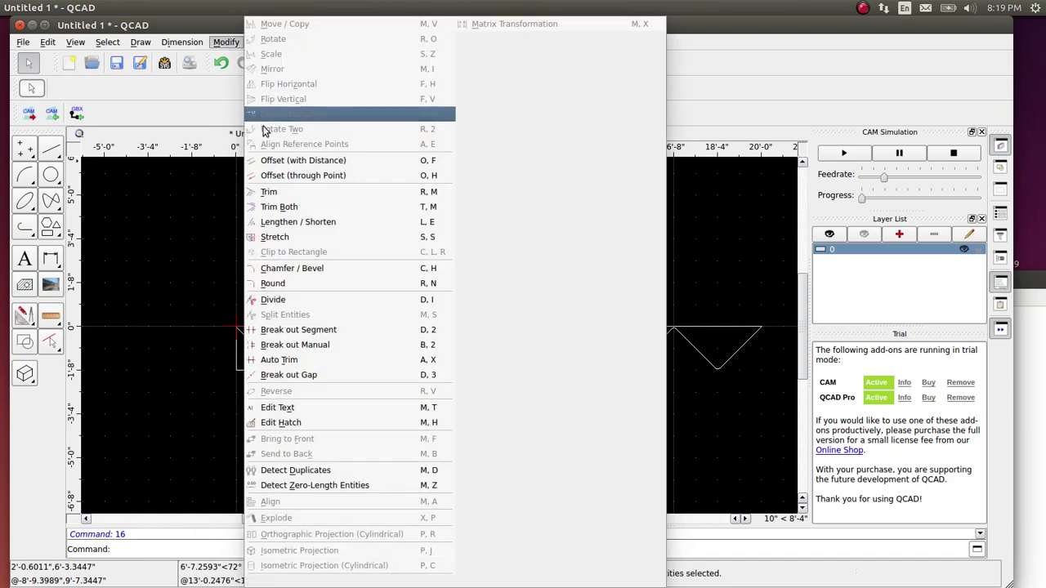
{"action": "left_click", "coordinate": [103, 226]}
Mirror the vertical line at the origin and its 16-inch bottom segment about a vertical axis at 10'-0", keeping the originals, and clear the selection.
{"action": "scroll", "coordinate": [234, 323], "scroll_direction": "up", "scroll_amount": 2}
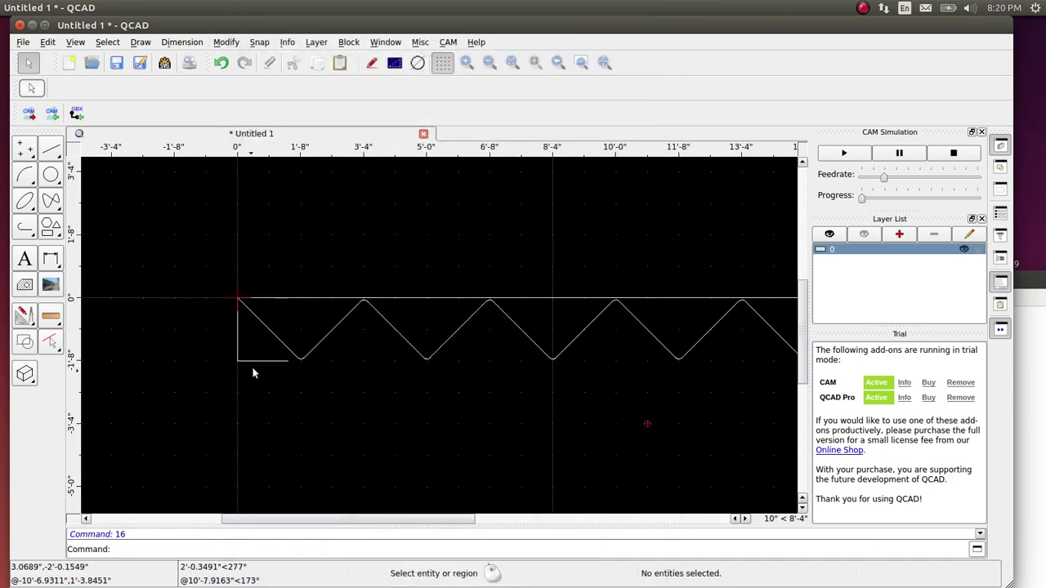
{"action": "left_click_drag", "start_coordinate": [253, 350], "coordinate": [223, 373]}
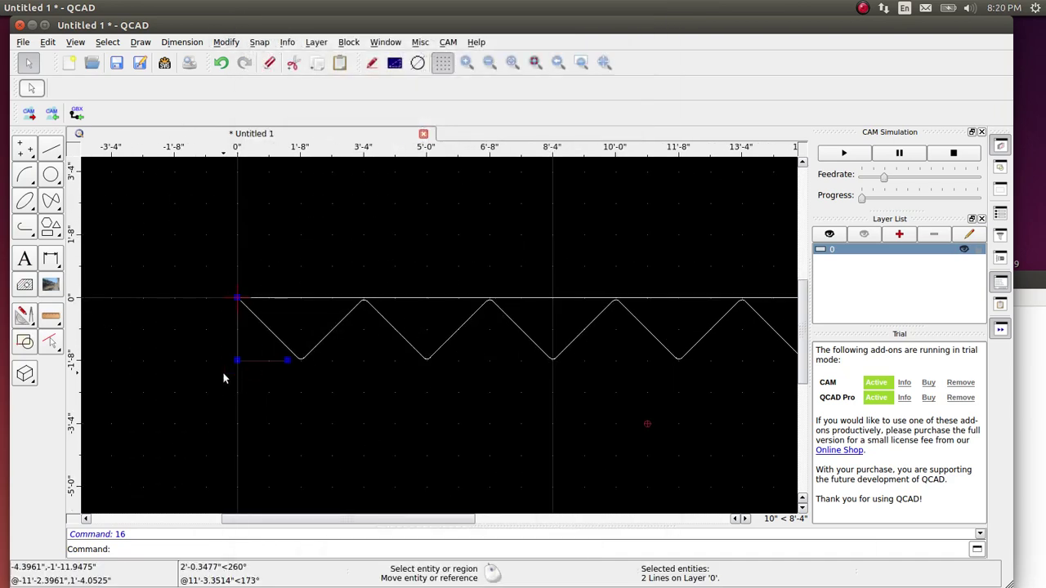
{"action": "left_click", "coordinate": [218, 43]}
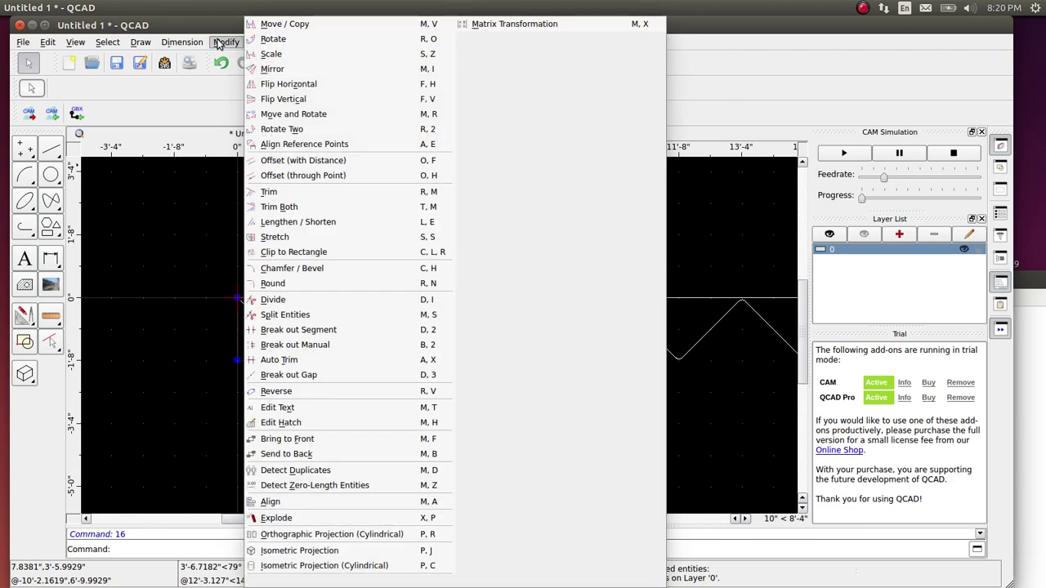
{"action": "left_click", "coordinate": [282, 70]}
{"action": "scroll", "coordinate": [427, 273], "scroll_direction": "down", "scroll_amount": 5}
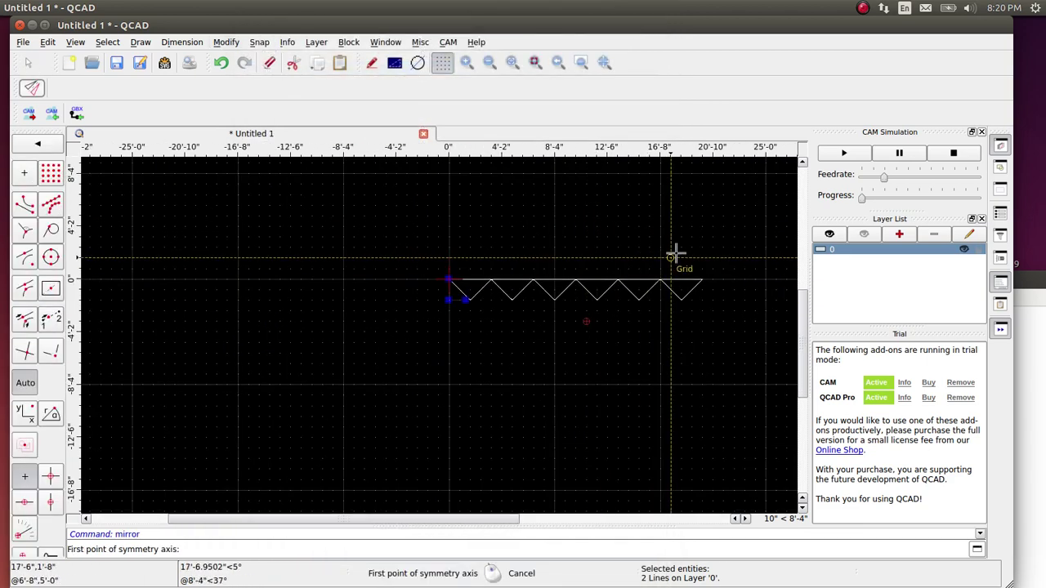
{"action": "scroll", "coordinate": [683, 264], "scroll_direction": "up", "scroll_amount": 2}
{"action": "scroll", "coordinate": [376, 318], "scroll_direction": "up", "scroll_amount": 4}
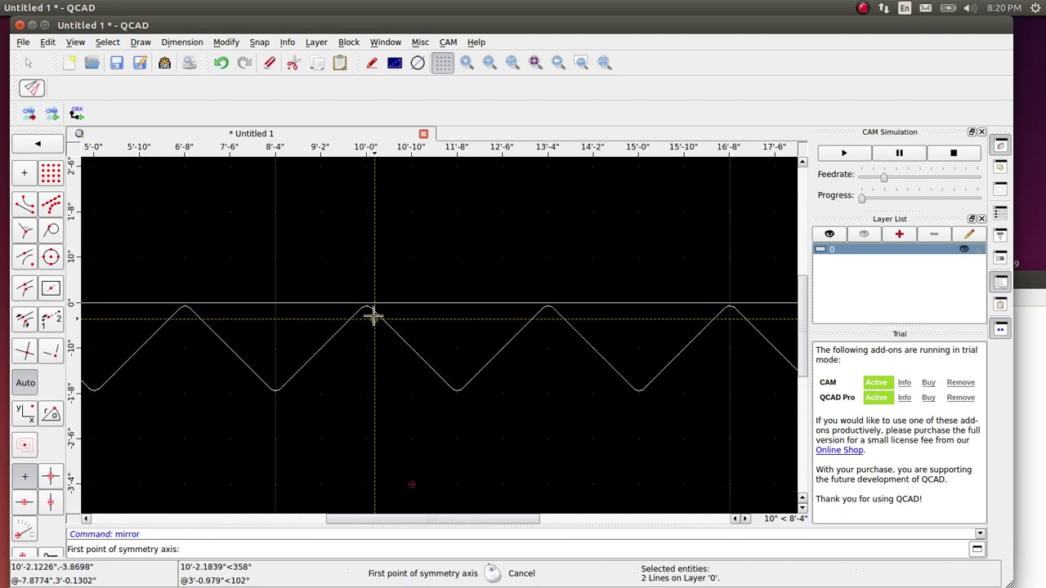
{"action": "left_click", "coordinate": [366, 302]}
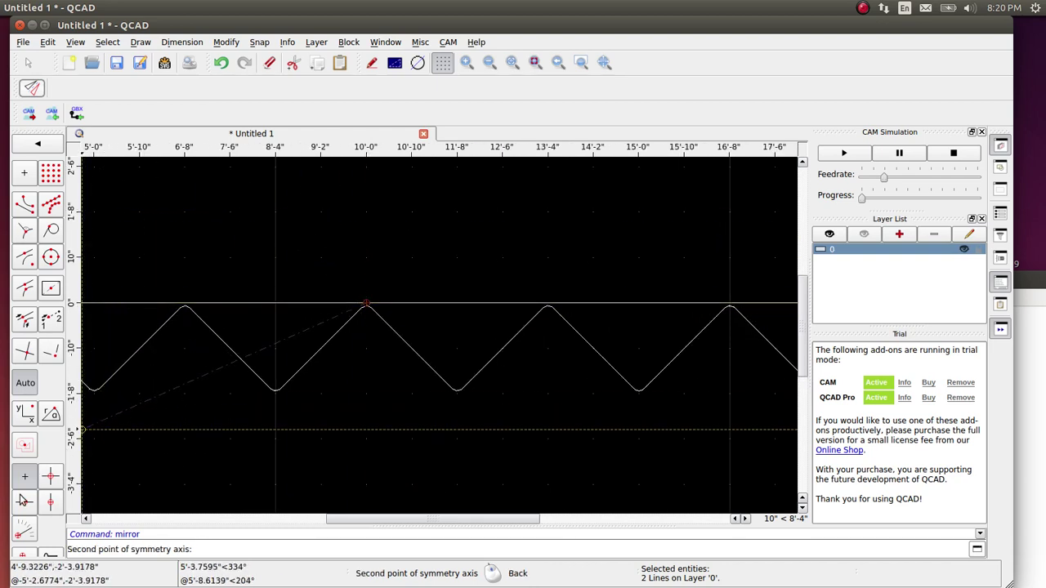
{"action": "left_click", "coordinate": [50, 503]}
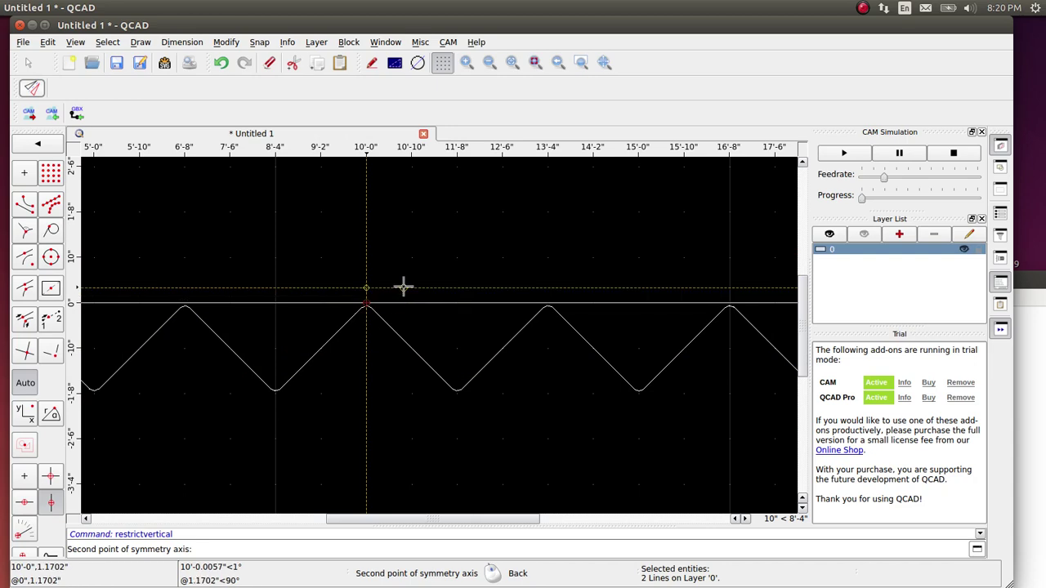
{"action": "left_click", "coordinate": [367, 228]}
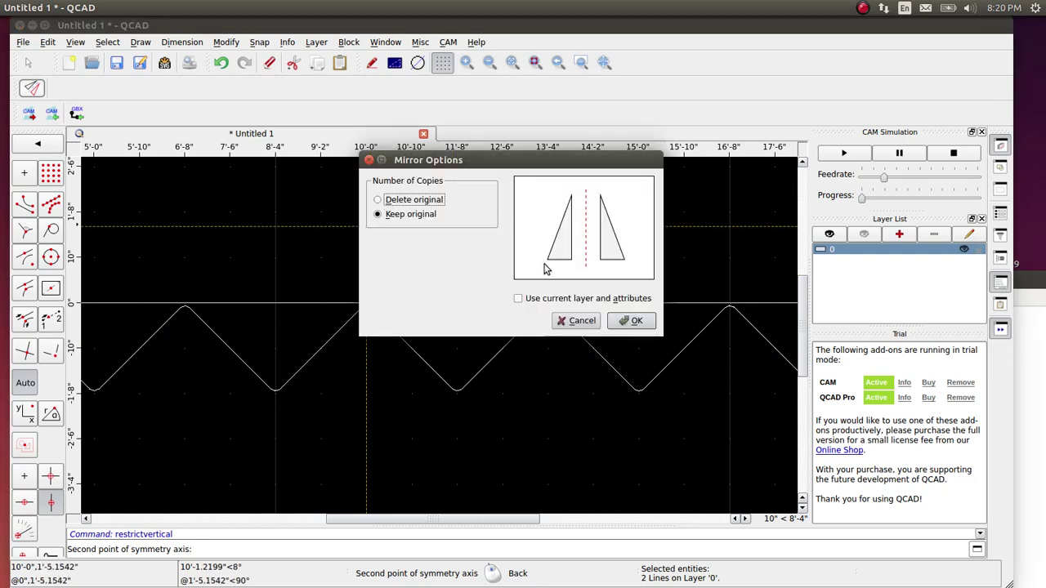
{"action": "left_click", "coordinate": [630, 321]}
{"action": "scroll", "coordinate": [543, 304], "scroll_direction": "down", "scroll_amount": 4}
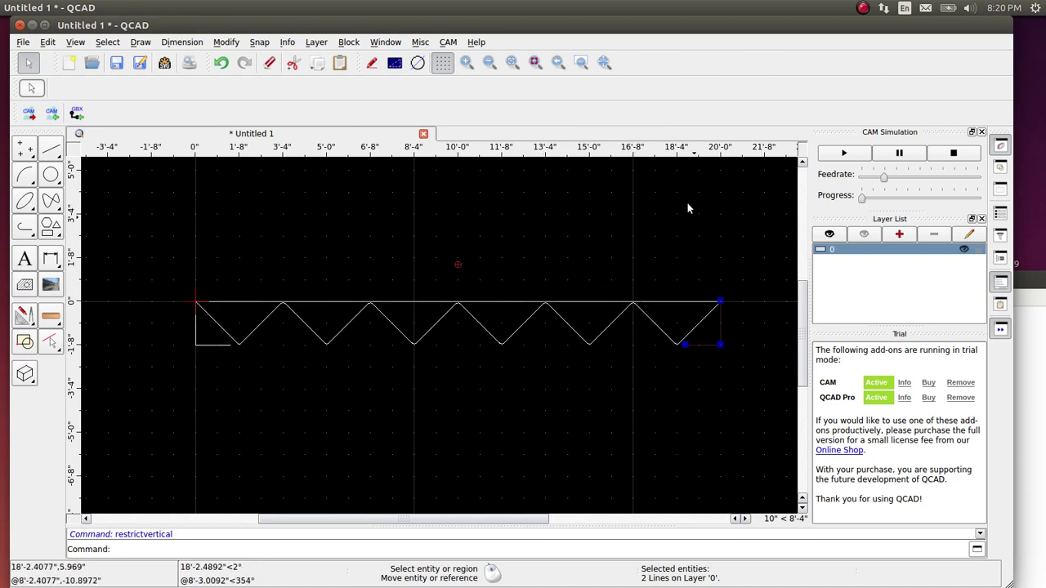
{"action": "key", "text": "Escape"}
Draw the bottom chord line from the segment end at 1'-4" to the mirrored segment's end at 18'-8", and leave the Line command.
{"action": "left_click", "coordinate": [51, 149]}
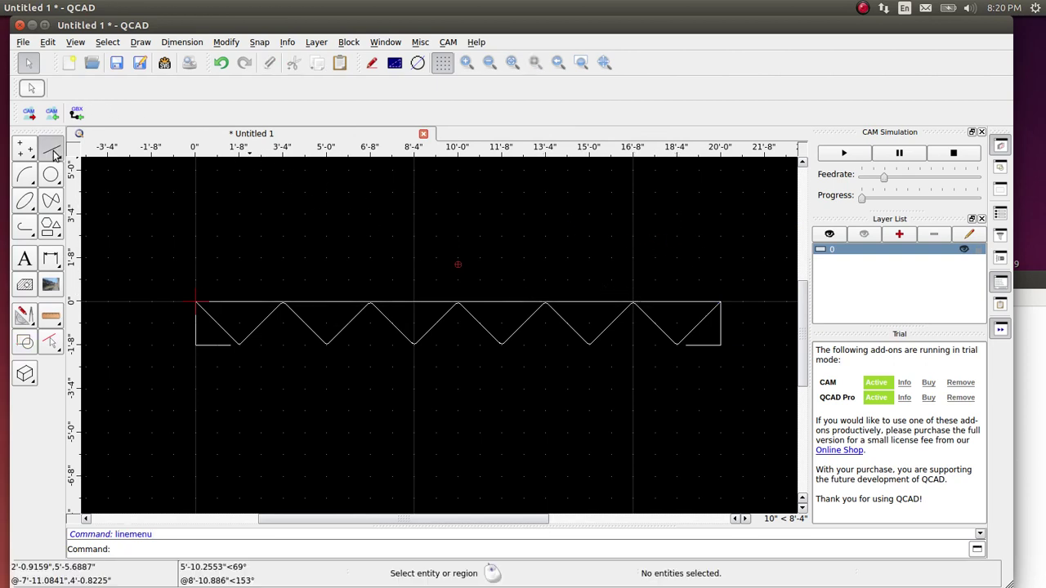
{"action": "left_click", "coordinate": [25, 173]}
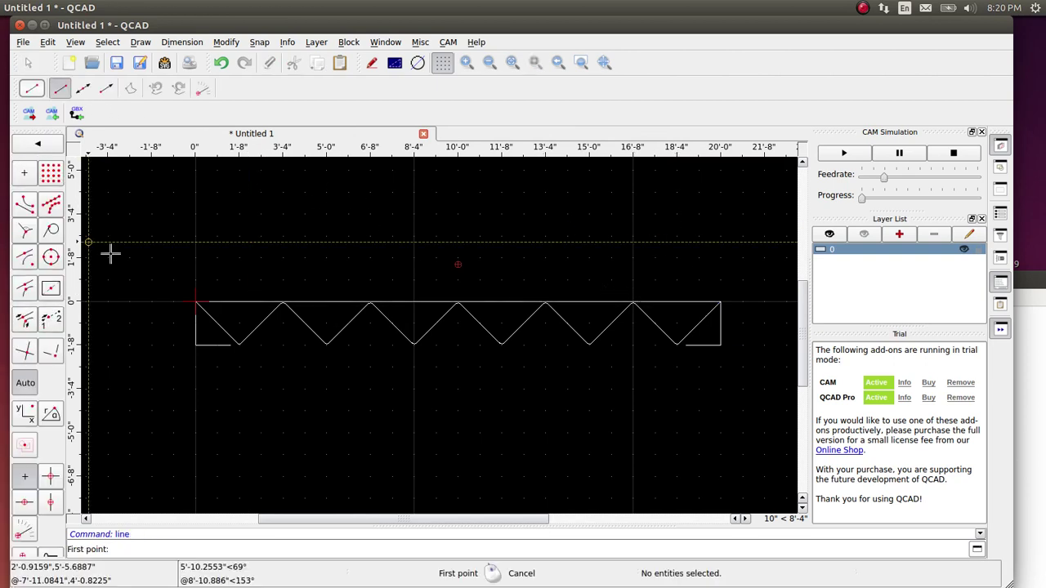
{"action": "left_click", "coordinate": [231, 344]}
{"action": "scroll", "coordinate": [692, 348], "scroll_direction": "up", "scroll_amount": 4}
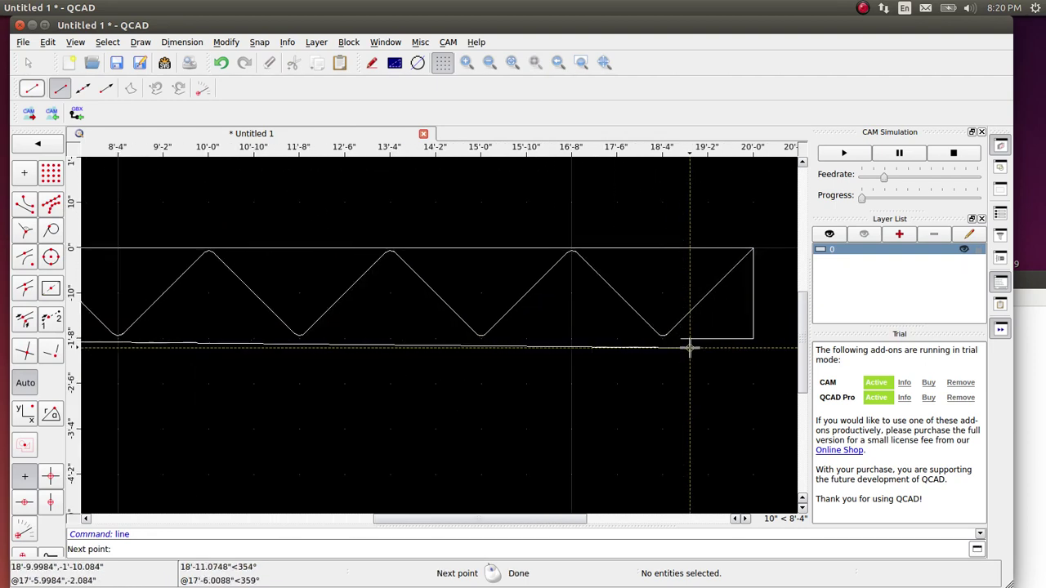
{"action": "scroll", "coordinate": [678, 337], "scroll_direction": "down", "scroll_amount": 4}
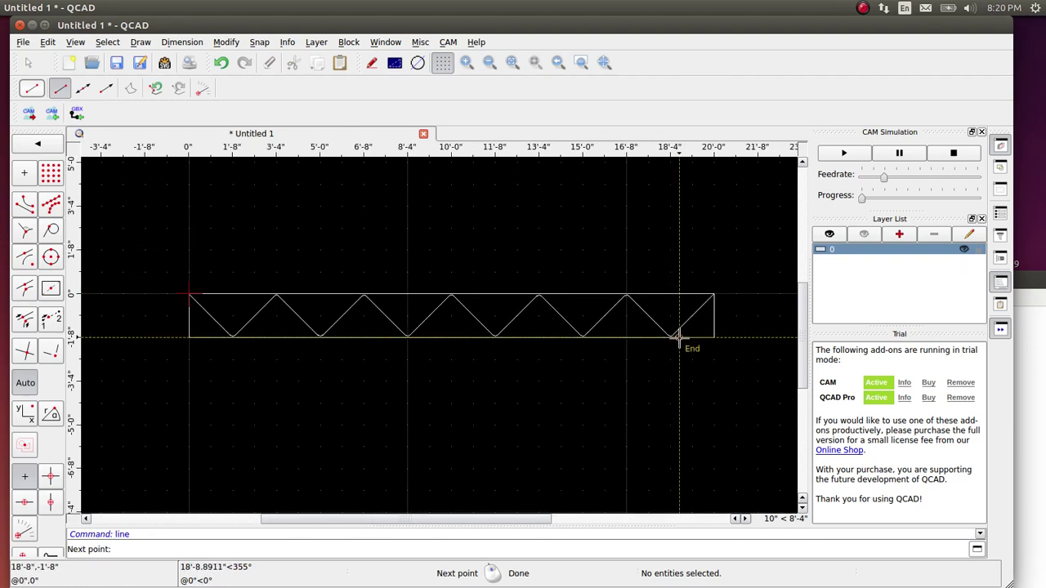
{"action": "left_click", "coordinate": [678, 336]}
{"action": "right_click", "coordinate": [462, 411]}
{"action": "right_click", "coordinate": [427, 397]}
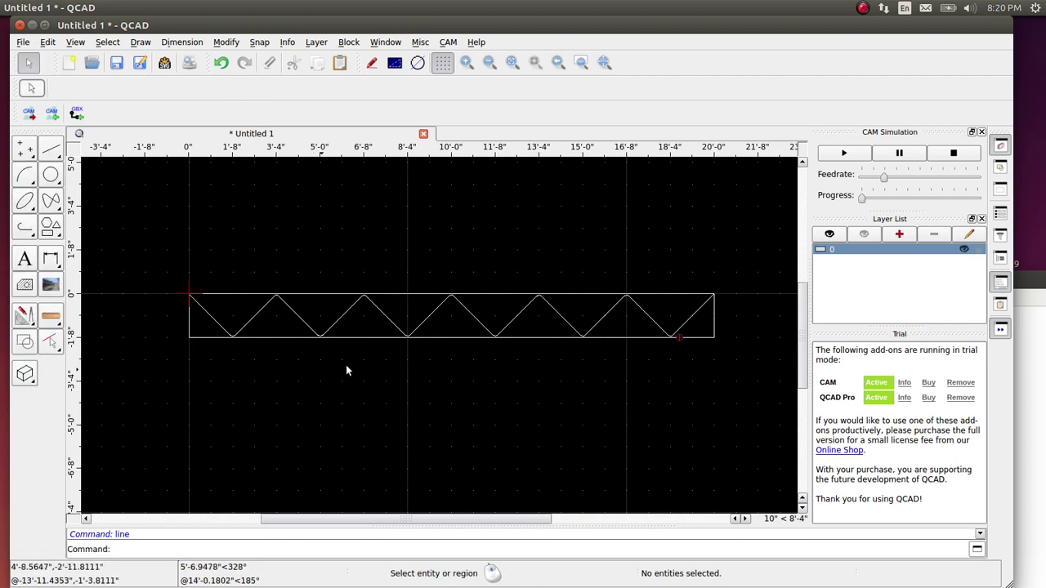
Delete the mirrored vertical line at 20'-0" and the short mirrored bottom segment attached to it.
{"action": "scroll", "coordinate": [708, 343], "scroll_direction": "up", "scroll_amount": 2}
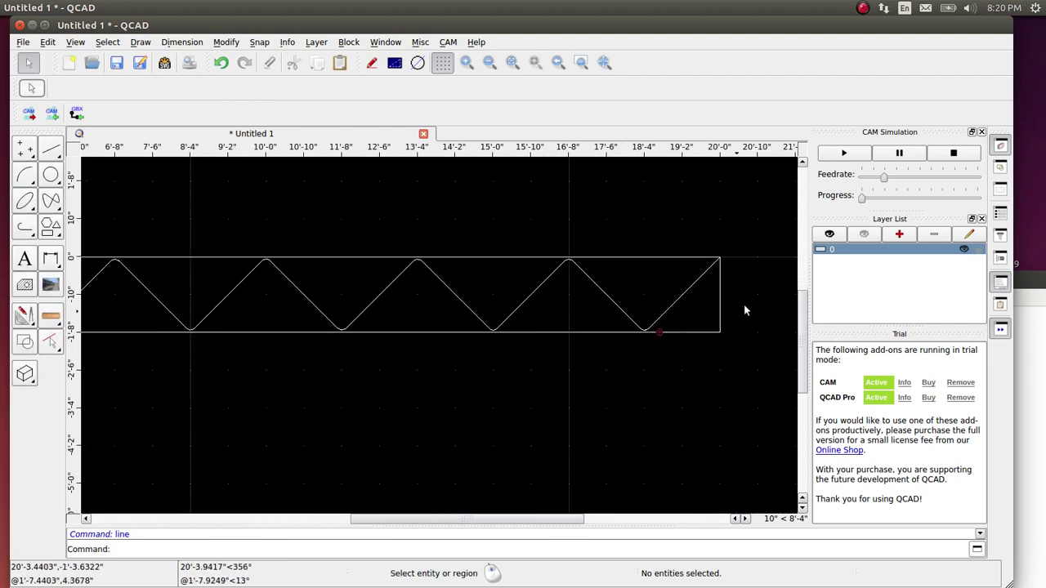
{"action": "left_click", "coordinate": [707, 341]}
{"action": "key", "text": "Delete"}
{"action": "scroll", "coordinate": [716, 335], "scroll_direction": "down", "scroll_amount": 1}
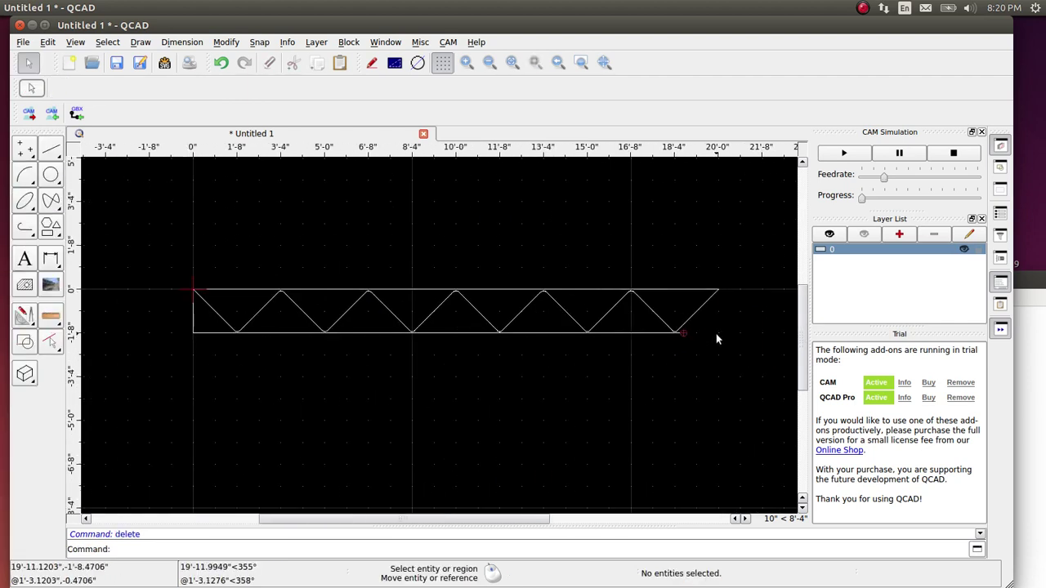
Delete the vertical line at the origin and the short bottom segment attached to it.
{"action": "scroll", "coordinate": [201, 347], "scroll_direction": "up", "scroll_amount": 2}
{"action": "left_click", "coordinate": [209, 302]}
{"action": "left_click", "coordinate": [182, 342]}
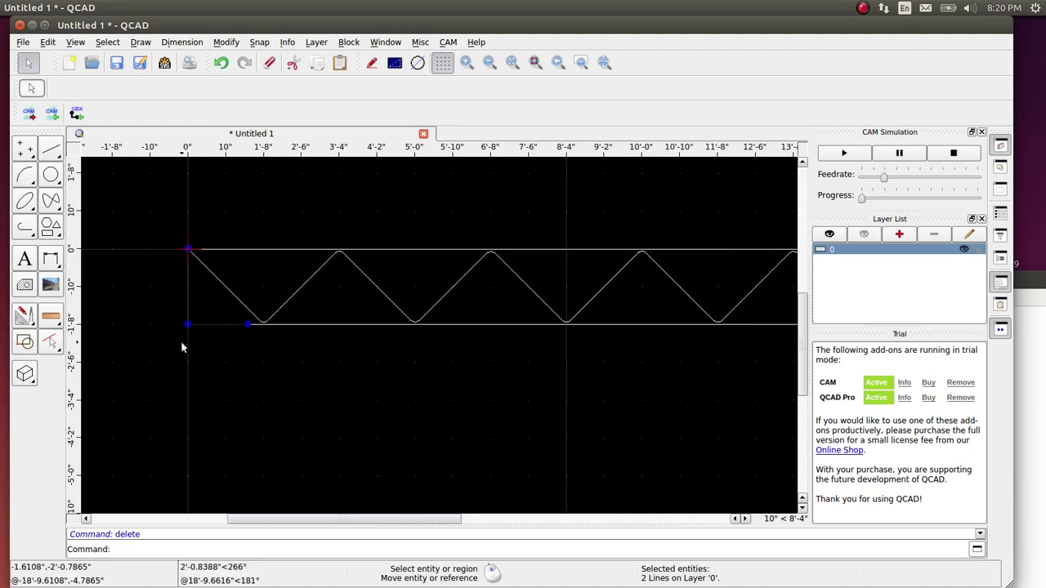
{"action": "key", "text": "Delete"}
{"action": "scroll", "coordinate": [199, 349], "scroll_direction": "down", "scroll_amount": 1}
{"action": "scroll", "coordinate": [215, 278], "scroll_direction": "up", "scroll_amount": 1}
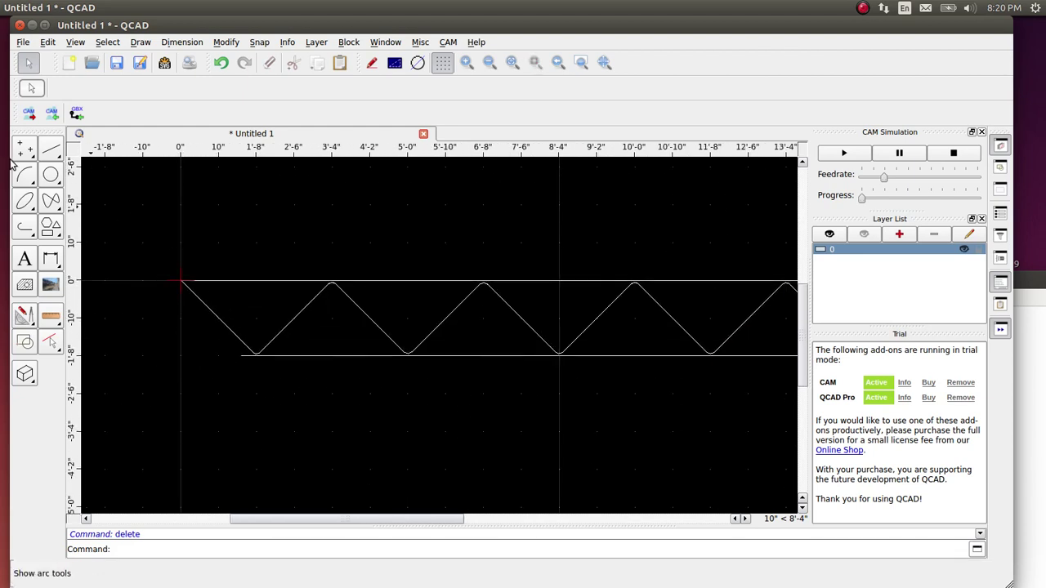
Draw an 8-inch vertical line straight down from the origin with orthogonal restriction, and leave the Line command.
{"action": "left_click", "coordinate": [44, 152]}
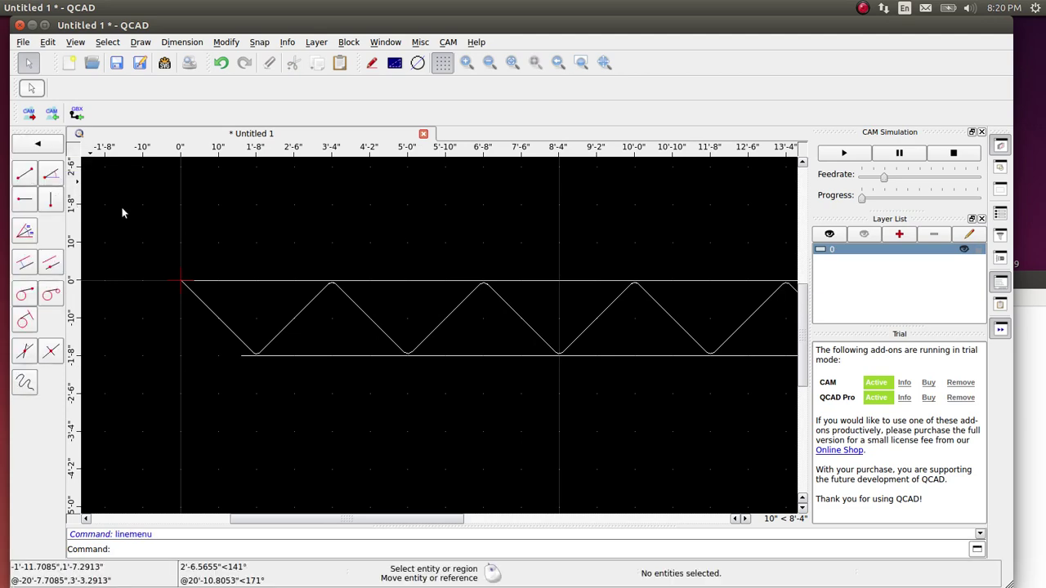
{"action": "scroll", "coordinate": [214, 305], "scroll_direction": "up", "scroll_amount": 3}
{"action": "left_click", "coordinate": [22, 179]}
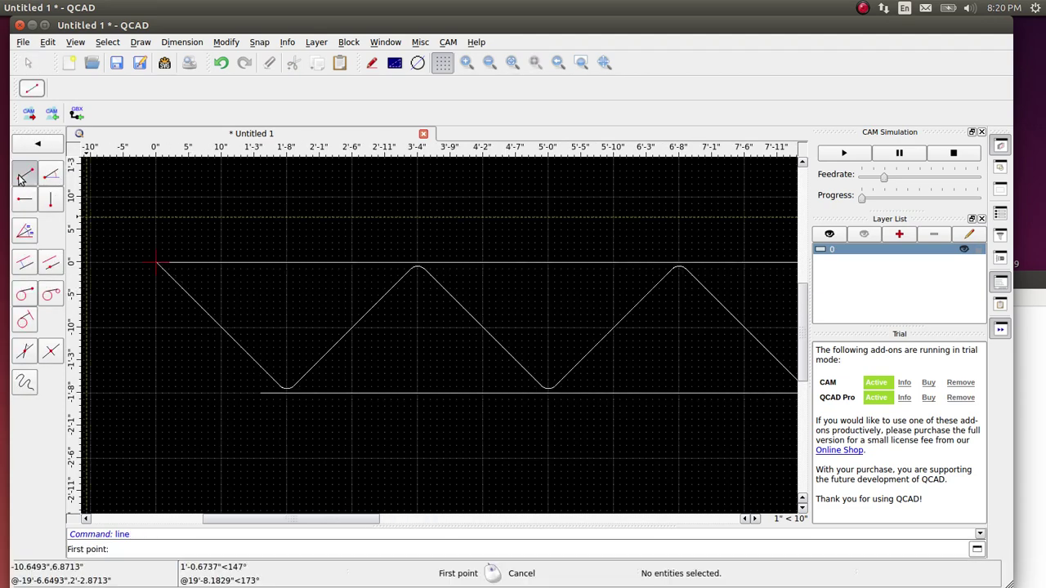
{"action": "left_click", "coordinate": [156, 261]}
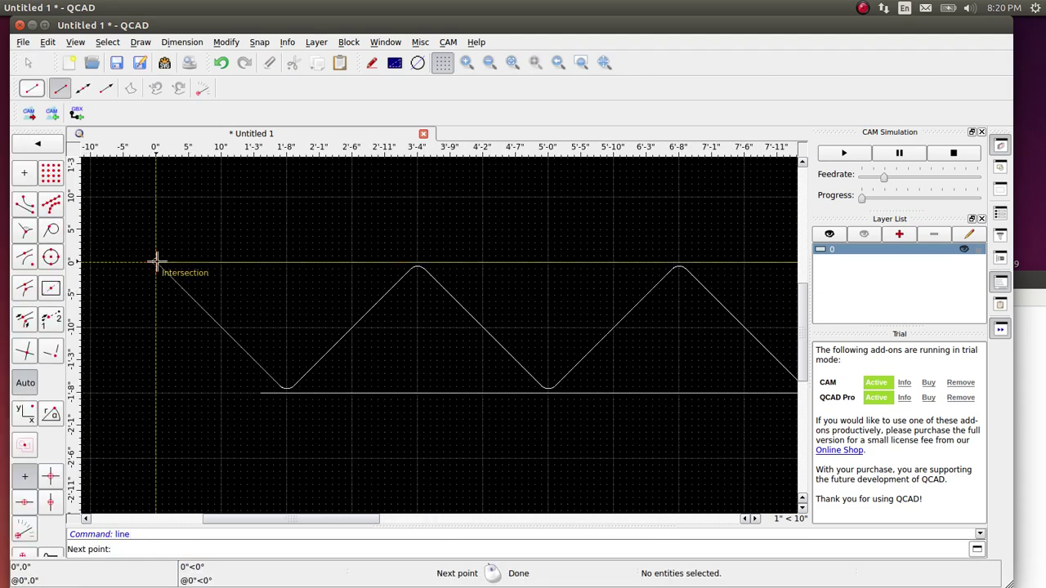
{"action": "left_click", "coordinate": [49, 480]}
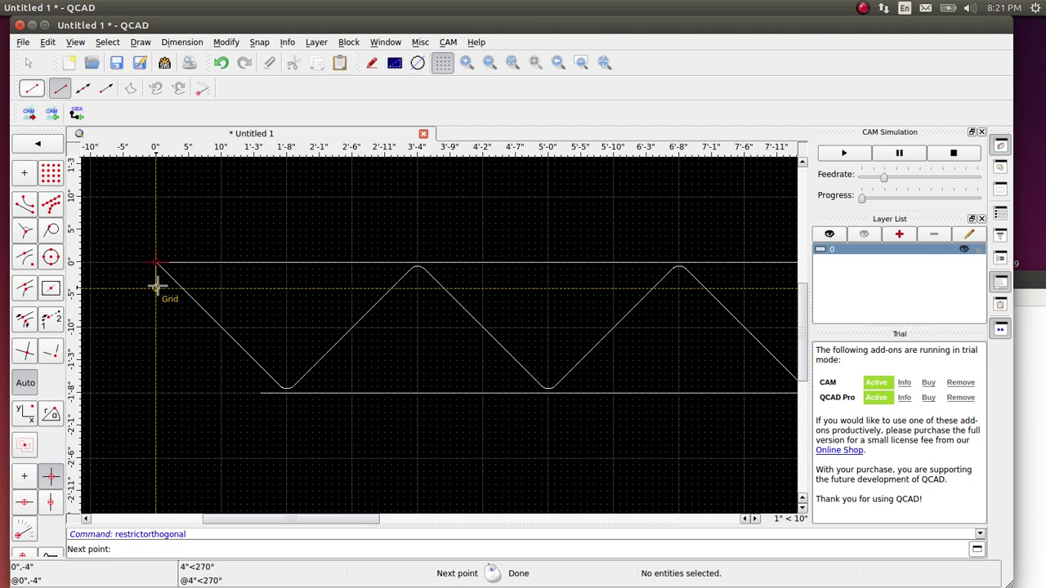
{"action": "key", "text": "Return"}
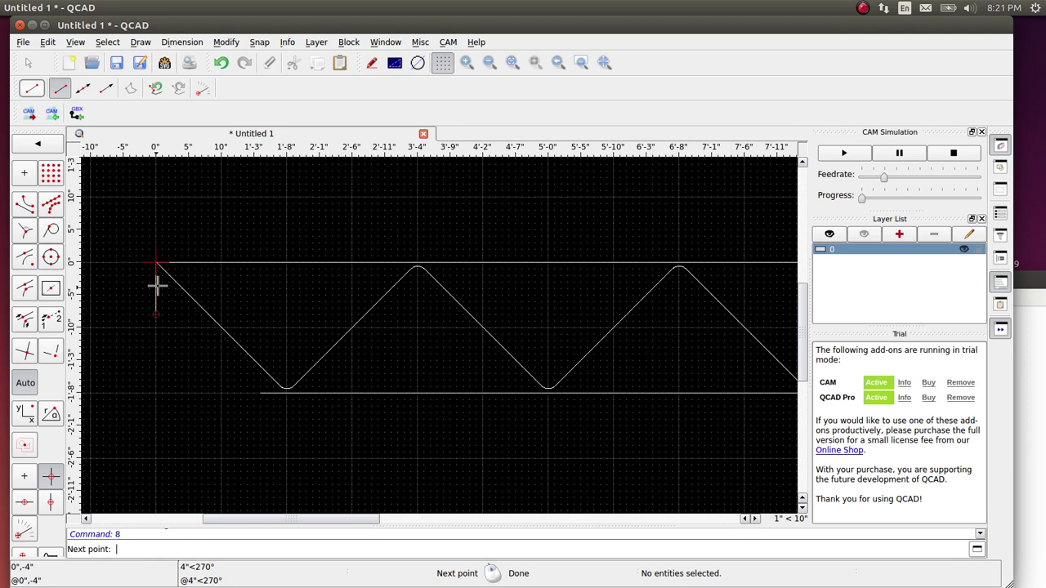
{"action": "right_click", "coordinate": [159, 323]}
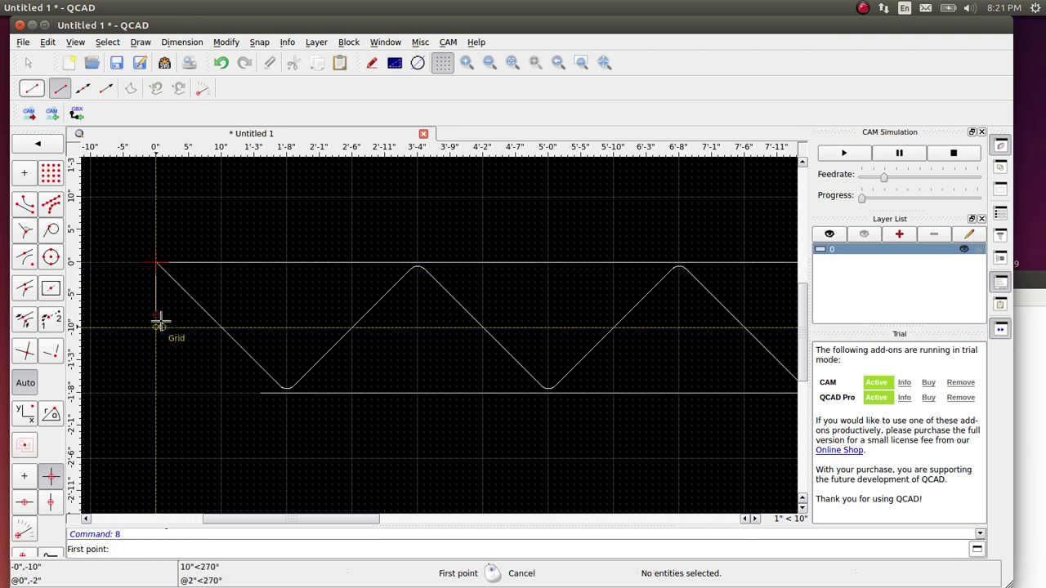
{"action": "scroll", "coordinate": [160, 318], "scroll_direction": "up", "scroll_amount": 4}
{"action": "right_click", "coordinate": [156, 290]}
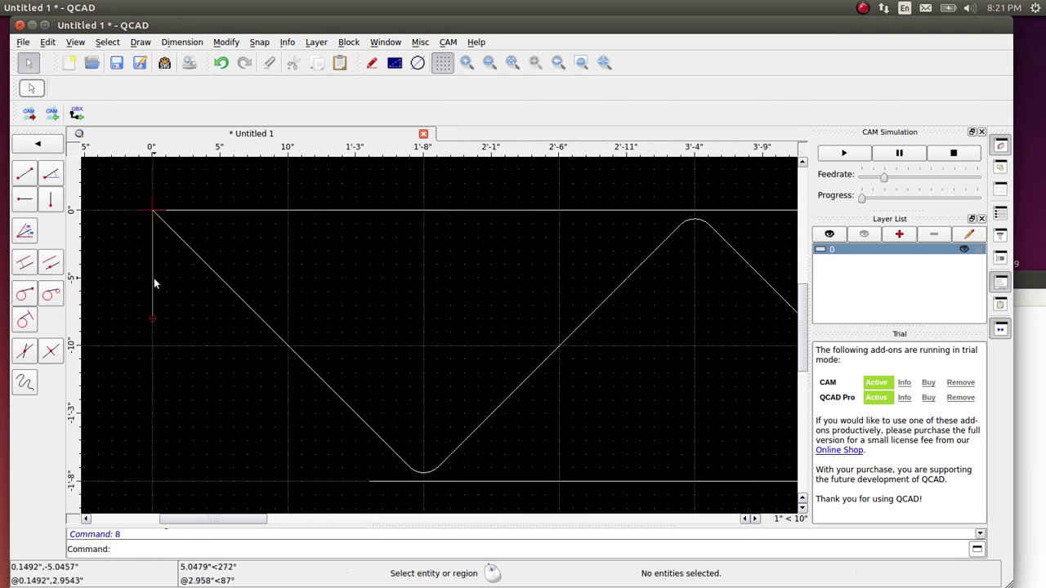
Shorten the vertical line at the origin to 4 inches by moving its lower endpoint to its midpoint, and clear the selection.
{"action": "left_click", "coordinate": [152, 288]}
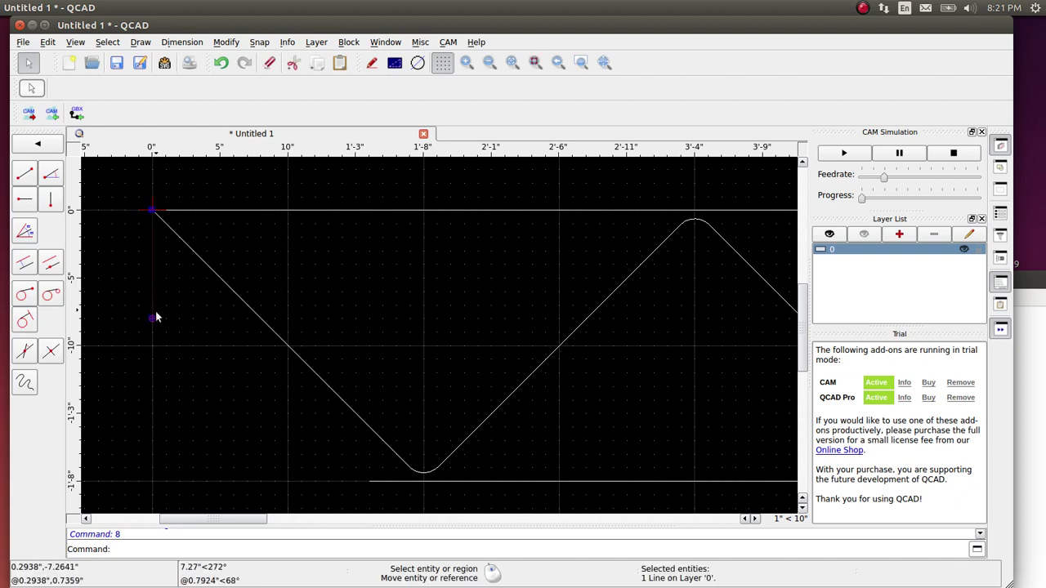
{"action": "left_click", "coordinate": [152, 319]}
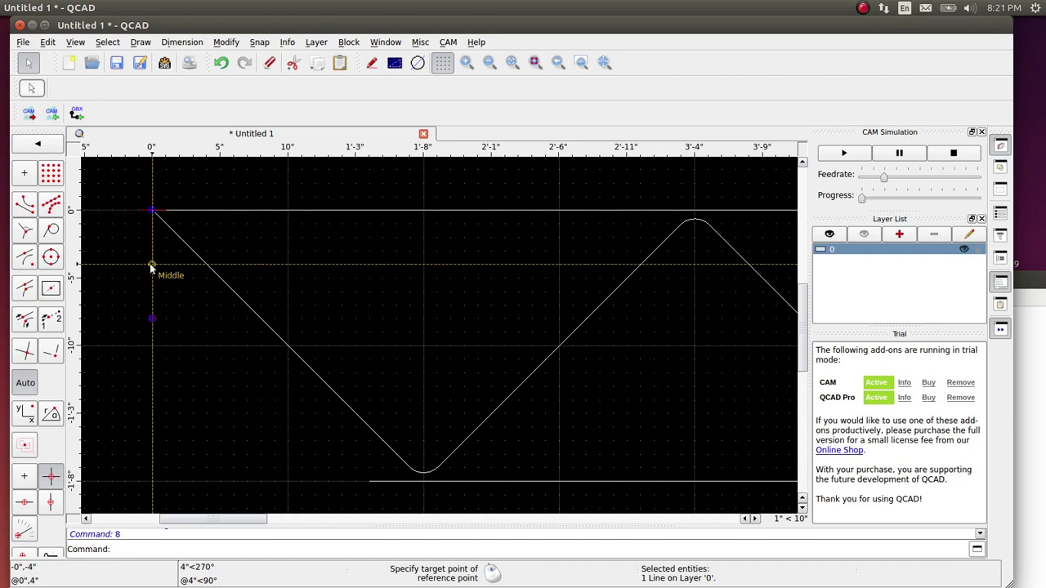
{"action": "left_click", "coordinate": [152, 264]}
{"action": "scroll", "coordinate": [173, 350], "scroll_direction": "down", "scroll_amount": 3}
{"action": "scroll", "coordinate": [164, 325], "scroll_direction": "up", "scroll_amount": 3}
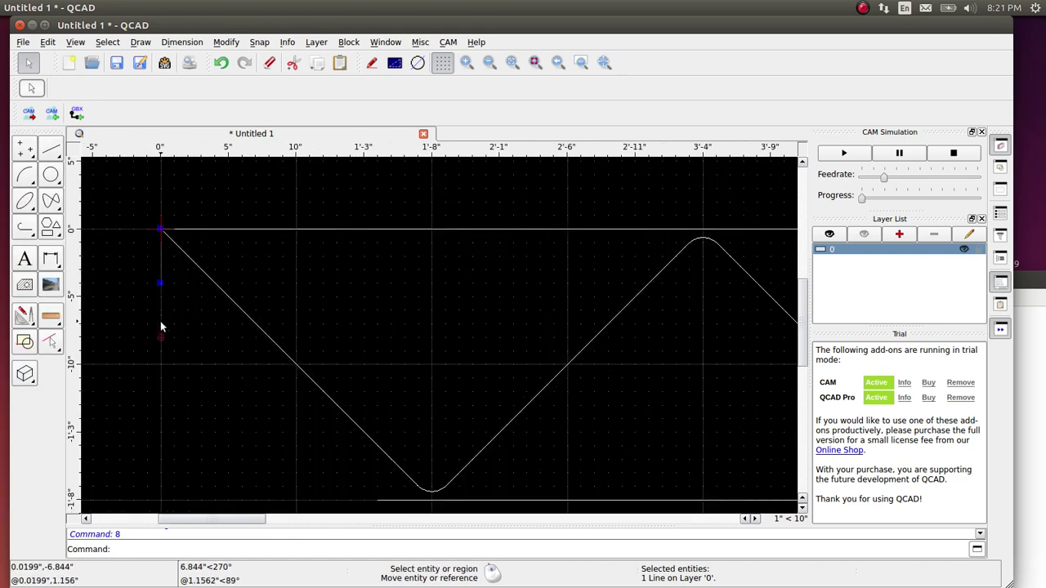
{"action": "key", "text": "Escape"}
{"action": "scroll", "coordinate": [176, 332], "scroll_direction": "down", "scroll_amount": 2}
{"action": "scroll", "coordinate": [187, 292], "scroll_direction": "up", "scroll_amount": 2}
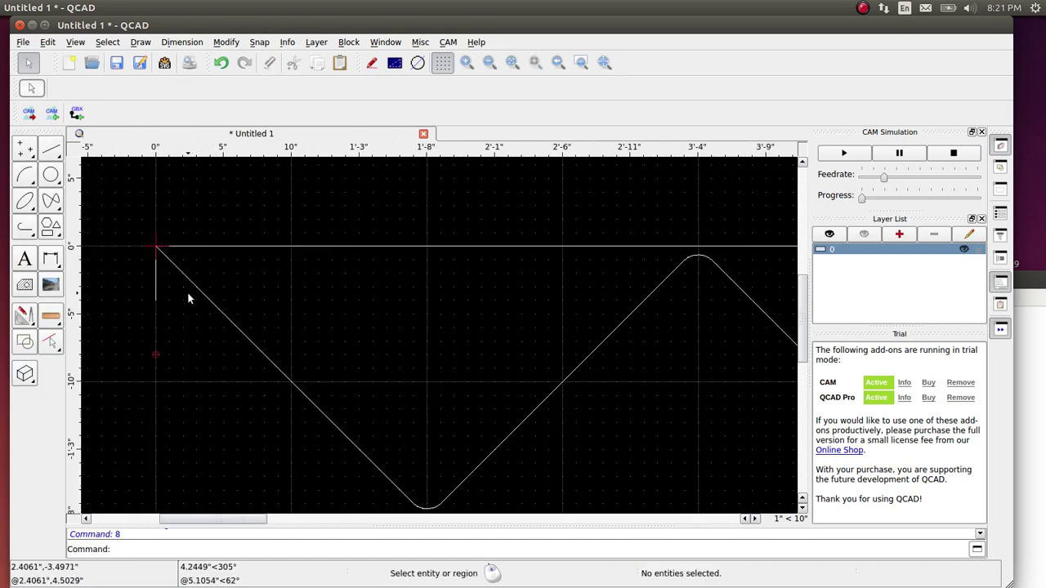
Draw a 4-inch vertical line straight down from the top chord's end at 20'-0", leave the Line command, and clear the selection.
{"action": "left_click", "coordinate": [155, 279]}
{"action": "scroll", "coordinate": [164, 326], "scroll_direction": "down", "scroll_amount": 4}
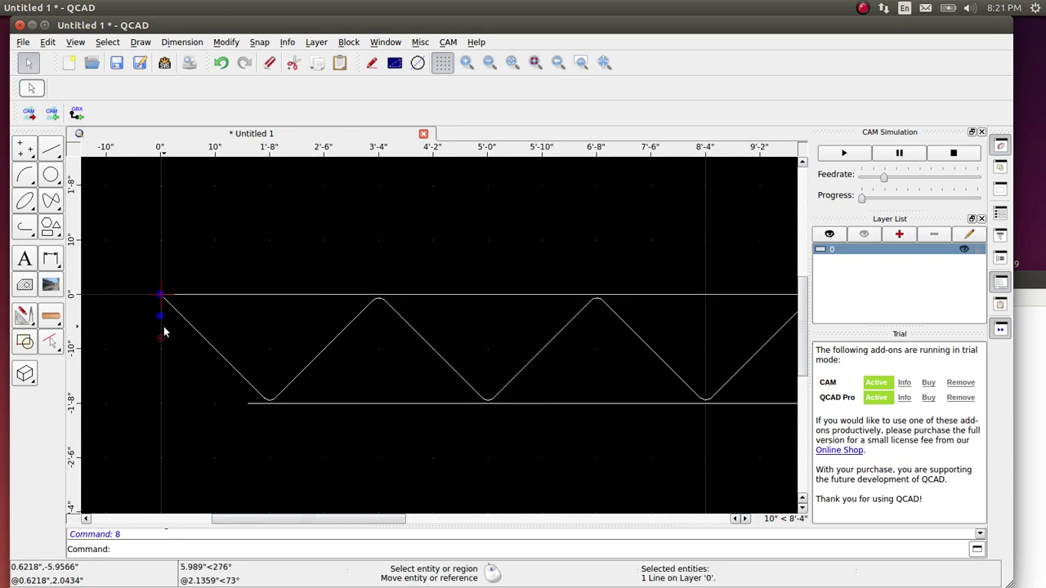
{"action": "scroll", "coordinate": [509, 376], "scroll_direction": "down", "scroll_amount": 2}
{"action": "scroll", "coordinate": [776, 316], "scroll_direction": "up", "scroll_amount": 5}
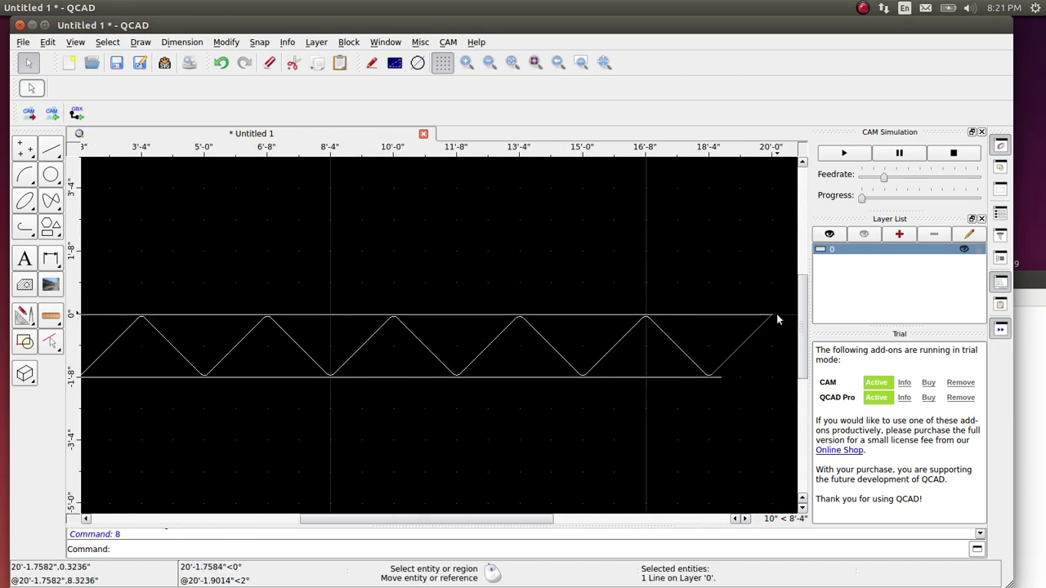
{"action": "scroll", "coordinate": [776, 314], "scroll_direction": "up", "scroll_amount": 4}
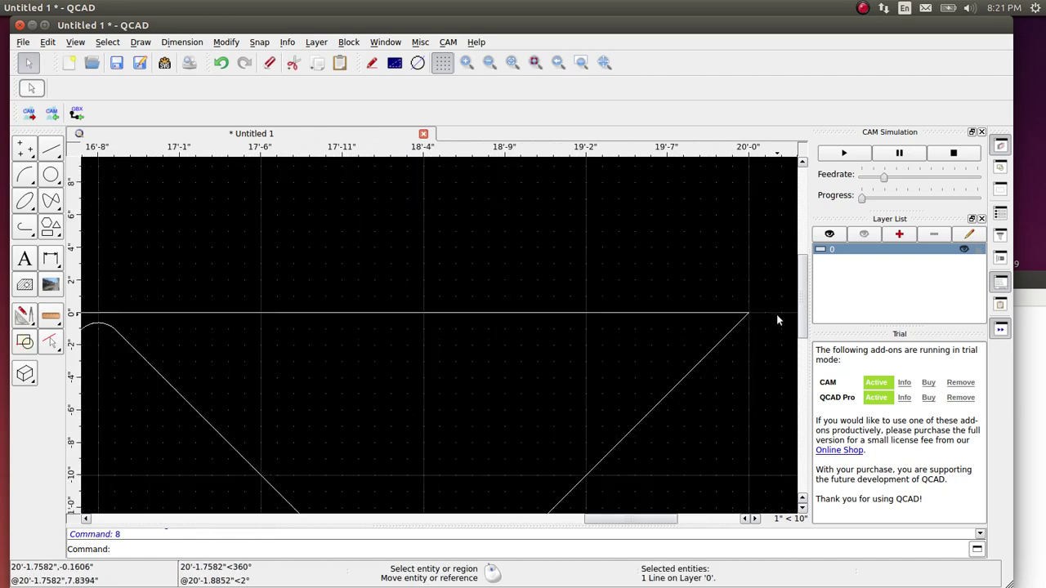
{"action": "left_click", "coordinate": [50, 149]}
{"action": "scroll", "coordinate": [746, 353], "scroll_direction": "up", "scroll_amount": 1}
{"action": "left_click", "coordinate": [25, 174]}
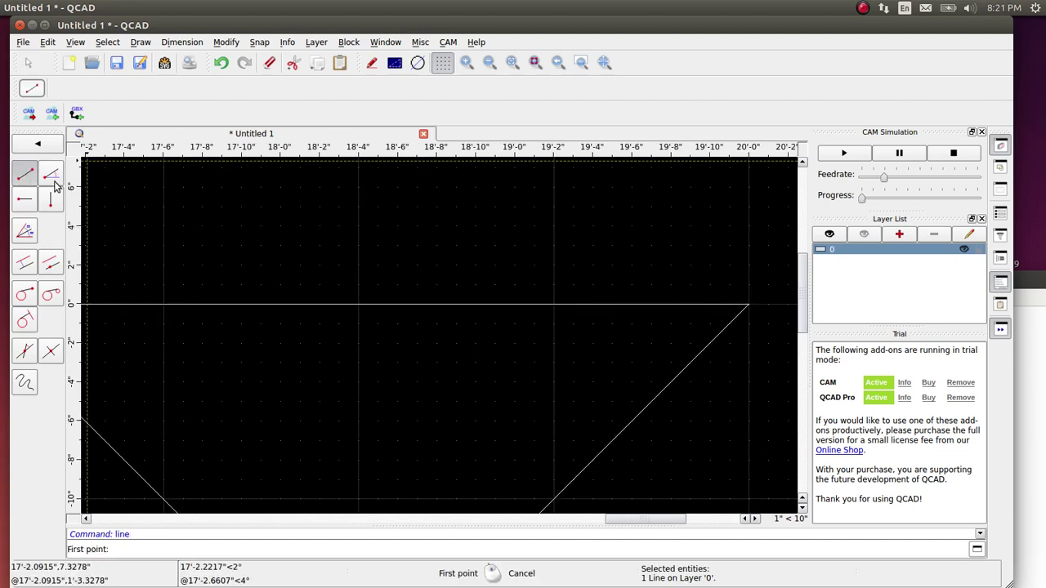
{"action": "scroll", "coordinate": [776, 343], "scroll_direction": "up", "scroll_amount": 3}
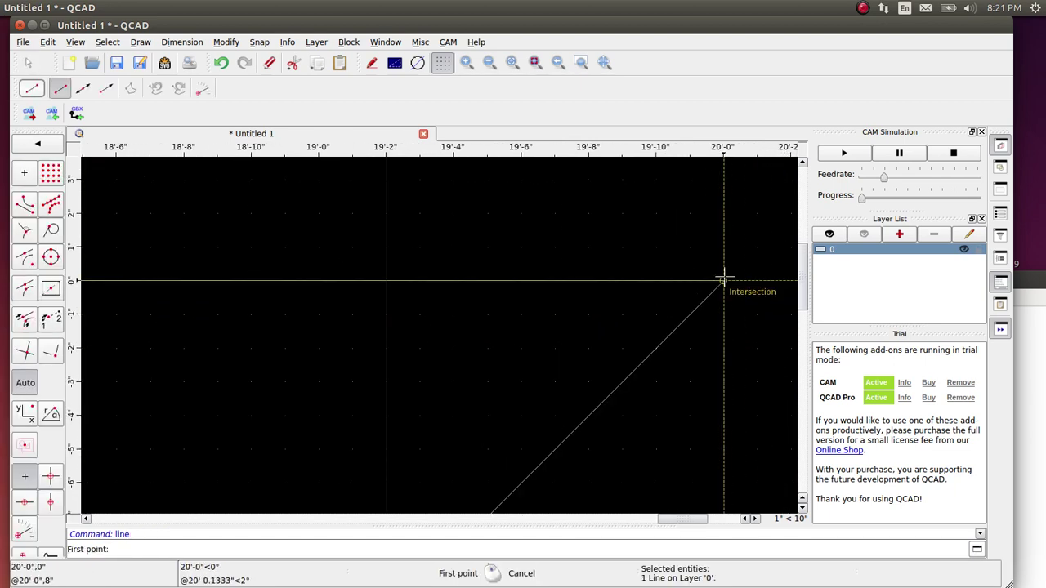
{"action": "left_click", "coordinate": [724, 282]}
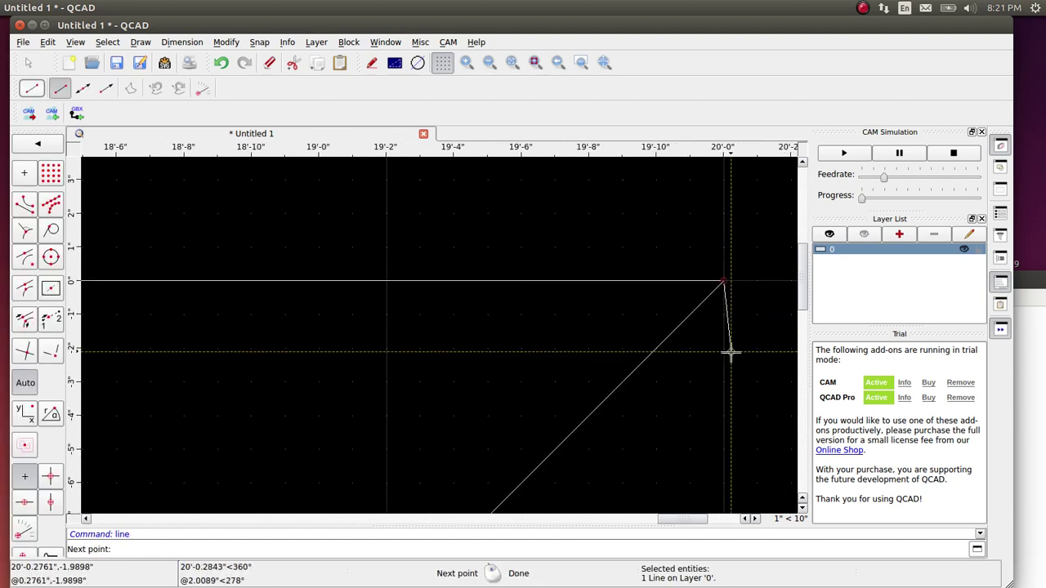
{"action": "left_click", "coordinate": [52, 477]}
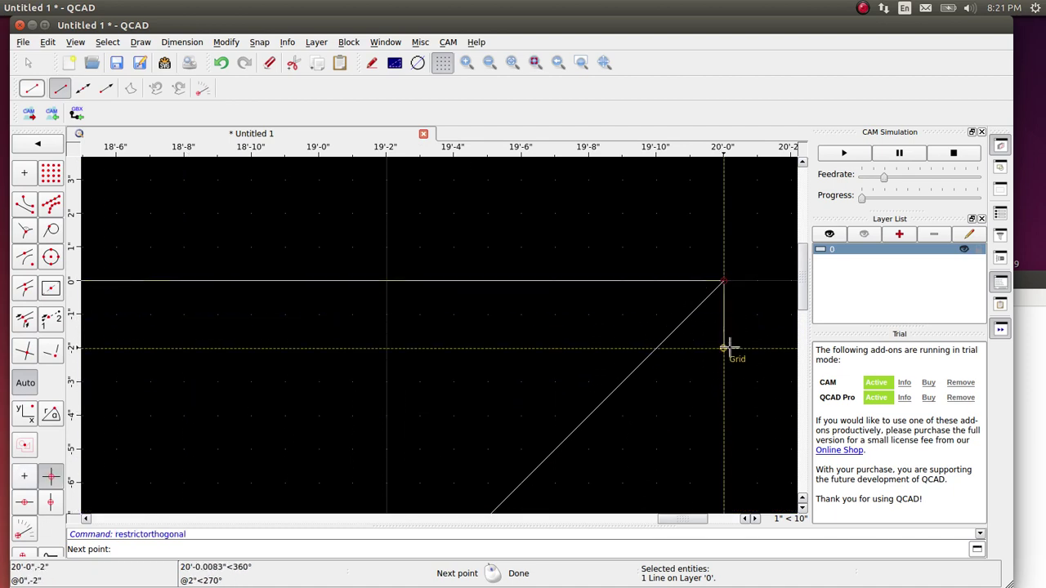
{"action": "type", "text": "4"}
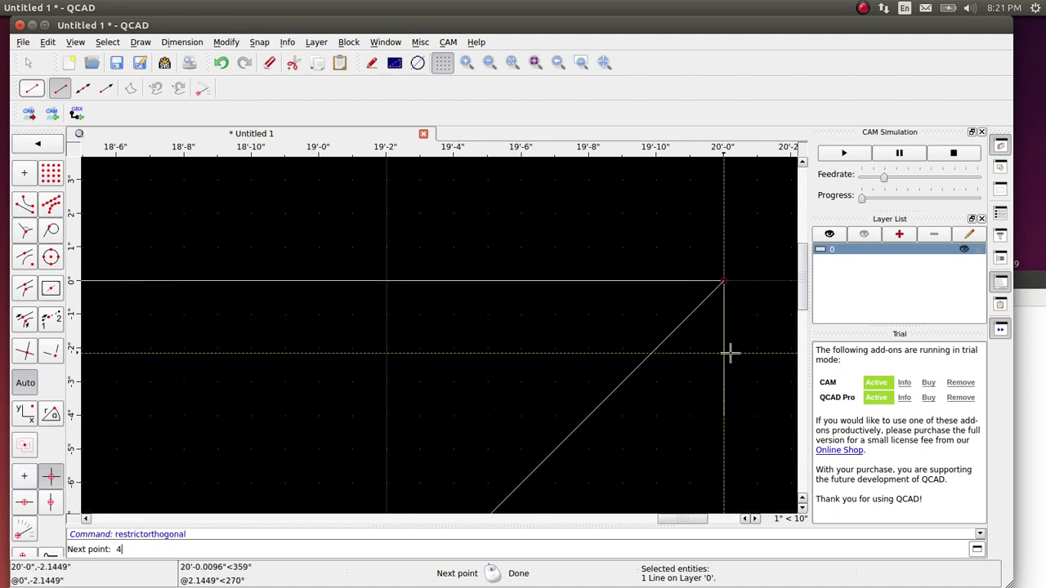
{"action": "key", "text": "Return"}
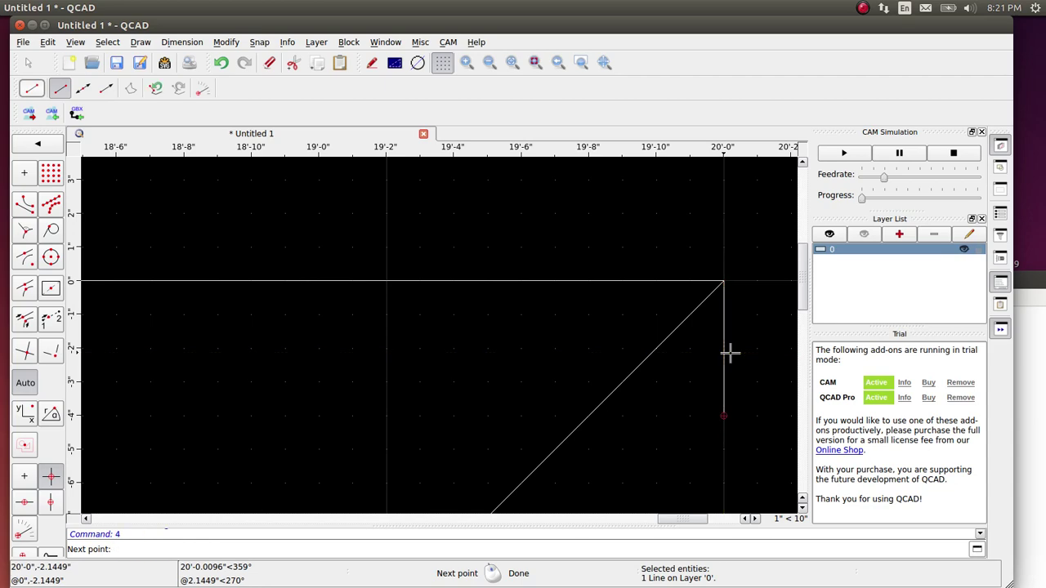
{"action": "scroll", "coordinate": [730, 353], "scroll_direction": "down", "scroll_amount": 2}
{"action": "right_click", "coordinate": [733, 315]}
{"action": "scroll", "coordinate": [723, 394], "scroll_direction": "down", "scroll_amount": 4}
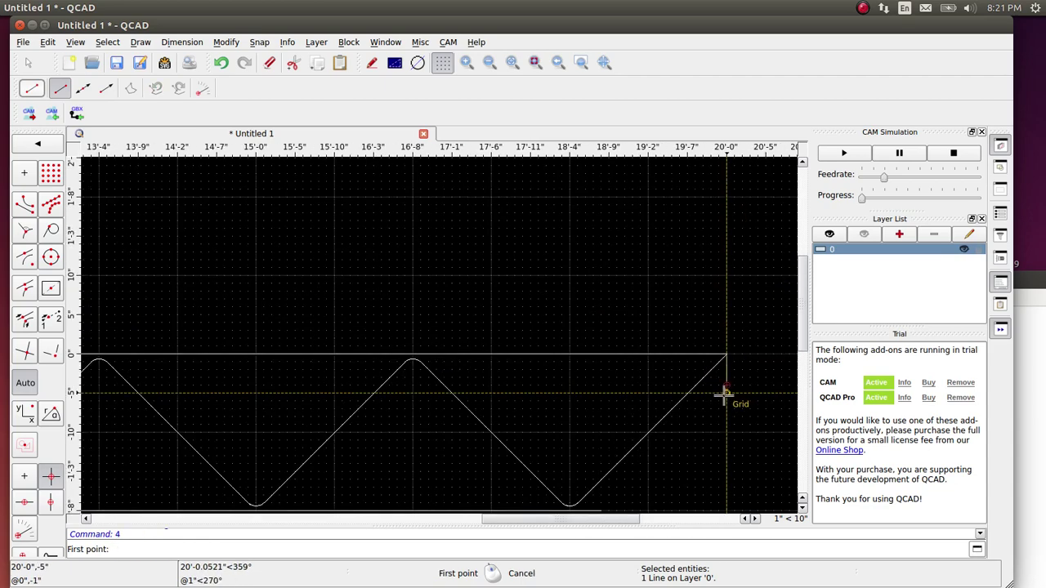
{"action": "scroll", "coordinate": [742, 357], "scroll_direction": "down", "scroll_amount": 6}
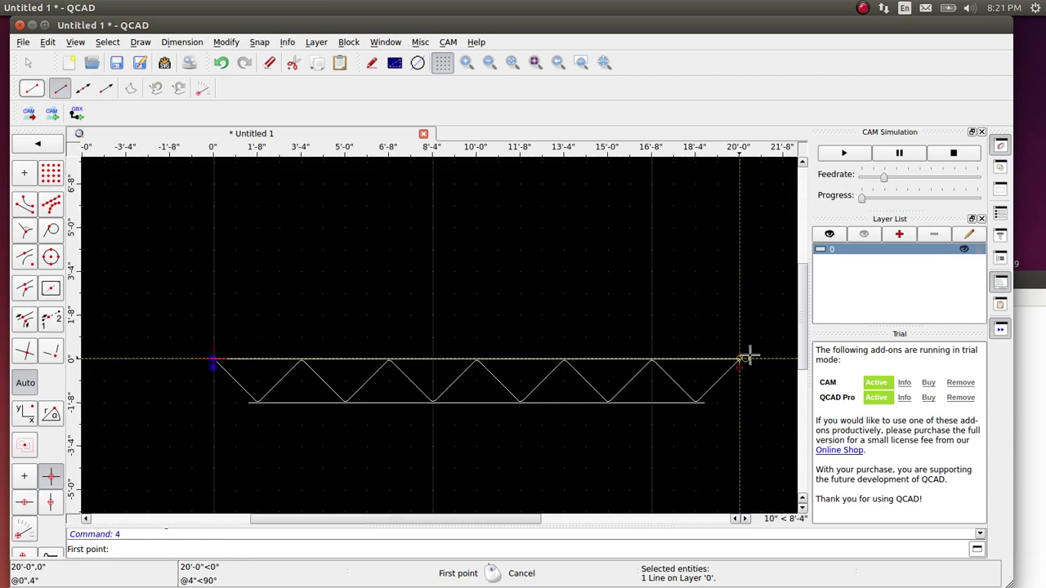
{"action": "right_click", "coordinate": [765, 341]}
{"action": "left_click", "coordinate": [734, 326]}
{"action": "left_click", "coordinate": [733, 325]}
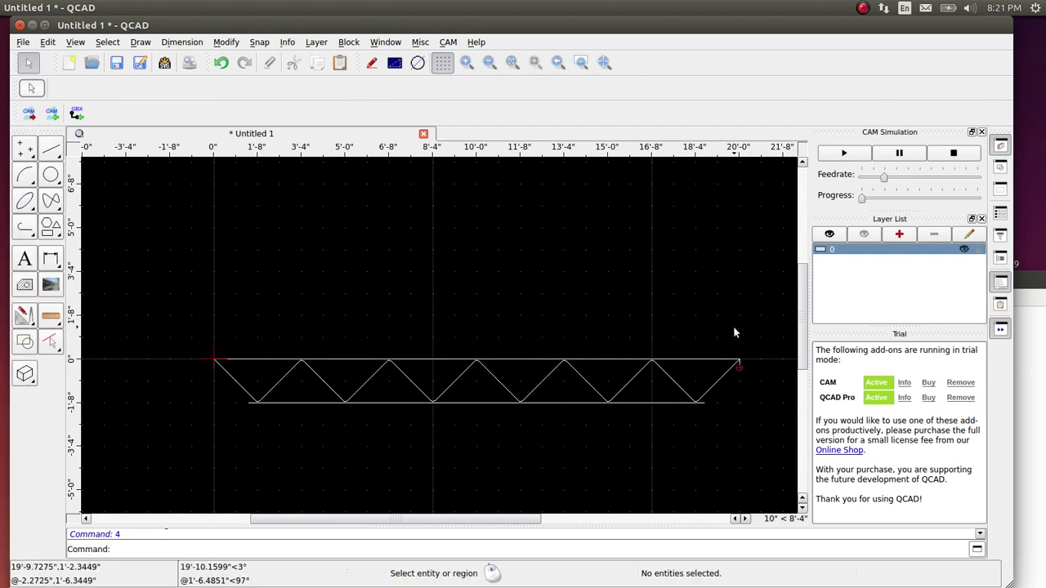
Select the whole truss to examine its entities, and clear the selection.
{"action": "scroll", "coordinate": [735, 326], "scroll_direction": "up", "scroll_amount": 1}
{"action": "scroll", "coordinate": [735, 326], "scroll_direction": "down", "scroll_amount": 3}
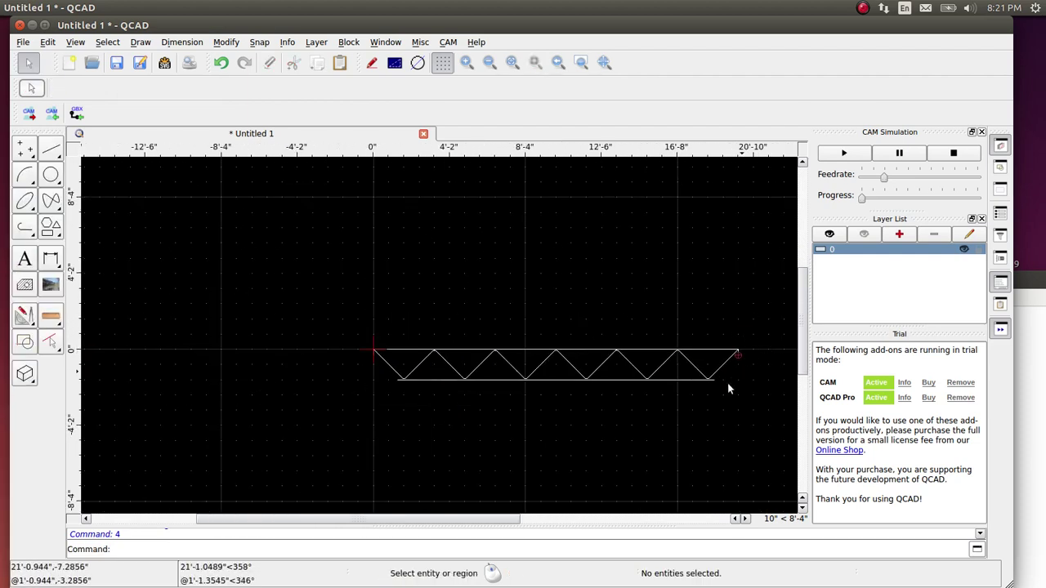
{"action": "left_click_drag", "start_coordinate": [330, 314], "coordinate": [770, 429]}
{"action": "scroll", "coordinate": [756, 410], "scroll_direction": "down", "scroll_amount": 2}
{"action": "scroll", "coordinate": [760, 399], "scroll_direction": "up", "scroll_amount": 2}
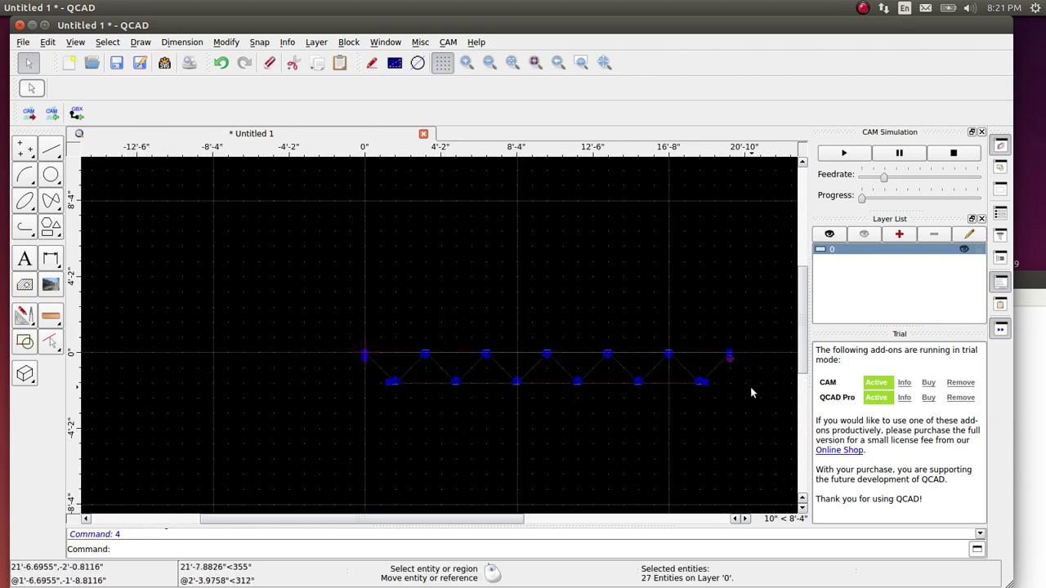
{"action": "scroll", "coordinate": [747, 384], "scroll_direction": "up", "scroll_amount": 4}
{"action": "scroll", "coordinate": [745, 375], "scroll_direction": "down", "scroll_amount": 2}
{"action": "left_click_drag", "start_coordinate": [722, 393], "coordinate": [647, 445]}
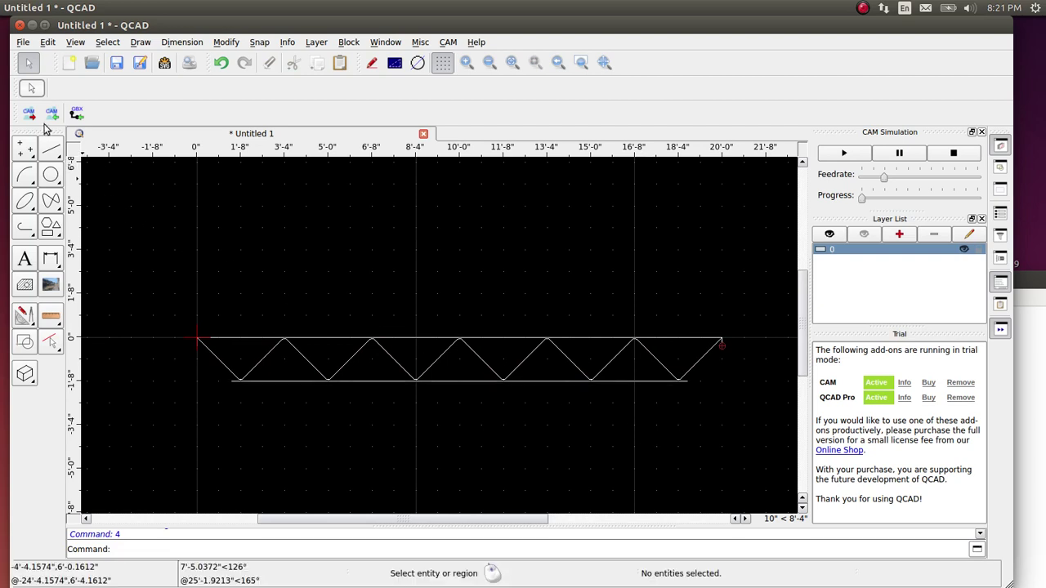
Save the drawing to the Desktop as 2d in R15 (2000/LT2000) DXF Drawing (Teigha) format, accepting the format version.
{"action": "left_click", "coordinate": [23, 41]}
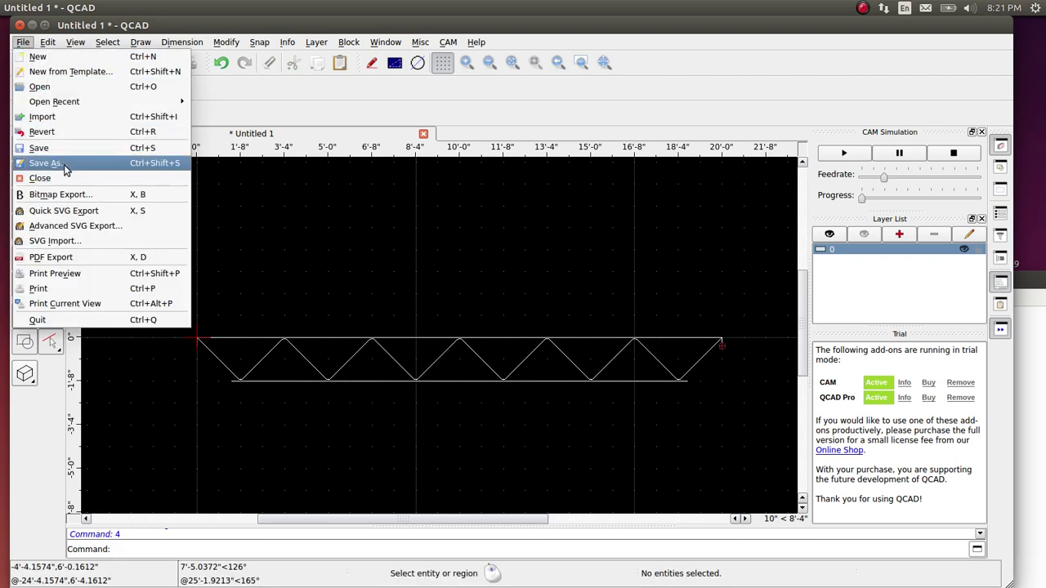
{"action": "left_click", "coordinate": [67, 164]}
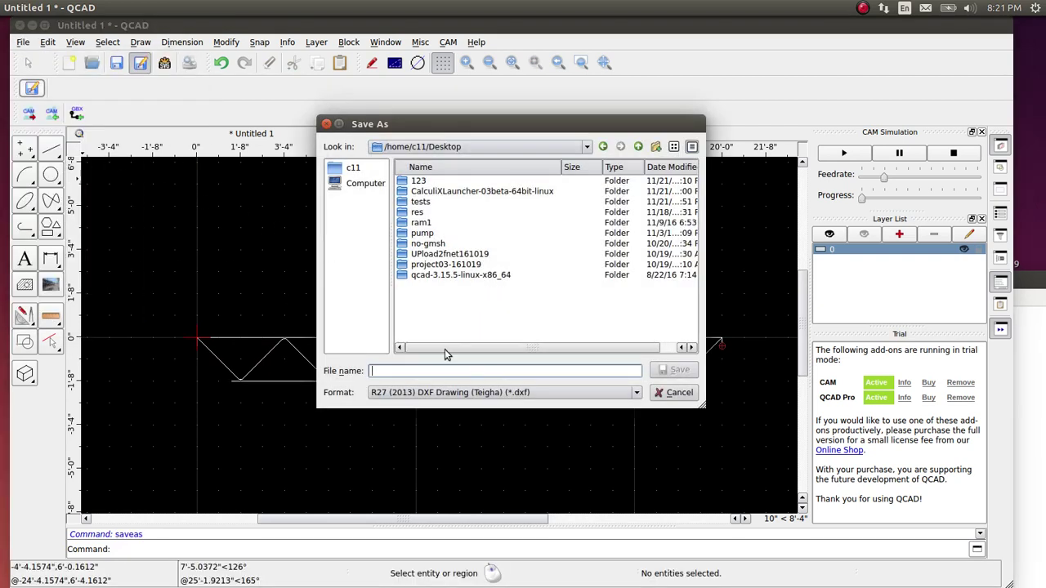
{"action": "type", "text": "2d"}
{"action": "left_click", "coordinate": [466, 393]}
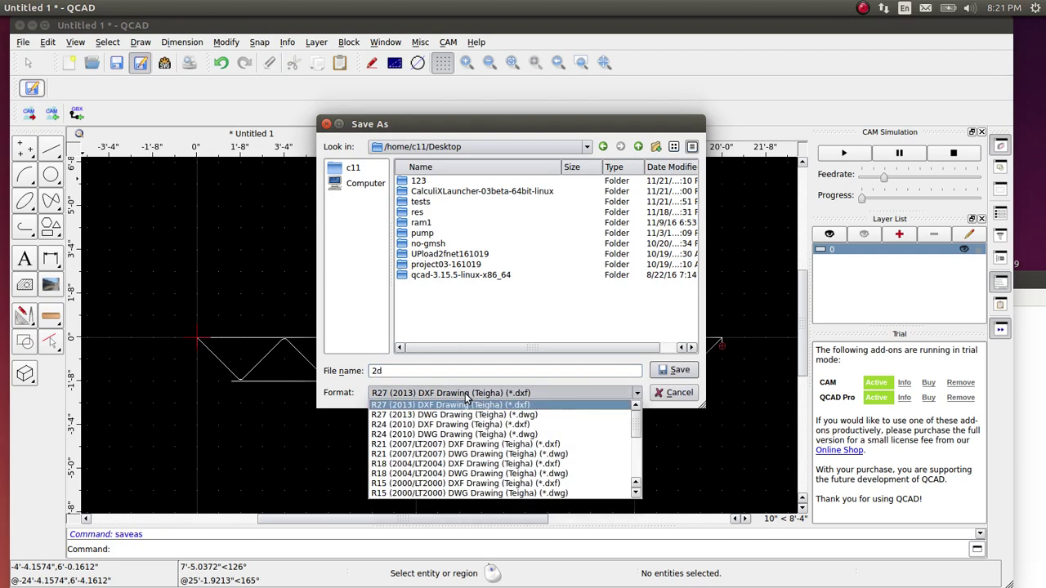
{"action": "left_click", "coordinate": [436, 485]}
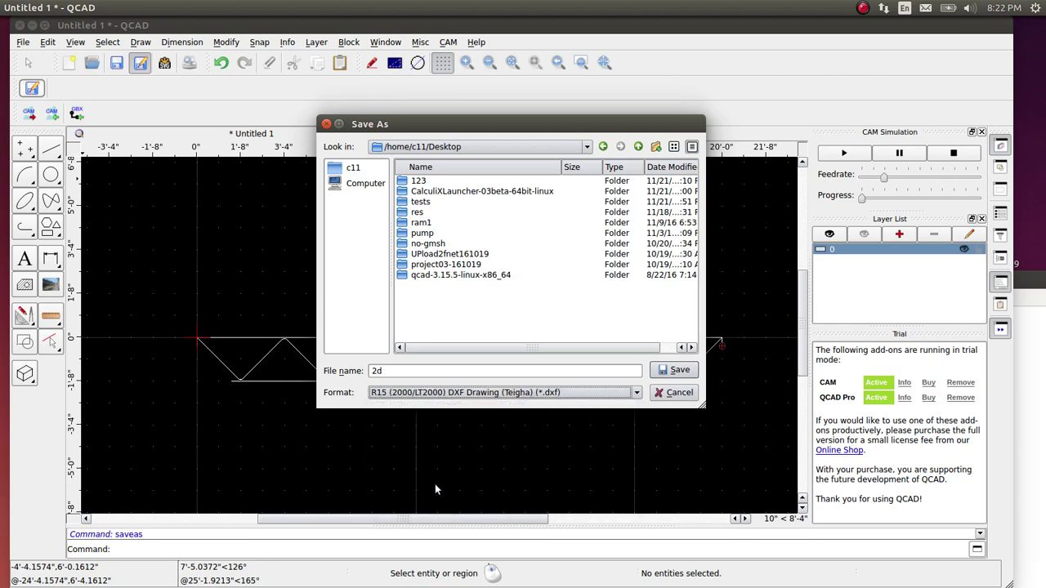
{"action": "left_click", "coordinate": [679, 371]}
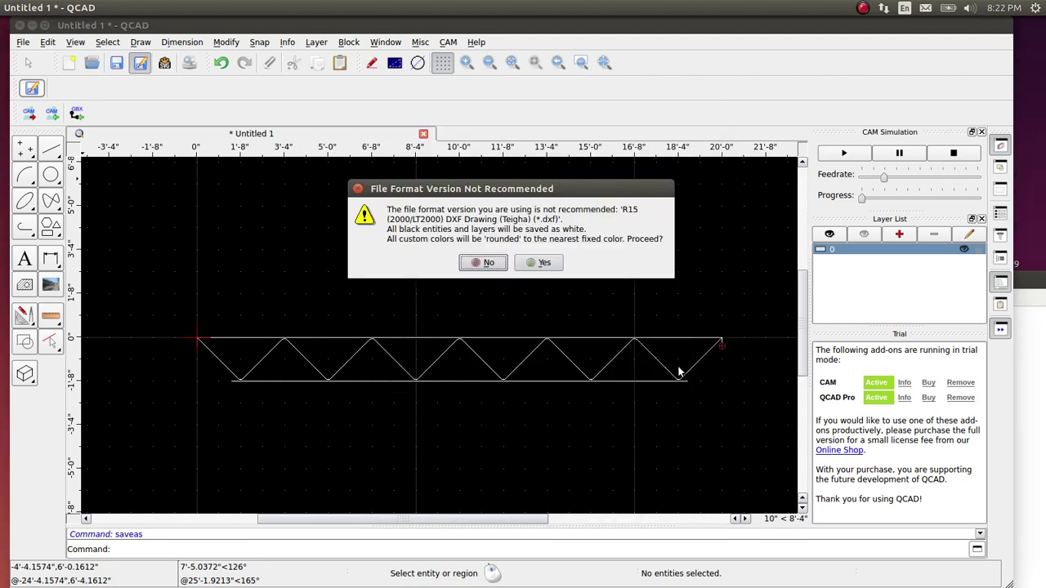
{"action": "left_click", "coordinate": [543, 263]}
{"action": "scroll", "coordinate": [437, 300], "scroll_direction": "down", "scroll_amount": 2}
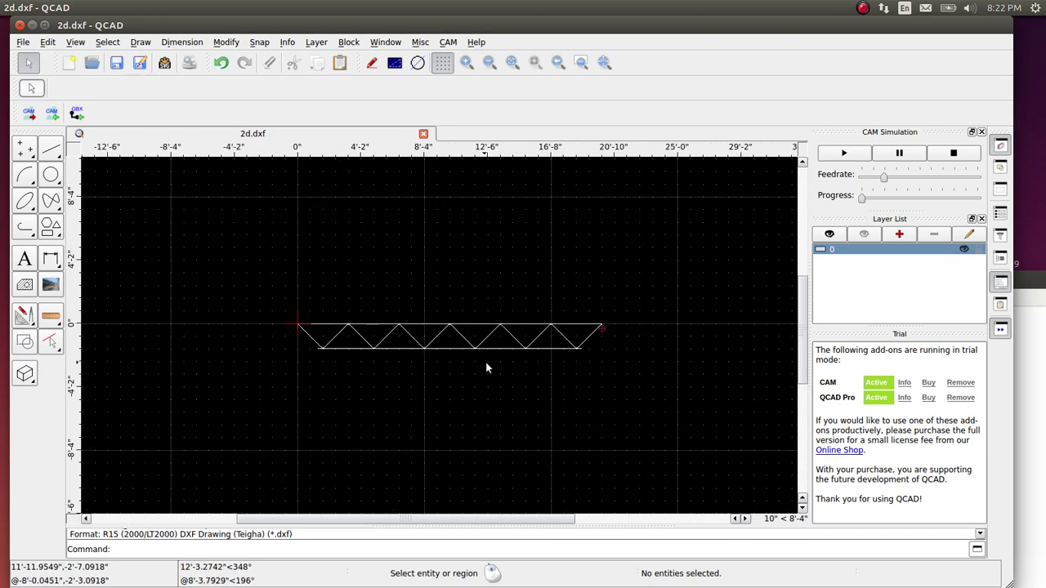
{"action": "scroll", "coordinate": [493, 360], "scroll_direction": "up", "scroll_amount": 2}
{"action": "scroll", "coordinate": [446, 342], "scroll_direction": "up", "scroll_amount": 1}
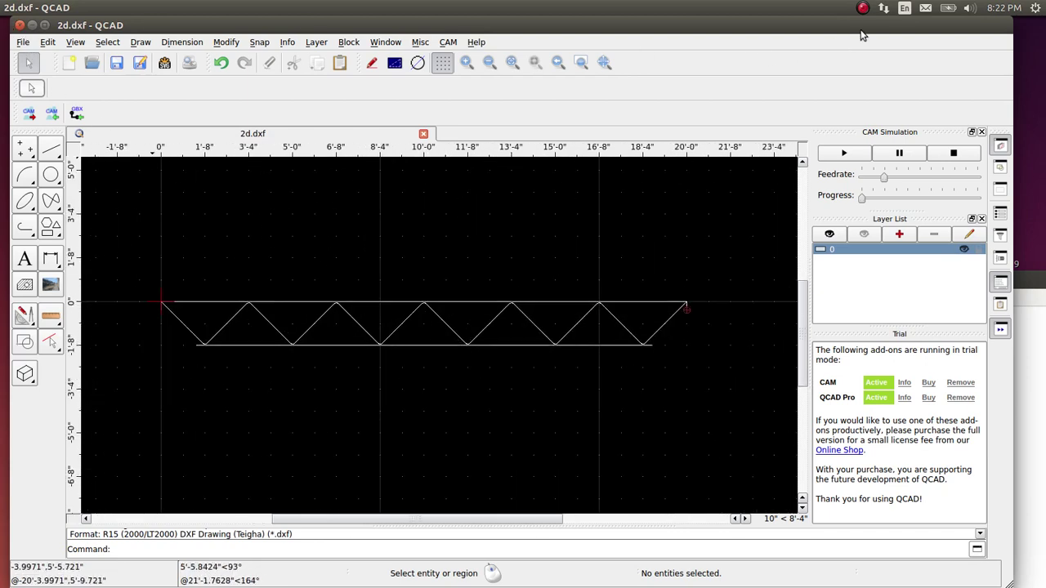
Close QCAD and switch to the gCAD3D window for the DXF to IGES conversion.
{"action": "left_click", "coordinate": [17, 25]}
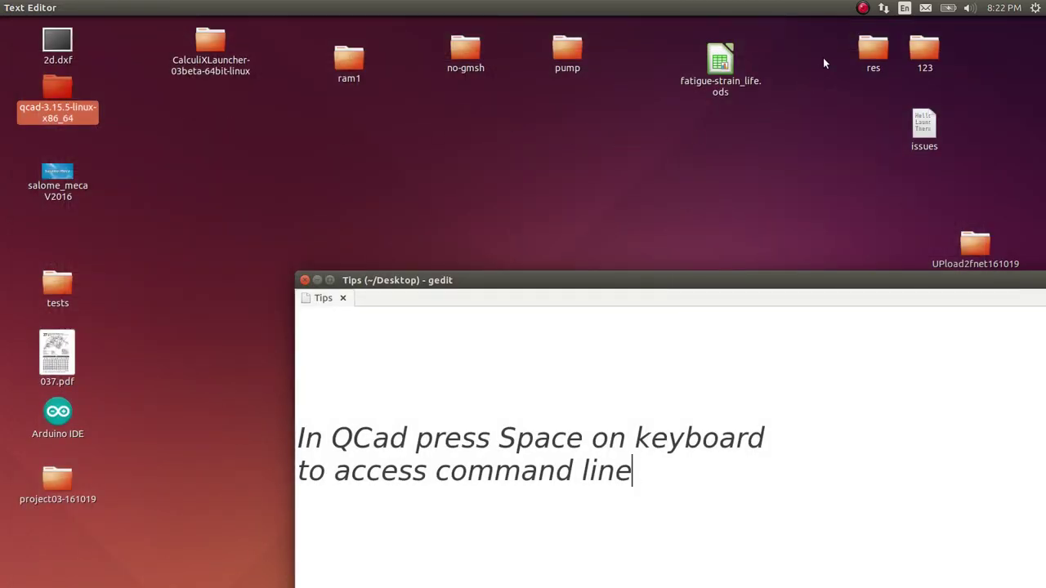
{"action": "left_click", "coordinate": [862, 8]}
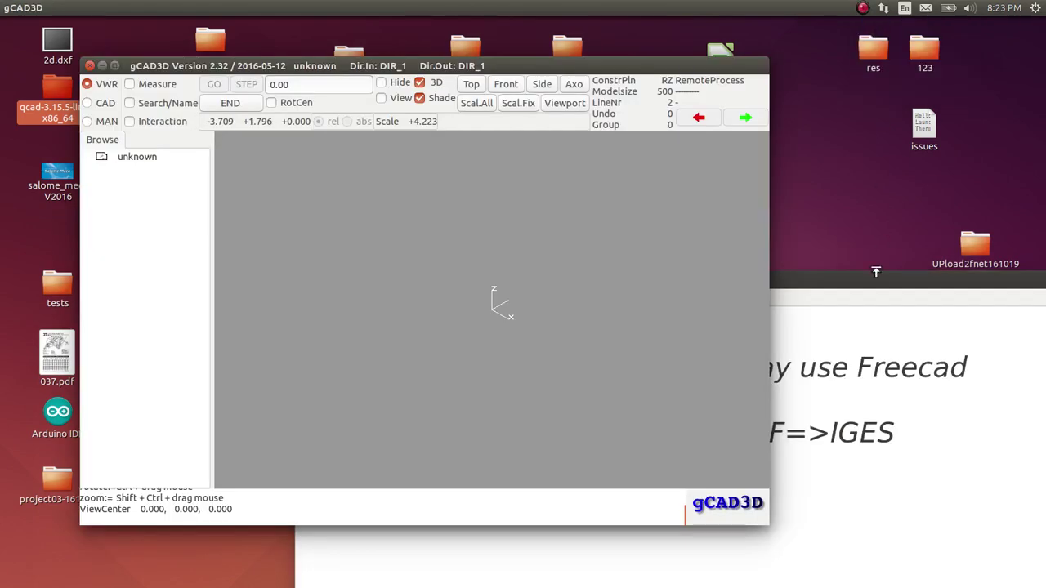
{"action": "left_click_drag", "start_coordinate": [915, 439], "coordinate": [290, 360]}
{"action": "left_click", "coordinate": [551, 415]}
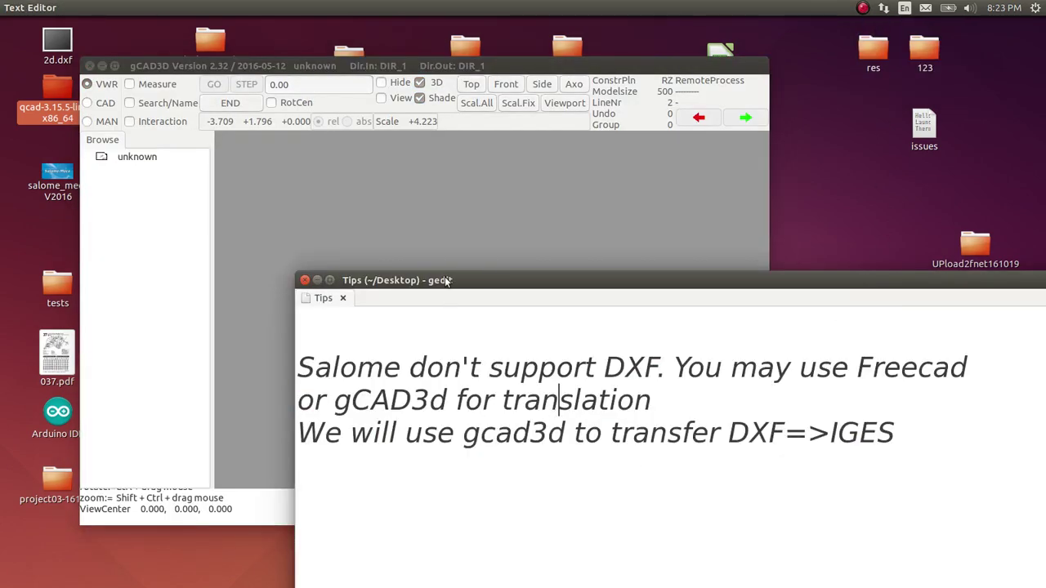
{"action": "left_click", "coordinate": [438, 218]}
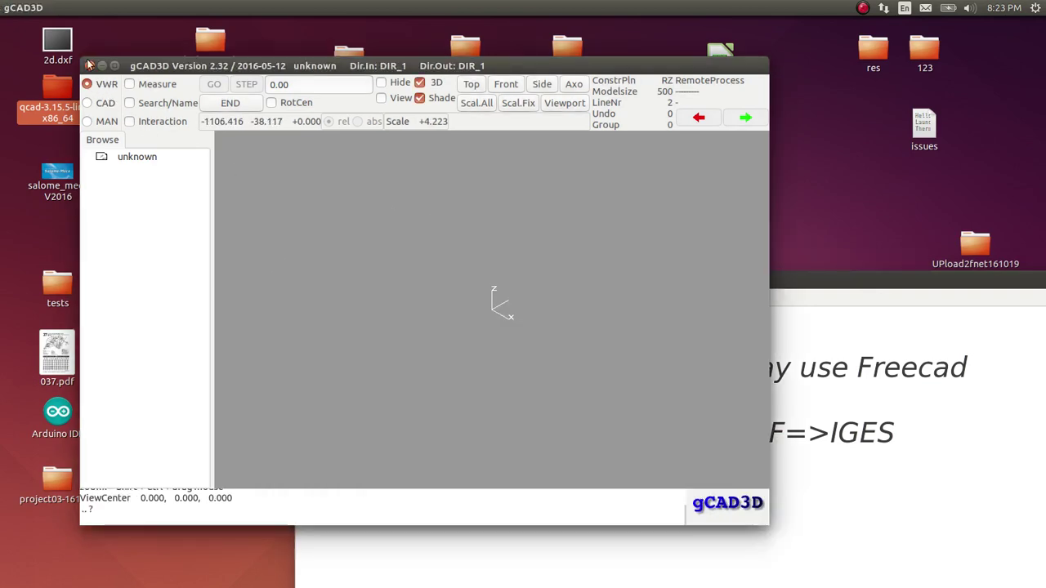
Open the 2d.dxf drawing from the Desktop in gCAD3D.
{"action": "left_click", "coordinate": [54, 7]}
{"action": "left_click", "coordinate": [67, 39]}
{"action": "left_click", "coordinate": [386, 361]}
{"action": "double_click", "coordinate": [385, 361]}
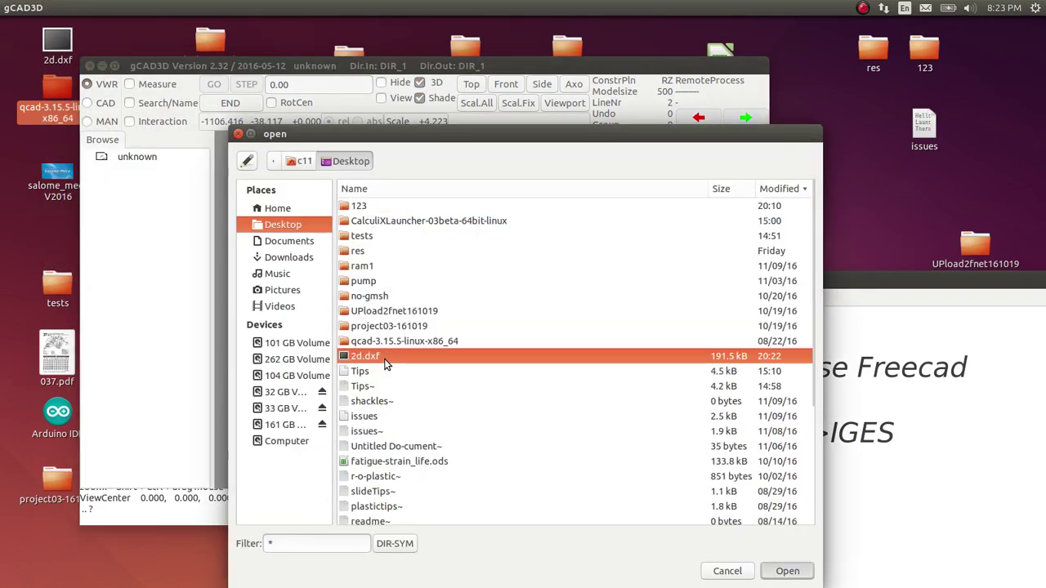
{"action": "scroll", "coordinate": [493, 304], "scroll_direction": "up", "scroll_amount": 5}
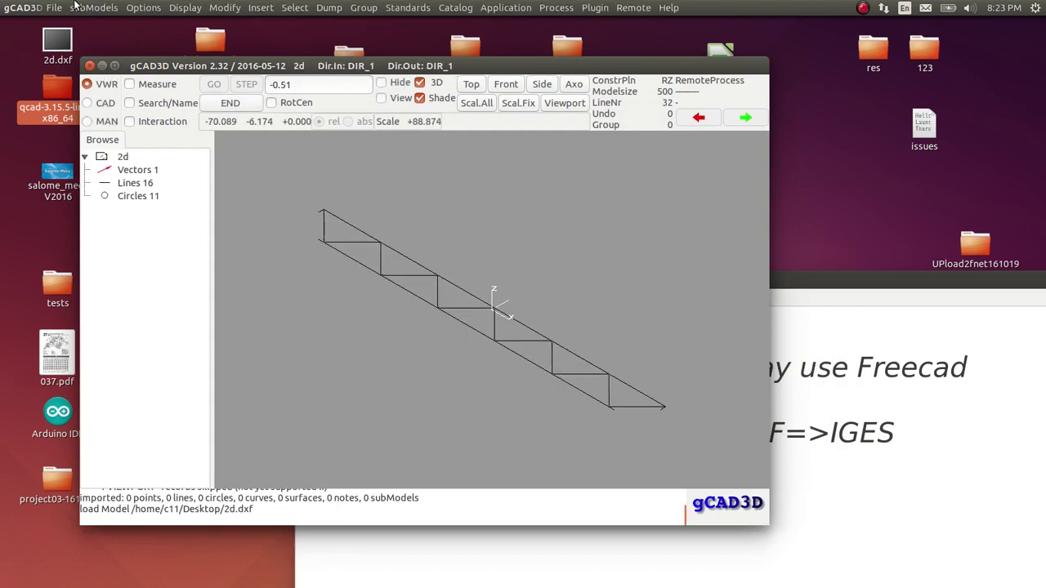
Save the model in IGES format as 2d.igs on the Desktop and close gCAD3D.
{"action": "left_click", "coordinate": [52, 8]}
{"action": "mouse_move", "coordinate": [93, 113]}
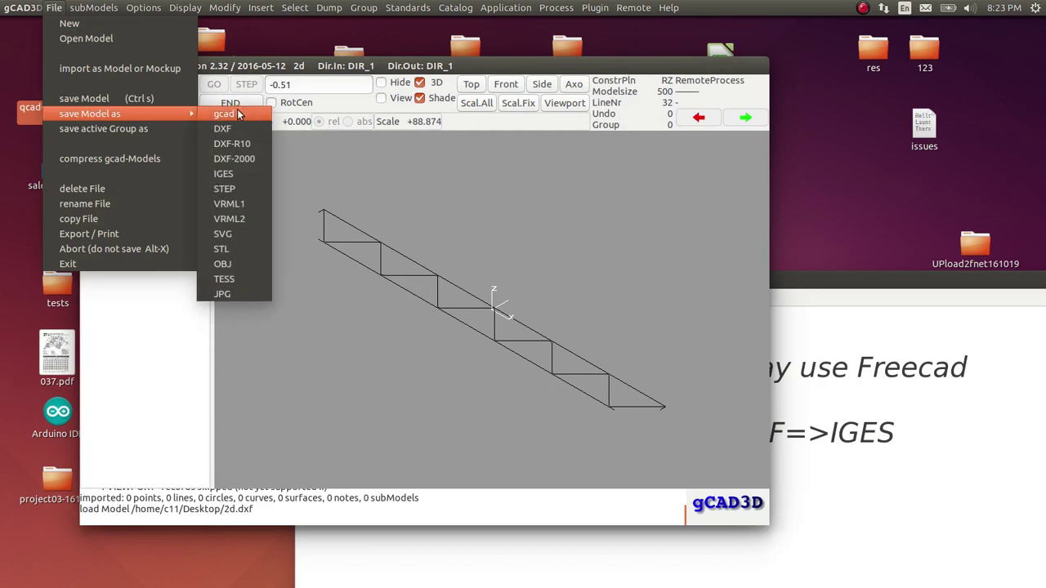
{"action": "left_click", "coordinate": [238, 173]}
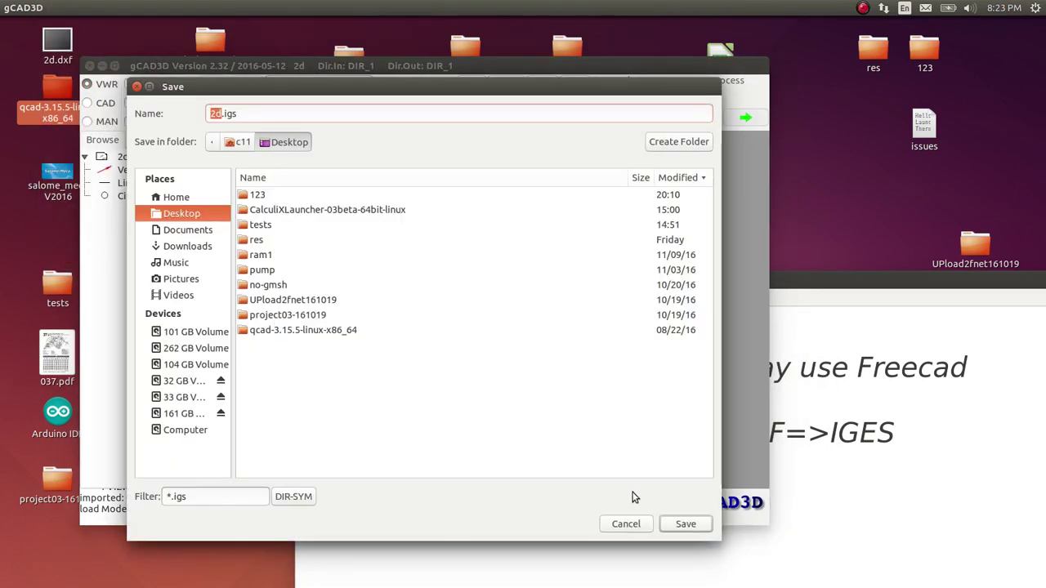
{"action": "left_click", "coordinate": [685, 523]}
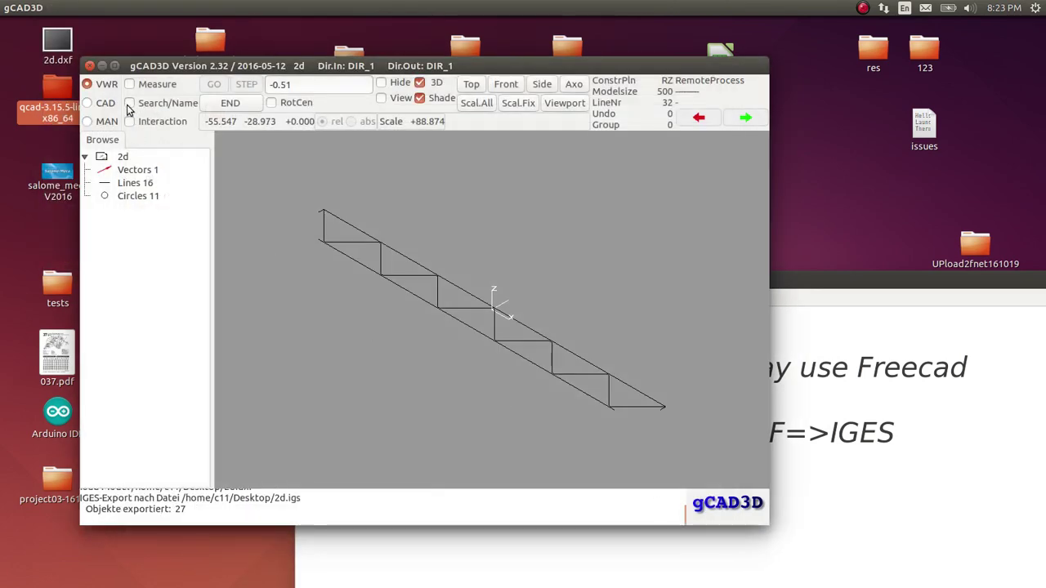
{"action": "left_click", "coordinate": [91, 66]}
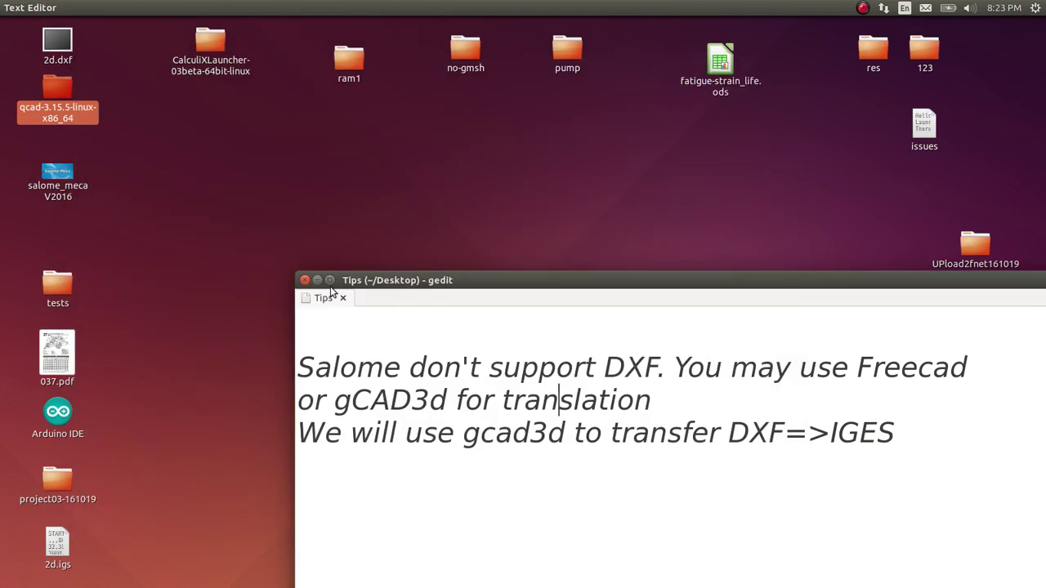
Close the Tips text file and move the 2d.igs file to the free desktop area below the no-gmsh folder.
{"action": "left_click", "coordinate": [302, 282]}
{"action": "left_click", "coordinate": [65, 173]}
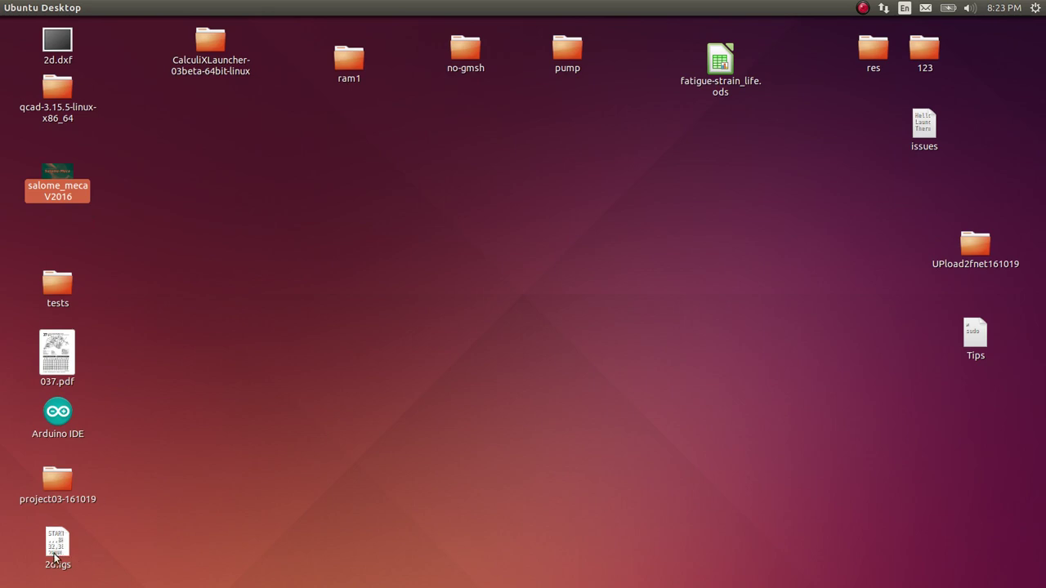
{"action": "left_click_drag", "start_coordinate": [57, 542], "coordinate": [467, 237]}
{"action": "left_click", "coordinate": [300, 309]}
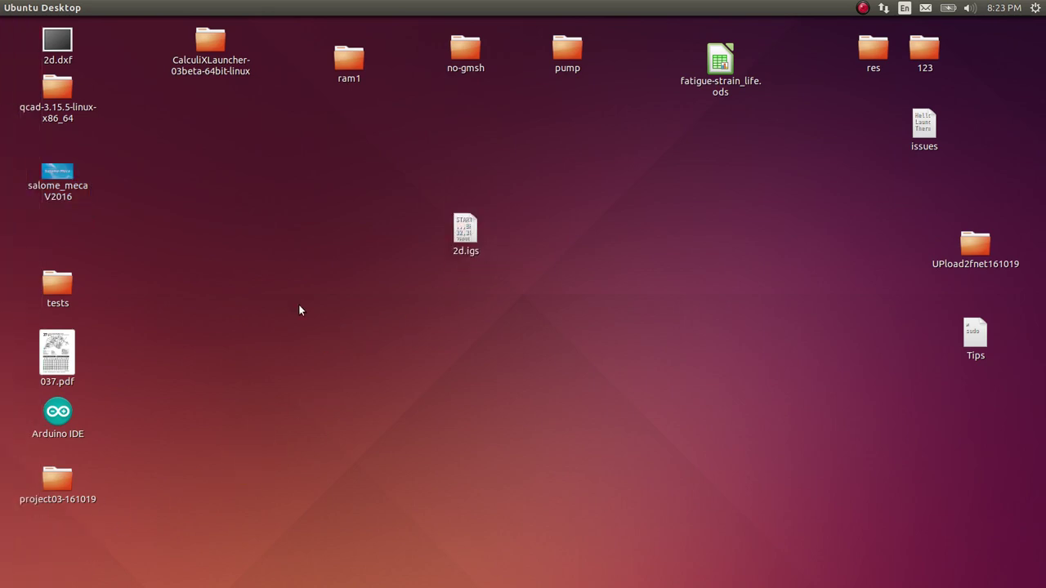
Launch Salome-Meca V2016 from the desktop and activate the Geometry module with a new study.
{"action": "right_click", "coordinate": [58, 189]}
{"action": "left_click", "coordinate": [79, 192]}
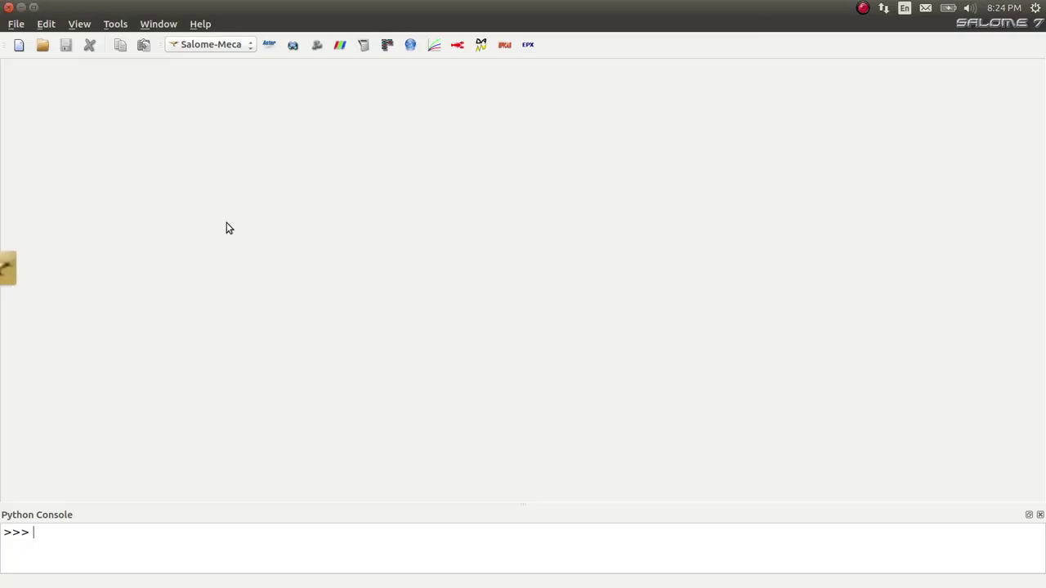
{"action": "left_click", "coordinate": [227, 45]}
{"action": "left_click", "coordinate": [223, 81]}
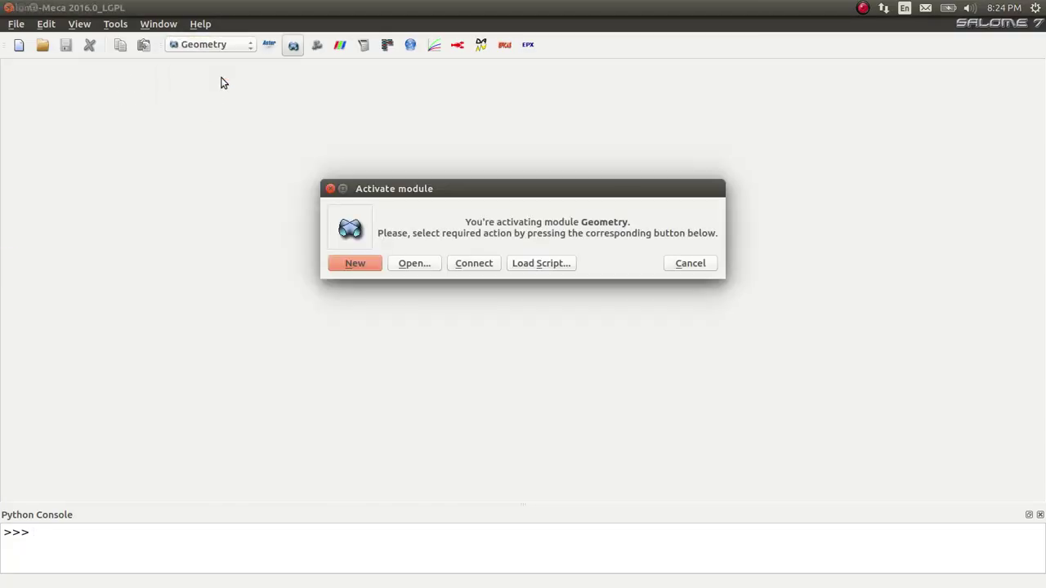
{"action": "left_click", "coordinate": [355, 264]}
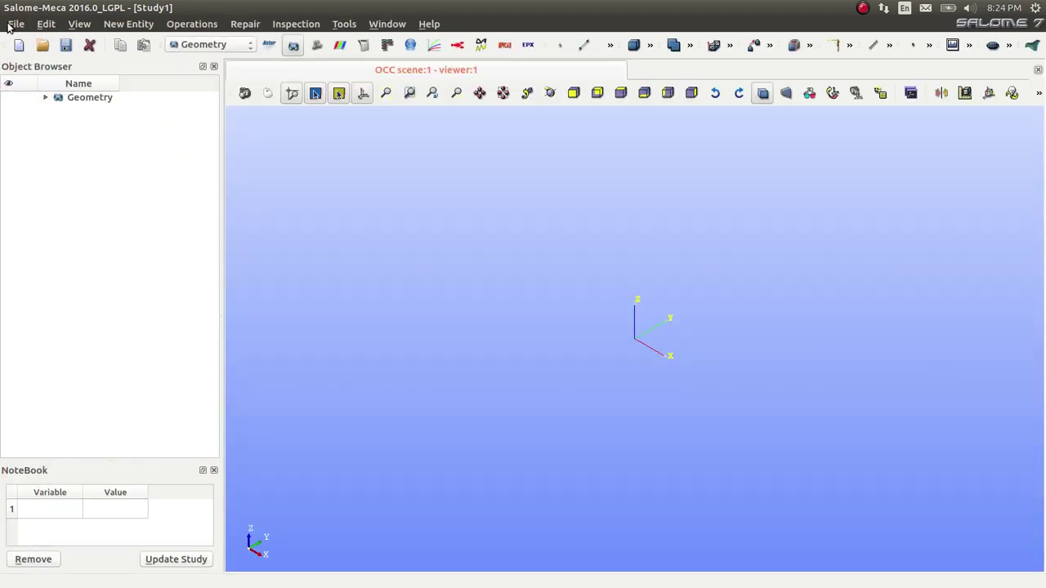
Import the IGES file 2d.igs from the Desktop folder into the Geometry study.
{"action": "left_click", "coordinate": [10, 24]}
{"action": "mouse_move", "coordinate": [103, 222]}
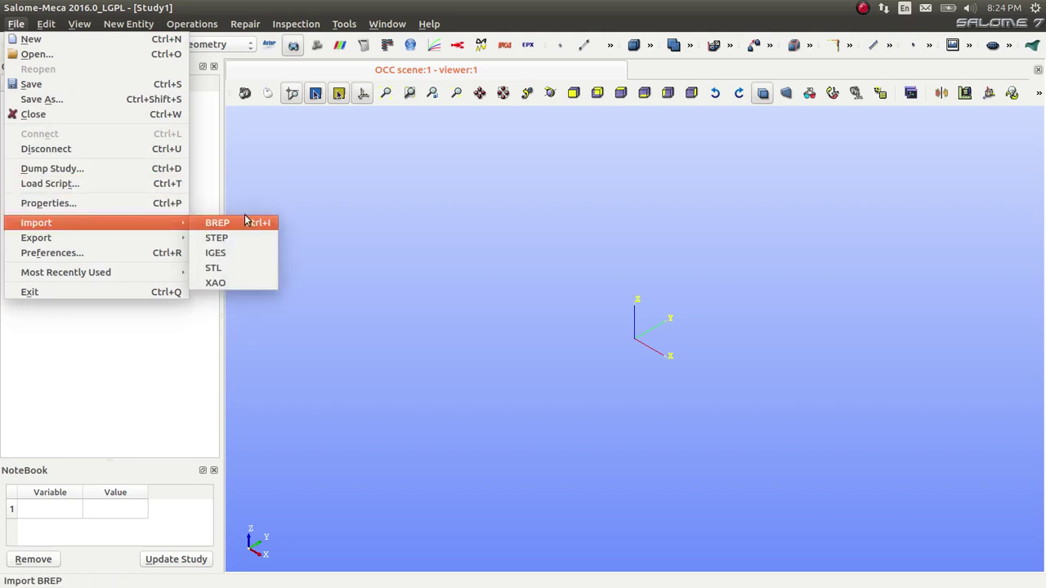
{"action": "left_click", "coordinate": [242, 252]}
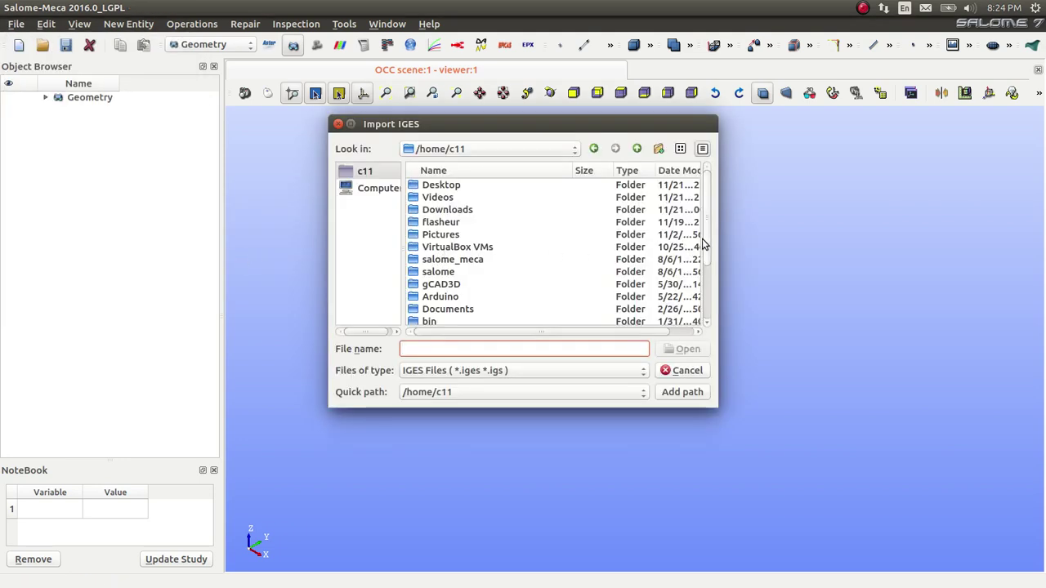
{"action": "left_click_drag", "start_coordinate": [707, 242], "coordinate": [707, 243]}
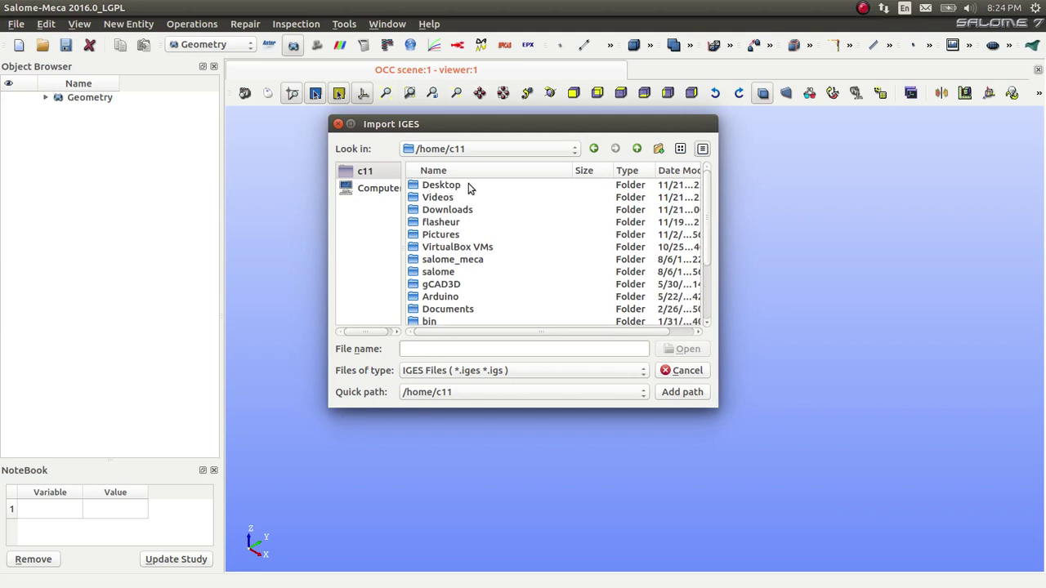
{"action": "double_click", "coordinate": [468, 186]}
{"action": "double_click", "coordinate": [436, 186]}
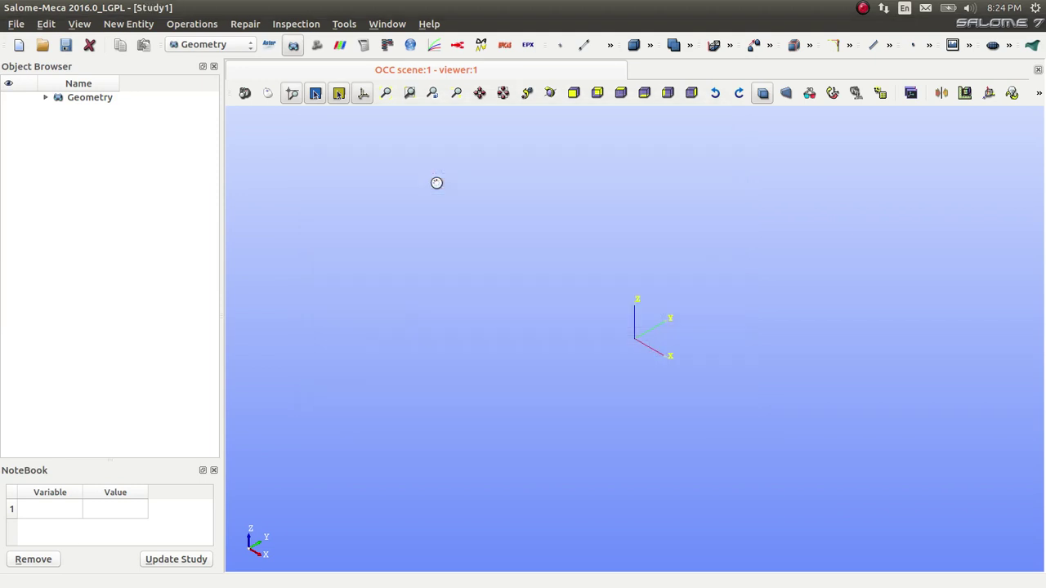
{"action": "left_click", "coordinate": [591, 258]}
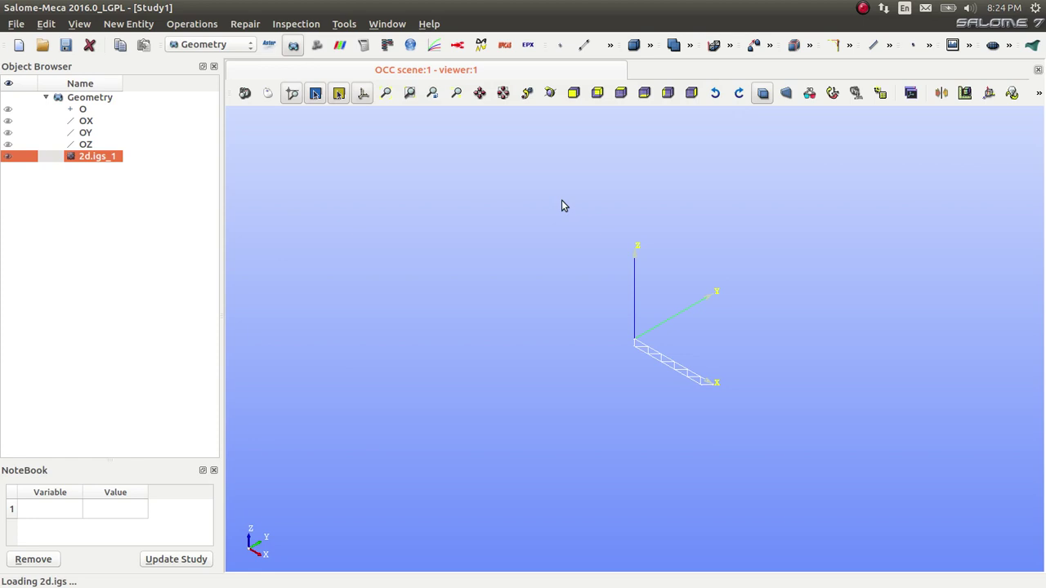
Check the bounding box dimensions of the imported truss 2d.igs_1 without creating a box object.
{"action": "left_click", "coordinate": [503, 94]}
{"action": "left_click", "coordinate": [525, 237]}
{"action": "scroll", "coordinate": [527, 247], "scroll_direction": "down", "scroll_amount": 1}
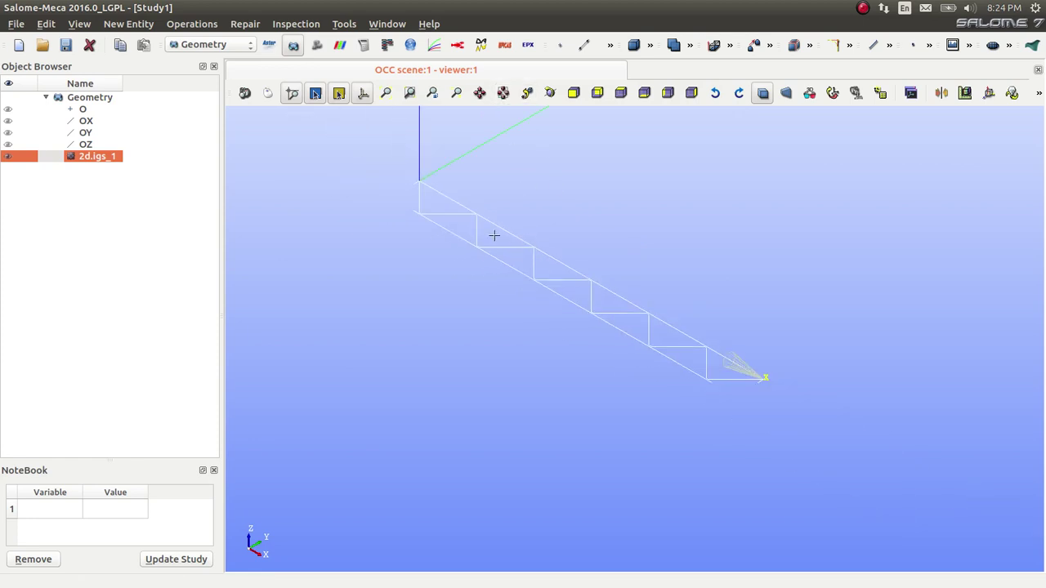
{"action": "scroll", "coordinate": [493, 234], "scroll_direction": "up", "scroll_amount": 2}
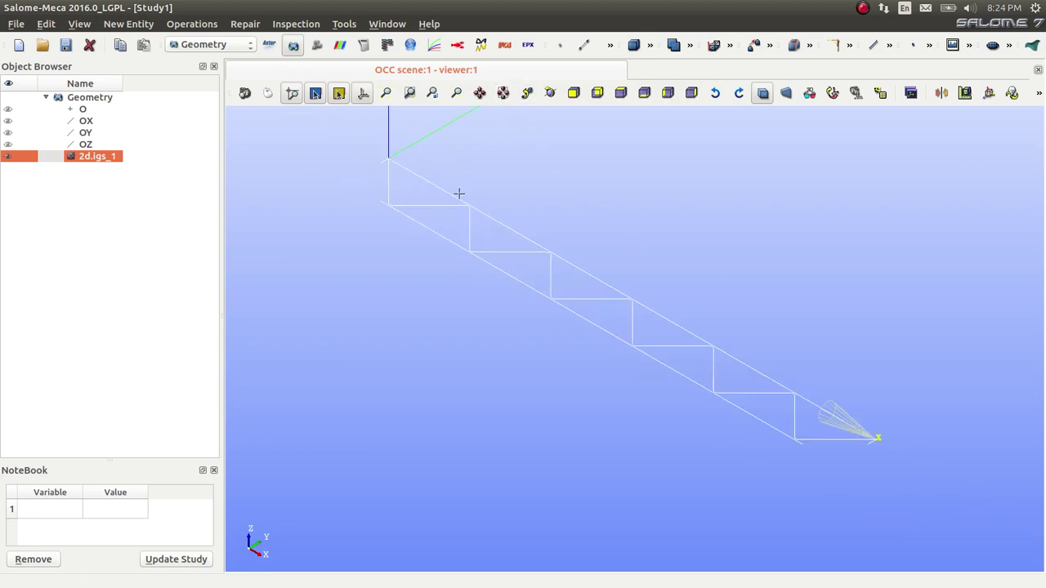
{"action": "left_click", "coordinate": [243, 25]}
{"action": "mouse_move", "coordinate": [278, 25]}
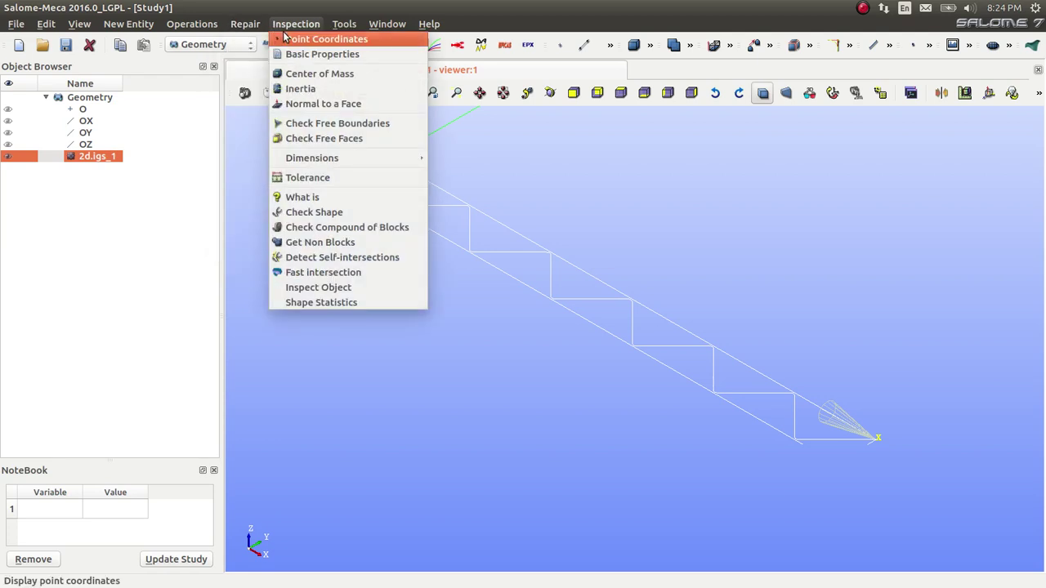
{"action": "left_click", "coordinate": [445, 158]}
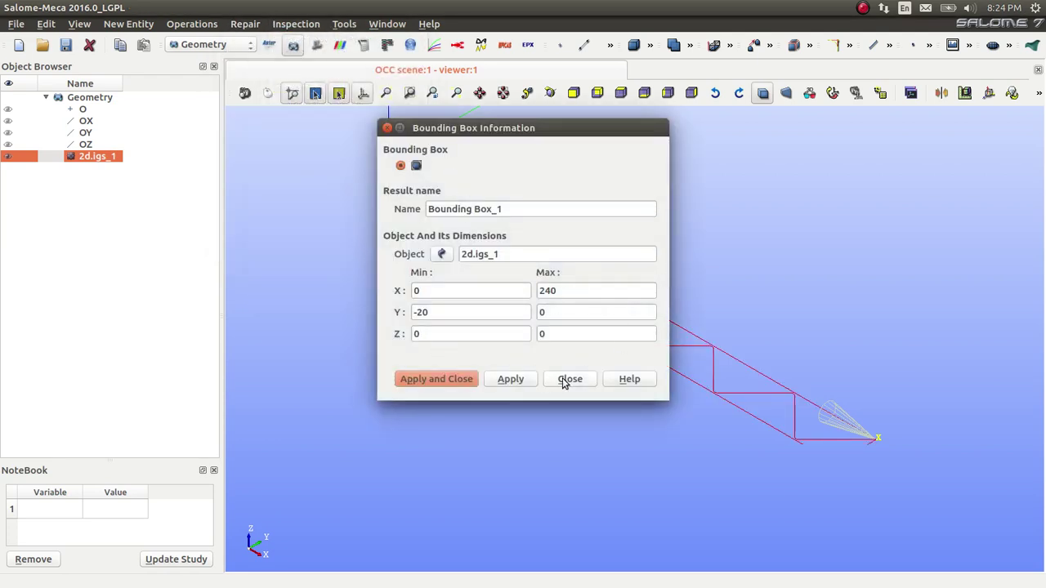
{"action": "left_click", "coordinate": [570, 379]}
{"action": "scroll", "coordinate": [563, 376], "scroll_direction": "down", "scroll_amount": 2}
{"action": "scroll", "coordinate": [483, 287], "scroll_direction": "up", "scroll_amount": 2}
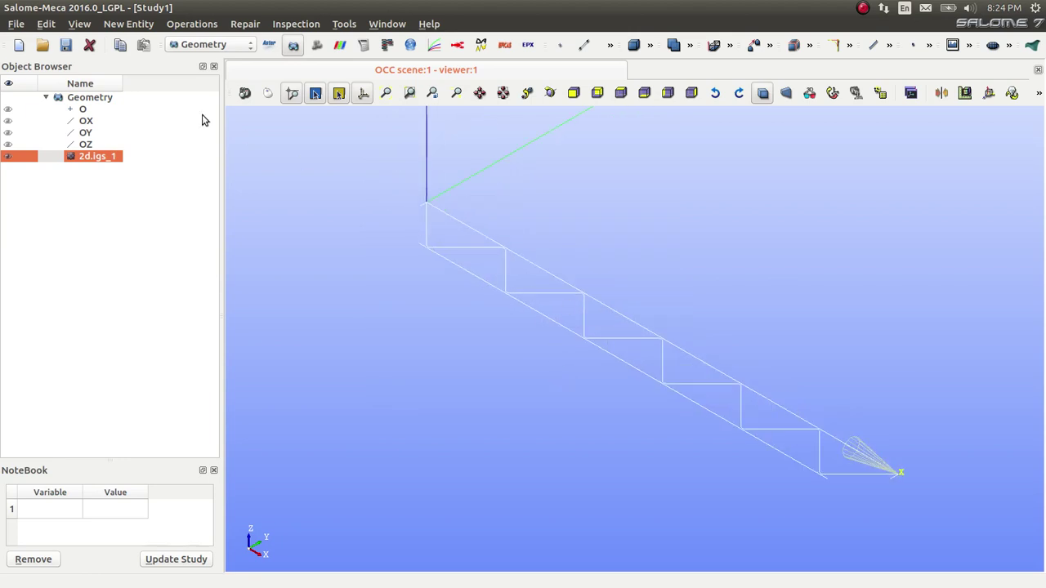
Explode the imported truss 2d.igs_1 into sub-shapes of type Edge.
{"action": "left_click", "coordinate": [128, 24]}
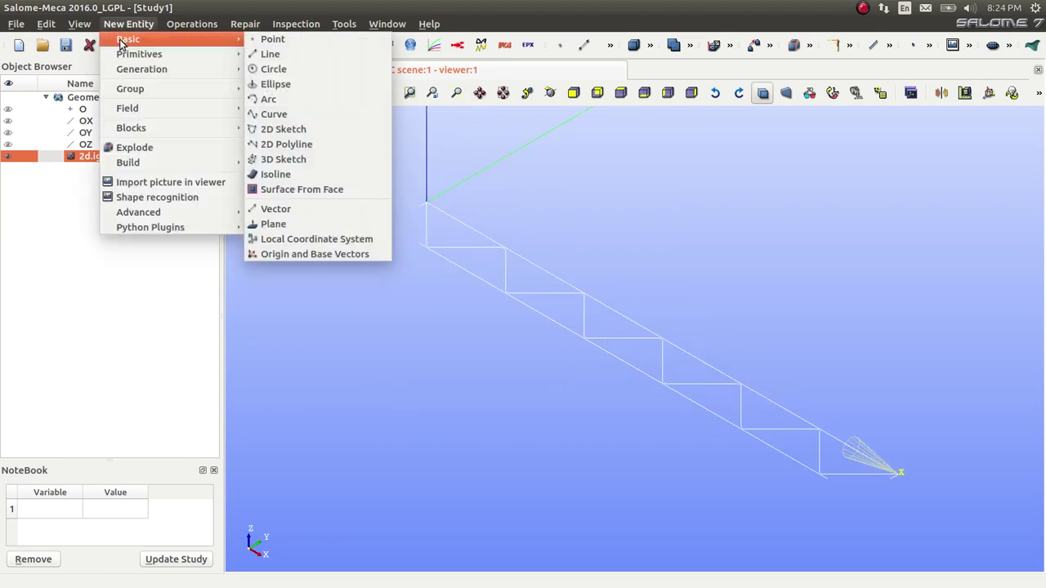
{"action": "left_click", "coordinate": [132, 149]}
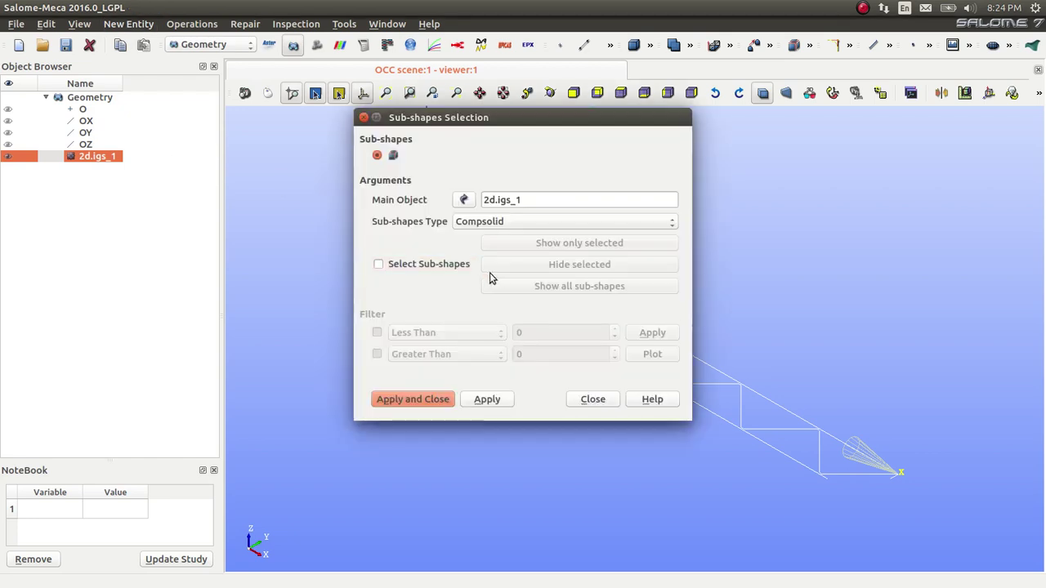
{"action": "left_click", "coordinate": [518, 221]}
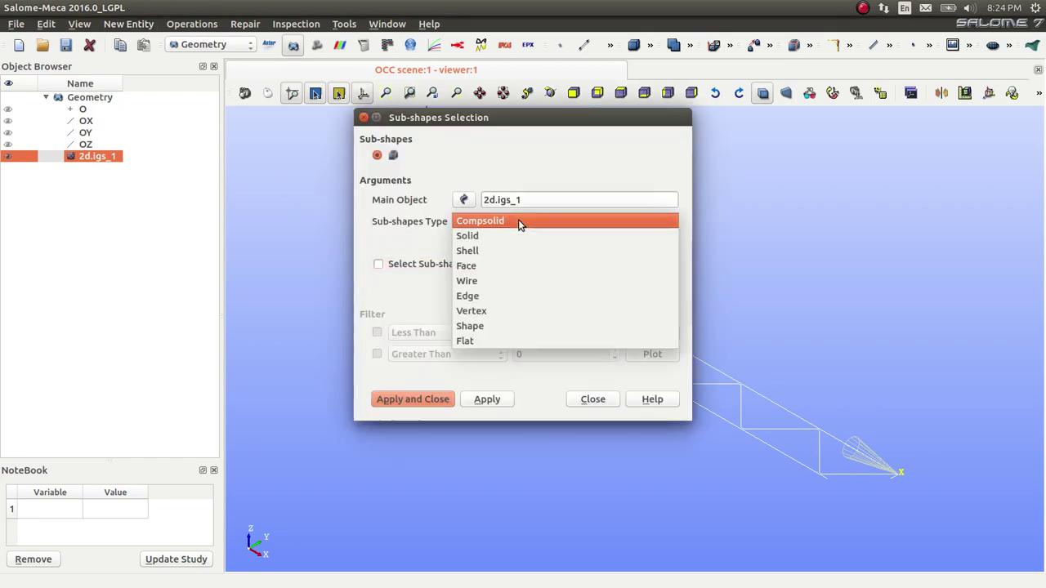
{"action": "left_click", "coordinate": [500, 296]}
{"action": "left_click", "coordinate": [412, 399]}
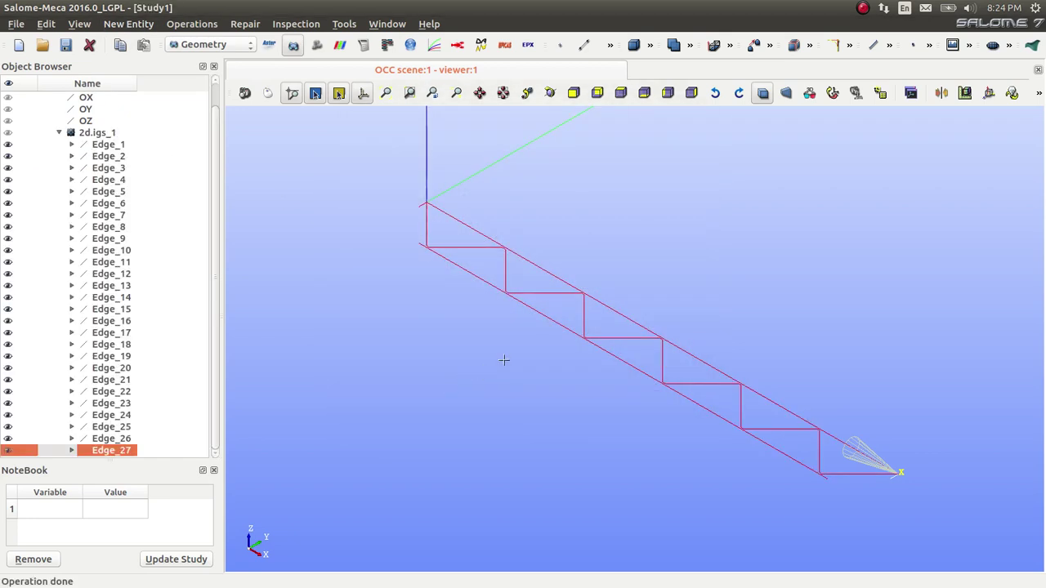
Select the first web members and their bends in the viewer, from Edge_2 at the origin end through Edge_8.
{"action": "scroll", "coordinate": [630, 332], "scroll_direction": "up", "scroll_amount": 2}
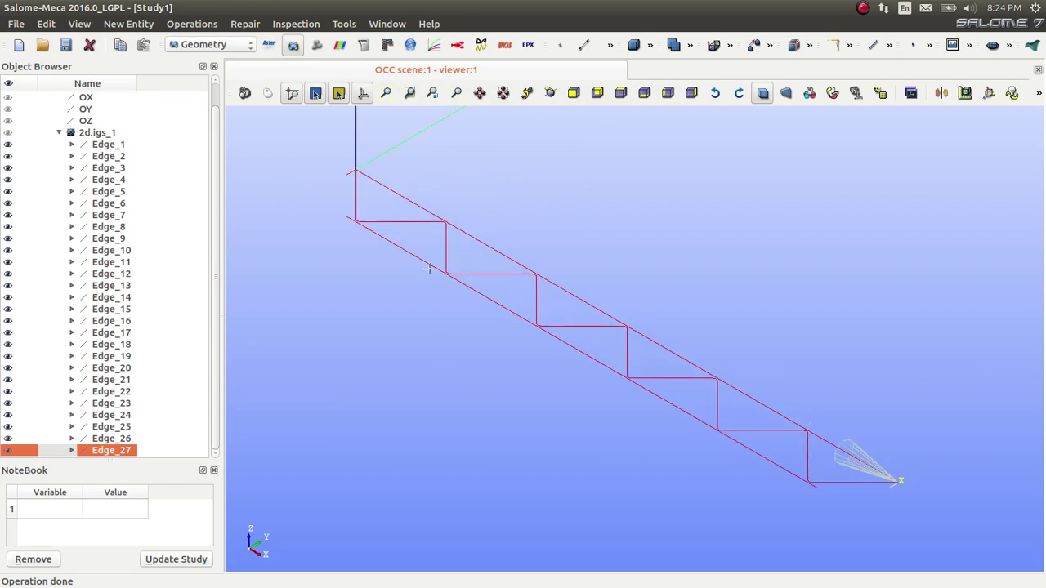
{"action": "left_click", "coordinate": [550, 92]}
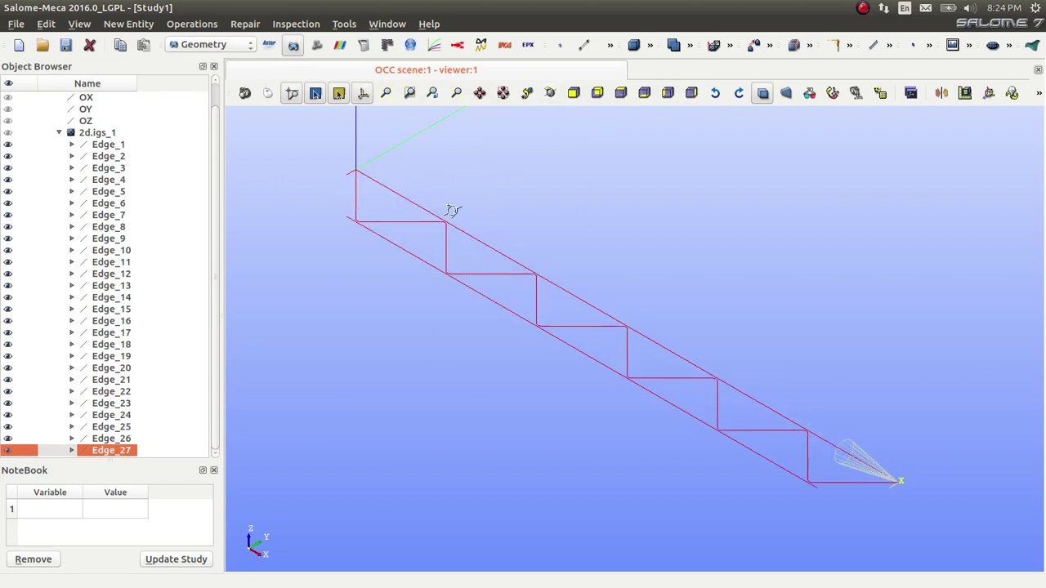
{"action": "mouse_move", "coordinate": [455, 210]}
{"action": "left_mouse_down"}
{"action": "mouse_move", "coordinate": [455, 238]}
{"action": "mouse_move", "coordinate": [447, 217]}
{"action": "left_mouse_up"}
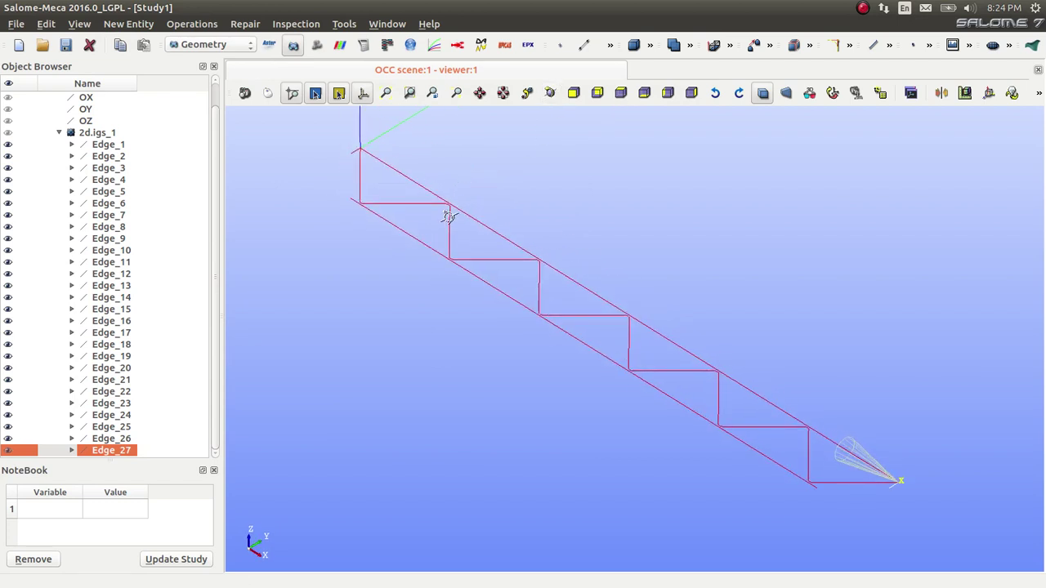
{"action": "left_click", "coordinate": [359, 177]}
{"action": "scroll", "coordinate": [364, 186], "scroll_direction": "up", "scroll_amount": 2}
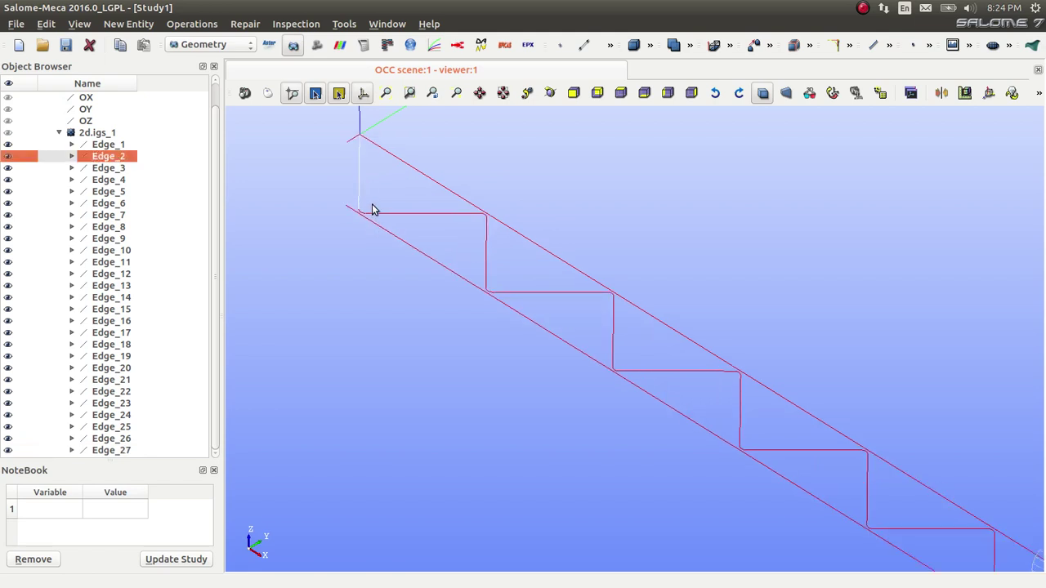
{"action": "scroll", "coordinate": [372, 210], "scroll_direction": "up", "scroll_amount": 2}
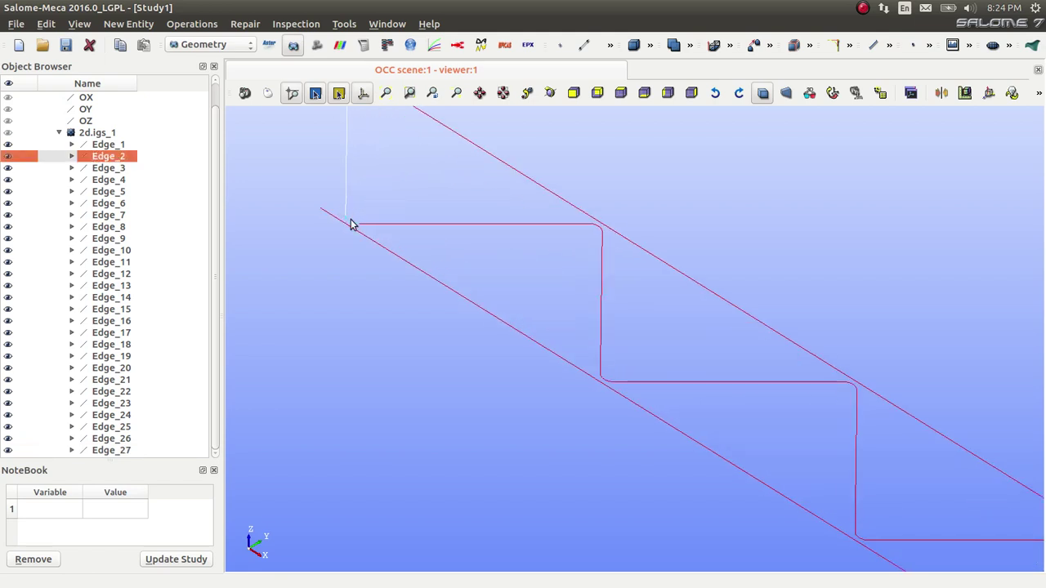
{"action": "left_click", "coordinate": [360, 225], "text": "shift"}
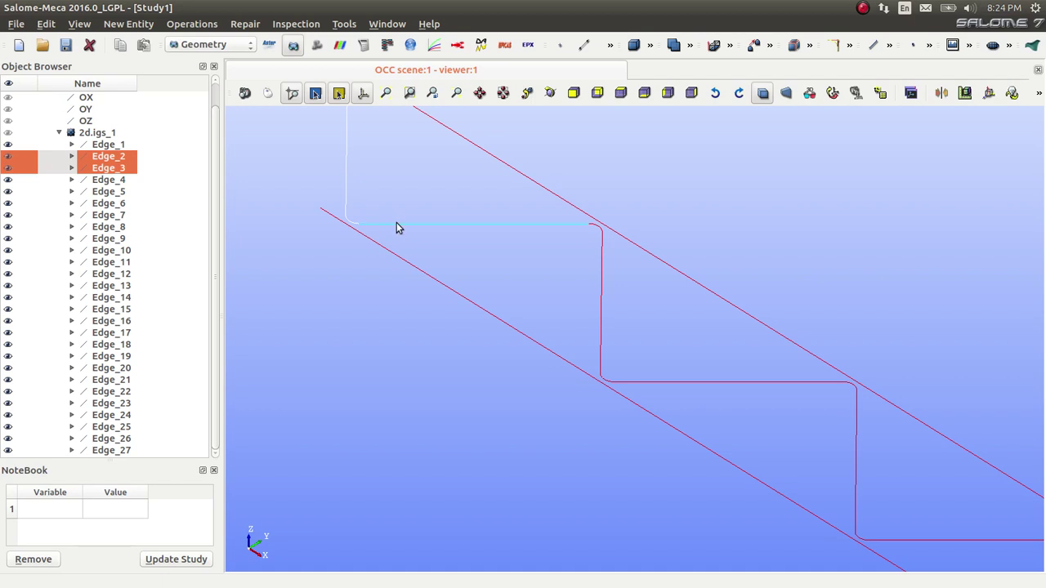
{"action": "left_click", "coordinate": [397, 224], "text": "shift"}
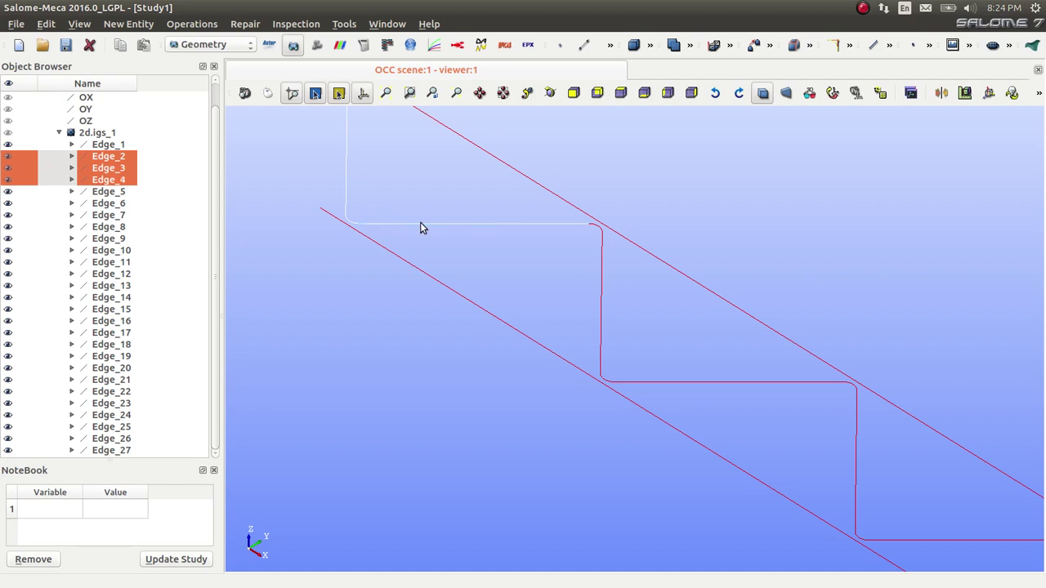
{"action": "left_click", "coordinate": [600, 233], "text": "shift"}
{"action": "left_click", "coordinate": [602, 270], "text": "shift"}
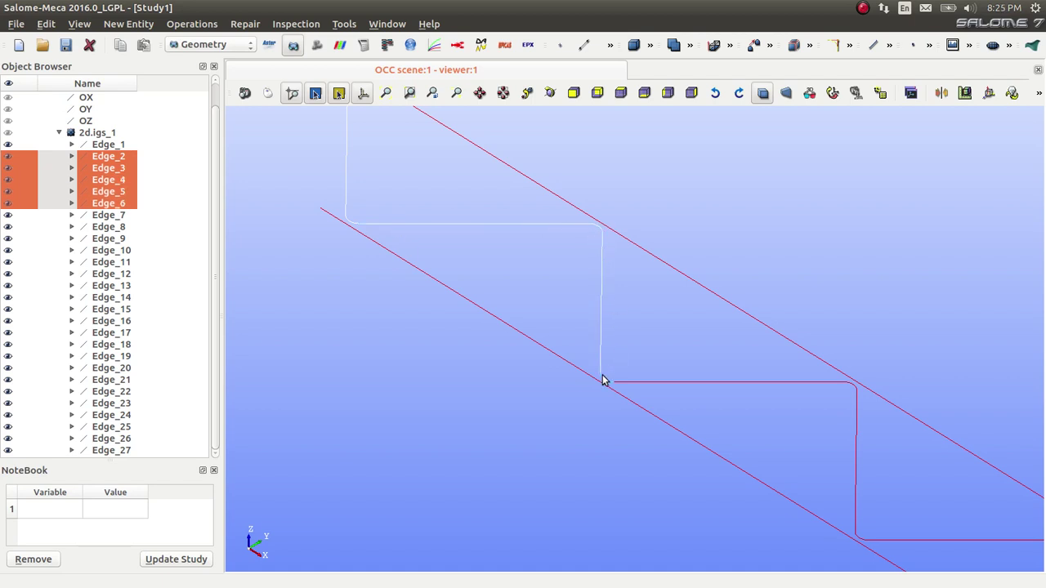
{"action": "left_click", "coordinate": [603, 383], "text": "shift"}
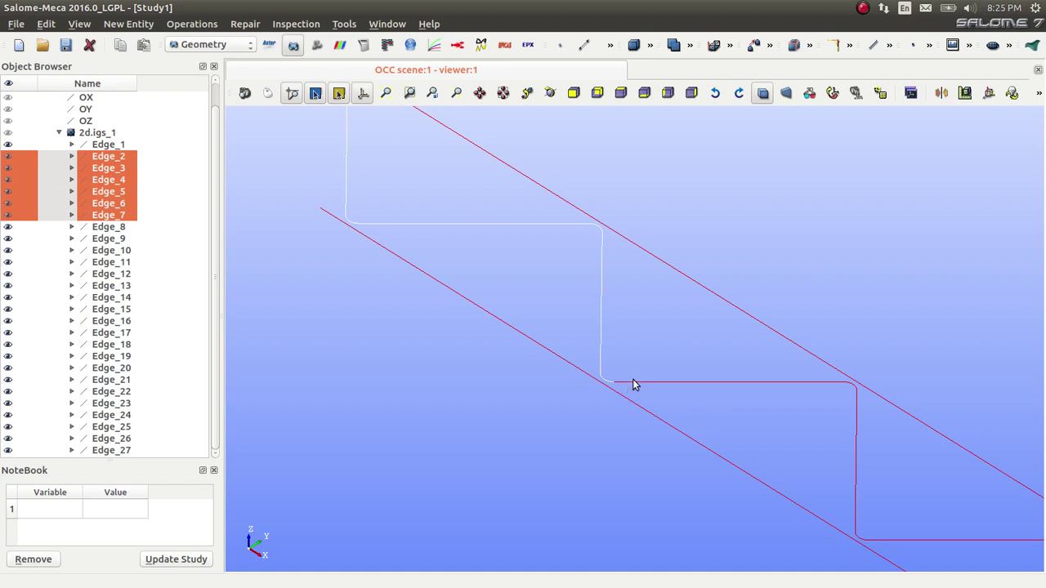
{"action": "left_click", "coordinate": [635, 381], "text": "shift"}
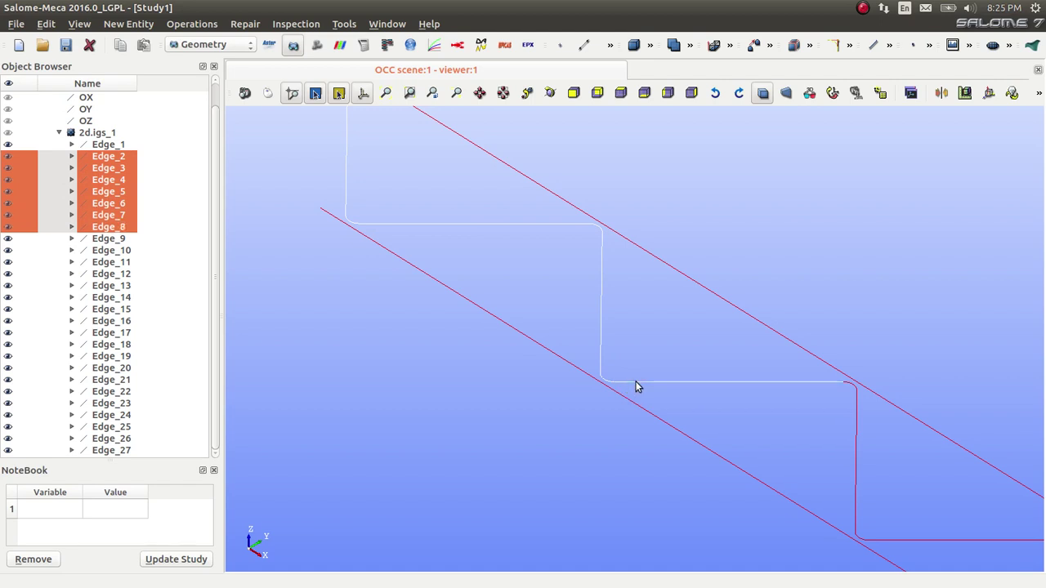
Add the next straight web members and corner bends, Edge_9 through Edge_12, to the selection.
{"action": "scroll", "coordinate": [641, 372], "scroll_direction": "down", "scroll_amount": 3}
{"action": "scroll", "coordinate": [761, 373], "scroll_direction": "up", "scroll_amount": 3}
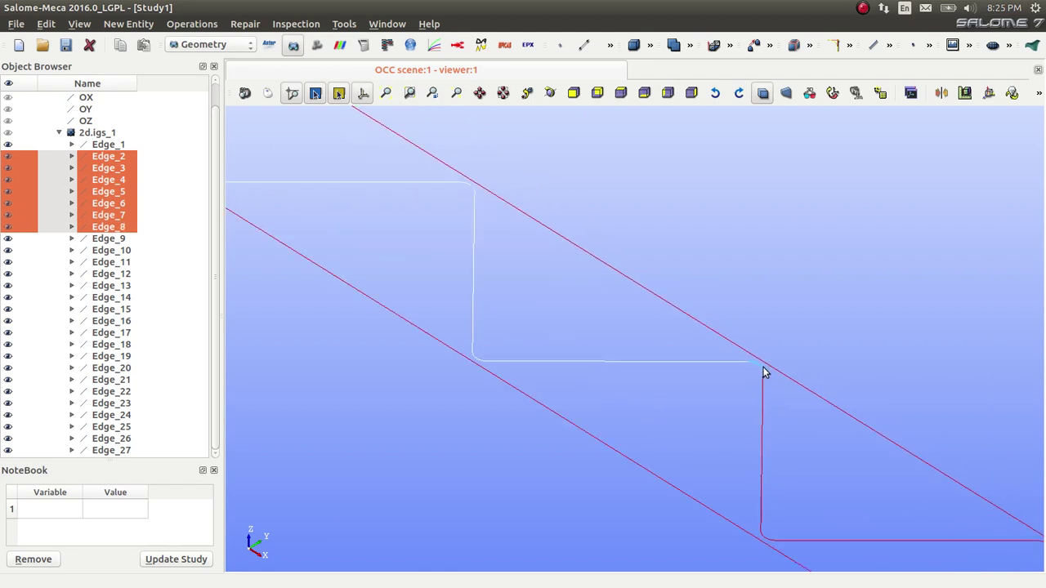
{"action": "left_click", "coordinate": [763, 378], "text": "shift"}
{"action": "left_click", "coordinate": [761, 396], "text": "shift"}
{"action": "scroll", "coordinate": [761, 397], "scroll_direction": "down", "scroll_amount": 3}
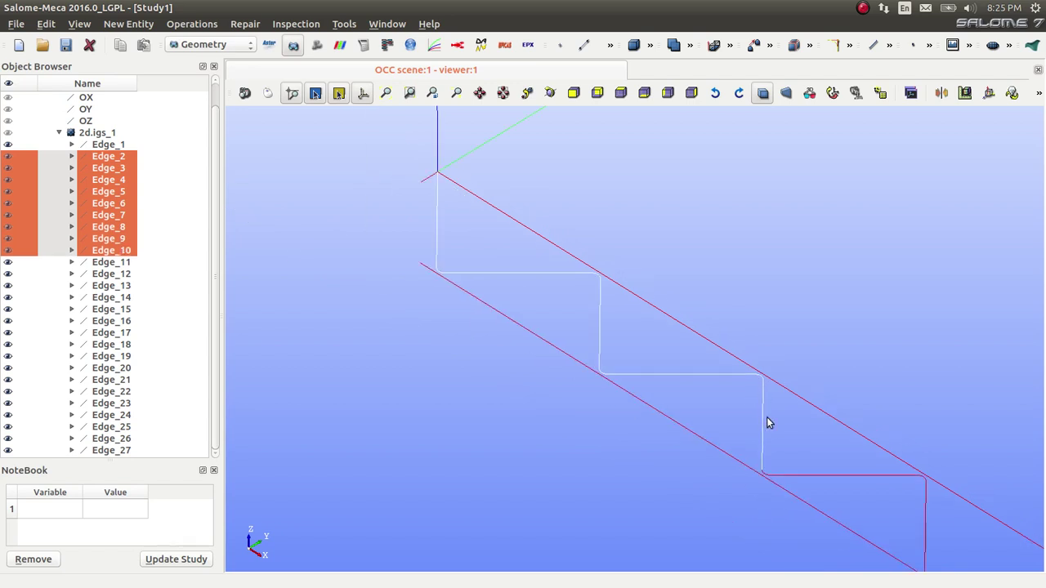
{"action": "scroll", "coordinate": [798, 476], "scroll_direction": "up", "scroll_amount": 4}
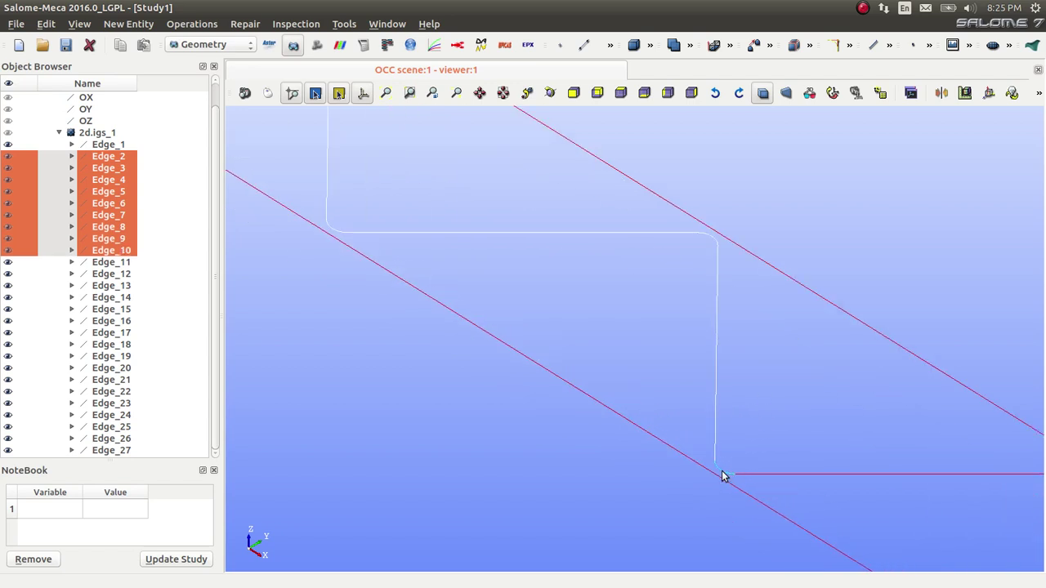
{"action": "left_click", "coordinate": [722, 475], "text": "shift"}
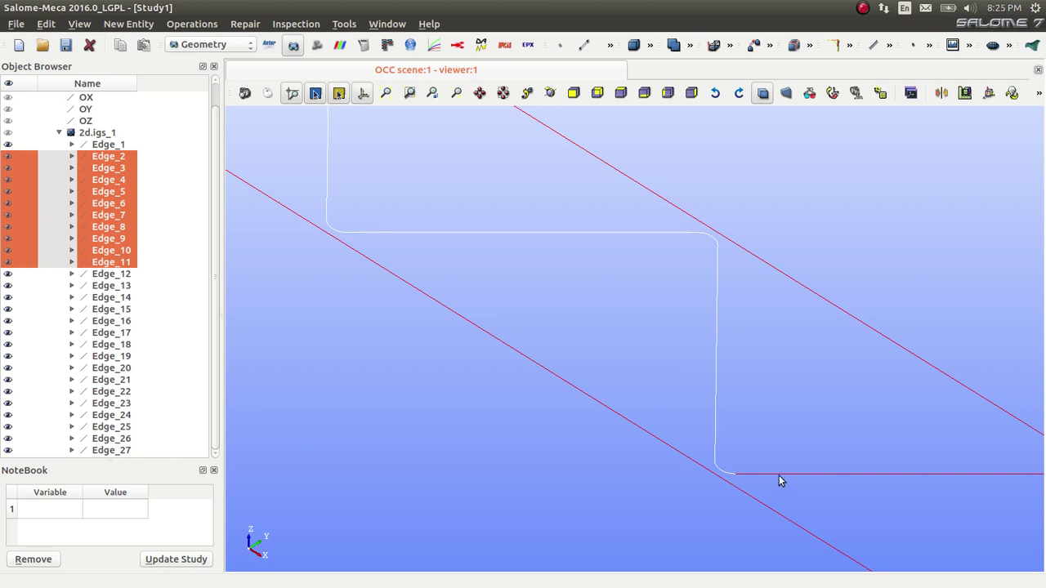
{"action": "left_click", "coordinate": [780, 474], "text": "shift"}
Extend the web selection past the middle of the truss with Edge_14, Edge_16, Edge_17 and Edge_18, skipping the chord edges.
{"action": "scroll", "coordinate": [780, 473], "scroll_direction": "down", "scroll_amount": 3}
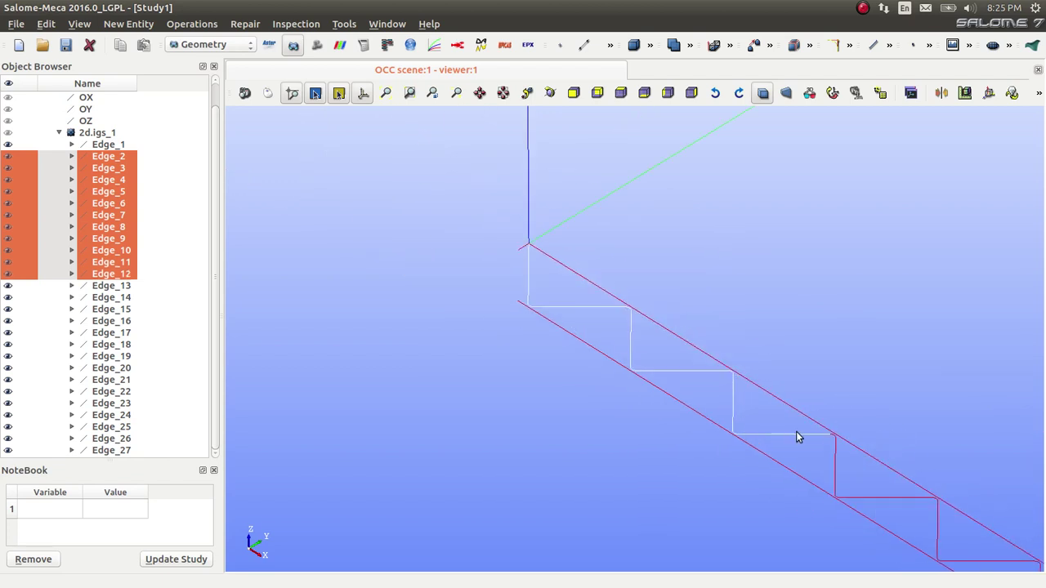
{"action": "scroll", "coordinate": [859, 464], "scroll_direction": "up", "scroll_amount": 6}
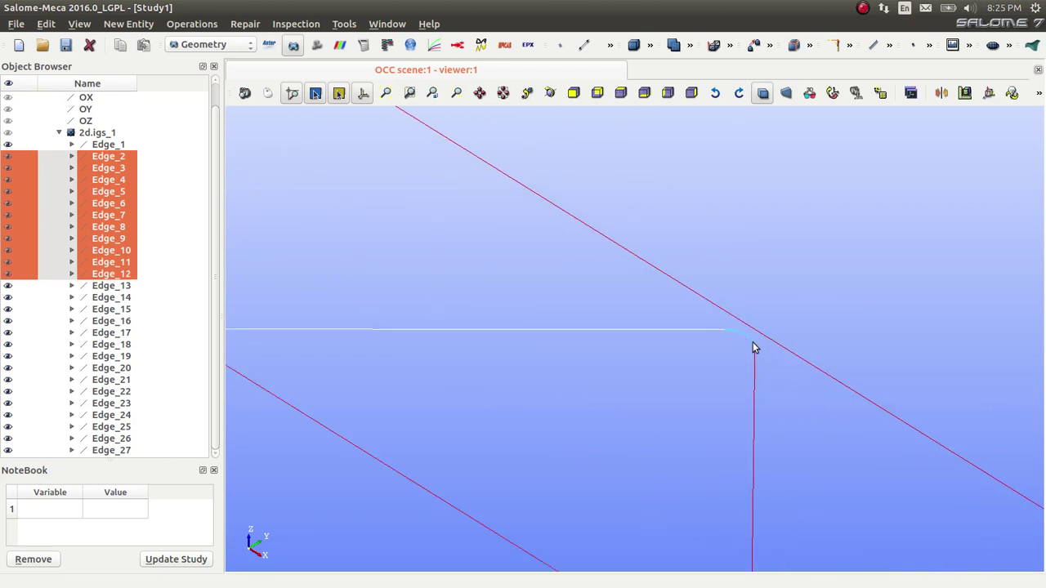
{"action": "left_click", "coordinate": [752, 343], "text": "shift"}
{"action": "left_click", "coordinate": [753, 367], "text": "shift"}
{"action": "scroll", "coordinate": [752, 367], "scroll_direction": "down", "scroll_amount": 1}
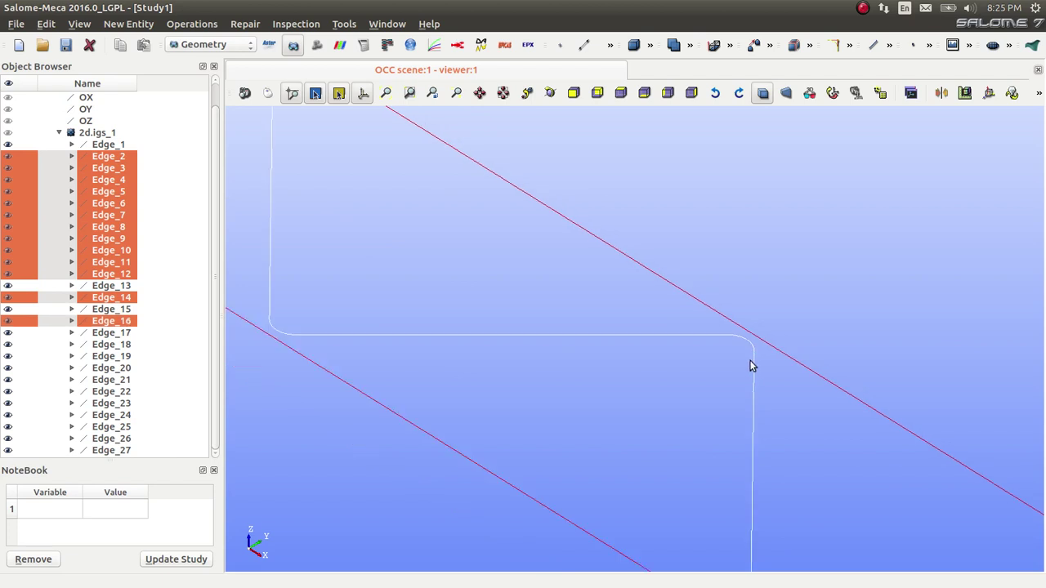
{"action": "scroll", "coordinate": [752, 367], "scroll_direction": "down", "scroll_amount": 2}
{"action": "scroll", "coordinate": [795, 420], "scroll_direction": "up", "scroll_amount": 4}
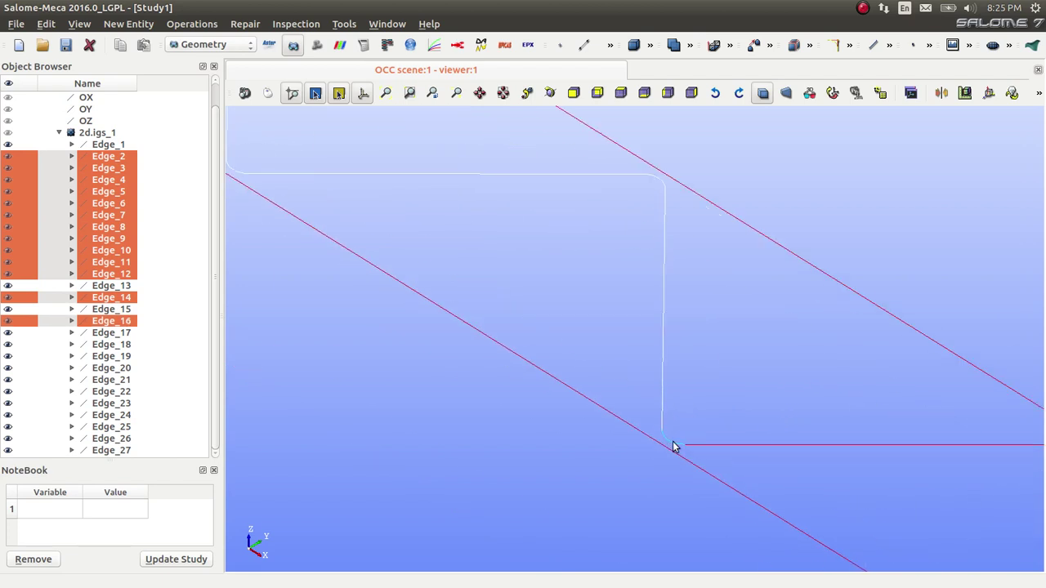
{"action": "left_click", "coordinate": [676, 445], "text": "shift"}
{"action": "left_click", "coordinate": [713, 445], "text": "shift"}
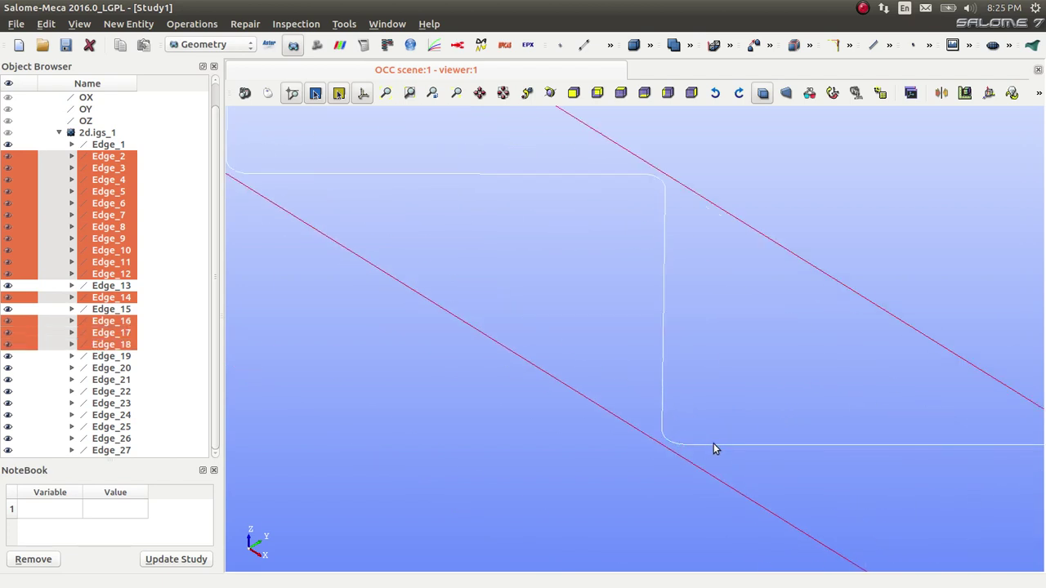
Add the following web bends and straight members, Edge_19 through Edge_22, to the selection.
{"action": "scroll", "coordinate": [713, 445], "scroll_direction": "down", "scroll_amount": 3}
{"action": "scroll", "coordinate": [819, 417], "scroll_direction": "up", "scroll_amount": 4}
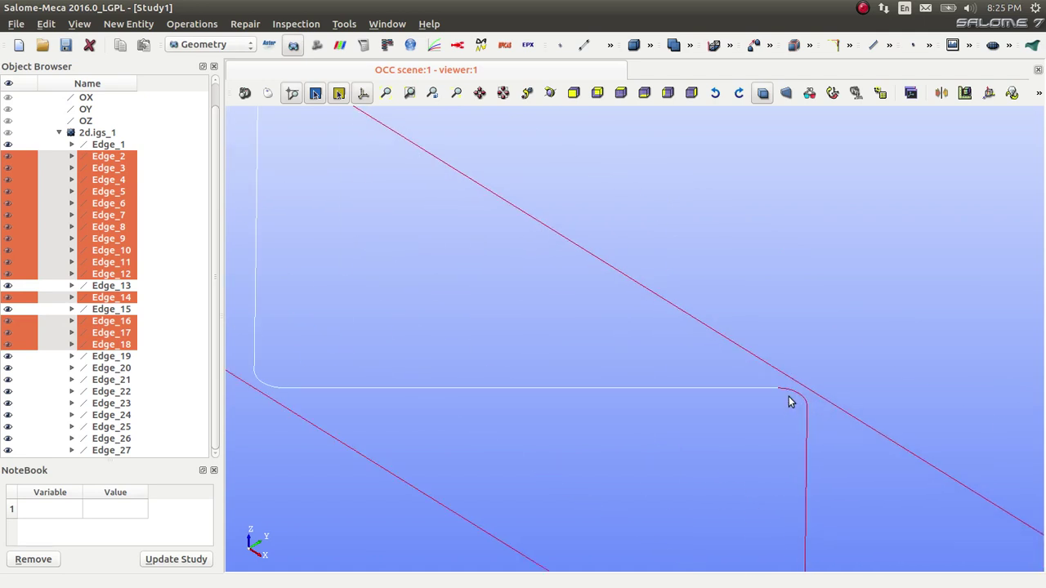
{"action": "left_click", "coordinate": [799, 415], "text": "shift"}
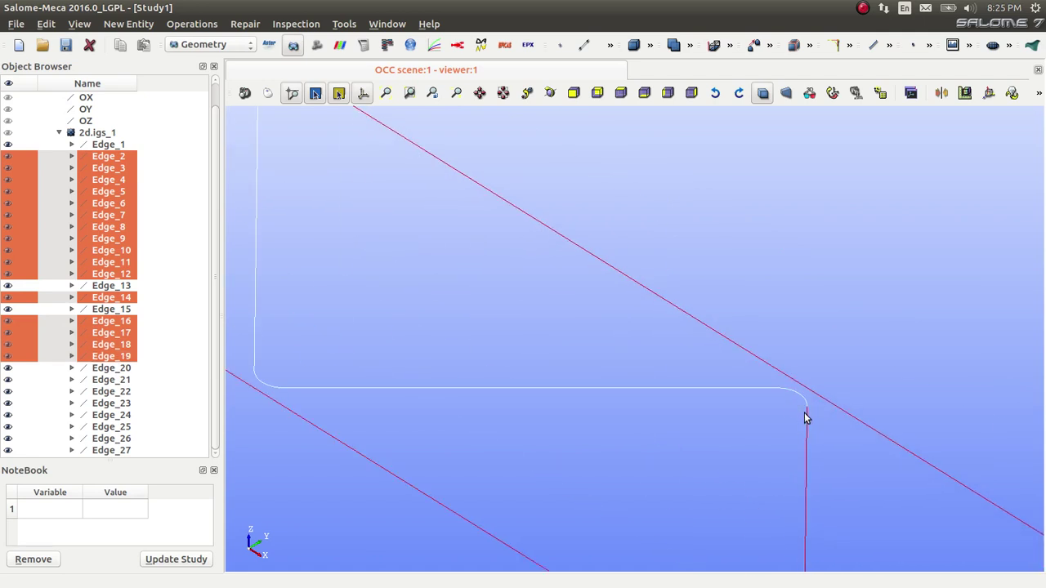
{"action": "left_click", "coordinate": [806, 421], "text": "shift"}
{"action": "scroll", "coordinate": [782, 397], "scroll_direction": "down", "scroll_amount": 3}
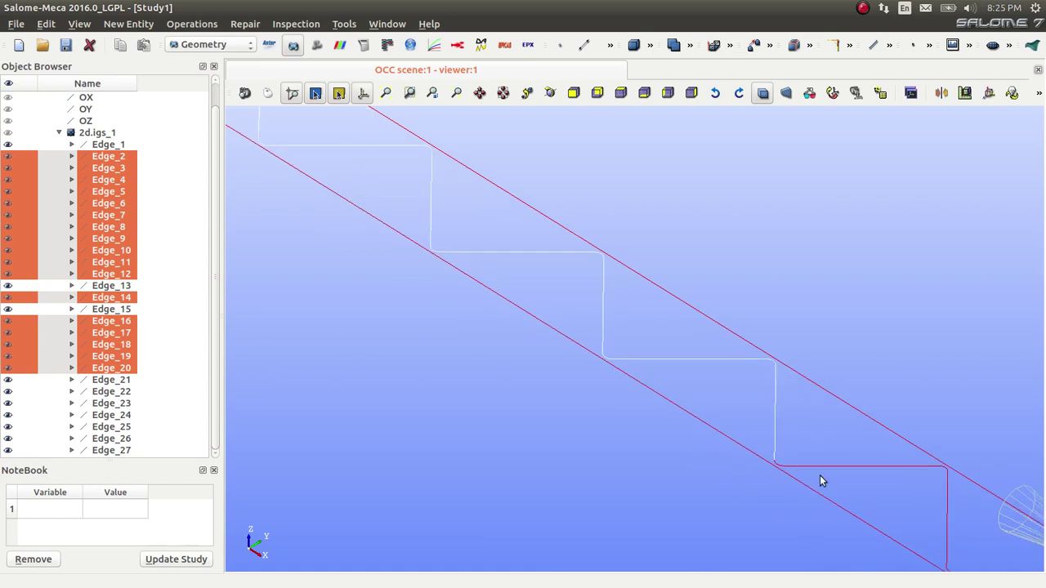
{"action": "scroll", "coordinate": [819, 476], "scroll_direction": "up", "scroll_amount": 4}
{"action": "left_click", "coordinate": [692, 451], "text": "shift"}
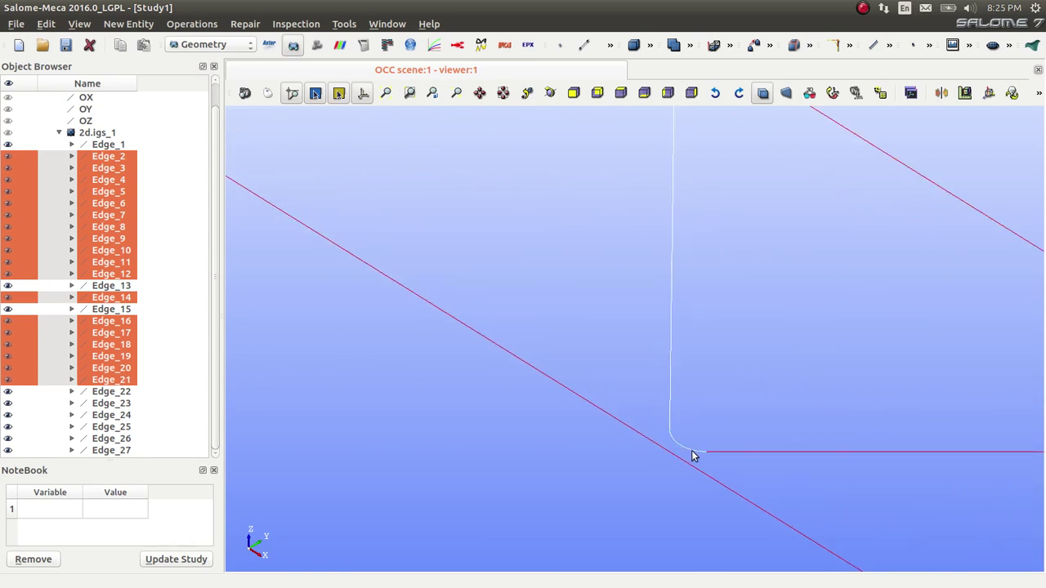
{"action": "left_click", "coordinate": [732, 450], "text": "shift"}
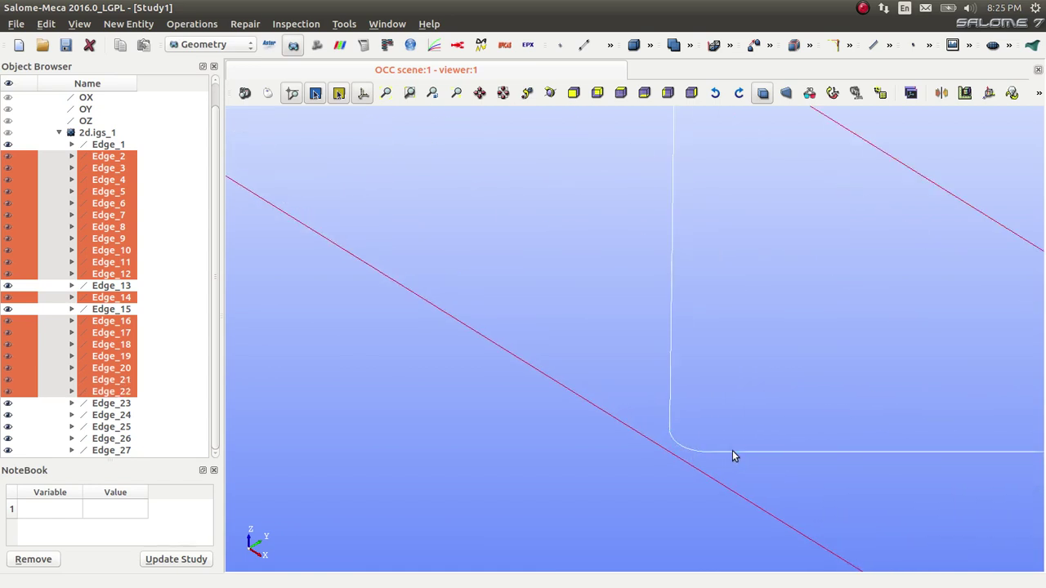
Complete the web selection with the last bends and members at the far end, Edge_23 through Edge_26.
{"action": "scroll", "coordinate": [733, 449], "scroll_direction": "down", "scroll_amount": 2}
{"action": "scroll", "coordinate": [733, 449], "scroll_direction": "down", "scroll_amount": 2}
{"action": "scroll", "coordinate": [943, 450], "scroll_direction": "up", "scroll_amount": 5}
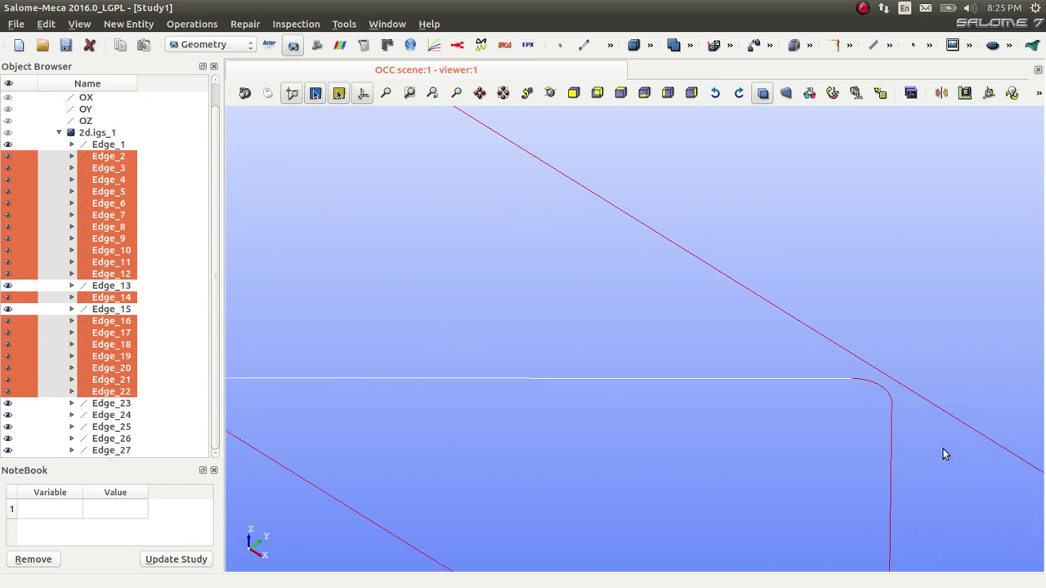
{"action": "left_click", "coordinate": [885, 394], "text": "shift"}
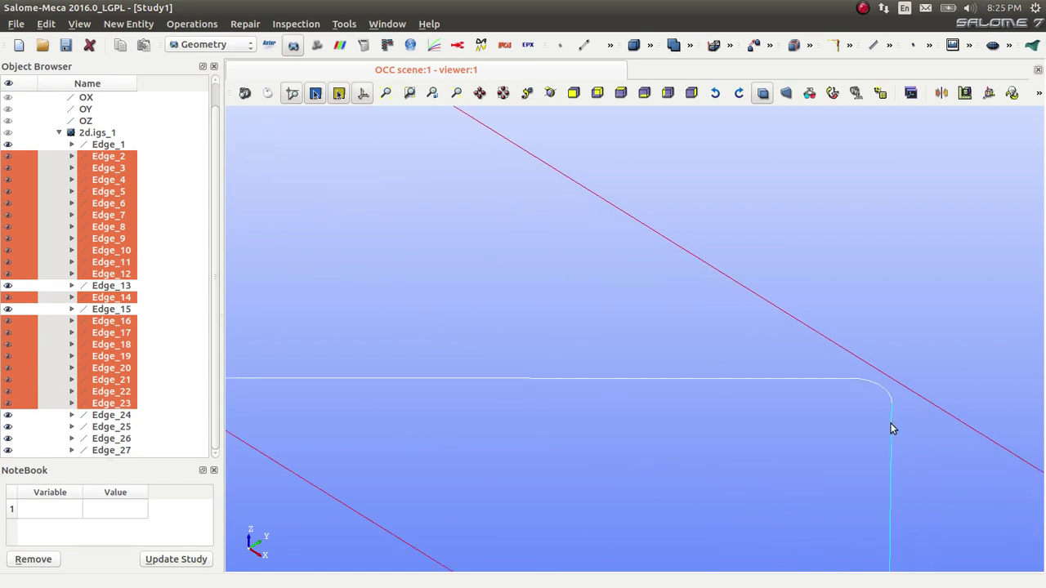
{"action": "left_click", "coordinate": [891, 424], "text": "shift"}
{"action": "scroll", "coordinate": [889, 417], "scroll_direction": "down", "scroll_amount": 5}
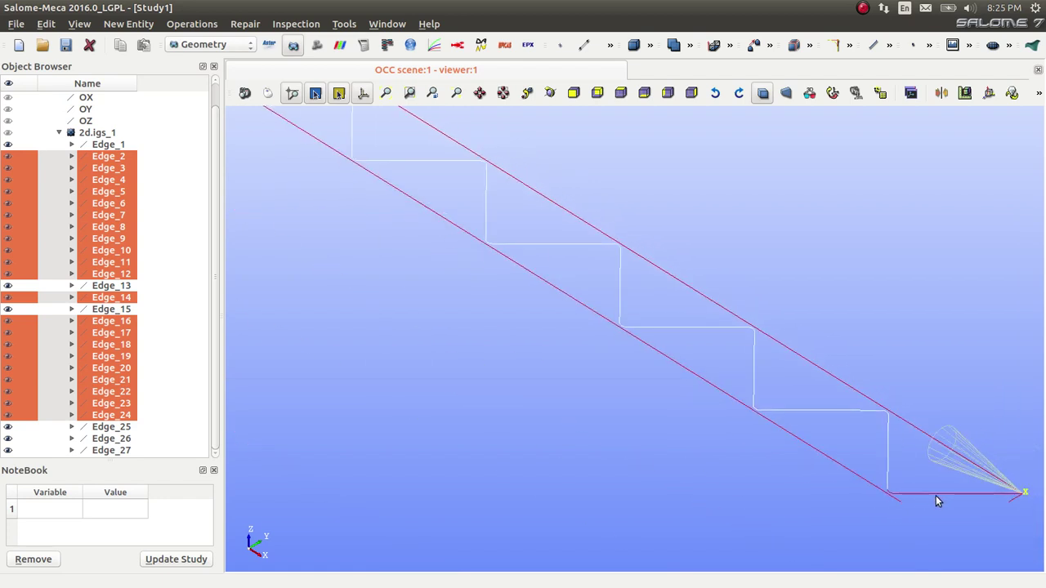
{"action": "scroll", "coordinate": [899, 490], "scroll_direction": "up", "scroll_amount": 5}
{"action": "left_click", "coordinate": [781, 495], "text": "shift"}
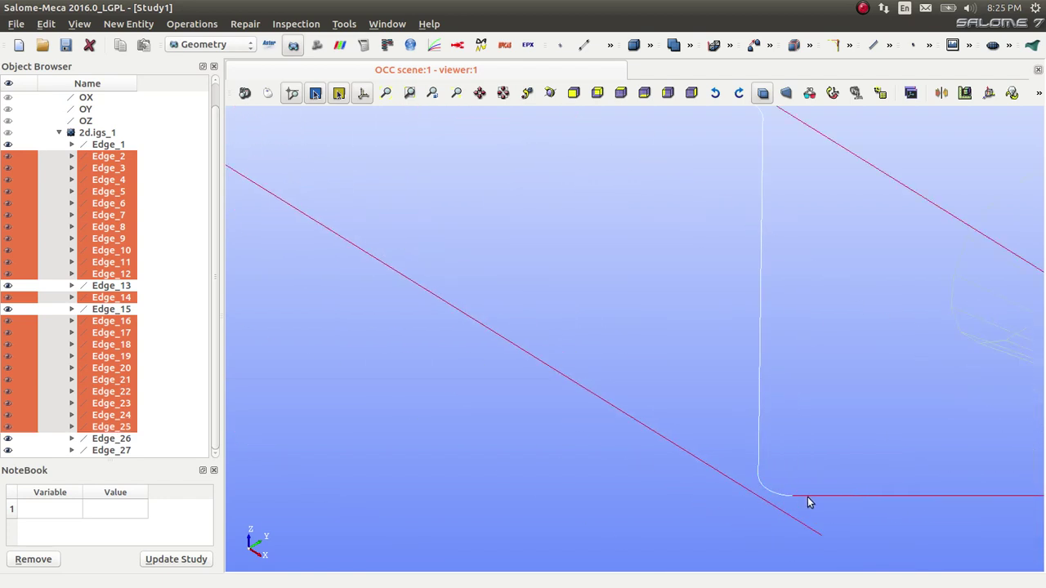
{"action": "left_click", "coordinate": [811, 494], "text": "shift"}
Build a wire from the selected web edges Edge_2 to Edge_12, Edge_14 and Edge_16 to Edge_26.
{"action": "scroll", "coordinate": [779, 488], "scroll_direction": "down", "scroll_amount": 3}
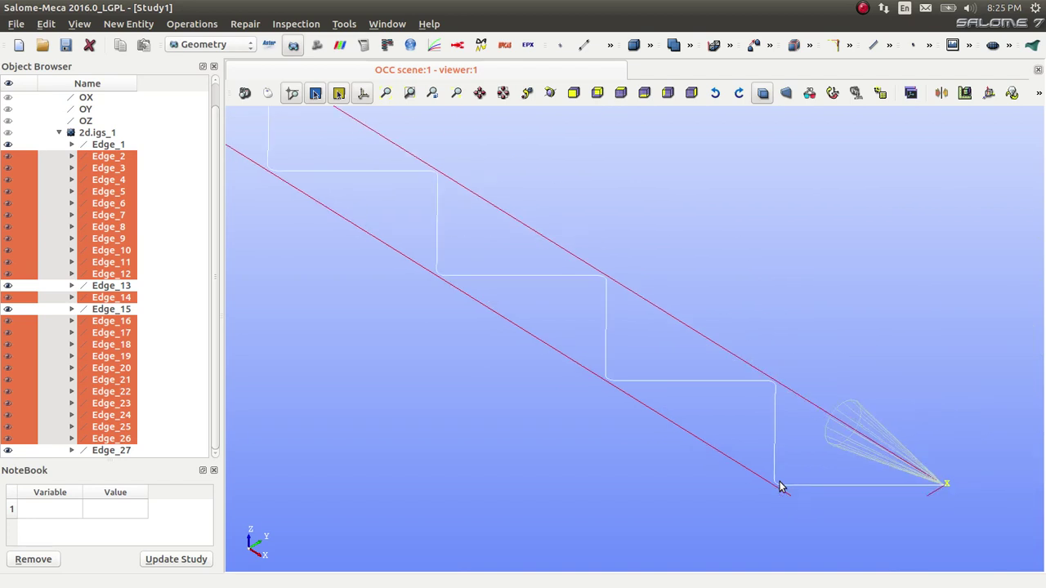
{"action": "scroll", "coordinate": [774, 477], "scroll_direction": "down", "scroll_amount": 4}
{"action": "scroll", "coordinate": [582, 381], "scroll_direction": "up", "scroll_amount": 1}
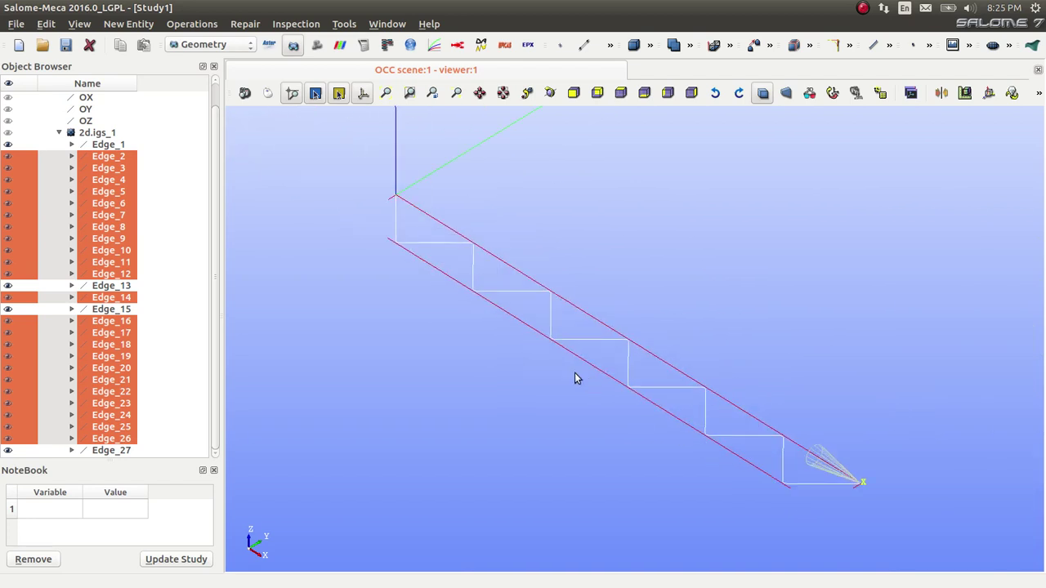
{"action": "left_click", "coordinate": [128, 24]}
{"action": "mouse_move", "coordinate": [148, 165]}
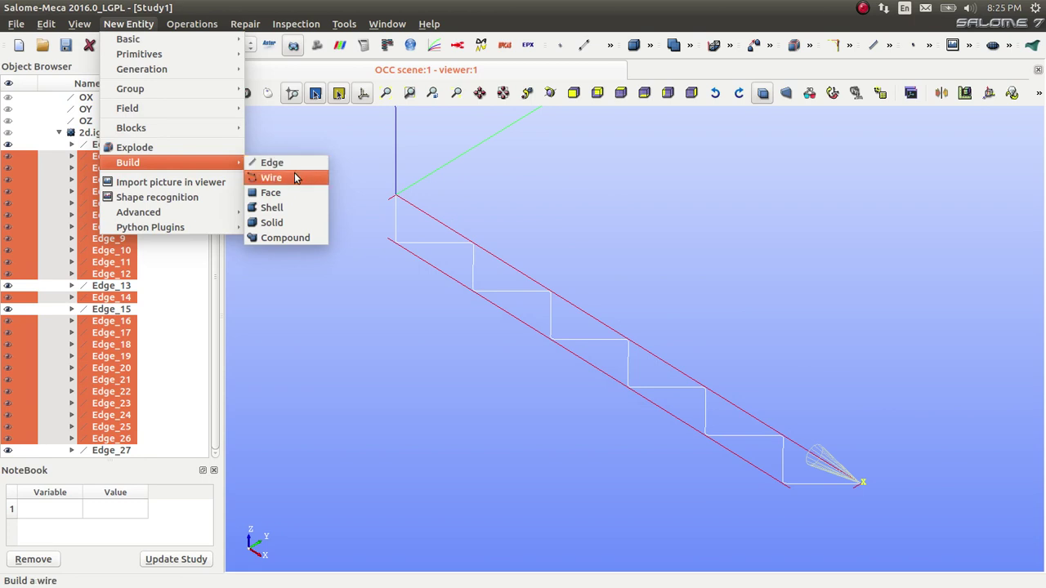
{"action": "left_click", "coordinate": [294, 175]}
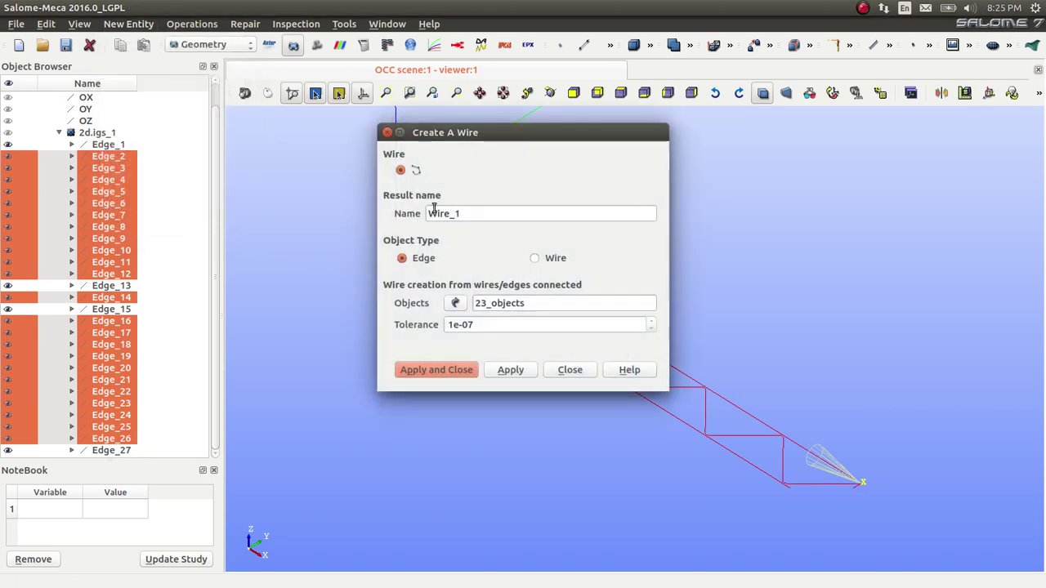
{"action": "left_click", "coordinate": [451, 369]}
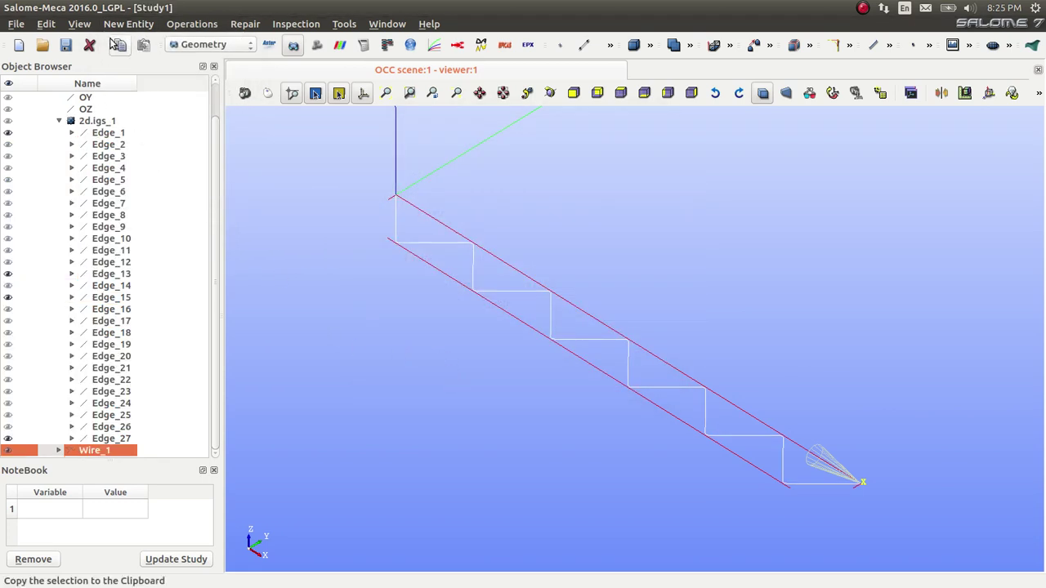
Start an extrusion of Wire_1 defined by a base shape and a DX DY DZ vector.
{"action": "left_click", "coordinate": [128, 23]}
{"action": "mouse_move", "coordinate": [127, 68]}
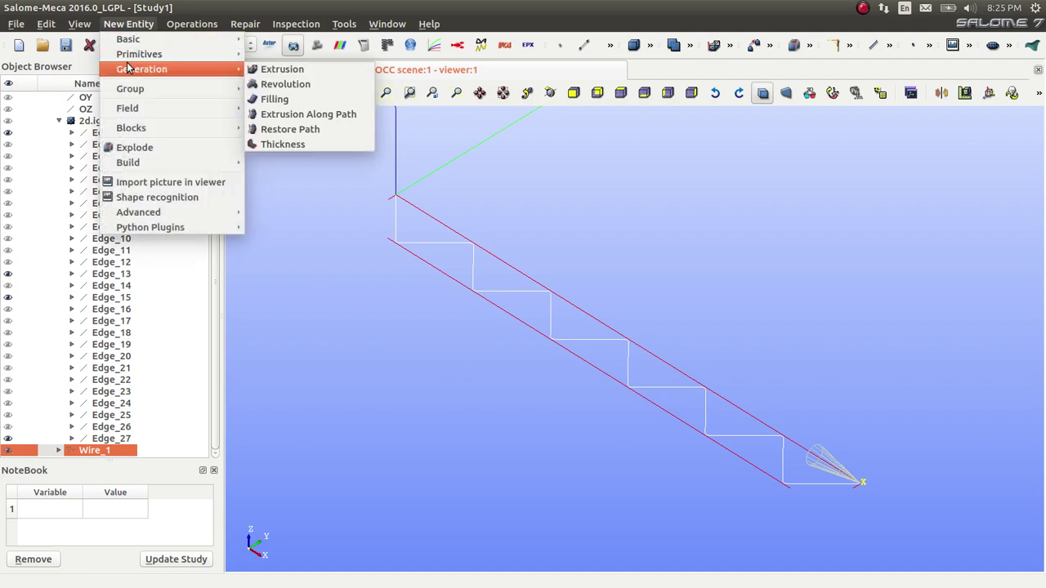
{"action": "left_click", "coordinate": [290, 72]}
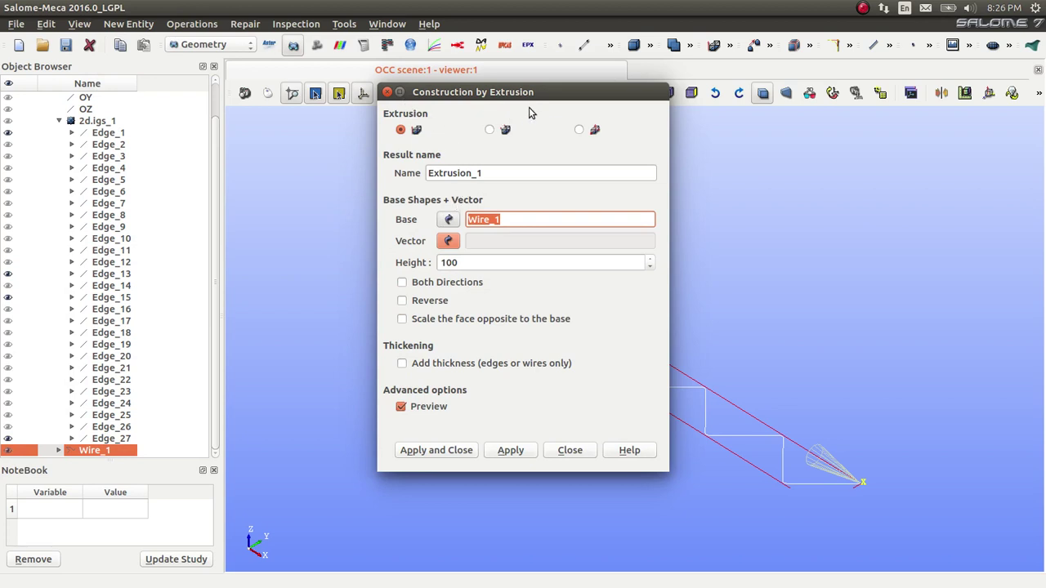
{"action": "left_click_drag", "start_coordinate": [563, 97], "coordinate": [457, 103]}
{"action": "left_click", "coordinate": [382, 136]}
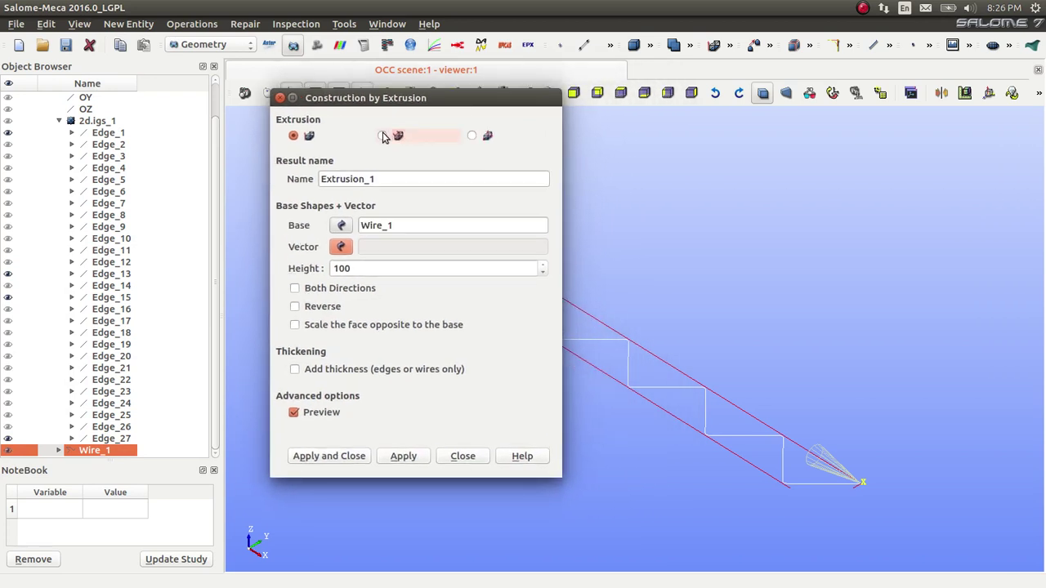
{"action": "left_click", "coordinate": [472, 137]}
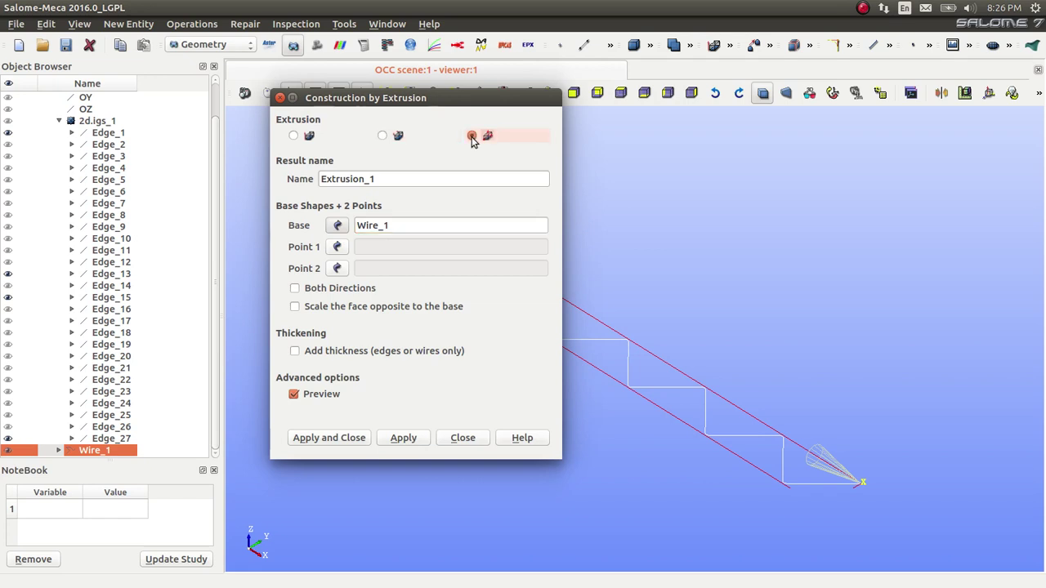
{"action": "scroll", "coordinate": [739, 368], "scroll_direction": "down", "scroll_amount": 2}
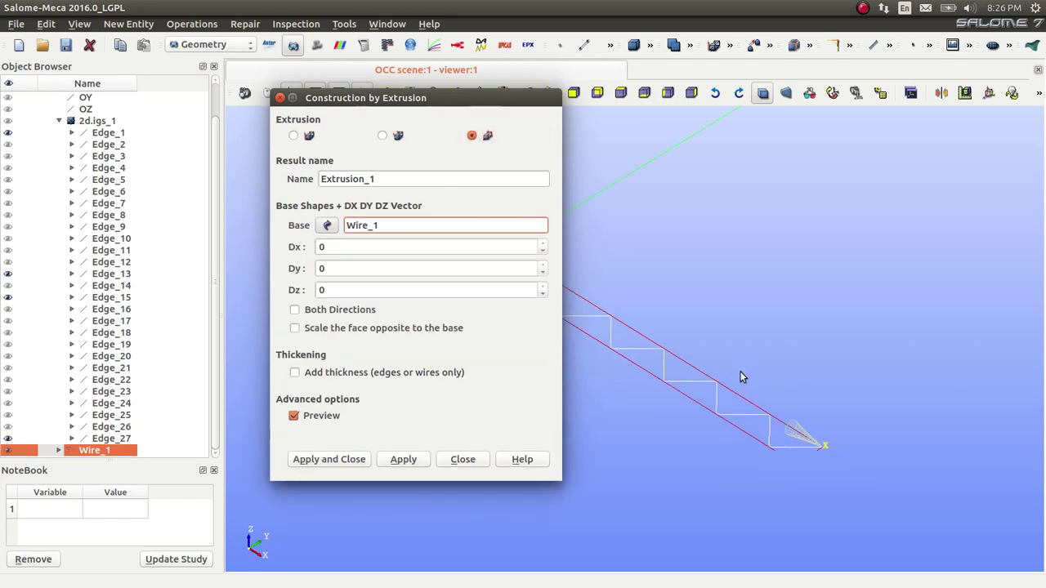
Set the extrusion's Dz to 1 and extrude in both directions, checking the preview along the web.
{"action": "double_click", "coordinate": [329, 289]}
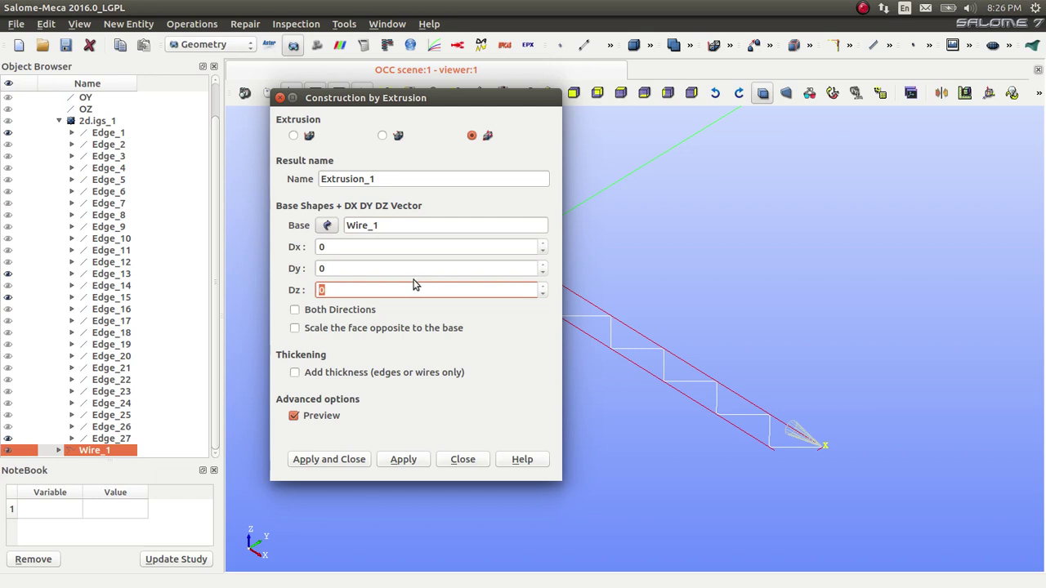
{"action": "type", "text": "1"}
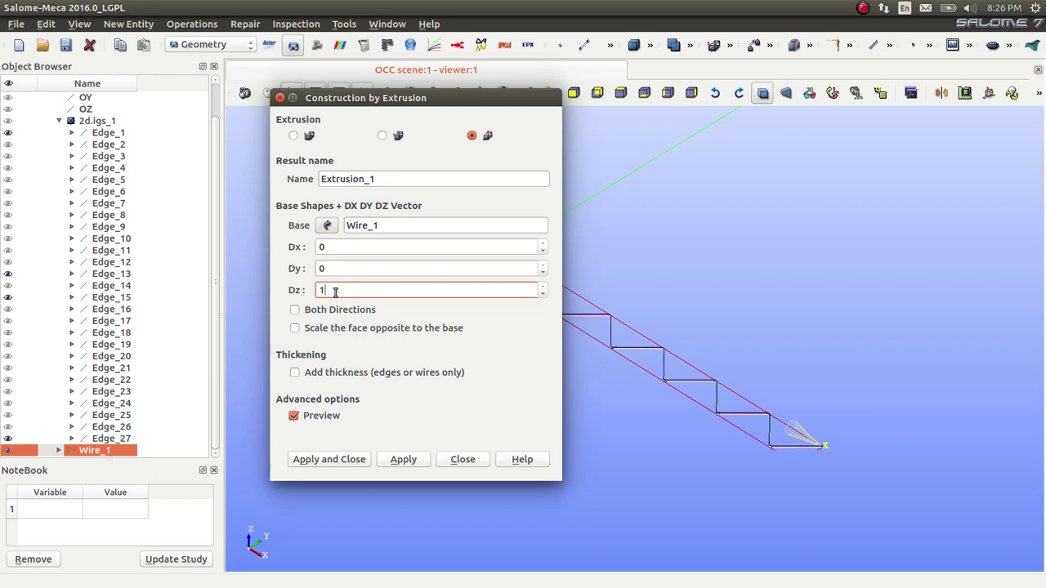
{"action": "left_click", "coordinate": [294, 309]}
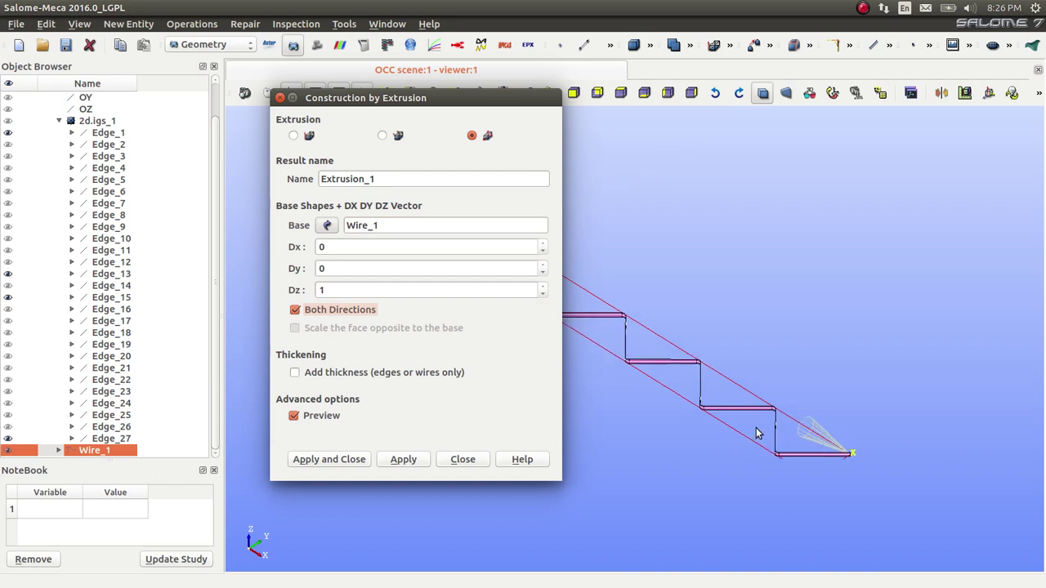
{"action": "right_click_drag", "start_coordinate": [756, 433], "coordinate": [737, 396], "text": "ctrl"}
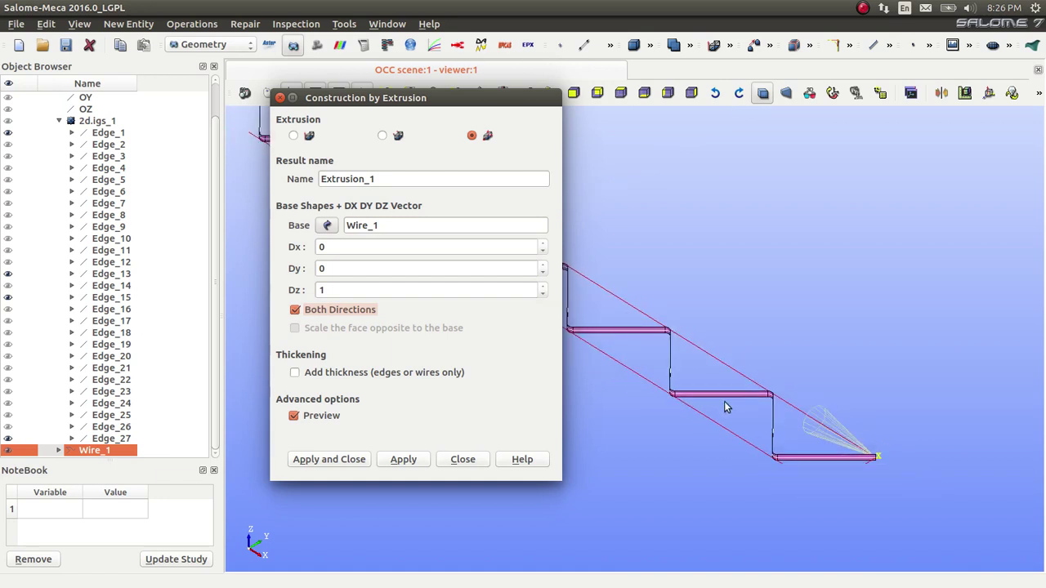
{"action": "scroll", "coordinate": [725, 406], "scroll_direction": "up", "scroll_amount": 2}
{"action": "scroll", "coordinate": [722, 405], "scroll_direction": "down", "scroll_amount": 4}
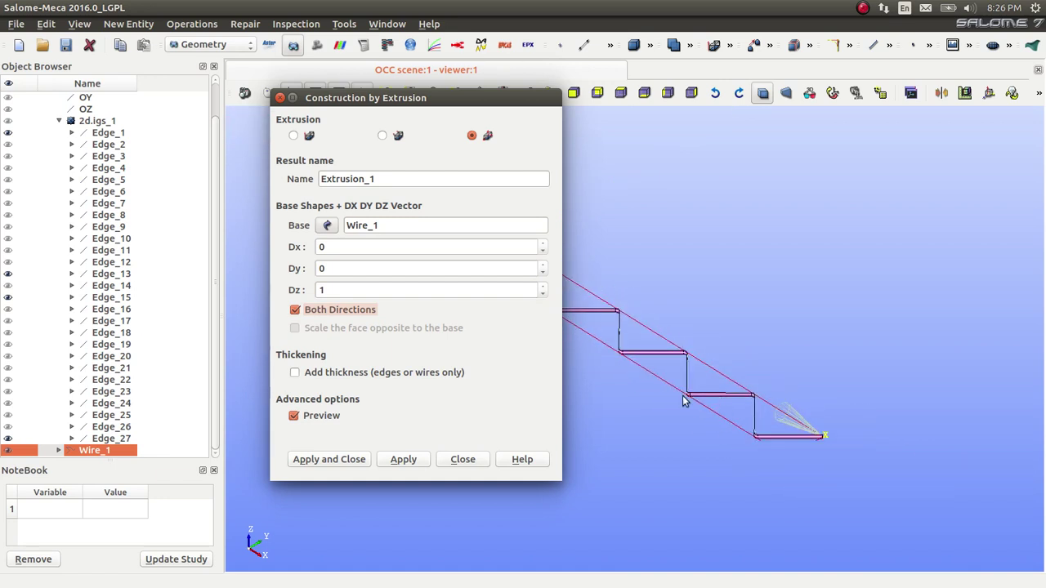
{"action": "scroll", "coordinate": [685, 400], "scroll_direction": "up", "scroll_amount": 3}
{"action": "scroll", "coordinate": [805, 402], "scroll_direction": "up", "scroll_amount": 1}
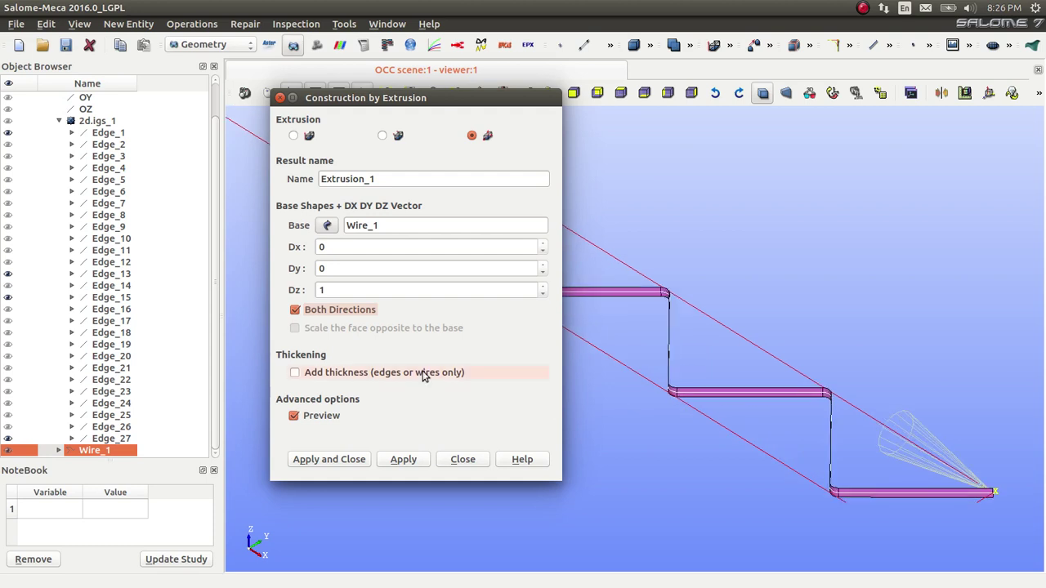
Set the extrusion's Dz to 0.75 and check the preview at an upper web bend.
{"action": "left_click_drag", "start_coordinate": [329, 290], "coordinate": [315, 290]}
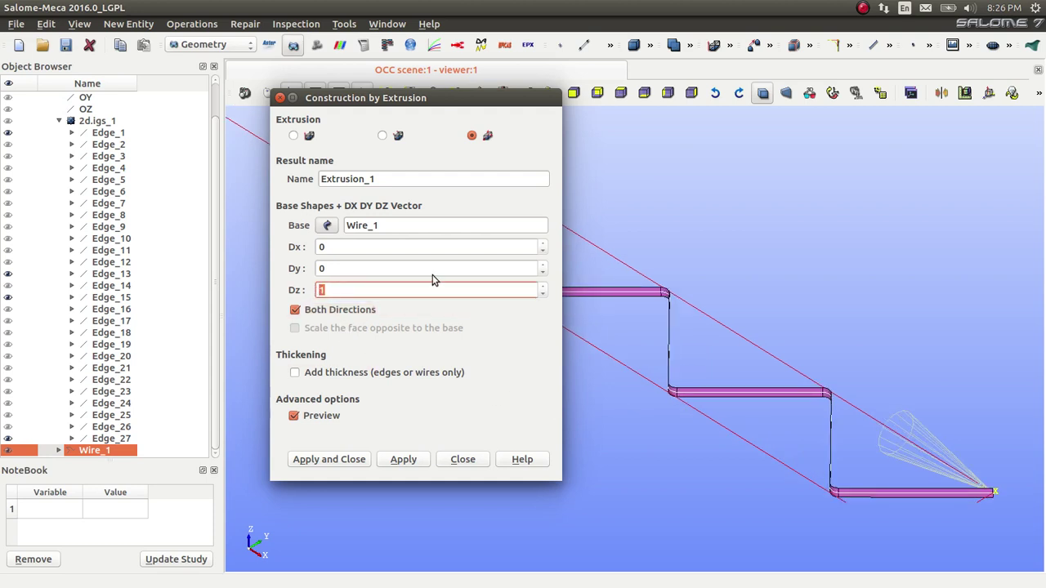
{"action": "type", "text": "0.75"}
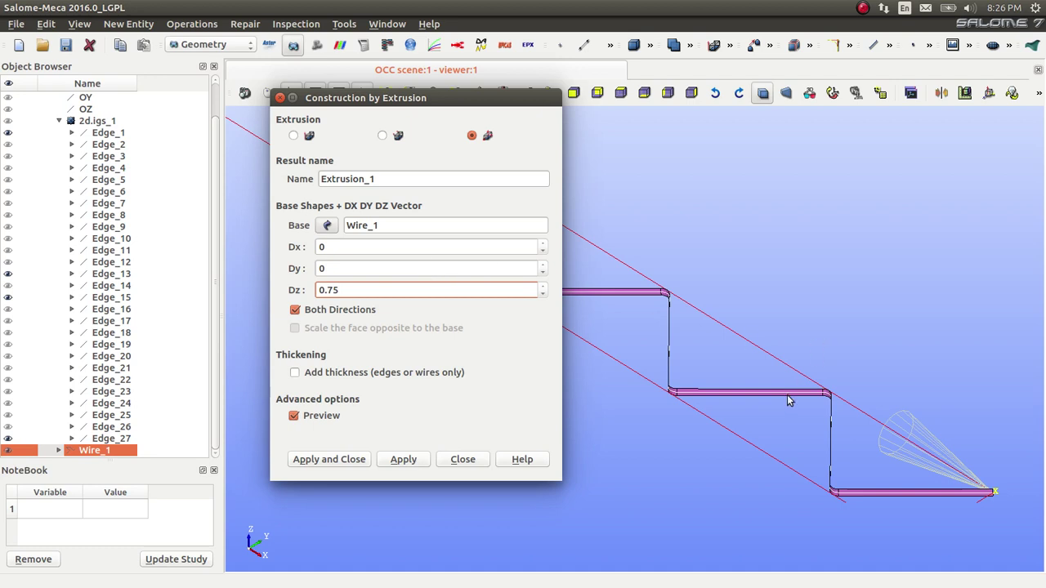
{"action": "scroll", "coordinate": [784, 408], "scroll_direction": "up", "scroll_amount": 3}
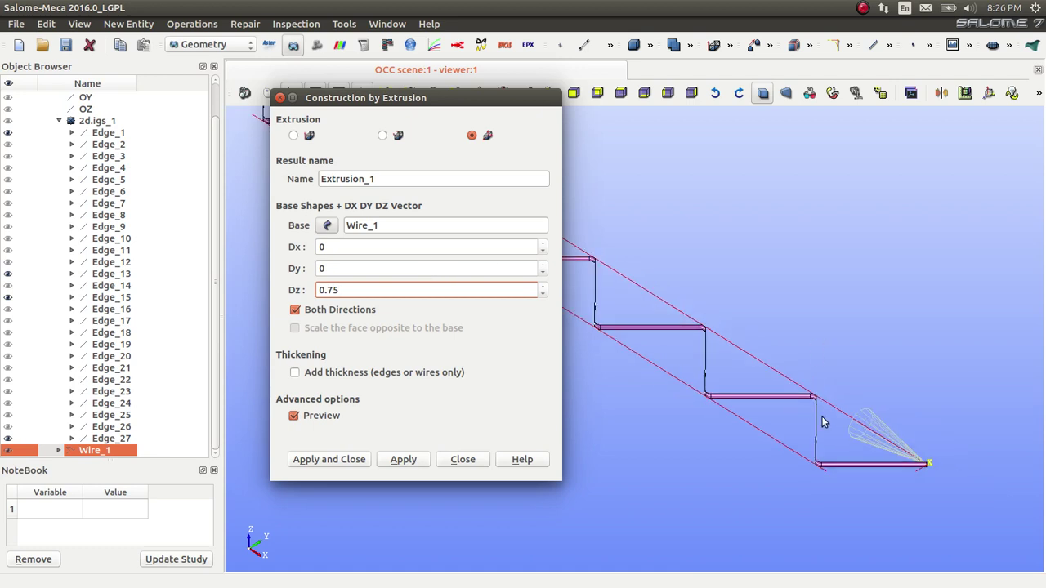
{"action": "scroll", "coordinate": [823, 406], "scroll_direction": "up", "scroll_amount": 1}
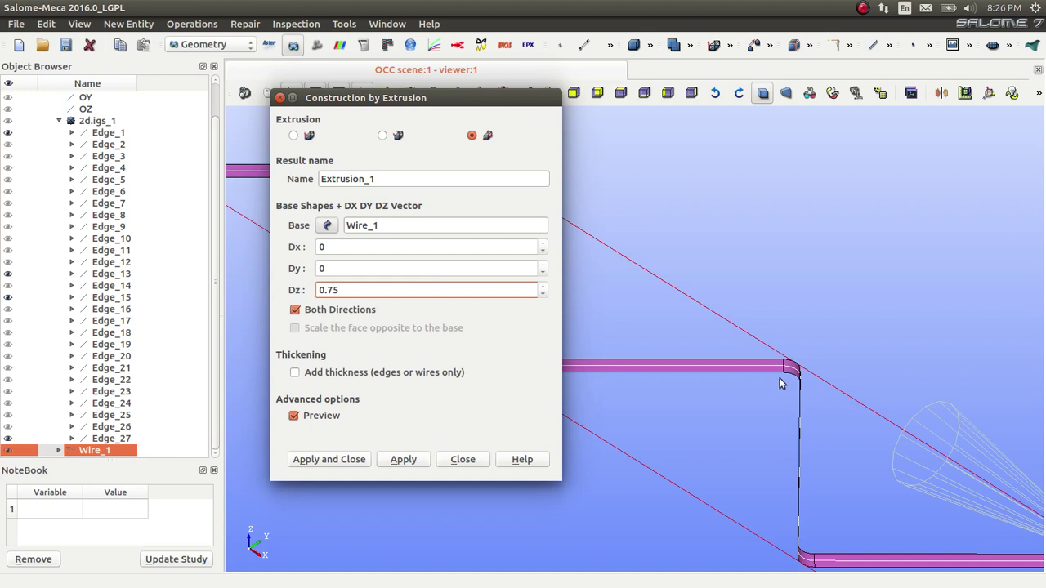
{"action": "scroll", "coordinate": [781, 382], "scroll_direction": "up", "scroll_amount": 1}
{"action": "scroll", "coordinate": [781, 375], "scroll_direction": "up", "scroll_amount": 1}
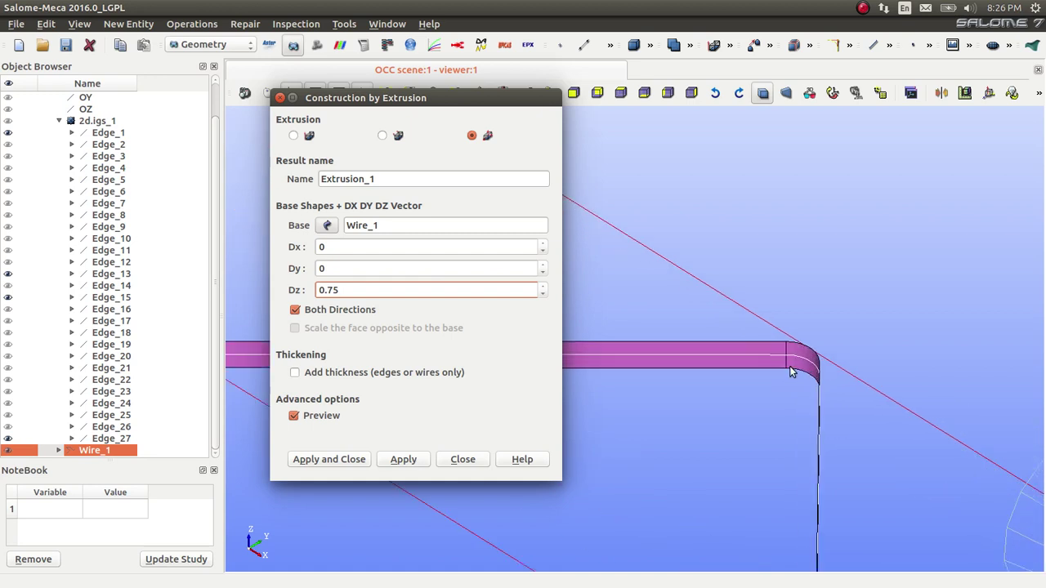
Set Dz to 0.5 and create the two-directional extrusion of Wire_1.
{"action": "left_click_drag", "start_coordinate": [539, 96], "coordinate": [380, 116]}
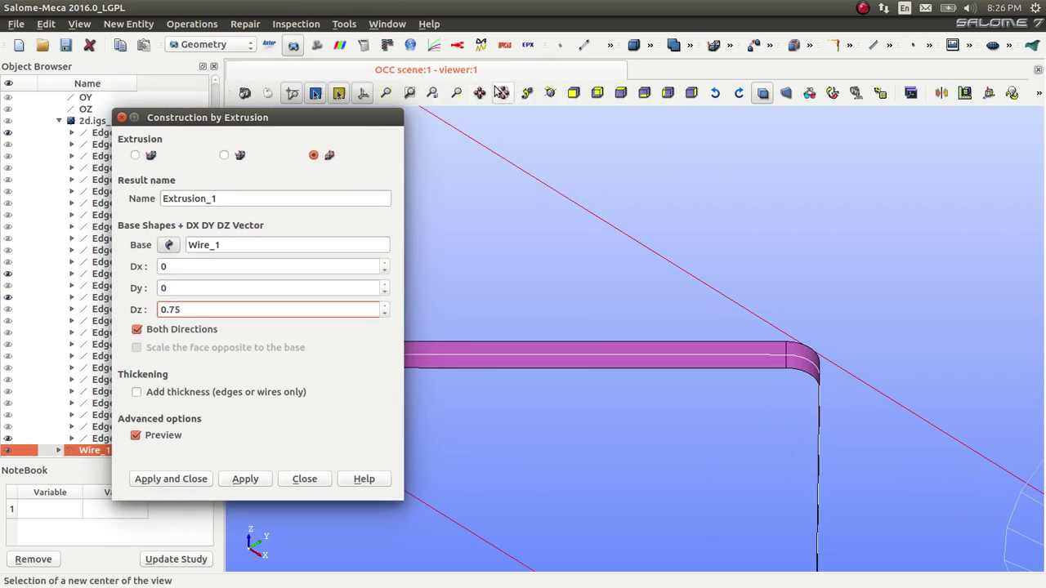
{"action": "left_click", "coordinate": [550, 93]}
{"action": "left_click_drag", "start_coordinate": [657, 278], "coordinate": [847, 313]}
{"action": "scroll", "coordinate": [846, 313], "scroll_direction": "up", "scroll_amount": 3}
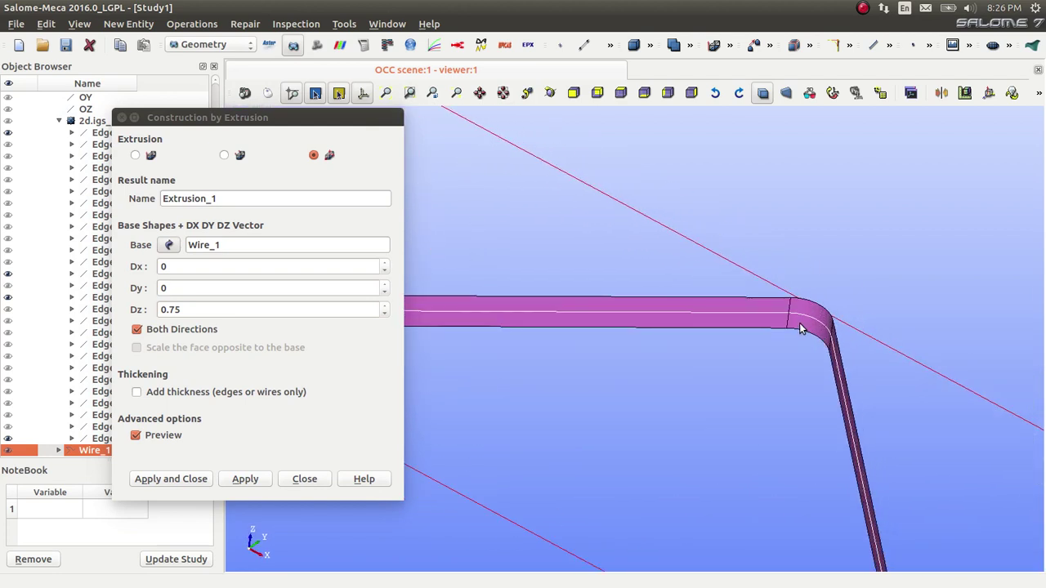
{"action": "left_click", "coordinate": [550, 94]}
{"action": "left_click_drag", "start_coordinate": [710, 229], "coordinate": [726, 362]}
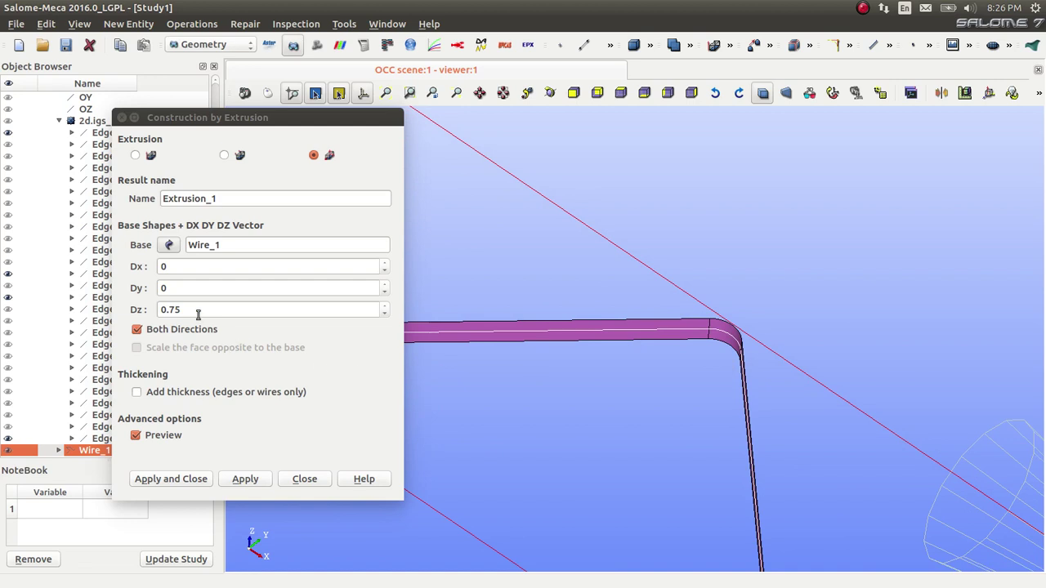
{"action": "left_click", "coordinate": [137, 309]}
{"action": "type", "text": "0.5"}
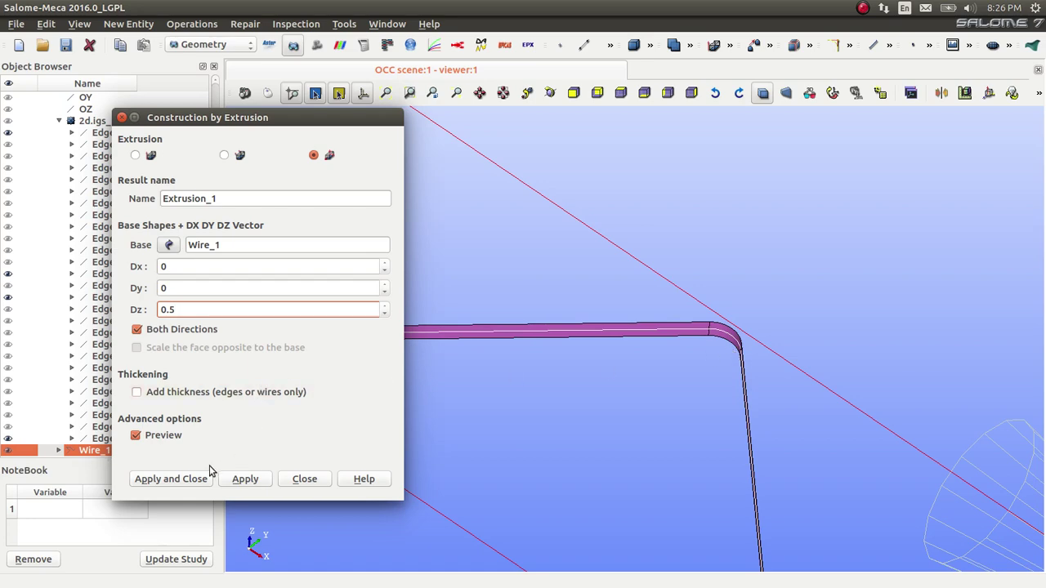
{"action": "left_click", "coordinate": [171, 478]}
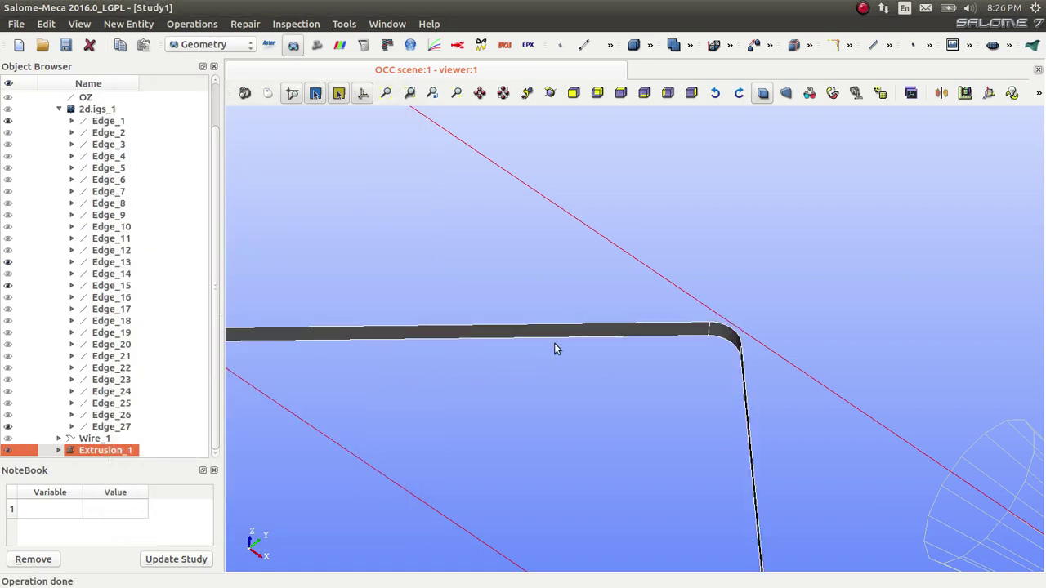
Measure the minimum distance between the two opposite vertices across the extruded strip's width at an upper bend.
{"action": "scroll", "coordinate": [588, 341], "scroll_direction": "down", "scroll_amount": 3}
{"action": "scroll", "coordinate": [637, 340], "scroll_direction": "up", "scroll_amount": 2}
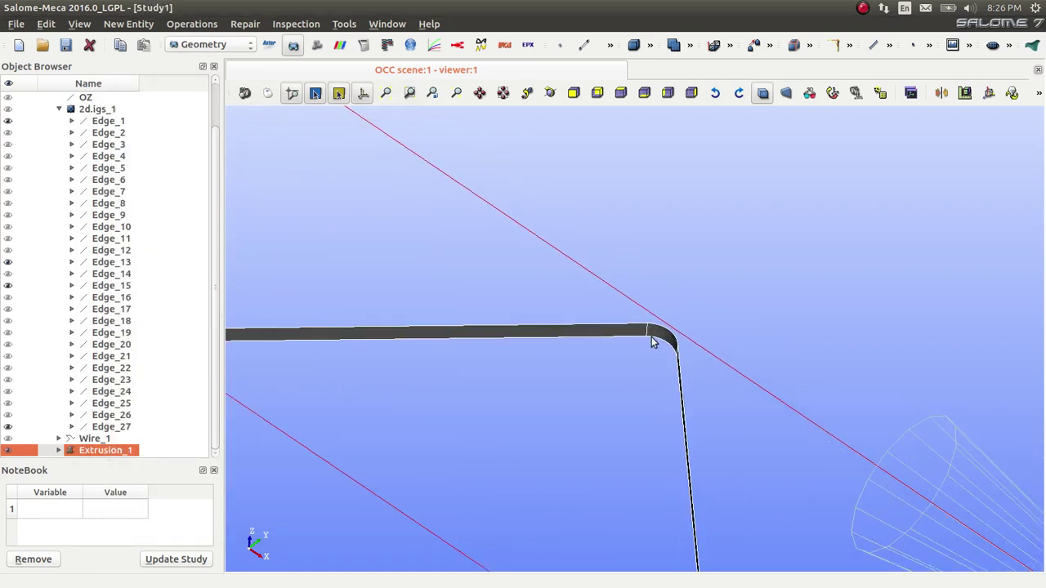
{"action": "scroll", "coordinate": [654, 334], "scroll_direction": "down", "scroll_amount": 4}
{"action": "scroll", "coordinate": [720, 415], "scroll_direction": "up", "scroll_amount": 5}
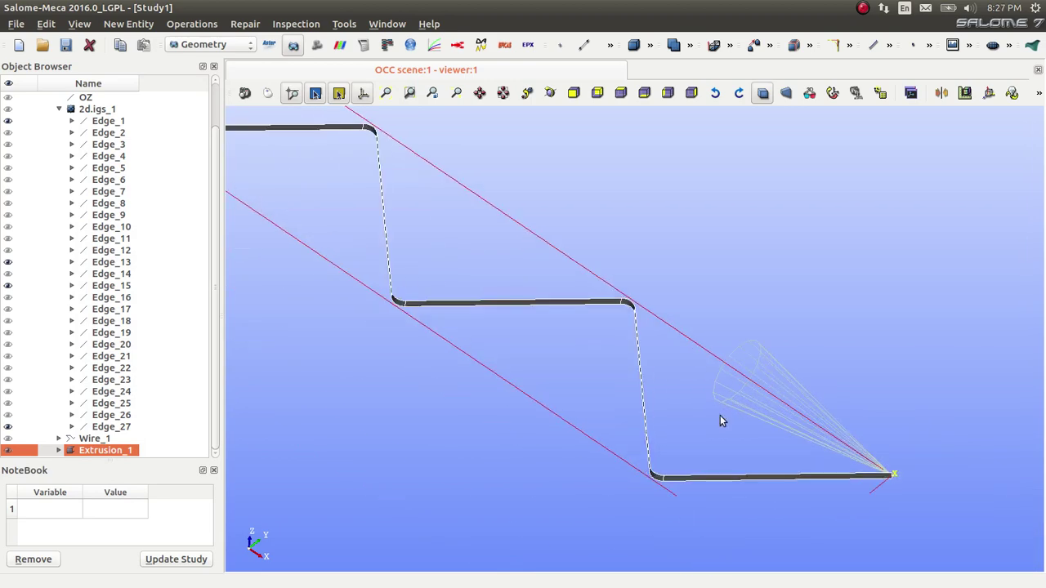
{"action": "left_click", "coordinate": [204, 24]}
{"action": "mouse_move", "coordinate": [237, 30]}
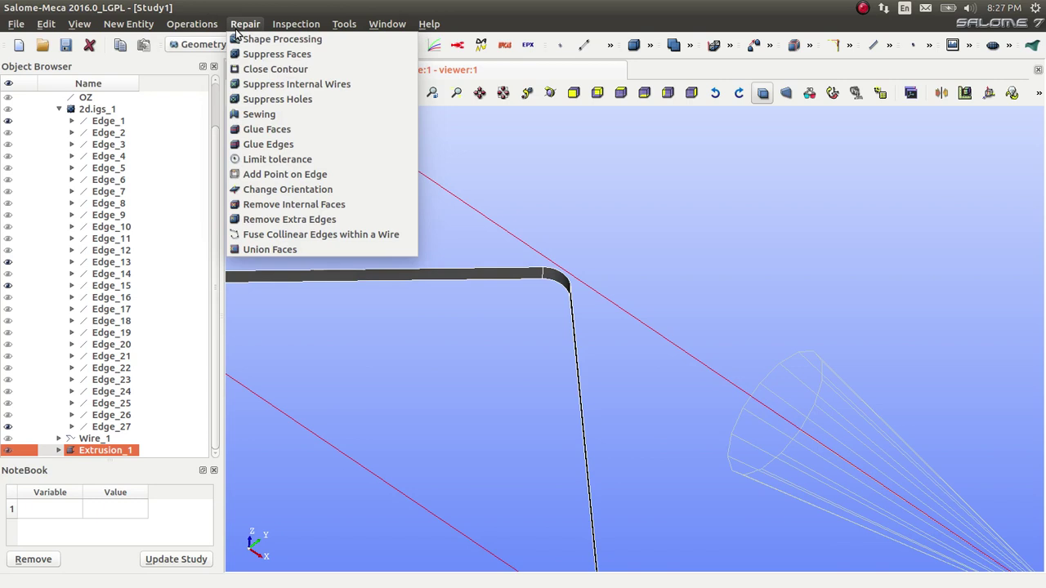
{"action": "mouse_move", "coordinate": [280, 30]}
{"action": "mouse_move", "coordinate": [328, 160]}
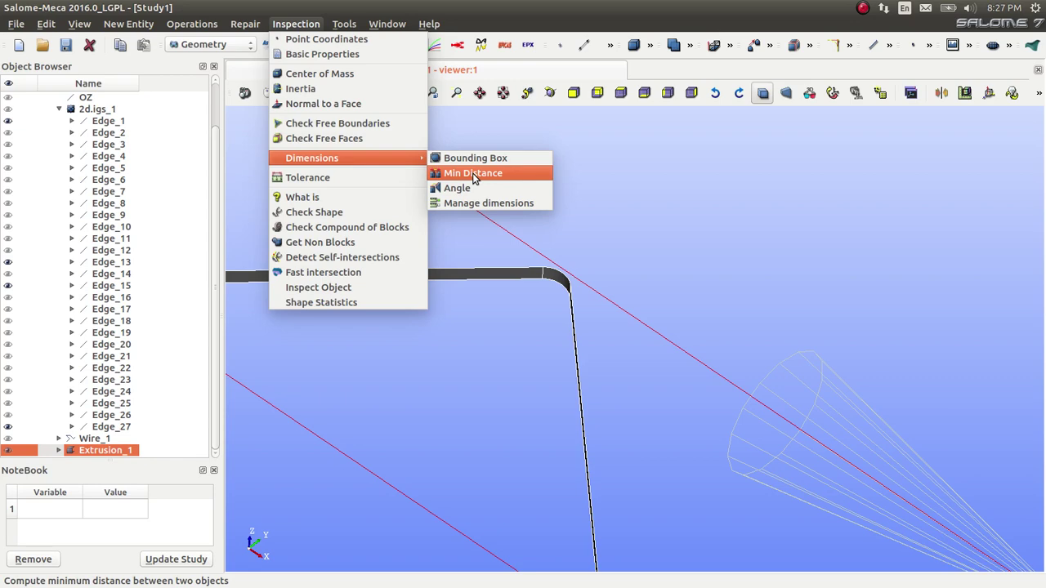
{"action": "left_click", "coordinate": [474, 175]}
{"action": "left_click_drag", "start_coordinate": [530, 128], "coordinate": [813, 159]}
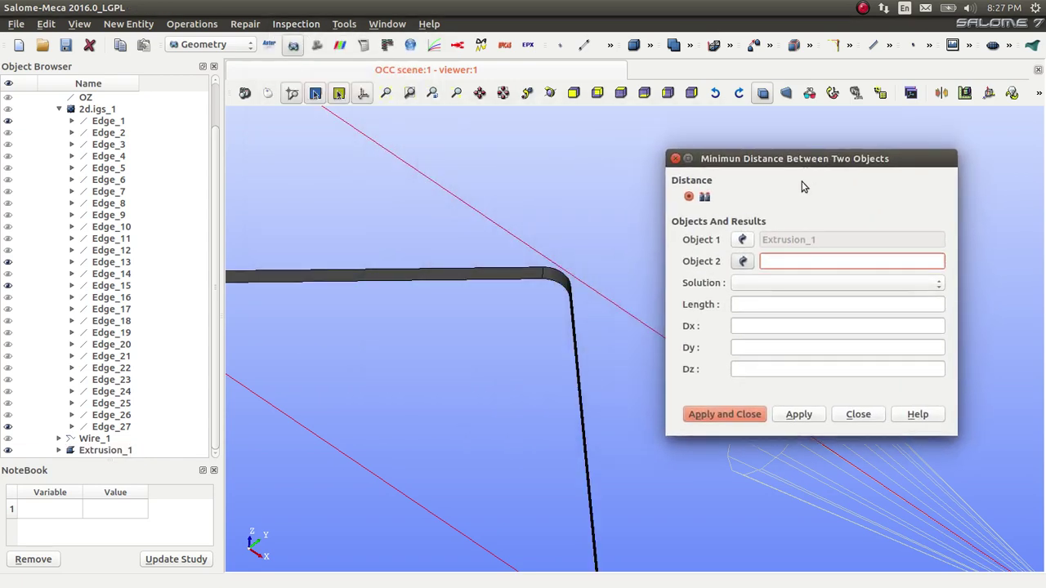
{"action": "left_click", "coordinate": [544, 274]}
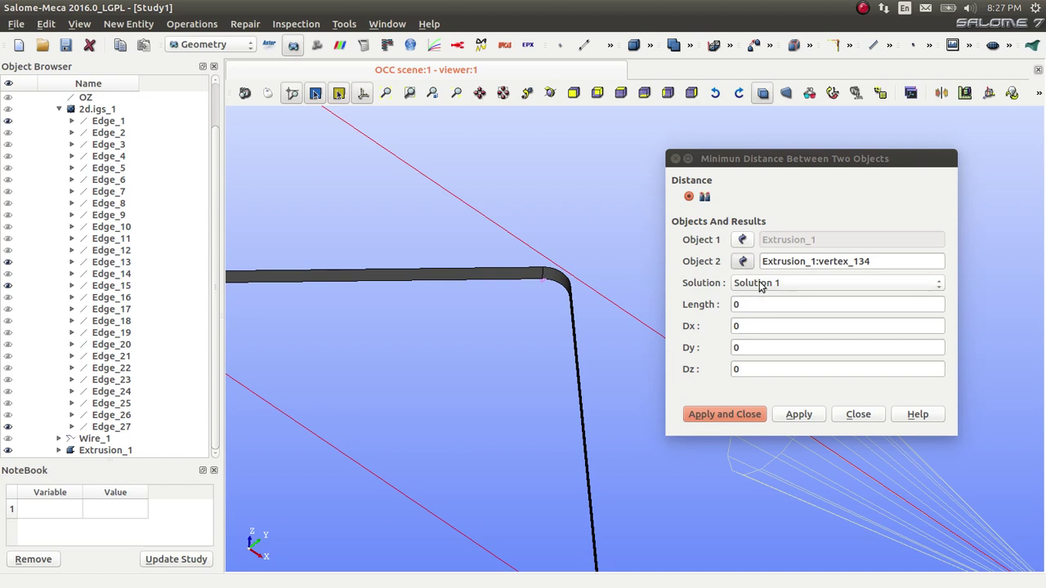
{"action": "left_click", "coordinate": [745, 239]}
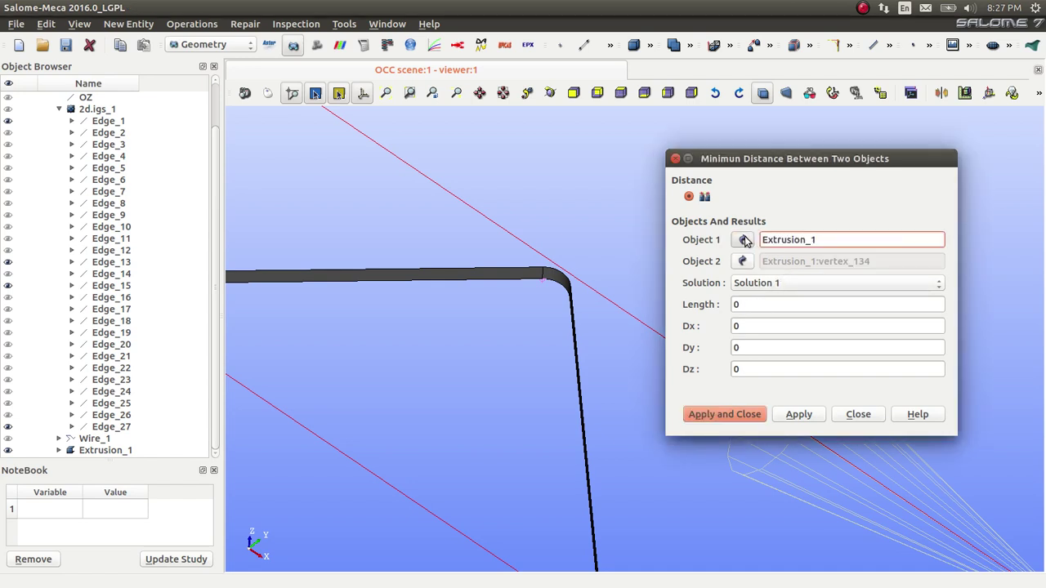
{"action": "left_click", "coordinate": [544, 273]}
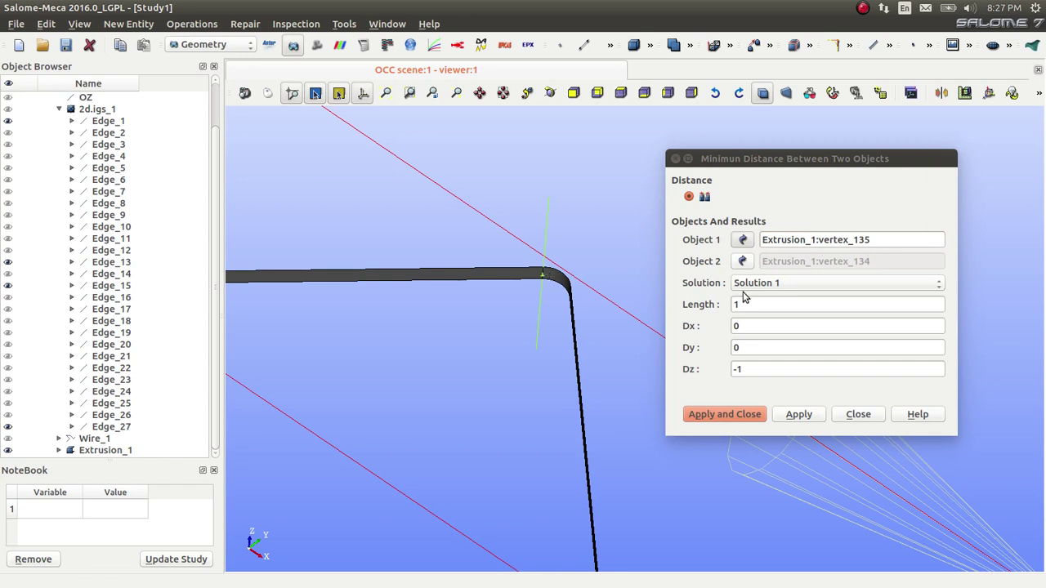
{"action": "left_click", "coordinate": [859, 414]}
Examine the extruded web strip and the remaining chord lines along the whole truss.
{"action": "scroll", "coordinate": [593, 304], "scroll_direction": "down", "scroll_amount": 5}
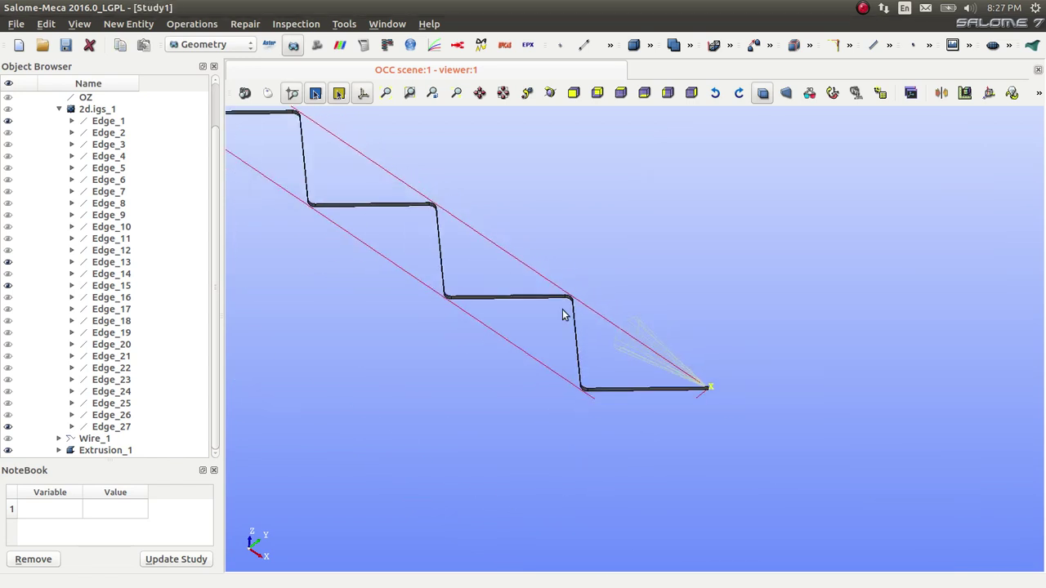
{"action": "scroll", "coordinate": [500, 325], "scroll_direction": "up", "scroll_amount": 2}
{"action": "scroll", "coordinate": [507, 313], "scroll_direction": "down", "scroll_amount": 4}
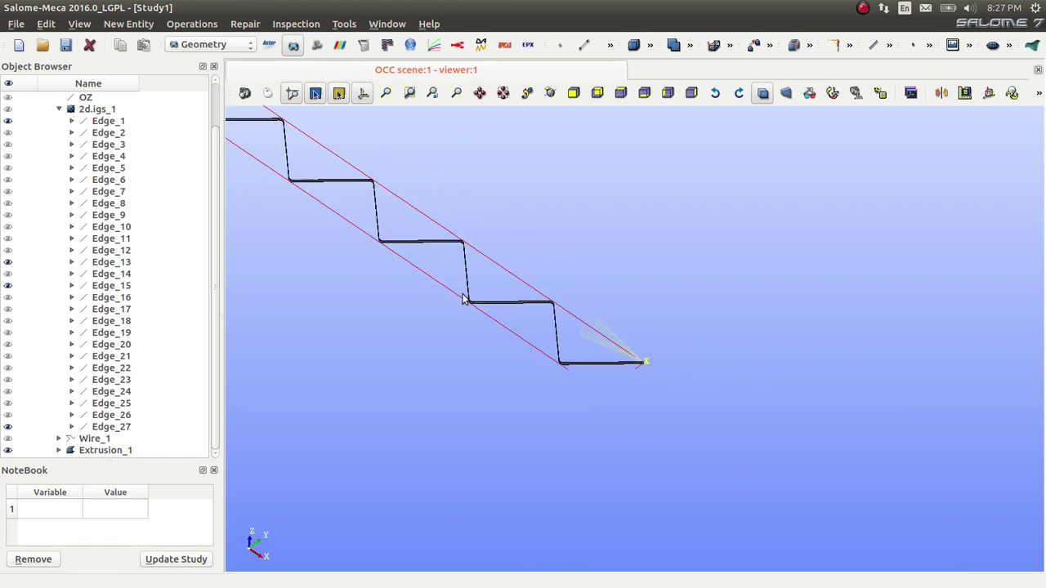
{"action": "scroll", "coordinate": [452, 340], "scroll_direction": "down", "scroll_amount": 2}
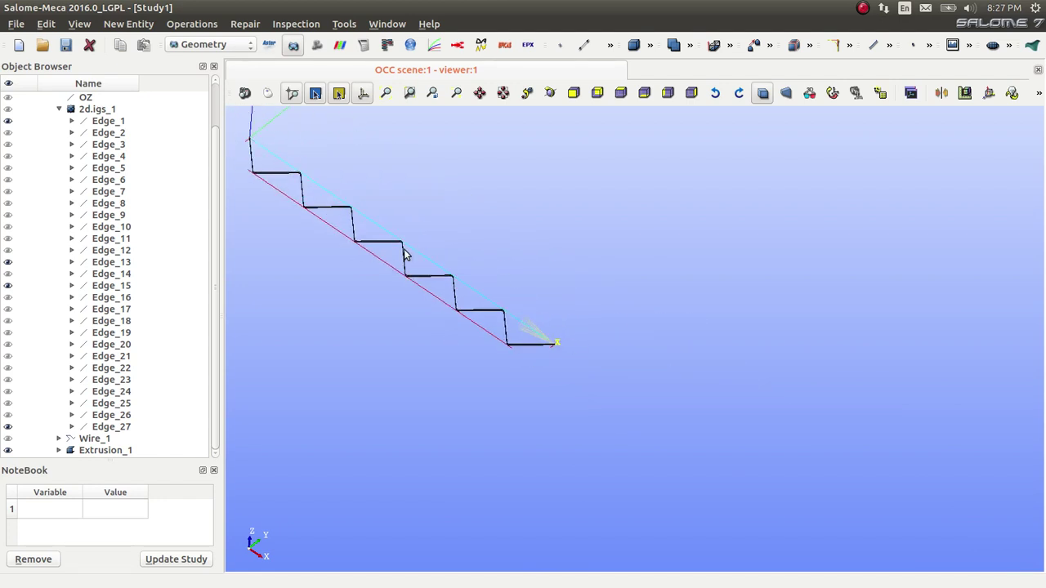
{"action": "scroll", "coordinate": [404, 256], "scroll_direction": "down", "scroll_amount": 2}
{"action": "scroll", "coordinate": [317, 204], "scroll_direction": "up", "scroll_amount": 3}
{"action": "scroll", "coordinate": [345, 222], "scroll_direction": "up", "scroll_amount": 1}
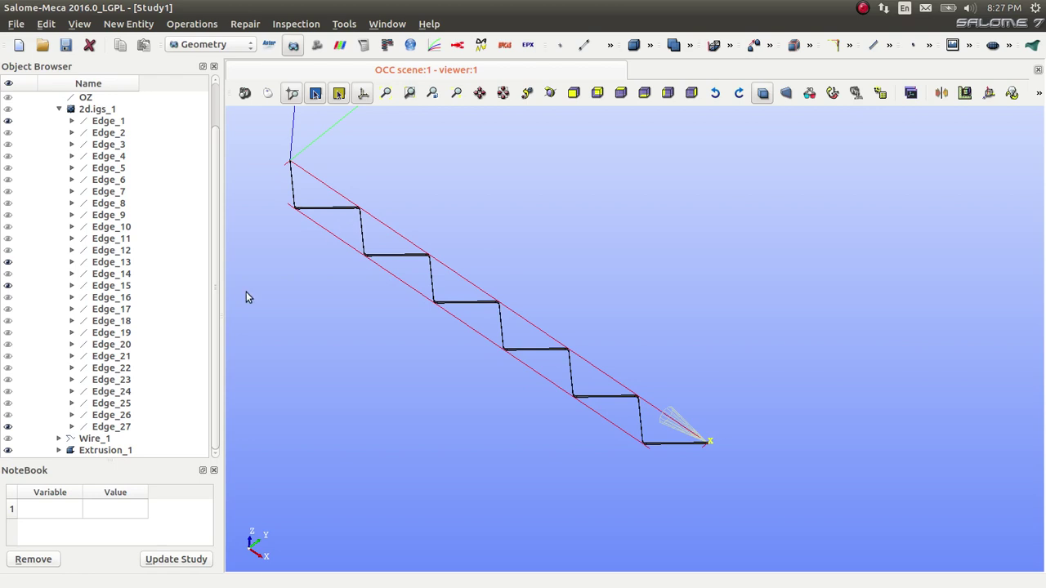
{"action": "left_click_drag", "start_coordinate": [215, 323], "coordinate": [219, 250]}
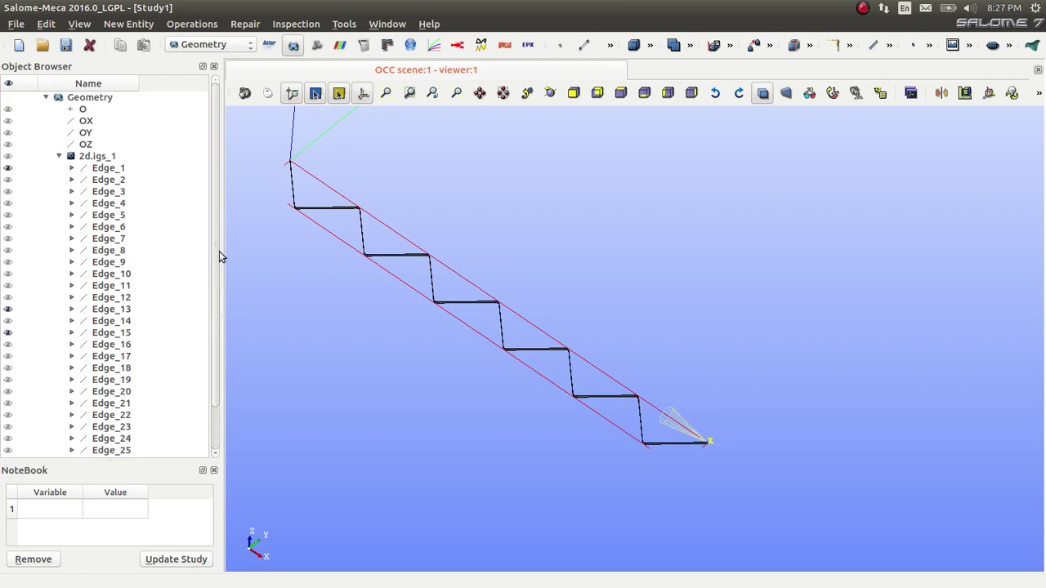
{"action": "scroll", "coordinate": [334, 221], "scroll_direction": "down", "scroll_amount": 2}
{"action": "scroll", "coordinate": [350, 215], "scroll_direction": "up", "scroll_amount": 1}
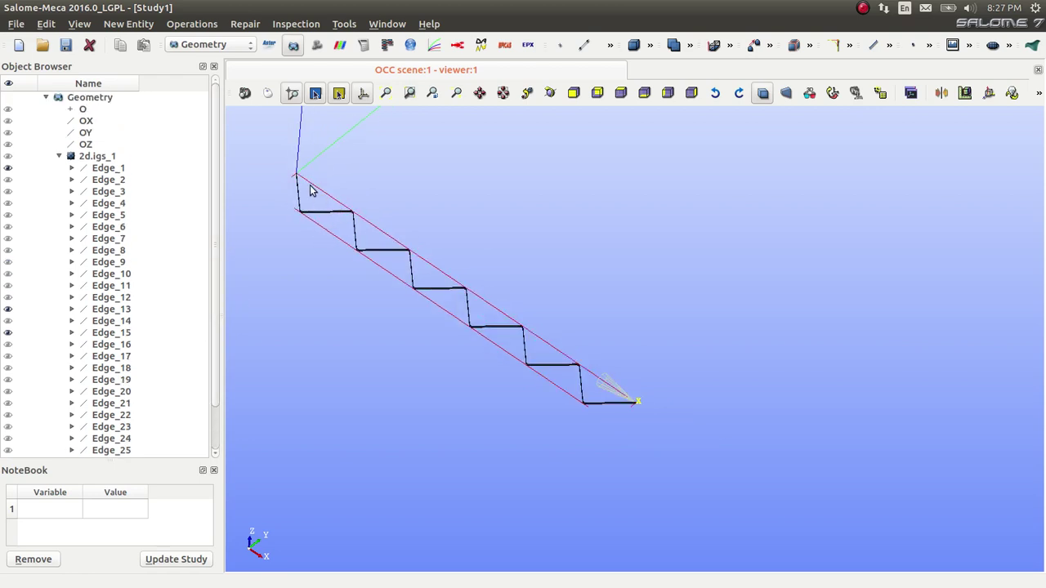
Extrude the upper chord line Edge_15 by a DX DY DZ vector with Dz set to 2.
{"action": "scroll", "coordinate": [311, 191], "scroll_direction": "up", "scroll_amount": 2}
{"action": "scroll", "coordinate": [308, 187], "scroll_direction": "up", "scroll_amount": 1}
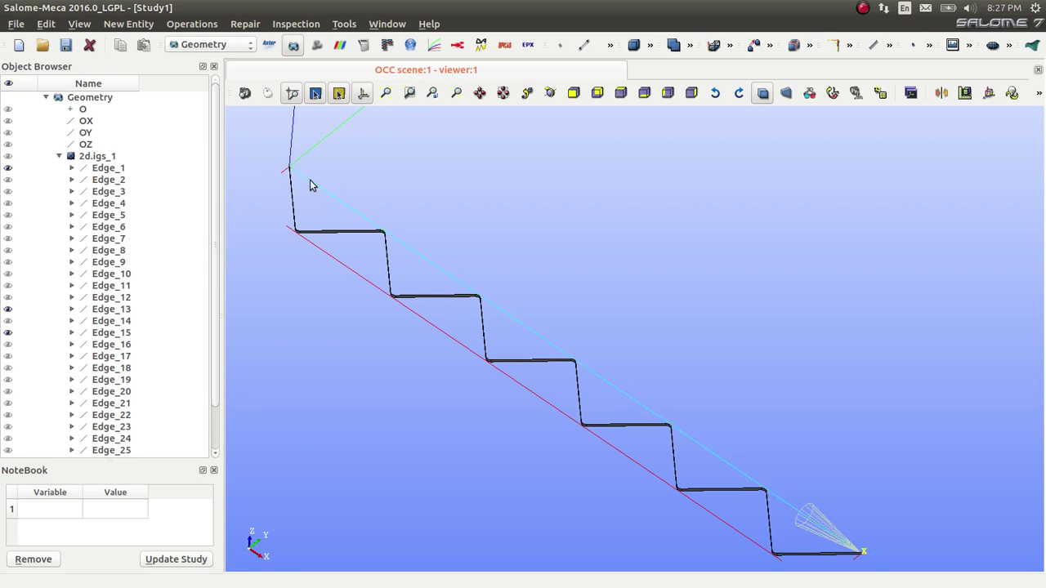
{"action": "left_click", "coordinate": [310, 181]}
{"action": "scroll", "coordinate": [447, 220], "scroll_direction": "down", "scroll_amount": 2}
{"action": "scroll", "coordinate": [448, 222], "scroll_direction": "up", "scroll_amount": 1}
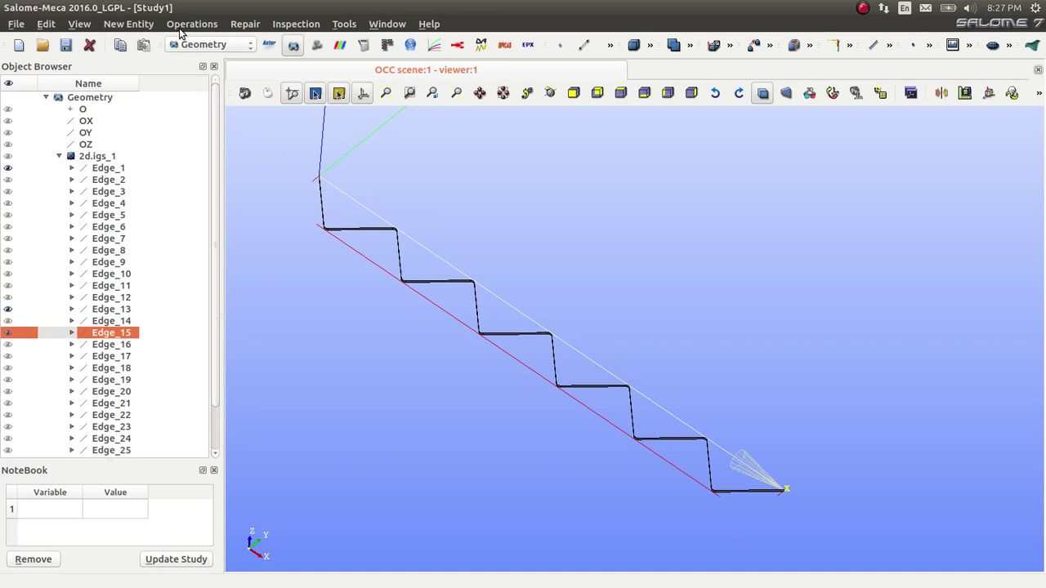
{"action": "left_click", "coordinate": [128, 24]}
{"action": "mouse_move", "coordinate": [138, 69]}
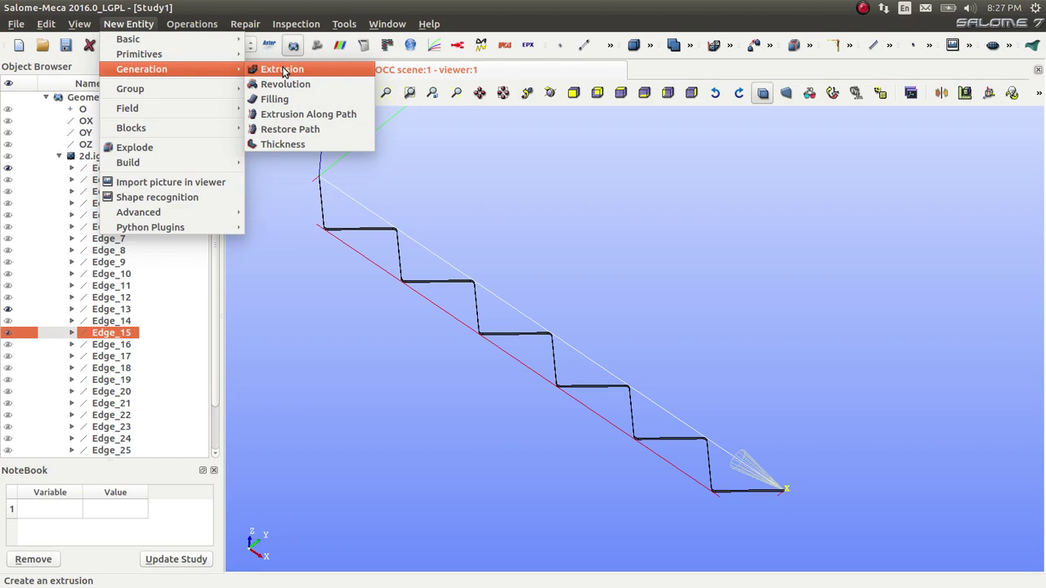
{"action": "left_click", "coordinate": [284, 72]}
{"action": "left_click", "coordinate": [580, 129]}
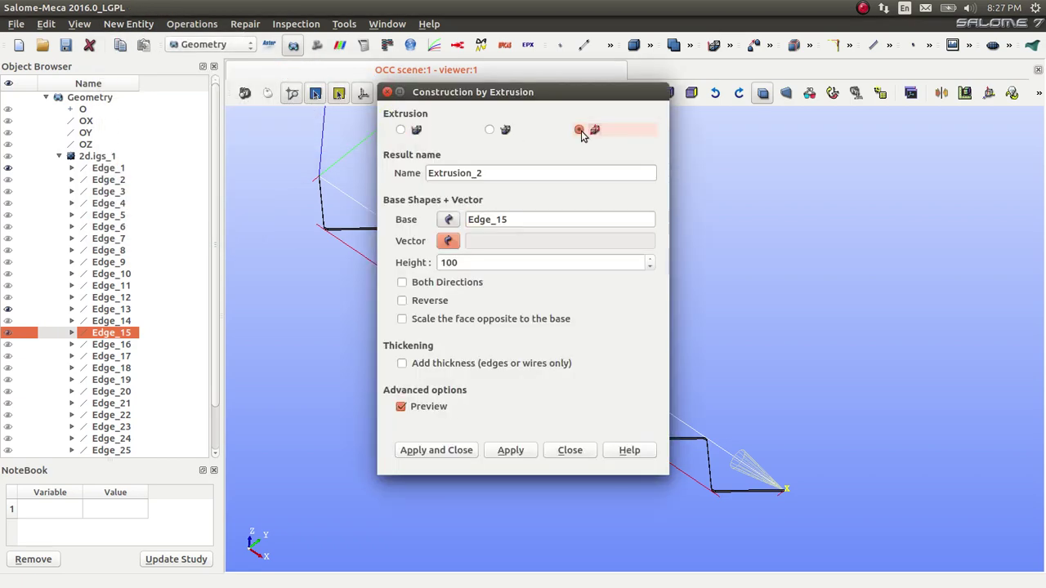
{"action": "left_click_drag", "start_coordinate": [617, 98], "coordinate": [321, 92]}
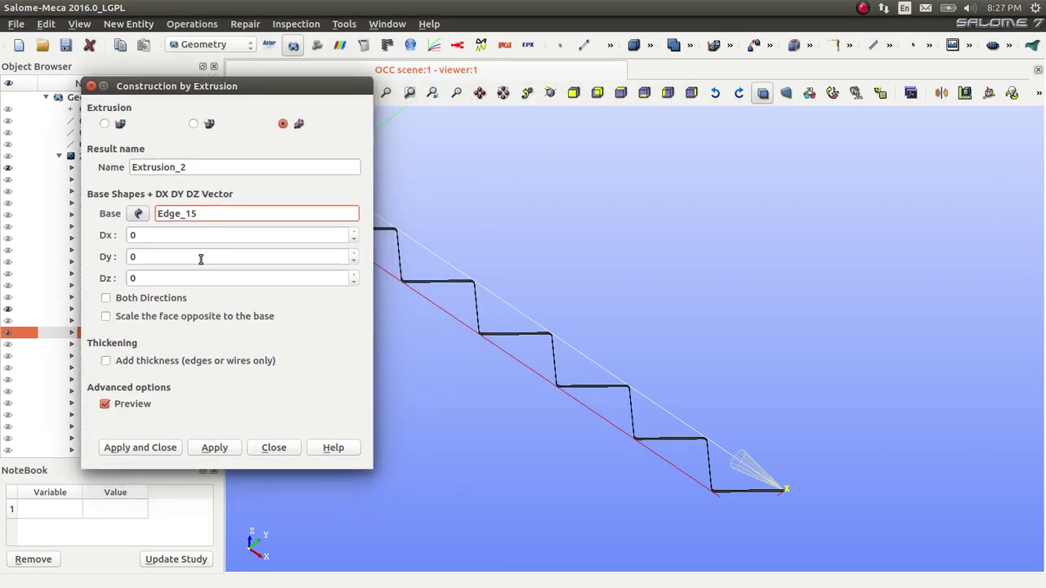
{"action": "double_click", "coordinate": [142, 279]}
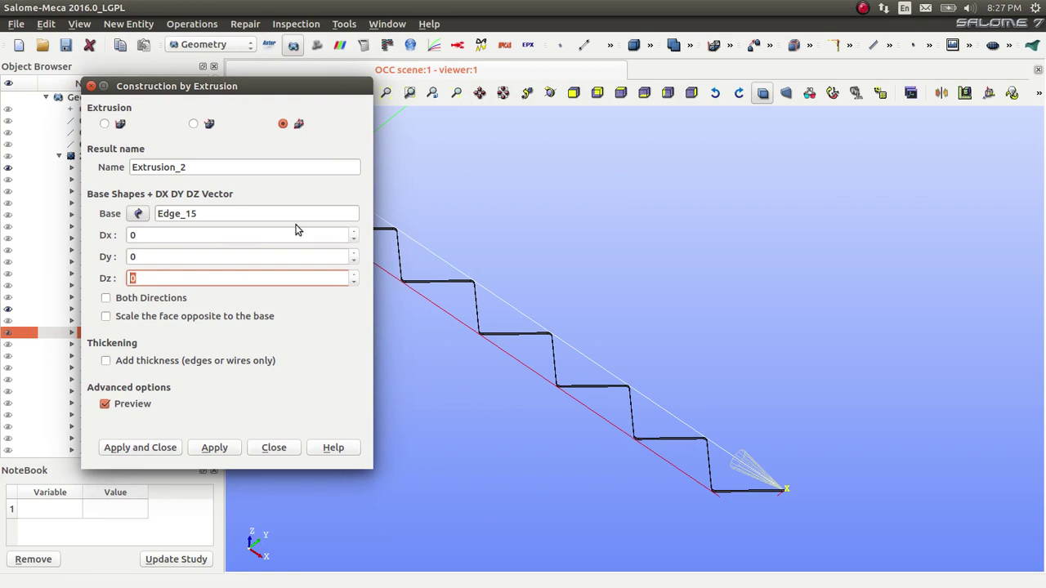
{"action": "type", "text": "2"}
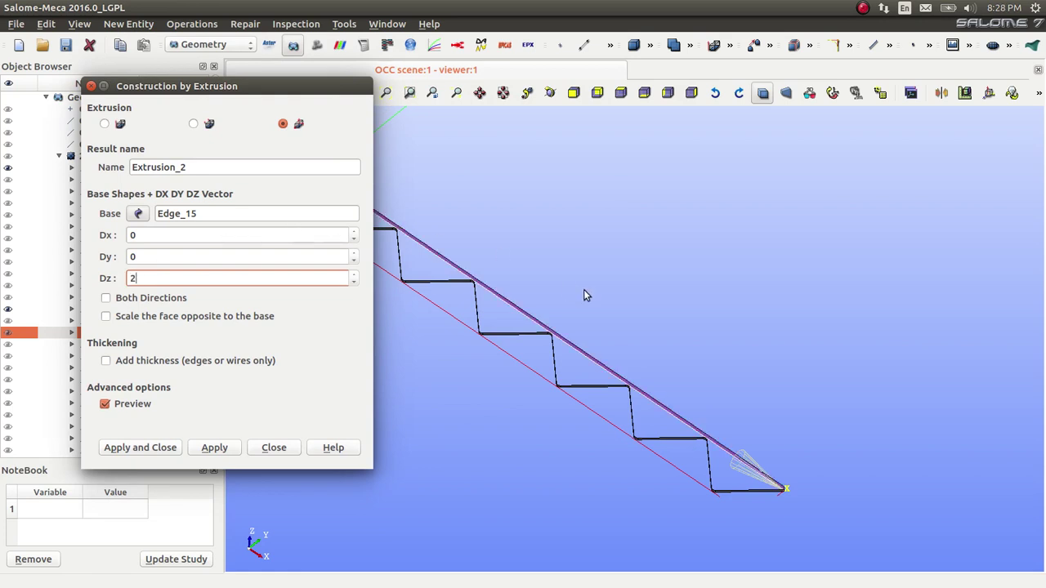
{"action": "right_click_drag", "start_coordinate": [758, 493], "coordinate": [743, 440], "text": "ctrl"}
{"action": "right_click_drag", "start_coordinate": [573, 413], "coordinate": [518, 406], "text": "ctrl"}
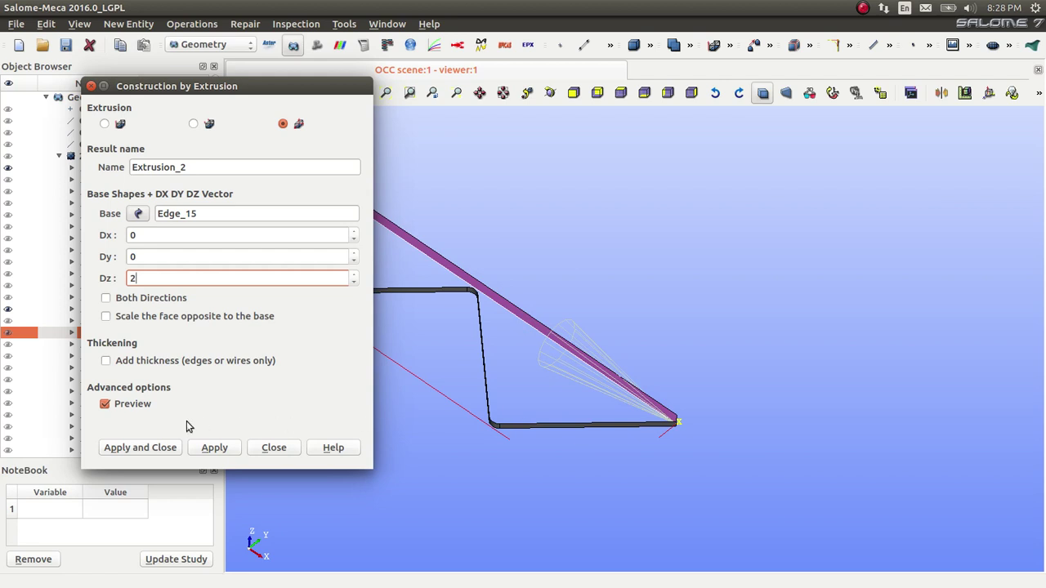
{"action": "left_click", "coordinate": [140, 448]}
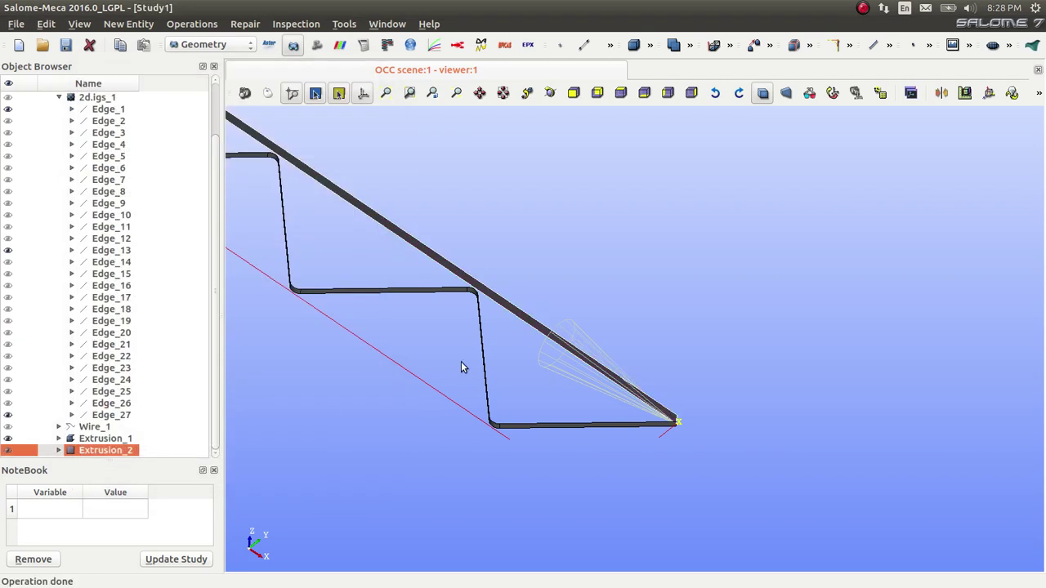
Set up a translation of Extrusion_2 with Dz 0.5, moving the original instead of creating a copy.
{"action": "left_click_drag", "start_coordinate": [461, 367], "coordinate": [653, 408], "text": "ctrl"}
{"action": "right_click_drag", "start_coordinate": [653, 408], "coordinate": [350, 229], "text": "ctrl"}
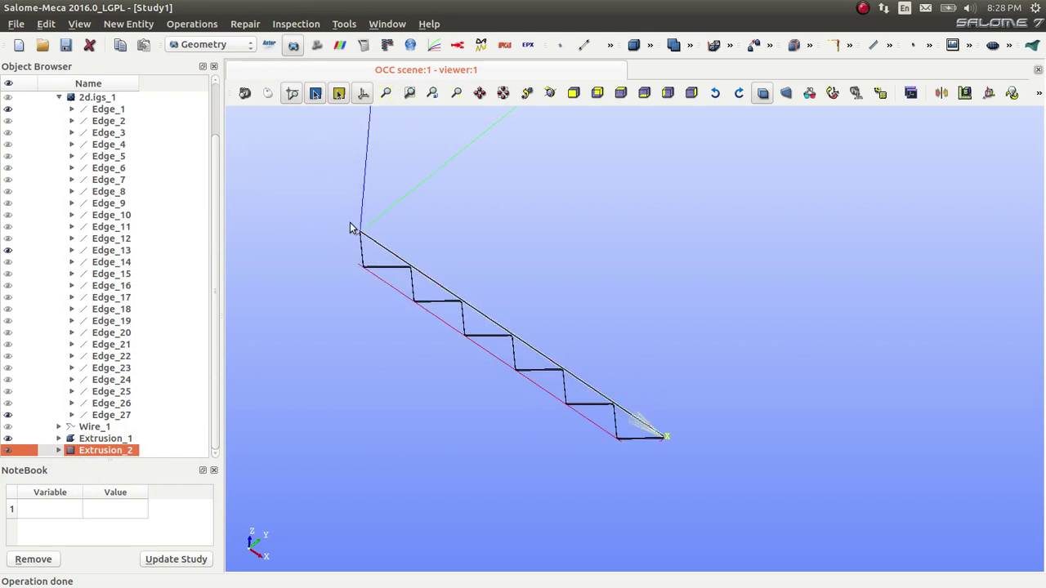
{"action": "scroll", "coordinate": [373, 243], "scroll_direction": "up", "scroll_amount": 5}
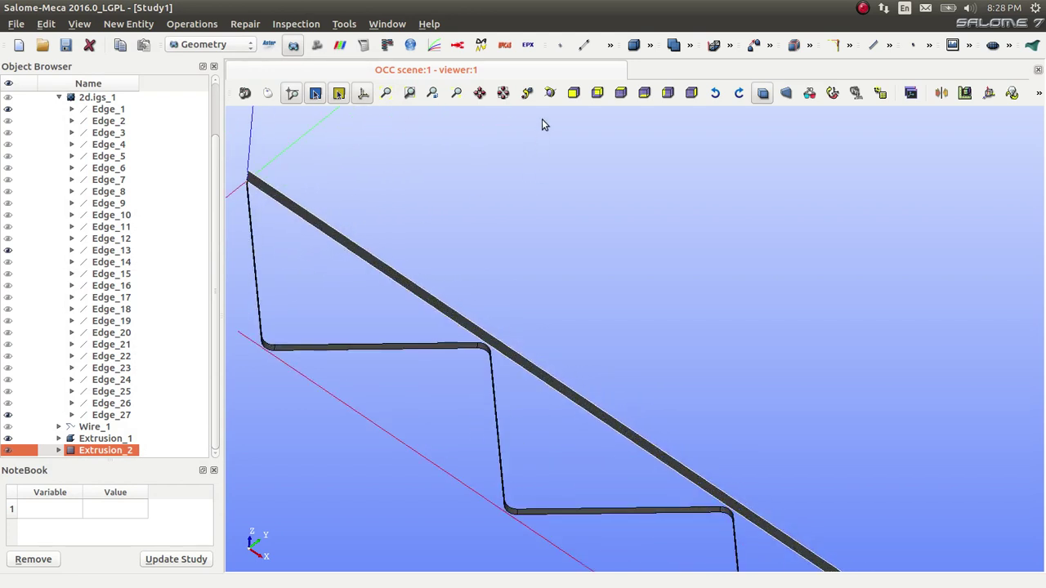
{"action": "left_click", "coordinate": [549, 92]}
{"action": "left_click_drag", "start_coordinate": [523, 163], "coordinate": [432, 287]}
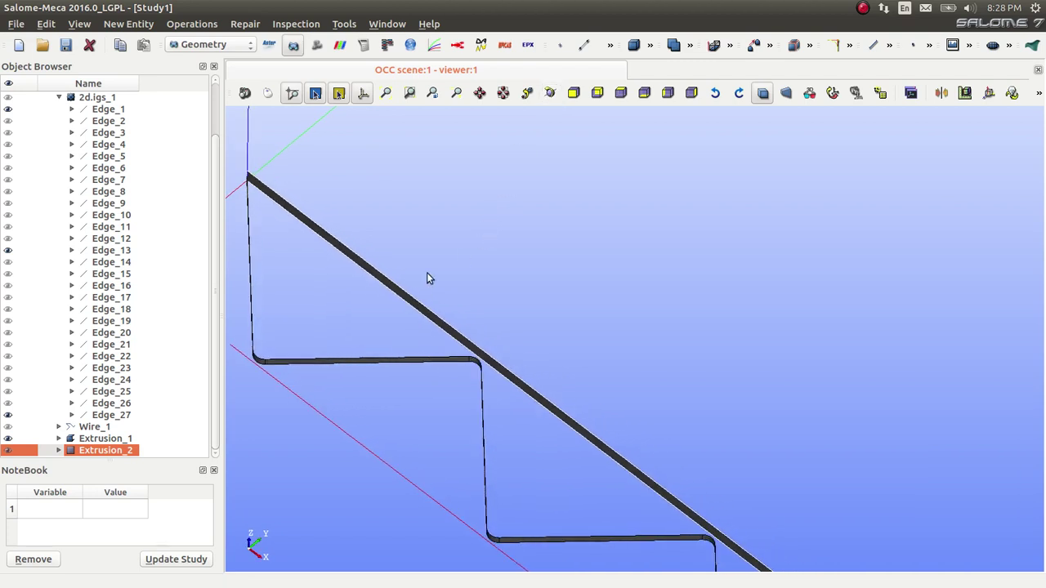
{"action": "scroll", "coordinate": [463, 245], "scroll_direction": "down", "scroll_amount": 3}
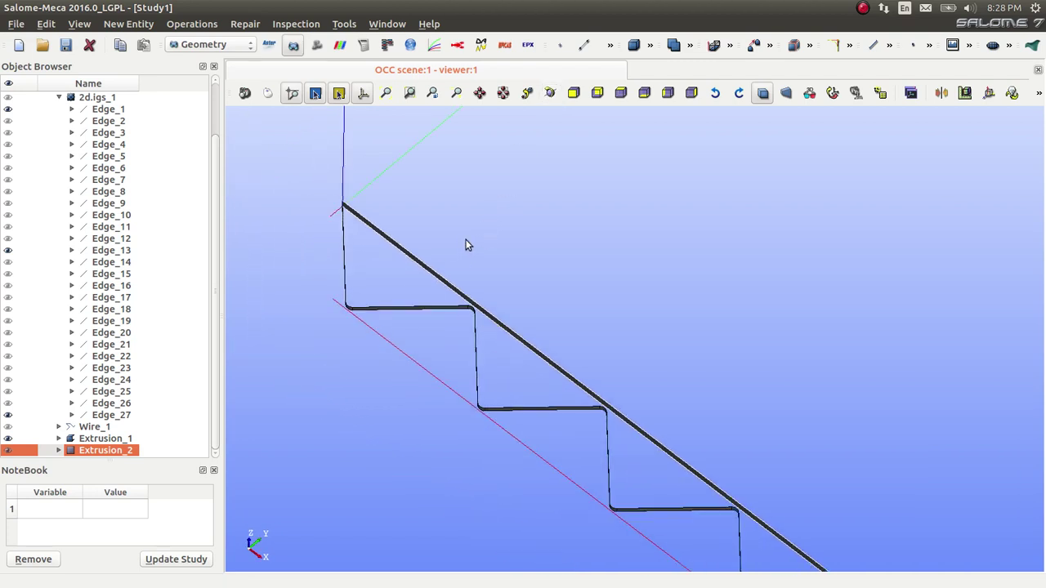
{"action": "left_click", "coordinate": [202, 25]}
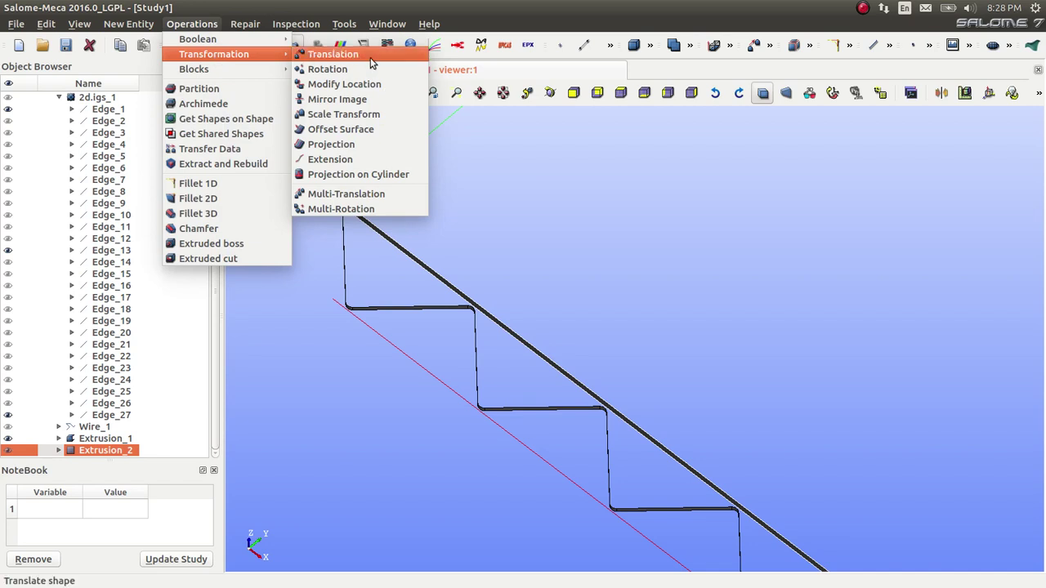
{"action": "left_click", "coordinate": [369, 55]}
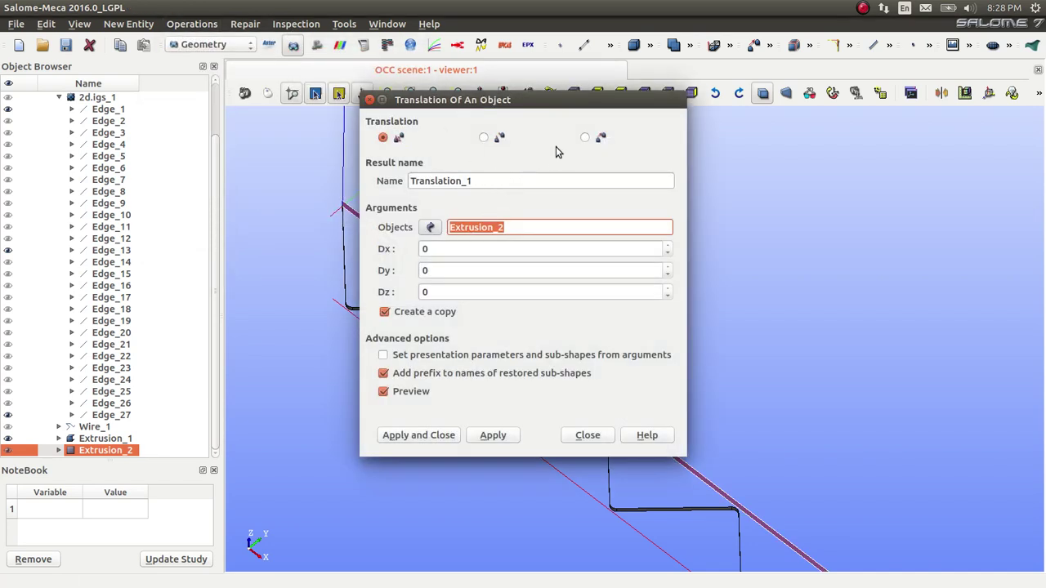
{"action": "left_click", "coordinate": [385, 312]}
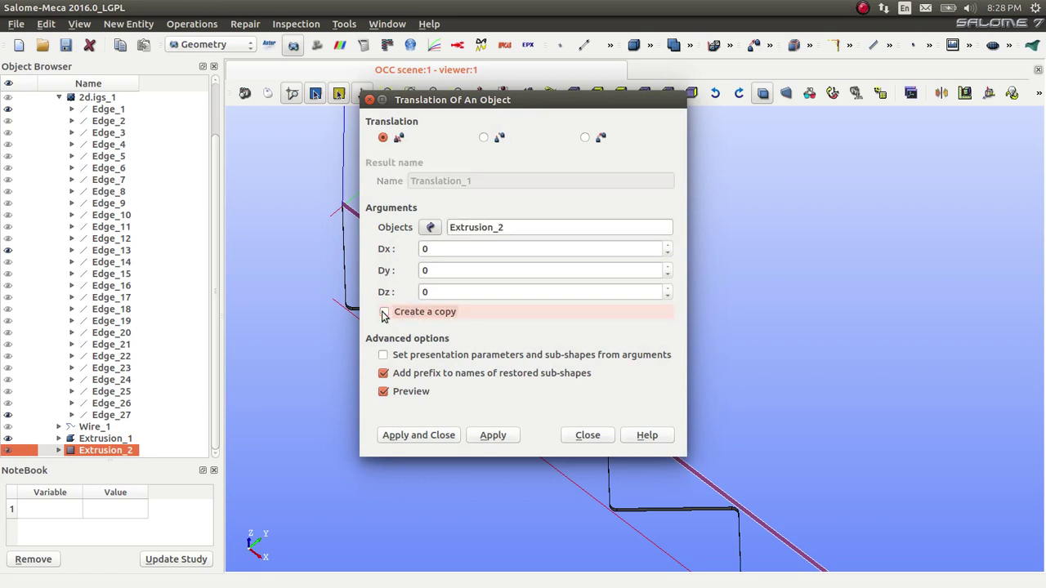
{"action": "left_click", "coordinate": [438, 292]}
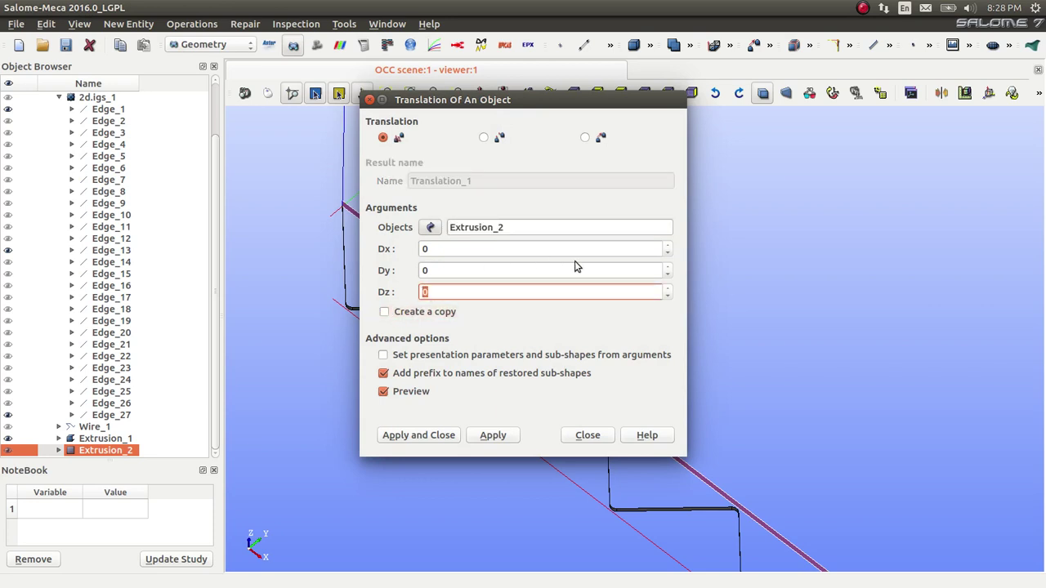
{"action": "type", "text": ".5"}
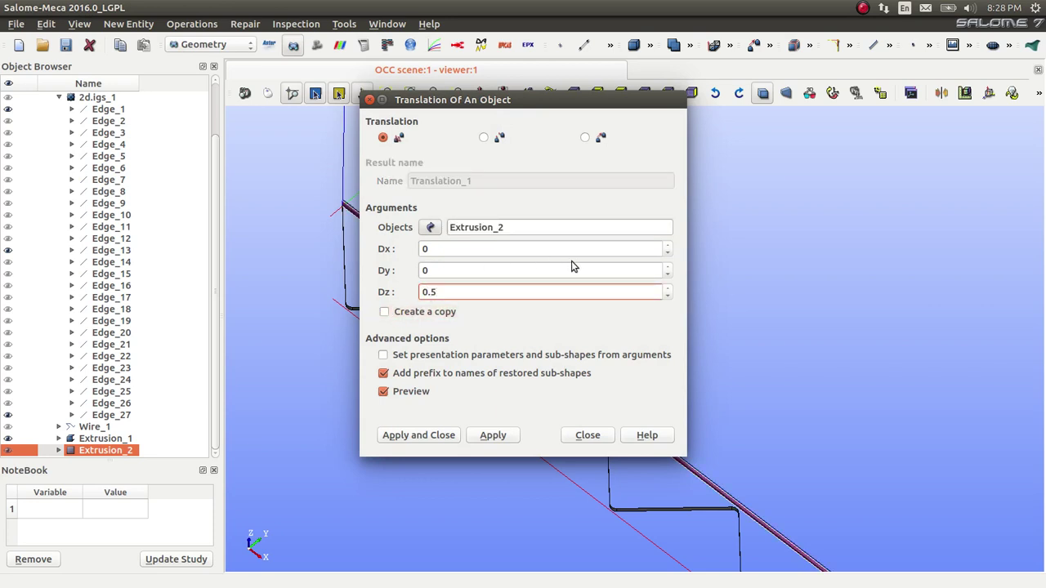
Check the translation preview at the chord's start near the origin and apply the move.
{"action": "left_click_drag", "start_coordinate": [501, 99], "coordinate": [139, 81]}
{"action": "scroll", "coordinate": [446, 263], "scroll_direction": "down", "scroll_amount": 2}
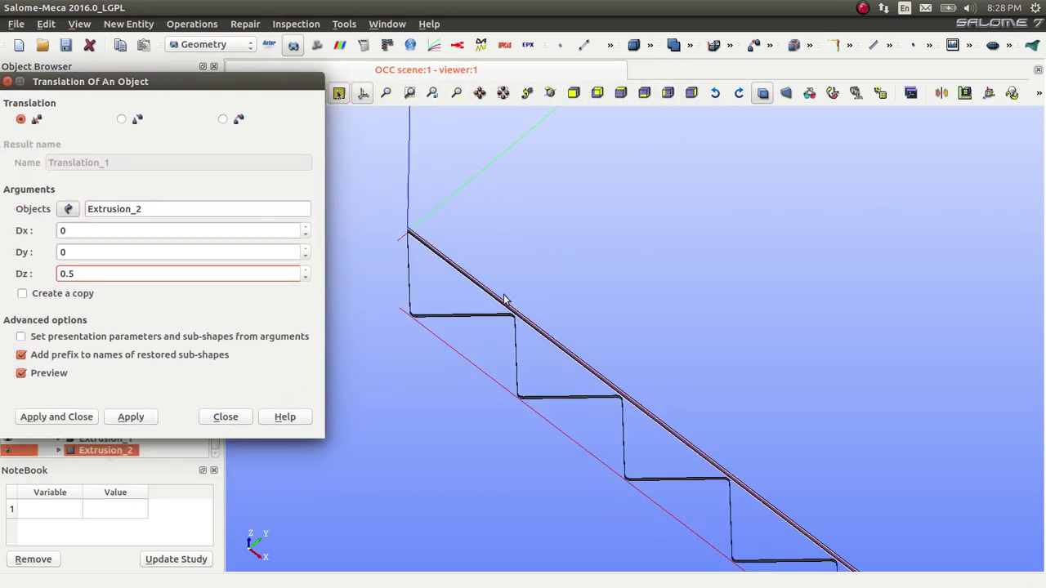
{"action": "scroll", "coordinate": [429, 305], "scroll_direction": "up", "scroll_amount": 5}
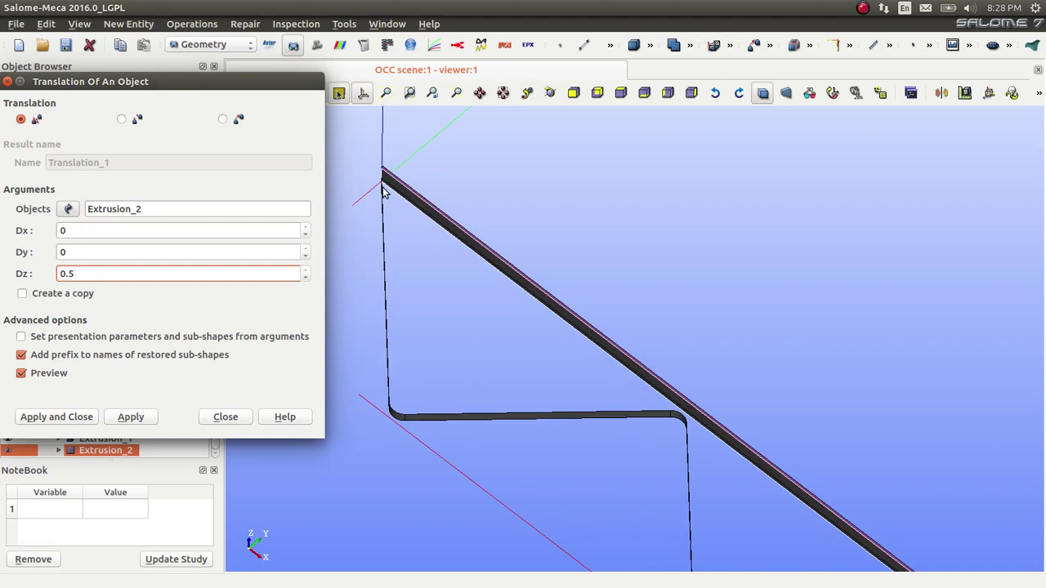
{"action": "left_click", "coordinate": [551, 93]}
{"action": "left_click_drag", "start_coordinate": [417, 188], "coordinate": [486, 217]}
{"action": "left_click", "coordinate": [85, 418]}
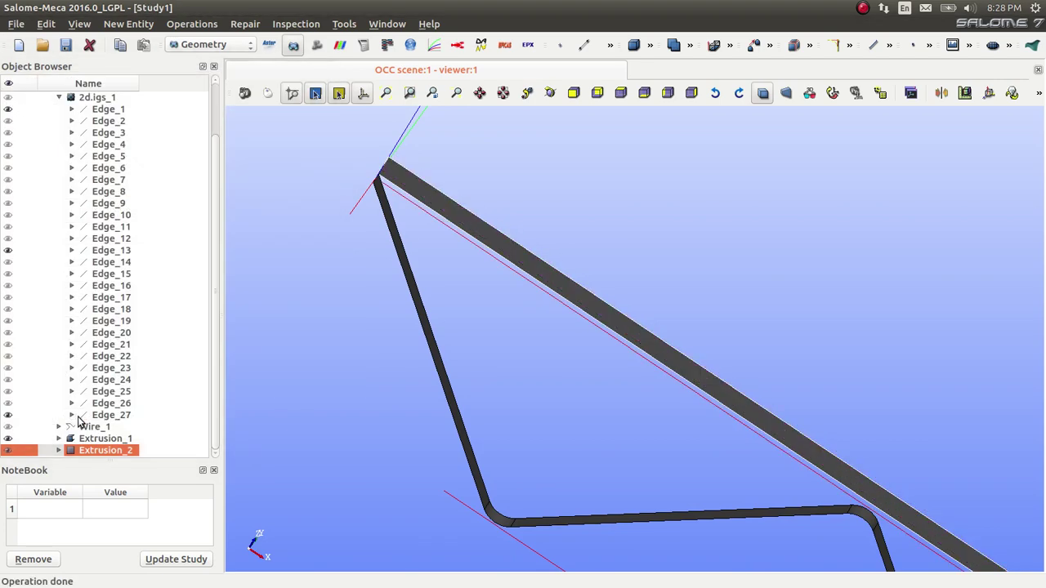
{"action": "scroll", "coordinate": [404, 233], "scroll_direction": "down", "scroll_amount": 5}
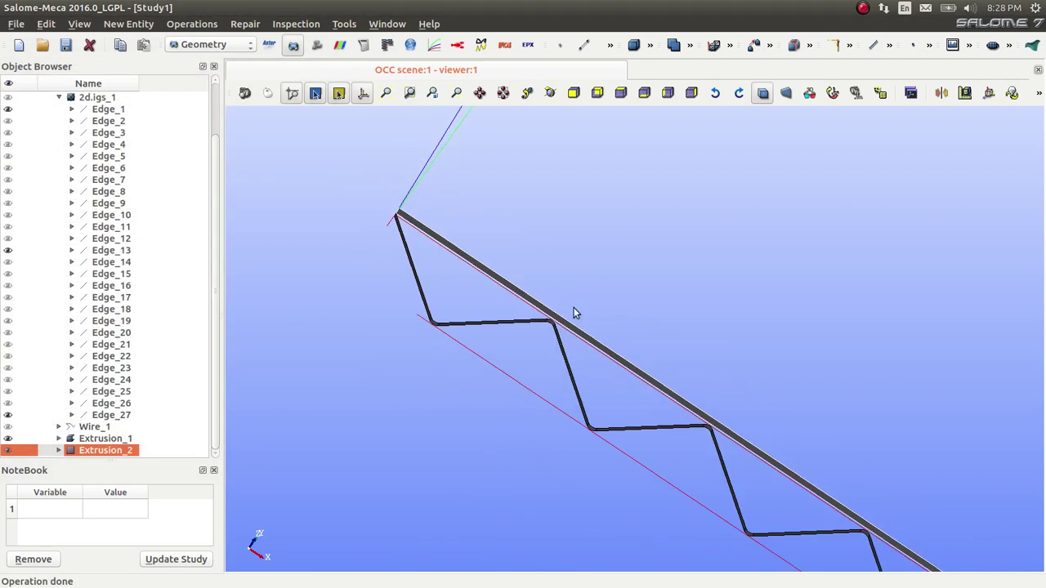
{"action": "scroll", "coordinate": [643, 263], "scroll_direction": "down", "scroll_amount": 4}
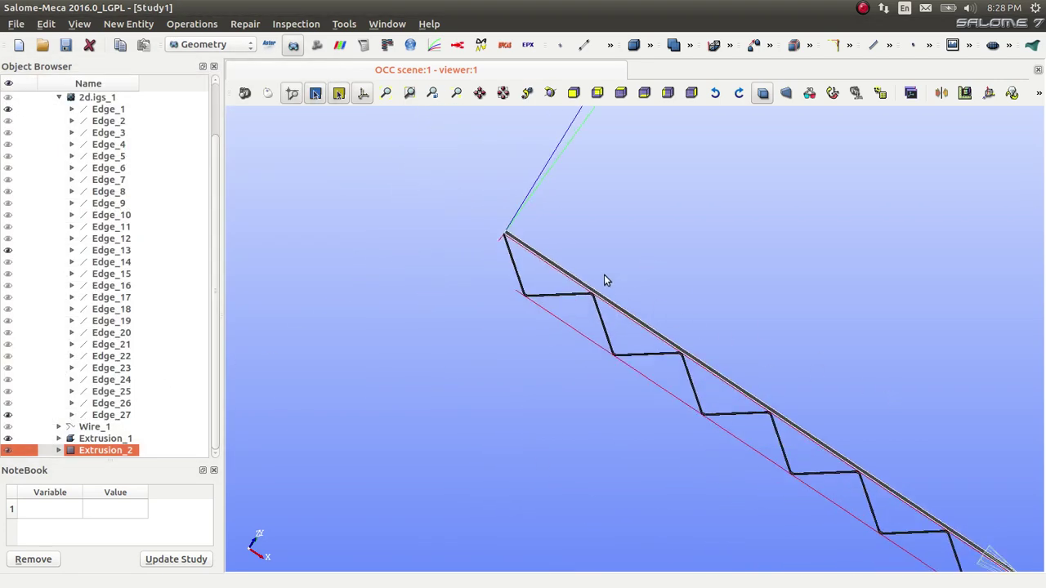
{"action": "scroll", "coordinate": [604, 280], "scroll_direction": "up", "scroll_amount": 3}
{"action": "scroll", "coordinate": [469, 214], "scroll_direction": "up", "scroll_amount": 5}
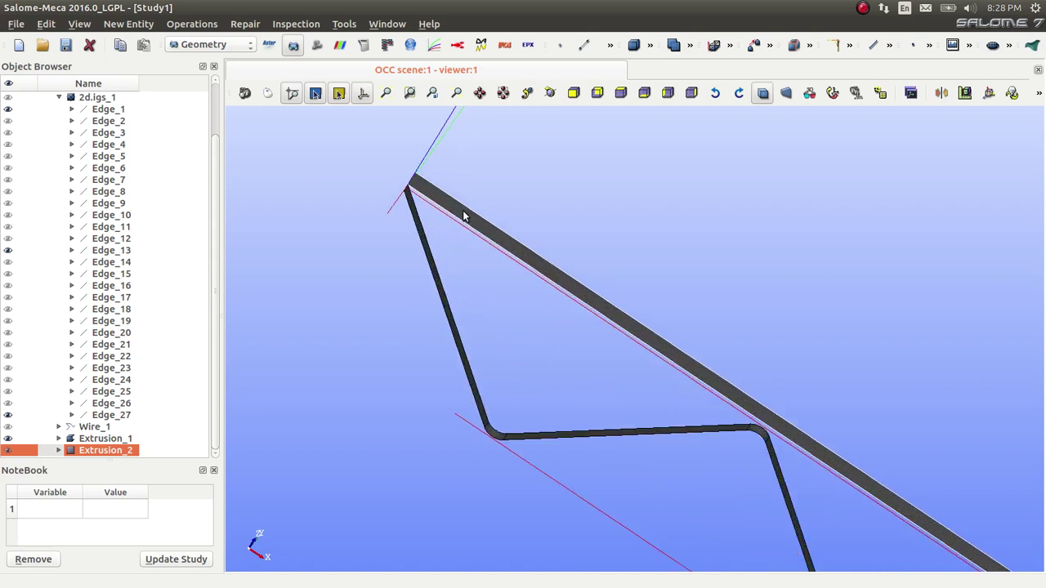
{"action": "left_click", "coordinate": [118, 27]}
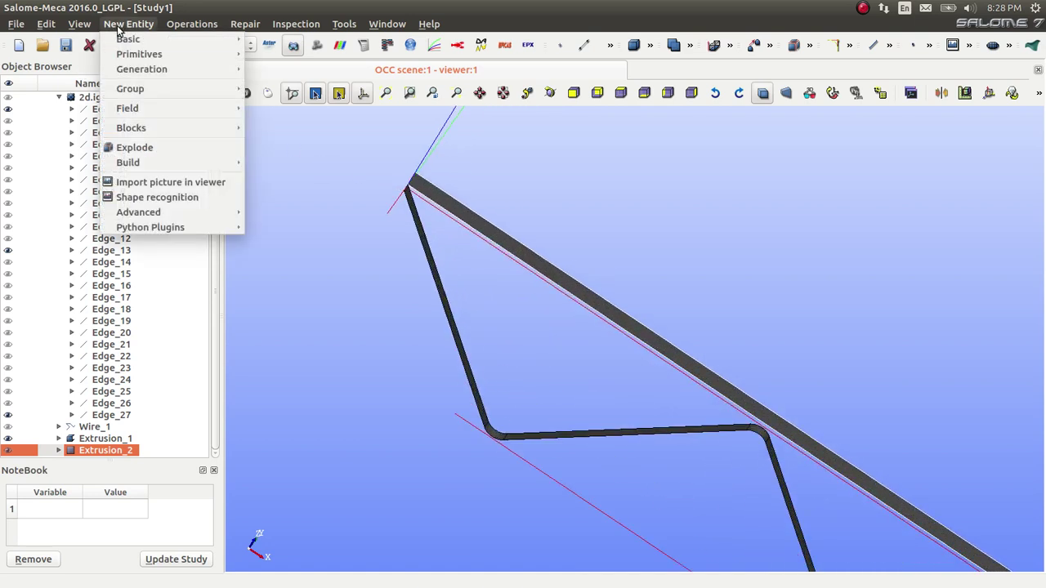
{"action": "mouse_move", "coordinate": [135, 69]}
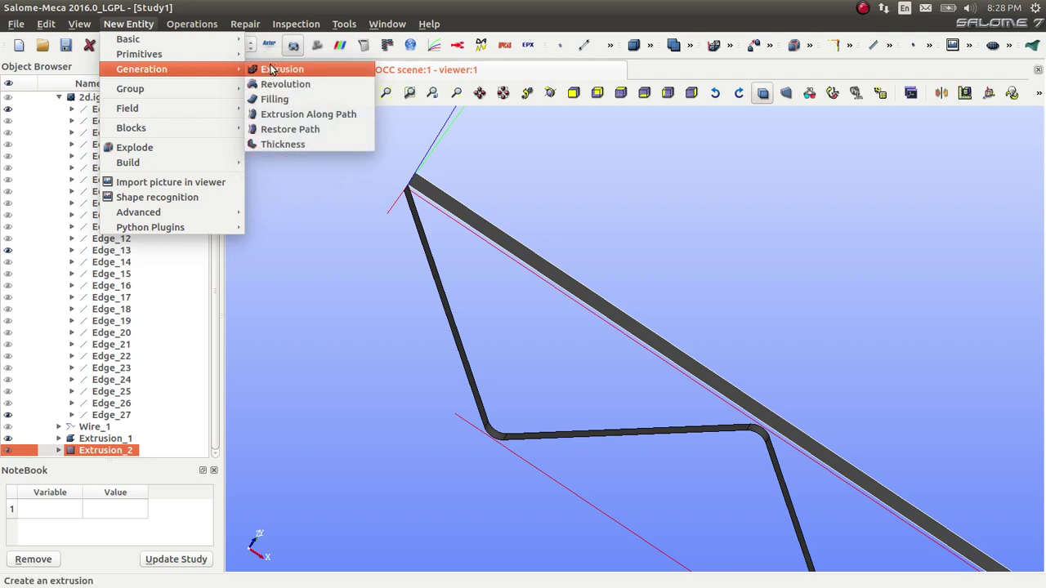
{"action": "left_click", "coordinate": [277, 70]}
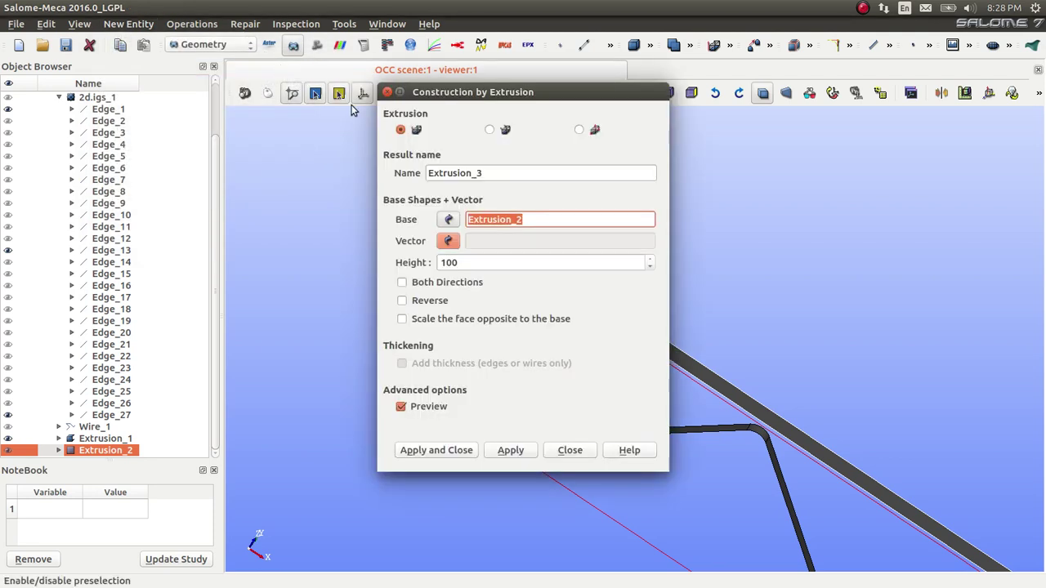
{"action": "left_click", "coordinate": [578, 130]}
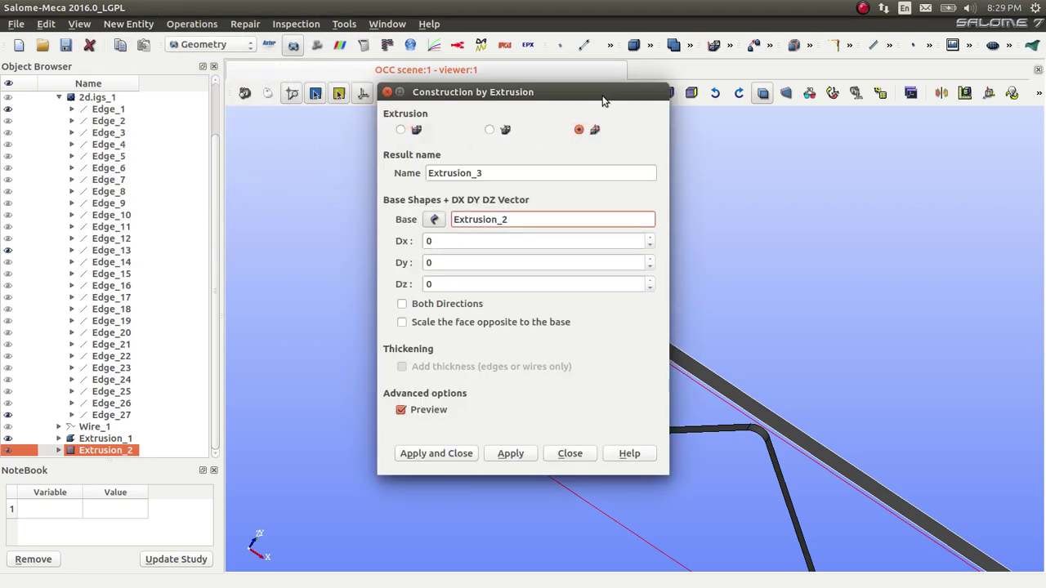
{"action": "left_click", "coordinate": [574, 453]}
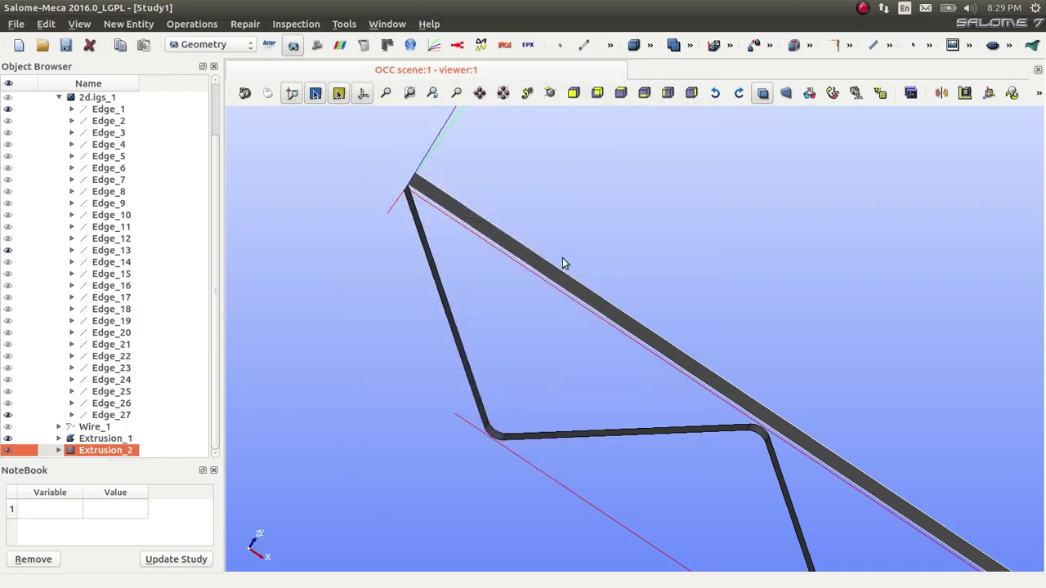
Explode Extrusion_2 into its edges.
{"action": "left_click", "coordinate": [128, 24]}
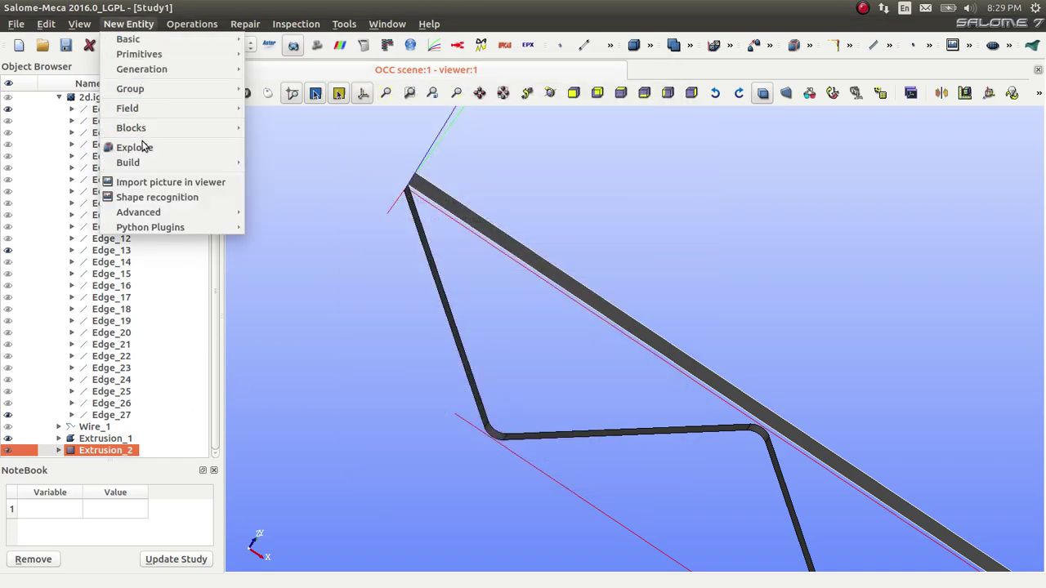
{"action": "left_click", "coordinate": [147, 145]}
{"action": "left_click", "coordinate": [481, 222]}
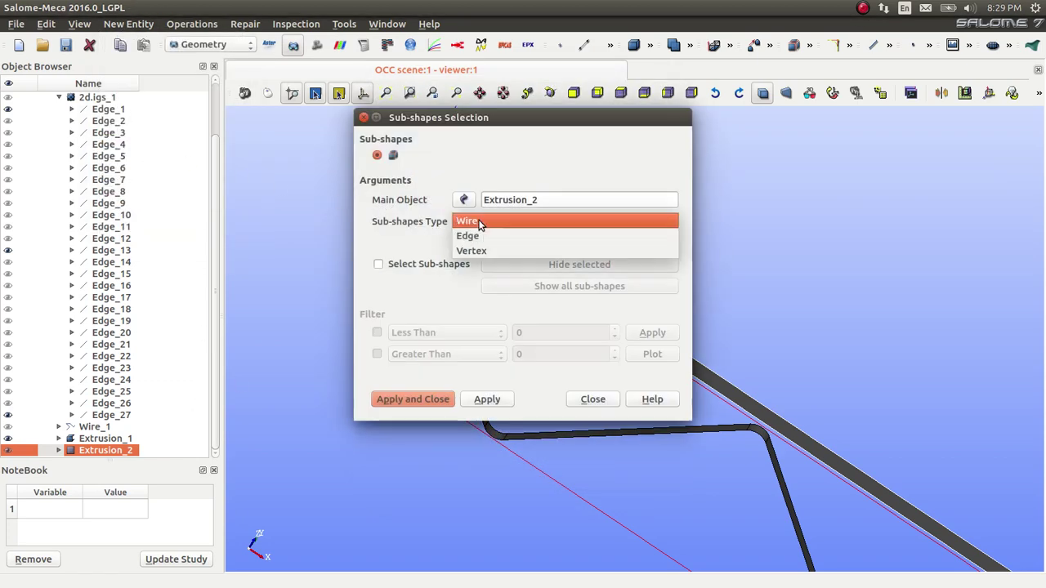
{"action": "left_click", "coordinate": [479, 238]}
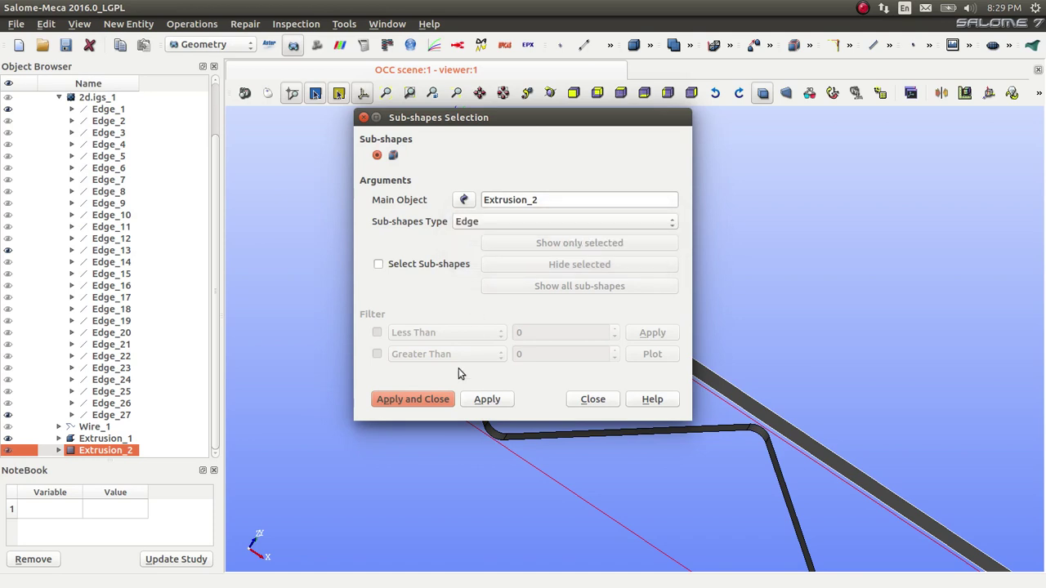
{"action": "left_click", "coordinate": [428, 399]}
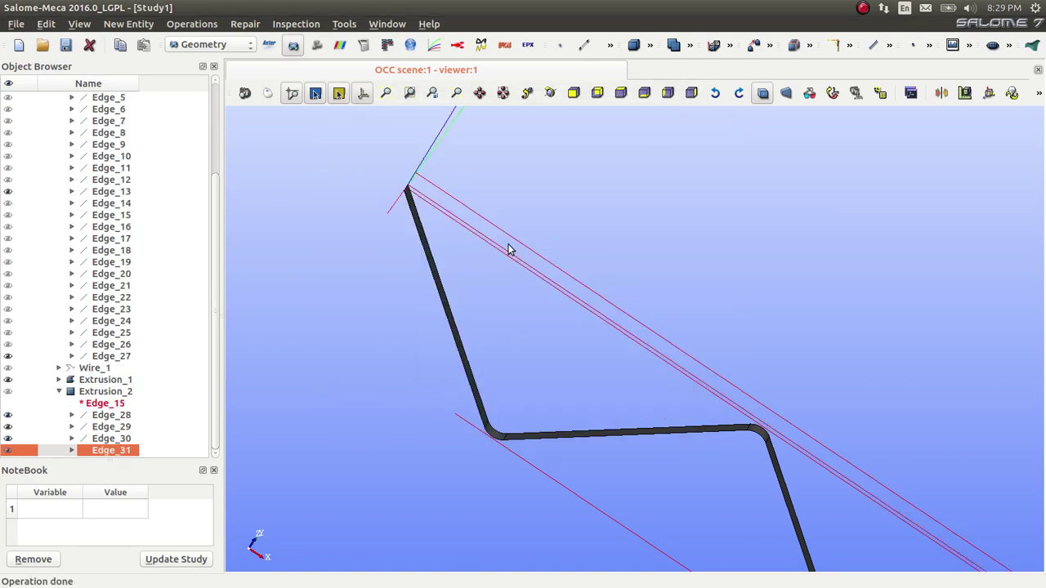
Extrude Edge_29, the long edge of the upper chord strip, by a DX DY DZ vector with Dy set to -2.
{"action": "left_click", "coordinate": [506, 251]}
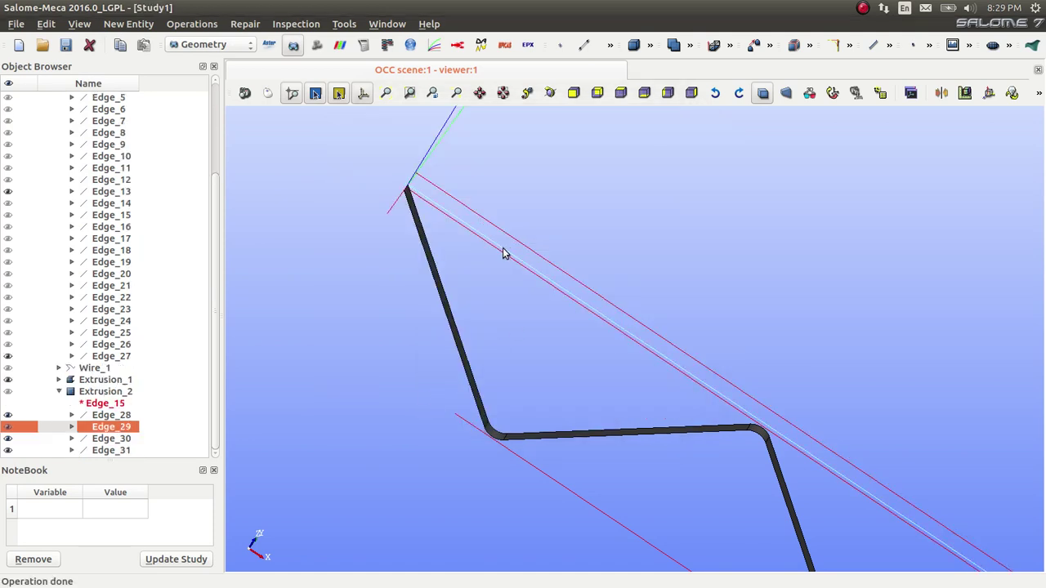
{"action": "left_click", "coordinate": [128, 23]}
{"action": "mouse_move", "coordinate": [163, 68]}
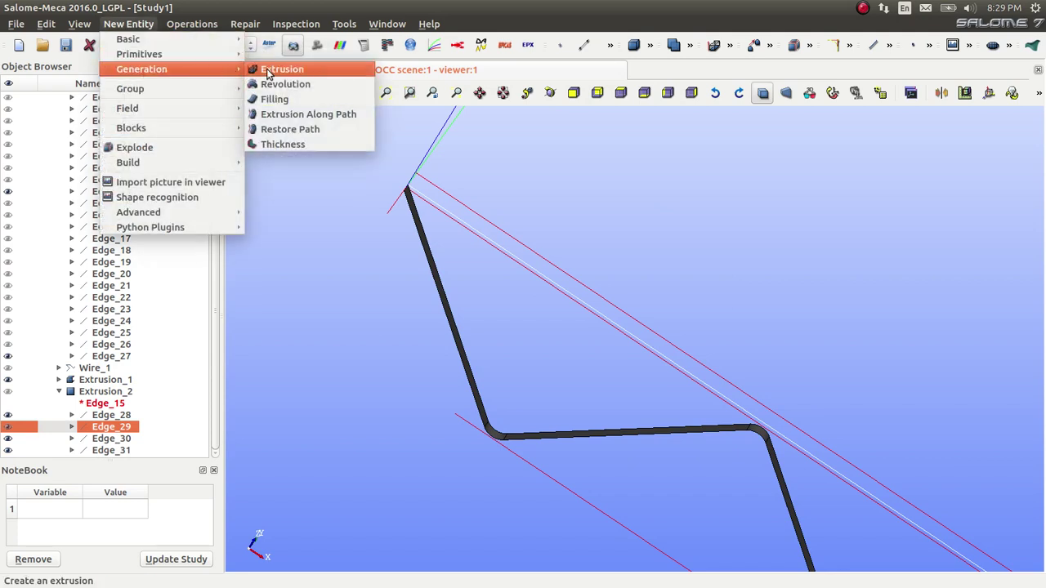
{"action": "left_click", "coordinate": [269, 71]}
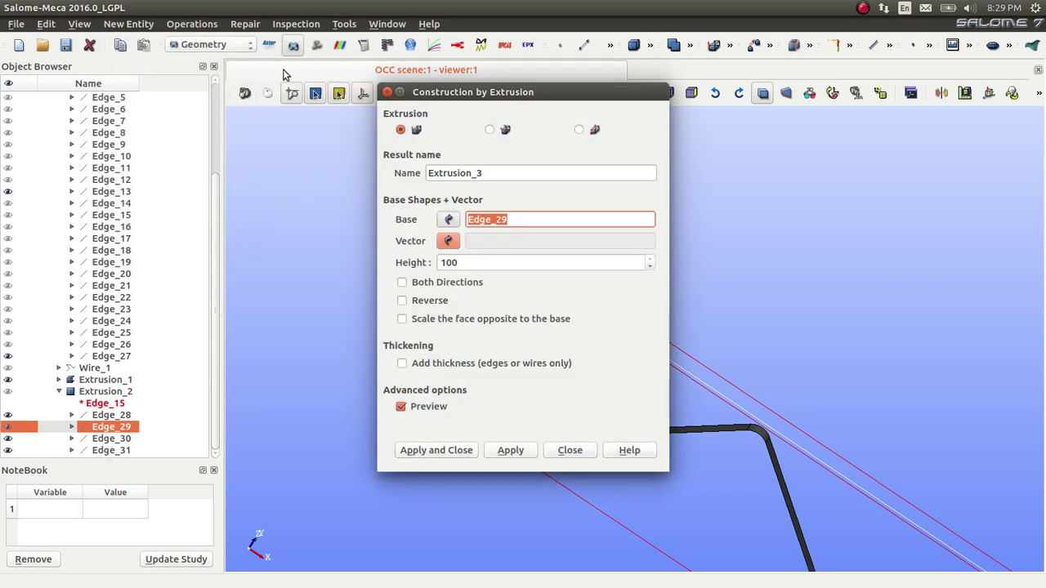
{"action": "left_click", "coordinate": [579, 131]}
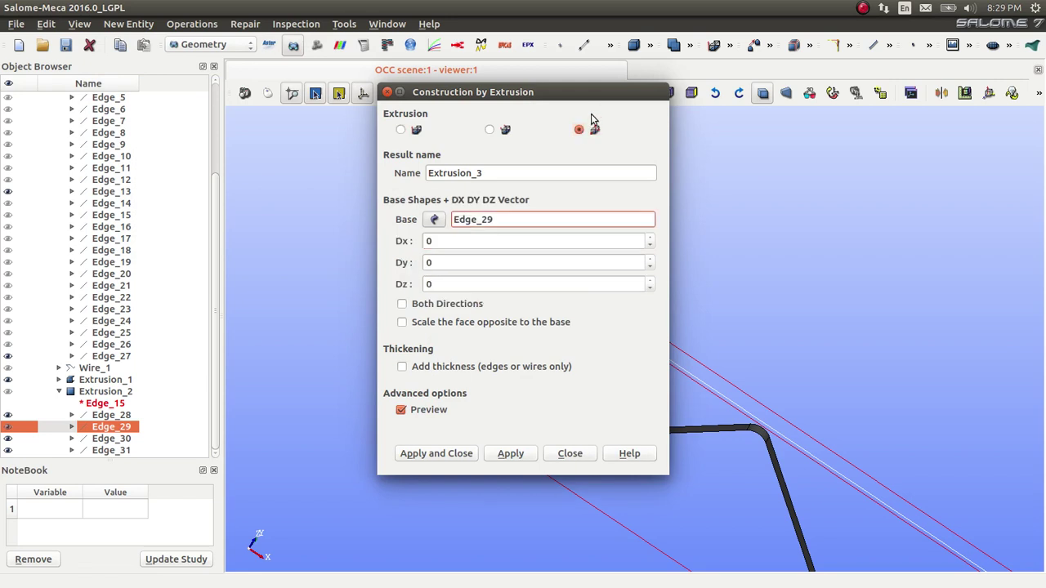
{"action": "left_click_drag", "start_coordinate": [597, 94], "coordinate": [242, 68]}
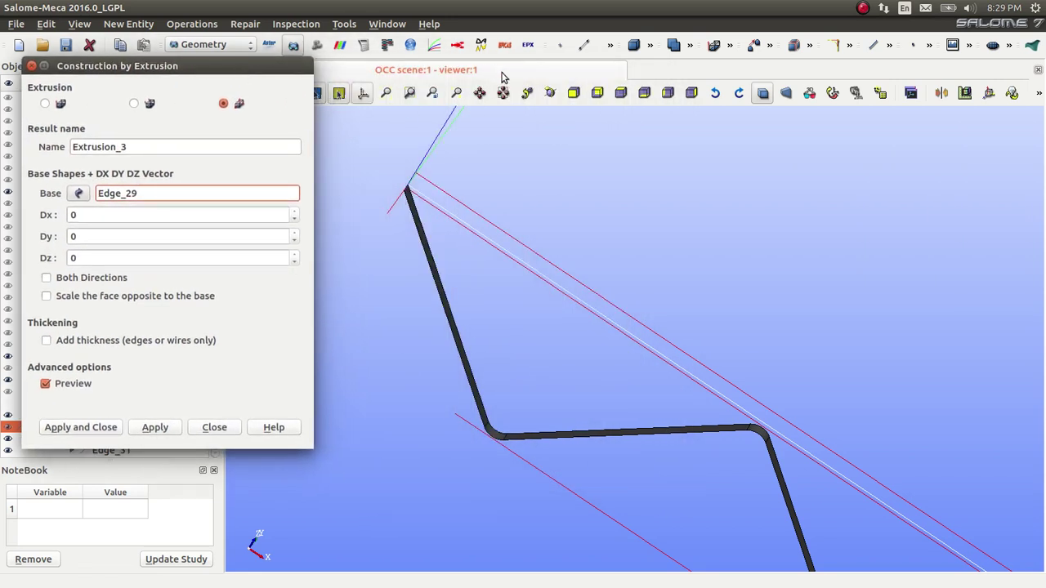
{"action": "left_click", "coordinate": [552, 93]}
{"action": "left_click_drag", "start_coordinate": [564, 245], "coordinate": [448, 253]}
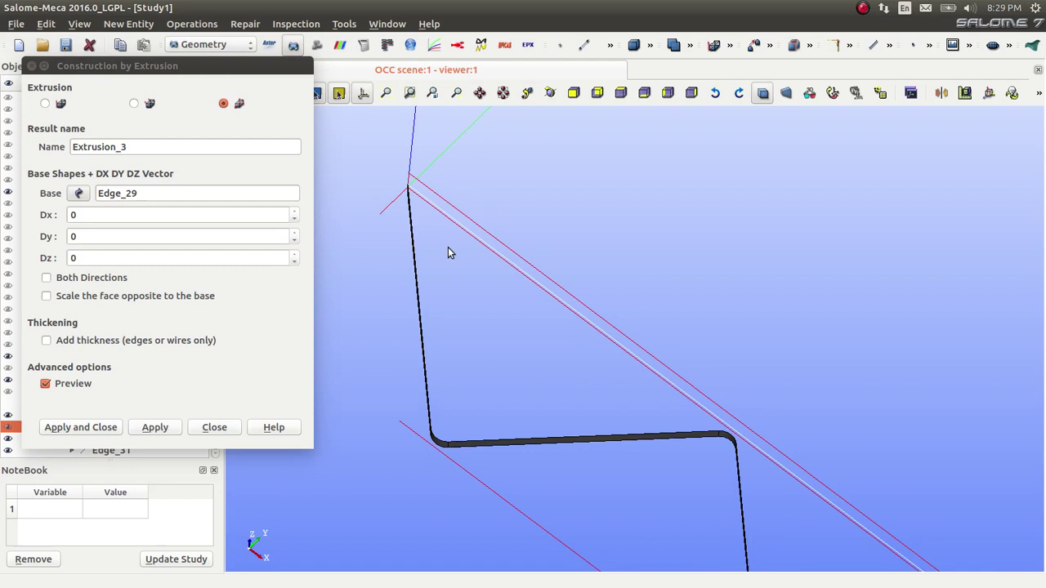
{"action": "left_click", "coordinate": [85, 237]}
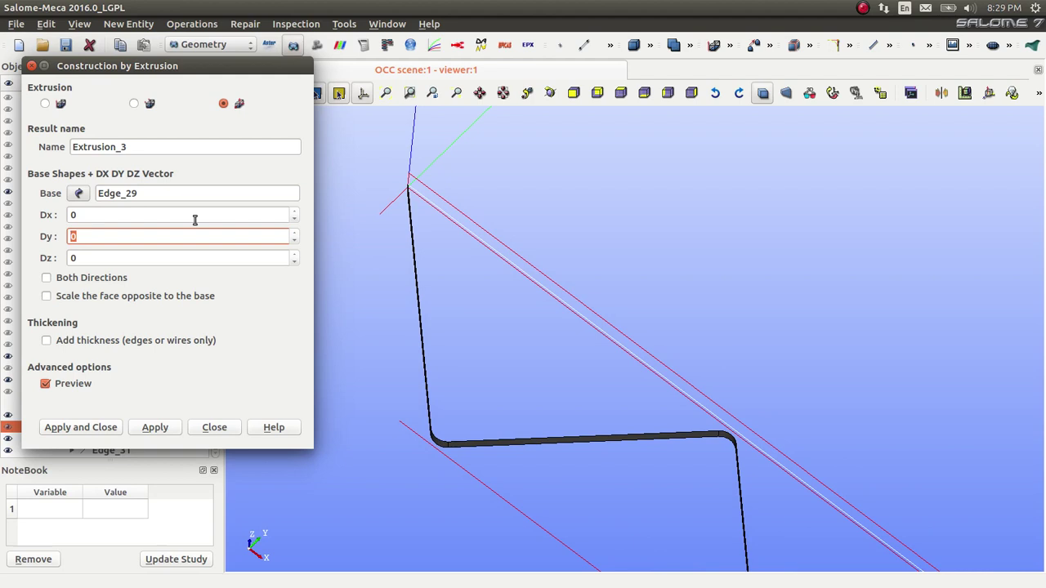
{"action": "type", "text": "-2"}
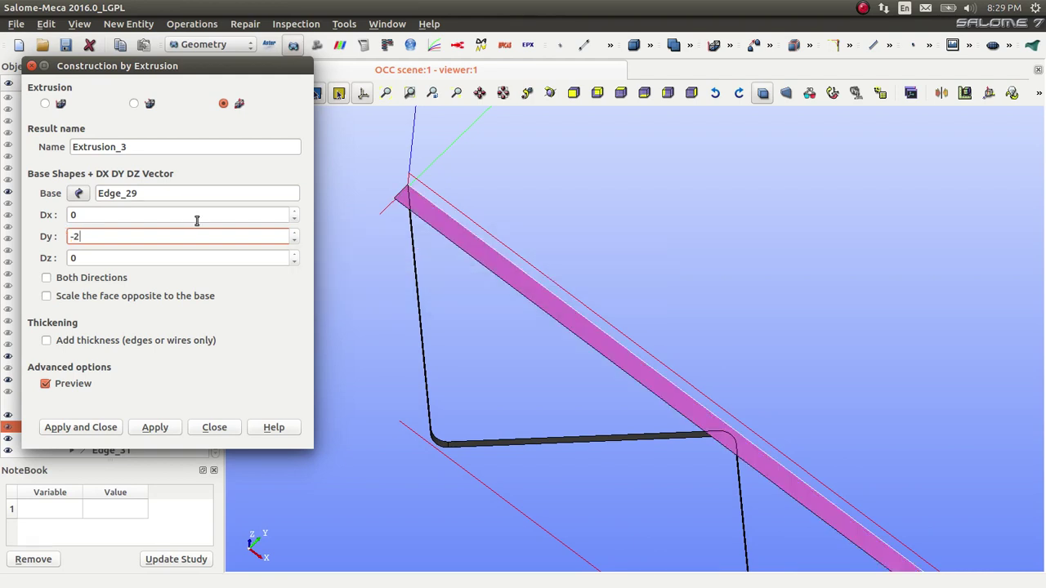
{"action": "left_click_drag", "start_coordinate": [497, 303], "coordinate": [406, 329]}
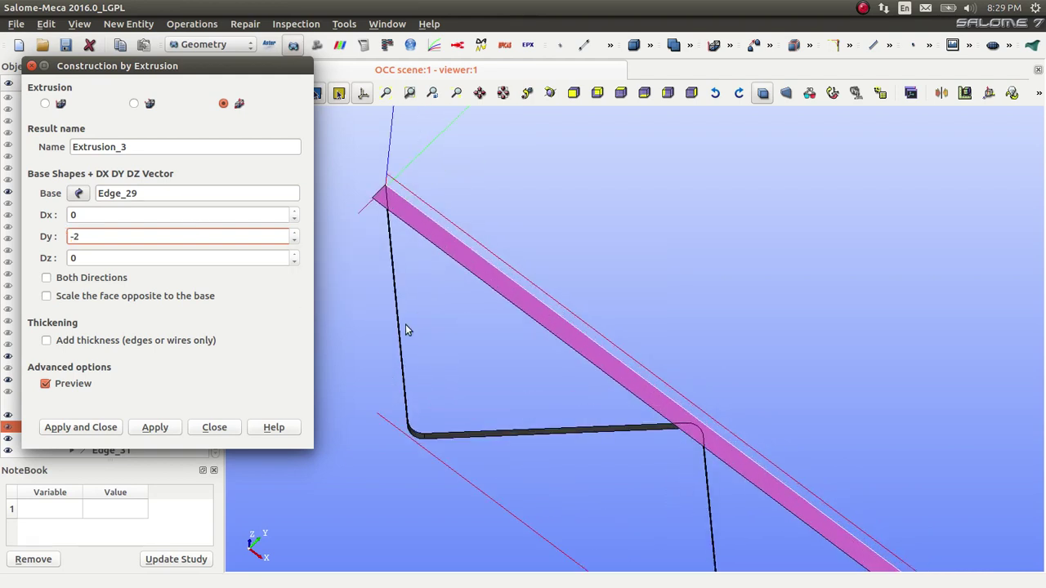
{"action": "left_click", "coordinate": [85, 427]}
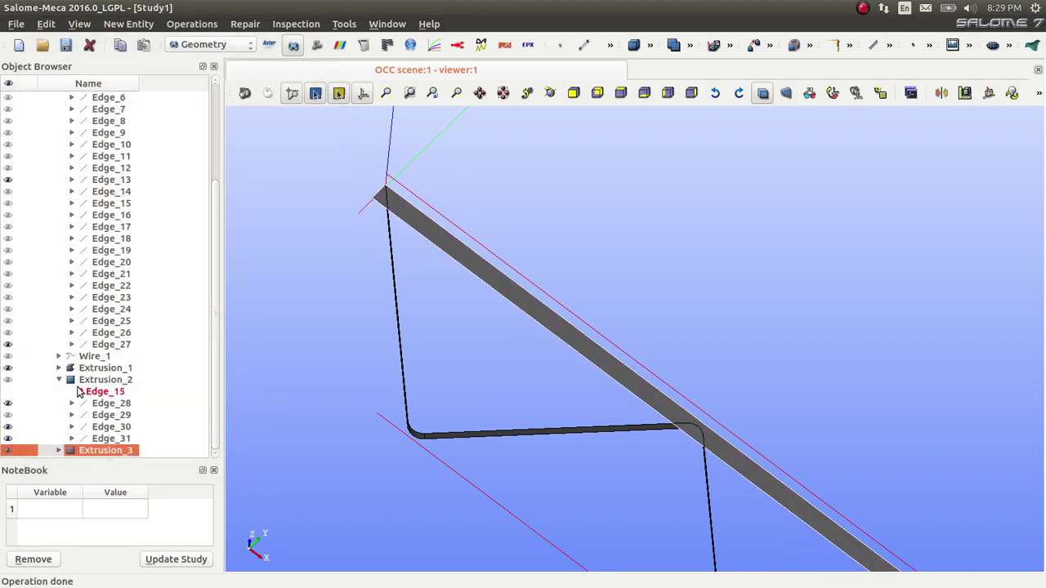
Show Extrusion_2 again alongside the new leg to view the upper chord angle together with the web.
{"action": "left_click", "coordinate": [8, 380]}
{"action": "scroll", "coordinate": [422, 264], "scroll_direction": "down", "scroll_amount": 5}
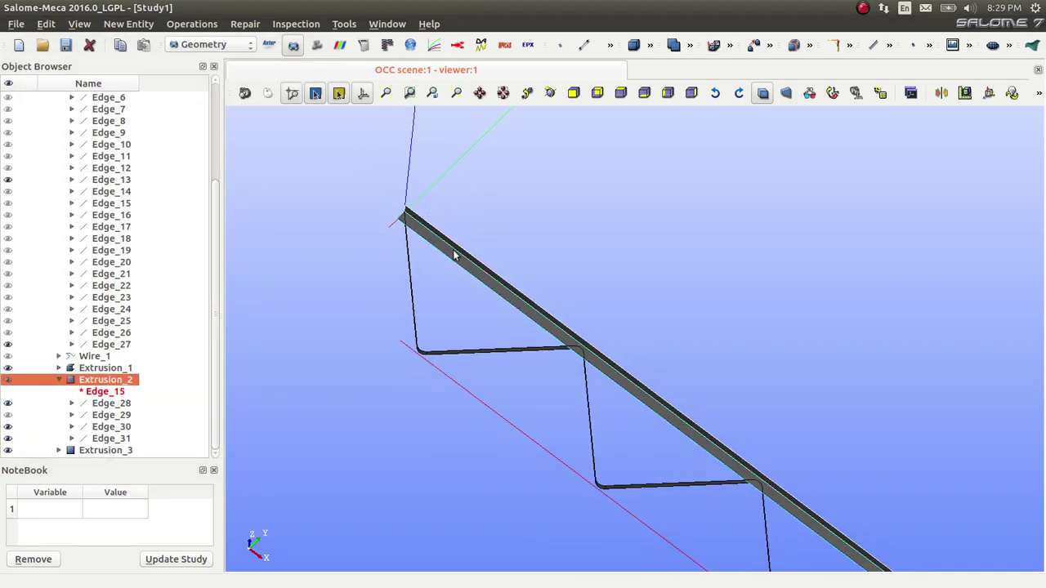
Examine the truss's upper chord, zigzag web and end joint from several angles.
{"action": "scroll", "coordinate": [543, 260], "scroll_direction": "down", "scroll_amount": 3}
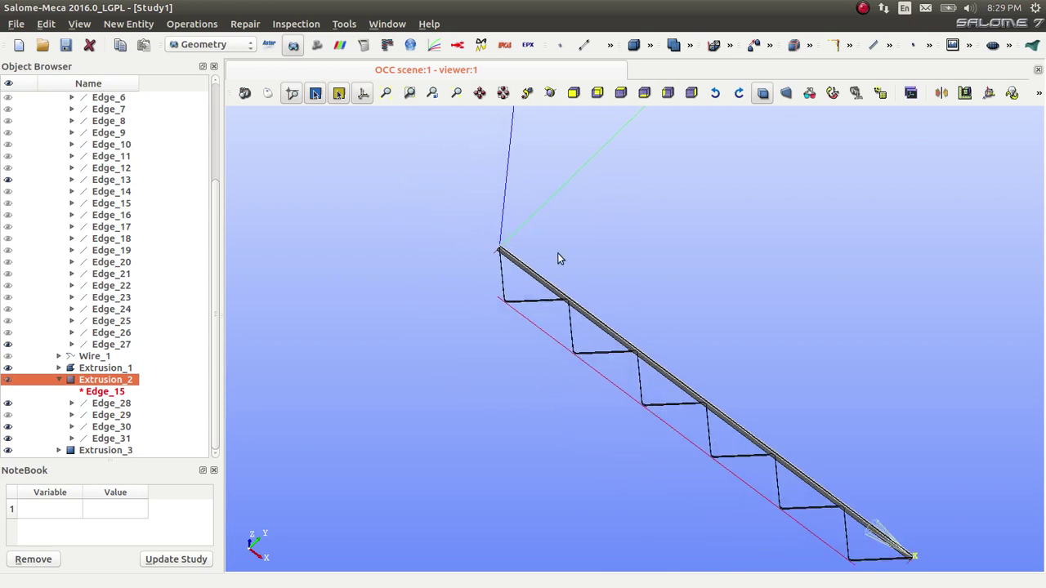
{"action": "scroll", "coordinate": [800, 467], "scroll_direction": "up", "scroll_amount": 5}
{"action": "scroll", "coordinate": [801, 466], "scroll_direction": "up", "scroll_amount": 2}
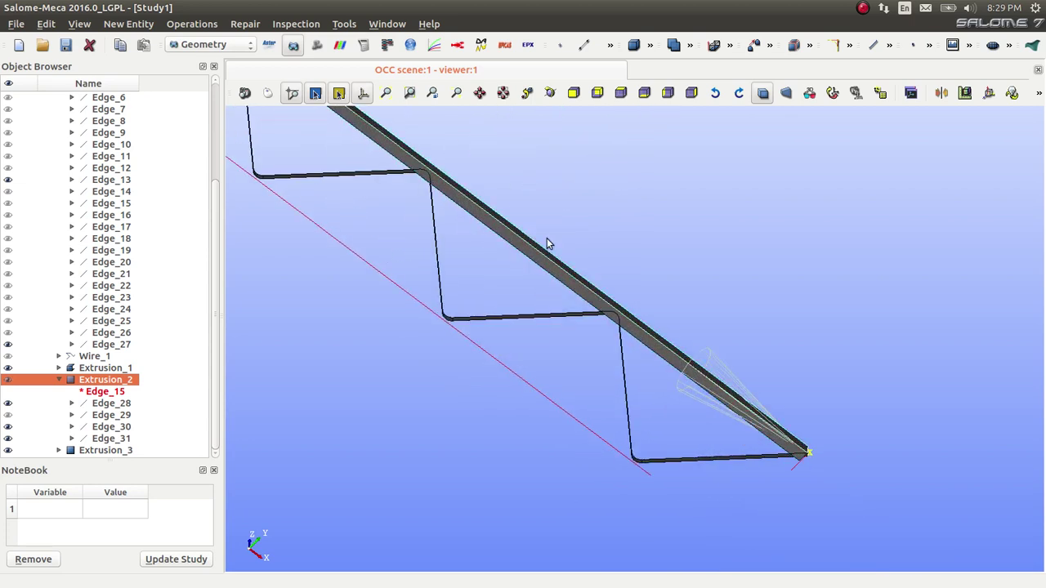
{"action": "left_click", "coordinate": [549, 93]}
{"action": "left_click_drag", "start_coordinate": [719, 281], "coordinate": [454, 288]}
{"action": "scroll", "coordinate": [828, 474], "scroll_direction": "up", "scroll_amount": 6}
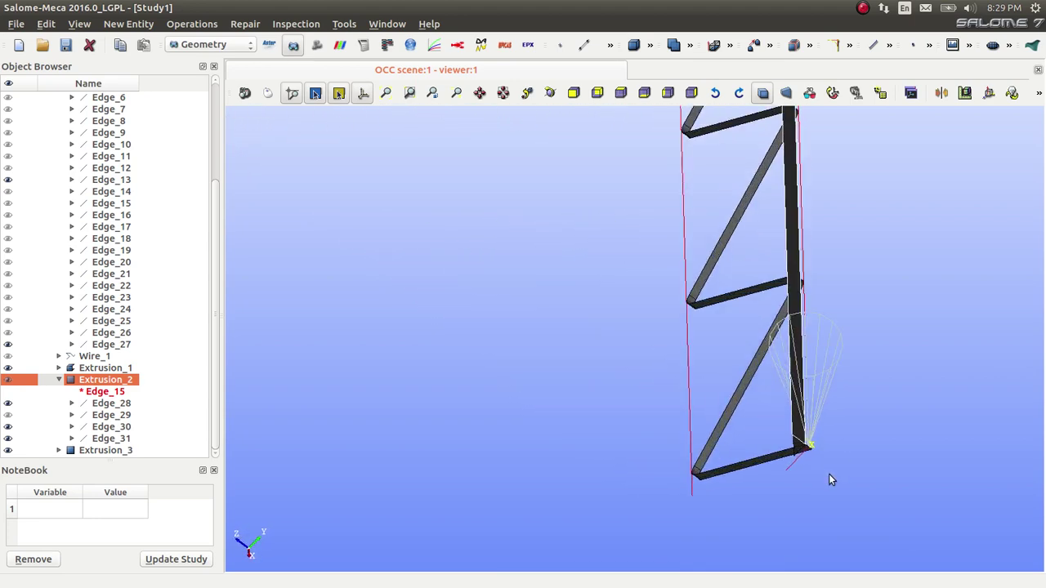
{"action": "scroll", "coordinate": [694, 435], "scroll_direction": "down", "scroll_amount": 3}
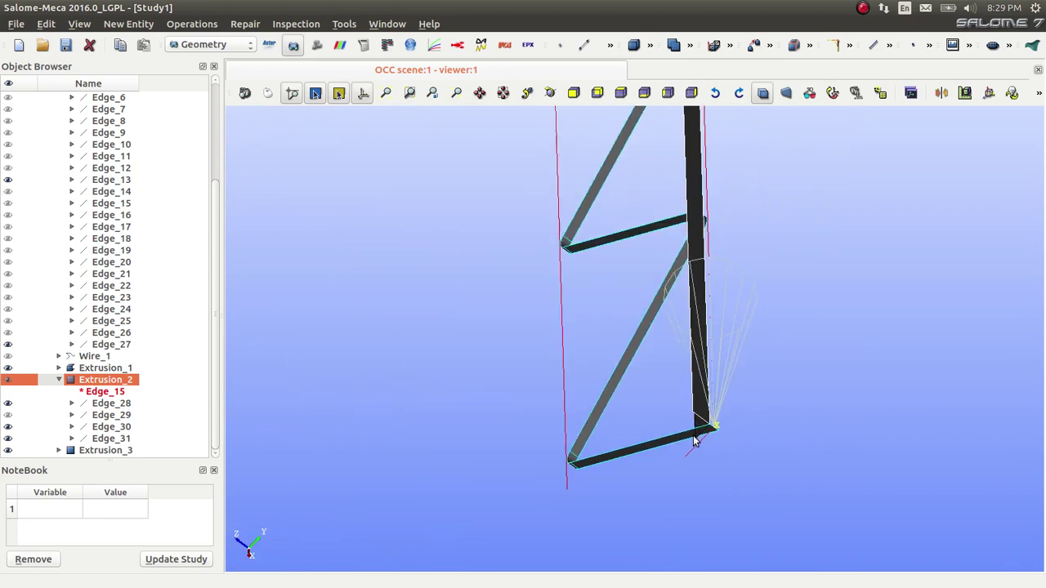
{"action": "left_click", "coordinate": [549, 93]}
{"action": "left_click_drag", "start_coordinate": [528, 122], "coordinate": [712, 427]}
{"action": "scroll", "coordinate": [490, 345], "scroll_direction": "down", "scroll_amount": 3}
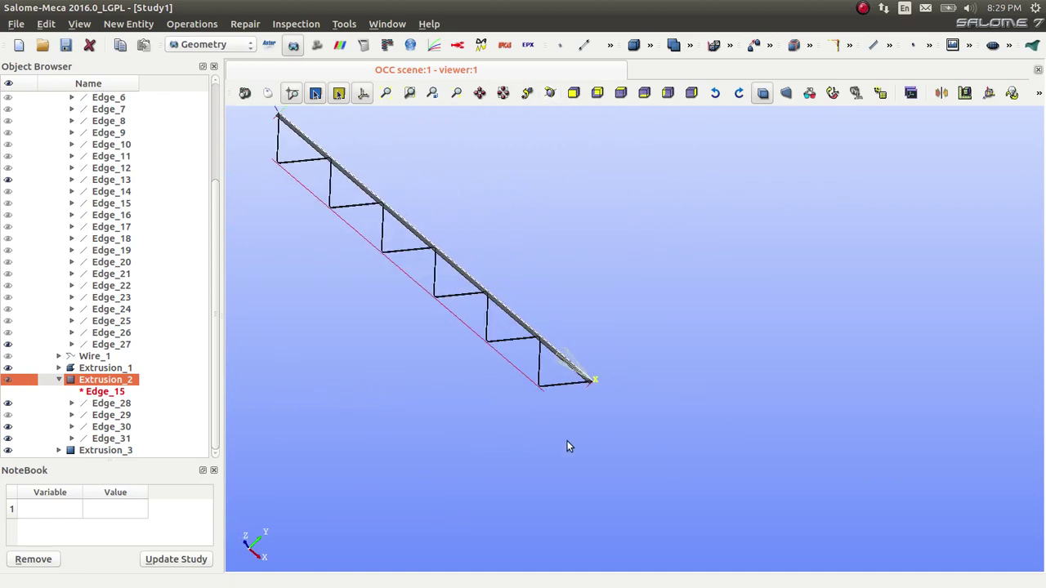
{"action": "scroll", "coordinate": [295, 169], "scroll_direction": "up", "scroll_amount": 3}
{"action": "scroll", "coordinate": [385, 259], "scroll_direction": "down", "scroll_amount": 4}
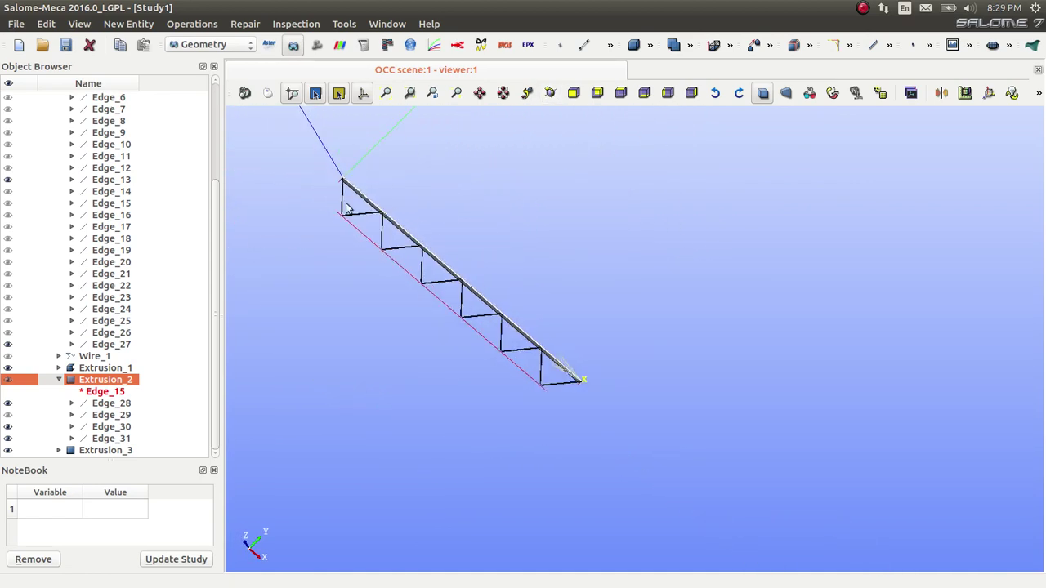
Extrude the lower chord line Edge_13 by a DX DY DZ vector with Dz 1.5.
{"action": "scroll", "coordinate": [338, 213], "scroll_direction": "up", "scroll_amount": 2}
{"action": "scroll", "coordinate": [338, 212], "scroll_direction": "up", "scroll_amount": 2}
{"action": "left_click", "coordinate": [401, 274]}
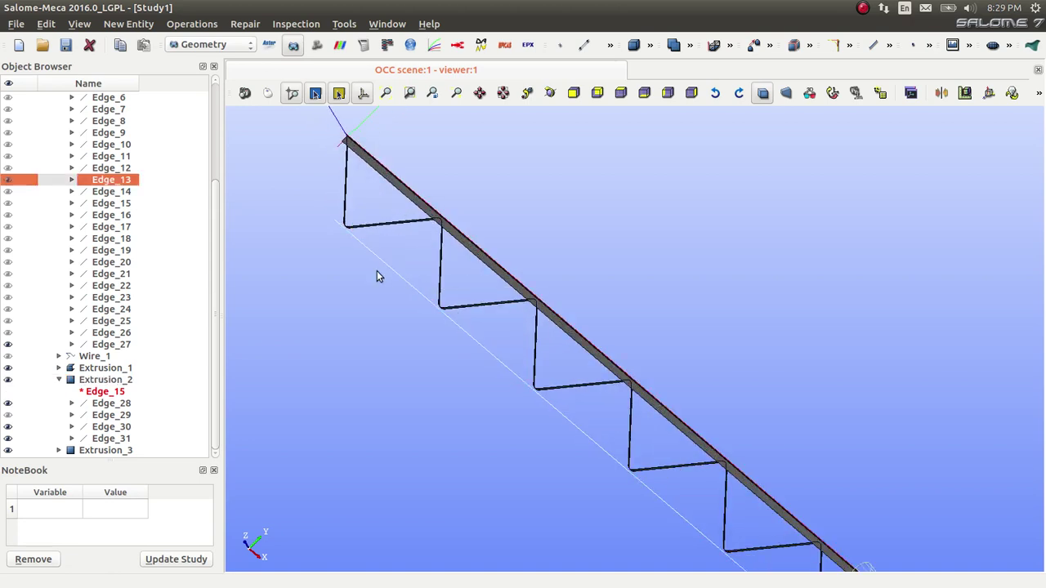
{"action": "left_click", "coordinate": [124, 25]}
{"action": "mouse_move", "coordinate": [191, 68]}
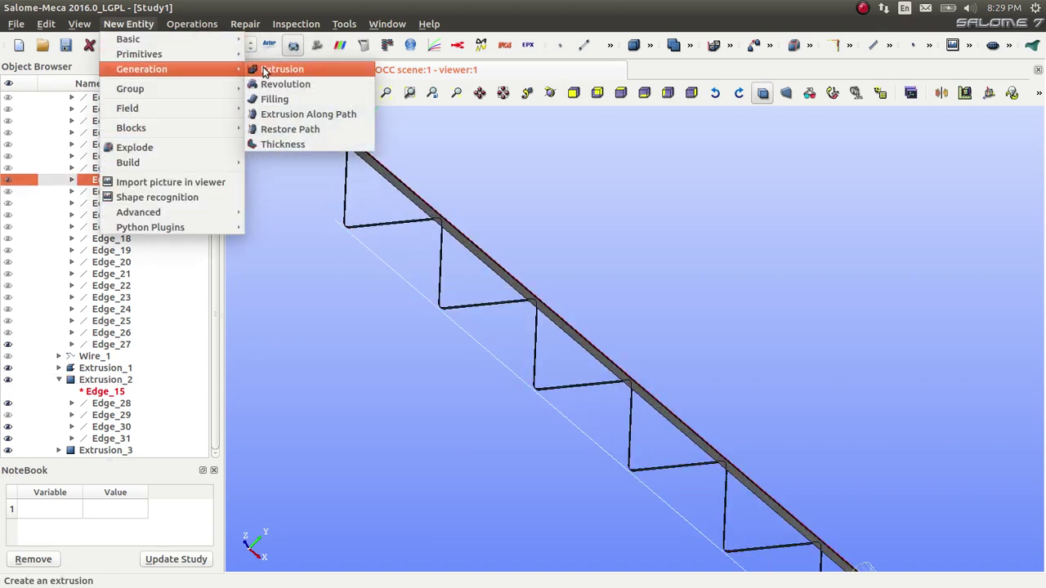
{"action": "left_click", "coordinate": [263, 72]}
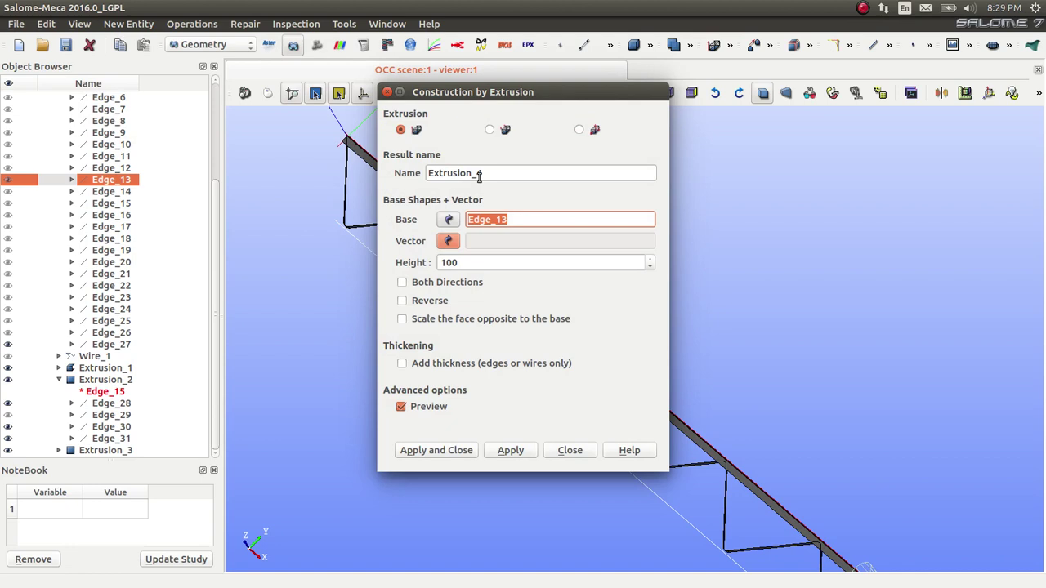
{"action": "left_click", "coordinate": [579, 131]}
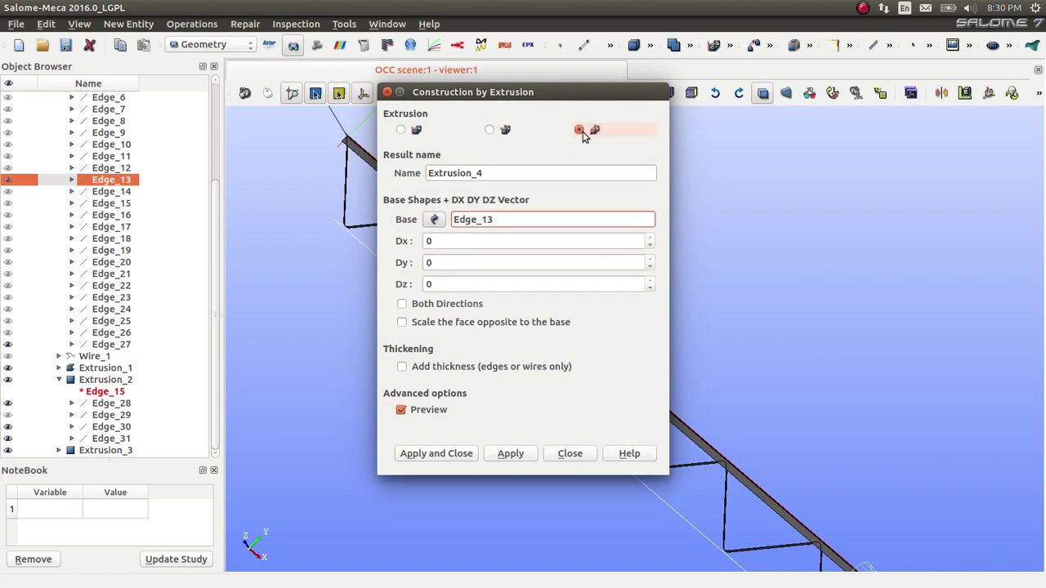
{"action": "left_click", "coordinate": [421, 283]}
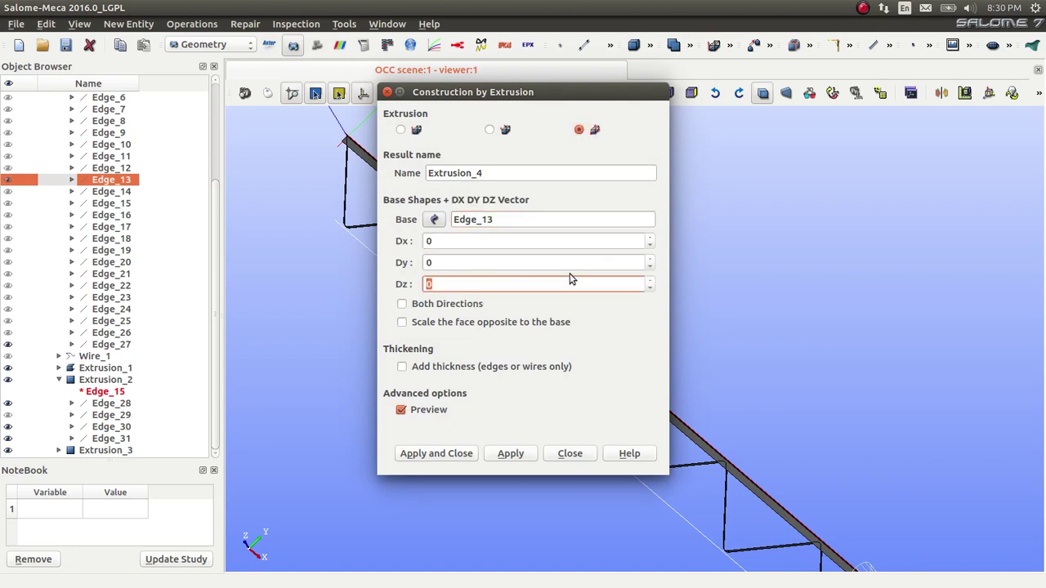
{"action": "type", "text": "1.5"}
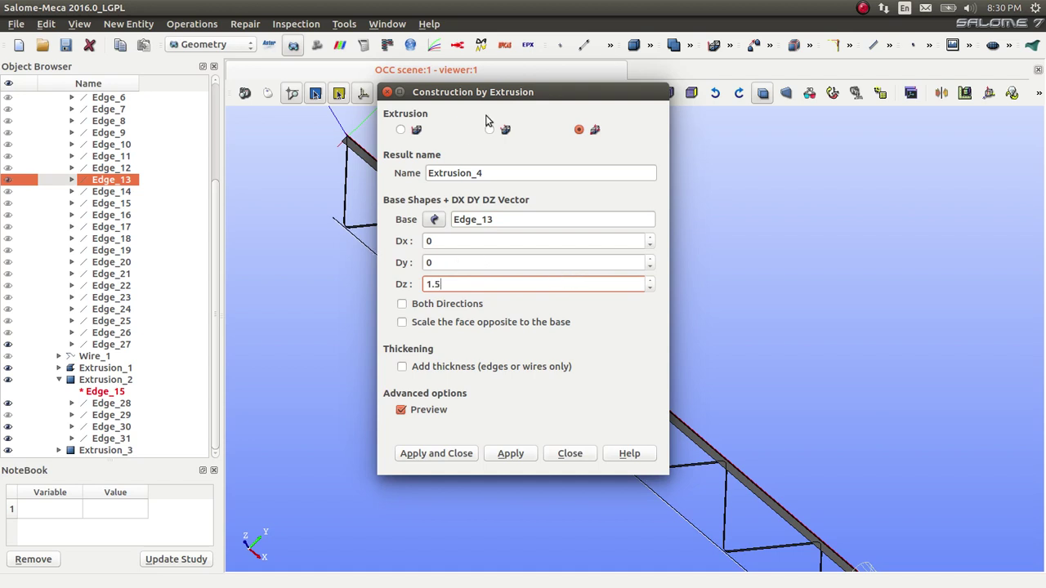
{"action": "left_click", "coordinate": [439, 457]}
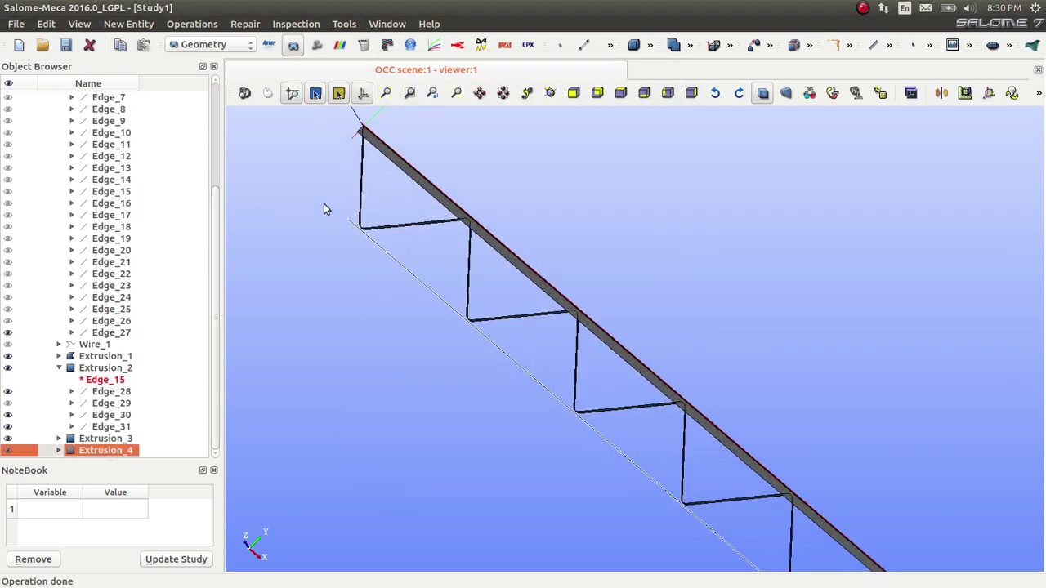
Translate the lower chord face Extrusion_4 by Dz 0.5 without creating a copy.
{"action": "scroll", "coordinate": [323, 204], "scroll_direction": "up", "scroll_amount": 2}
{"action": "left_click", "coordinate": [550, 93]}
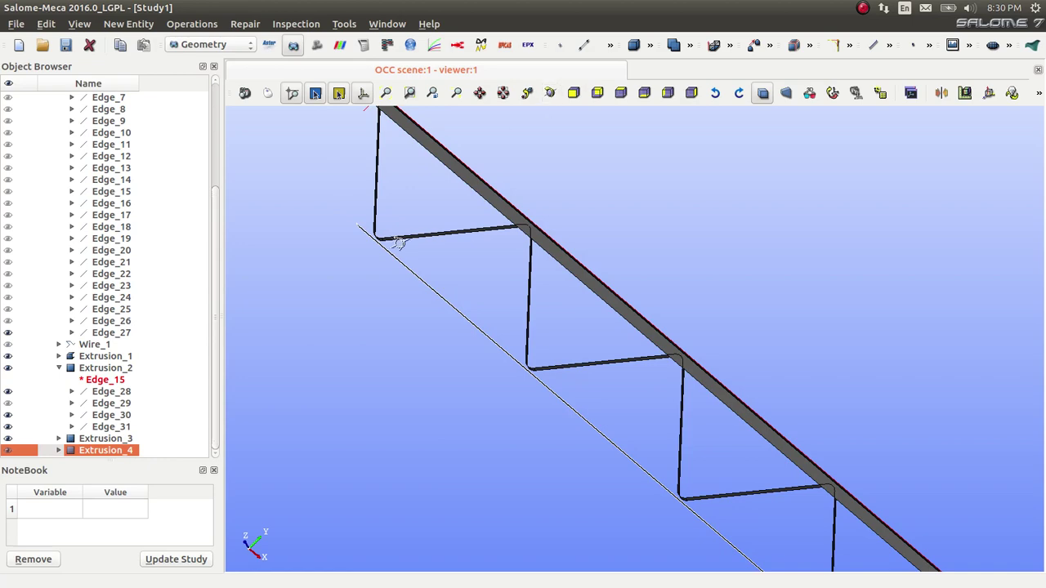
{"action": "left_click_drag", "start_coordinate": [398, 243], "coordinate": [460, 209]}
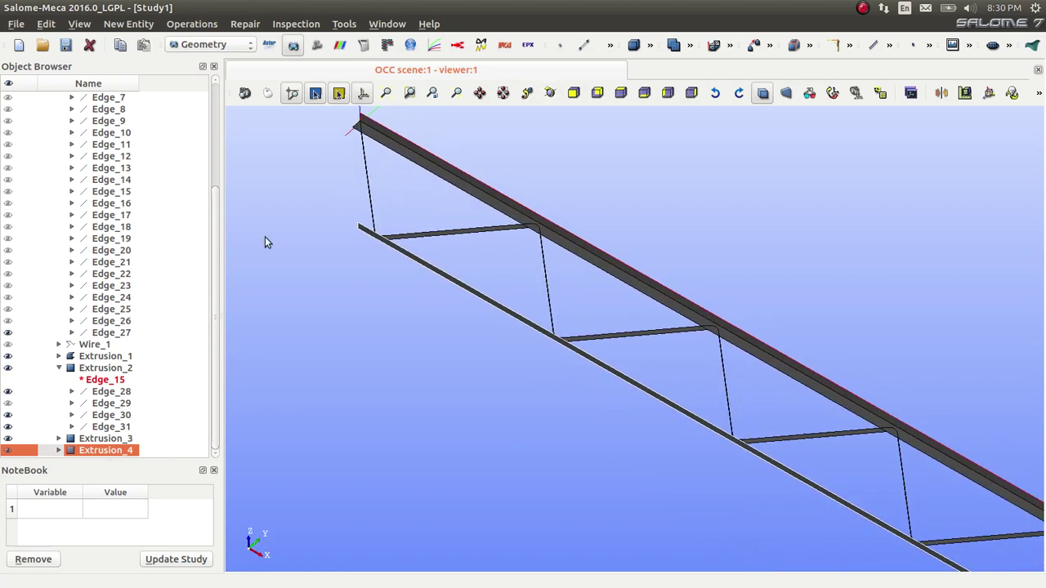
{"action": "left_click", "coordinate": [191, 23]}
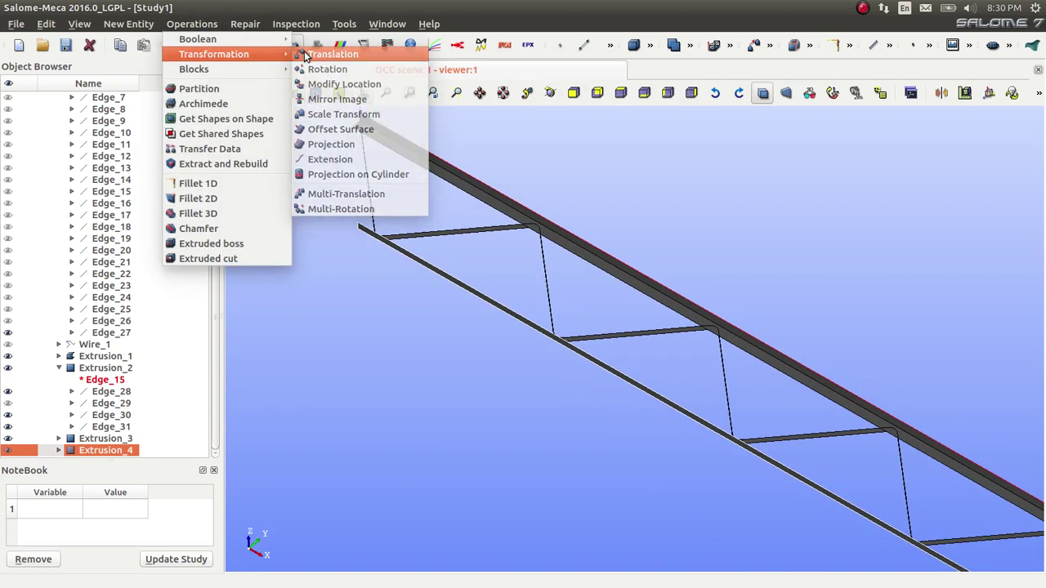
{"action": "left_click", "coordinate": [307, 54]}
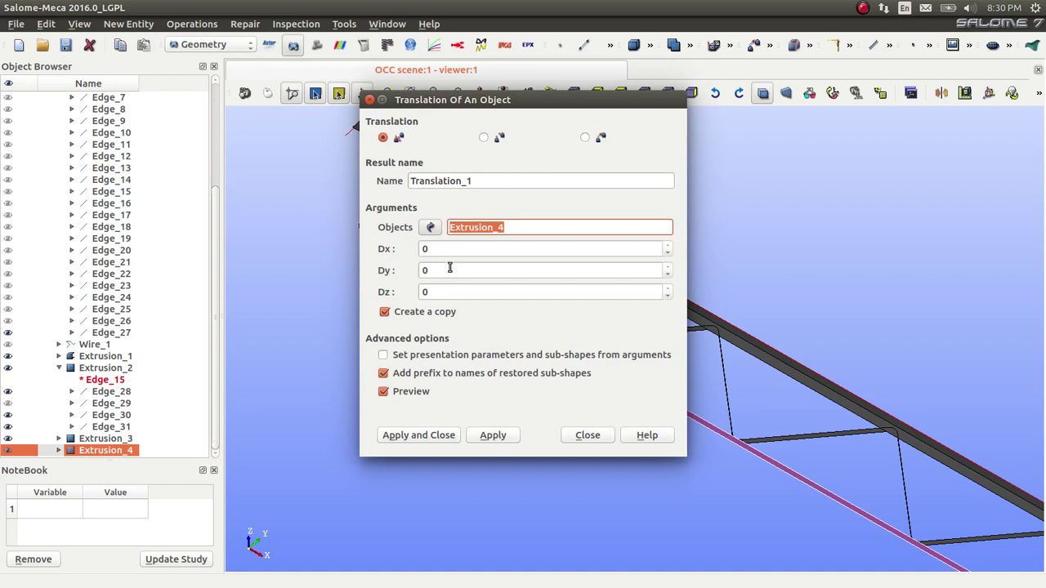
{"action": "double_click", "coordinate": [414, 292]}
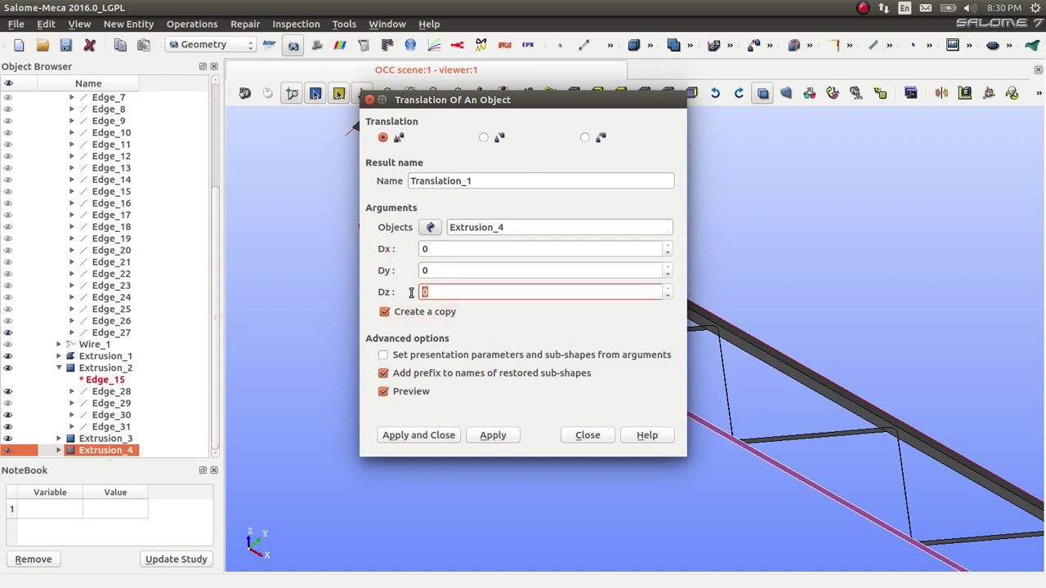
{"action": "type", "text": "0.5"}
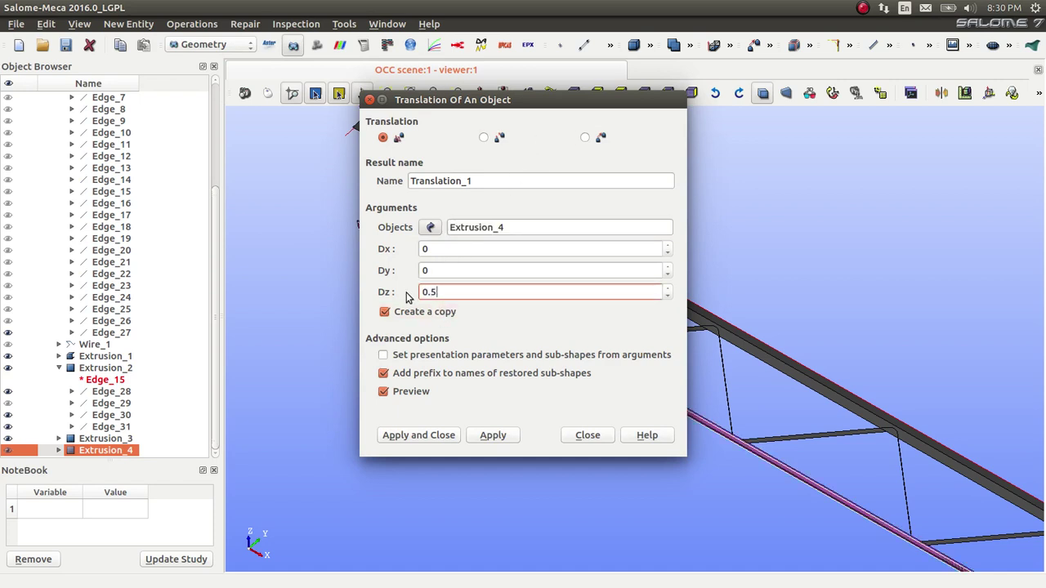
{"action": "left_click", "coordinate": [384, 311]}
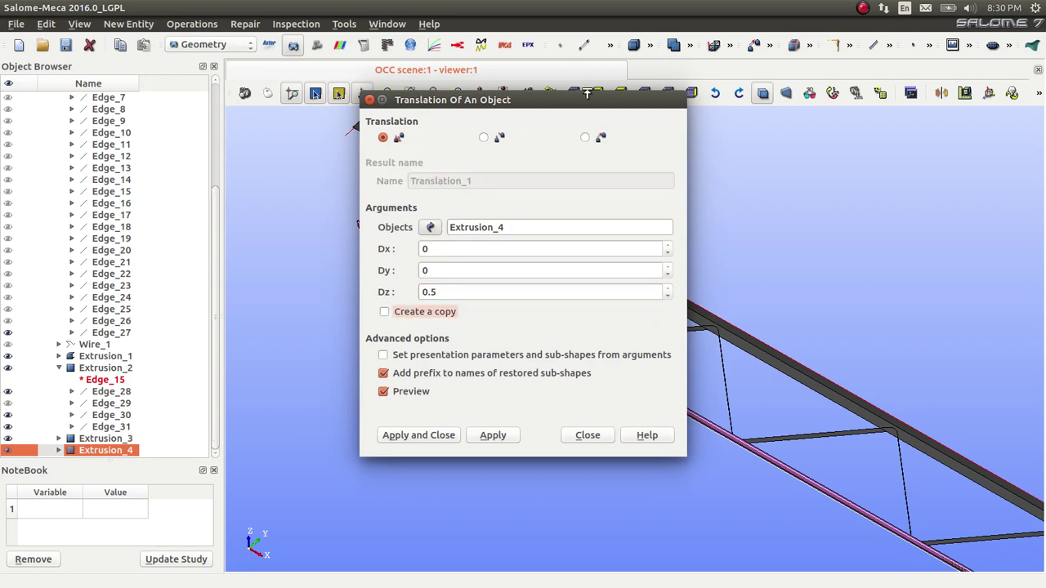
{"action": "left_click_drag", "start_coordinate": [587, 102], "coordinate": [319, 67]}
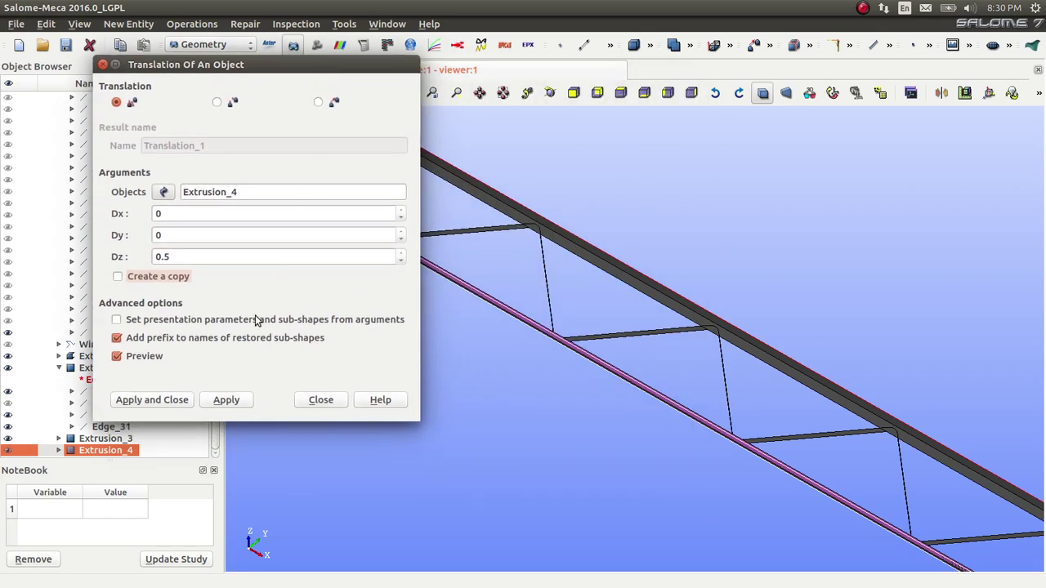
{"action": "left_click", "coordinate": [171, 404]}
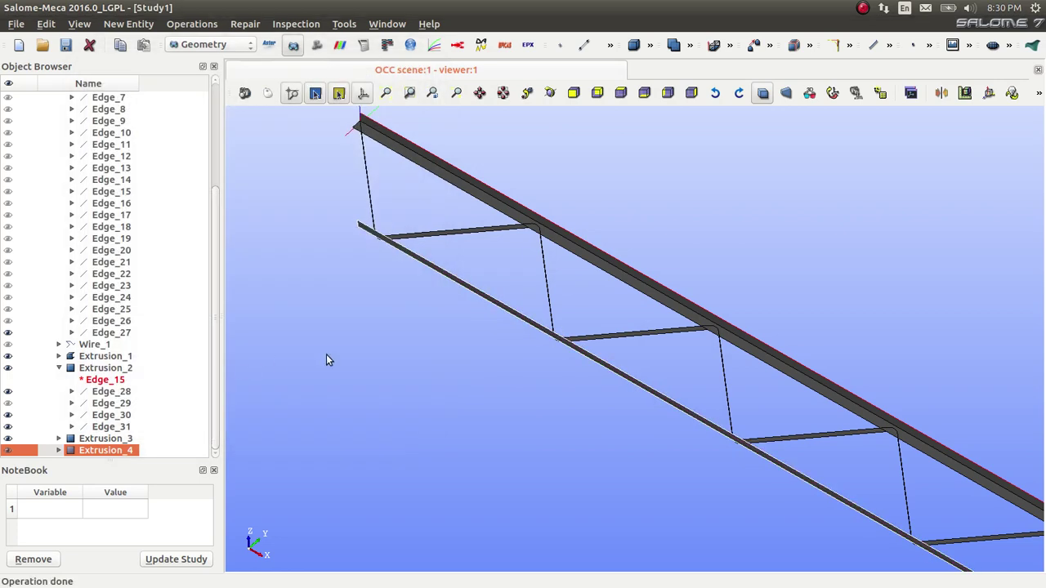
Explode the lower chord face Extrusion_4 into edge sub-shapes.
{"action": "scroll", "coordinate": [360, 194], "scroll_direction": "up", "scroll_amount": 1}
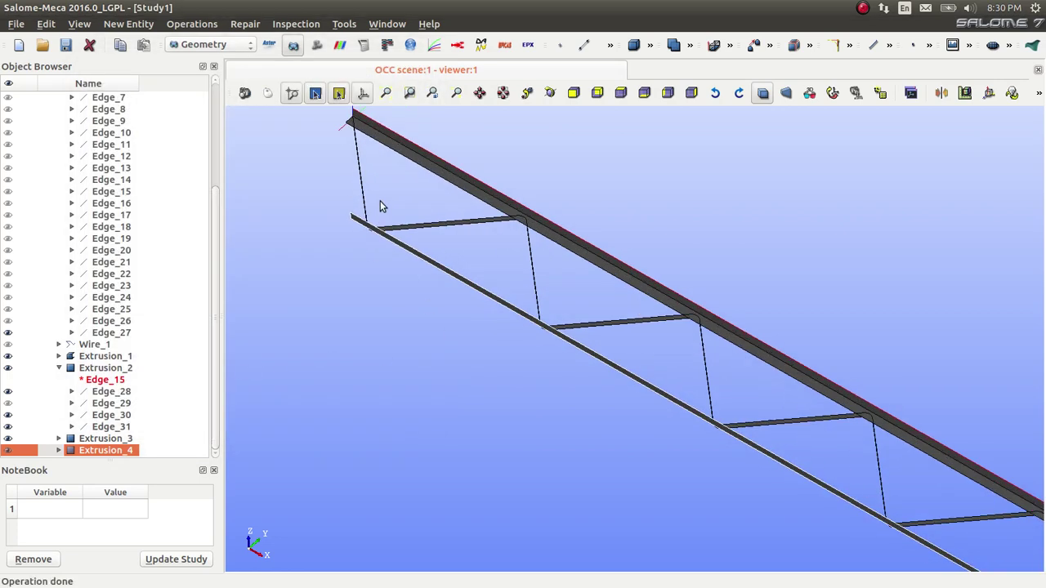
{"action": "left_click", "coordinate": [549, 92]}
{"action": "left_click_drag", "start_coordinate": [351, 237], "coordinate": [252, 360]}
{"action": "left_click", "coordinate": [116, 27]}
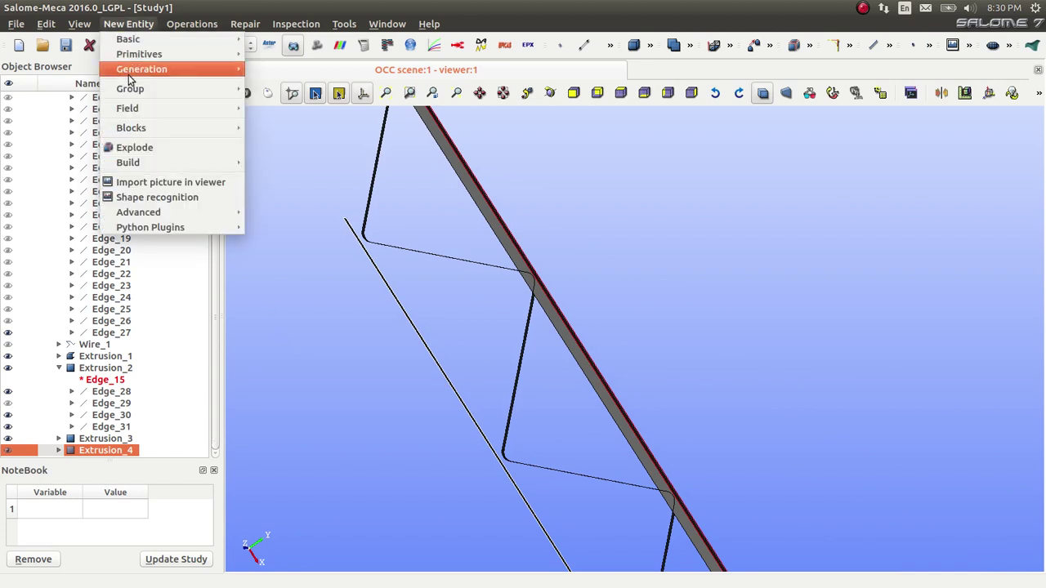
{"action": "mouse_move", "coordinate": [149, 75]}
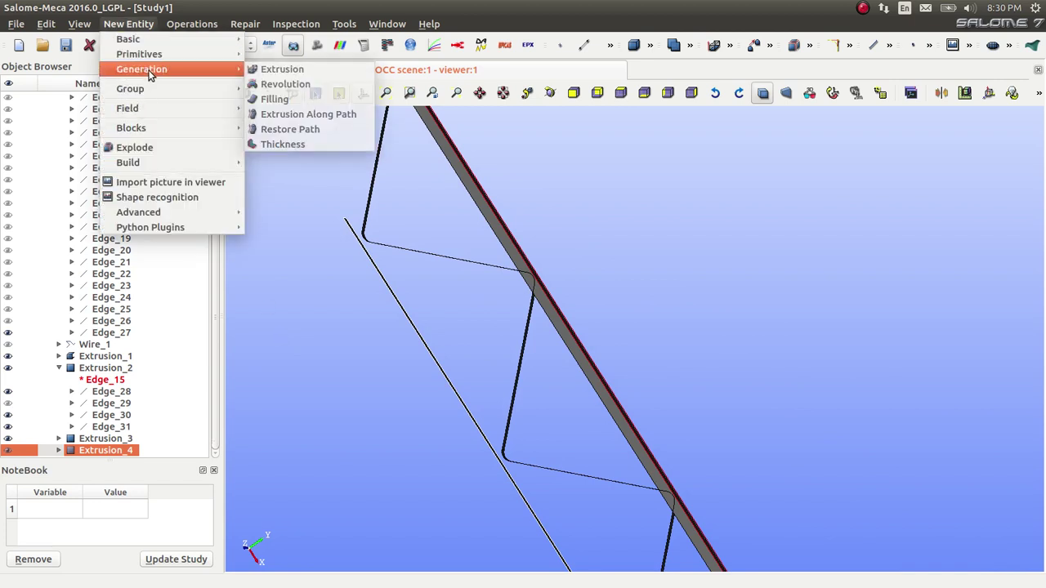
{"action": "left_click", "coordinate": [134, 147]}
{"action": "left_click", "coordinate": [505, 221]}
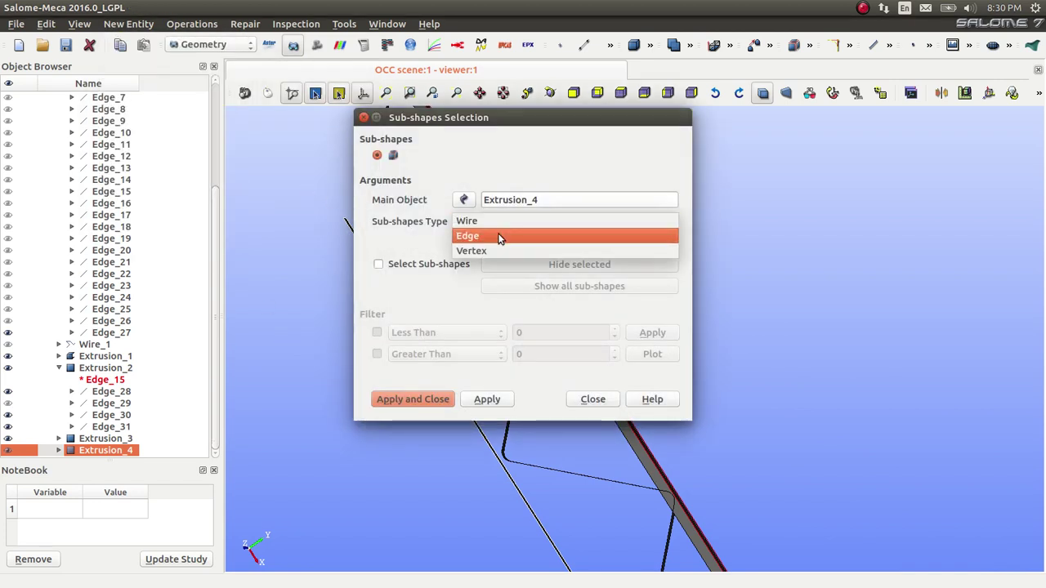
{"action": "left_click", "coordinate": [495, 236]}
{"action": "left_click", "coordinate": [406, 399]}
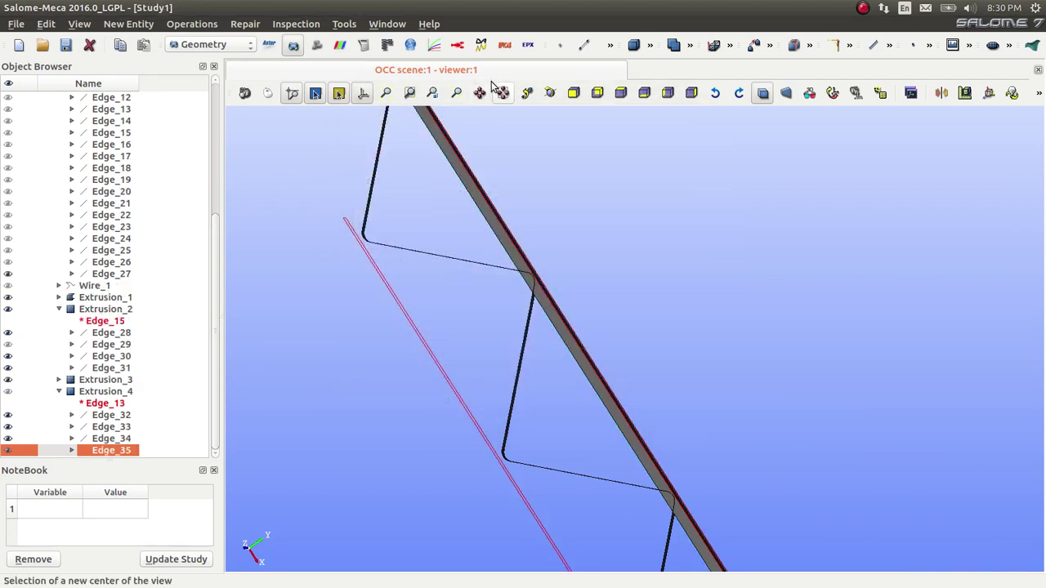
Extrude the lower chord face's Edge_33 by a DX DY DZ vector with Dy 1.5.
{"action": "left_click", "coordinate": [550, 94]}
{"action": "left_click_drag", "start_coordinate": [354, 195], "coordinate": [287, 217]}
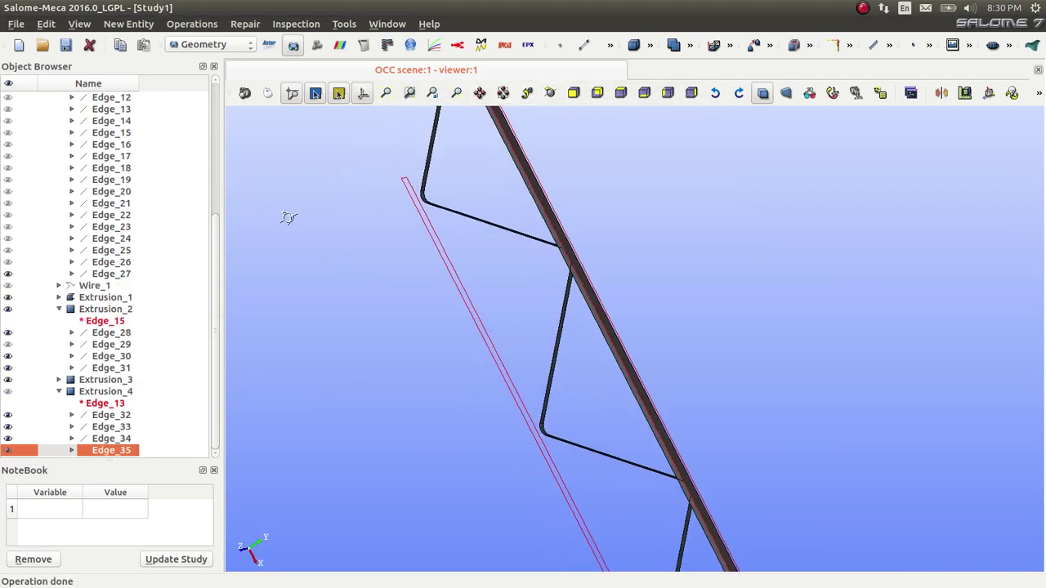
{"action": "left_click", "coordinate": [448, 252]}
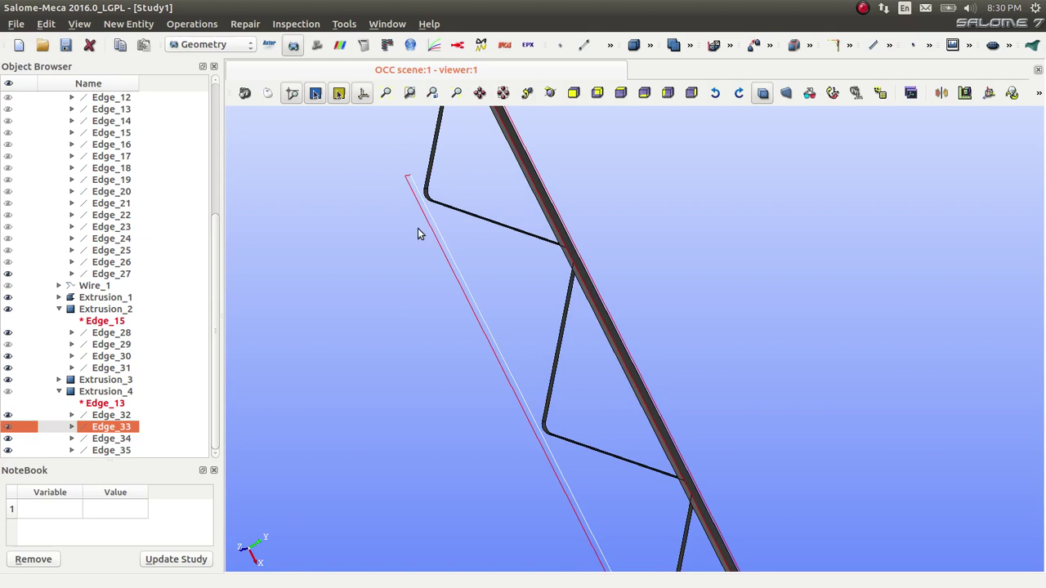
{"action": "left_click", "coordinate": [131, 24]}
{"action": "mouse_move", "coordinate": [144, 69]}
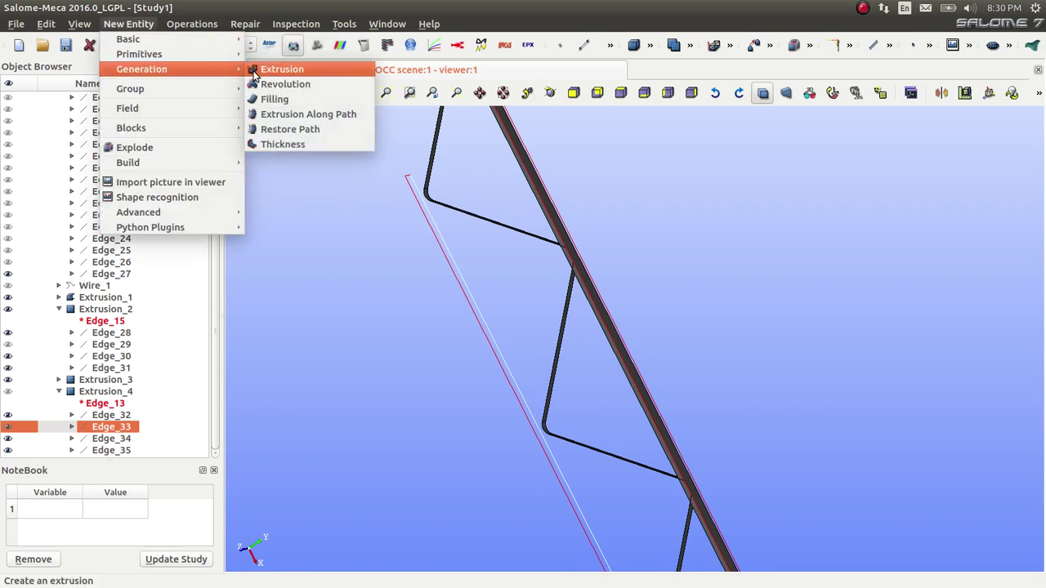
{"action": "left_click", "coordinate": [278, 70]}
{"action": "left_click_drag", "start_coordinate": [562, 98], "coordinate": [260, 72]}
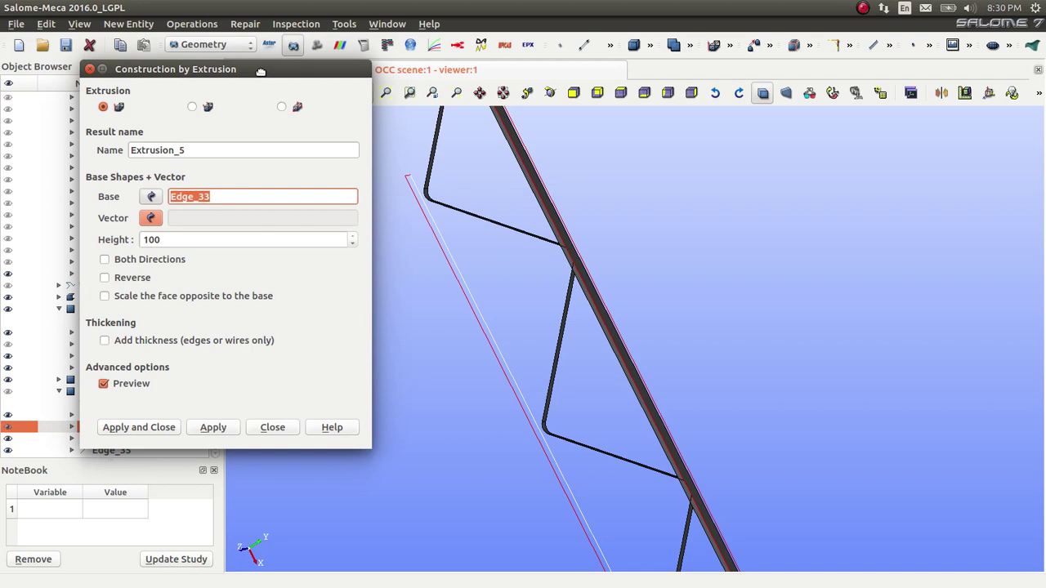
{"action": "left_click", "coordinate": [281, 106]}
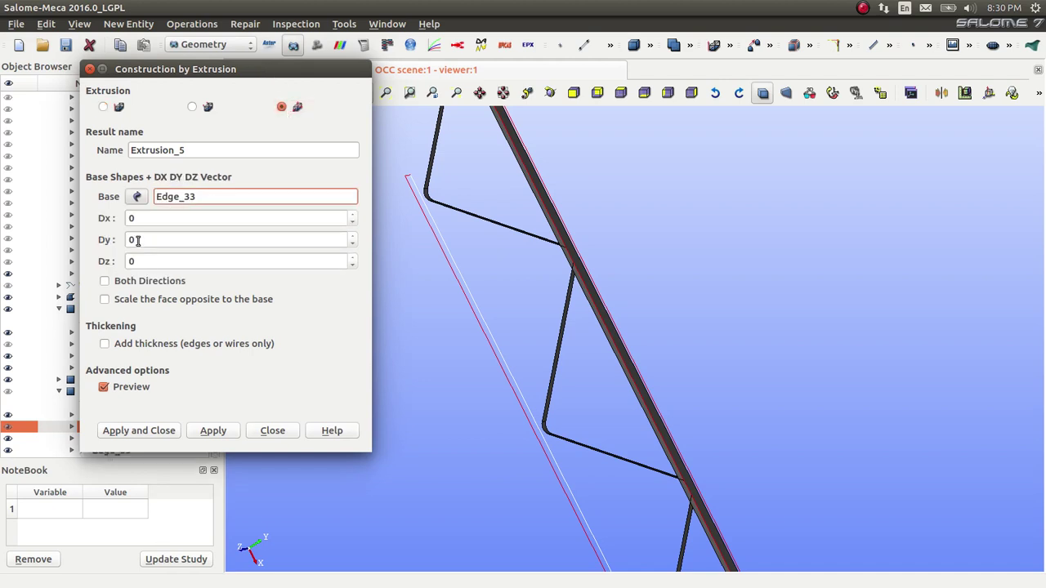
{"action": "left_click", "coordinate": [137, 240]}
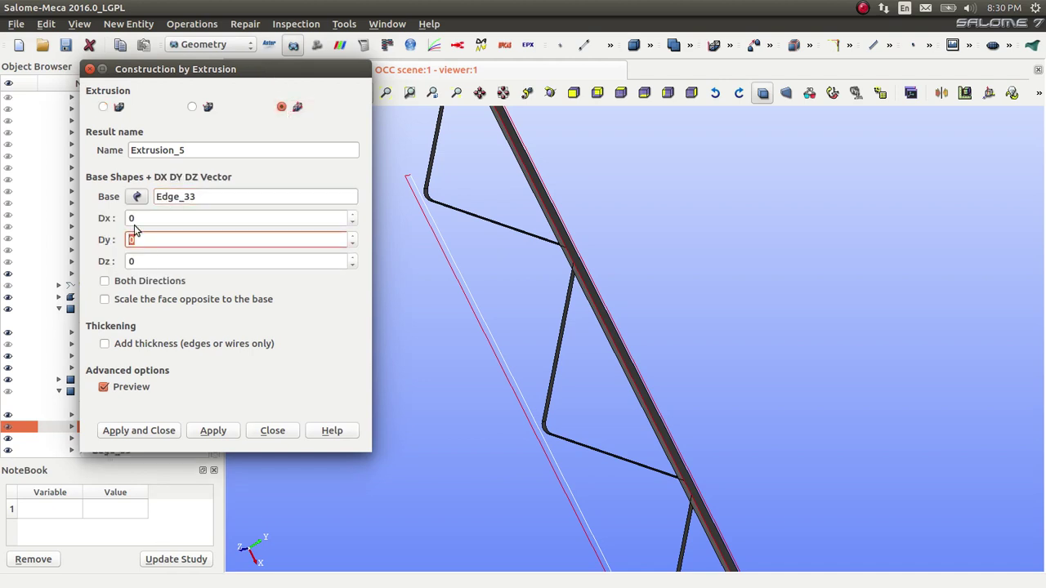
{"action": "type", "text": "1"}
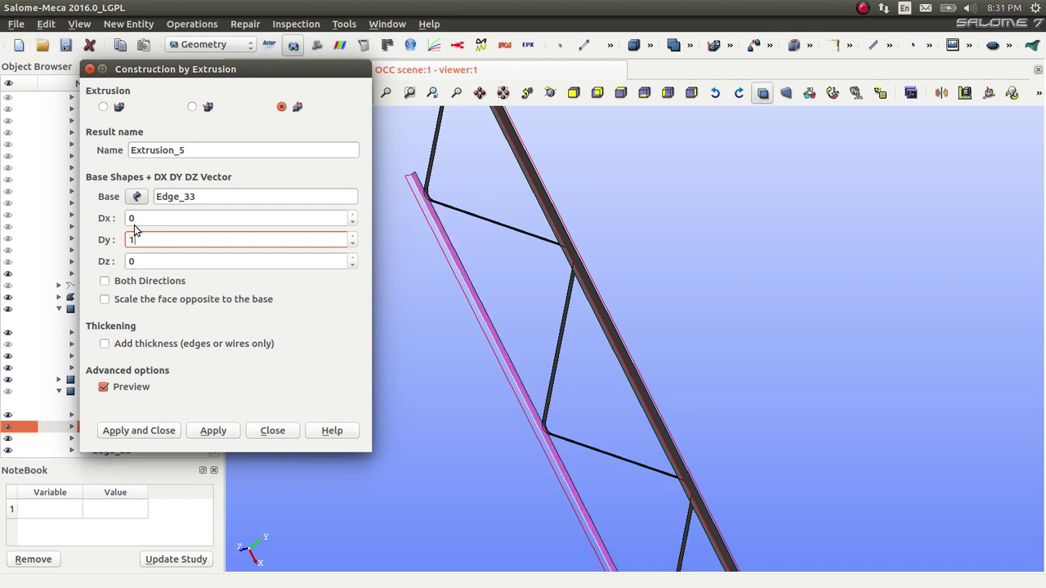
{"action": "type", "text": ".5"}
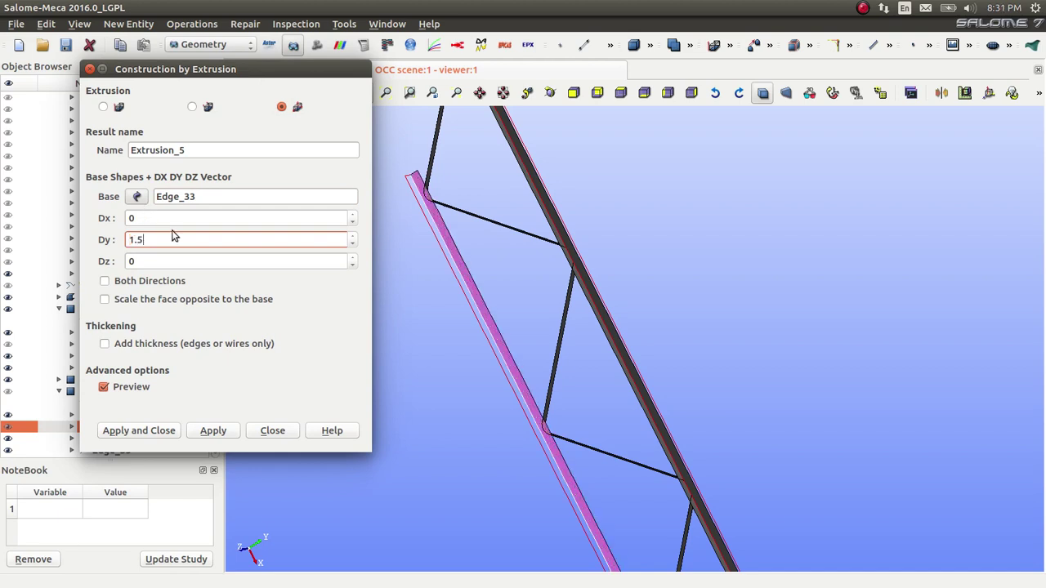
{"action": "left_click", "coordinate": [139, 430]}
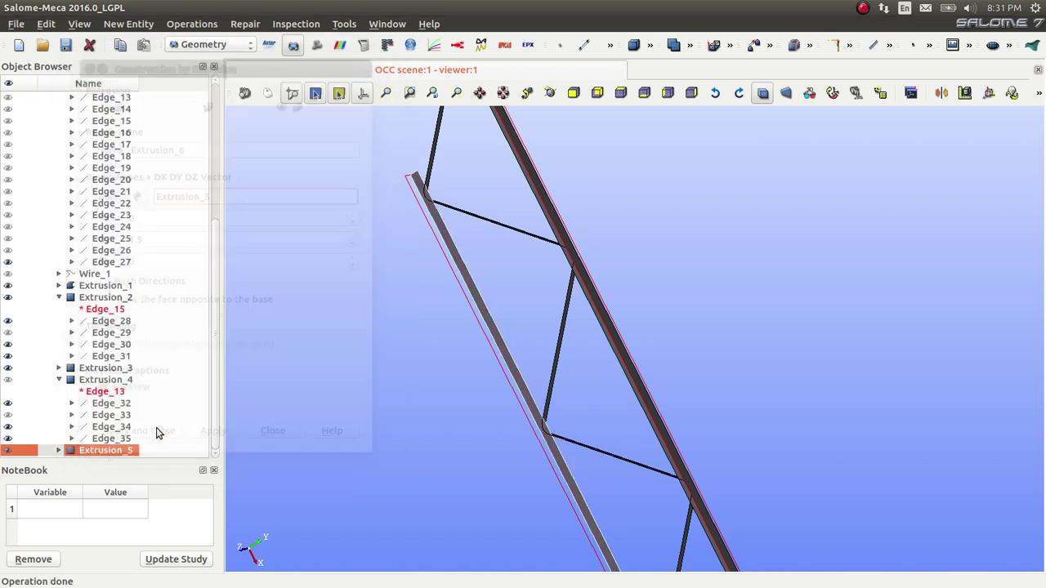
Show the hidden lower chord face Extrusion_4 and inspect the angle profile with the truss end.
{"action": "left_click", "coordinate": [10, 382]}
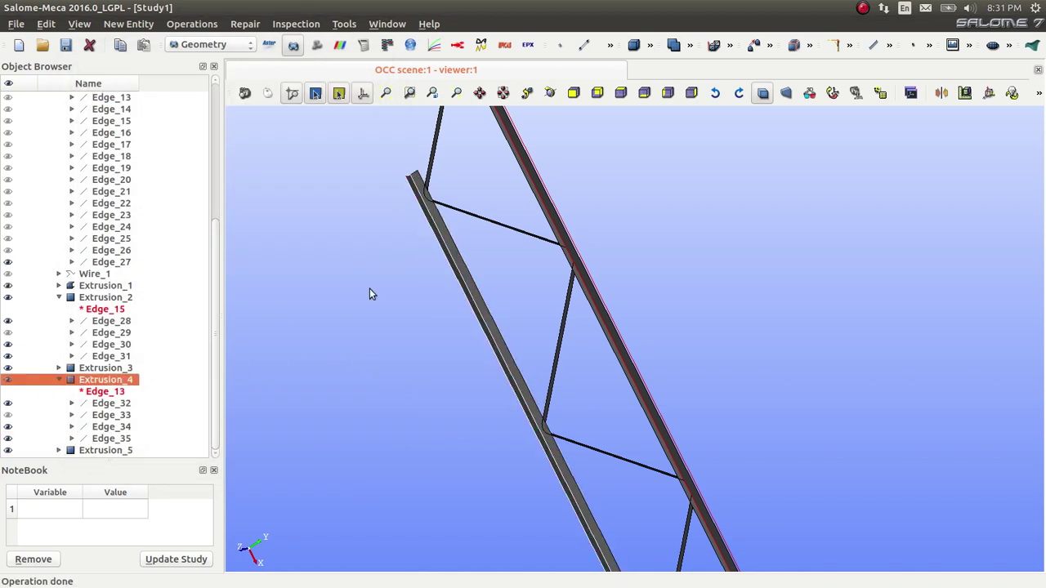
{"action": "scroll", "coordinate": [417, 262], "scroll_direction": "down", "scroll_amount": 5}
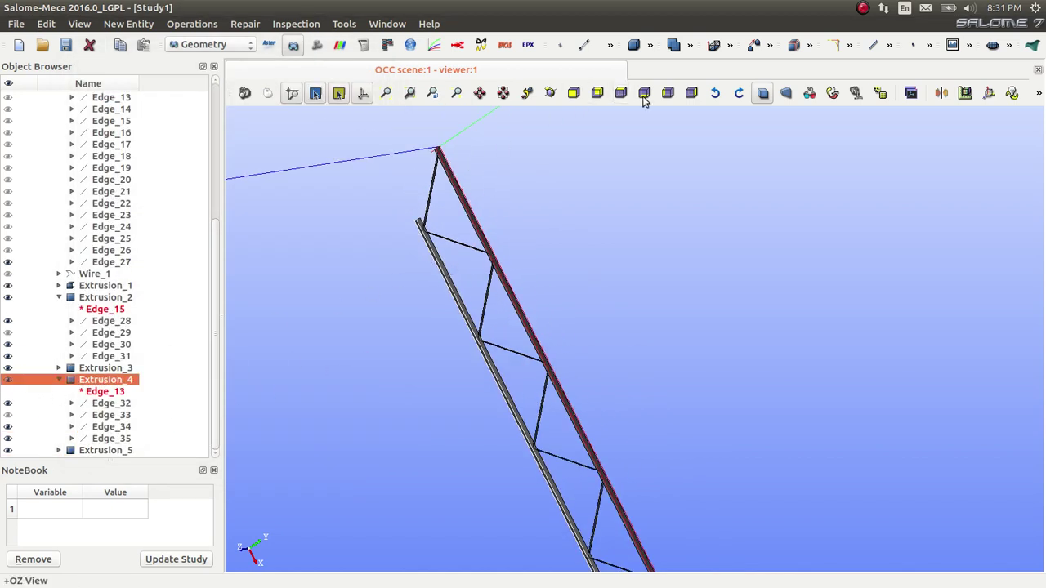
{"action": "left_click", "coordinate": [550, 93]}
{"action": "left_click_drag", "start_coordinate": [445, 206], "coordinate": [423, 175]}
{"action": "scroll", "coordinate": [453, 195], "scroll_direction": "up", "scroll_amount": 5}
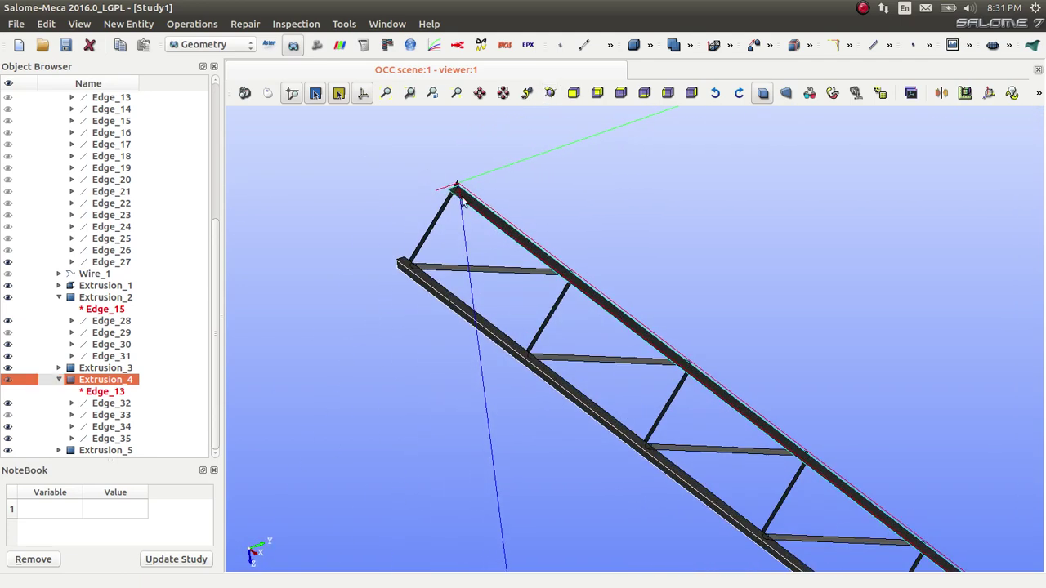
{"action": "left_click", "coordinate": [550, 92]}
{"action": "left_click_drag", "start_coordinate": [470, 173], "coordinate": [441, 217]}
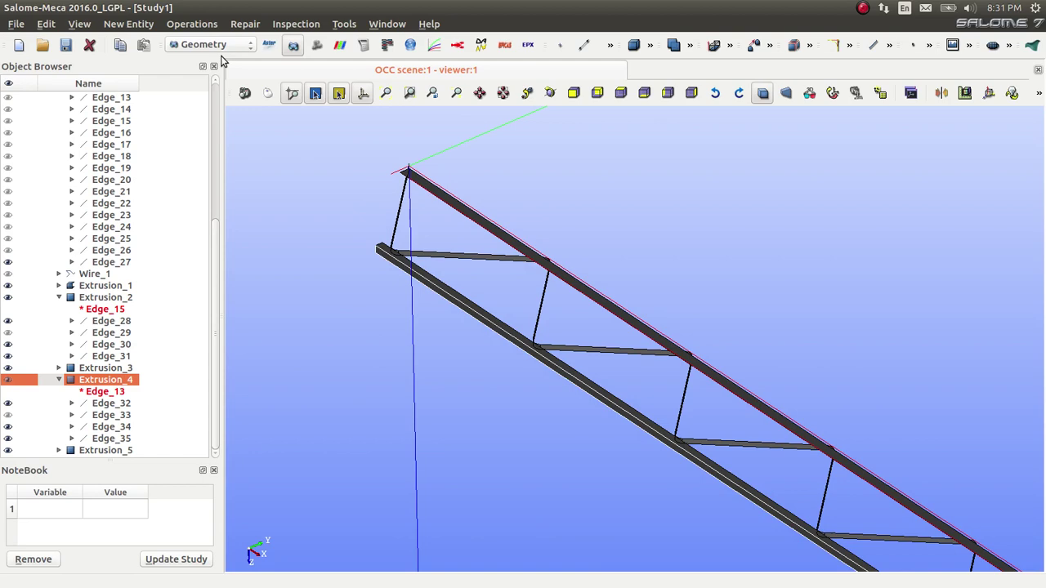
Set Extrusion_2, Extrusion_3, Extrusion_4 and Extrusion_5 as the objects of a mirror copy.
{"action": "left_click", "coordinate": [176, 27]}
{"action": "mouse_move", "coordinate": [245, 54]}
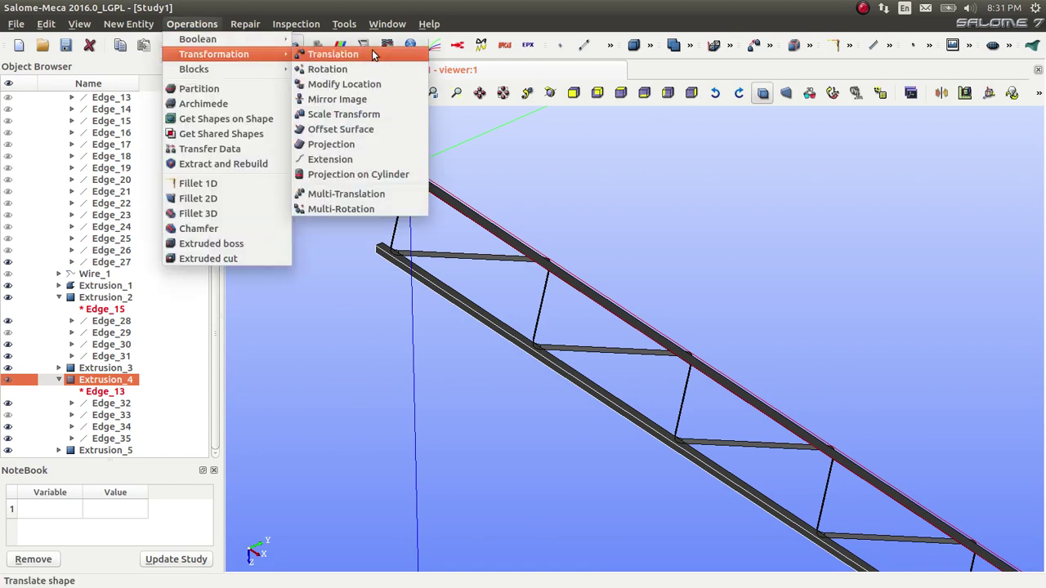
{"action": "left_click", "coordinate": [347, 99]}
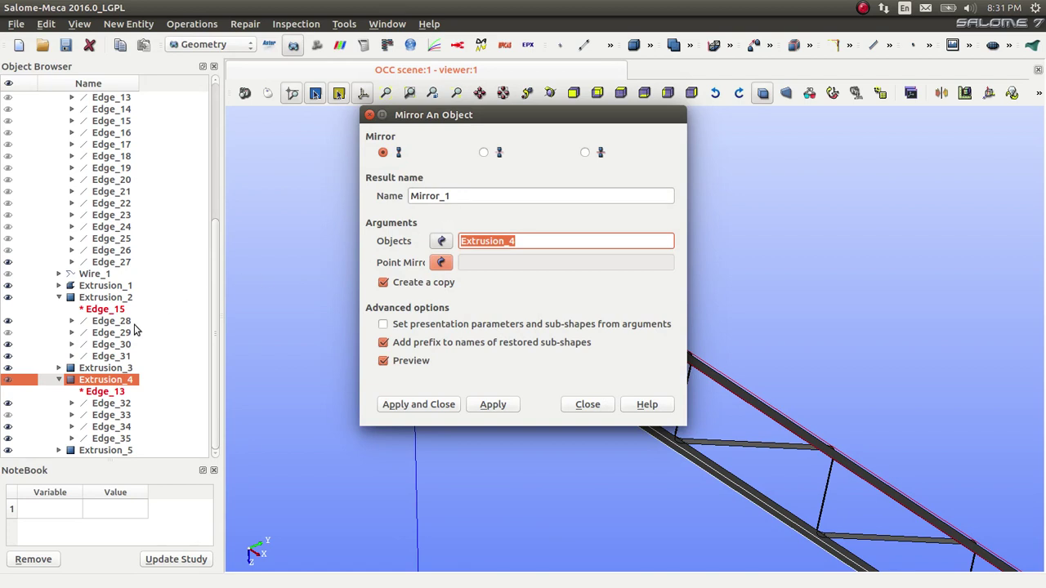
{"action": "left_click", "coordinate": [105, 369], "text": "ctrl"}
{"action": "left_click", "coordinate": [98, 299], "text": "shift"}
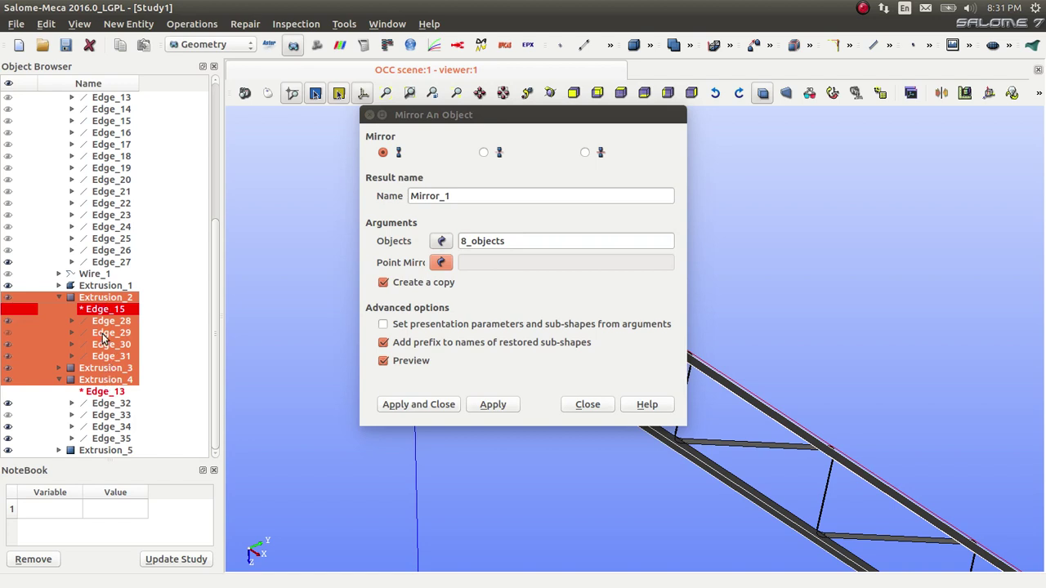
{"action": "left_click", "coordinate": [107, 299]}
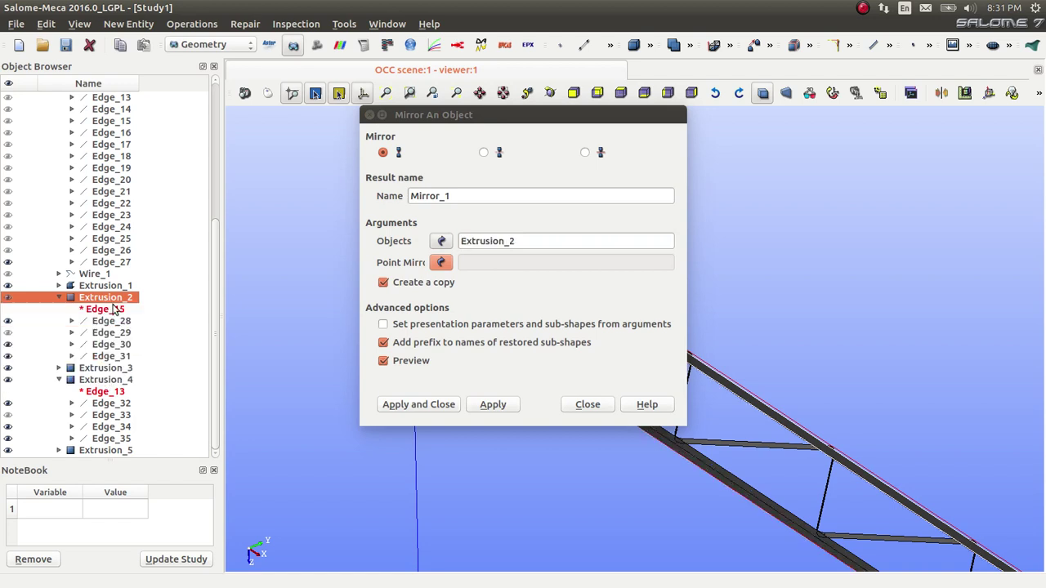
{"action": "left_click", "coordinate": [115, 369], "text": "ctrl"}
{"action": "left_click", "coordinate": [115, 380], "text": "ctrl"}
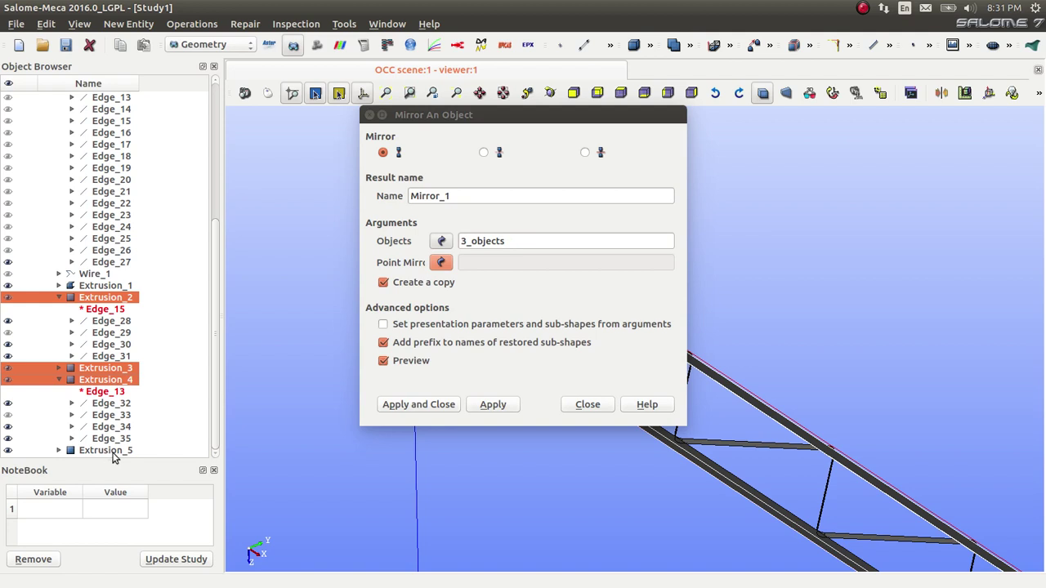
{"action": "left_click", "coordinate": [114, 452], "text": "ctrl"}
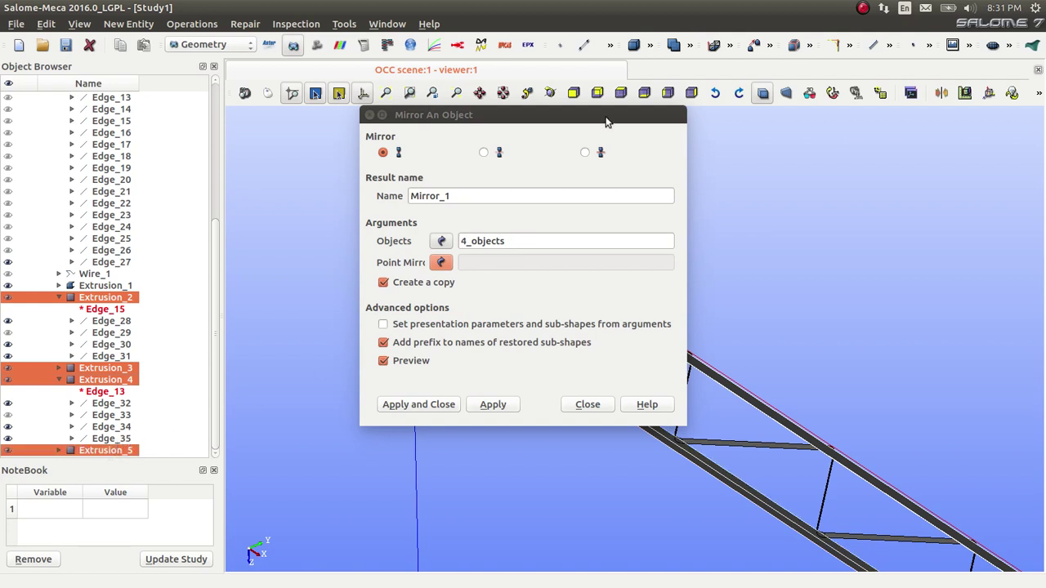
{"action": "left_click_drag", "start_coordinate": [605, 121], "coordinate": [548, 120]}
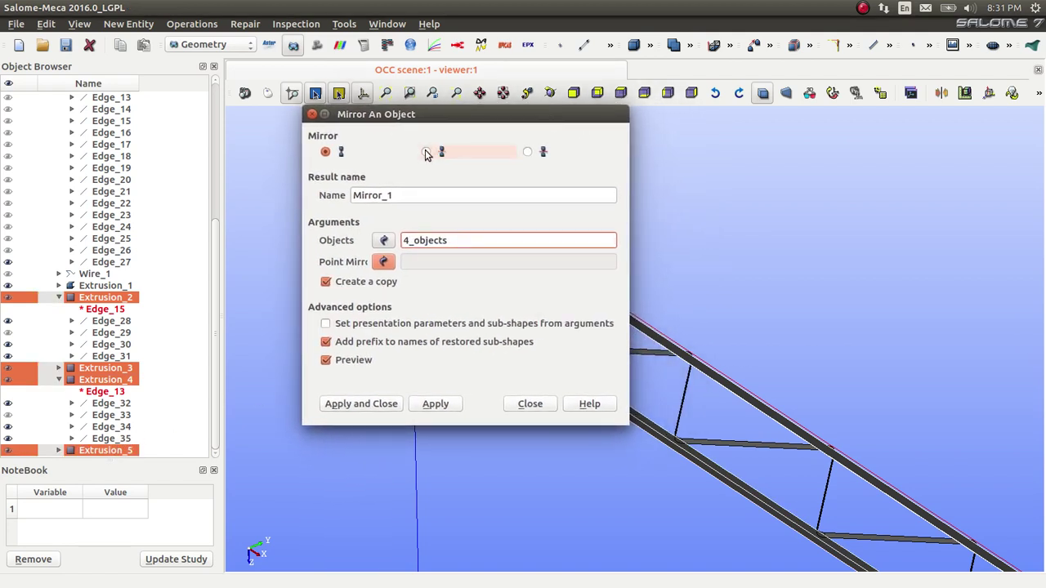
Try an axis mirror of the four chord faces, previewing it about OX, OY and OZ.
{"action": "left_click", "coordinate": [426, 152]}
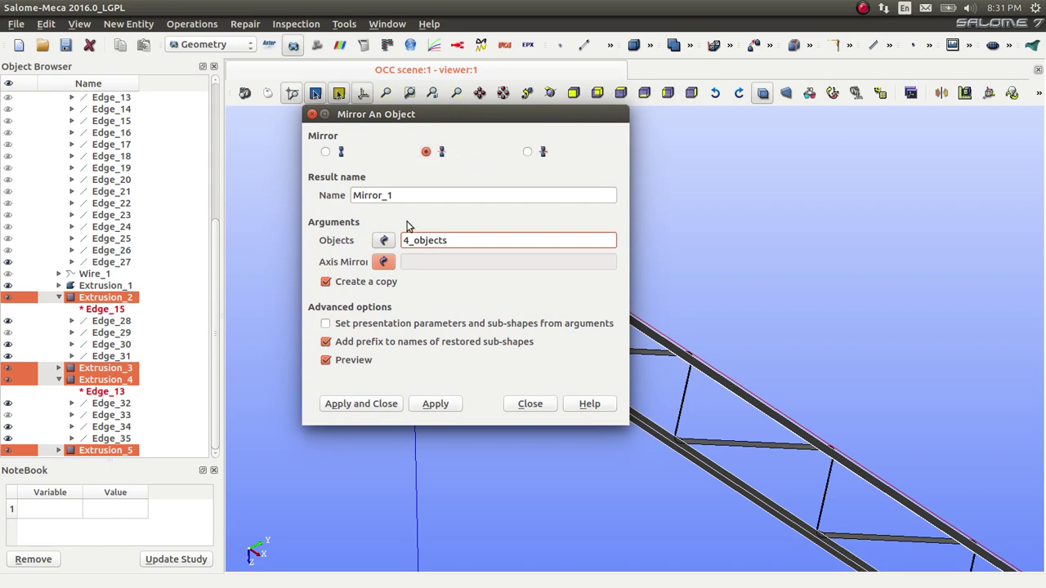
{"action": "left_click", "coordinate": [386, 262]}
{"action": "left_click_drag", "start_coordinate": [215, 265], "coordinate": [233, 115]}
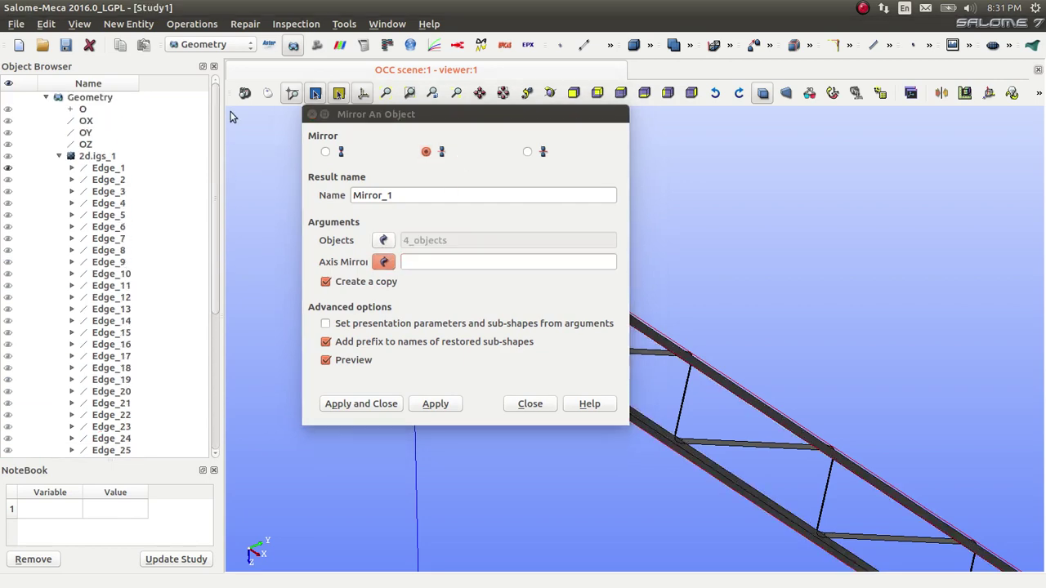
{"action": "left_click_drag", "start_coordinate": [467, 116], "coordinate": [798, 180]}
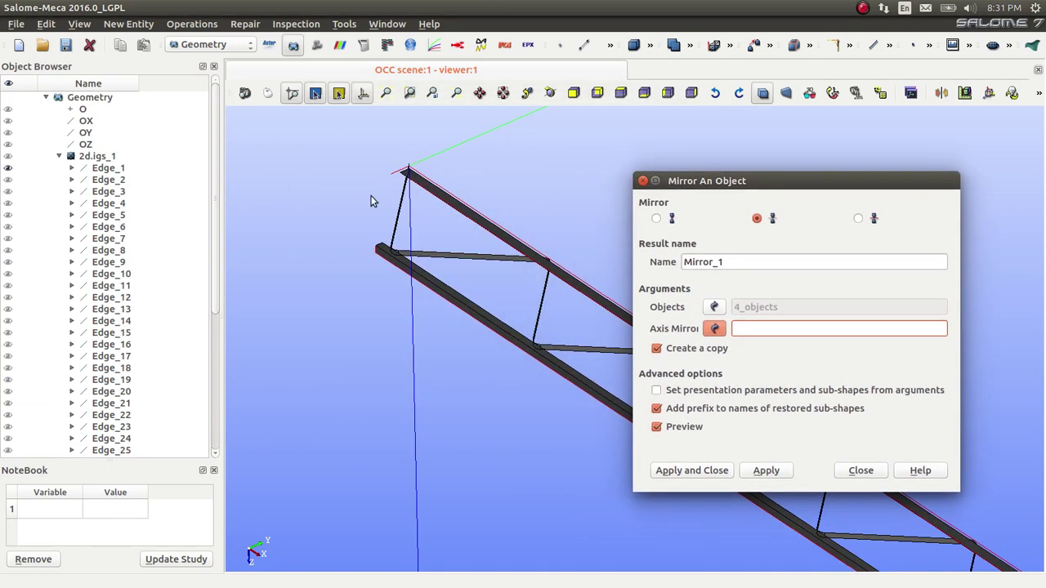
{"action": "scroll", "coordinate": [376, 213], "scroll_direction": "down", "scroll_amount": 4}
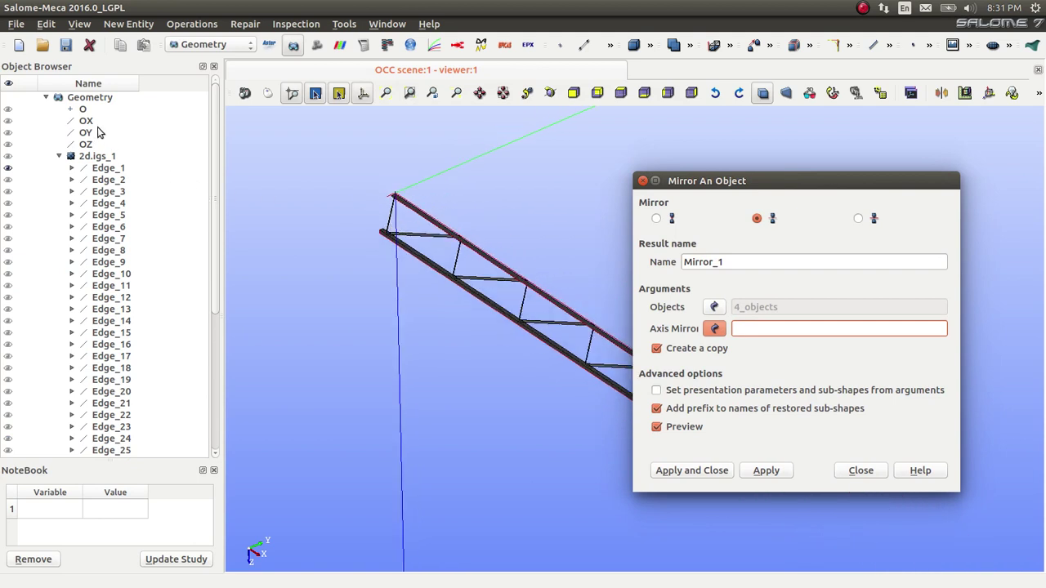
{"action": "left_click", "coordinate": [89, 123]}
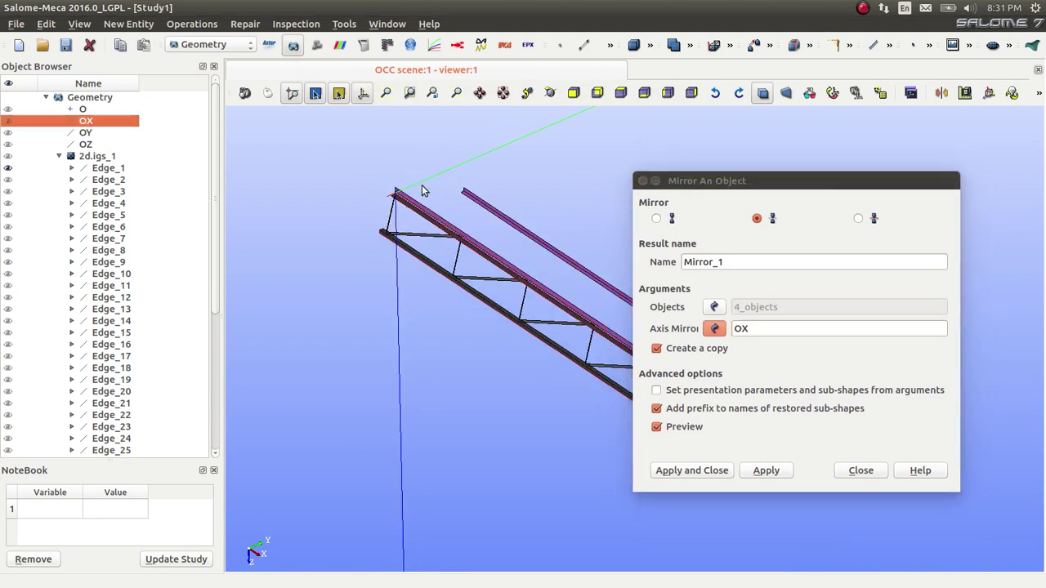
{"action": "left_click", "coordinate": [85, 133]}
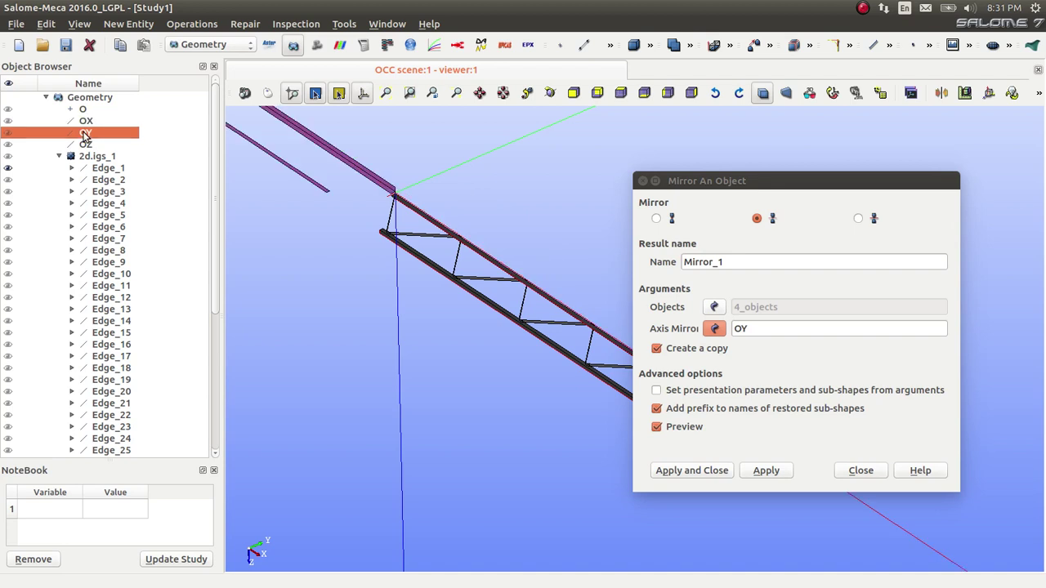
{"action": "left_click", "coordinate": [85, 145]}
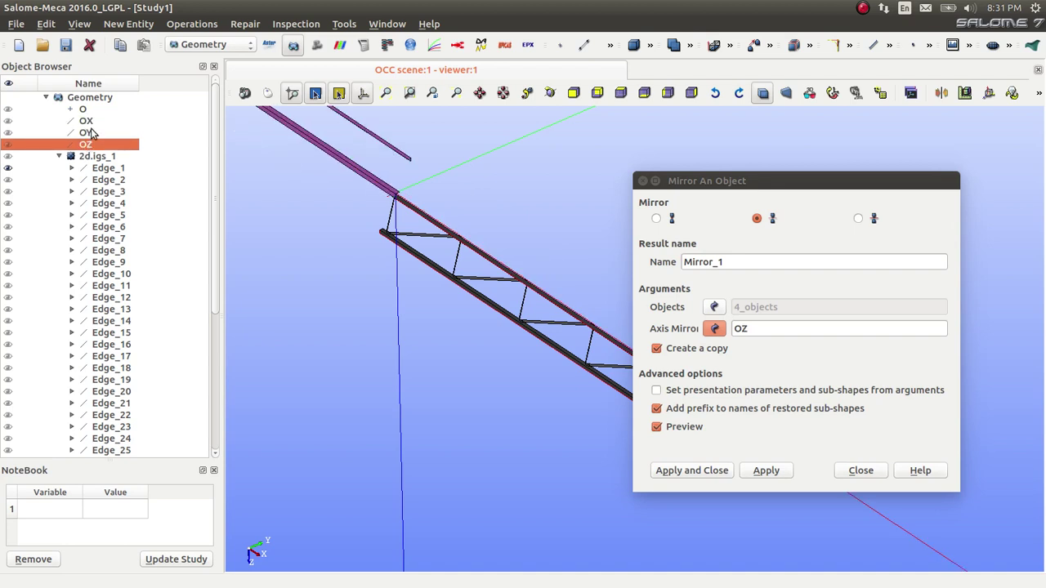
{"action": "left_click", "coordinate": [91, 133]}
{"action": "left_click", "coordinate": [88, 121]}
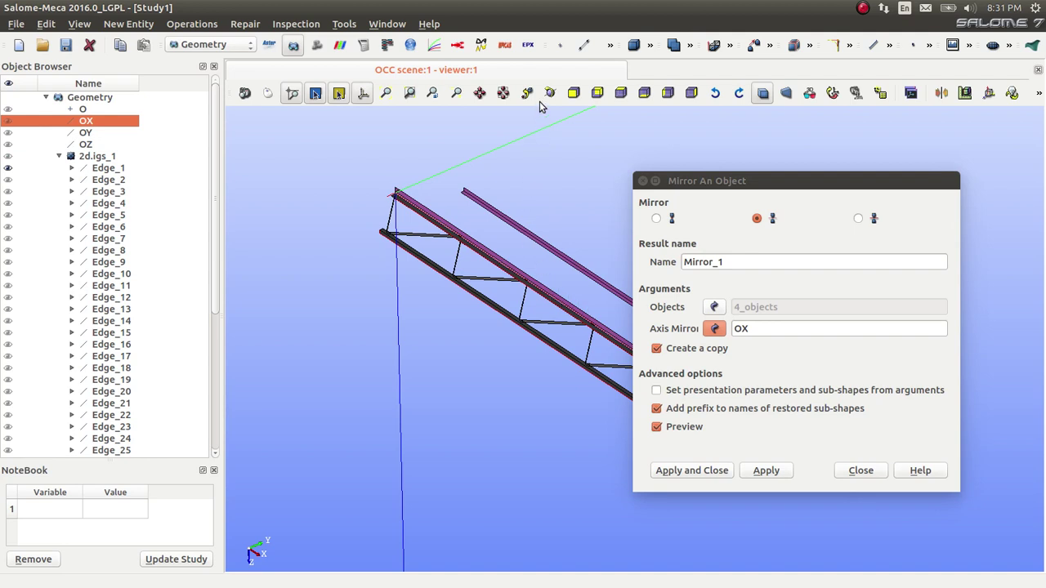
{"action": "left_click", "coordinate": [548, 92]}
{"action": "left_click_drag", "start_coordinate": [355, 229], "coordinate": [381, 339]}
Try a plane mirror for the four chord faces and leave the mirror operation without applying it.
{"action": "left_click", "coordinate": [857, 218]}
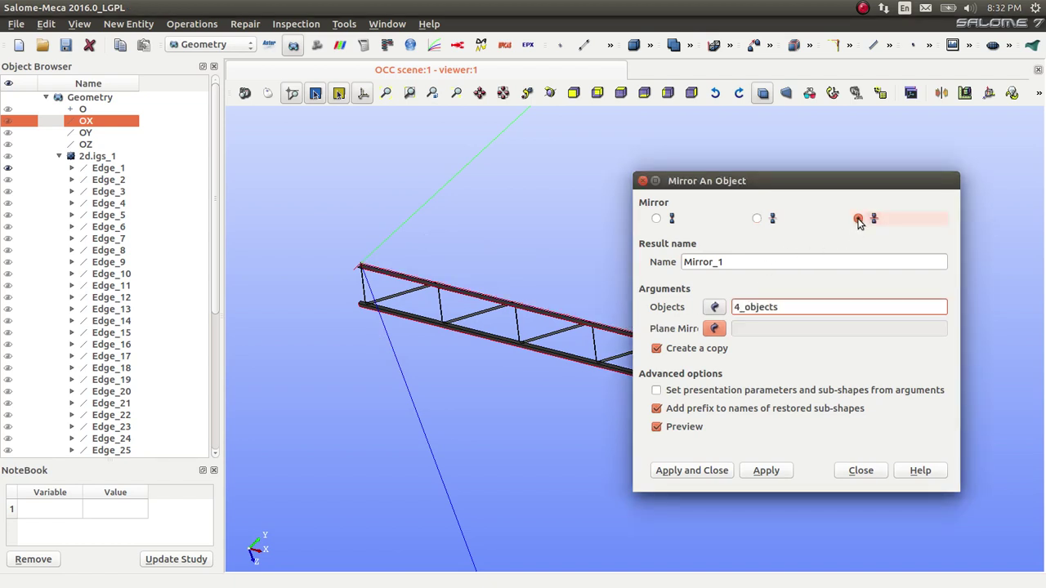
{"action": "left_click", "coordinate": [716, 330]}
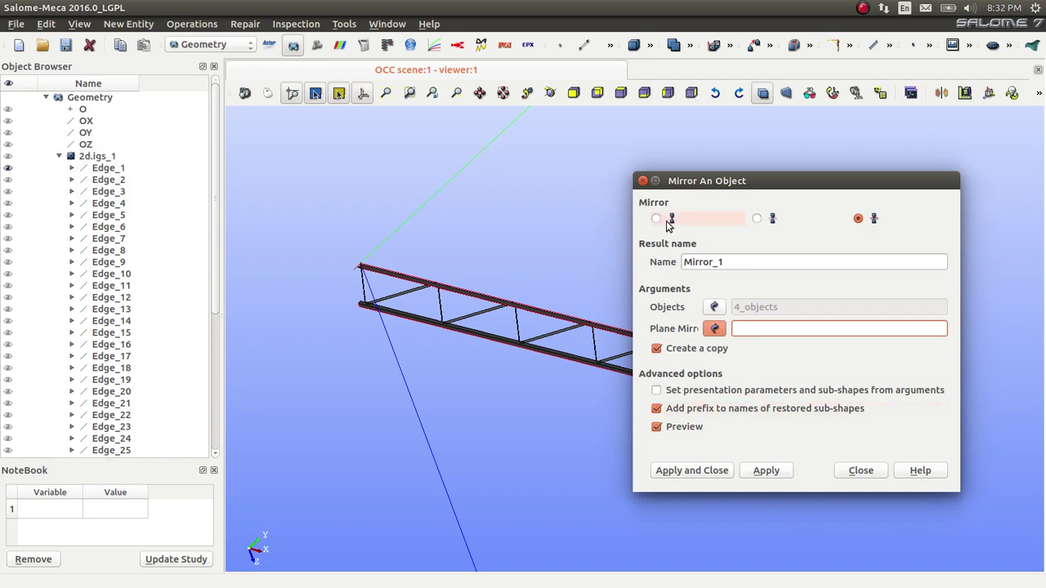
{"action": "left_click", "coordinate": [859, 471]}
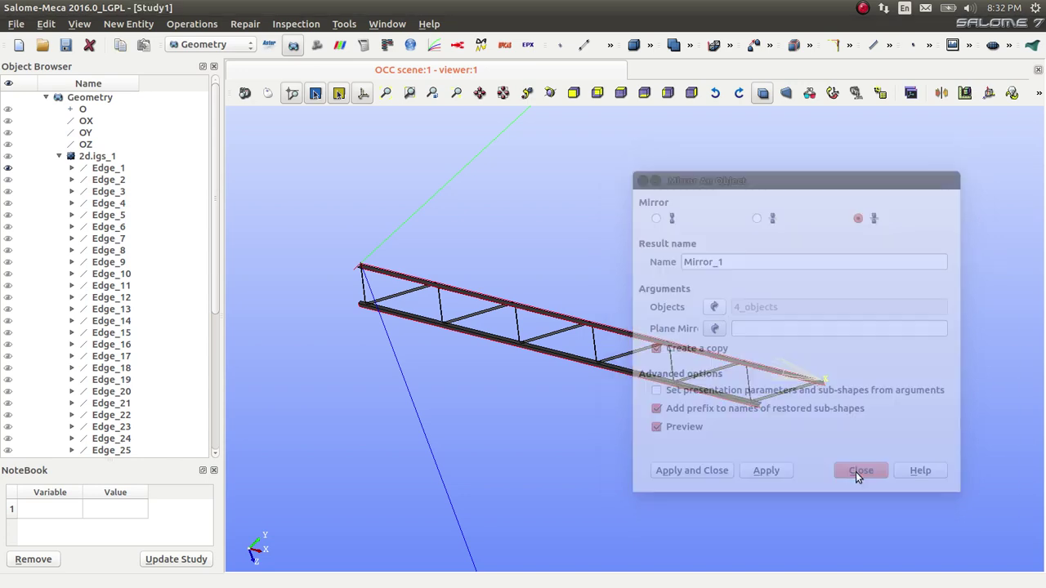
Construct a plane of size 20 through point O with OZ as its vector.
{"action": "scroll", "coordinate": [344, 271], "scroll_direction": "up", "scroll_amount": 5}
{"action": "scroll", "coordinate": [412, 269], "scroll_direction": "down", "scroll_amount": 2}
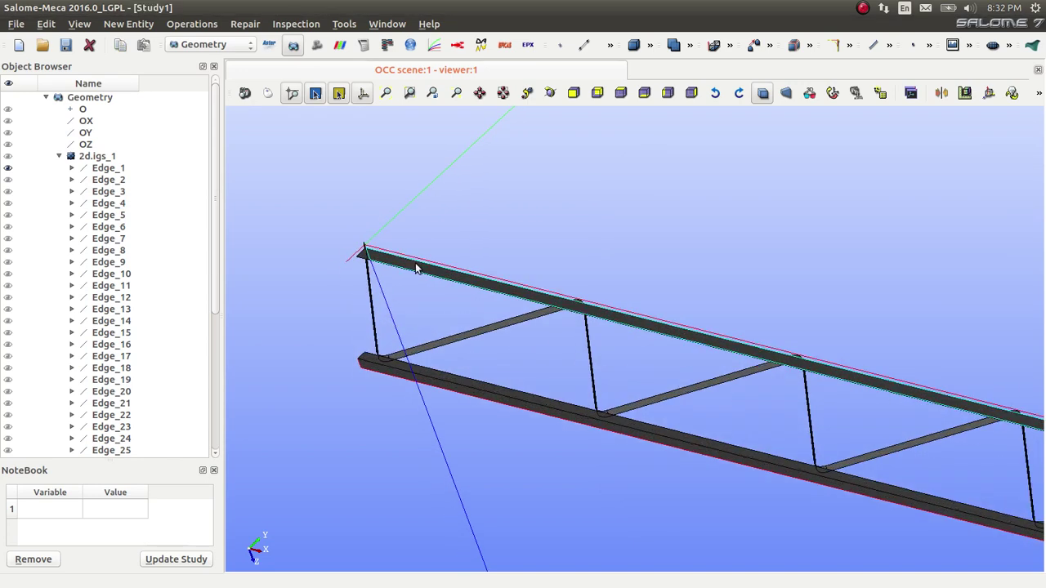
{"action": "left_click", "coordinate": [110, 25]}
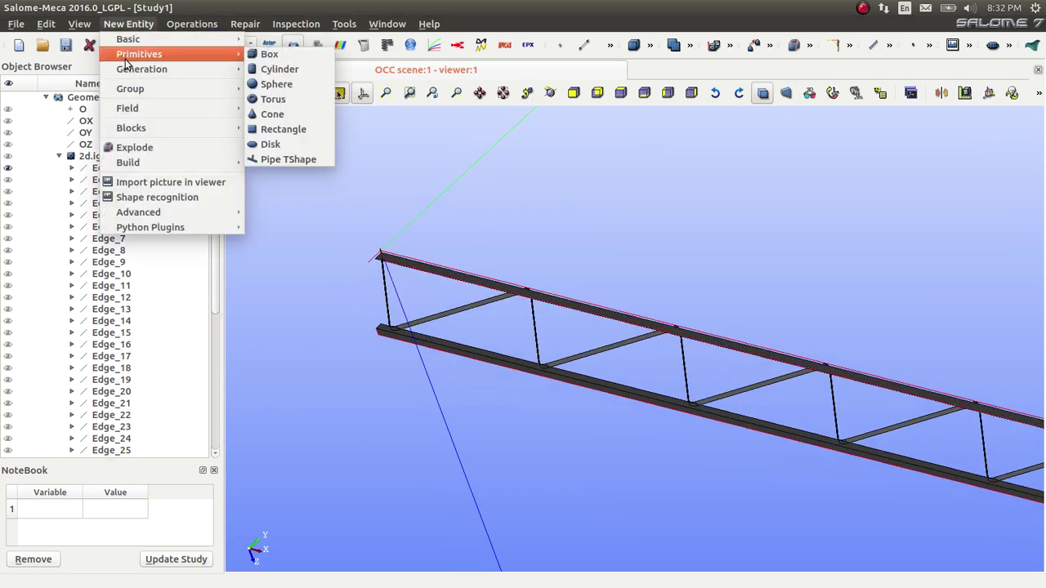
{"action": "mouse_move", "coordinate": [134, 56]}
{"action": "mouse_move", "coordinate": [164, 42]}
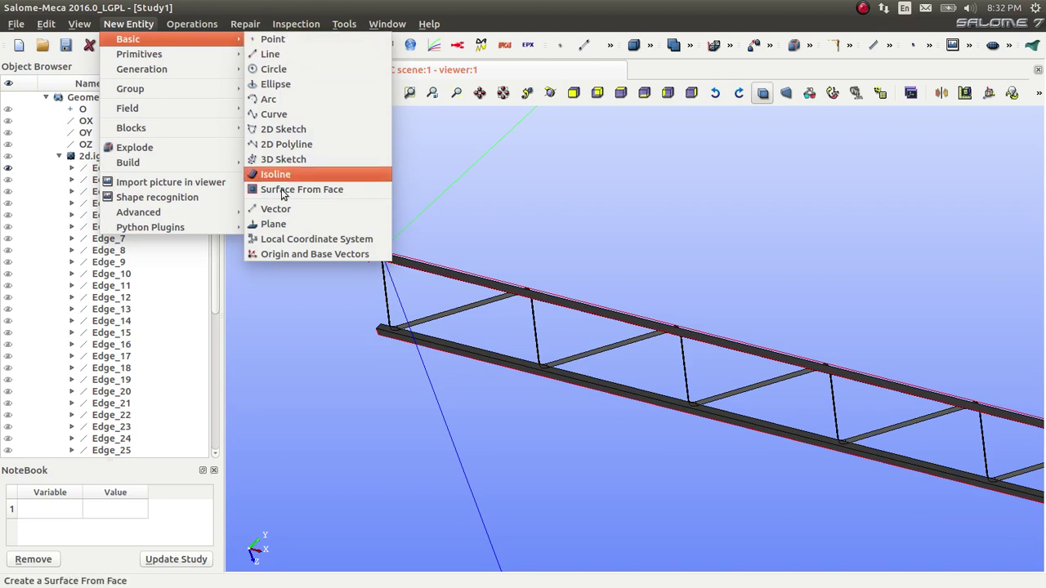
{"action": "left_click", "coordinate": [281, 224]}
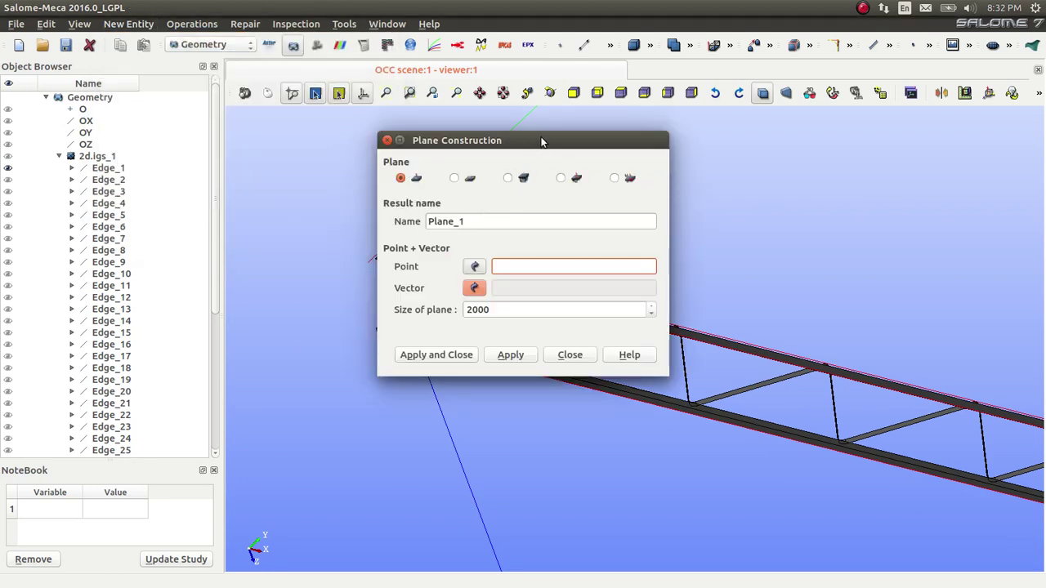
{"action": "left_click_drag", "start_coordinate": [541, 141], "coordinate": [547, 141]}
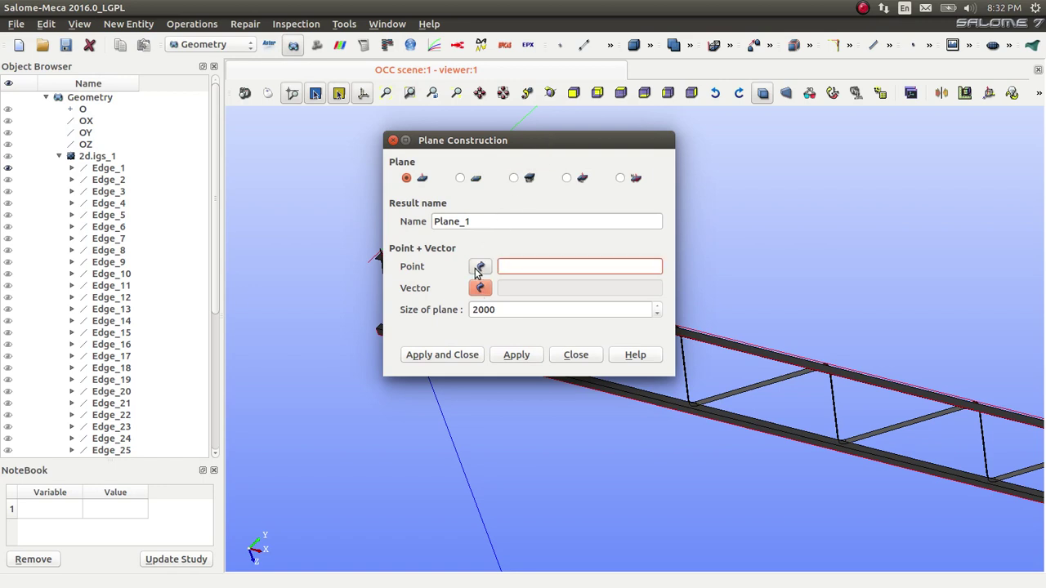
{"action": "left_click", "coordinate": [84, 110]}
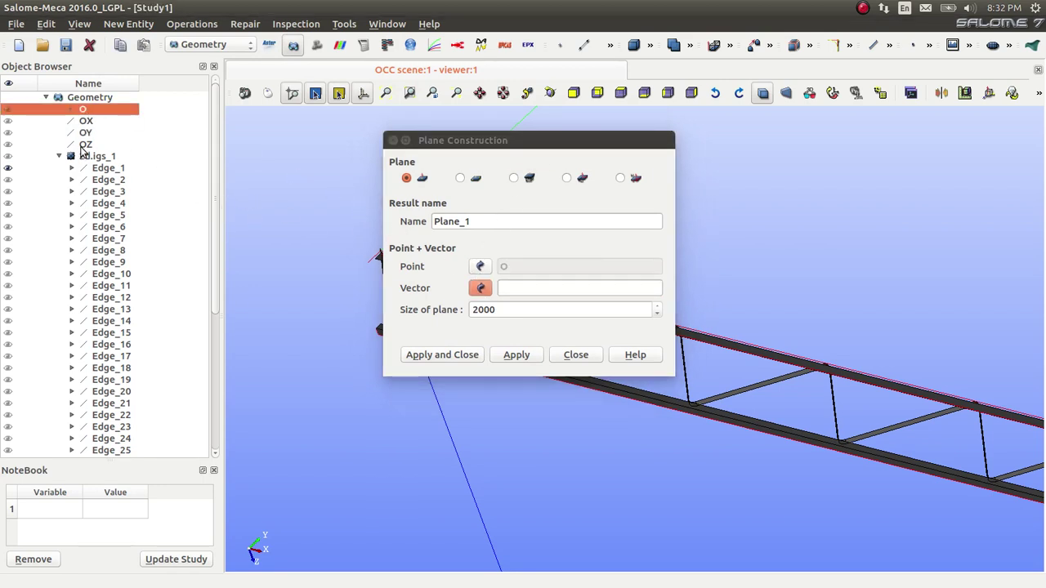
{"action": "left_click", "coordinate": [86, 145]}
{"action": "double_click", "coordinate": [501, 311]}
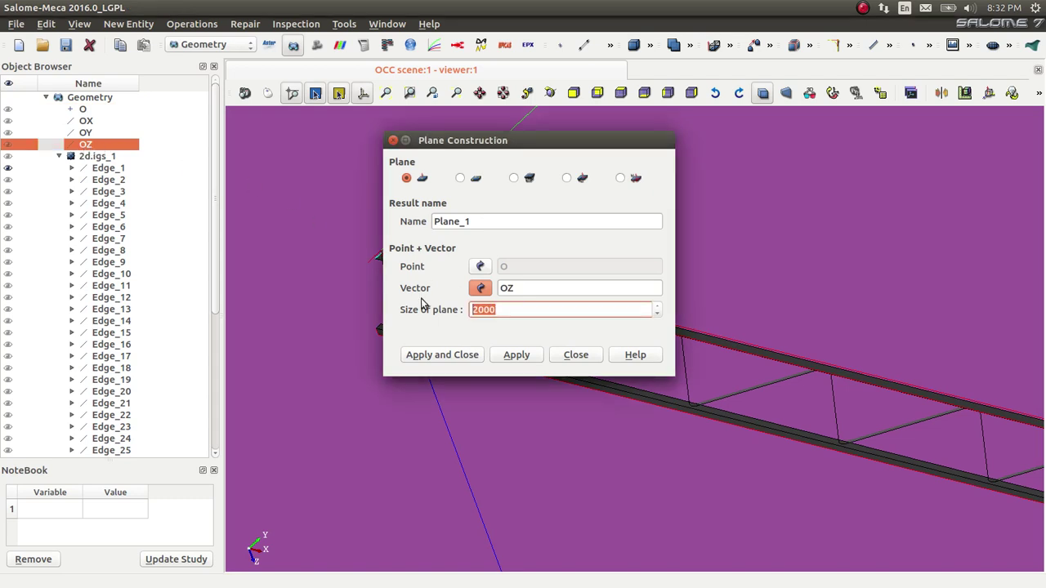
{"action": "type", "text": "20"}
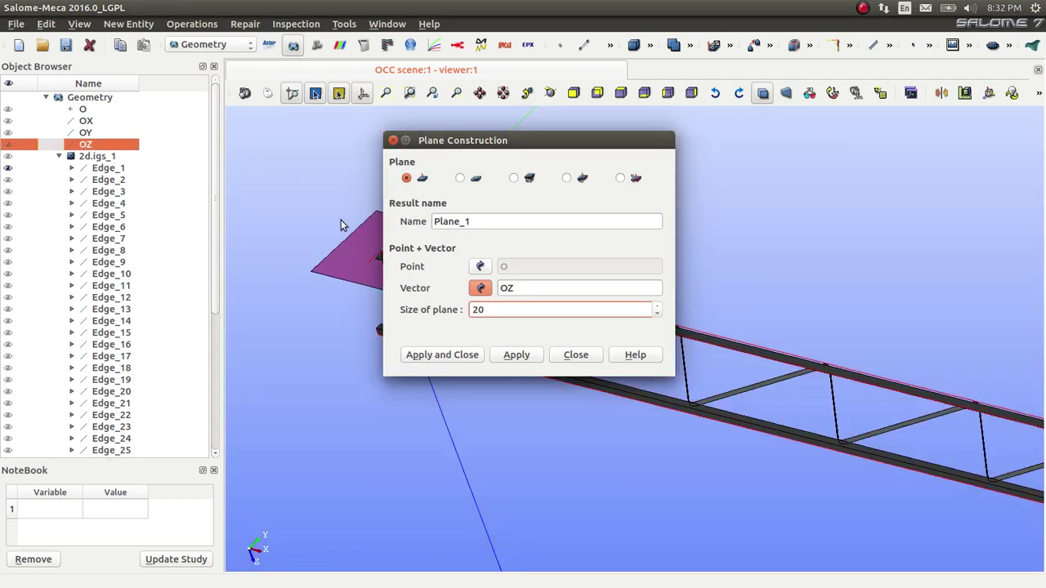
{"action": "left_click", "coordinate": [457, 353]}
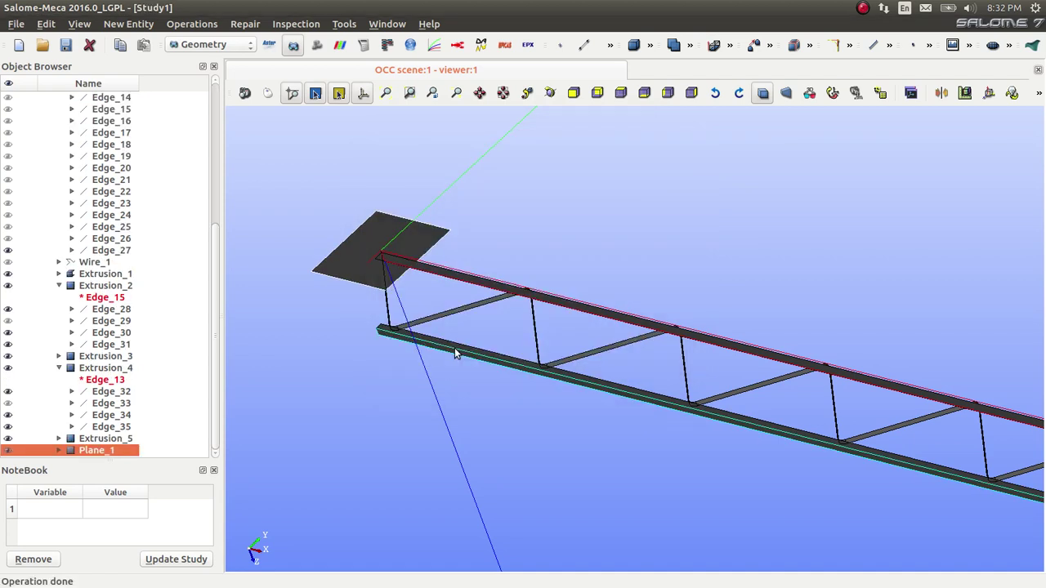
{"action": "left_click", "coordinate": [106, 286]}
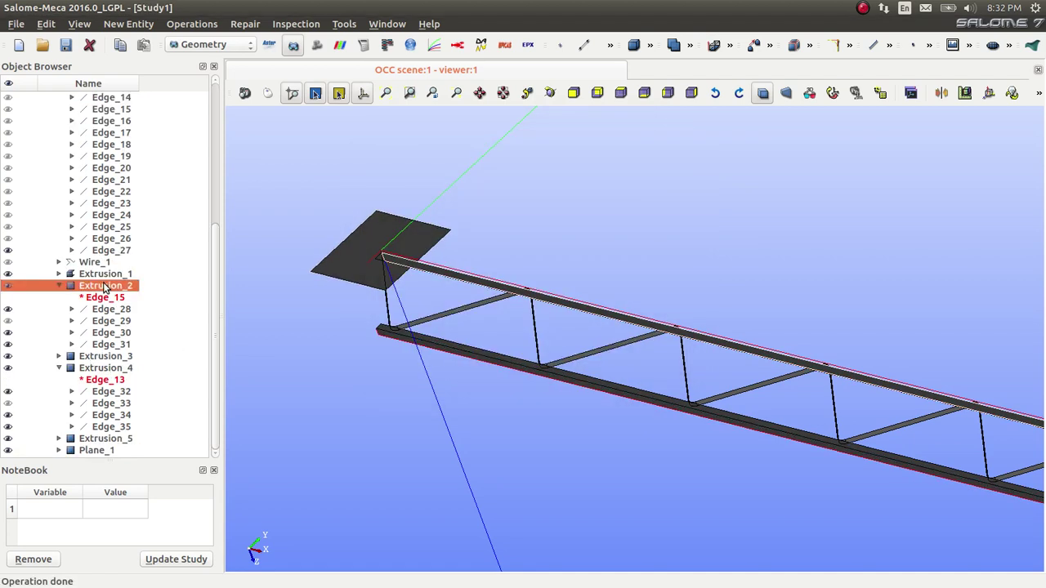
{"action": "left_click", "coordinate": [106, 276], "text": "ctrl"}
{"action": "left_click", "coordinate": [116, 358], "text": "ctrl"}
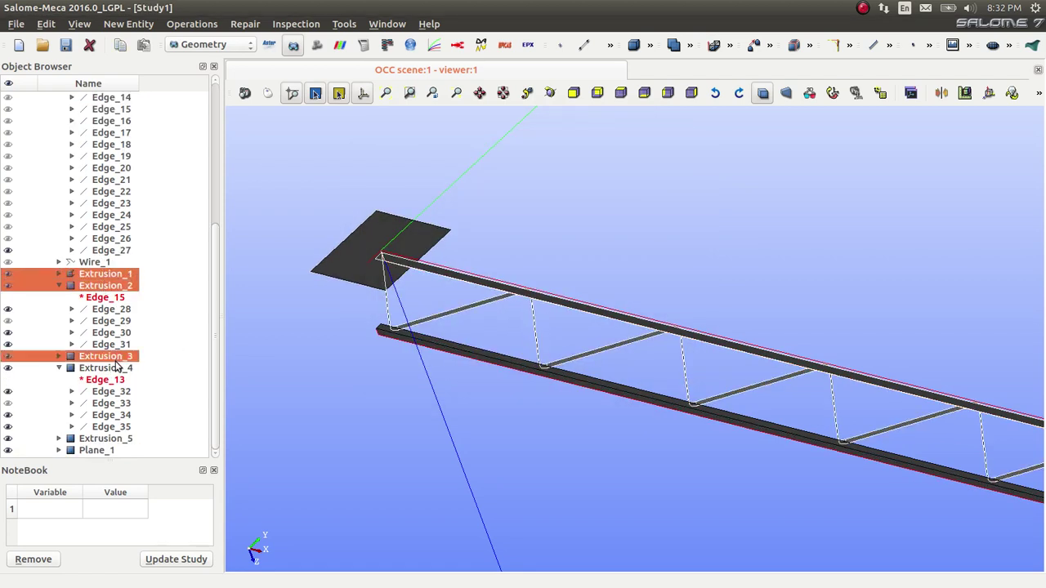
{"action": "left_click", "coordinate": [112, 369], "text": "ctrl"}
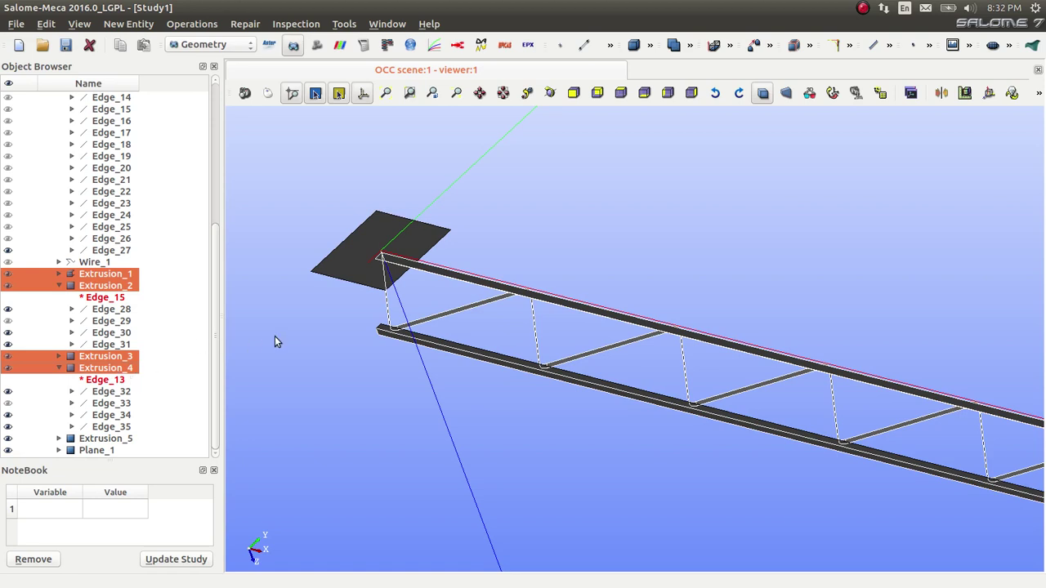
{"action": "left_click", "coordinate": [112, 276]}
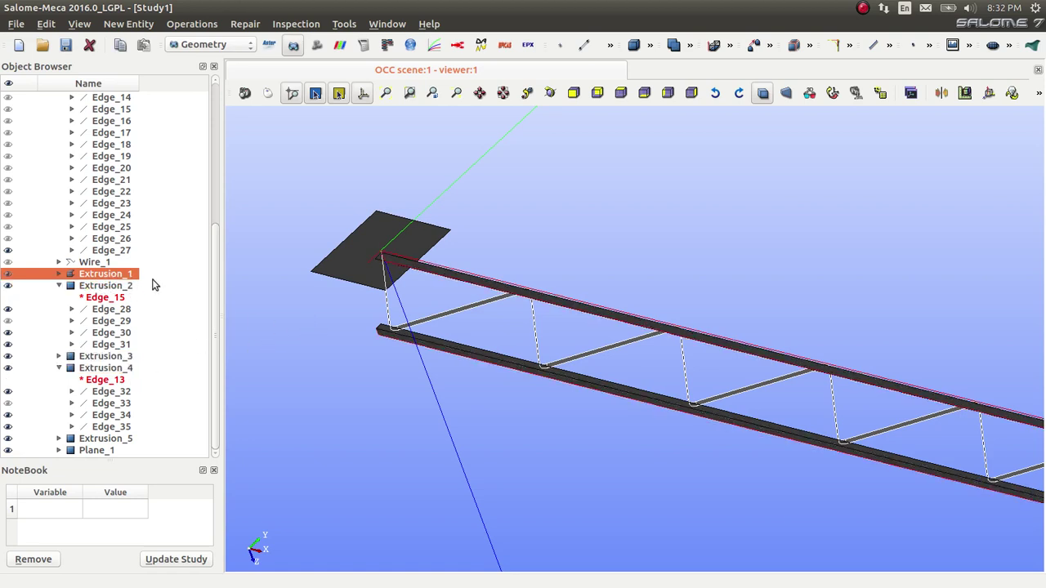
{"action": "left_click", "coordinate": [339, 345]}
{"action": "left_click", "coordinate": [115, 277]}
{"action": "left_click", "coordinate": [228, 306]}
Mirror Extrusion_2, Extrusion_3, Extrusion_4 and Extrusion_5 about Plane_1, creating copies of the four chord faces.
{"action": "left_click", "coordinate": [105, 287]}
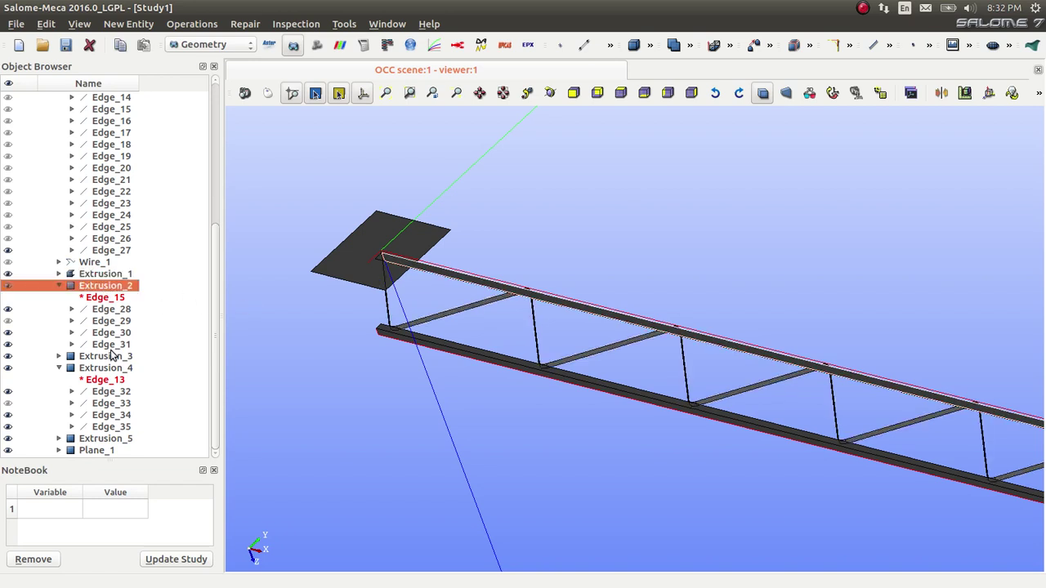
{"action": "left_click", "coordinate": [112, 356], "text": "ctrl"}
{"action": "left_click", "coordinate": [107, 369], "text": "ctrl"}
{"action": "left_click", "coordinate": [107, 439], "text": "ctrl"}
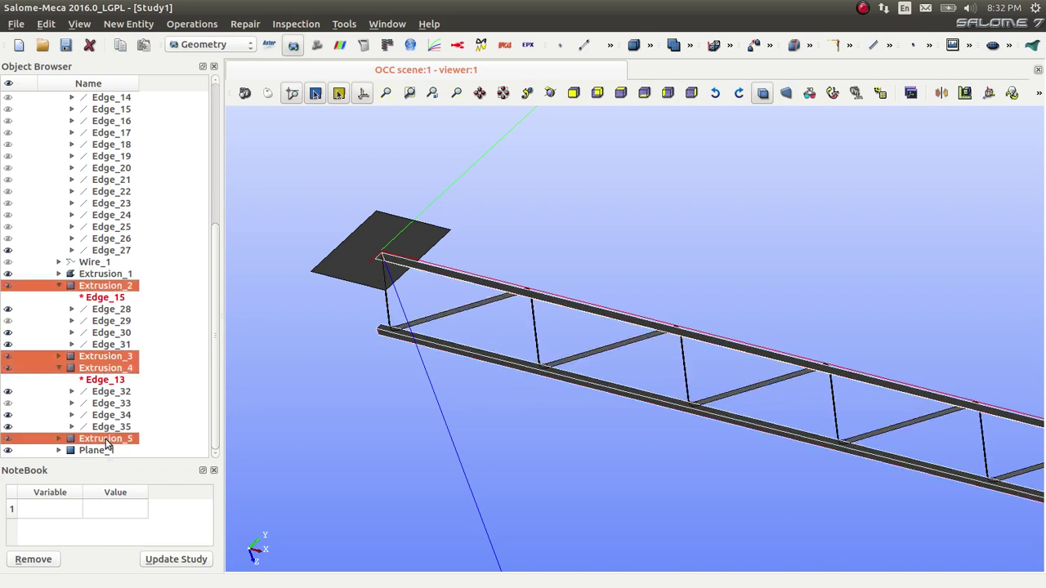
{"action": "left_click", "coordinate": [193, 24]}
{"action": "mouse_move", "coordinate": [214, 54]}
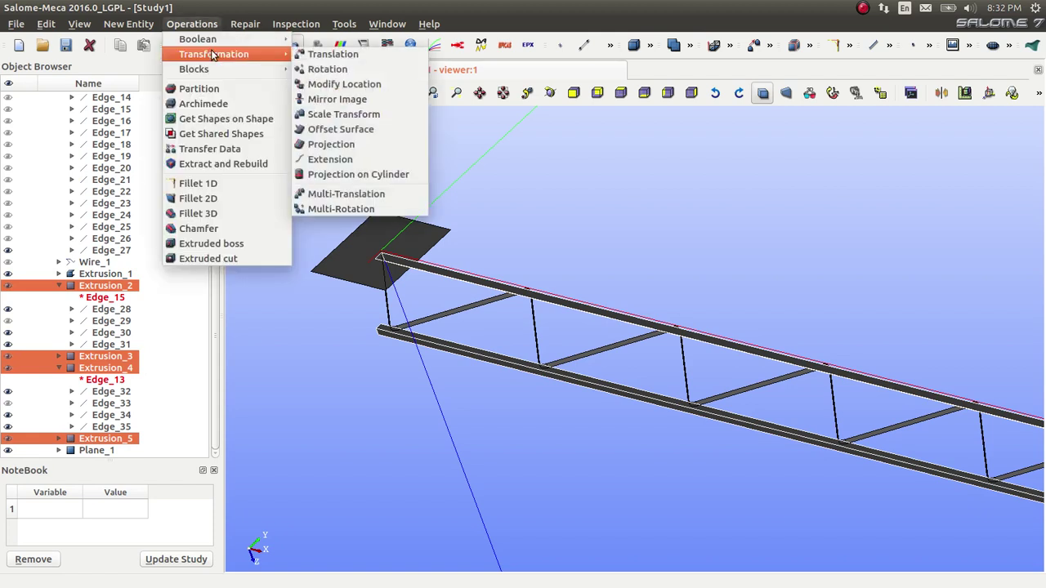
{"action": "left_click", "coordinate": [348, 99]}
{"action": "left_click", "coordinate": [584, 153]}
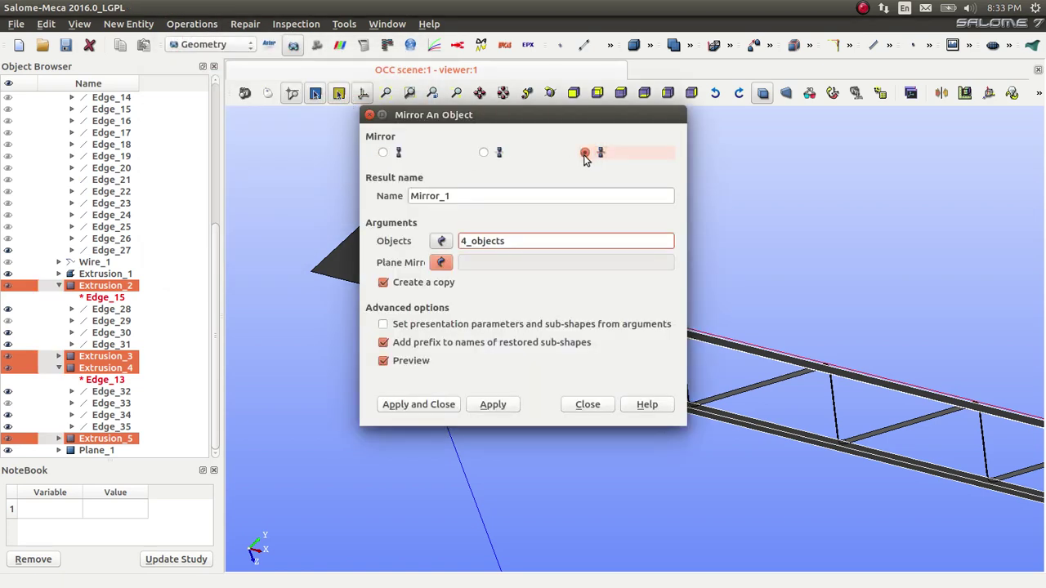
{"action": "left_click", "coordinate": [441, 262]}
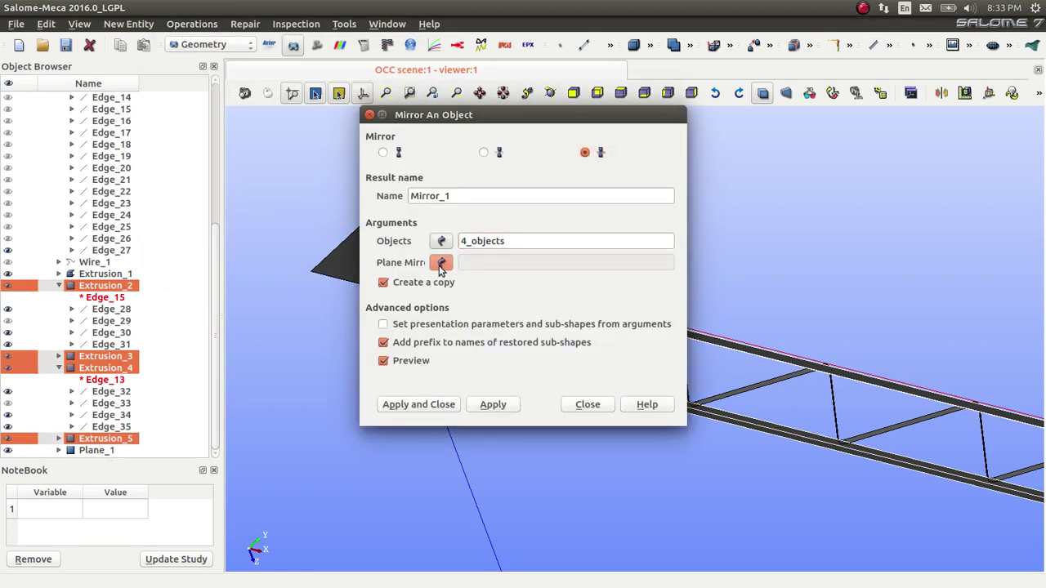
{"action": "left_click", "coordinate": [95, 451]}
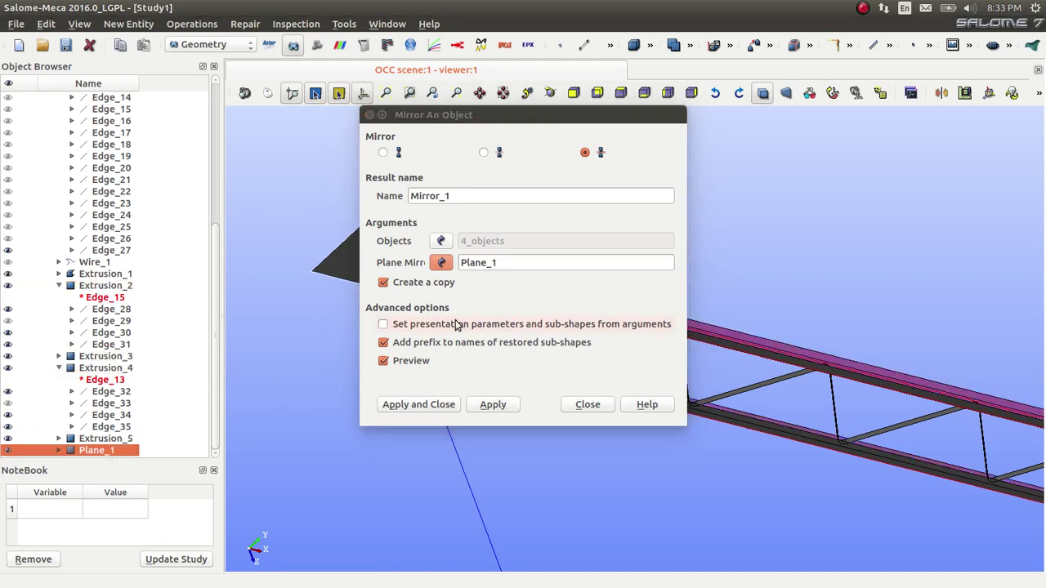
{"action": "left_click", "coordinate": [418, 405]}
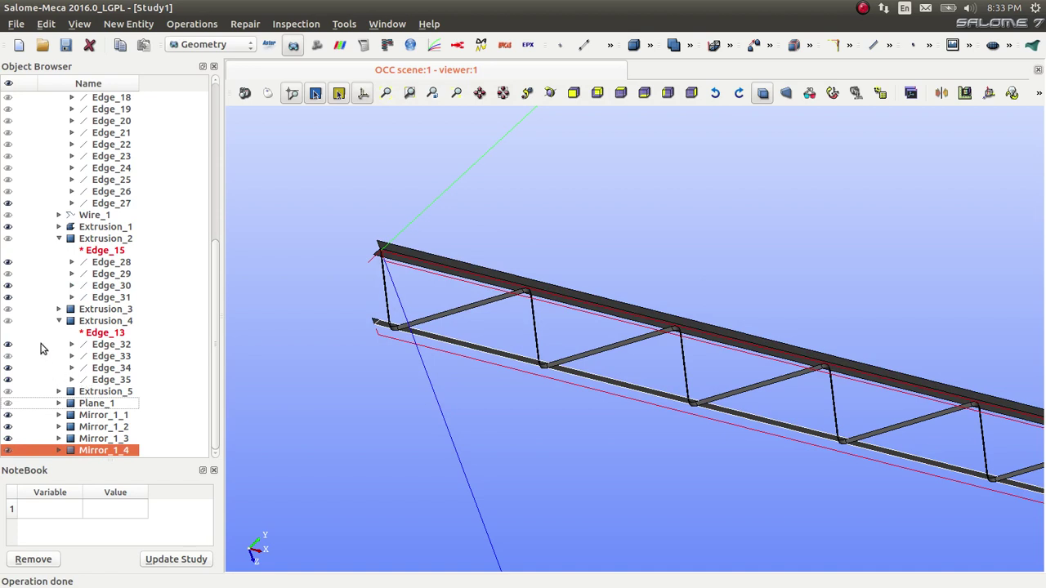
Show the hidden chord faces Extrusion_4, Extrusion_3 and Extrusion_5 and inspect the mirrored chords at the truss end.
{"action": "left_click", "coordinate": [10, 322]}
{"action": "left_click", "coordinate": [9, 312]}
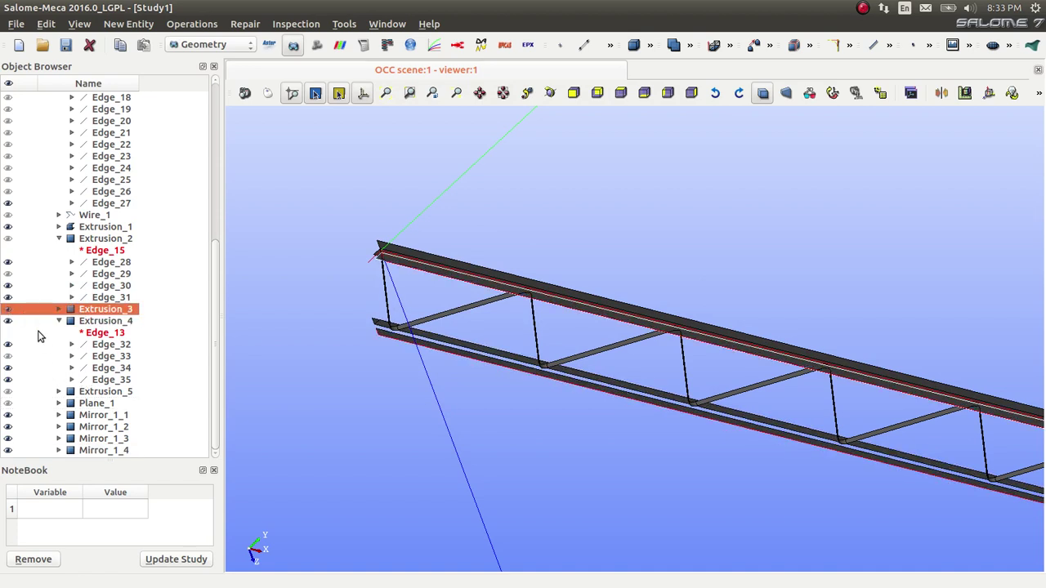
{"action": "left_click", "coordinate": [10, 392]}
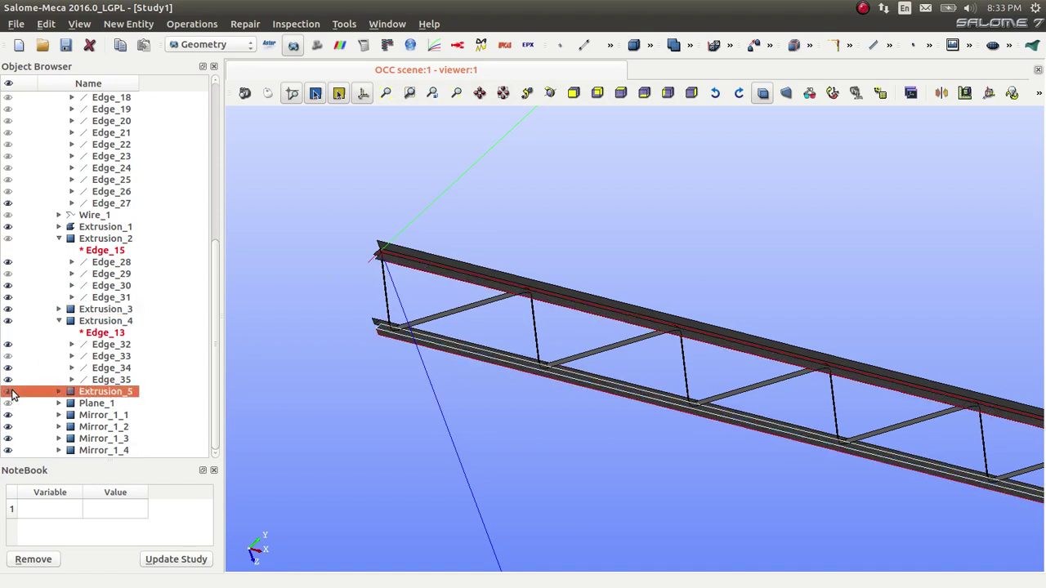
{"action": "left_click", "coordinate": [307, 349]}
{"action": "scroll", "coordinate": [490, 310], "scroll_direction": "up", "scroll_amount": 3}
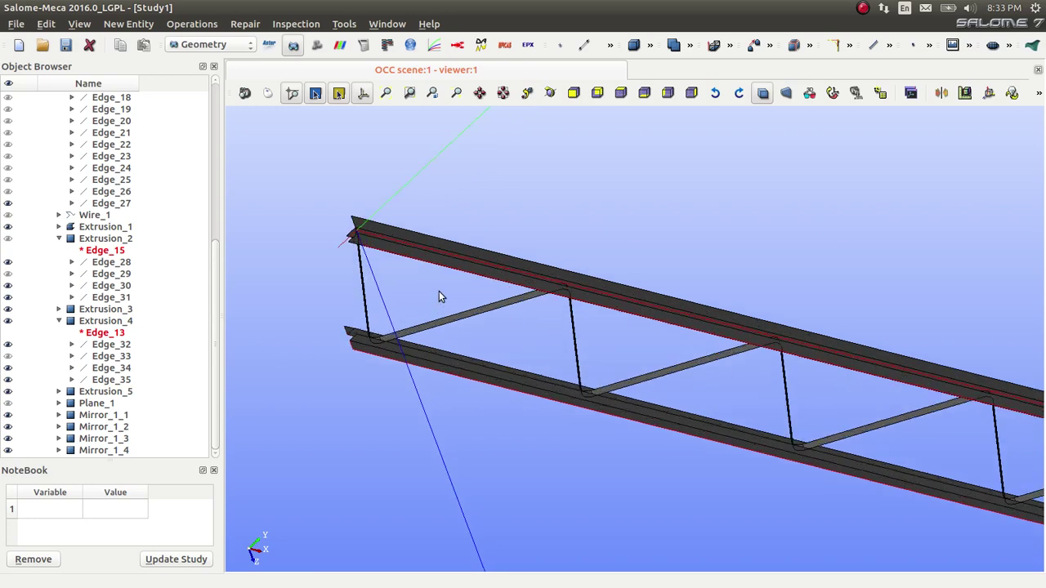
{"action": "scroll", "coordinate": [417, 245], "scroll_direction": "up", "scroll_amount": 3}
{"action": "left_click", "coordinate": [549, 93]}
{"action": "left_click_drag", "start_coordinate": [549, 139], "coordinate": [492, 204]}
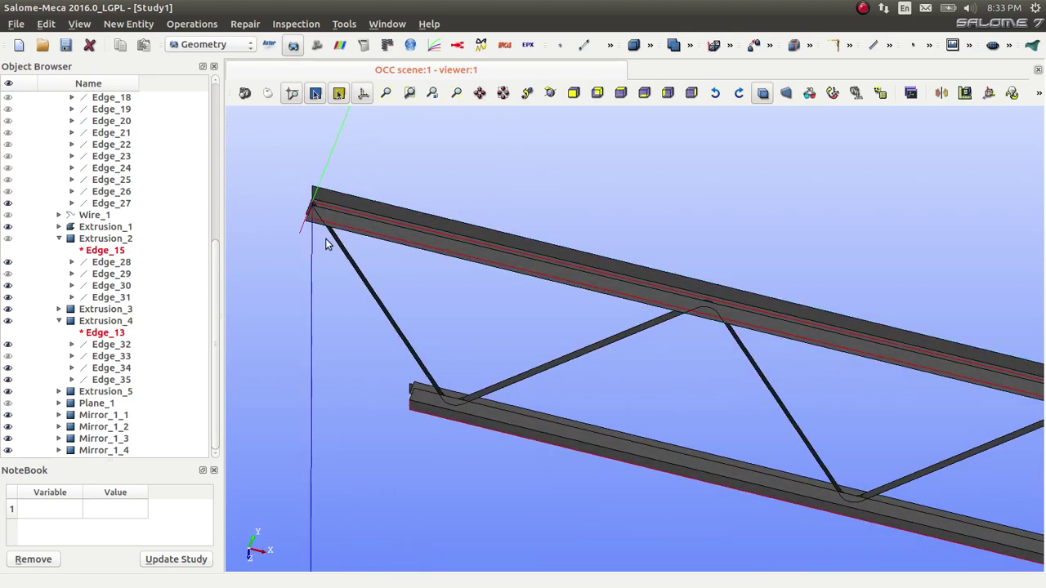
{"action": "scroll", "coordinate": [327, 237], "scroll_direction": "down", "scroll_amount": 2}
{"action": "scroll", "coordinate": [325, 241], "scroll_direction": "up", "scroll_amount": 3}
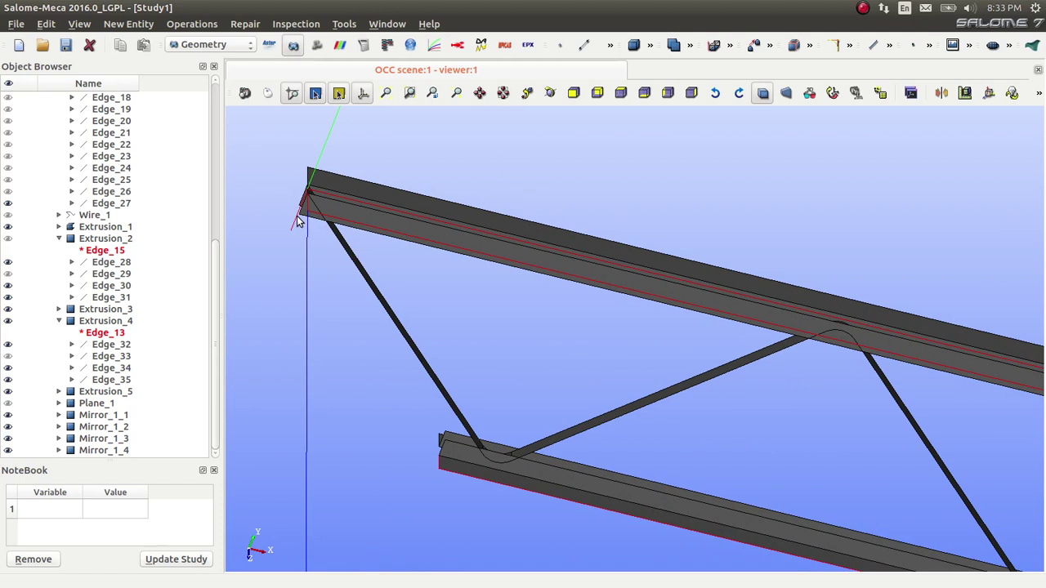
Extrude Edge_1 at the upper chord's end by a DX DY DZ vector with Dz 3 in both directions.
{"action": "left_click", "coordinate": [114, 23]}
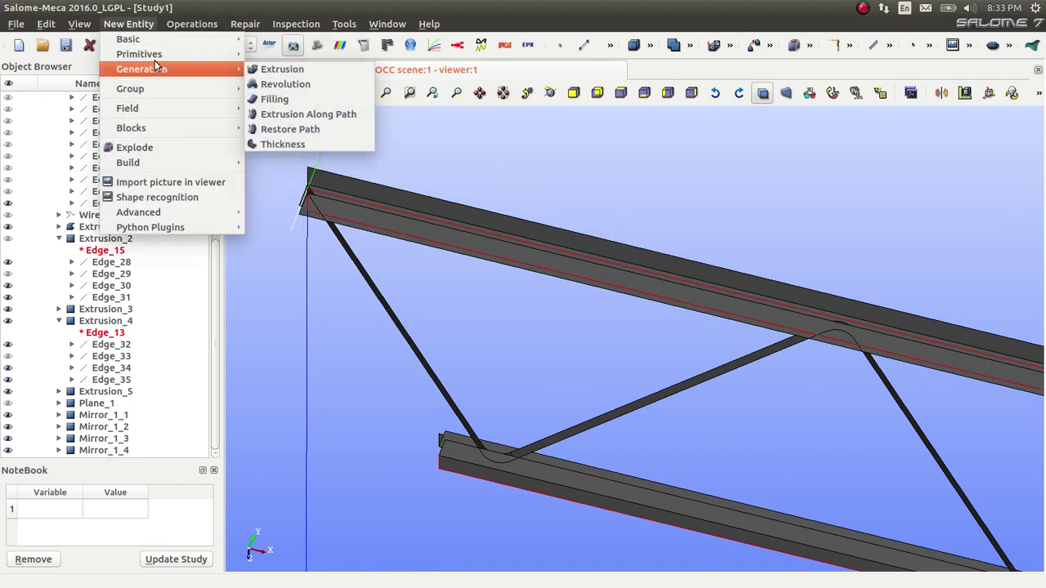
{"action": "mouse_move", "coordinate": [158, 59]}
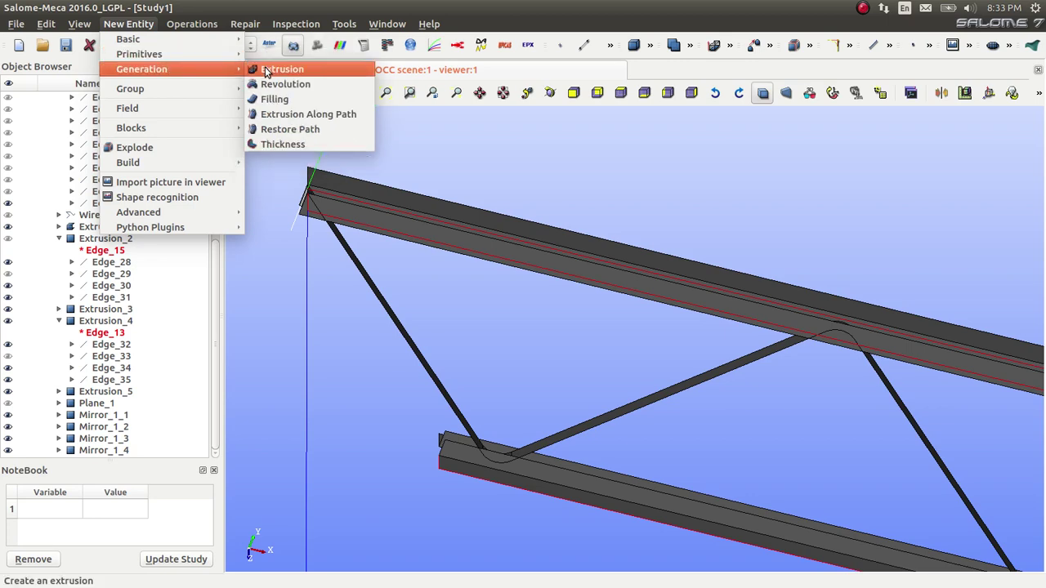
{"action": "left_click", "coordinate": [270, 70]}
{"action": "left_click", "coordinate": [582, 129]}
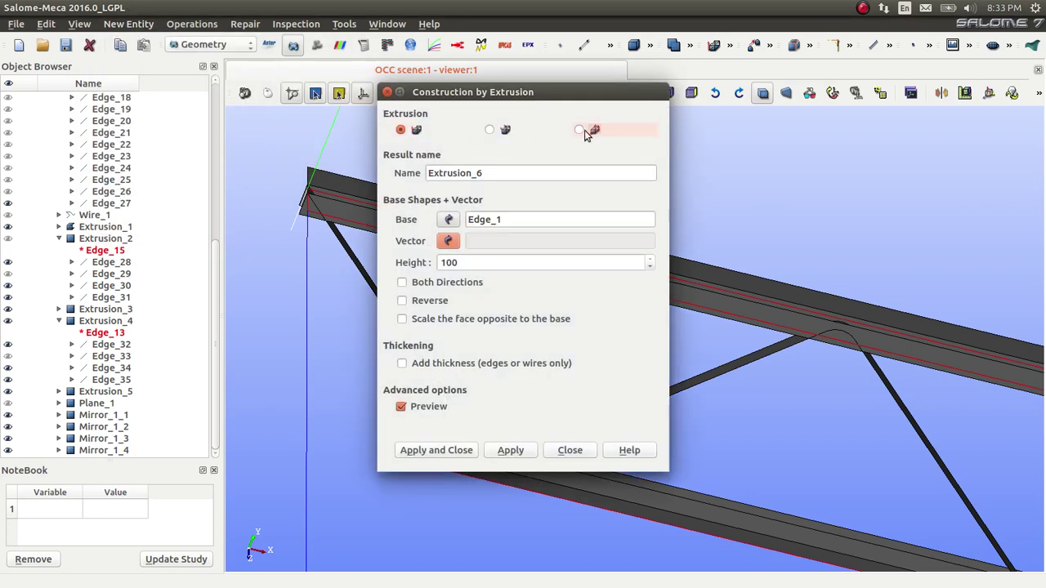
{"action": "double_click", "coordinate": [451, 284]}
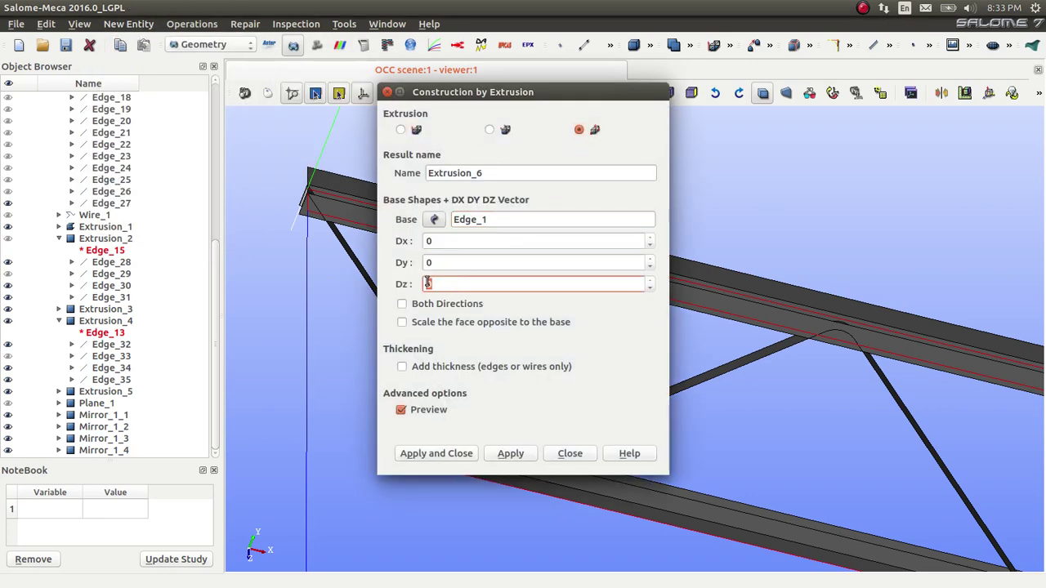
{"action": "type", "text": "4"}
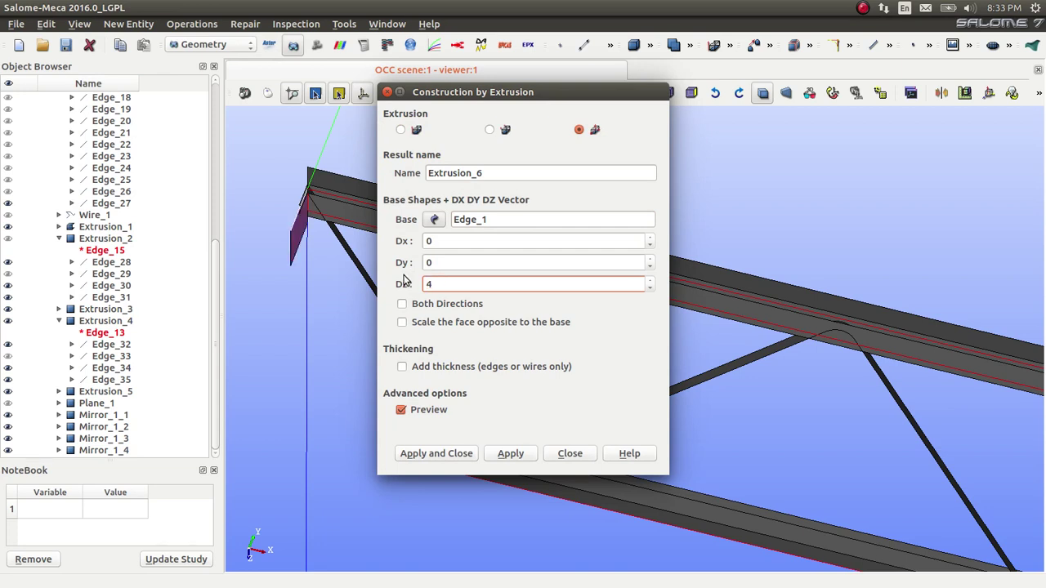
{"action": "left_click", "coordinate": [404, 304]}
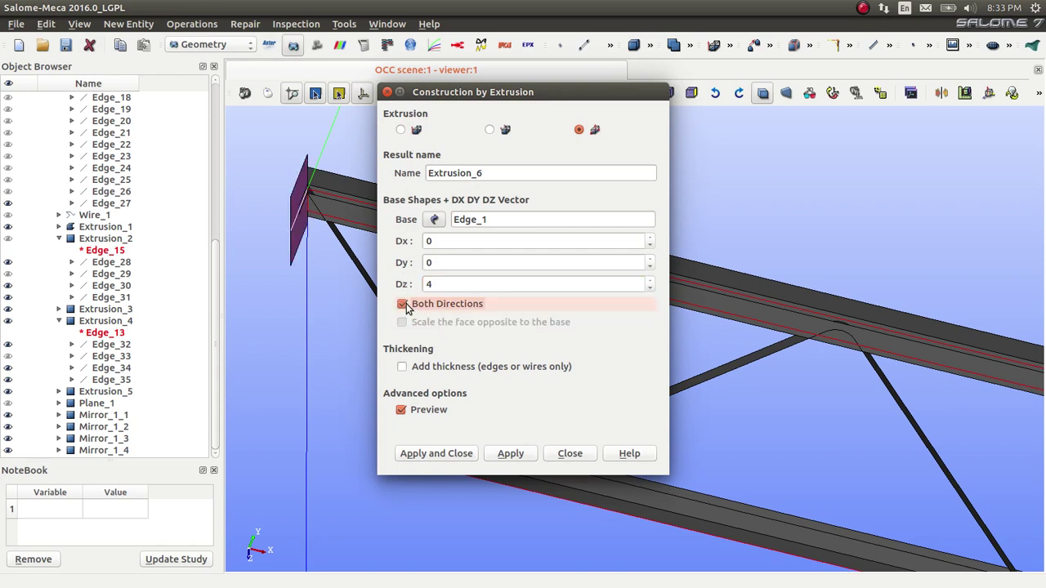
{"action": "double_click", "coordinate": [425, 284]}
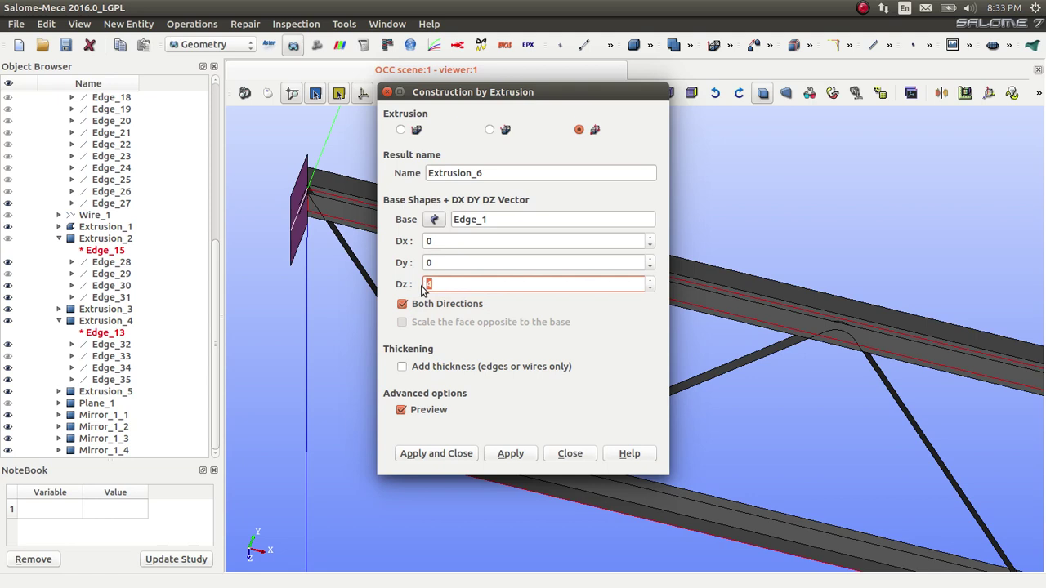
{"action": "type", "text": "3"}
{"action": "left_click", "coordinate": [510, 453]}
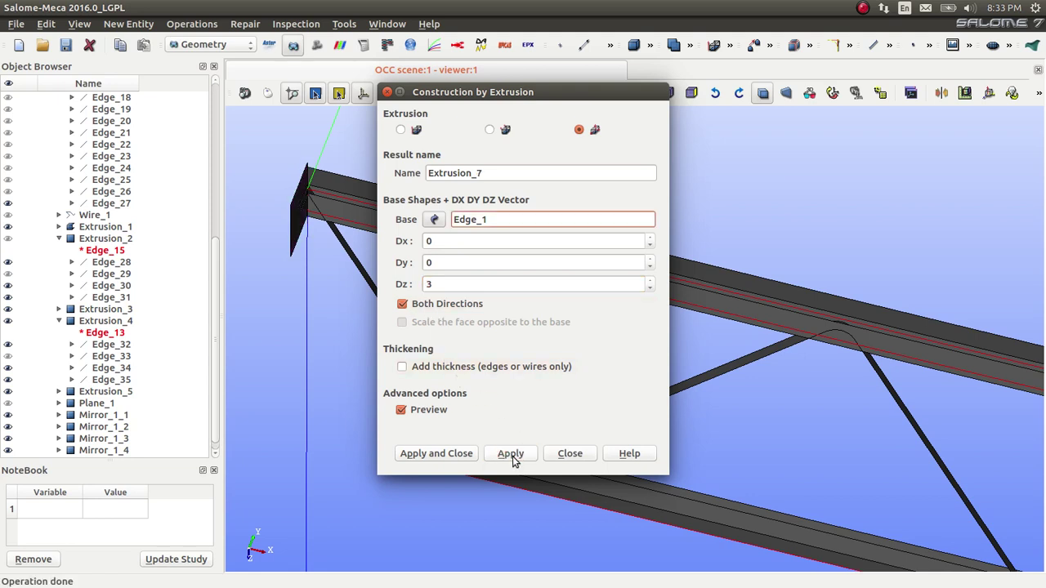
Extrude Edge_27 at the upper chord's far end by a DX DY DZ vector with Dz 3 in both directions.
{"action": "scroll", "coordinate": [289, 266], "scroll_direction": "down", "scroll_amount": 3}
{"action": "scroll", "coordinate": [759, 338], "scroll_direction": "down", "scroll_amount": 2}
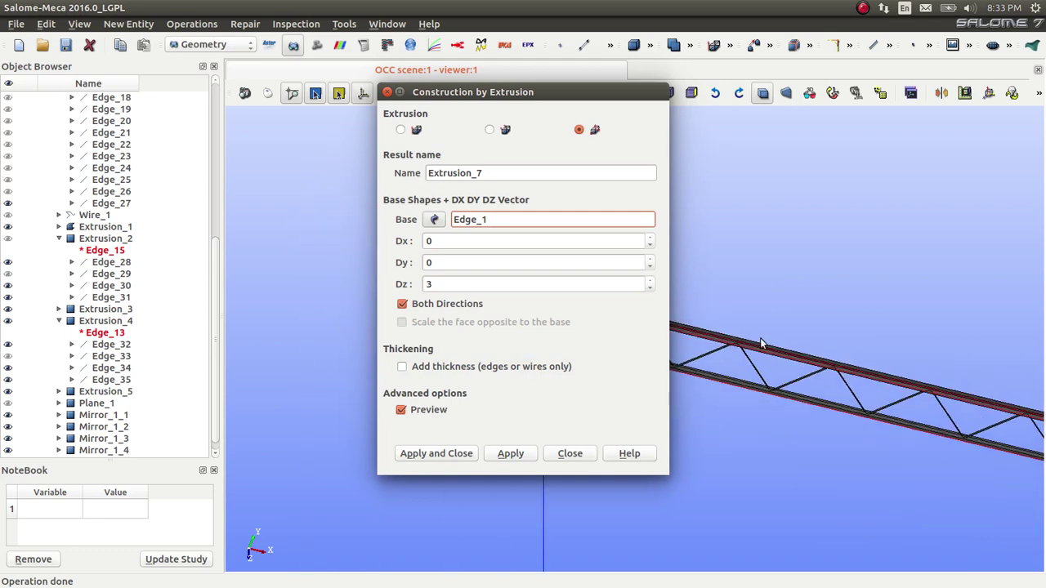
{"action": "scroll", "coordinate": [940, 331], "scroll_direction": "down", "scroll_amount": 3}
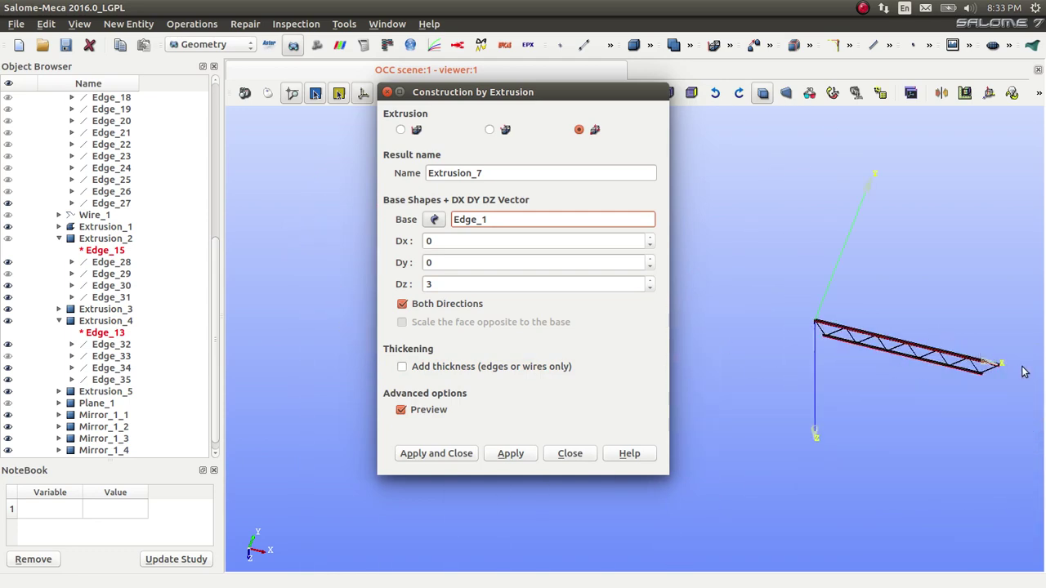
{"action": "scroll", "coordinate": [1023, 372], "scroll_direction": "up", "scroll_amount": 3}
{"action": "left_click", "coordinate": [952, 363]}
{"action": "scroll", "coordinate": [948, 360], "scroll_direction": "up", "scroll_amount": 3}
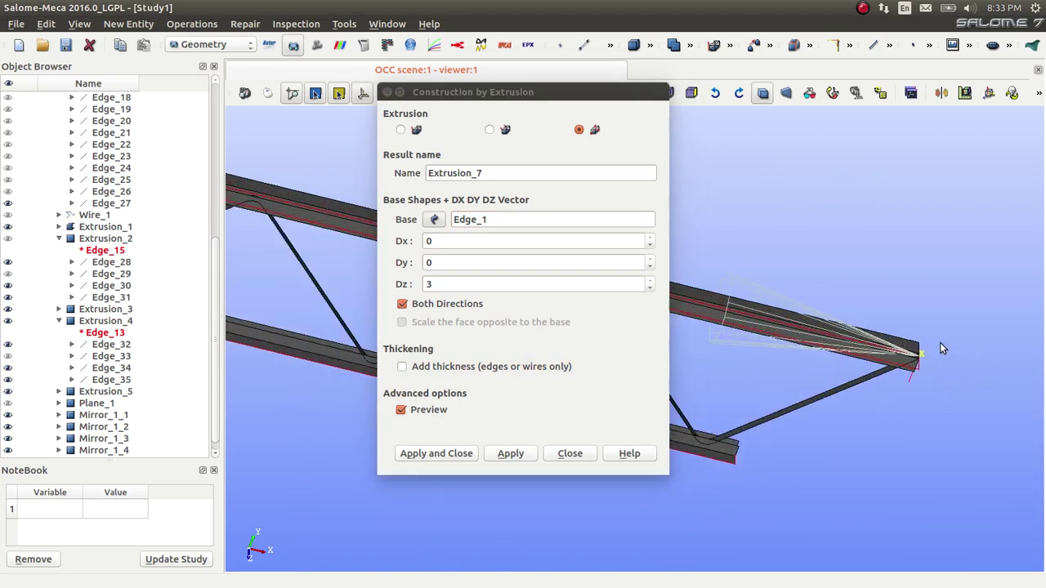
{"action": "scroll", "coordinate": [897, 398], "scroll_direction": "up", "scroll_amount": 2}
{"action": "left_click", "coordinate": [899, 398]}
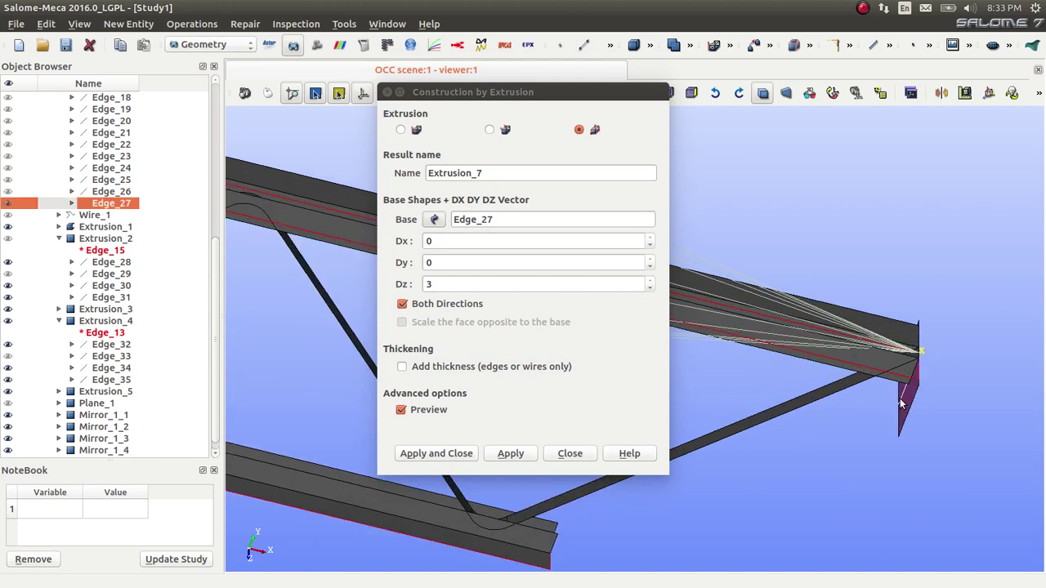
{"action": "left_click", "coordinate": [439, 454]}
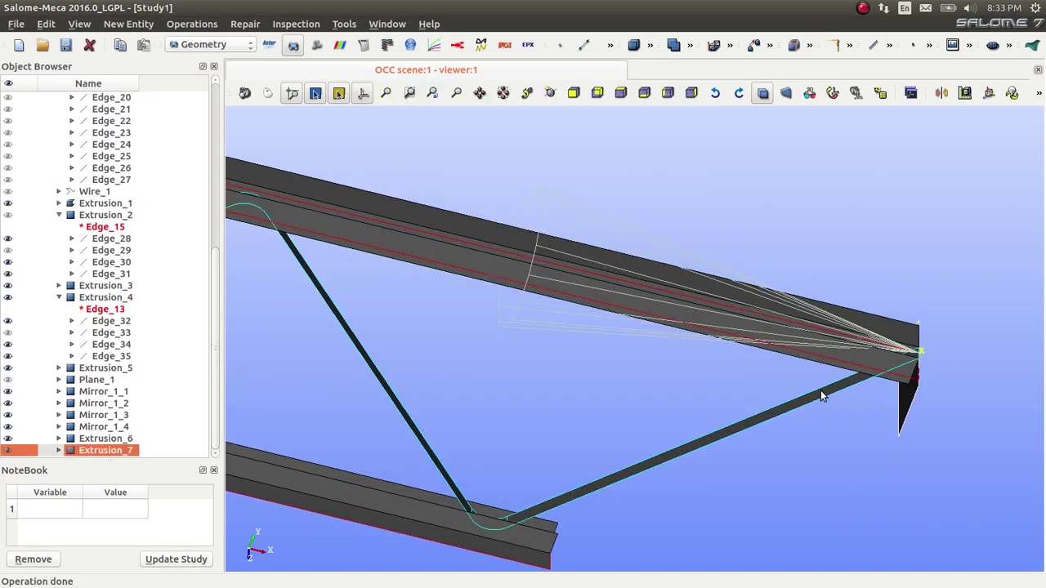
{"action": "scroll", "coordinate": [821, 395], "scroll_direction": "down", "scroll_amount": 5}
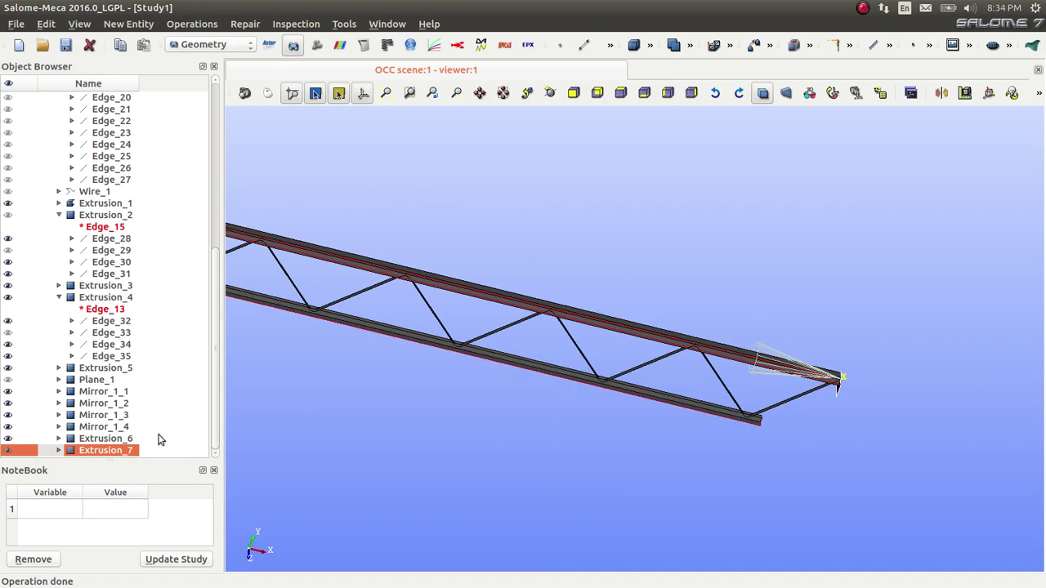
{"action": "scroll", "coordinate": [392, 348], "scroll_direction": "down", "scroll_amount": 2}
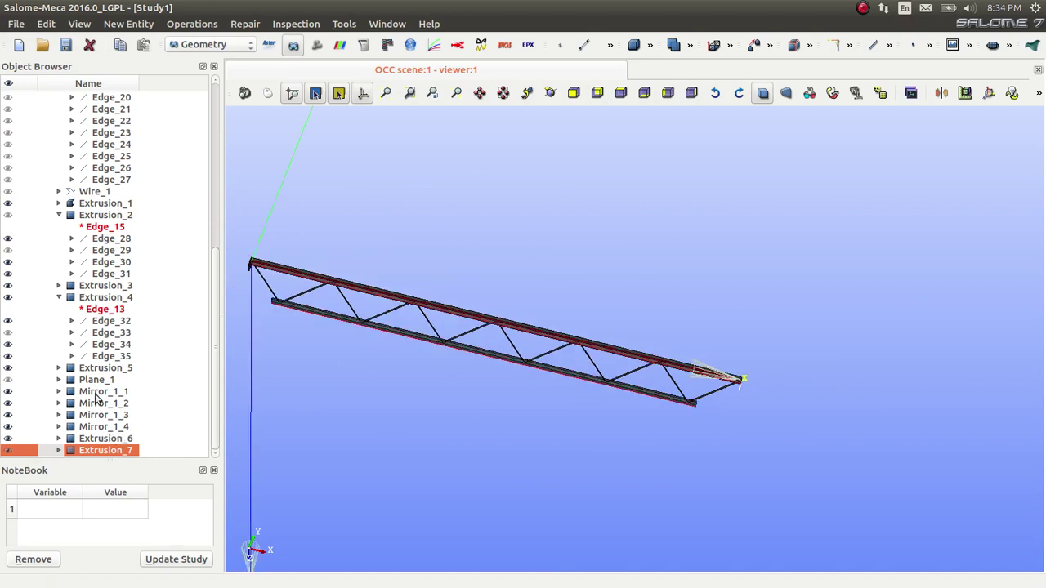
{"action": "left_click", "coordinate": [104, 370]}
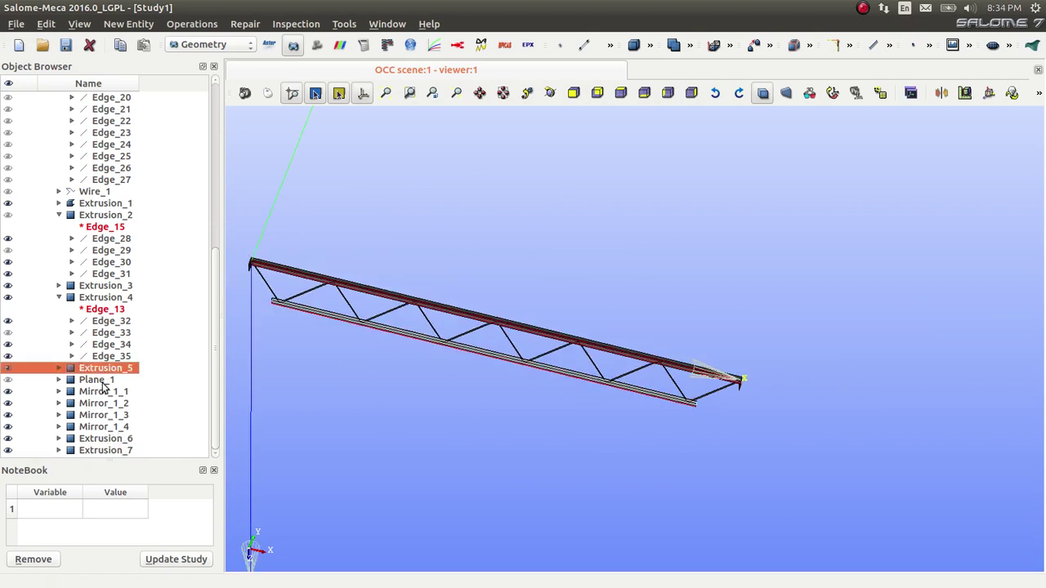
{"action": "left_click", "coordinate": [104, 392], "text": "ctrl"}
{"action": "left_click", "coordinate": [98, 380], "text": "ctrl"}
{"action": "left_click", "coordinate": [104, 404], "text": "ctrl"}
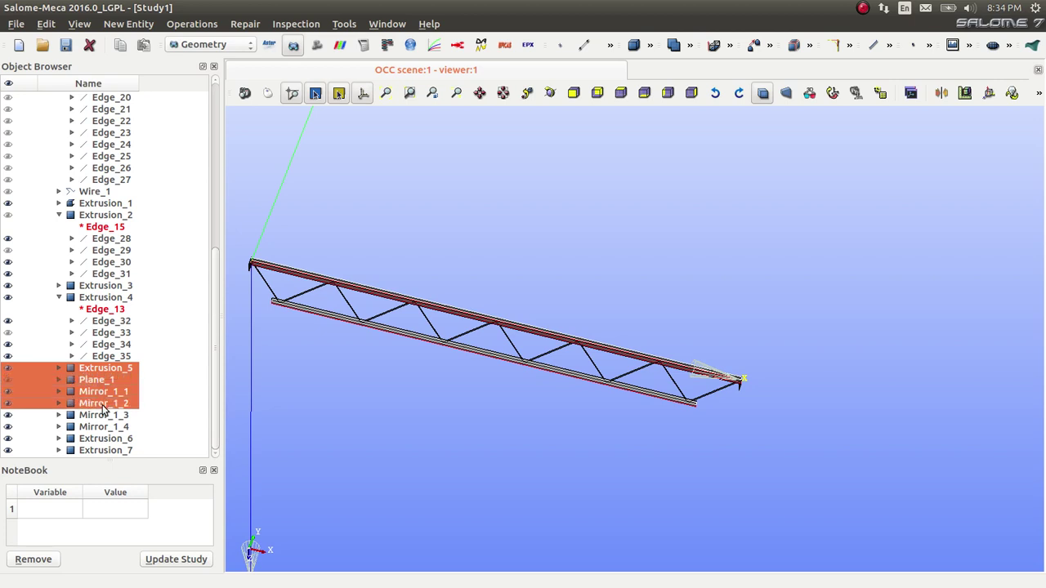
{"action": "left_click", "coordinate": [332, 403]}
Partition Extrusion_1 to Extrusion_7 and Mirror_1_1 to Mirror_1_4 together, with Shell as resulting type and shapes of lower type kept.
{"action": "left_click", "coordinate": [115, 451]}
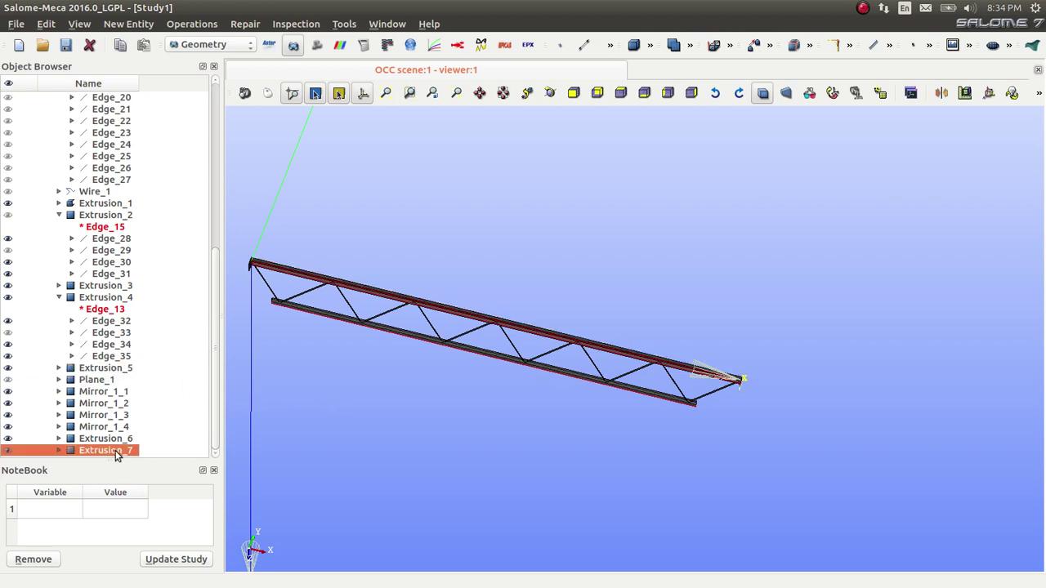
{"action": "left_click_drag", "start_coordinate": [116, 451], "coordinate": [104, 396]}
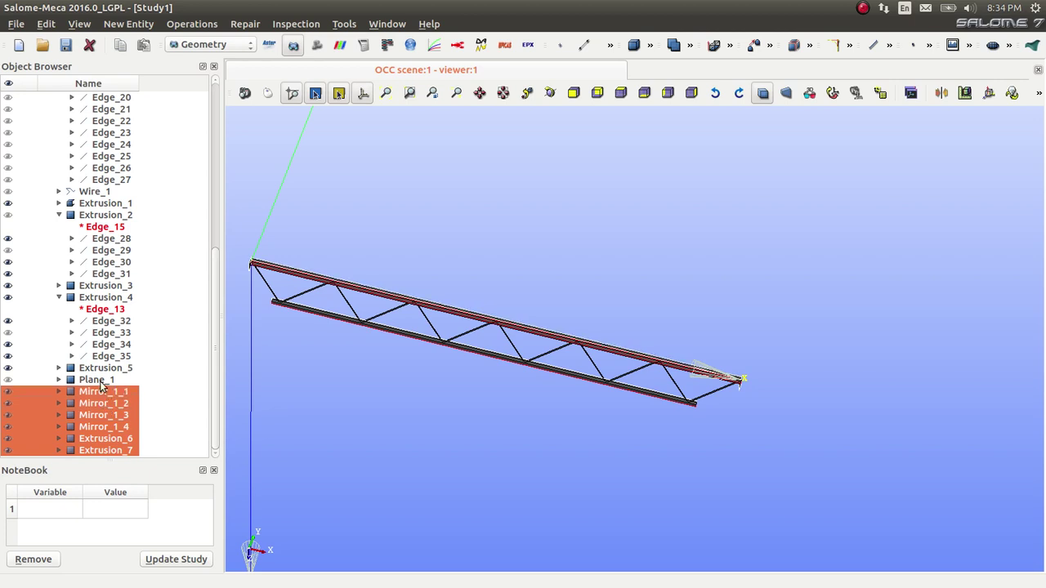
{"action": "left_click", "coordinate": [103, 368], "text": "ctrl"}
{"action": "left_click", "coordinate": [102, 299], "text": "ctrl"}
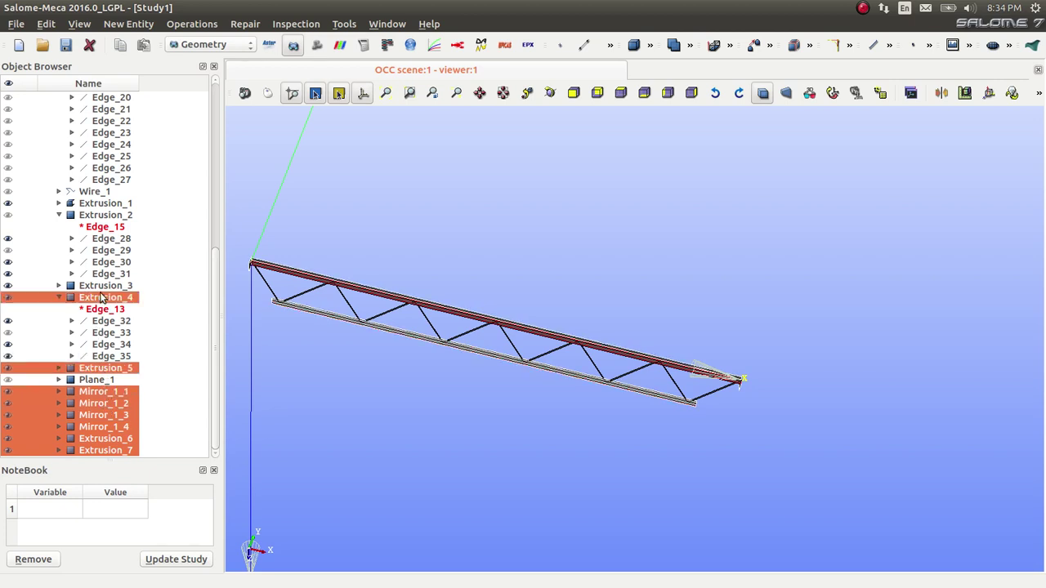
{"action": "left_click", "coordinate": [104, 286], "text": "ctrl"}
{"action": "left_click", "coordinate": [96, 216], "text": "ctrl"}
{"action": "left_click", "coordinate": [94, 204], "text": "ctrl"}
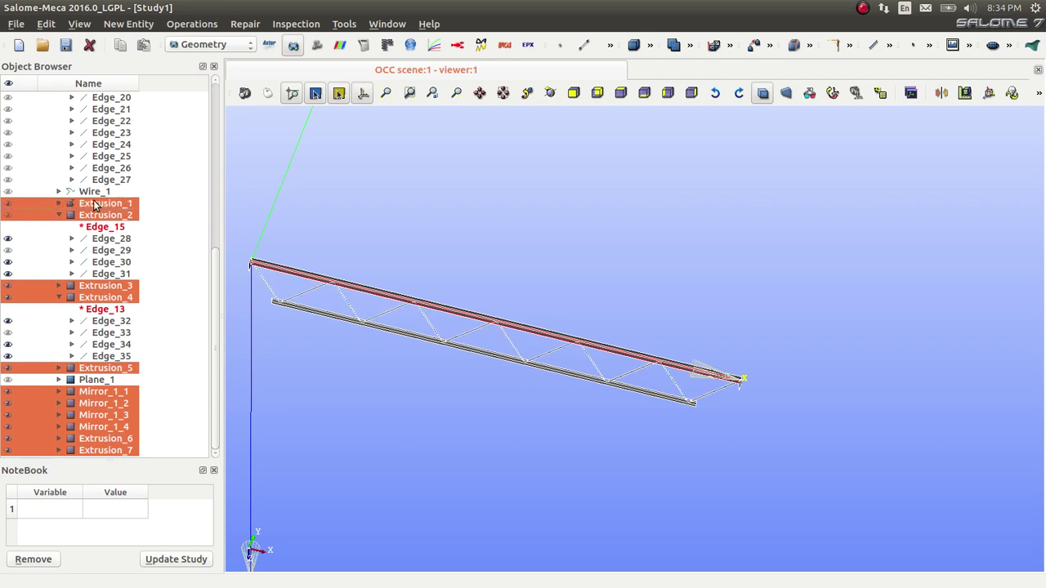
{"action": "scroll", "coordinate": [165, 254], "scroll_direction": "up", "scroll_amount": 8}
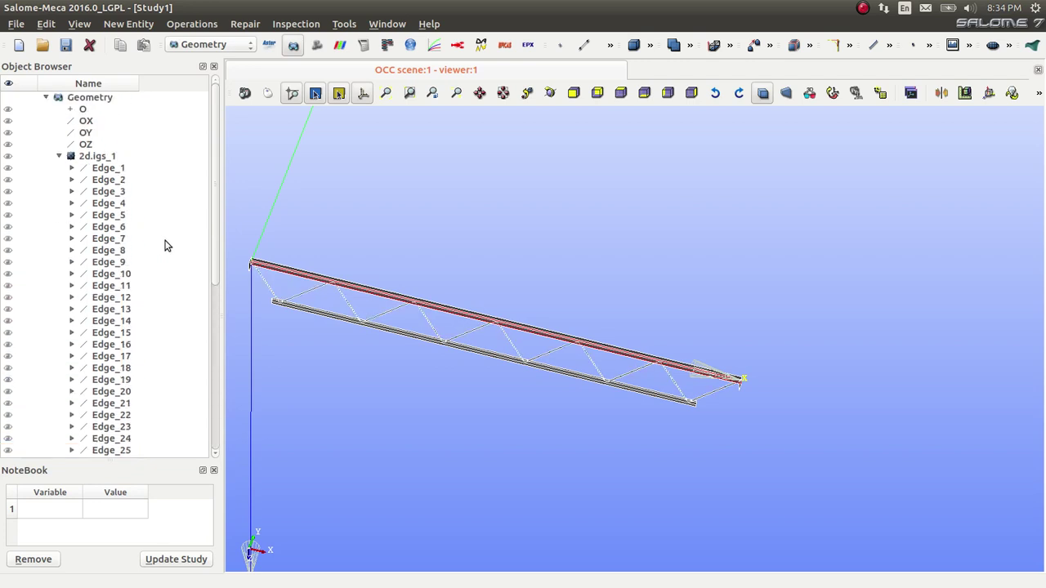
{"action": "scroll", "coordinate": [164, 250], "scroll_direction": "down", "scroll_amount": 6}
{"action": "scroll", "coordinate": [161, 308], "scroll_direction": "down", "scroll_amount": 2}
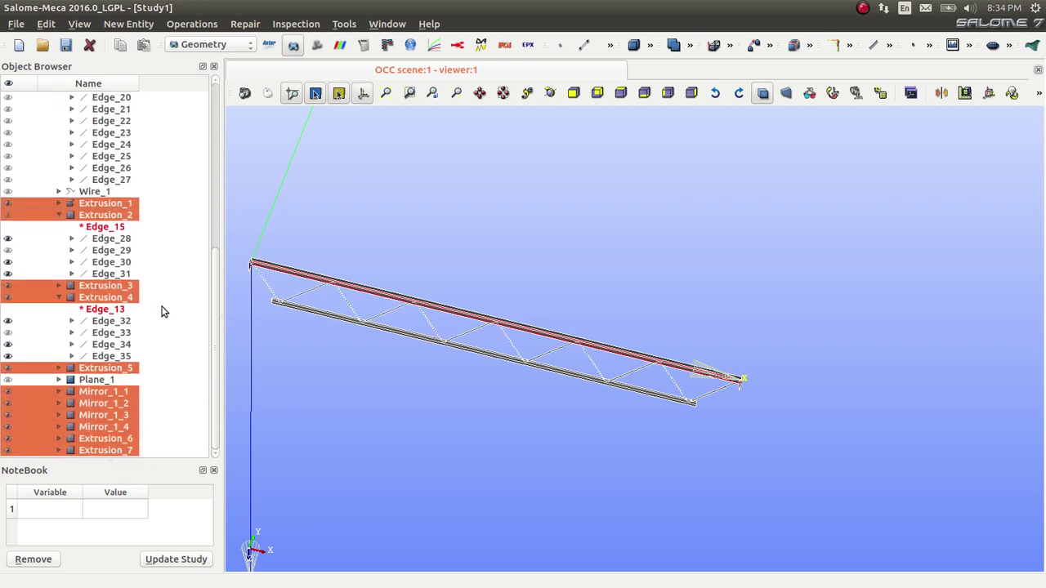
{"action": "left_click", "coordinate": [191, 24]}
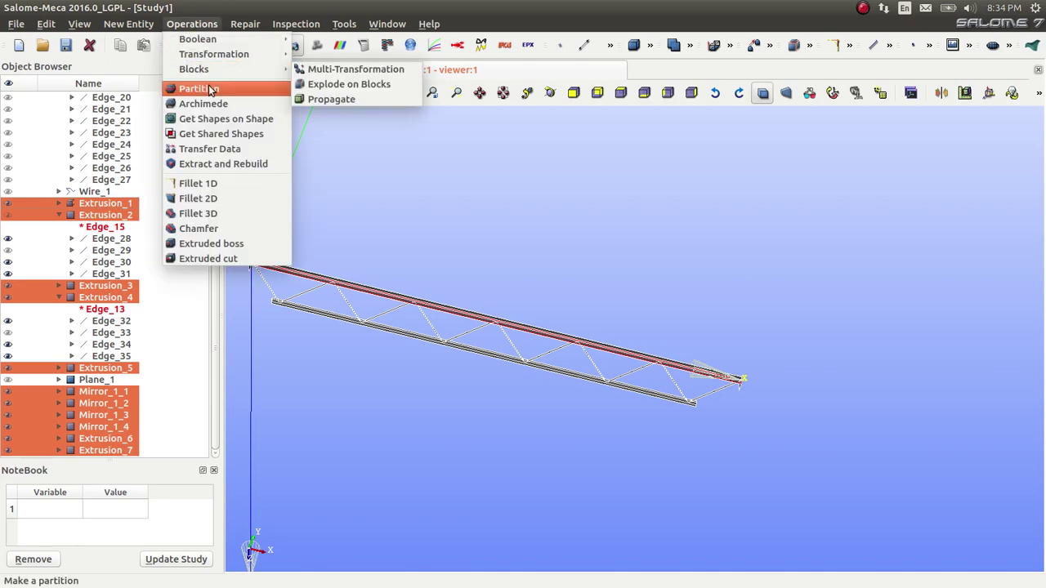
{"action": "left_click", "coordinate": [204, 87]}
{"action": "left_click", "coordinate": [415, 292]}
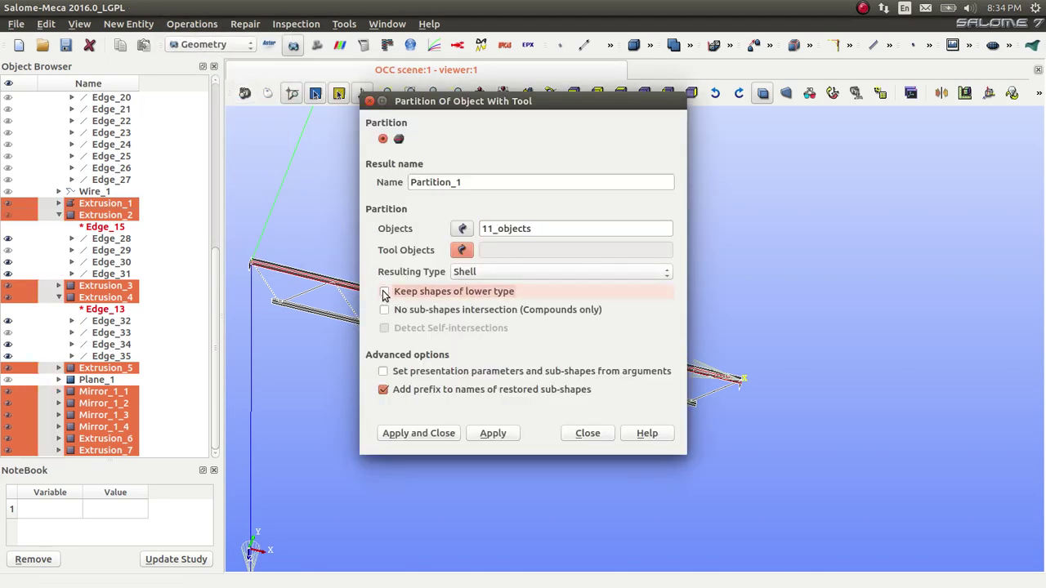
{"action": "left_click", "coordinate": [429, 438]}
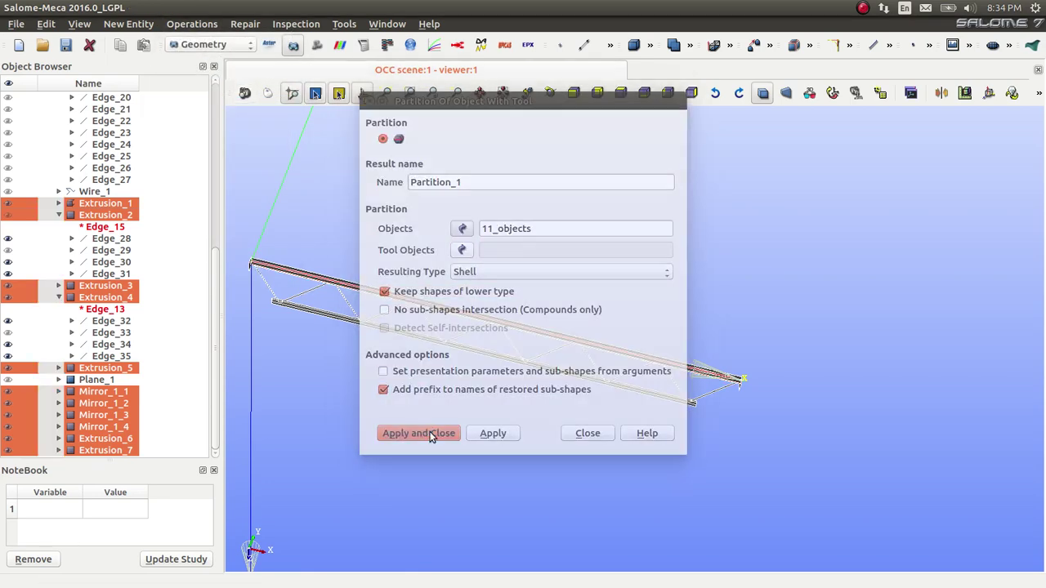
{"action": "left_click", "coordinate": [280, 384]}
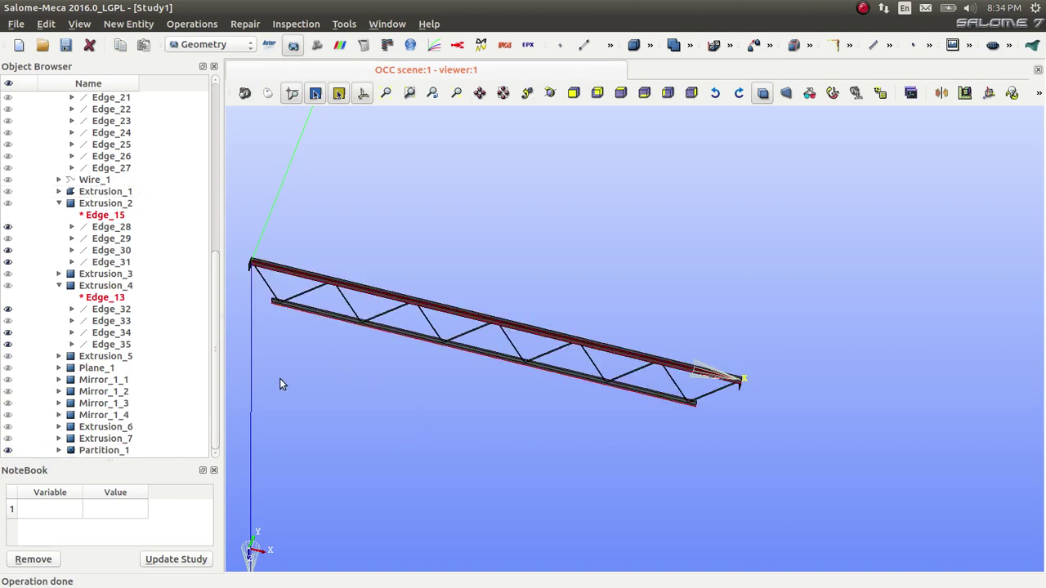
Show only Partition_1 and inspect the partitioned truss along its length and at its end plate.
{"action": "right_click", "coordinate": [117, 452]}
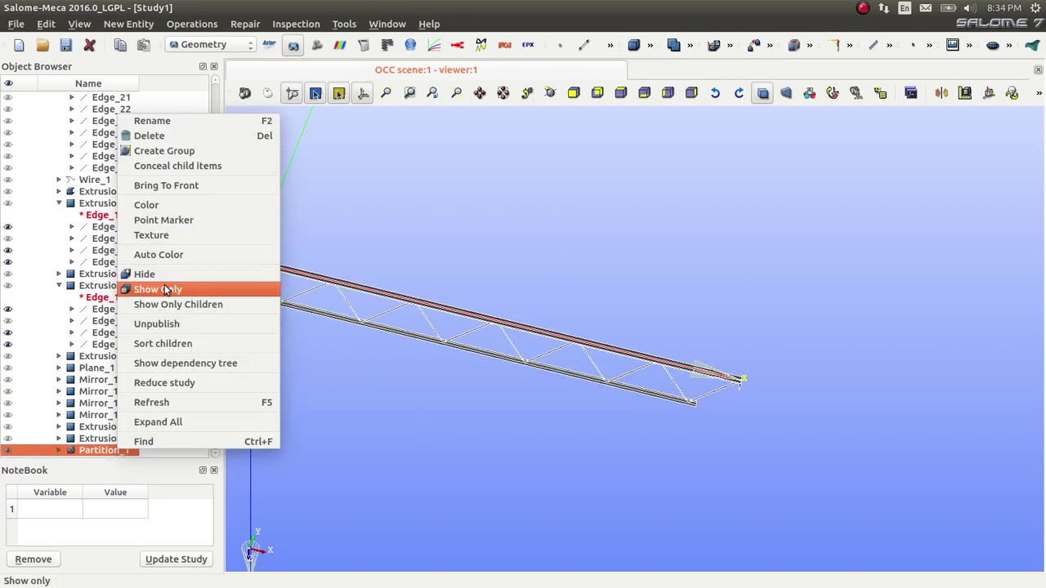
{"action": "left_click", "coordinate": [163, 289]}
{"action": "scroll", "coordinate": [234, 294], "scroll_direction": "up", "scroll_amount": 5}
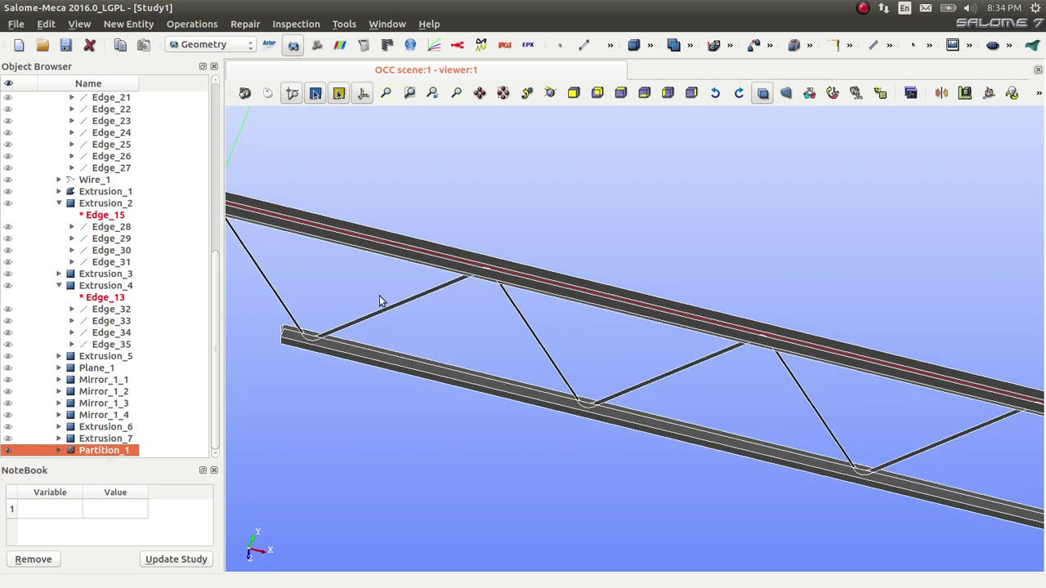
{"action": "left_click", "coordinate": [551, 91]}
{"action": "left_click_drag", "start_coordinate": [563, 294], "coordinate": [469, 296]}
{"action": "scroll", "coordinate": [469, 314], "scroll_direction": "down", "scroll_amount": 3}
{"action": "scroll", "coordinate": [469, 313], "scroll_direction": "down", "scroll_amount": 1}
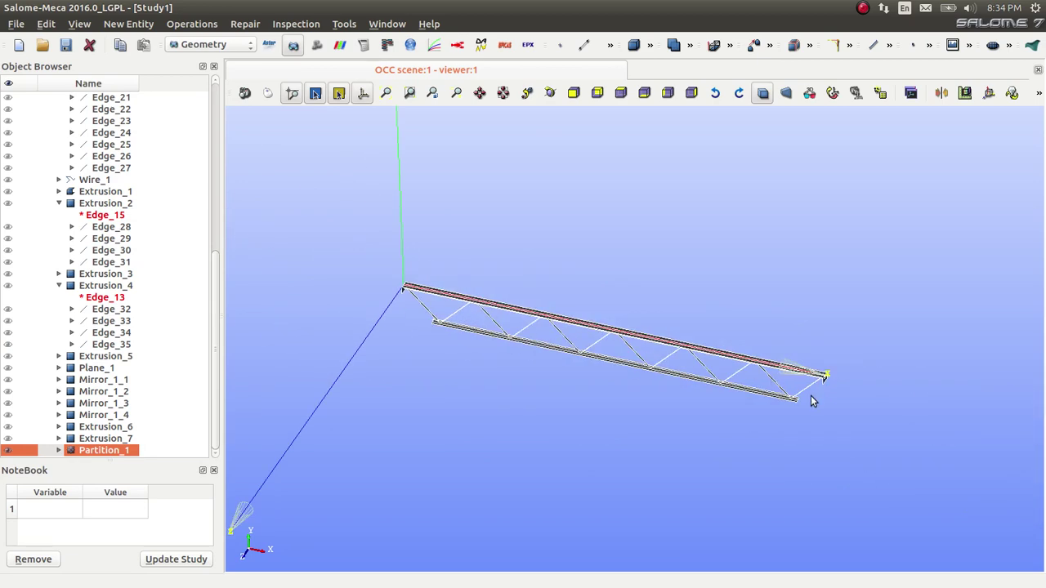
{"action": "scroll", "coordinate": [812, 397], "scroll_direction": "up", "scroll_amount": 5}
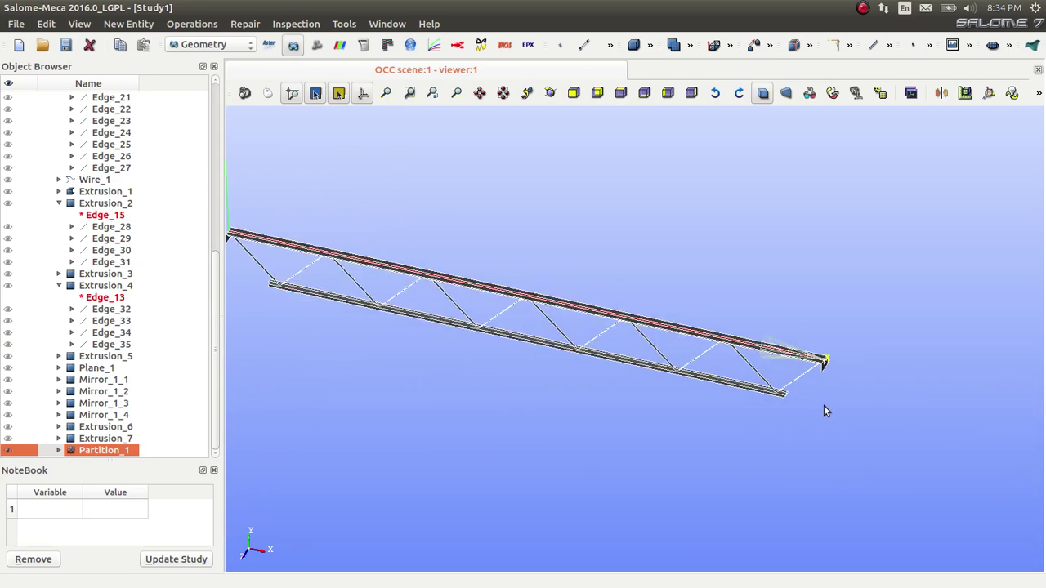
{"action": "left_click", "coordinate": [551, 93]}
{"action": "left_click_drag", "start_coordinate": [621, 245], "coordinate": [880, 334]}
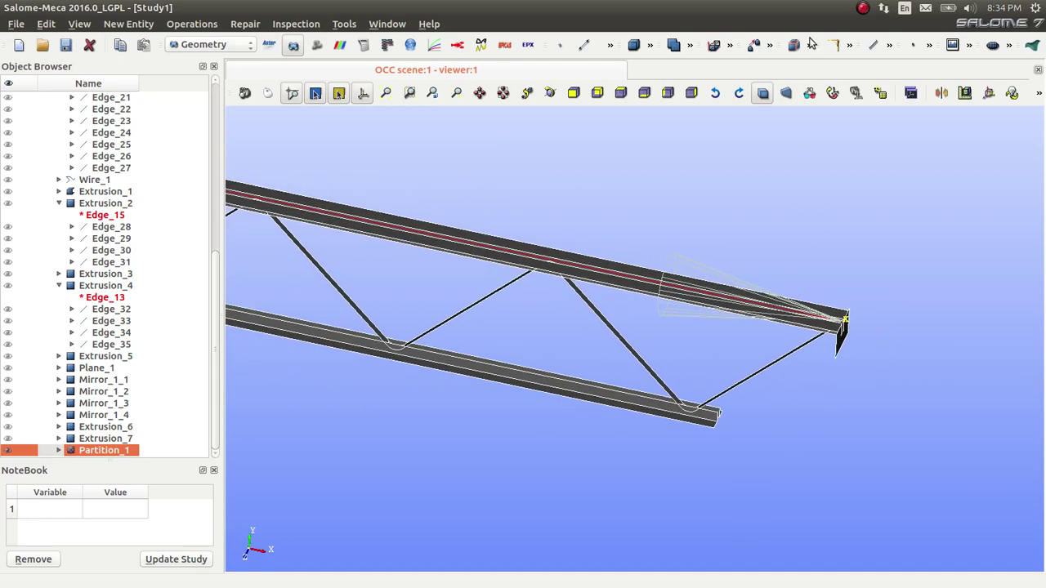
{"action": "left_click", "coordinate": [863, 8]}
{"action": "left_click", "coordinate": [868, 25]}
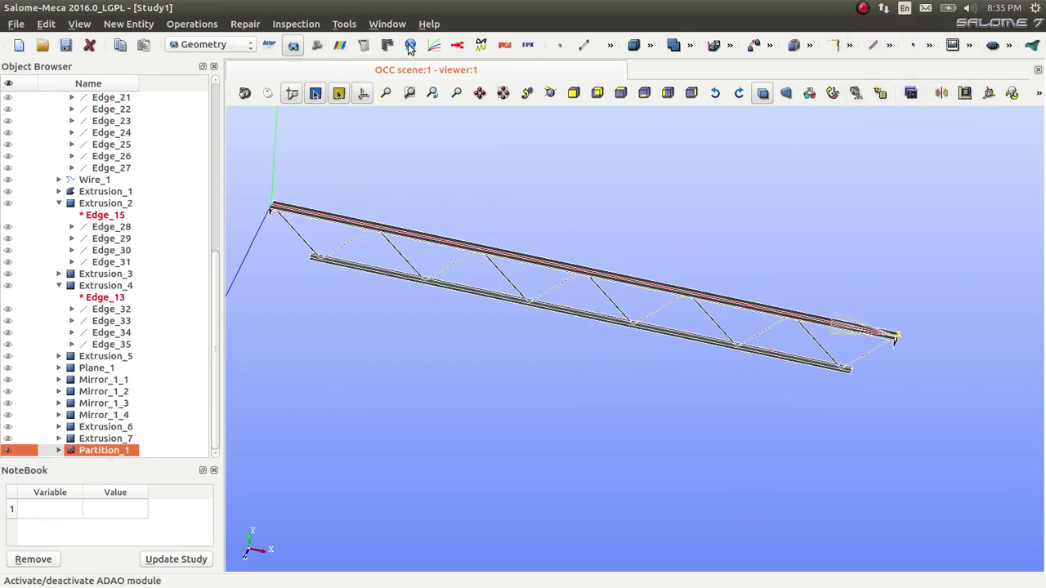
Create a face group named load on Partition_1 from the two top faces of the upper chord.
{"action": "left_click", "coordinate": [129, 24]}
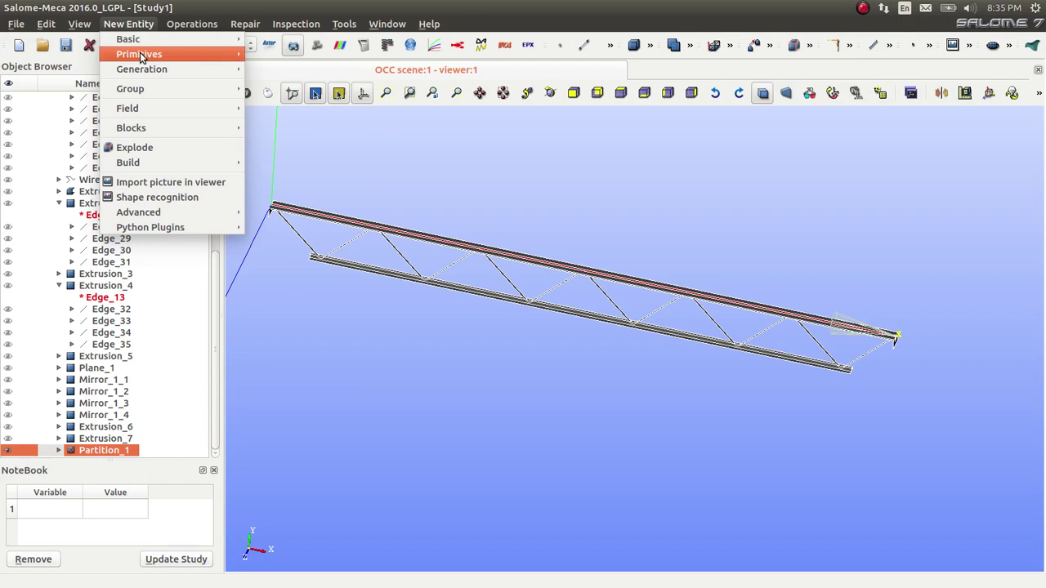
{"action": "mouse_move", "coordinate": [153, 89]}
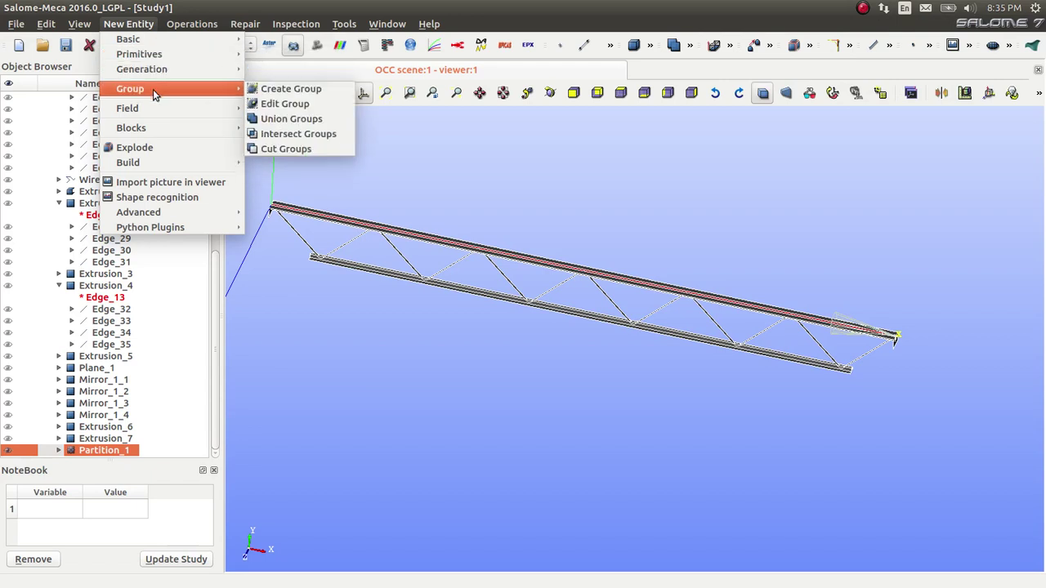
{"action": "left_click", "coordinate": [291, 89]}
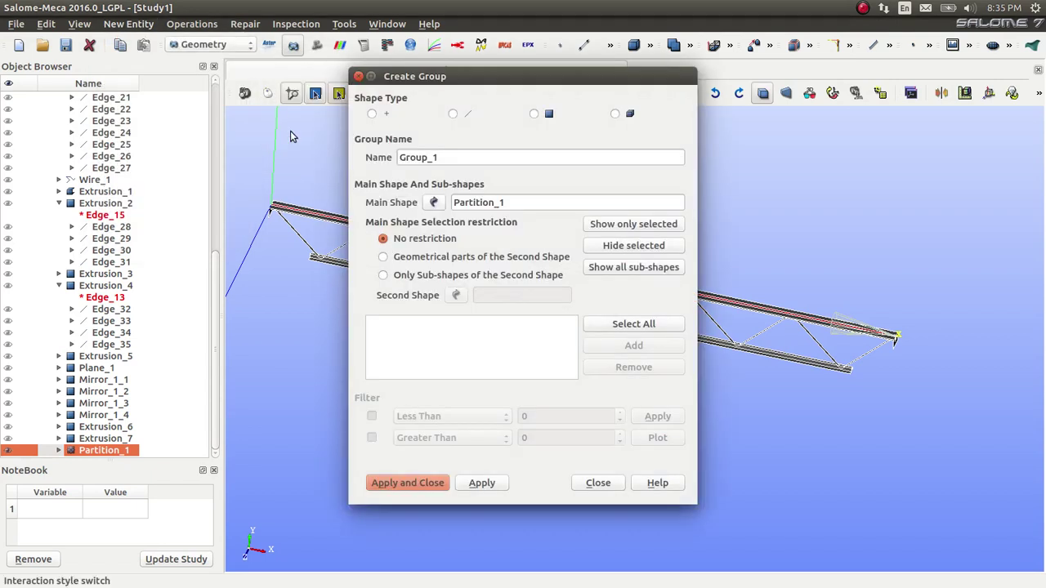
{"action": "left_click", "coordinate": [533, 114]}
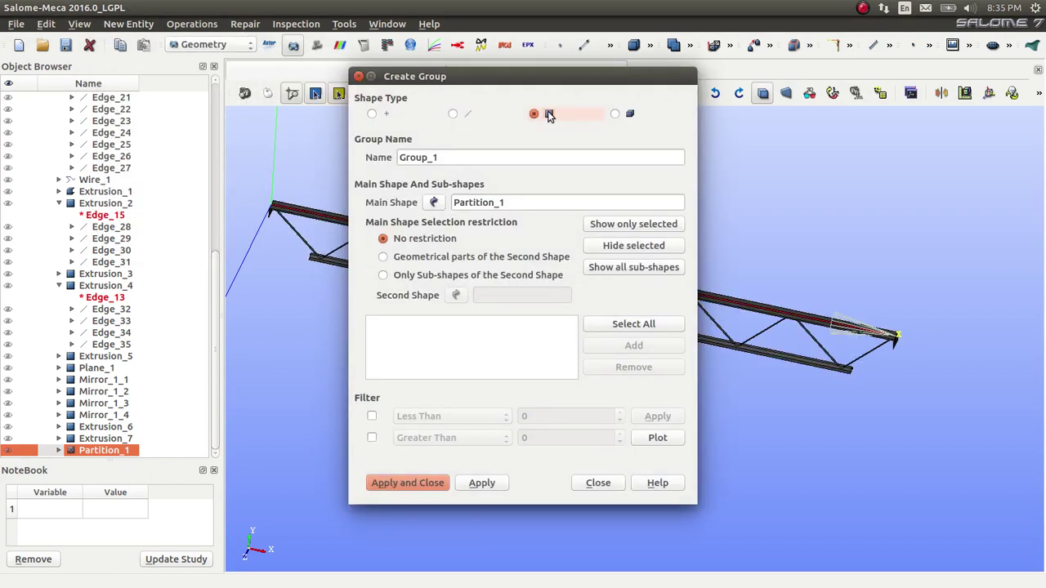
{"action": "left_click_drag", "start_coordinate": [557, 76], "coordinate": [212, 62]}
{"action": "scroll", "coordinate": [705, 303], "scroll_direction": "down", "scroll_amount": 2}
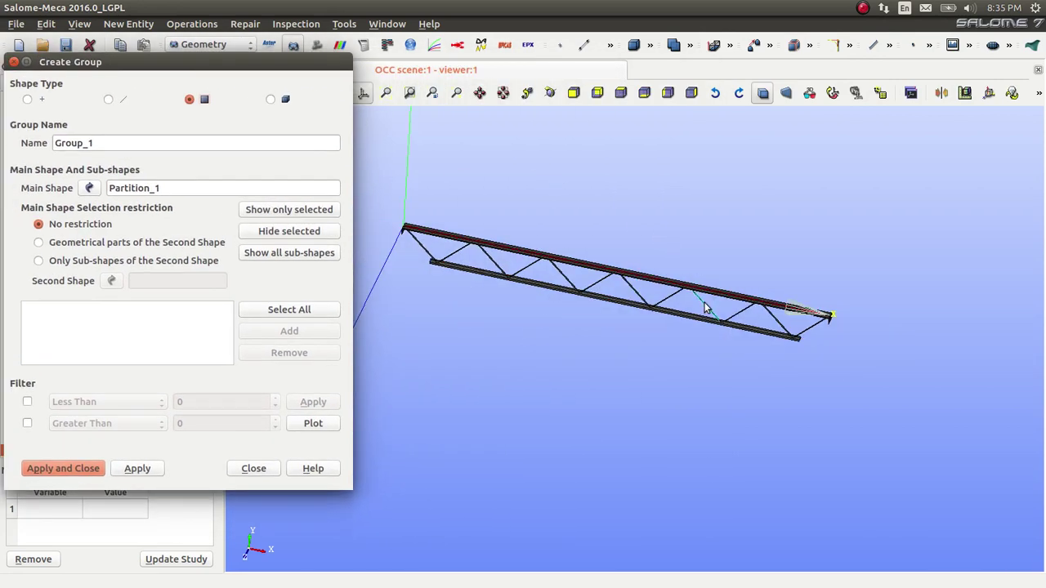
{"action": "scroll", "coordinate": [506, 258], "scroll_direction": "up", "scroll_amount": 5}
{"action": "left_click", "coordinate": [506, 259]}
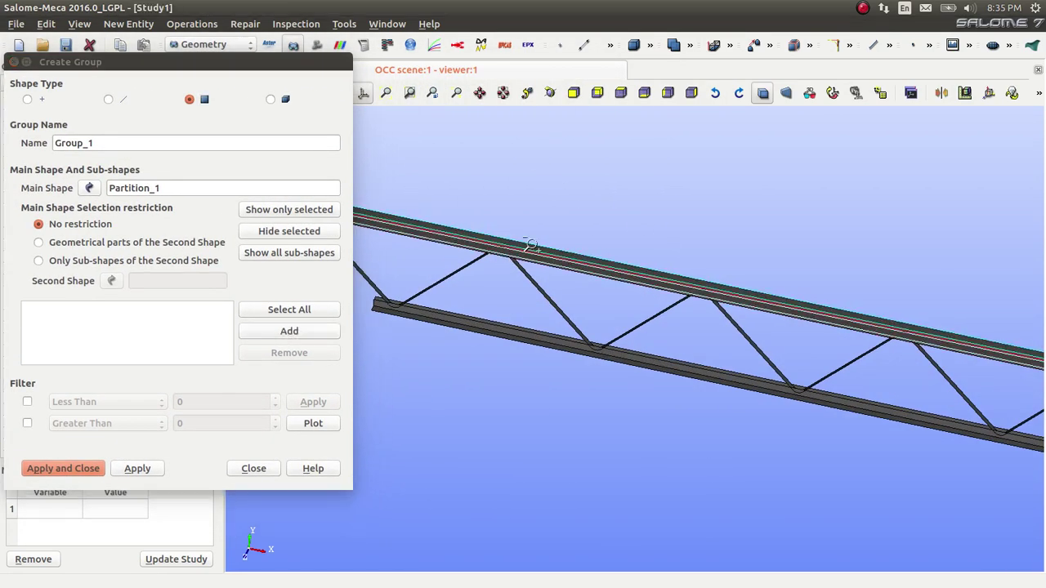
{"action": "left_click", "coordinate": [307, 332]}
{"action": "left_click_drag", "start_coordinate": [104, 144], "coordinate": [13, 166]}
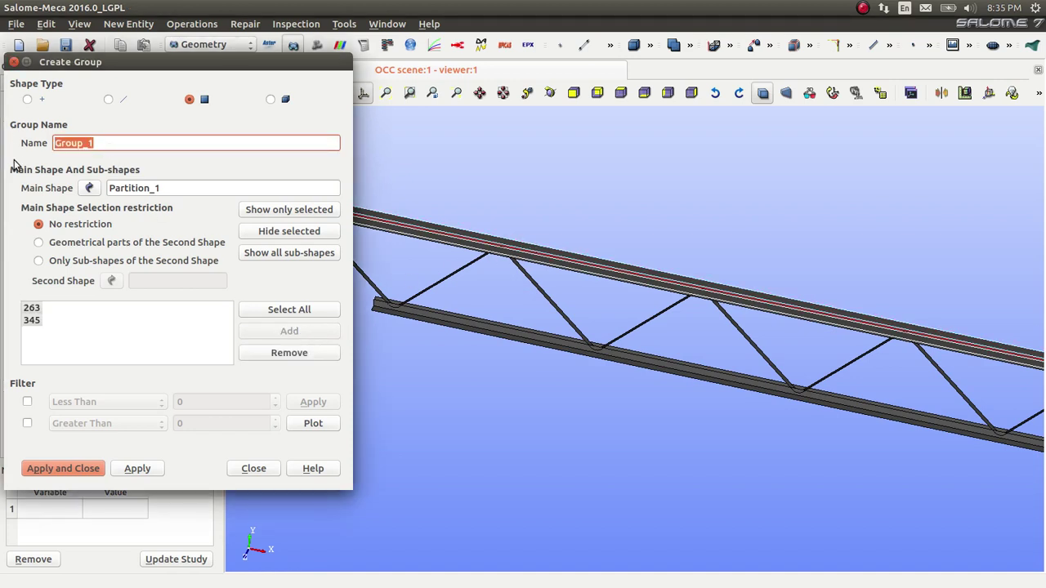
{"action": "type", "text": "load"}
{"action": "left_click", "coordinate": [130, 469]}
Create a face group named lattice on Partition_1 from all the zigzag web's diagonal and bend faces along the truss.
{"action": "mouse_move", "coordinate": [478, 326]}
{"action": "middle_mouse_down"}
{"action": "mouse_move", "coordinate": [534, 334]}
{"action": "mouse_move", "coordinate": [452, 297]}
{"action": "mouse_move", "coordinate": [481, 306]}
{"action": "mouse_move", "coordinate": [480, 321]}
{"action": "middle_mouse_up"}
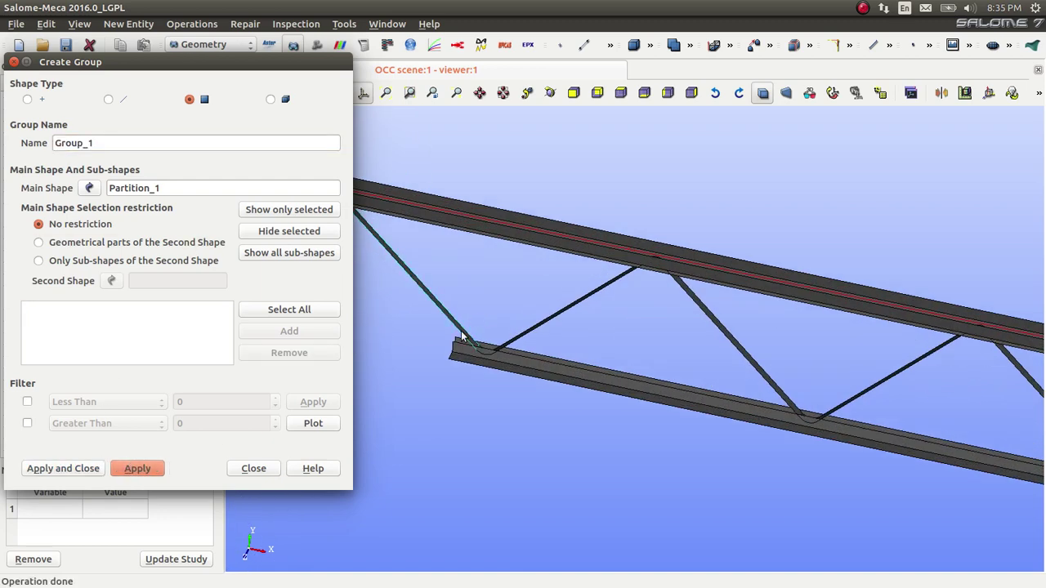
{"action": "left_click", "coordinate": [461, 331]}
{"action": "left_click", "coordinate": [549, 92]}
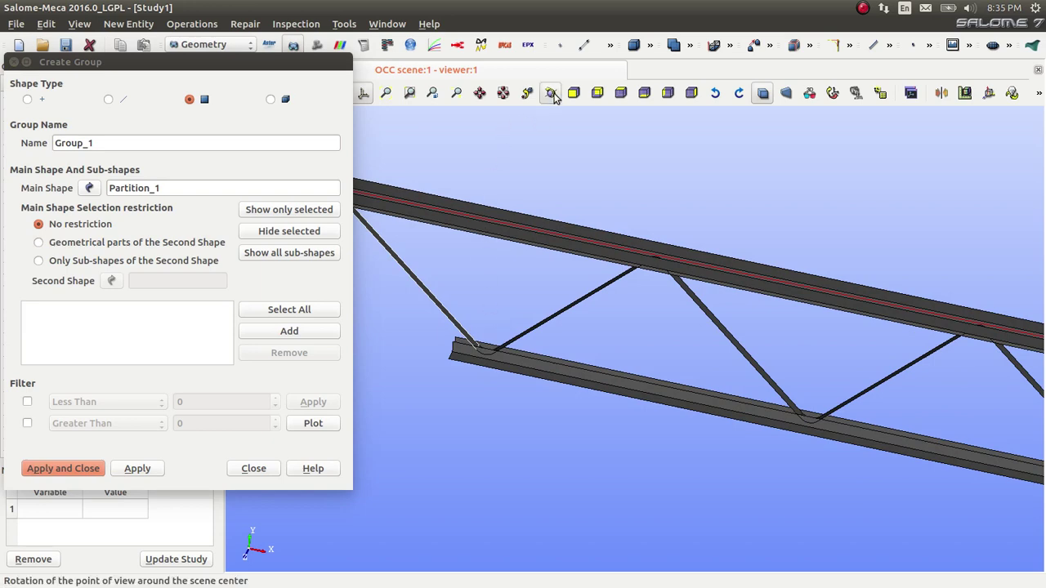
{"action": "left_click_drag", "start_coordinate": [546, 272], "coordinate": [528, 343]}
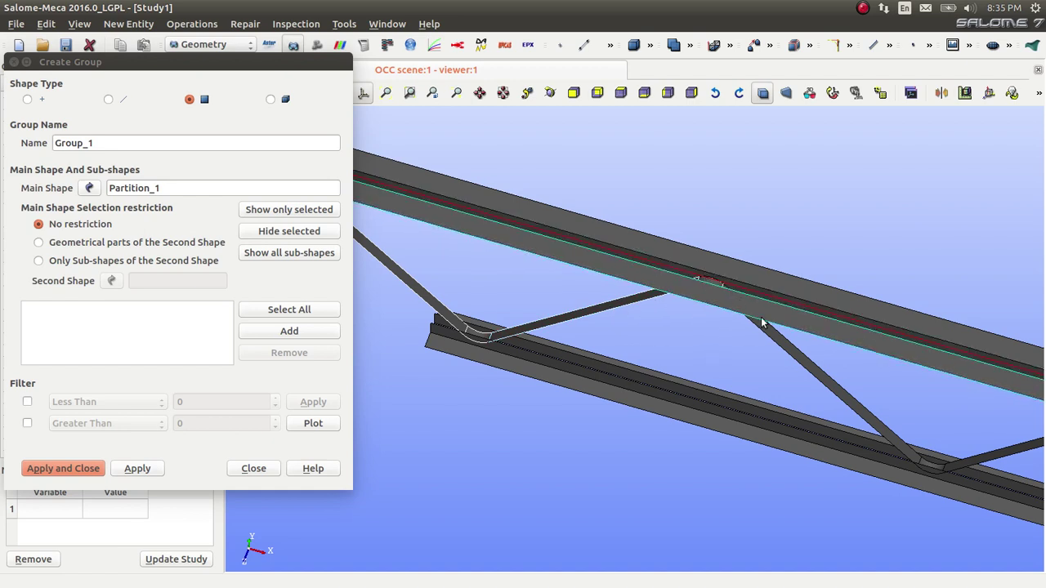
{"action": "scroll", "coordinate": [770, 332], "scroll_direction": "down", "scroll_amount": 2}
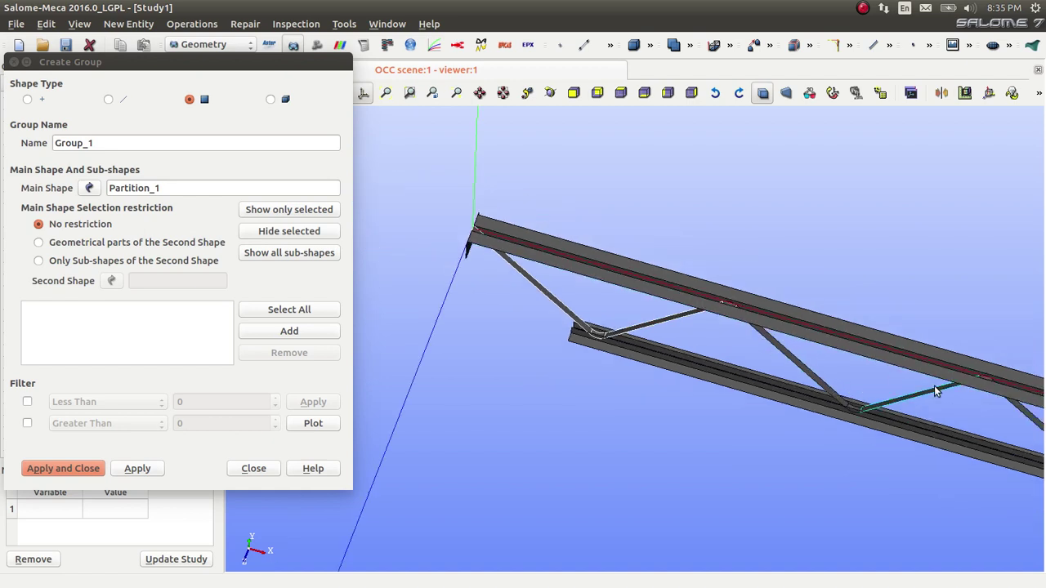
{"action": "scroll", "coordinate": [935, 399], "scroll_direction": "up", "scroll_amount": 4}
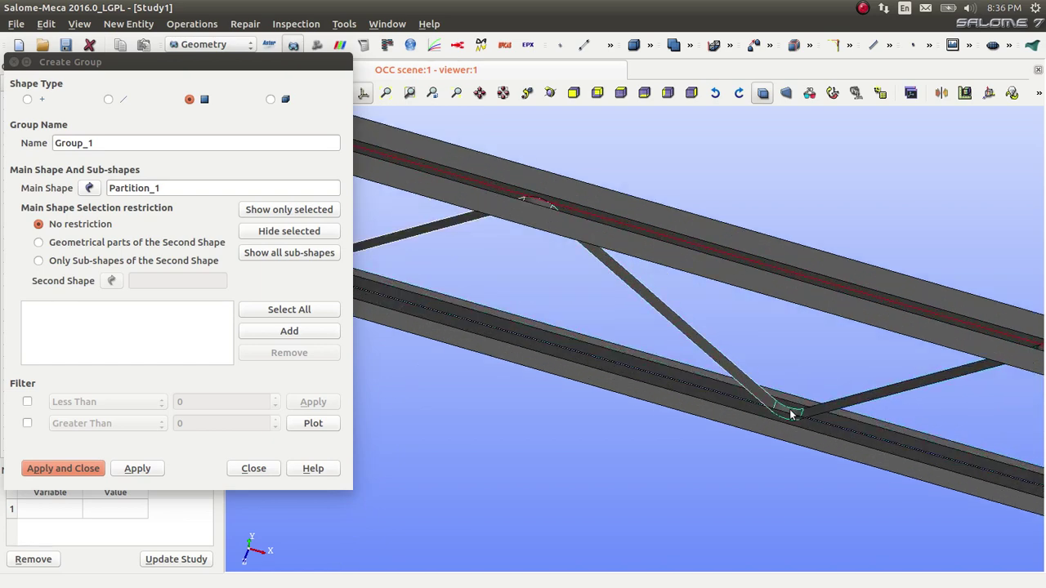
{"action": "scroll", "coordinate": [768, 350], "scroll_direction": "down", "scroll_amount": 3}
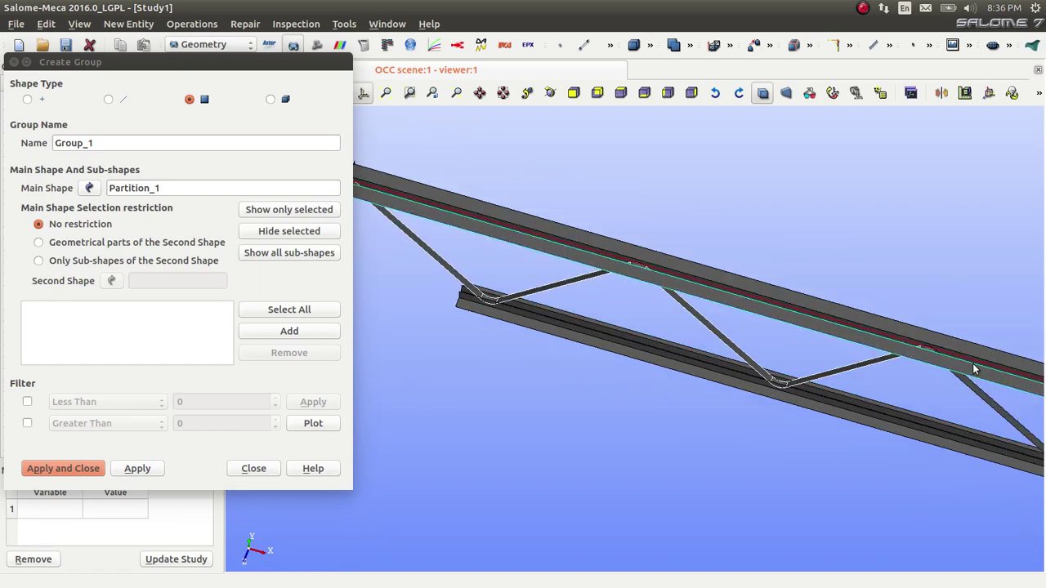
{"action": "scroll", "coordinate": [972, 363], "scroll_direction": "up", "scroll_amount": 3}
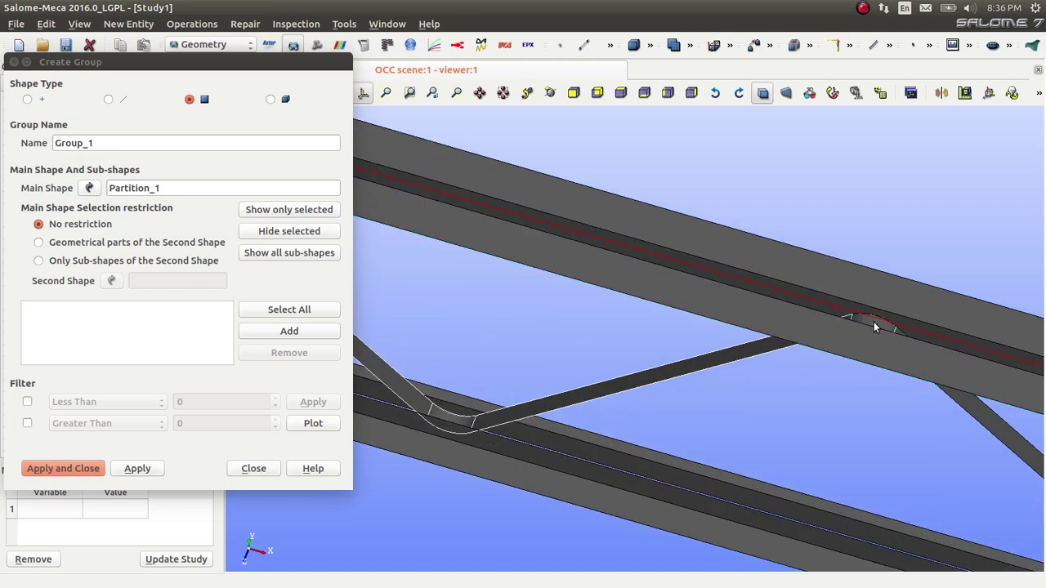
{"action": "scroll", "coordinate": [802, 273], "scroll_direction": "down", "scroll_amount": 3}
{"action": "scroll", "coordinate": [860, 313], "scroll_direction": "up", "scroll_amount": 3}
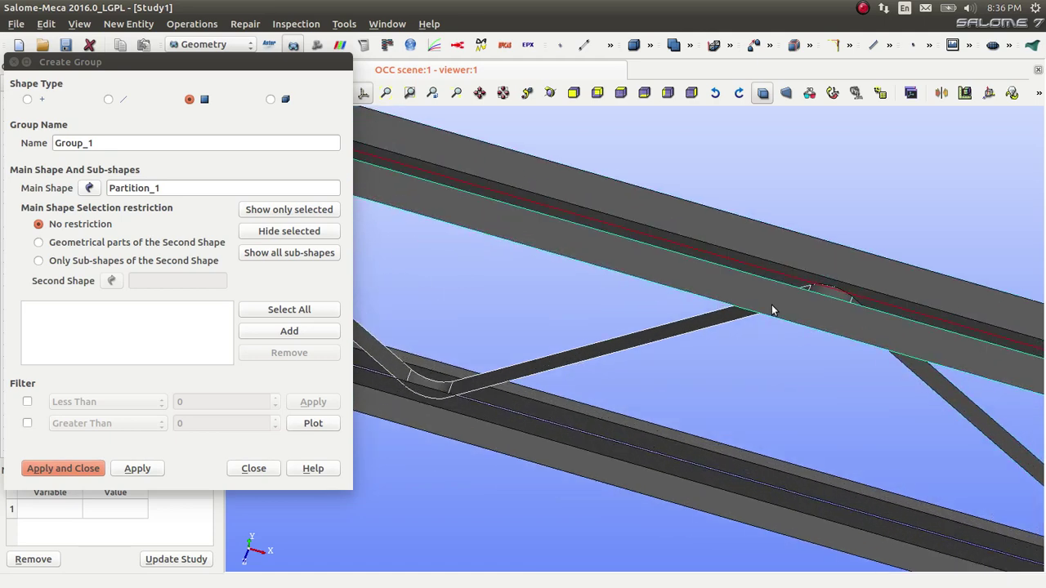
{"action": "scroll", "coordinate": [825, 331], "scroll_direction": "down", "scroll_amount": 3}
{"action": "scroll", "coordinate": [886, 377], "scroll_direction": "up", "scroll_amount": 2}
{"action": "scroll", "coordinate": [881, 376], "scroll_direction": "down", "scroll_amount": 3}
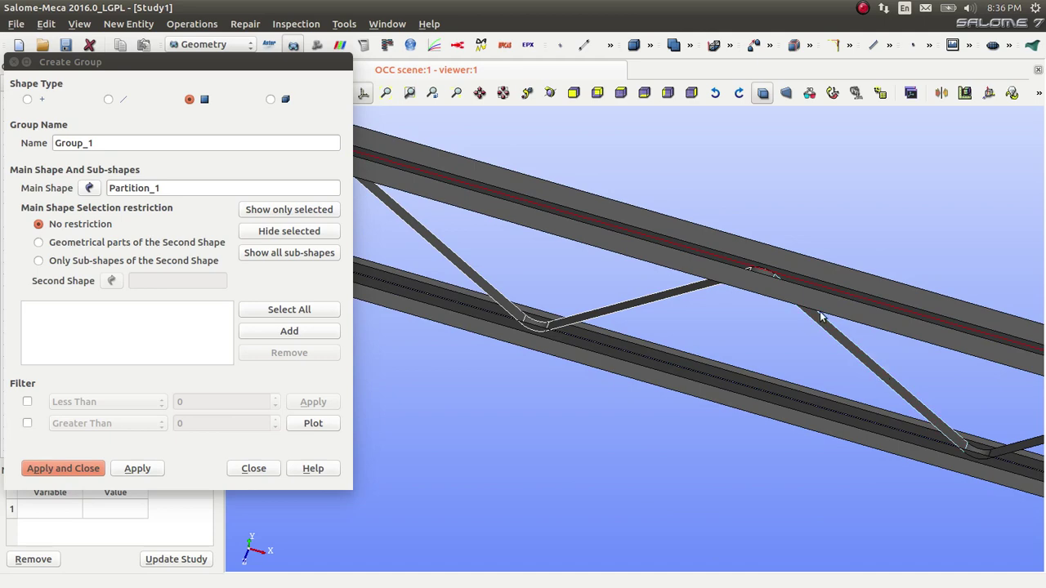
{"action": "scroll", "coordinate": [895, 388], "scroll_direction": "up", "scroll_amount": 3}
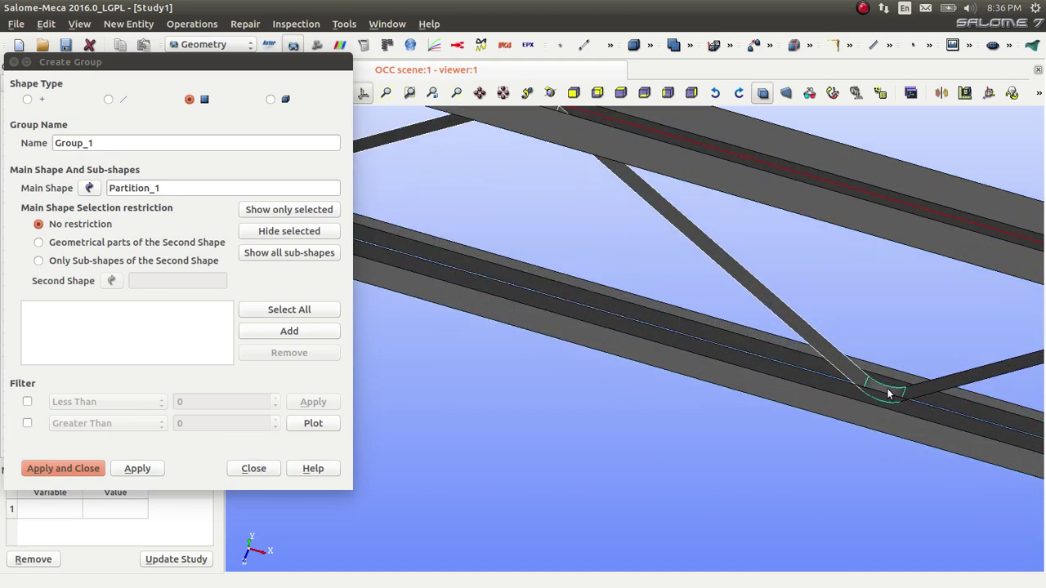
{"action": "scroll", "coordinate": [915, 390], "scroll_direction": "down", "scroll_amount": 3}
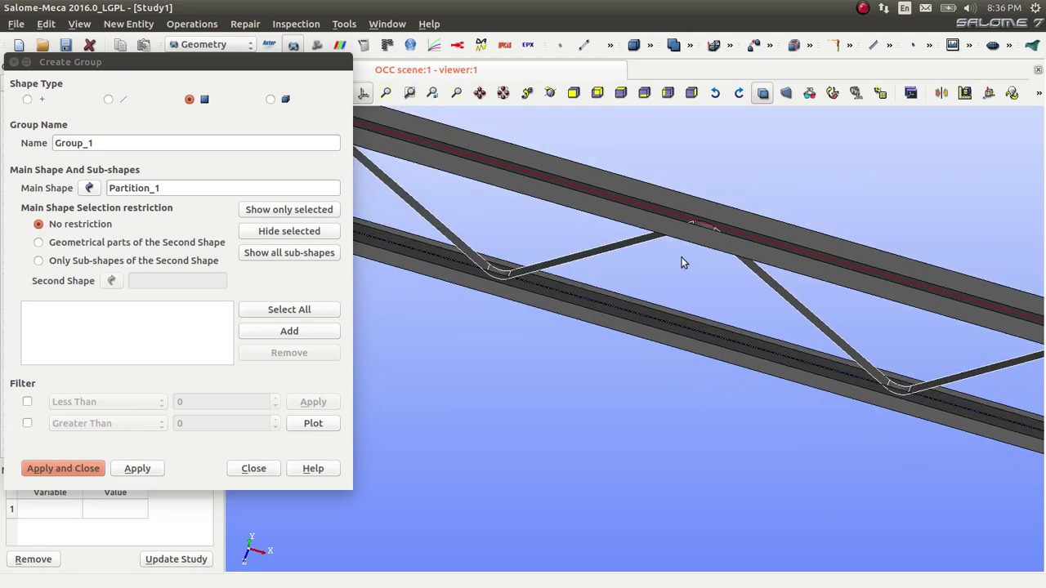
{"action": "scroll", "coordinate": [718, 225], "scroll_direction": "up", "scroll_amount": 3}
{"action": "scroll", "coordinate": [717, 226], "scroll_direction": "up", "scroll_amount": 2}
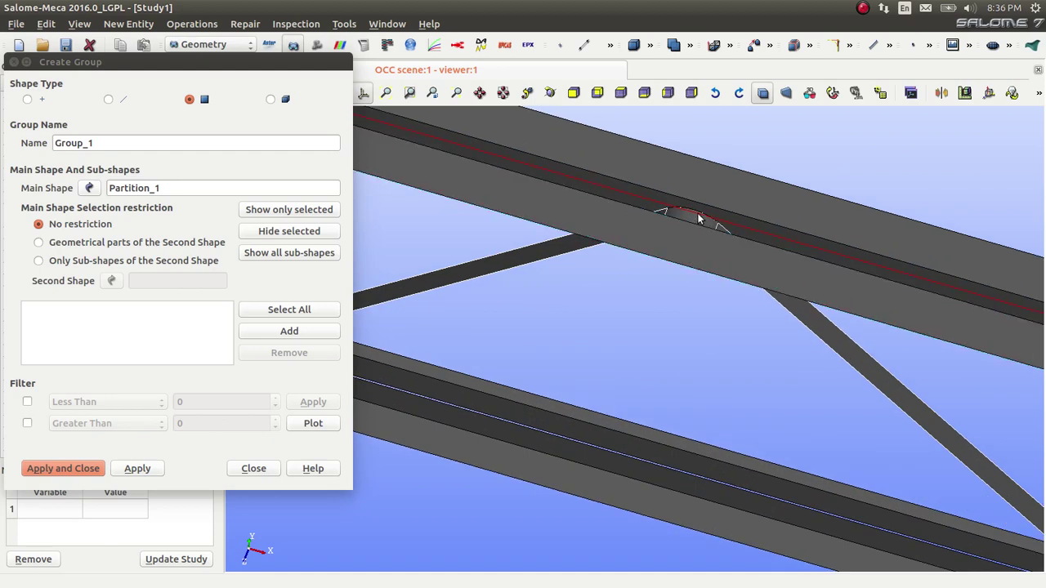
{"action": "scroll", "coordinate": [605, 188], "scroll_direction": "down", "scroll_amount": 3}
{"action": "scroll", "coordinate": [622, 281], "scroll_direction": "up", "scroll_amount": 1}
{"action": "scroll", "coordinate": [864, 359], "scroll_direction": "up", "scroll_amount": 2}
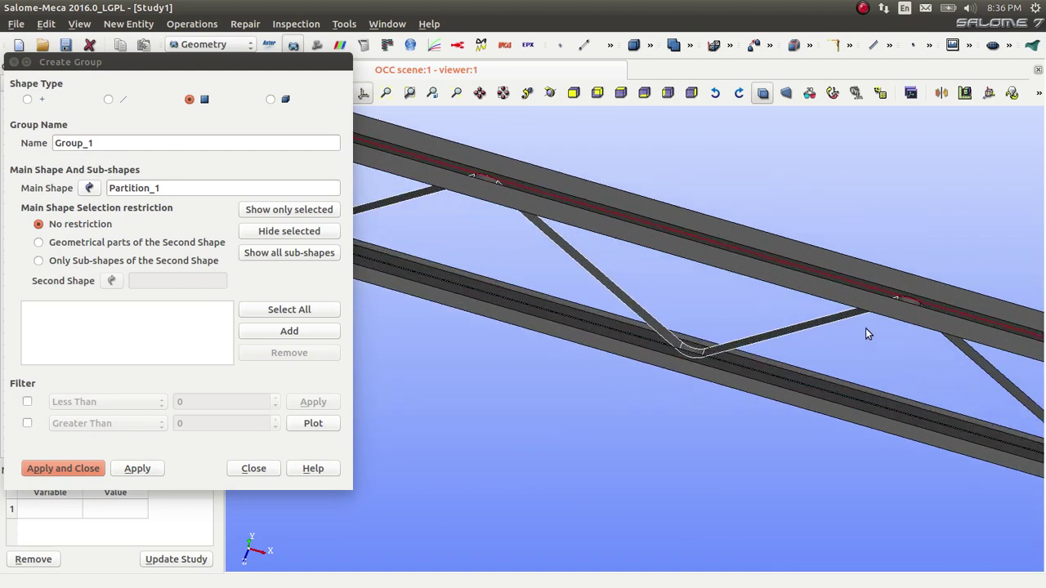
{"action": "scroll", "coordinate": [899, 319], "scroll_direction": "up", "scroll_amount": 2}
{"action": "scroll", "coordinate": [906, 303], "scroll_direction": "up", "scroll_amount": 2}
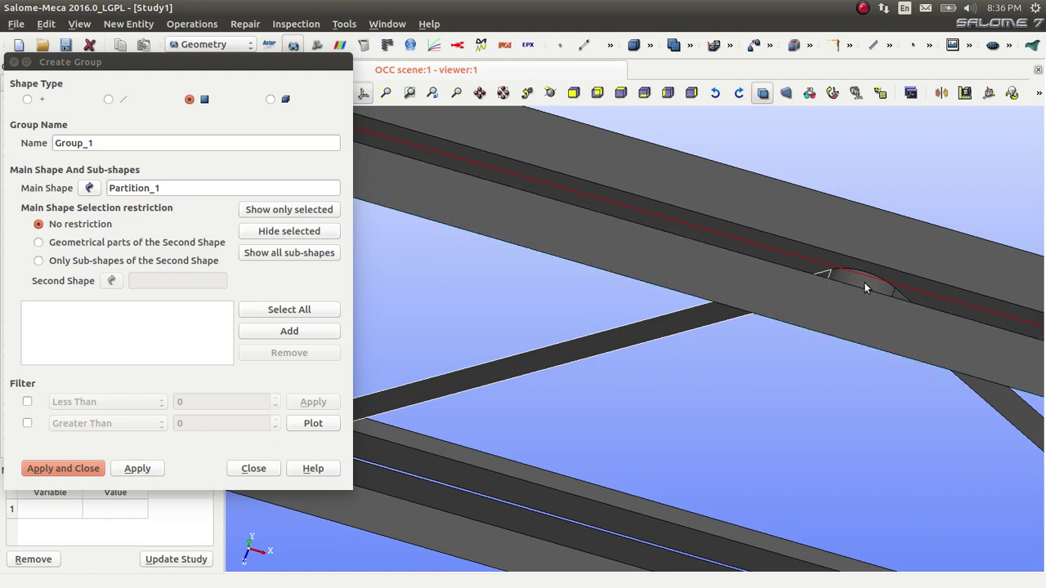
{"action": "scroll", "coordinate": [864, 282], "scroll_direction": "down", "scroll_amount": 2}
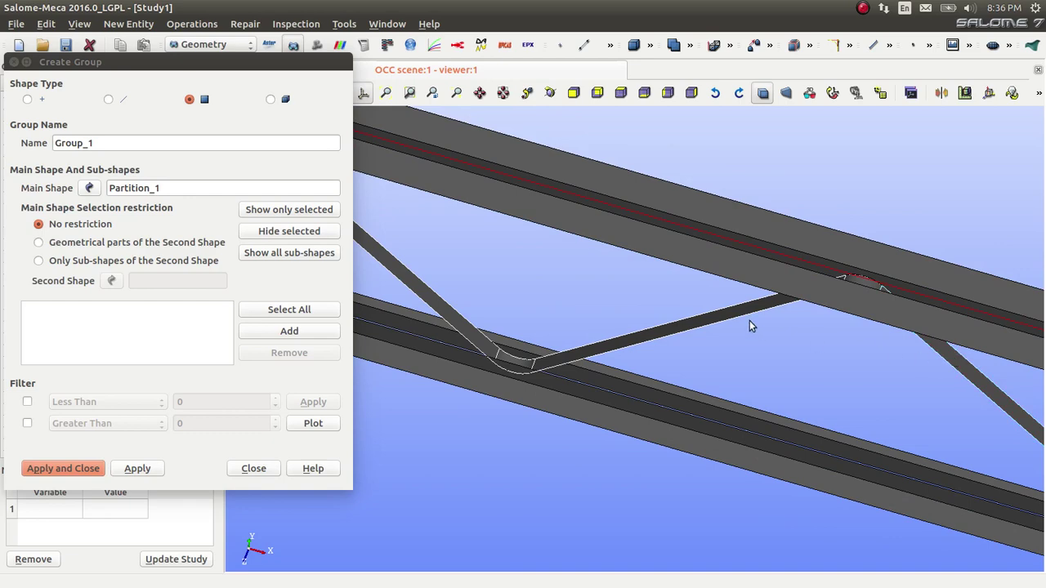
{"action": "scroll", "coordinate": [749, 325], "scroll_direction": "down", "scroll_amount": 2}
{"action": "scroll", "coordinate": [1013, 456], "scroll_direction": "up", "scroll_amount": 5}
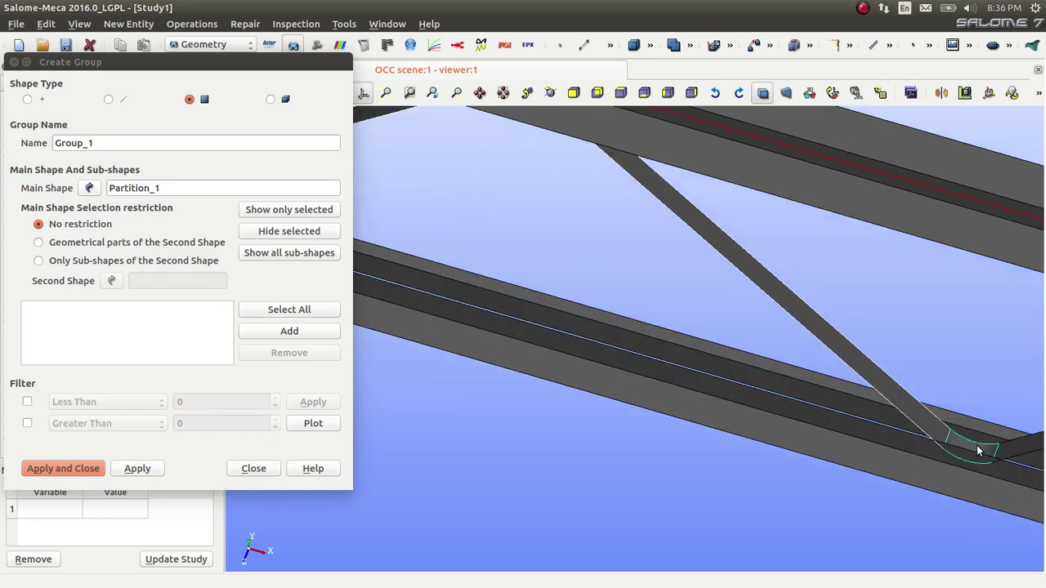
{"action": "scroll", "coordinate": [694, 286], "scroll_direction": "down", "scroll_amount": 3}
{"action": "scroll", "coordinate": [949, 331], "scroll_direction": "up", "scroll_amount": 2}
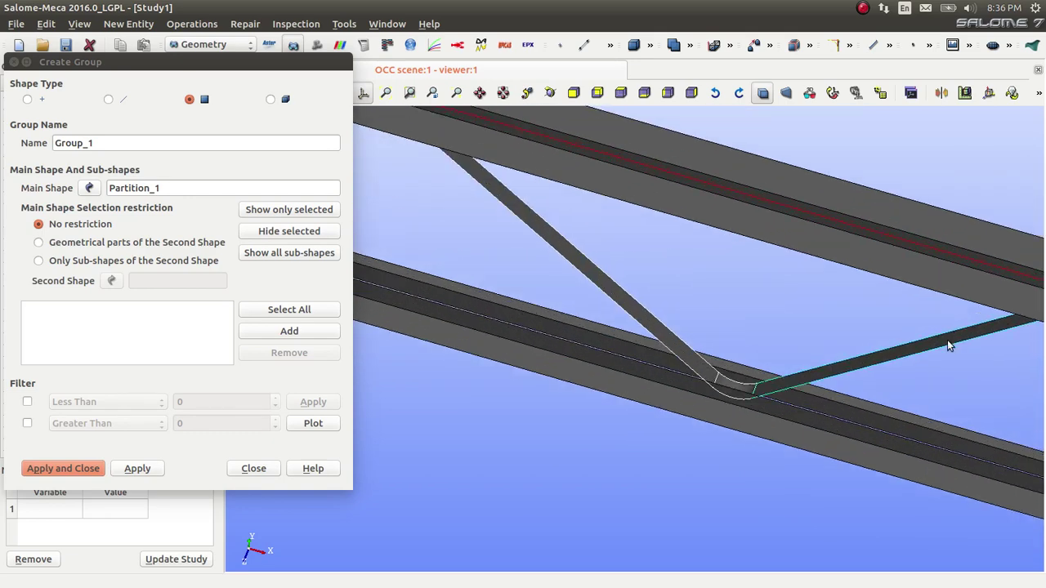
{"action": "scroll", "coordinate": [651, 289], "scroll_direction": "down", "scroll_amount": 2}
{"action": "scroll", "coordinate": [919, 308], "scroll_direction": "up", "scroll_amount": 3}
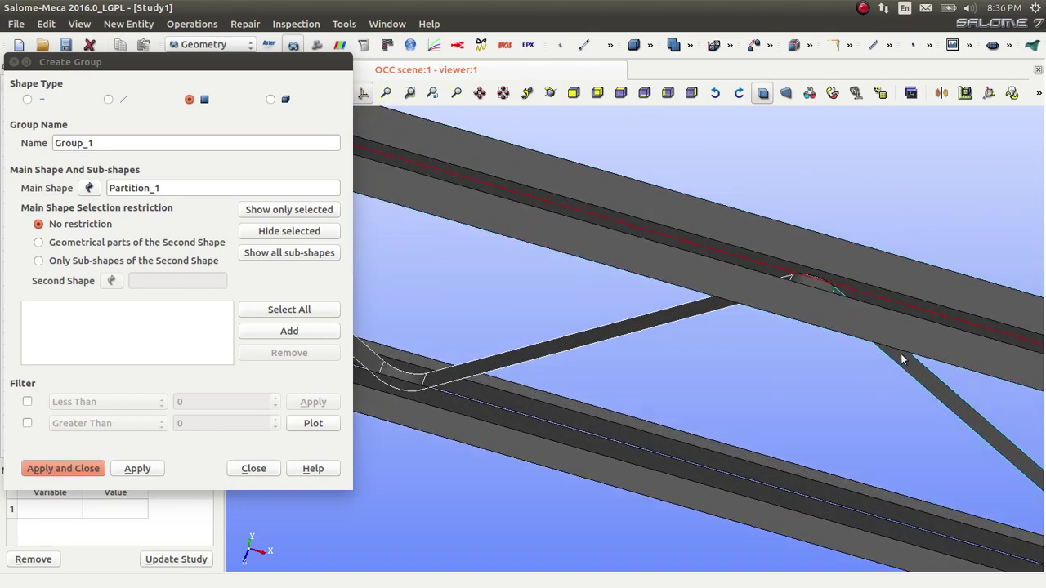
{"action": "scroll", "coordinate": [883, 362], "scroll_direction": "down", "scroll_amount": 4}
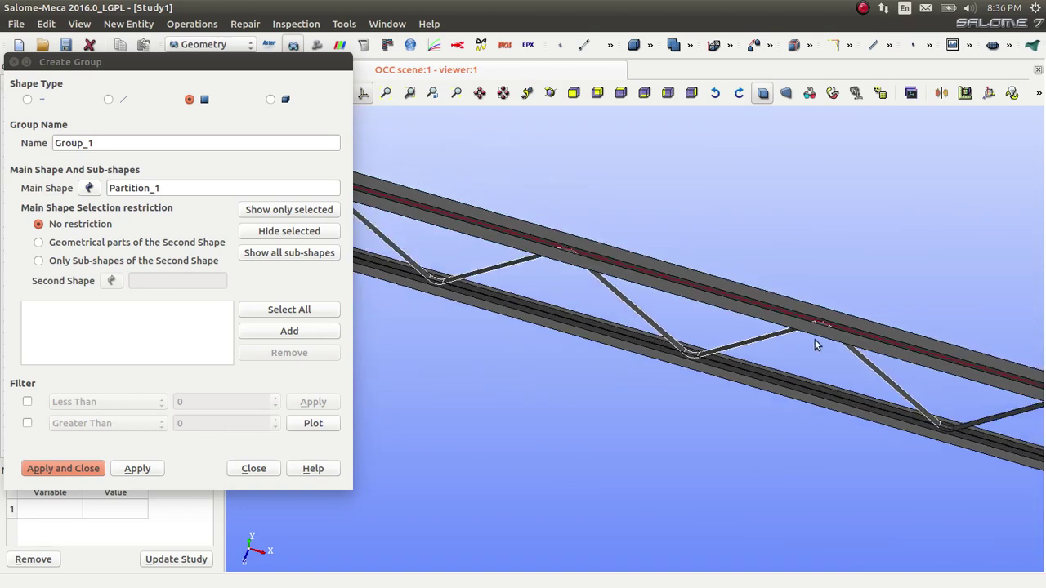
{"action": "scroll", "coordinate": [971, 395], "scroll_direction": "up", "scroll_amount": 3}
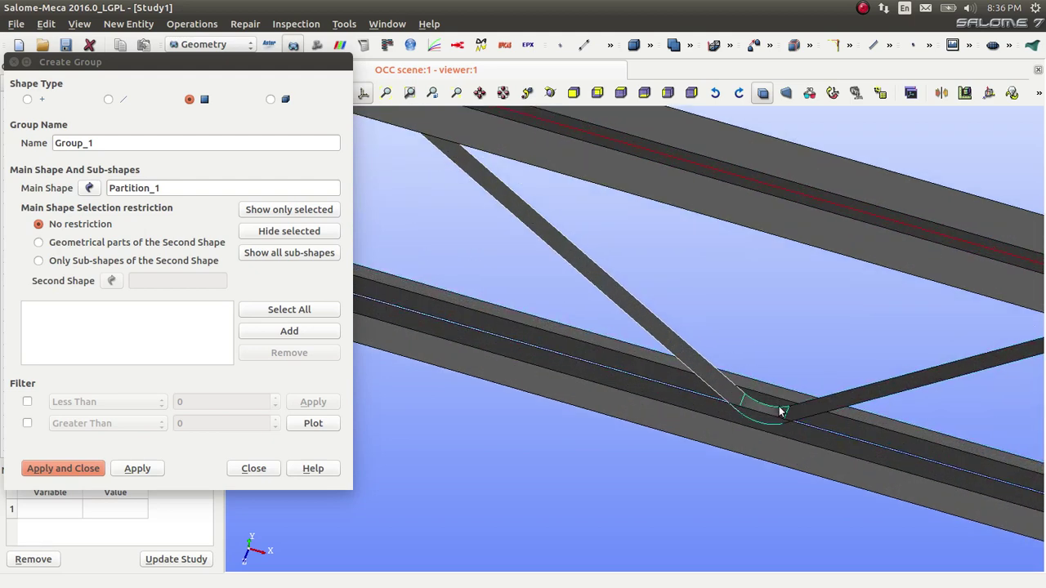
{"action": "left_click", "coordinate": [827, 406], "text": "shift"}
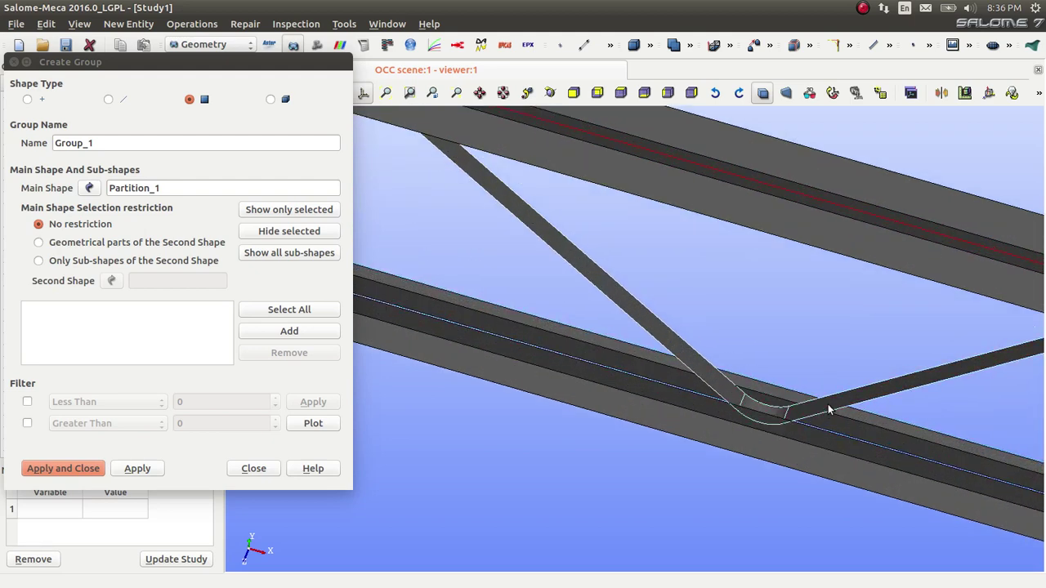
{"action": "scroll", "coordinate": [828, 403], "scroll_direction": "down", "scroll_amount": 3}
{"action": "scroll", "coordinate": [980, 381], "scroll_direction": "up", "scroll_amount": 3}
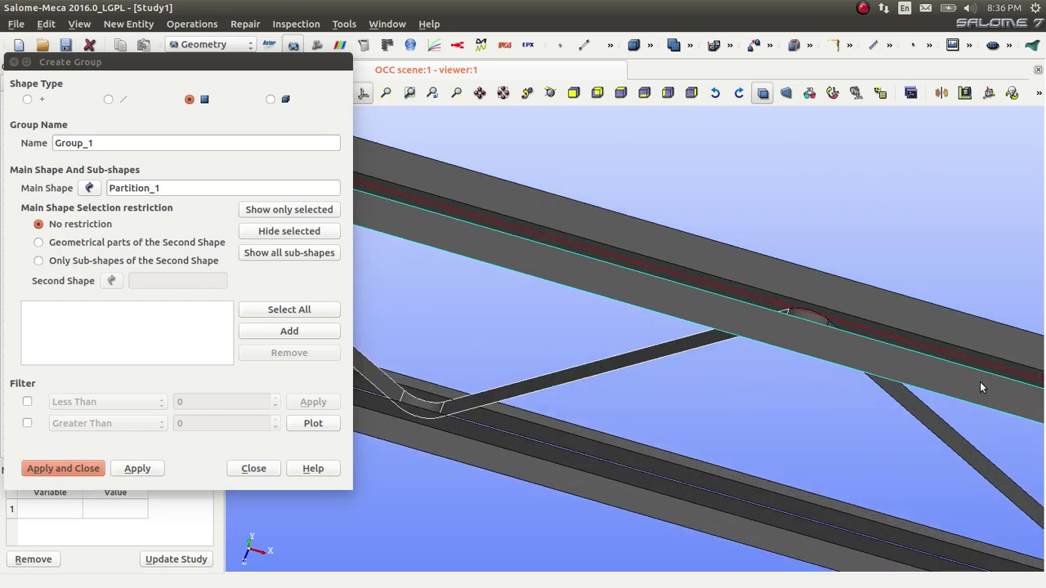
{"action": "scroll", "coordinate": [979, 382], "scroll_direction": "up", "scroll_amount": 2}
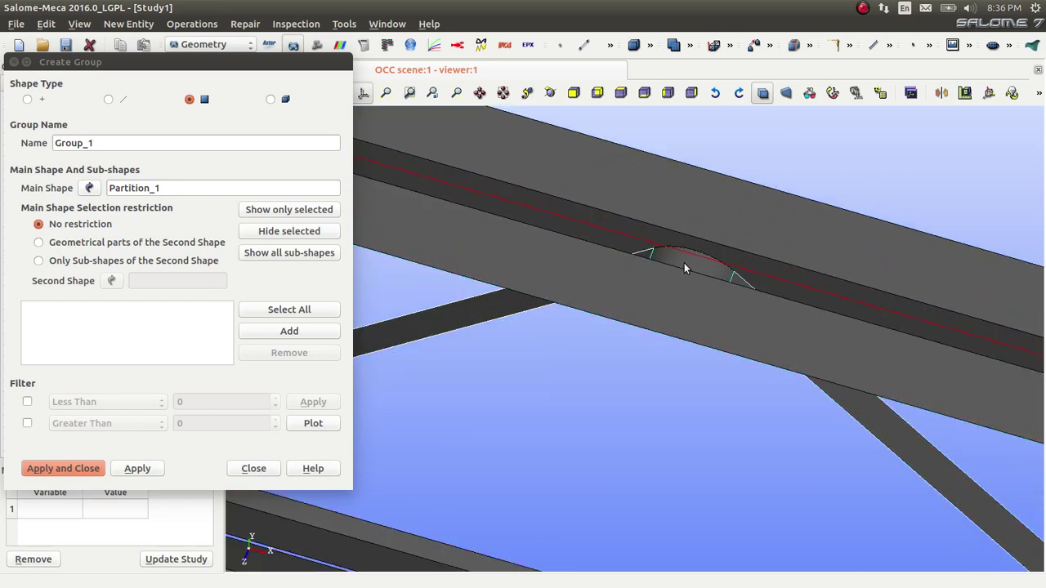
{"action": "scroll", "coordinate": [599, 323], "scroll_direction": "down", "scroll_amount": 3}
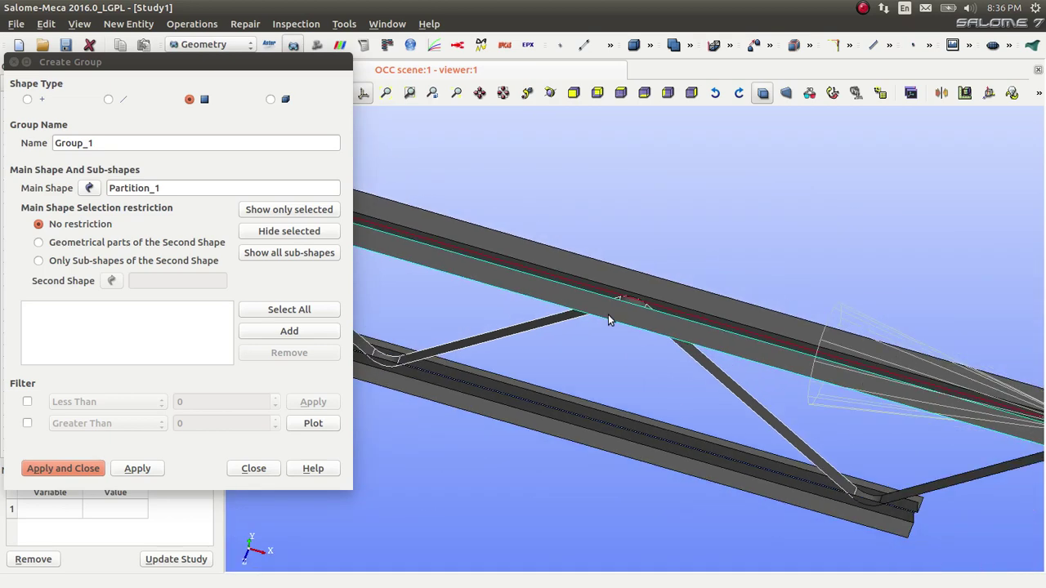
{"action": "scroll", "coordinate": [887, 504], "scroll_direction": "up", "scroll_amount": 4}
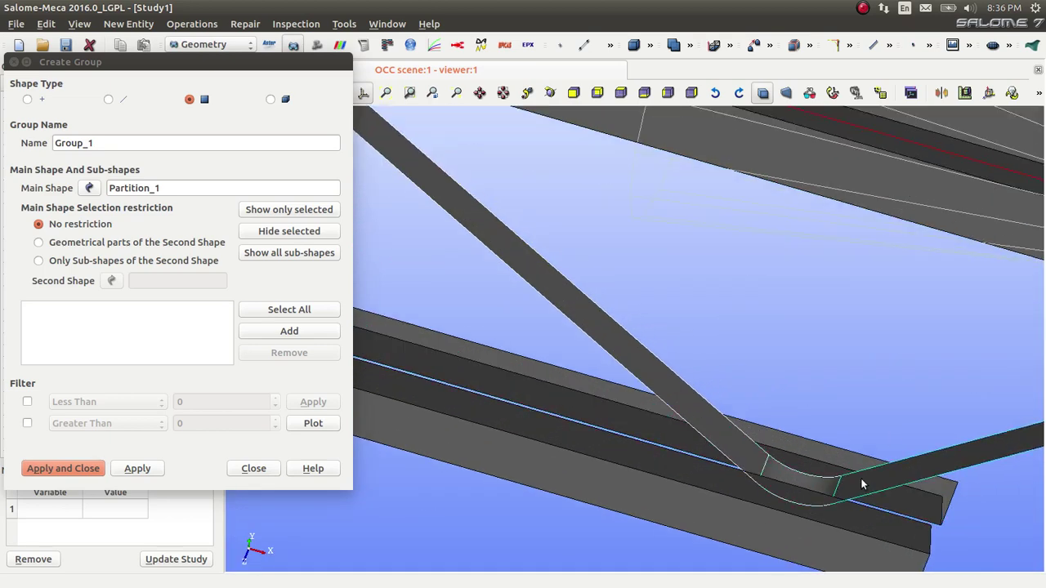
{"action": "scroll", "coordinate": [801, 377], "scroll_direction": "down", "scroll_amount": 2}
{"action": "scroll", "coordinate": [940, 386], "scroll_direction": "down", "scroll_amount": 2}
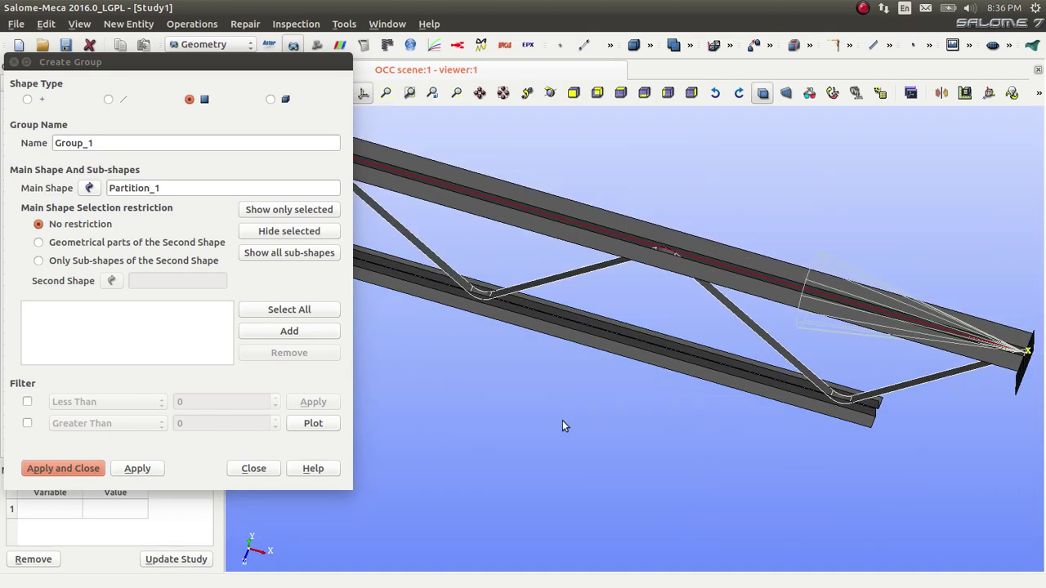
{"action": "left_click", "coordinate": [277, 330]}
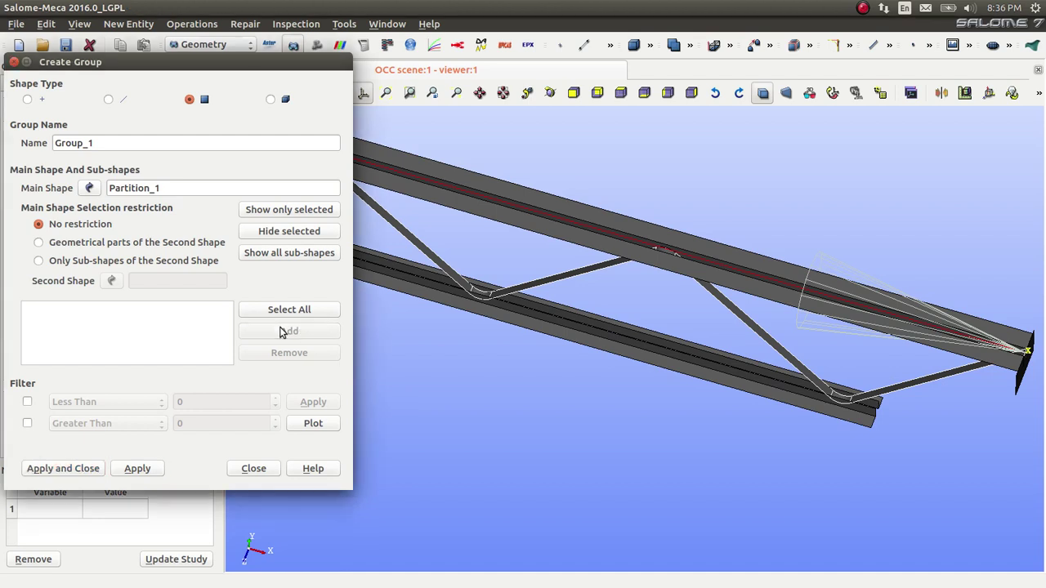
{"action": "double_click", "coordinate": [92, 143]}
{"action": "type", "text": "lattice"}
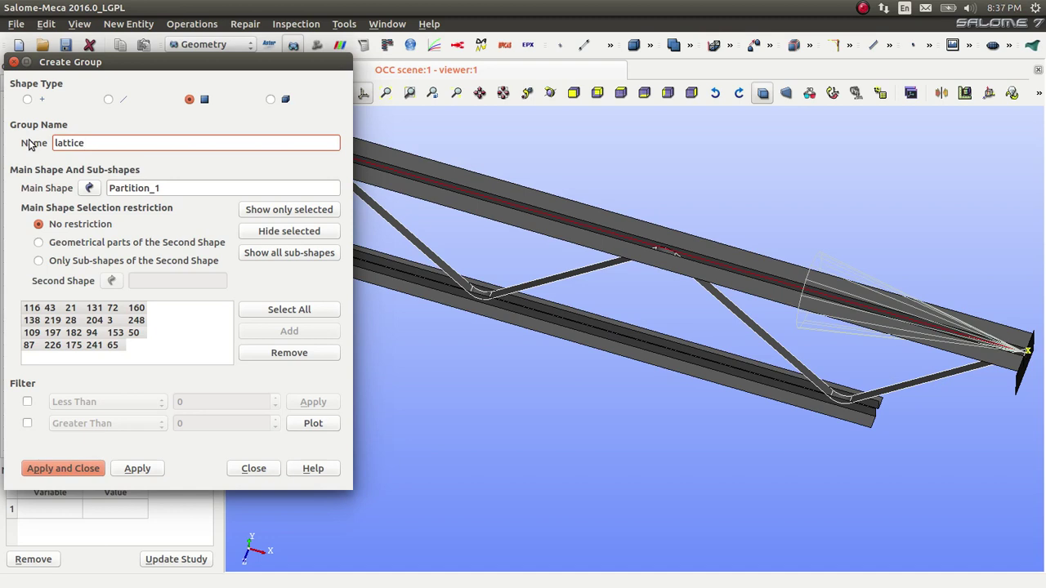
{"action": "left_click", "coordinate": [139, 469]}
Create an edge group named support1 on Partition_1 from the lower edge of the end plate at the truss's far end.
{"action": "left_click", "coordinate": [108, 100]}
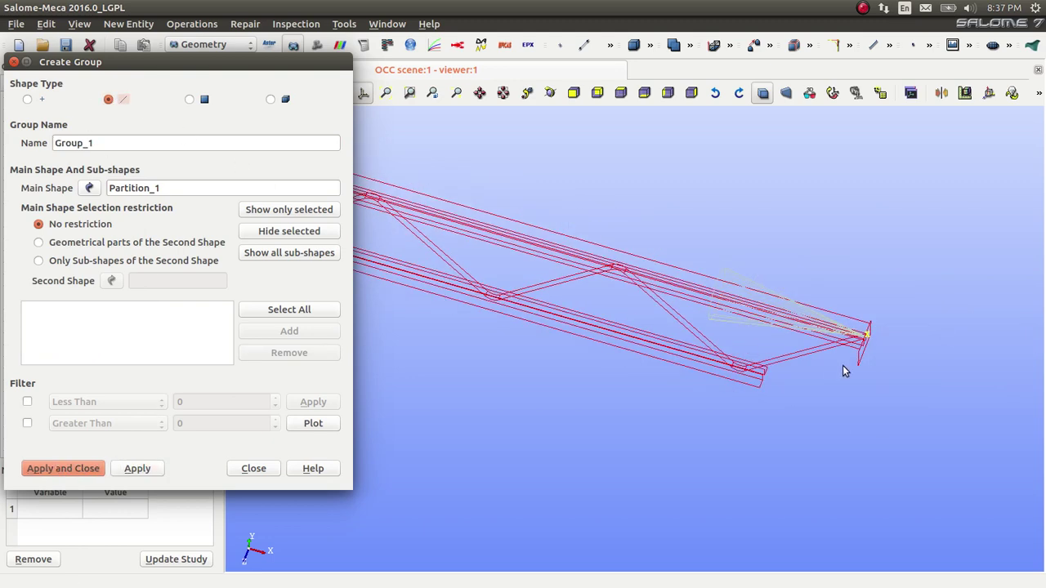
{"action": "right_click_drag", "start_coordinate": [842, 366], "coordinate": [874, 352], "text": "ctrl"}
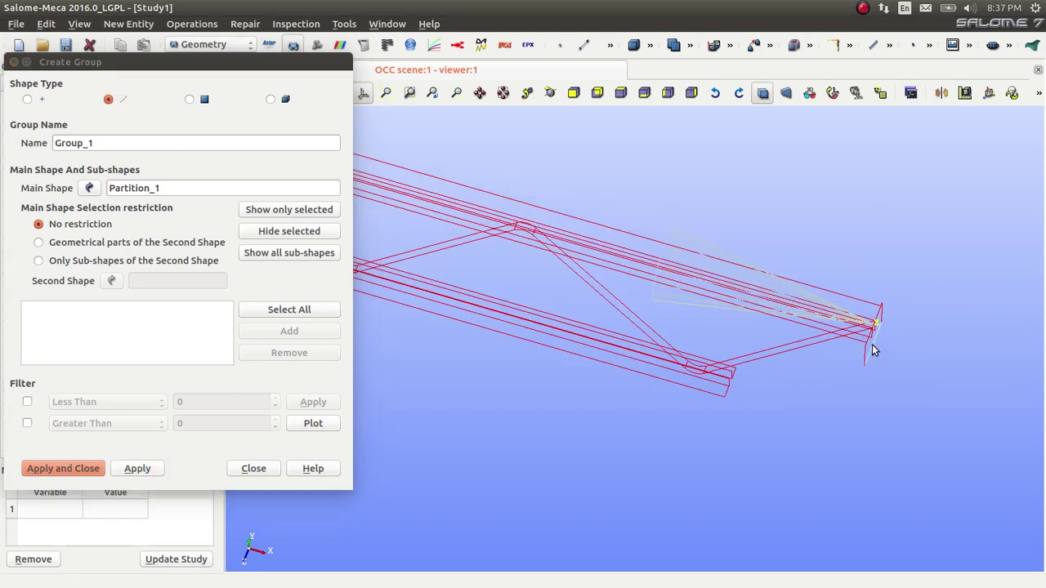
{"action": "left_click", "coordinate": [872, 350]}
{"action": "left_click", "coordinate": [289, 330]}
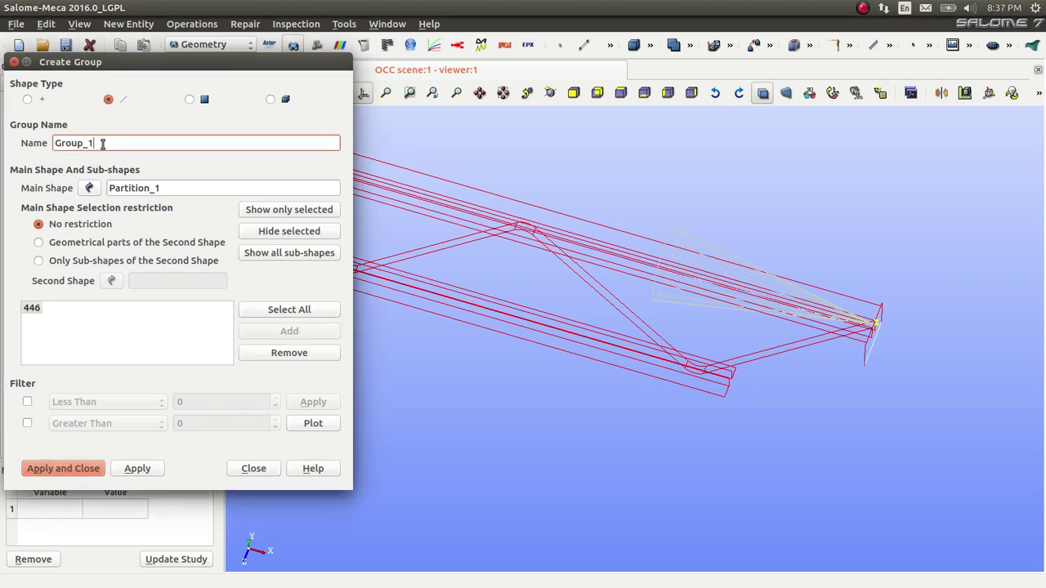
{"action": "left_click_drag", "start_coordinate": [103, 143], "coordinate": [20, 146]}
{"action": "type", "text": "support1"}
{"action": "left_click", "coordinate": [146, 473]}
Create an edge group named support2 on Partition_1 from the lower edge of the end plate at the truss's origin end, and finish group creation.
{"action": "scroll", "coordinate": [785, 428], "scroll_direction": "down", "scroll_amount": 5}
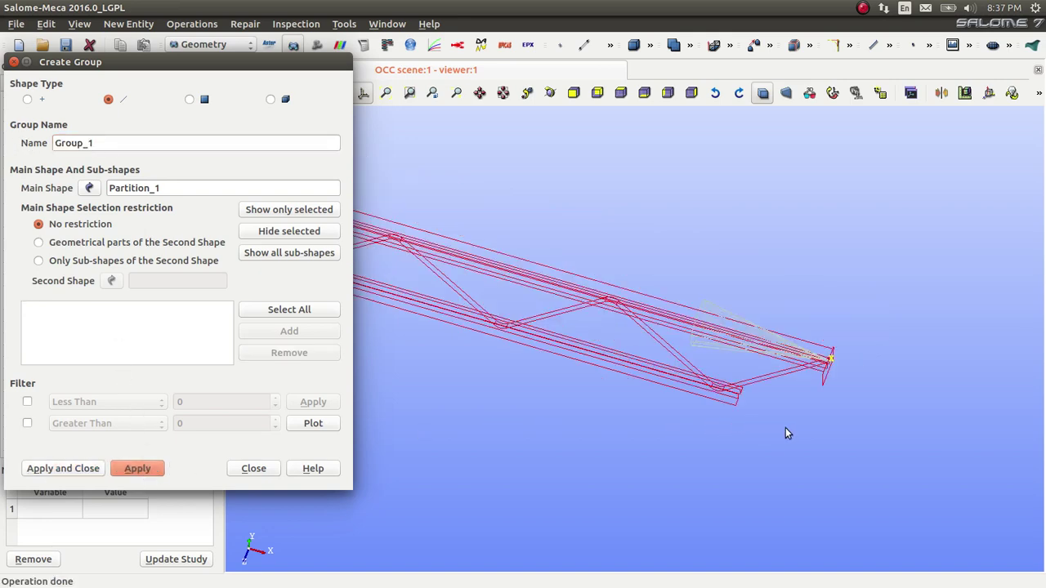
{"action": "scroll", "coordinate": [404, 266], "scroll_direction": "up", "scroll_amount": 6}
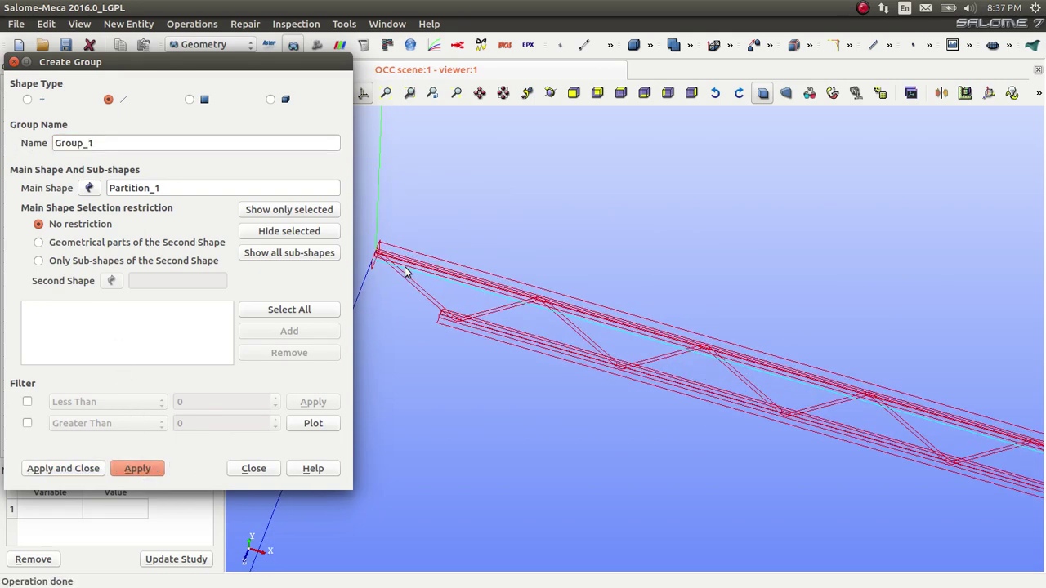
{"action": "scroll", "coordinate": [383, 272], "scroll_direction": "down", "scroll_amount": 2}
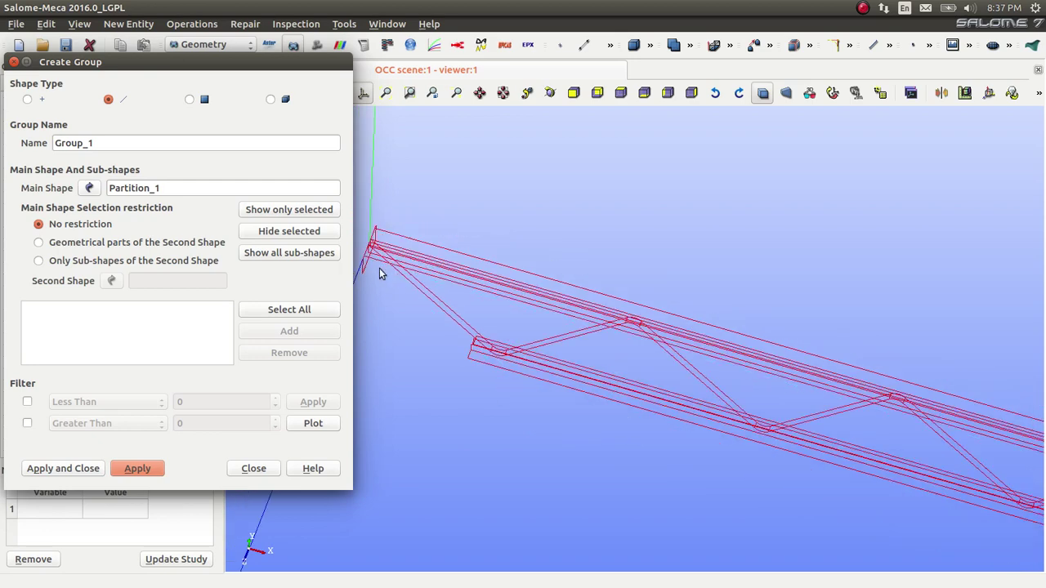
{"action": "scroll", "coordinate": [381, 272], "scroll_direction": "up", "scroll_amount": 3}
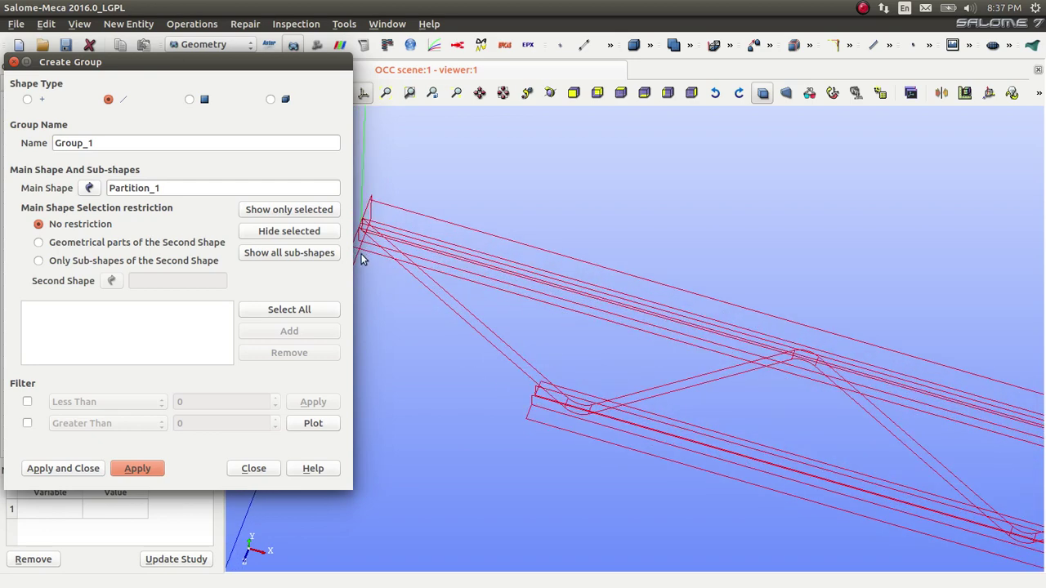
{"action": "scroll", "coordinate": [691, 270], "scroll_direction": "down", "scroll_amount": 3}
{"action": "scroll", "coordinate": [495, 250], "scroll_direction": "up", "scroll_amount": 1}
{"action": "scroll", "coordinate": [486, 264], "scroll_direction": "up", "scroll_amount": 2}
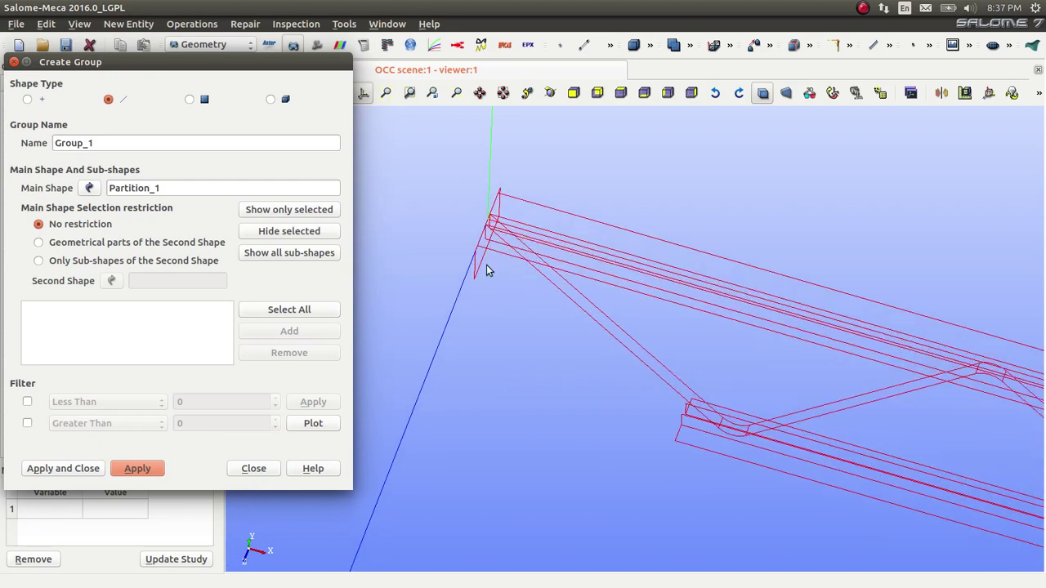
{"action": "left_click", "coordinate": [482, 263]}
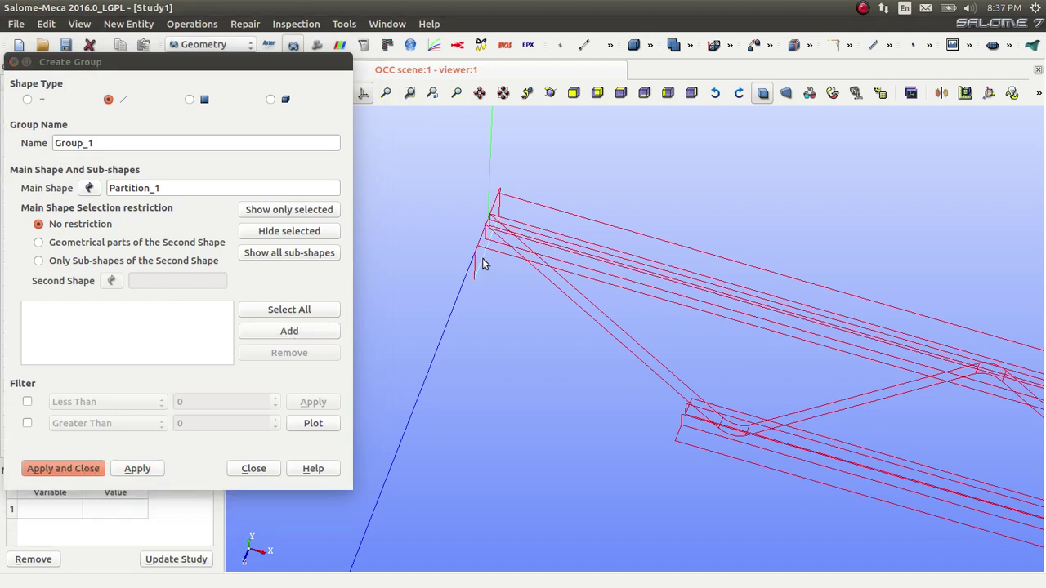
{"action": "left_click", "coordinate": [289, 330]}
{"action": "left_click_drag", "start_coordinate": [107, 148], "coordinate": [8, 145]}
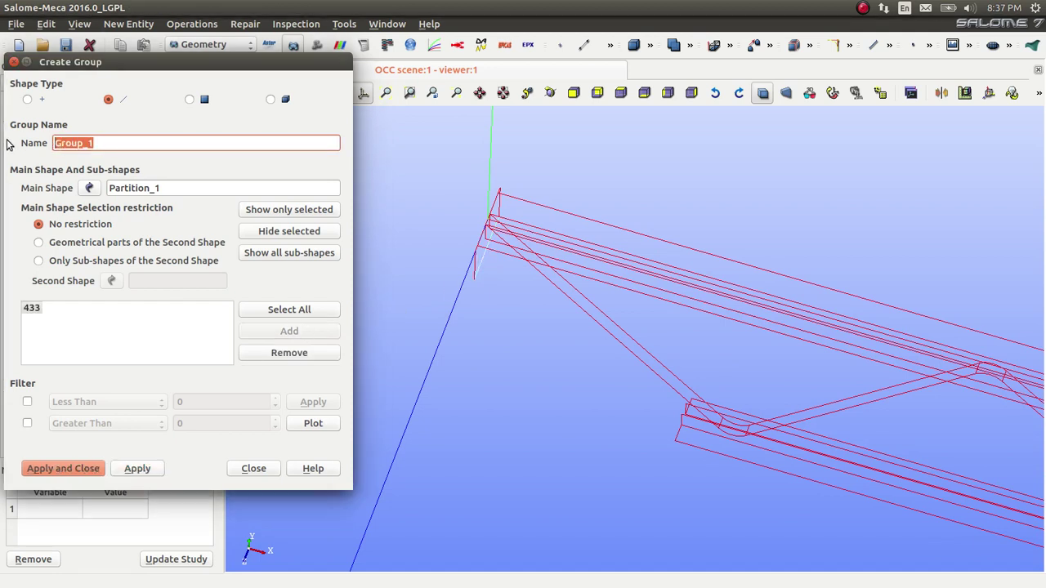
{"action": "type", "text": "support2"}
{"action": "left_click", "coordinate": [137, 468]}
{"action": "scroll", "coordinate": [399, 273], "scroll_direction": "down", "scroll_amount": 5}
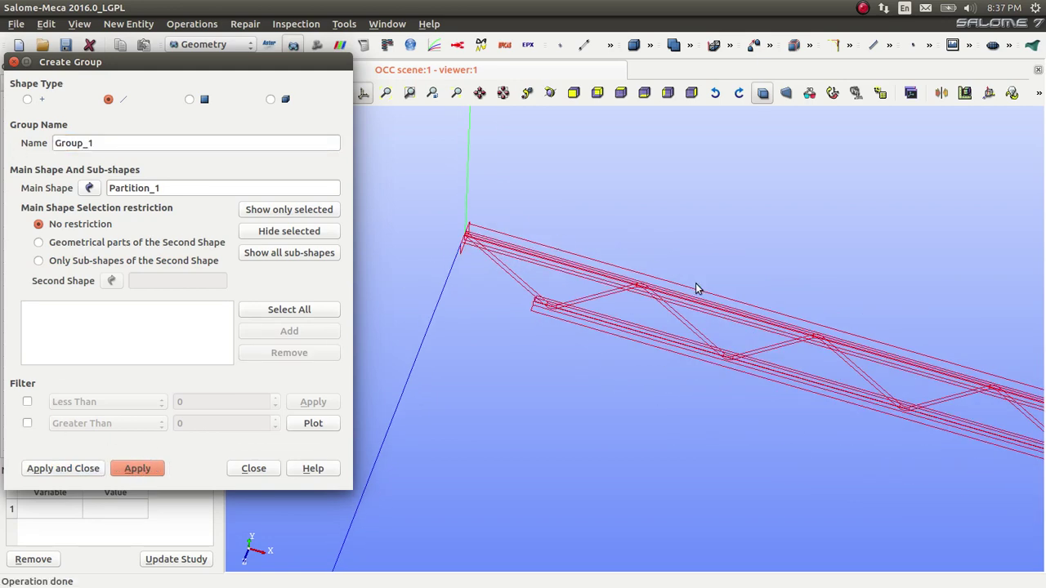
{"action": "scroll", "coordinate": [871, 285], "scroll_direction": "down", "scroll_amount": 5}
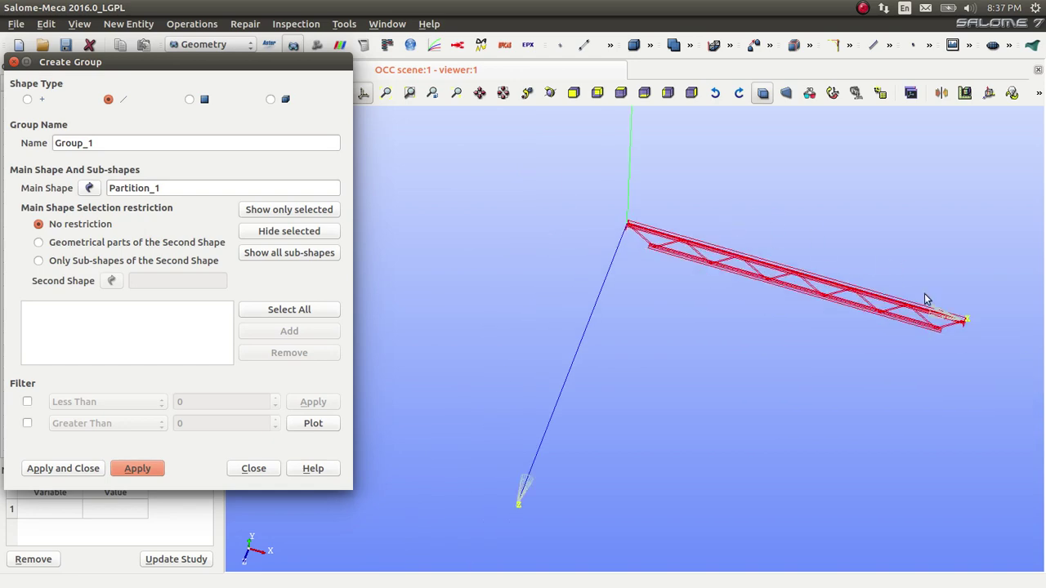
{"action": "scroll", "coordinate": [924, 299], "scroll_direction": "up", "scroll_amount": 3}
{"action": "scroll", "coordinate": [770, 280], "scroll_direction": "up", "scroll_amount": 3}
{"action": "scroll", "coordinate": [672, 261], "scroll_direction": "down", "scroll_amount": 3}
{"action": "scroll", "coordinate": [635, 273], "scroll_direction": "up", "scroll_amount": 3}
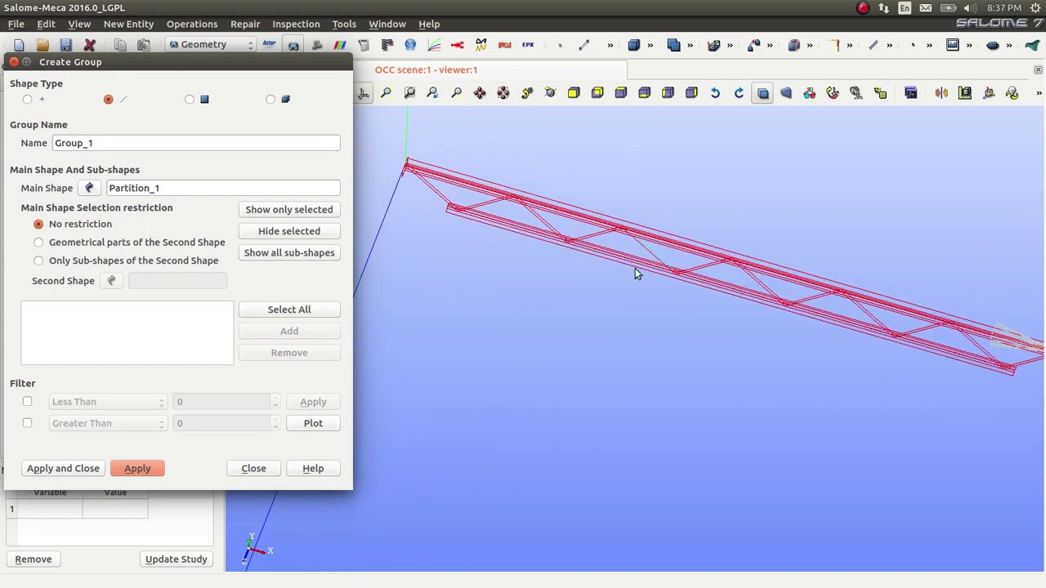
{"action": "left_click", "coordinate": [253, 468]}
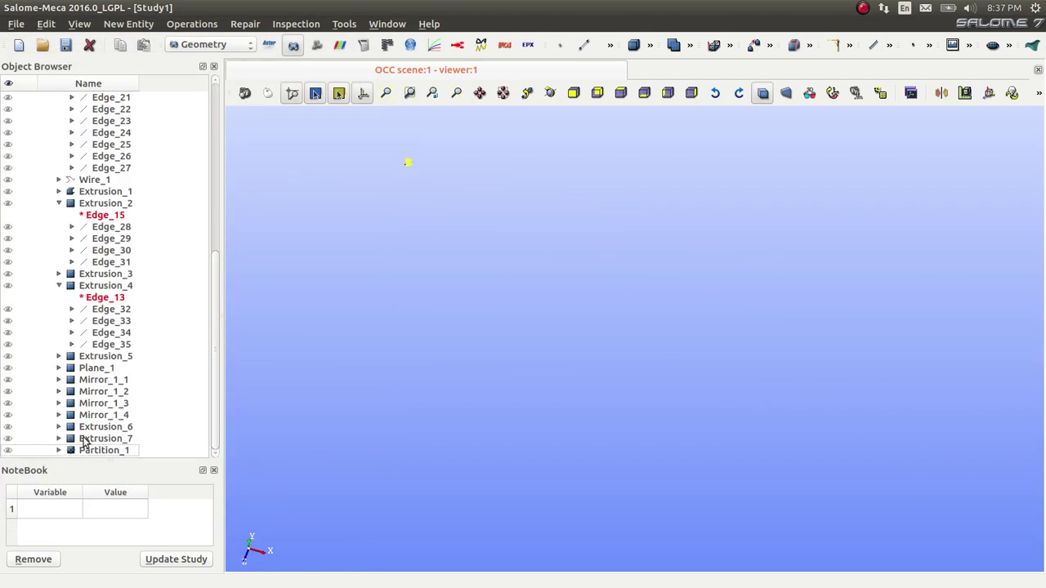
Display only the lattice group under Partition_1, examine the zigzag web along its length, and hide the group again.
{"action": "left_click", "coordinate": [58, 451]}
{"action": "scroll", "coordinate": [122, 372], "scroll_direction": "down", "scroll_amount": 5}
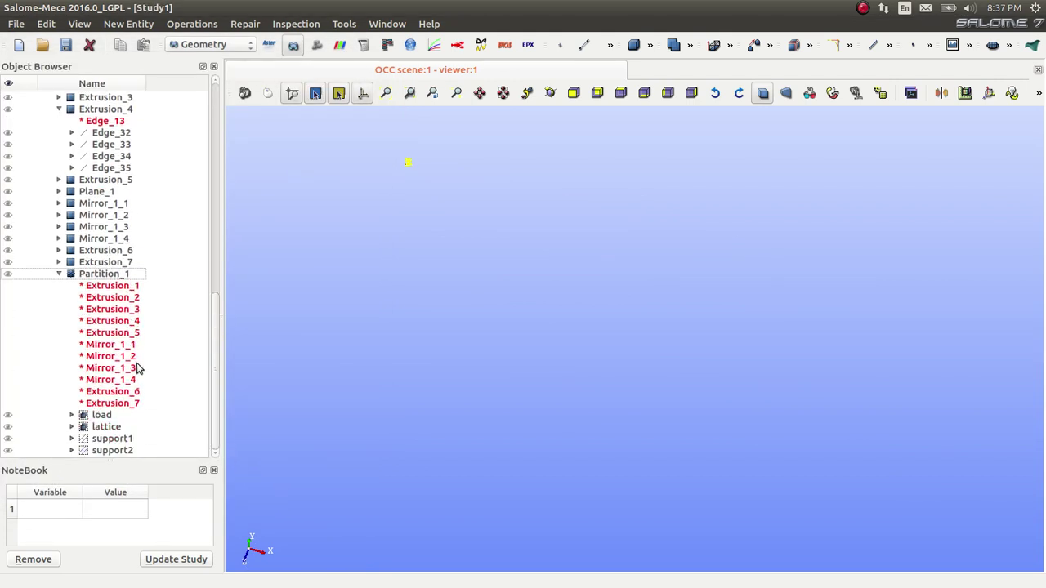
{"action": "left_click", "coordinate": [8, 428]}
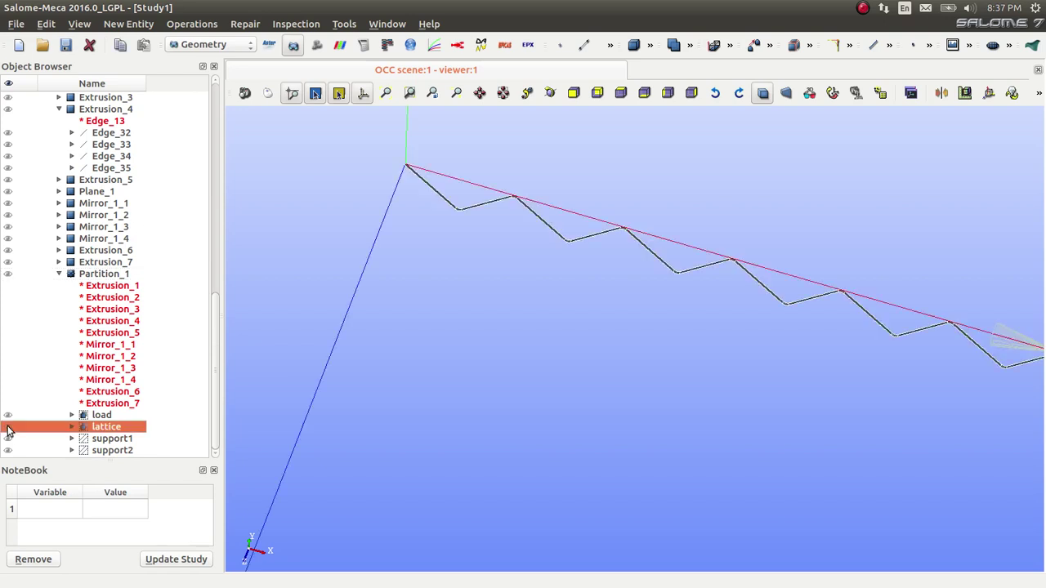
{"action": "scroll", "coordinate": [654, 282], "scroll_direction": "down", "scroll_amount": 3}
{"action": "scroll", "coordinate": [844, 285], "scroll_direction": "up", "scroll_amount": 5}
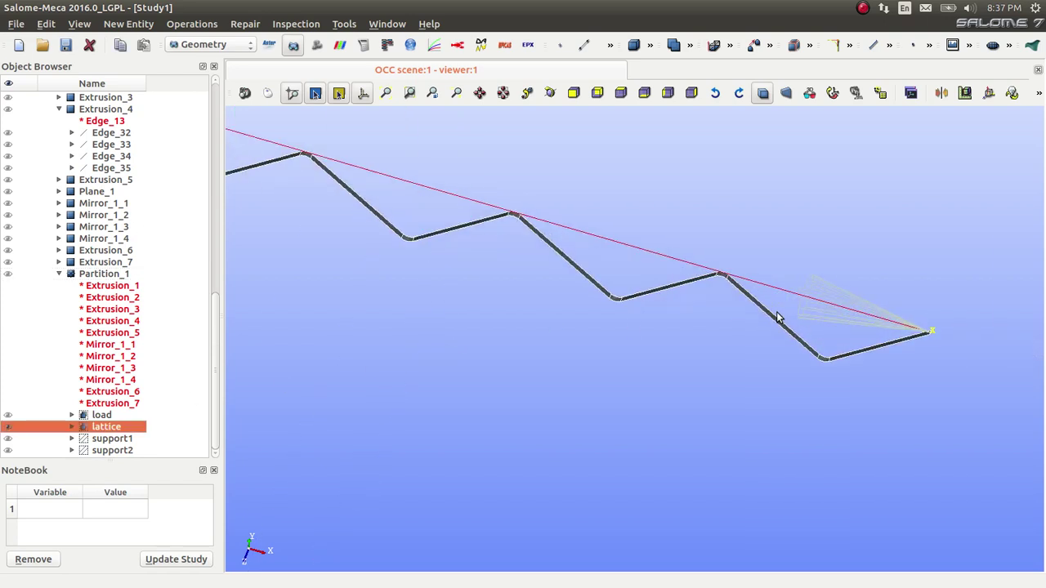
{"action": "scroll", "coordinate": [314, 204], "scroll_direction": "down", "scroll_amount": 4}
{"action": "scroll", "coordinate": [294, 201], "scroll_direction": "up", "scroll_amount": 2}
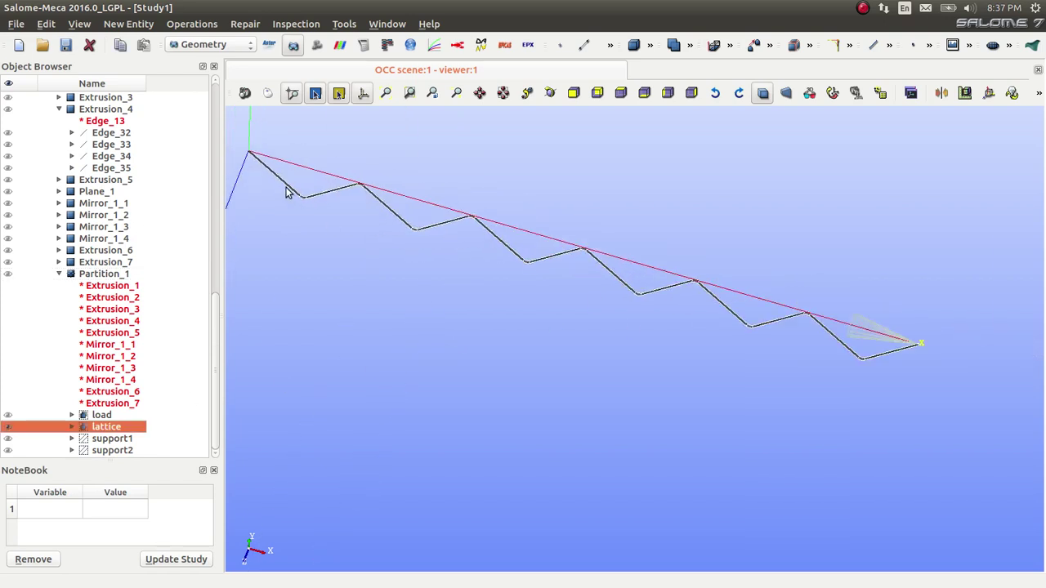
{"action": "left_click", "coordinate": [8, 430]}
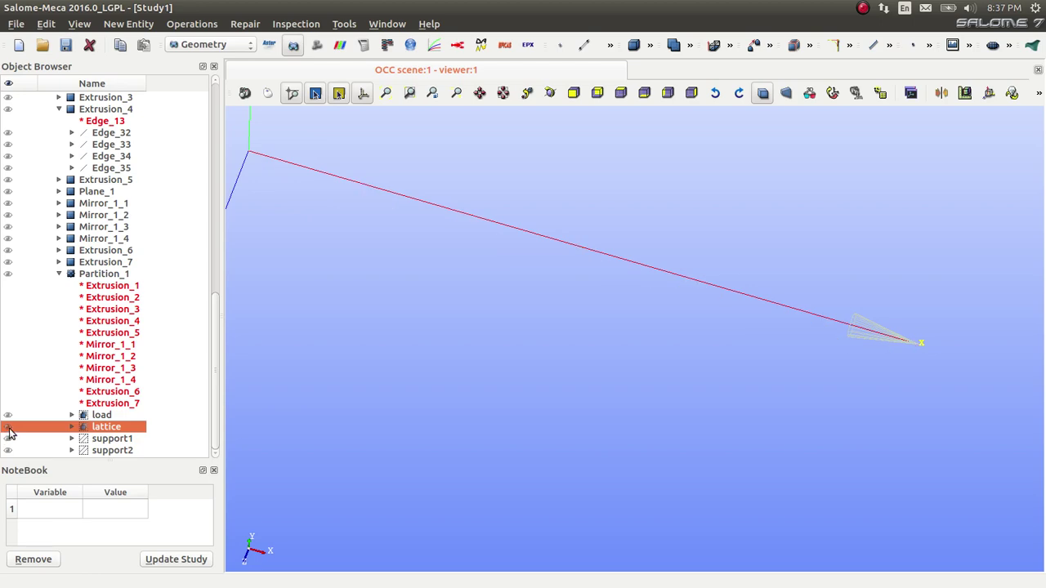
Show the complete Partition_1 truss in the viewer again.
{"action": "left_click", "coordinate": [8, 274]}
{"action": "scroll", "coordinate": [512, 284], "scroll_direction": "down", "scroll_amount": 2}
{"action": "scroll", "coordinate": [419, 234], "scroll_direction": "up", "scroll_amount": 4}
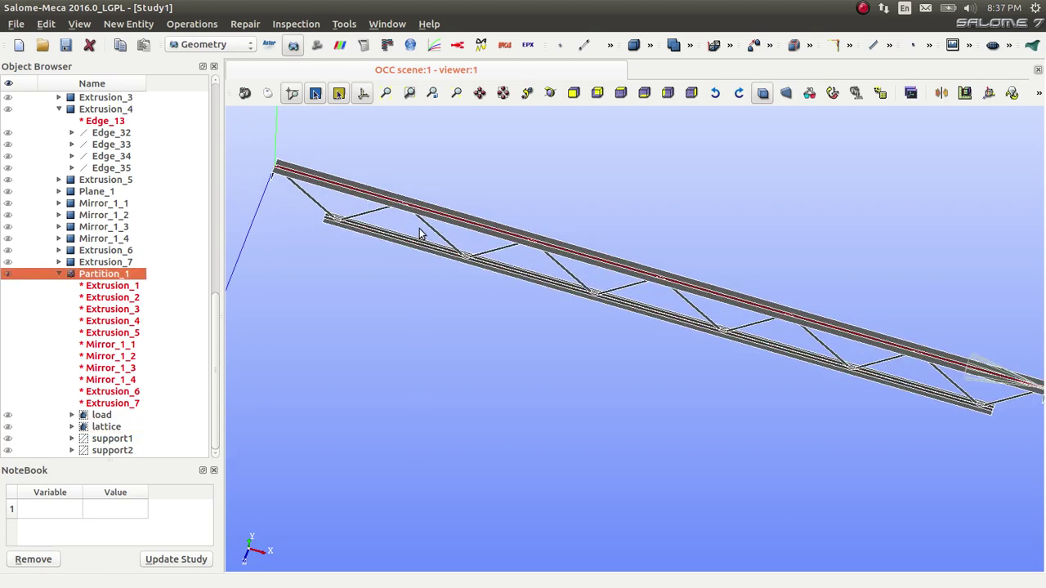
Switch to the Mesh module and start a mesh on Partition_1 using the Netgen 1D-2D algorithm.
{"action": "left_click", "coordinate": [210, 44]}
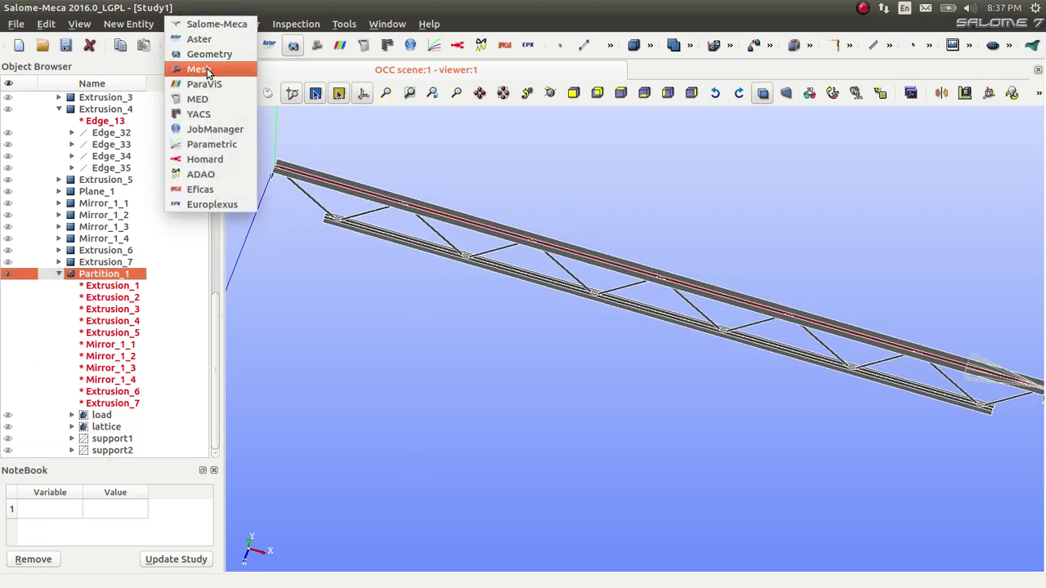
{"action": "left_click", "coordinate": [207, 67]}
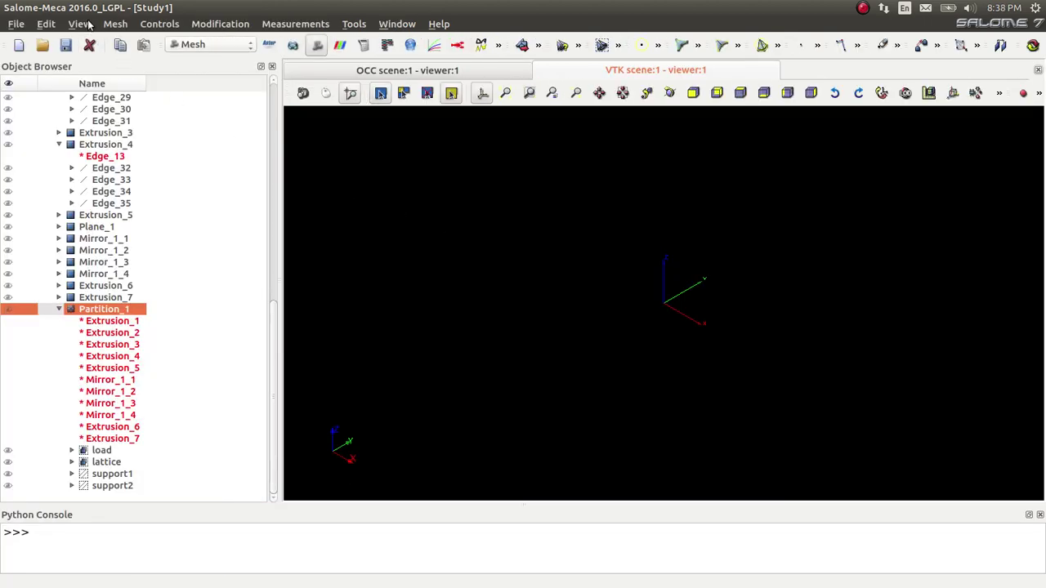
{"action": "left_click", "coordinate": [115, 24]}
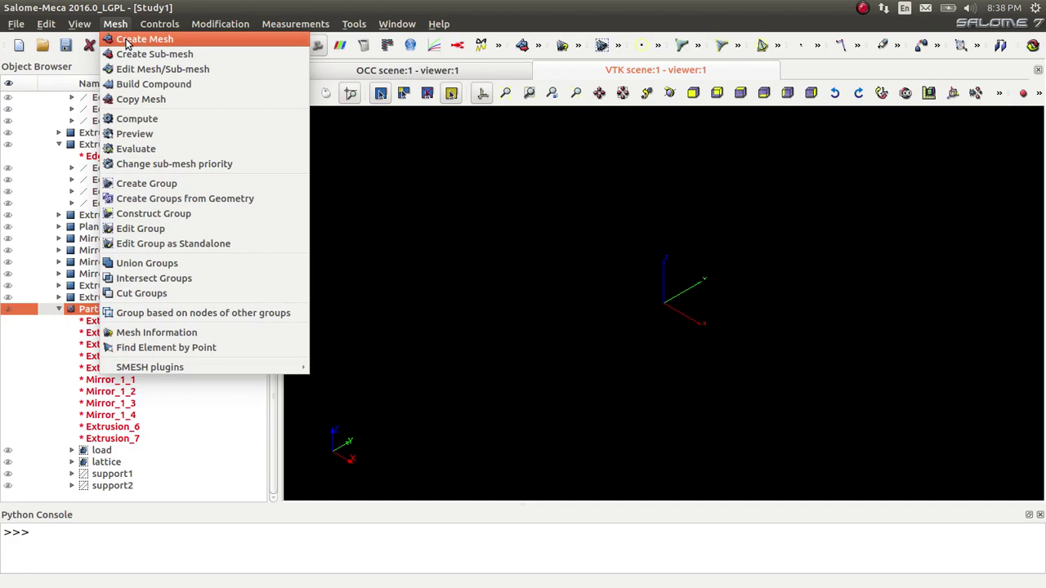
{"action": "left_click", "coordinate": [144, 39]}
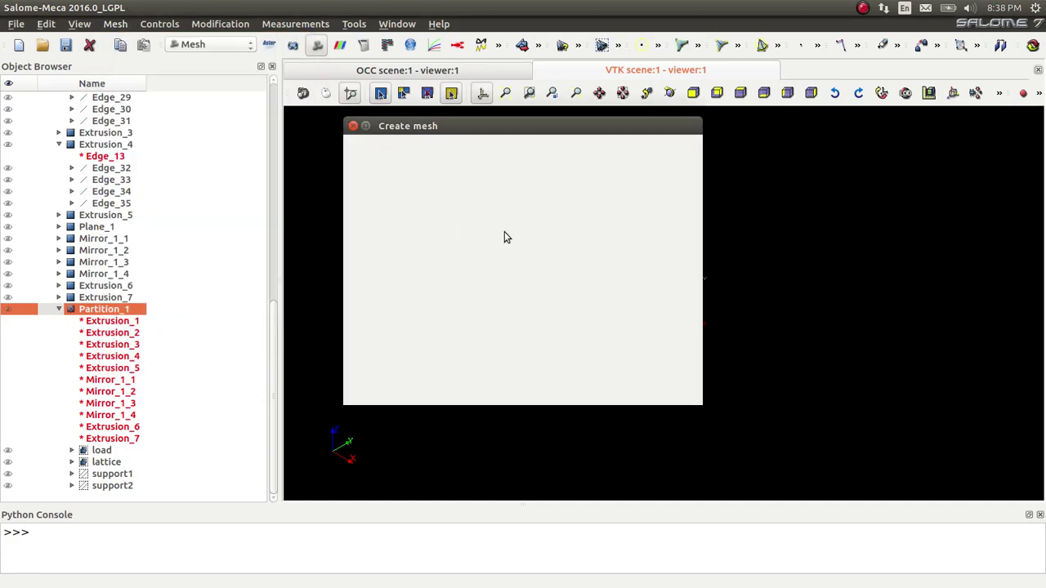
{"action": "left_click", "coordinate": [537, 239]}
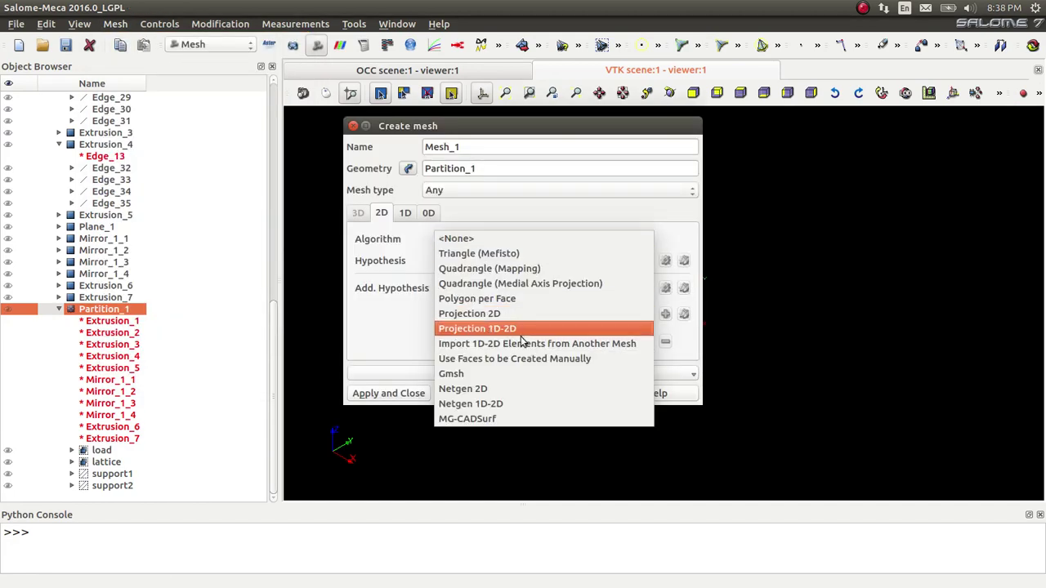
{"action": "left_click", "coordinate": [500, 404]}
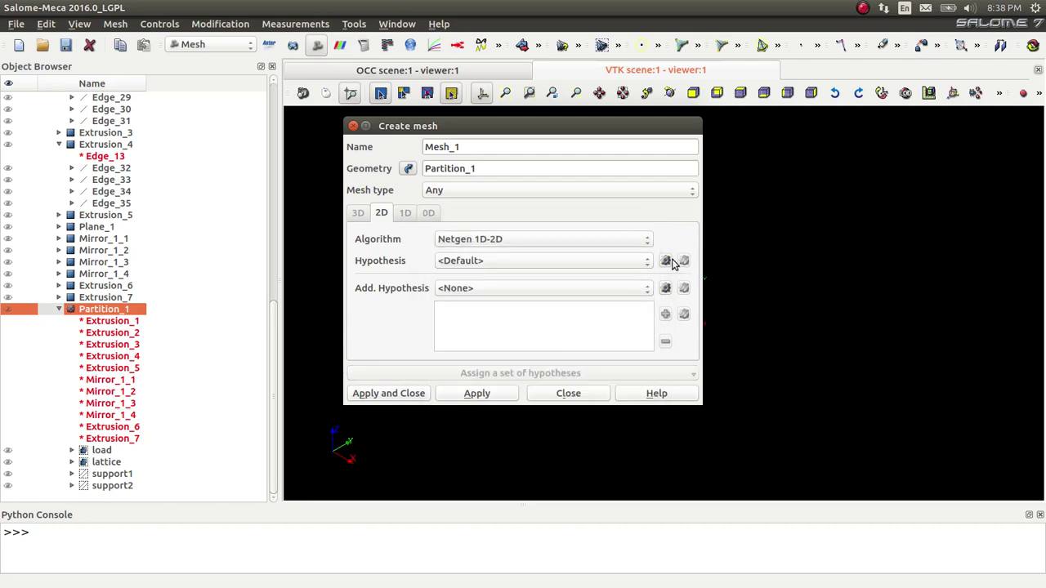
Create the mesh with a Netgen 2D hypothesis: max size 1, min size 0.25, Coarse fineness, Second Order and Allow Quadrangles enabled.
{"action": "left_click", "coordinate": [666, 261]}
{"action": "left_click", "coordinate": [696, 264]}
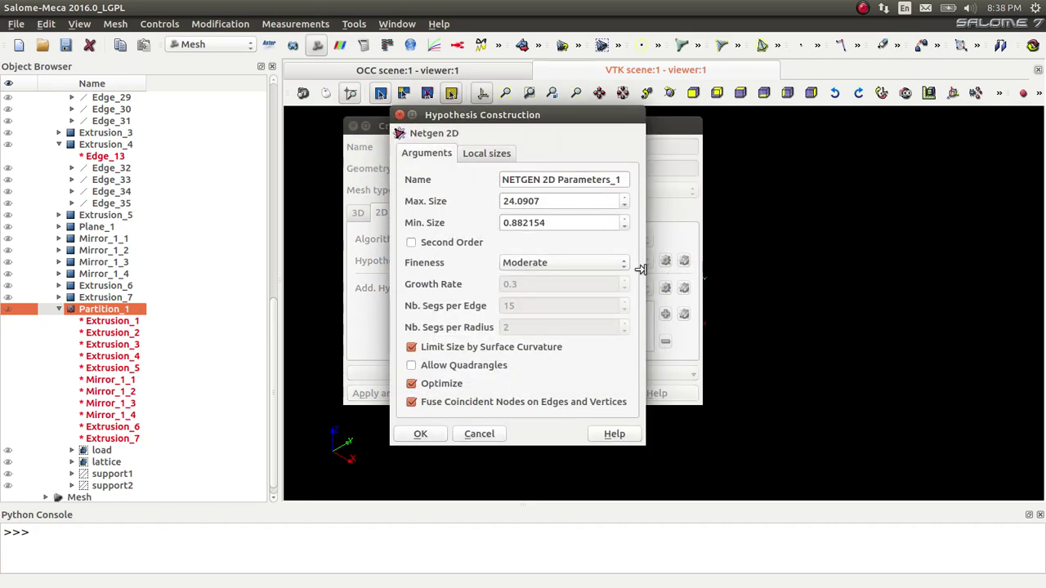
{"action": "left_click_drag", "start_coordinate": [547, 203], "coordinate": [417, 202]}
{"action": "type", "text": "1"}
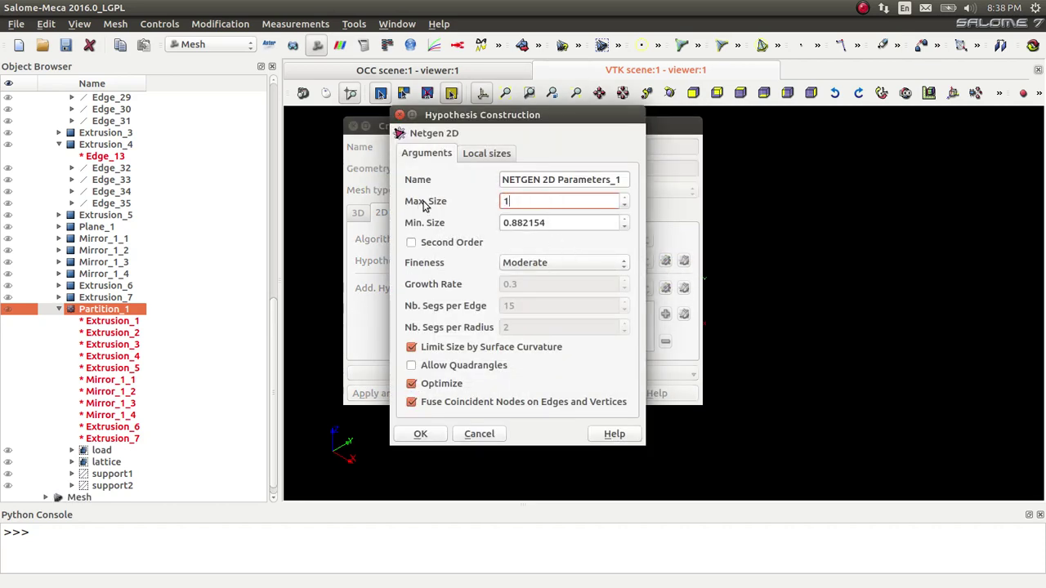
{"action": "left_click_drag", "start_coordinate": [538, 222], "coordinate": [474, 223]}
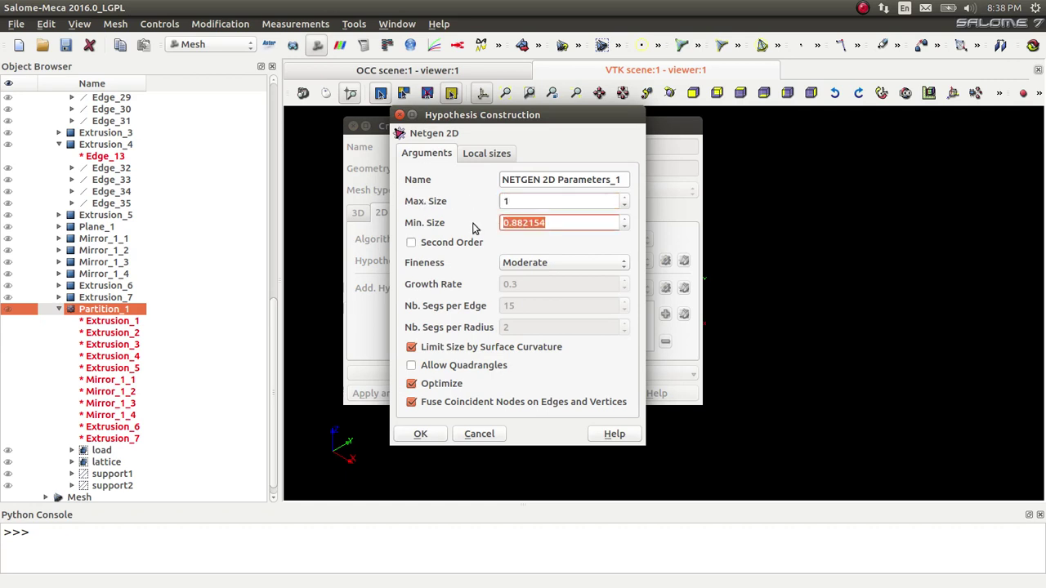
{"action": "type", "text": "0.25"}
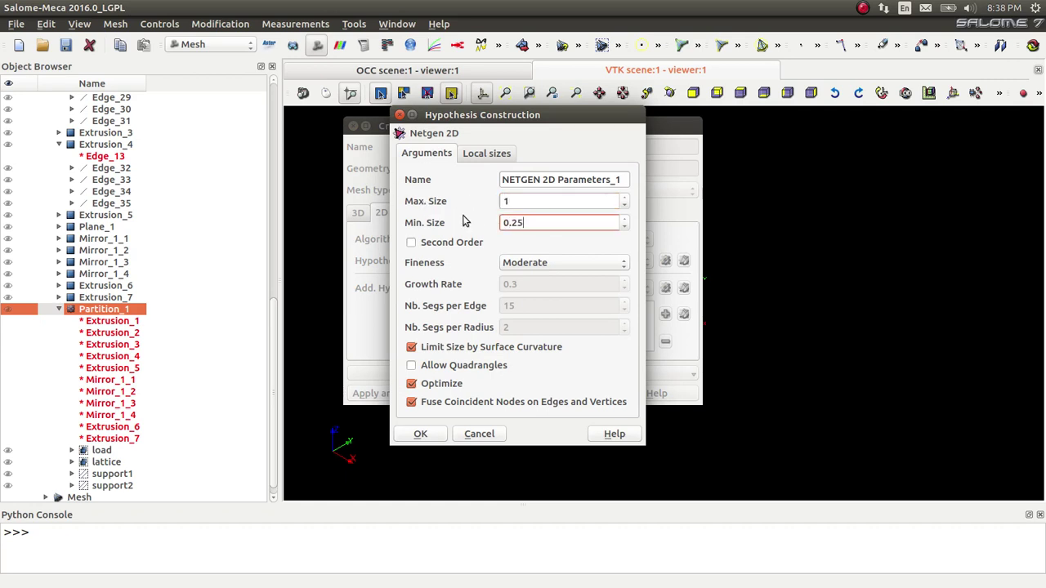
{"action": "left_click", "coordinate": [532, 261]}
{"action": "left_click", "coordinate": [531, 254]}
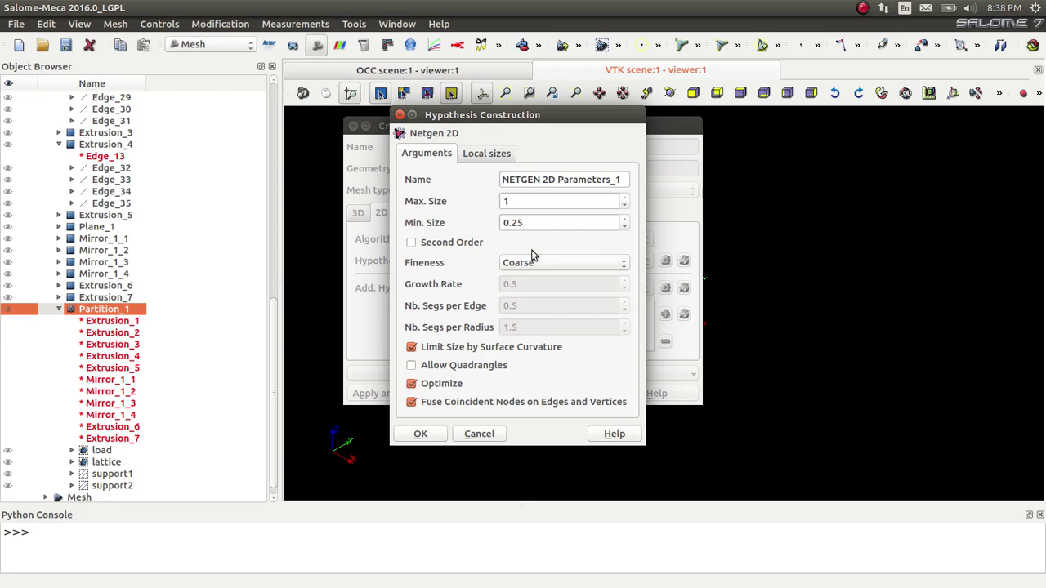
{"action": "left_click", "coordinate": [410, 243]}
{"action": "left_click", "coordinate": [412, 366]}
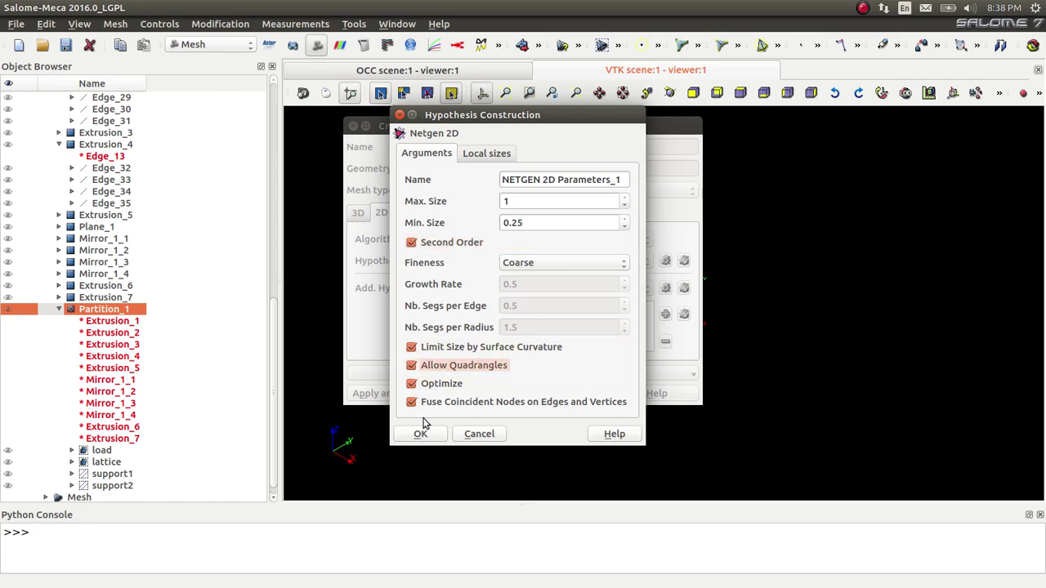
{"action": "left_click", "coordinate": [420, 434]}
{"action": "left_click", "coordinate": [390, 395]}
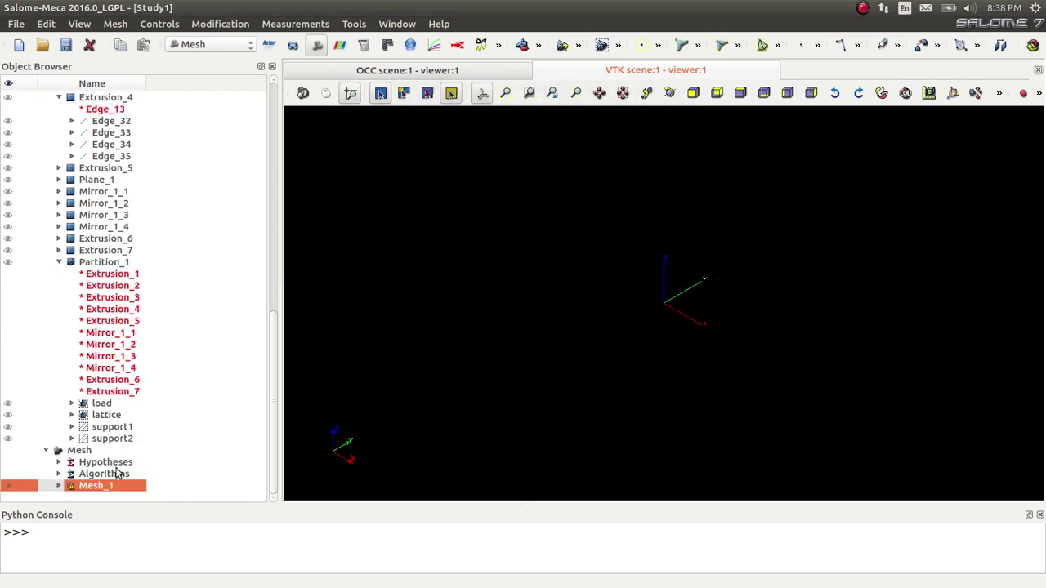
Compute Mesh_1 and dismiss the computation summary.
{"action": "right_click", "coordinate": [109, 486]}
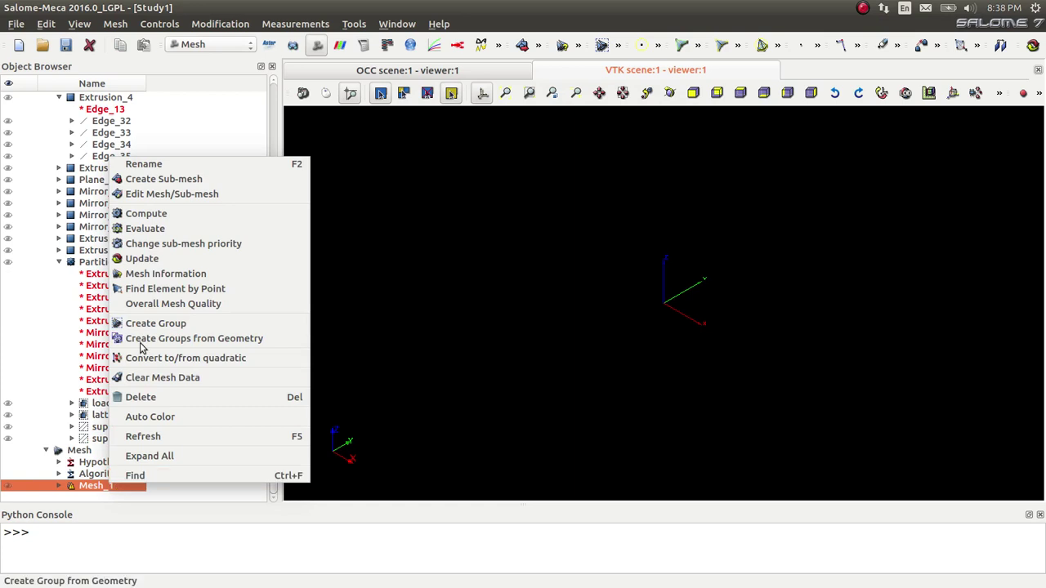
{"action": "left_click", "coordinate": [163, 213]}
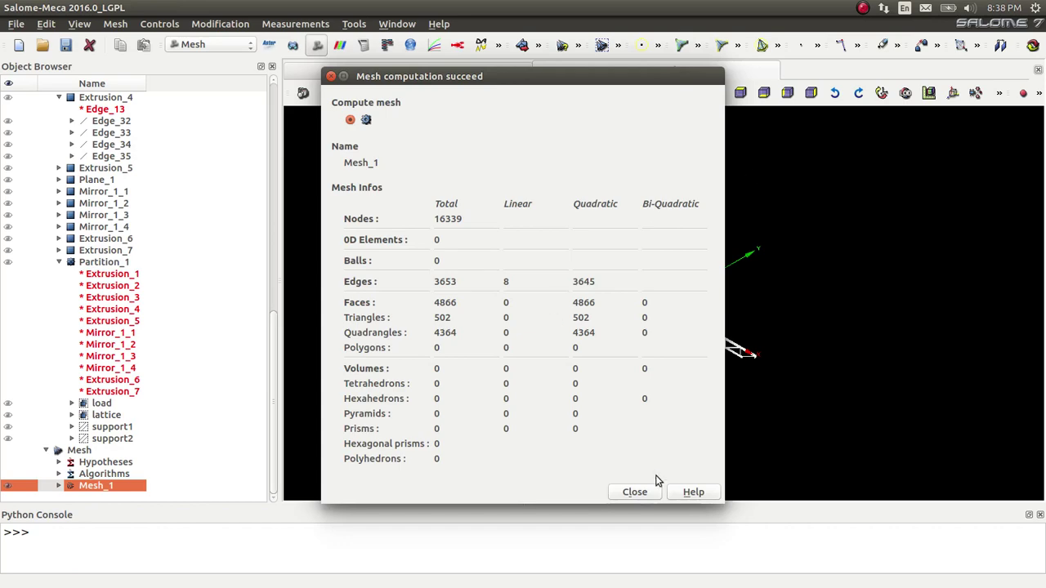
{"action": "left_click", "coordinate": [634, 491]}
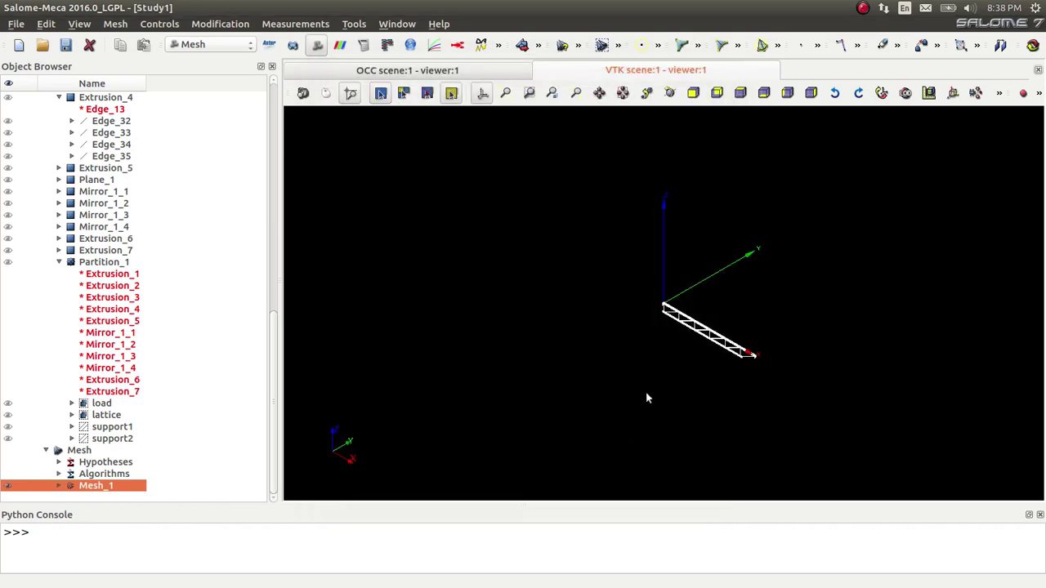
Examine the computed mesh's elements closely on the truss's chords and zigzag web.
{"action": "left_click", "coordinate": [623, 93]}
{"action": "scroll", "coordinate": [689, 257], "scroll_direction": "up", "scroll_amount": 10}
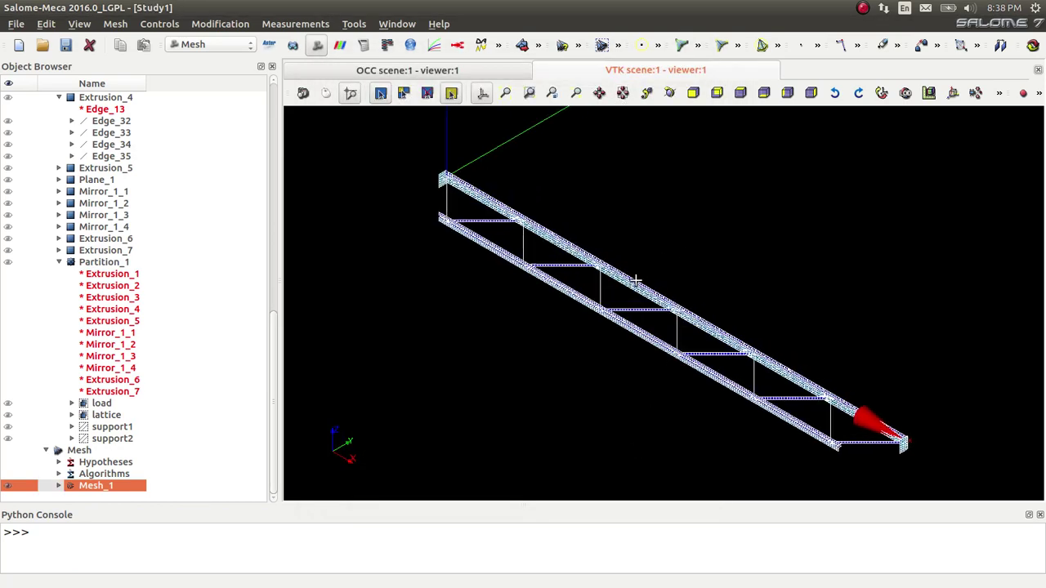
{"action": "left_click", "coordinate": [669, 92]}
{"action": "left_click_drag", "start_coordinate": [635, 201], "coordinate": [548, 322]}
{"action": "scroll", "coordinate": [678, 323], "scroll_direction": "up", "scroll_amount": 5}
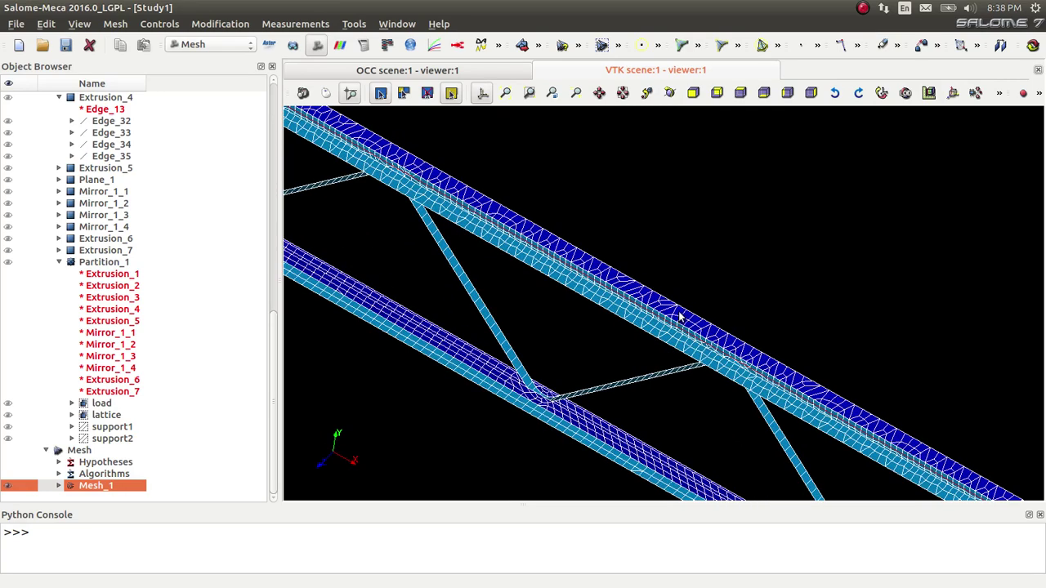
Inspect the mesh from several distances and angles where the zigzag web meets the truss's chords.
{"action": "scroll", "coordinate": [678, 319], "scroll_direction": "down", "scroll_amount": 6}
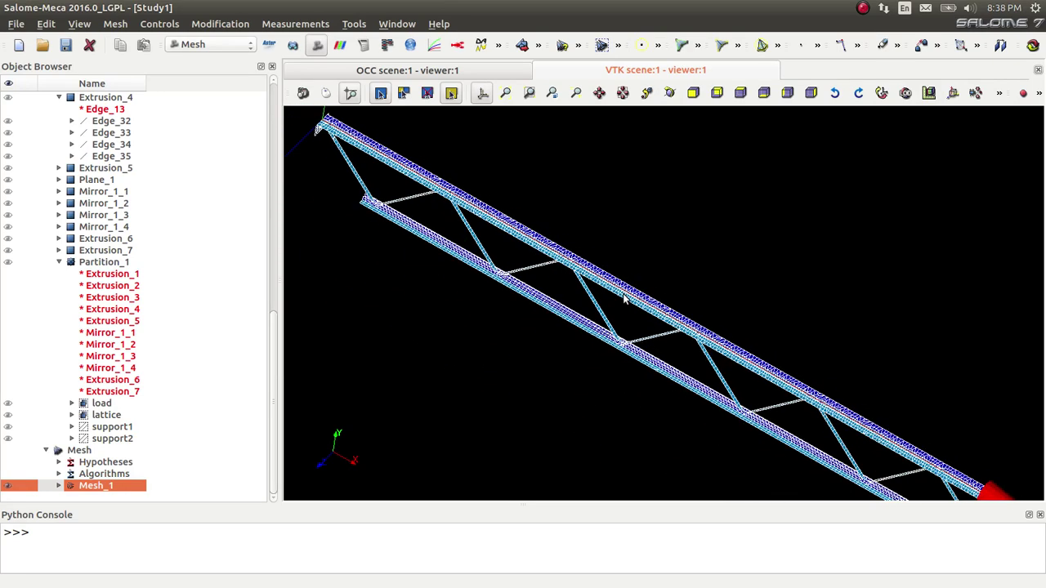
{"action": "scroll", "coordinate": [609, 297], "scroll_direction": "down", "scroll_amount": 2}
{"action": "scroll", "coordinate": [490, 286], "scroll_direction": "up", "scroll_amount": 5}
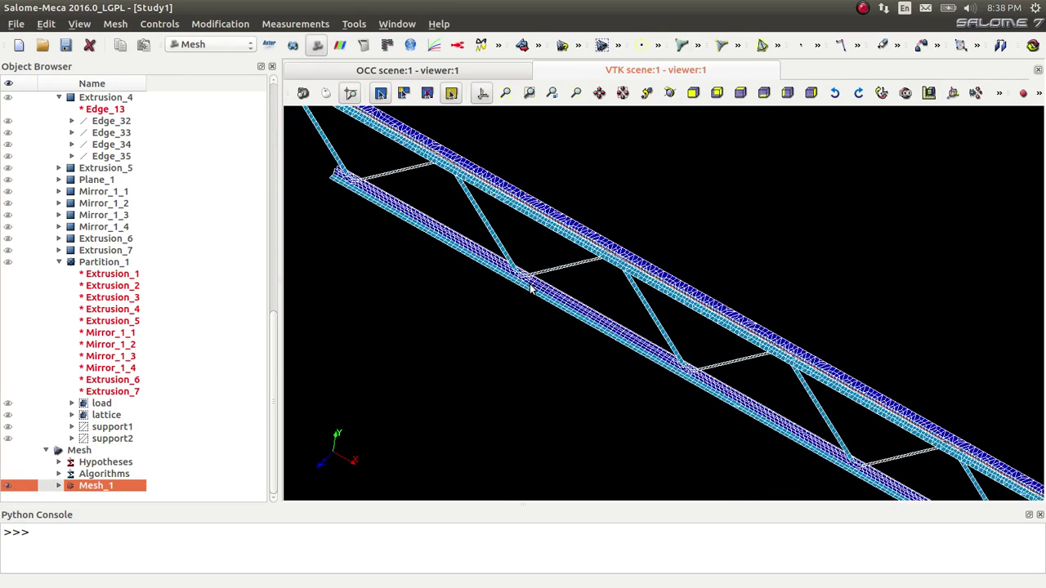
{"action": "left_click", "coordinate": [669, 93]}
{"action": "left_click_drag", "start_coordinate": [564, 278], "coordinate": [535, 241]}
{"action": "scroll", "coordinate": [535, 241], "scroll_direction": "up", "scroll_amount": 5}
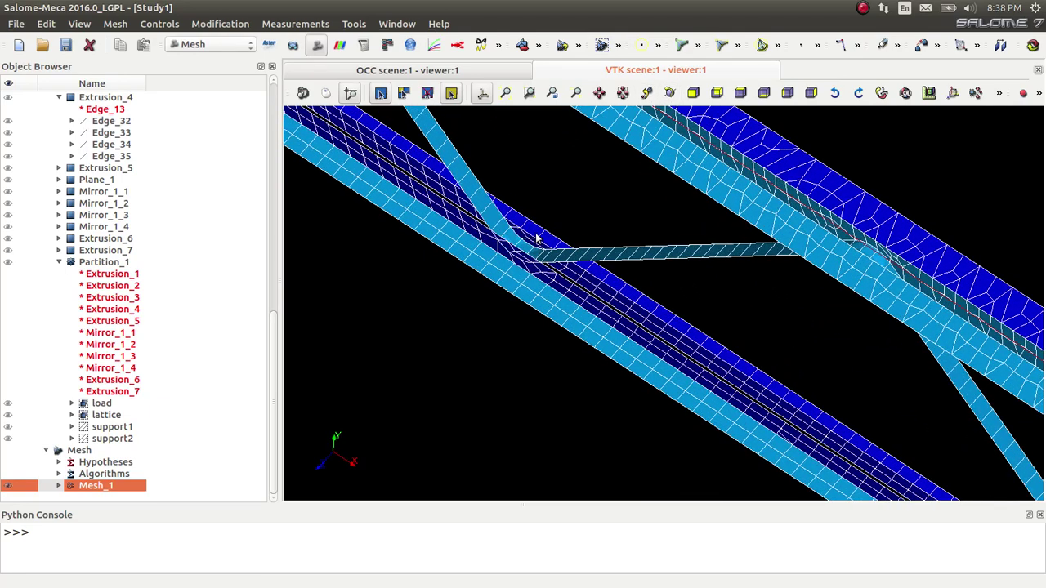
{"action": "scroll", "coordinate": [539, 238], "scroll_direction": "down", "scroll_amount": 4}
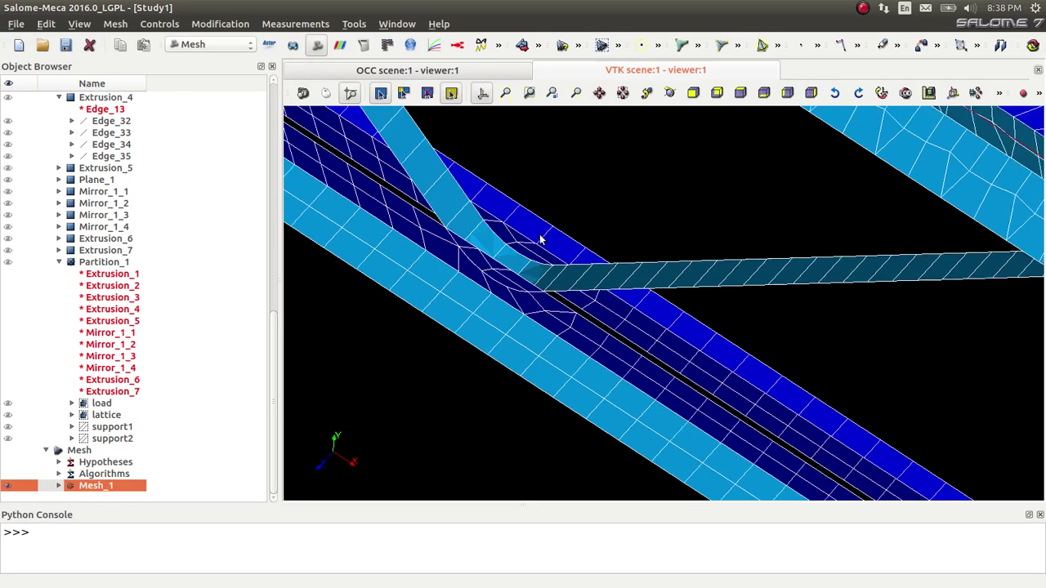
{"action": "scroll", "coordinate": [555, 269], "scroll_direction": "down", "scroll_amount": 4}
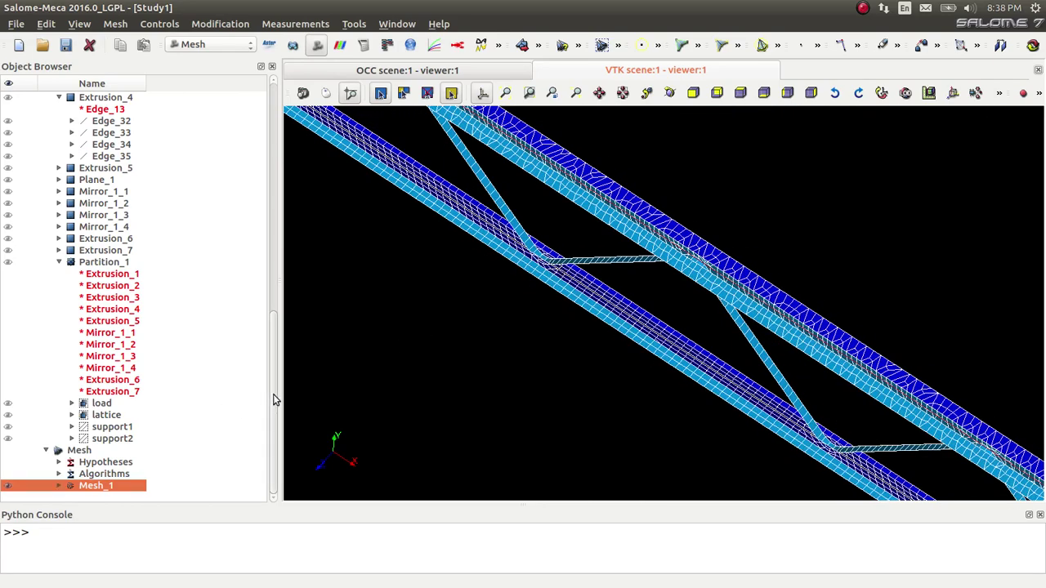
Edit the NETGEN 2D Parameters_1 hypothesis and set its maximum element size to 0.75.
{"action": "left_click", "coordinate": [59, 462]}
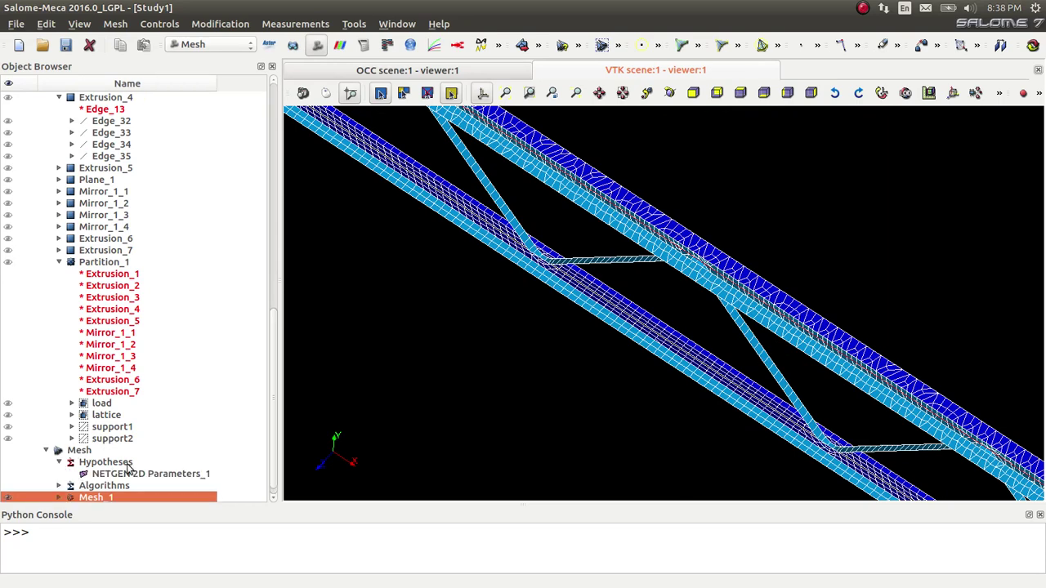
{"action": "left_click", "coordinate": [127, 473]}
{"action": "right_click", "coordinate": [128, 475]}
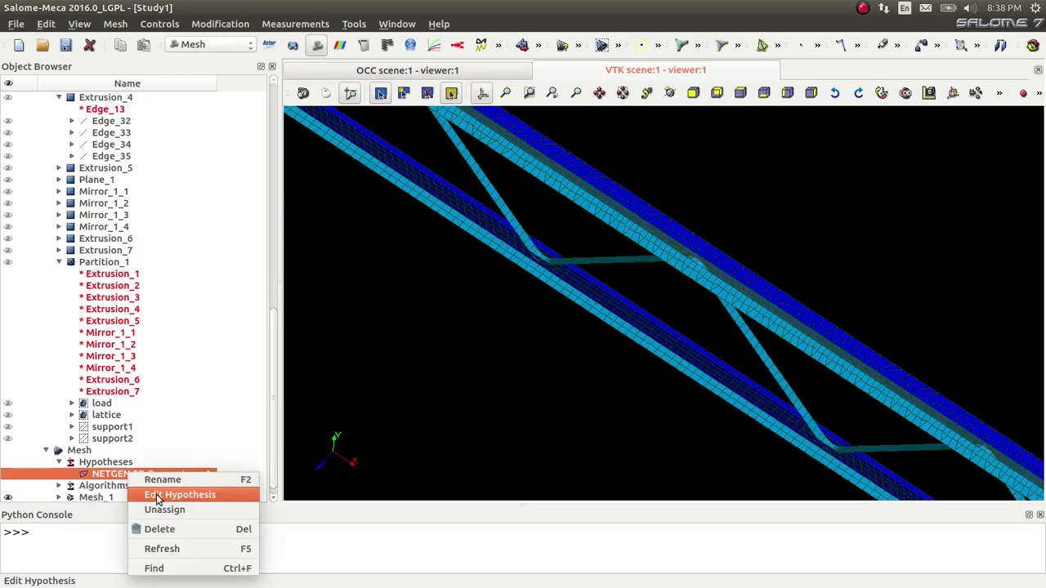
{"action": "left_click", "coordinate": [156, 495]}
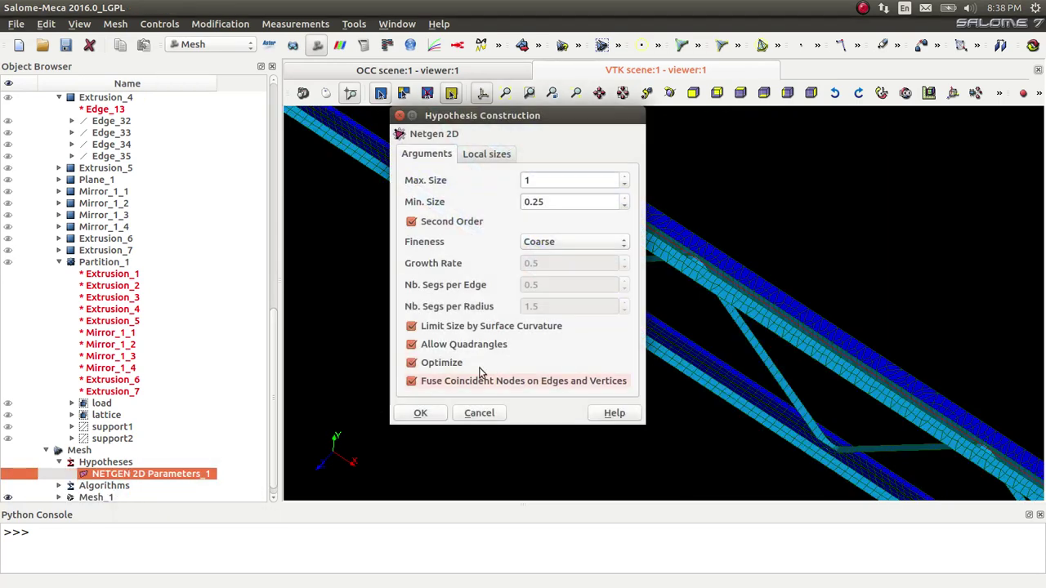
{"action": "double_click", "coordinate": [522, 178]}
{"action": "type", "text": "0."}
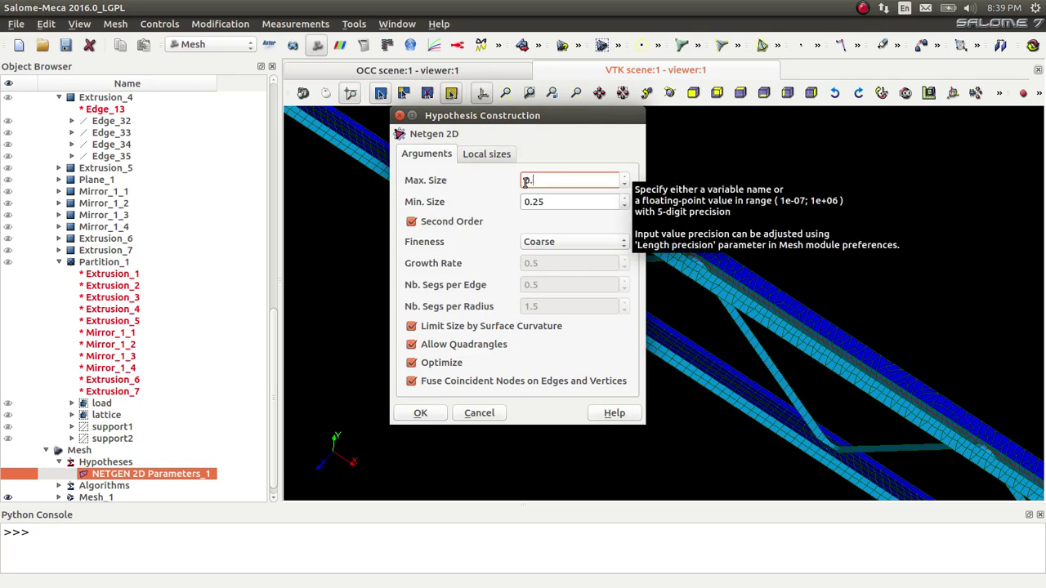
{"action": "type", "text": "75"}
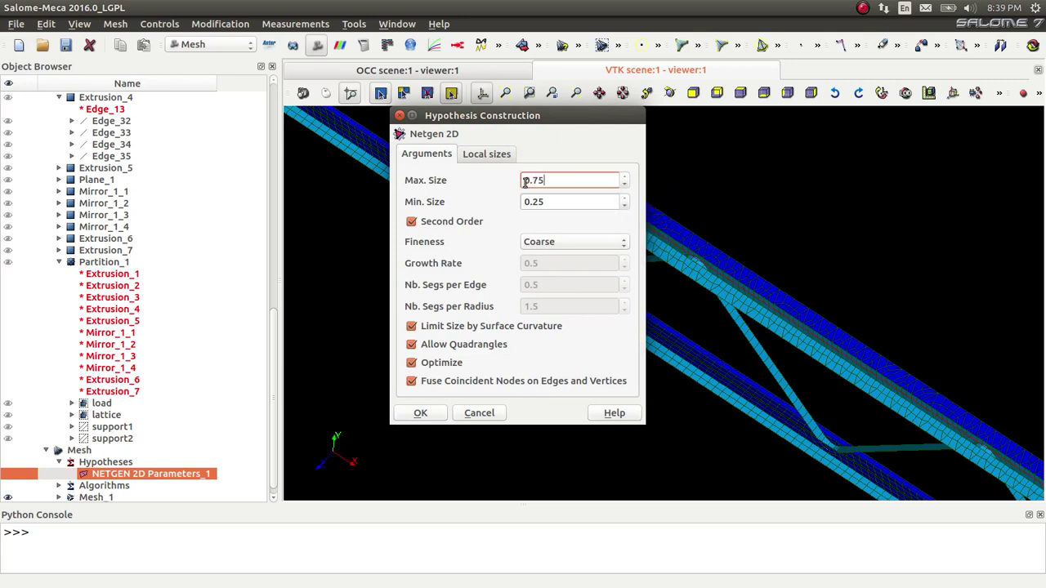
{"action": "left_click_drag", "start_coordinate": [548, 180], "coordinate": [538, 181]}
{"action": "left_click", "coordinate": [432, 414]}
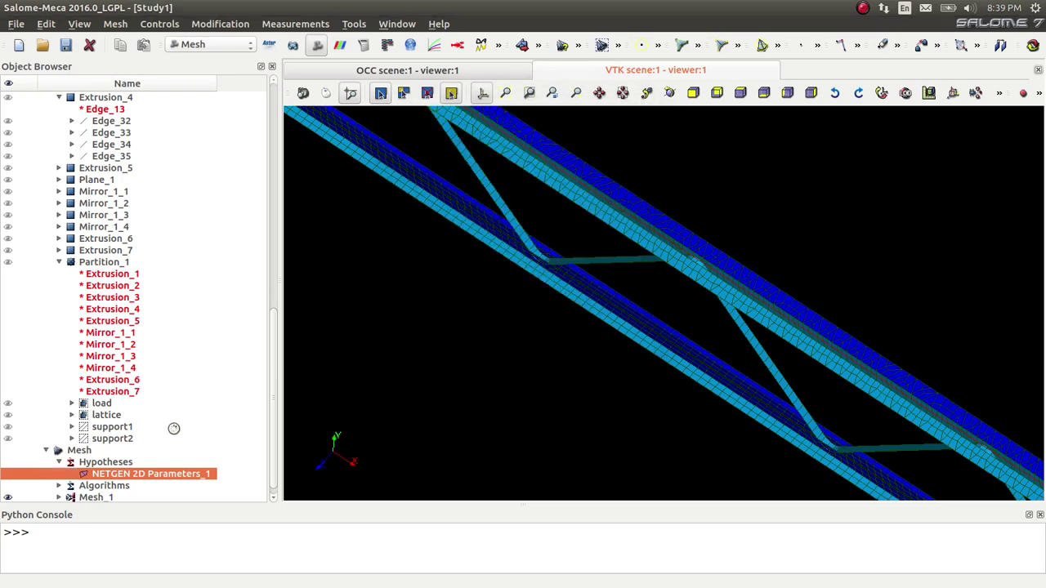
Recompute Mesh_1 with the edited hypothesis and review the new mesh along the whole truss.
{"action": "right_click", "coordinate": [89, 498]}
{"action": "left_click", "coordinate": [150, 154]}
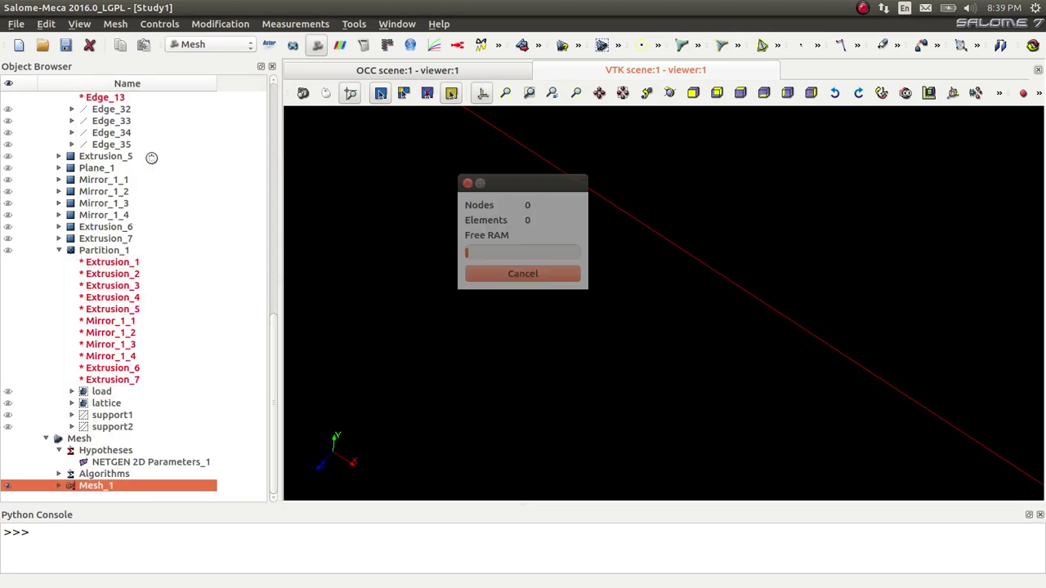
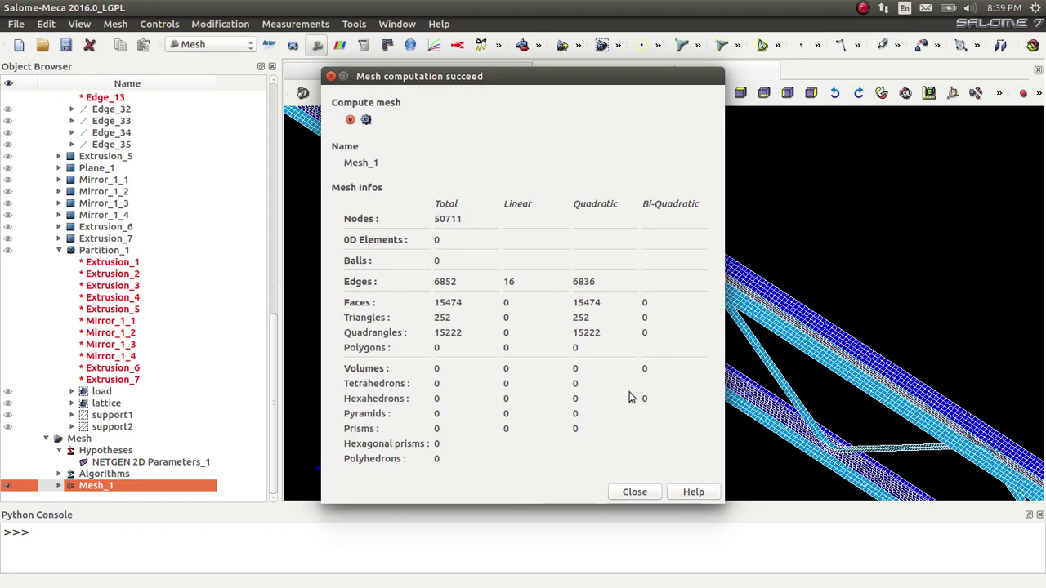
{"action": "left_click", "coordinate": [635, 492]}
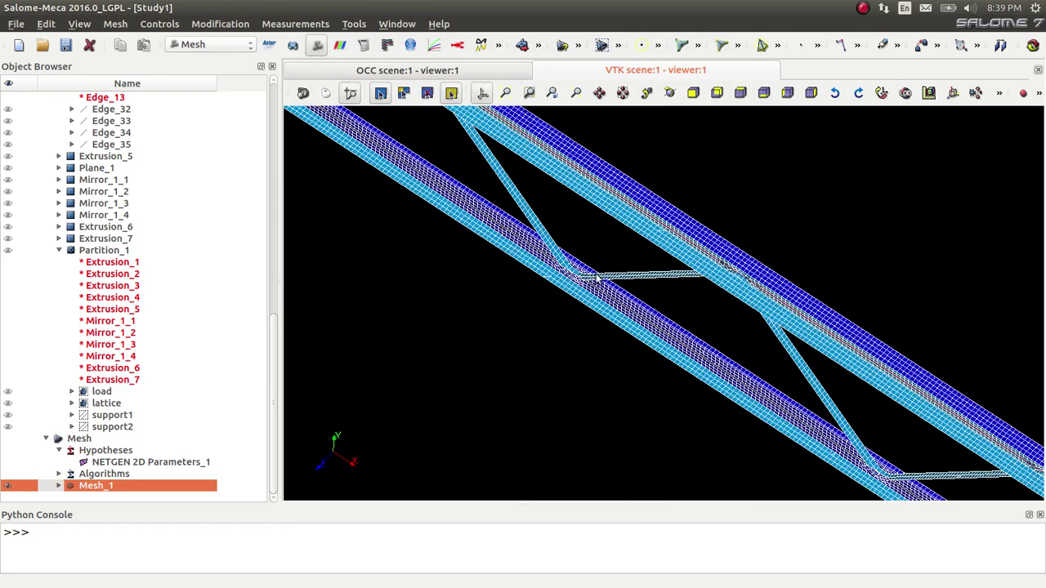
{"action": "left_click", "coordinate": [669, 92]}
{"action": "left_click_drag", "start_coordinate": [541, 209], "coordinate": [608, 303]}
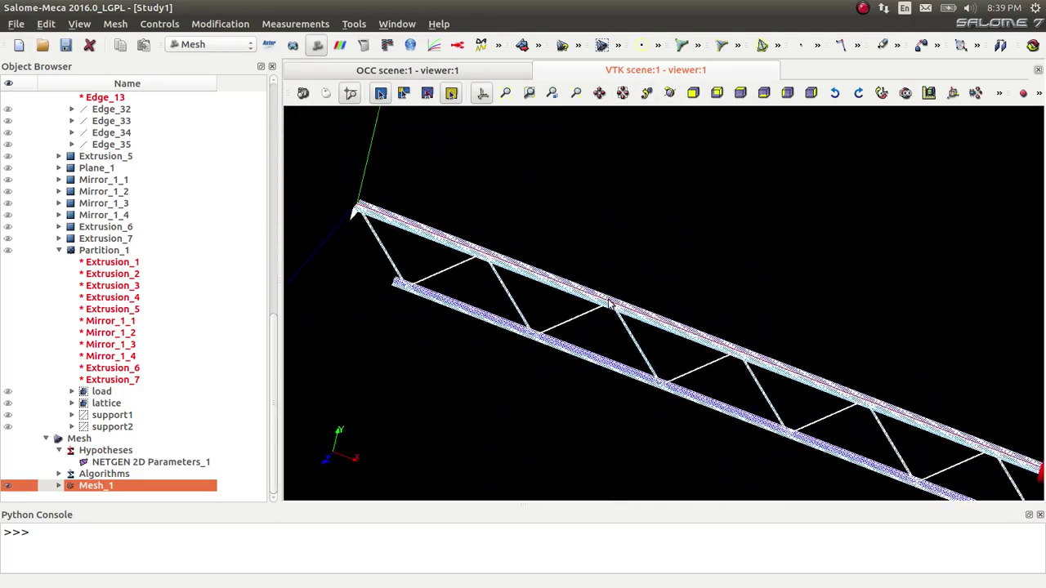
{"action": "scroll", "coordinate": [590, 205], "scroll_direction": "down", "scroll_amount": 3}
{"action": "scroll", "coordinate": [913, 423], "scroll_direction": "up", "scroll_amount": 1}
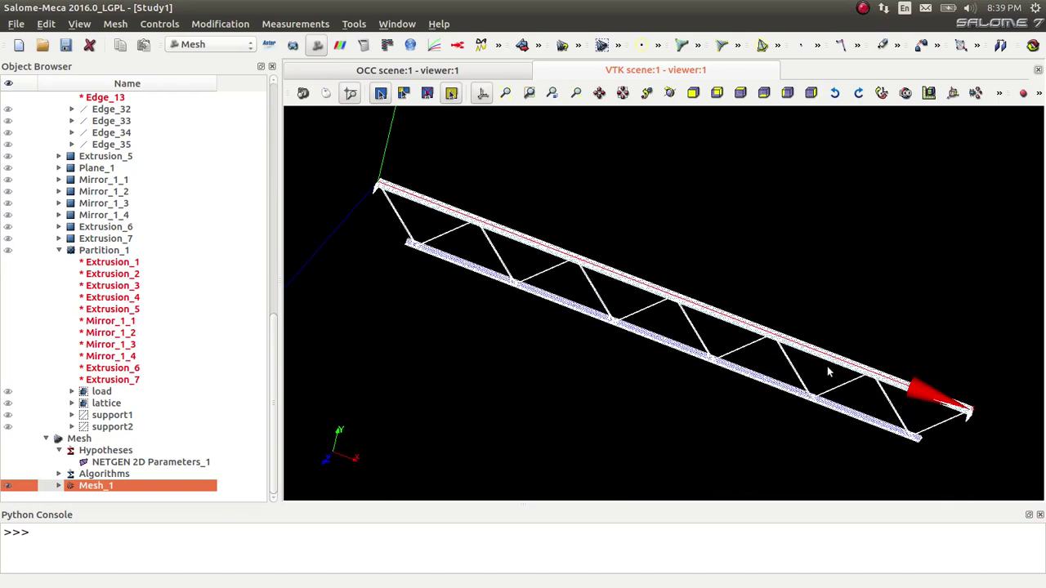
Create Mesh_1 groups from geometry: an element group for lattice and node groups for load, lattice, support1 and support2.
{"action": "left_click", "coordinate": [115, 24]}
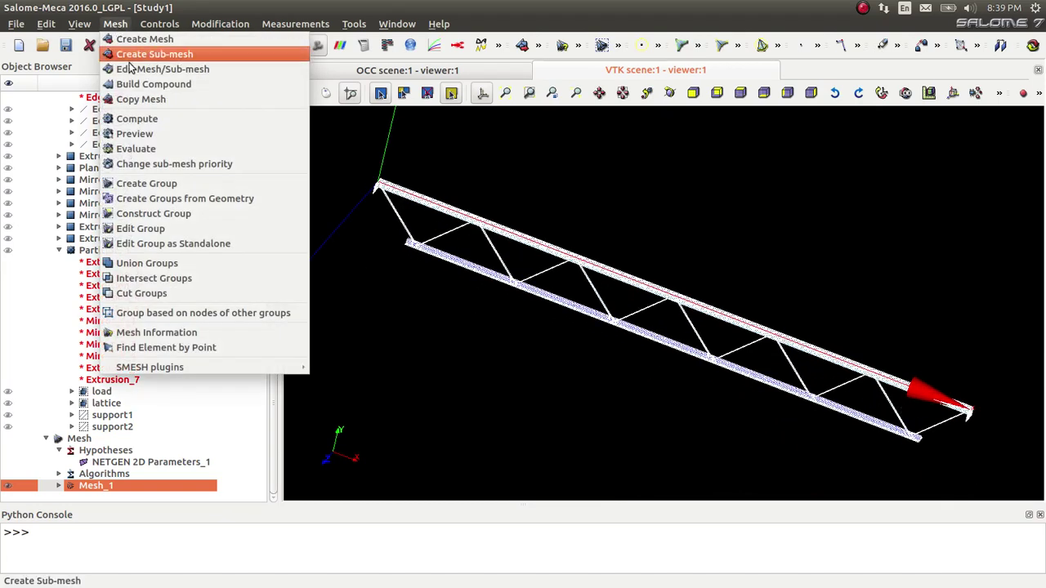
{"action": "left_click", "coordinate": [184, 201]}
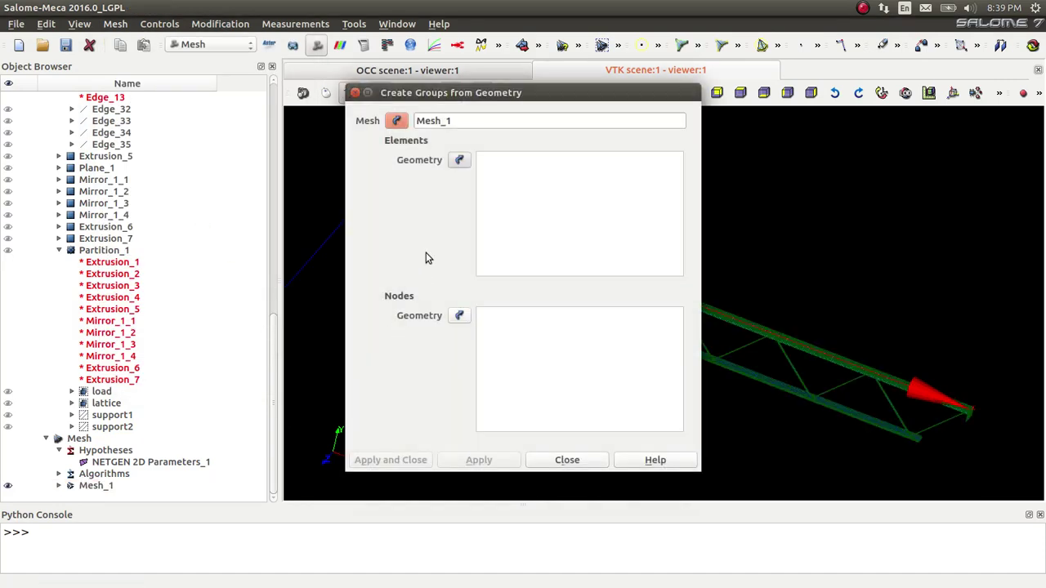
{"action": "left_click", "coordinate": [101, 403]}
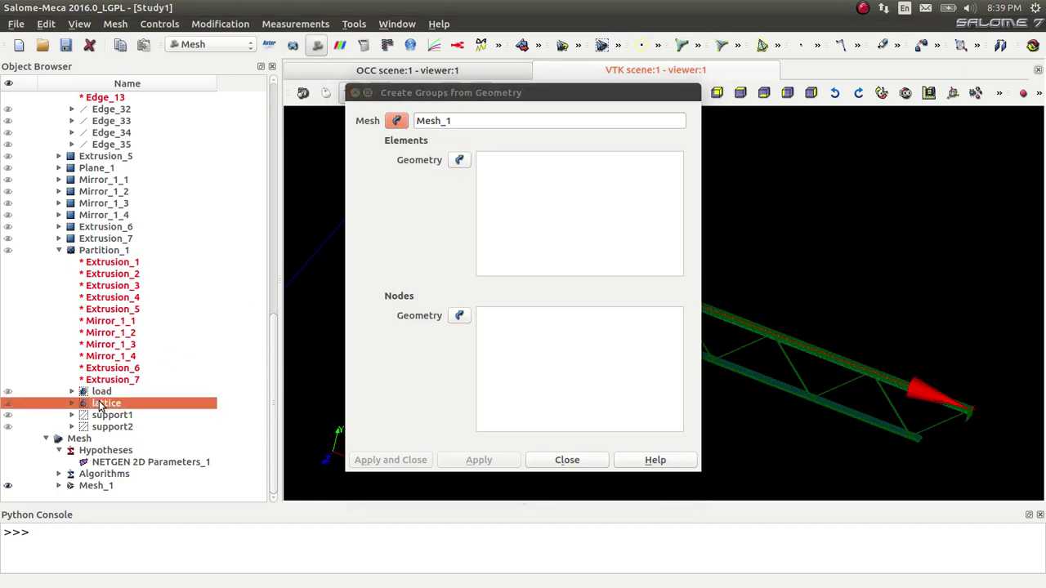
{"action": "left_click", "coordinate": [460, 160]}
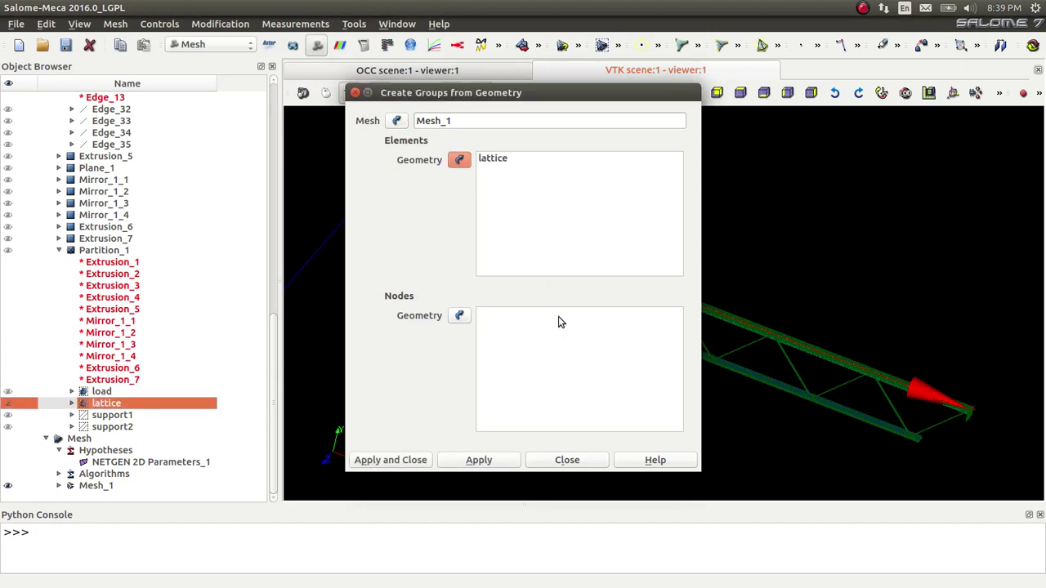
{"action": "left_click", "coordinate": [456, 316]}
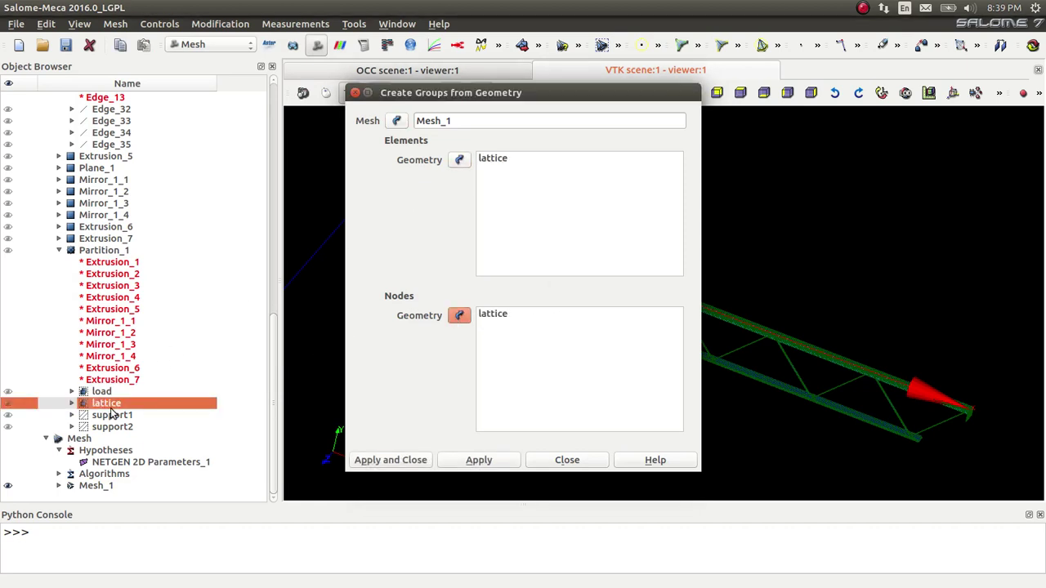
{"action": "left_click", "coordinate": [104, 393]}
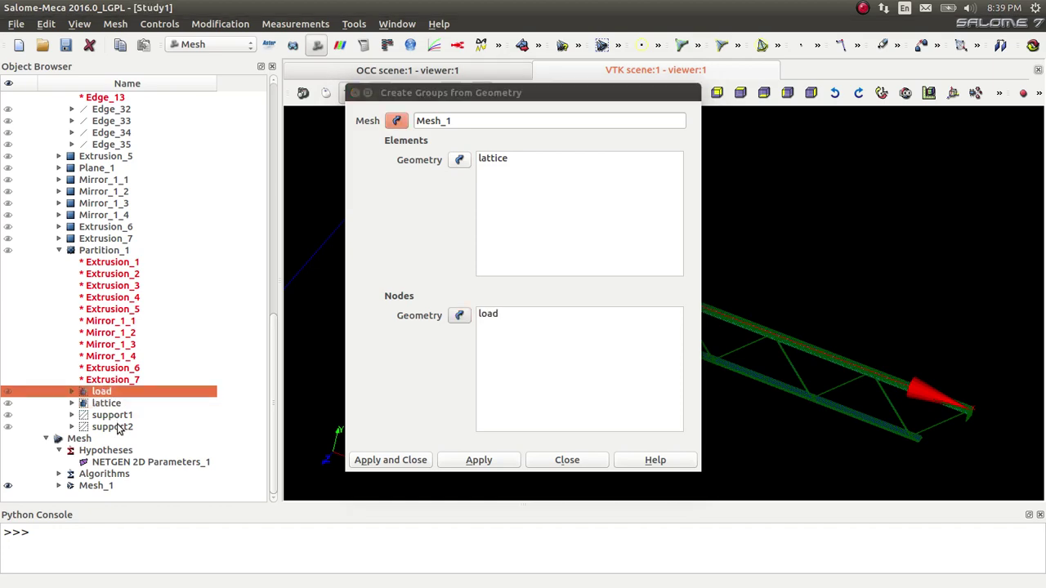
{"action": "left_click", "coordinate": [121, 423], "text": "shift"}
{"action": "left_click", "coordinate": [363, 460]}
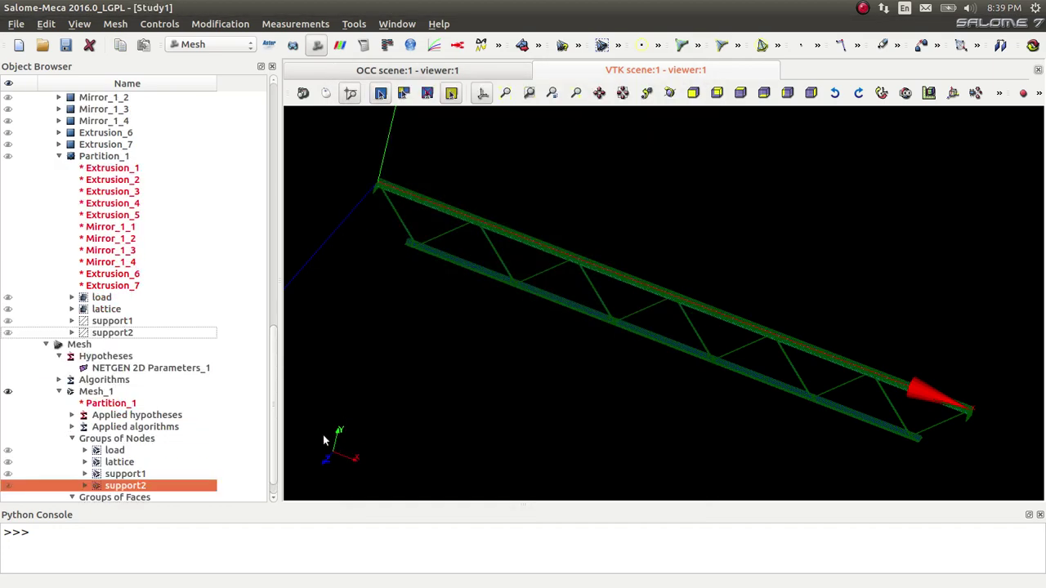
{"action": "left_click", "coordinate": [104, 371]}
{"action": "right_click", "coordinate": [103, 371]}
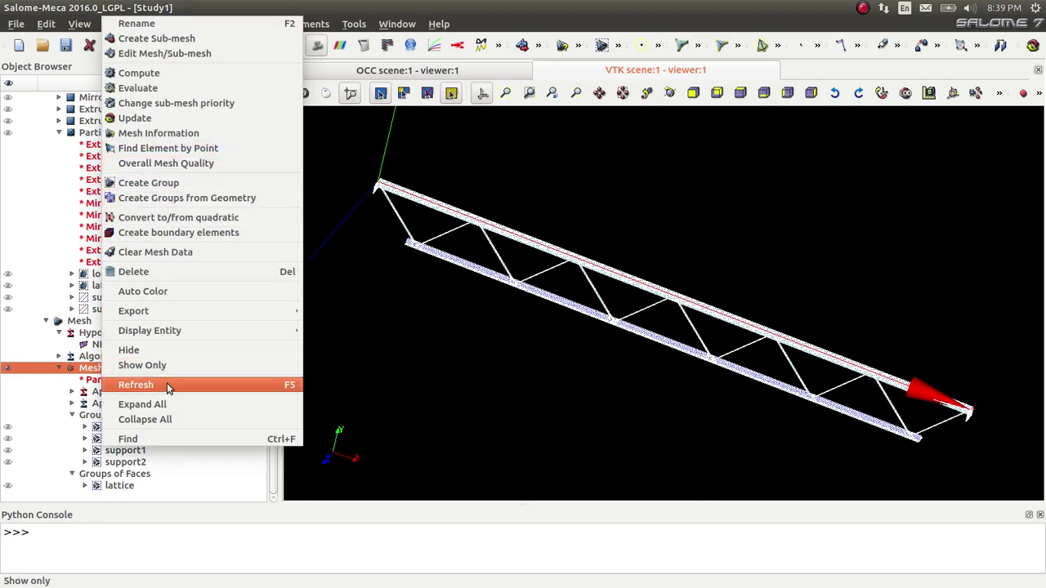
{"action": "left_click", "coordinate": [190, 218]}
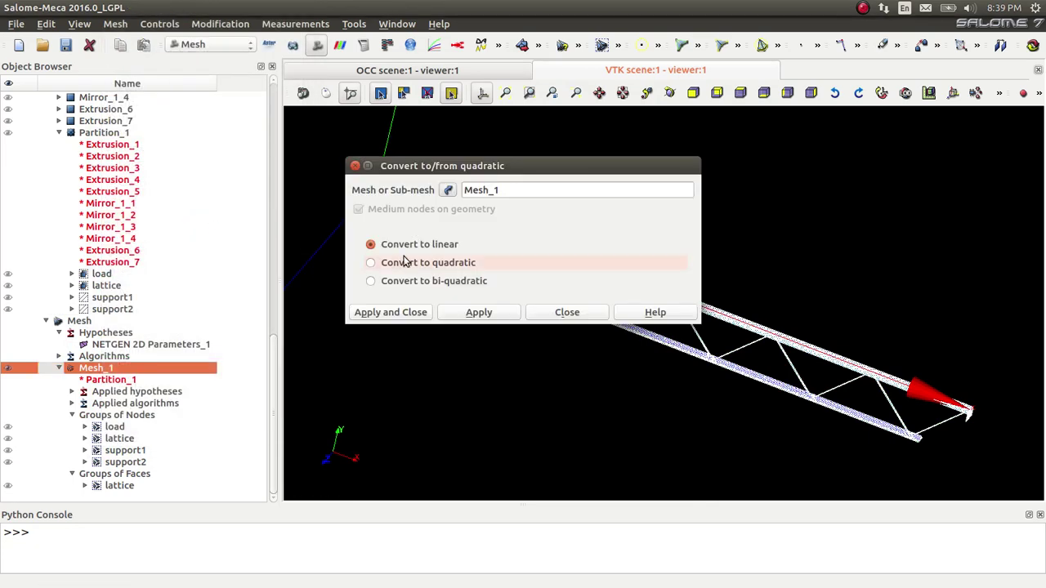
{"action": "left_click", "coordinate": [563, 310]}
Export Mesh_1 as a UNV file named Mesh_1 into a new folder truss2 inside Desktop/tests.
{"action": "right_click", "coordinate": [139, 371]}
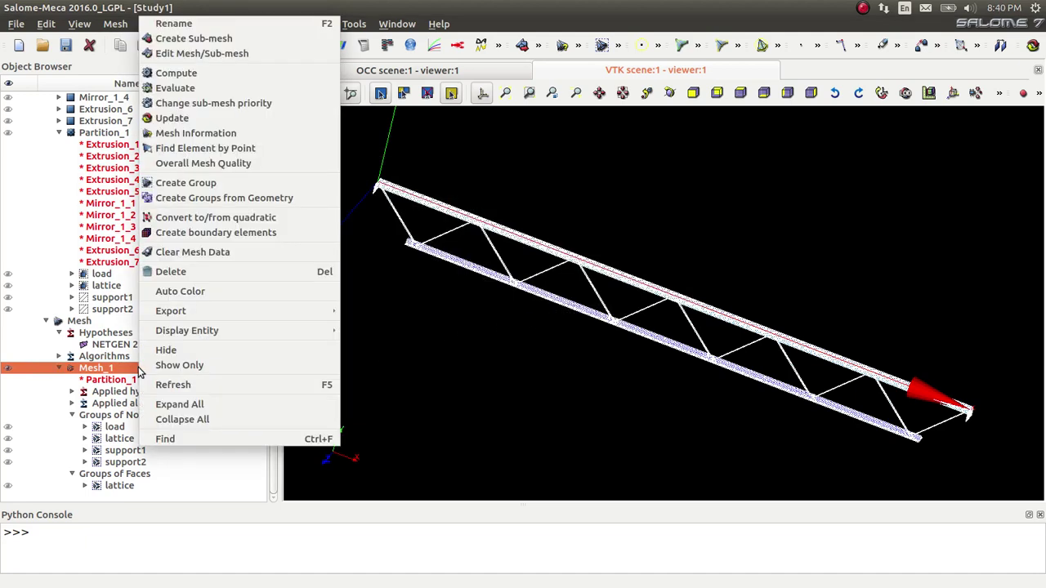
{"action": "mouse_move", "coordinate": [311, 310]}
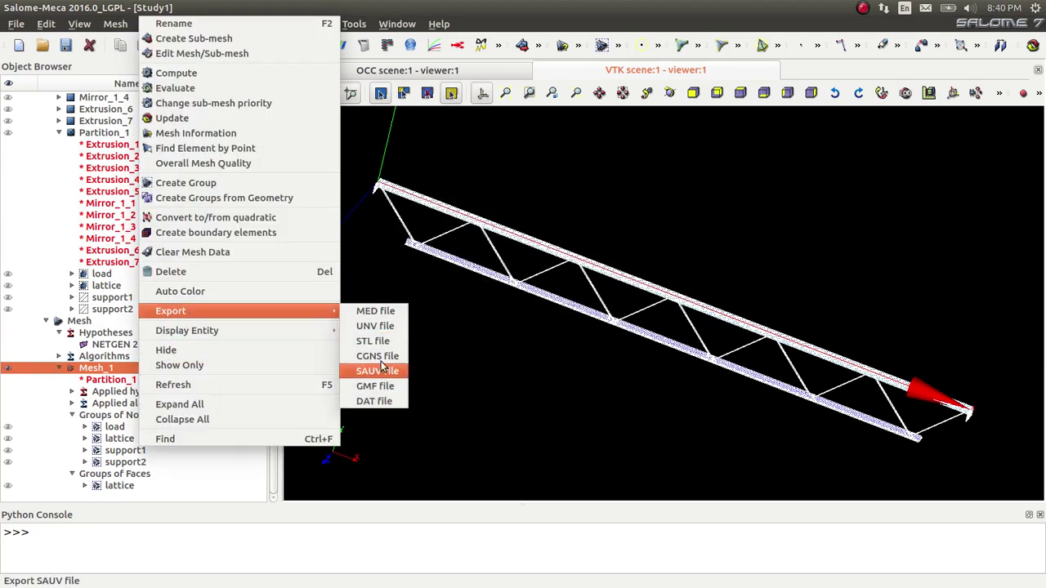
{"action": "left_click", "coordinate": [375, 326]}
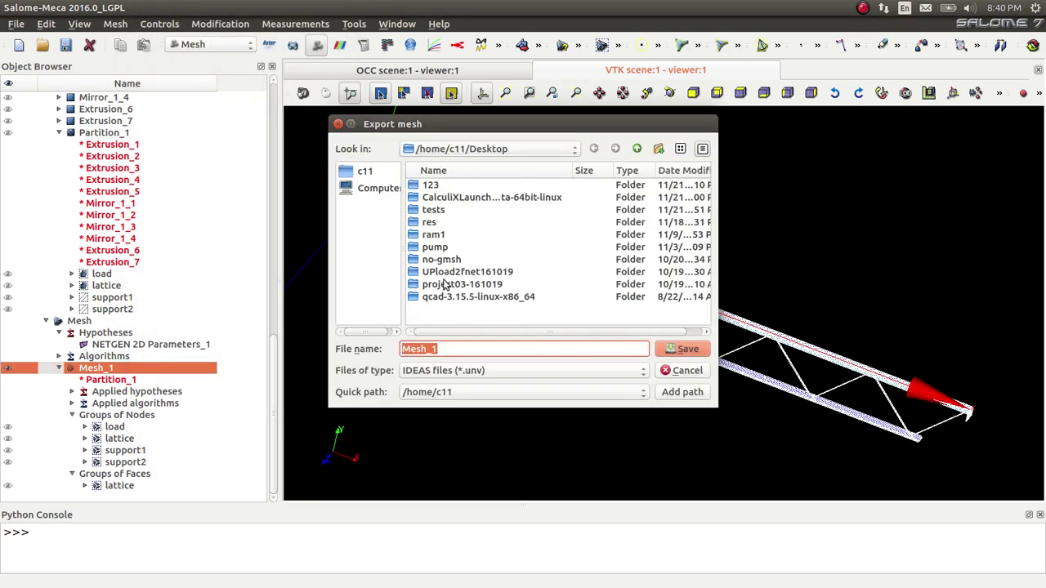
{"action": "double_click", "coordinate": [433, 210]}
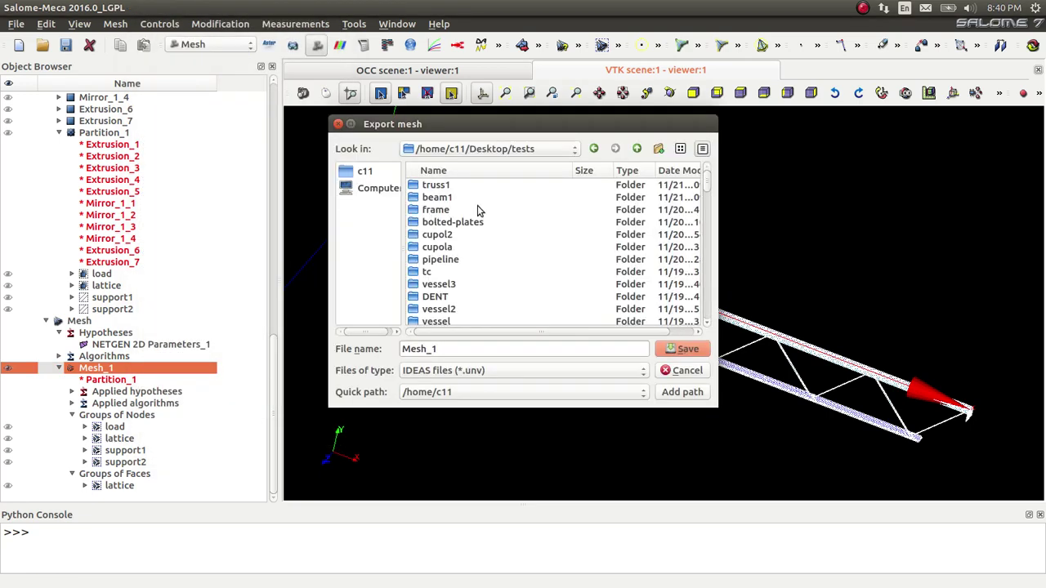
{"action": "left_click", "coordinate": [659, 149]}
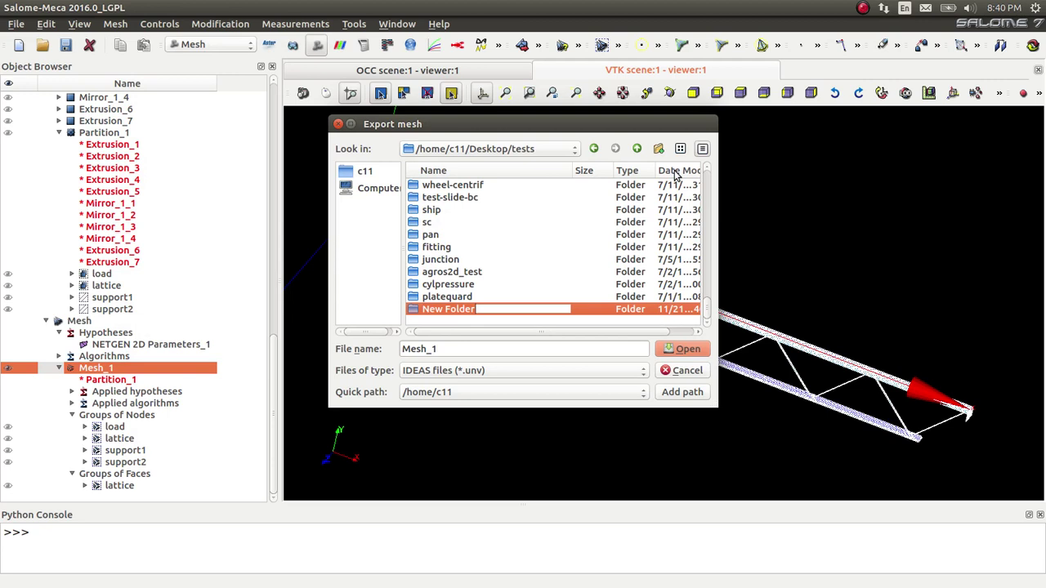
{"action": "type", "text": "truss2"}
{"action": "left_click", "coordinate": [505, 264]}
{"action": "double_click", "coordinate": [445, 310]}
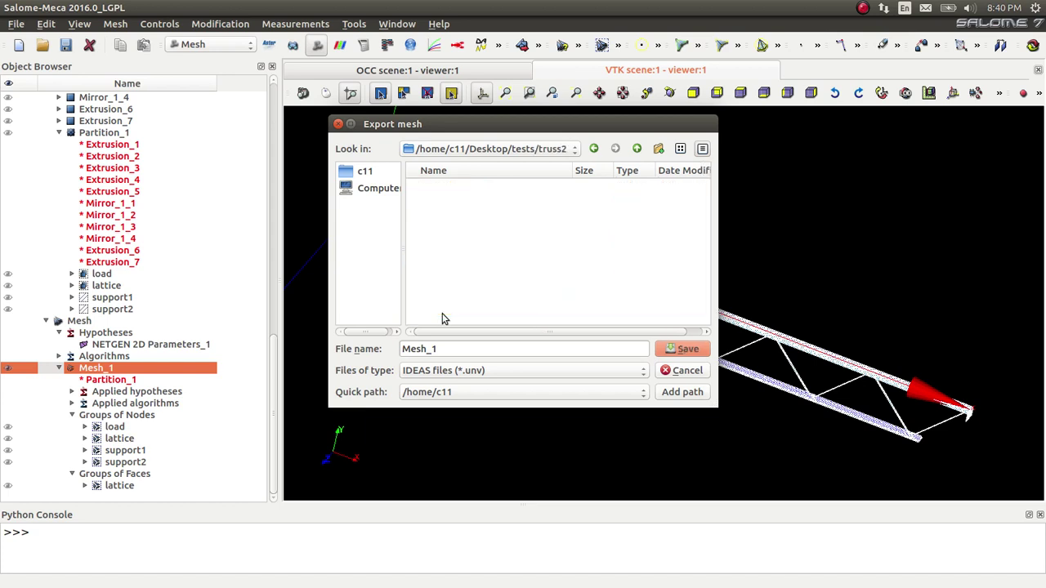
{"action": "left_click", "coordinate": [683, 349]}
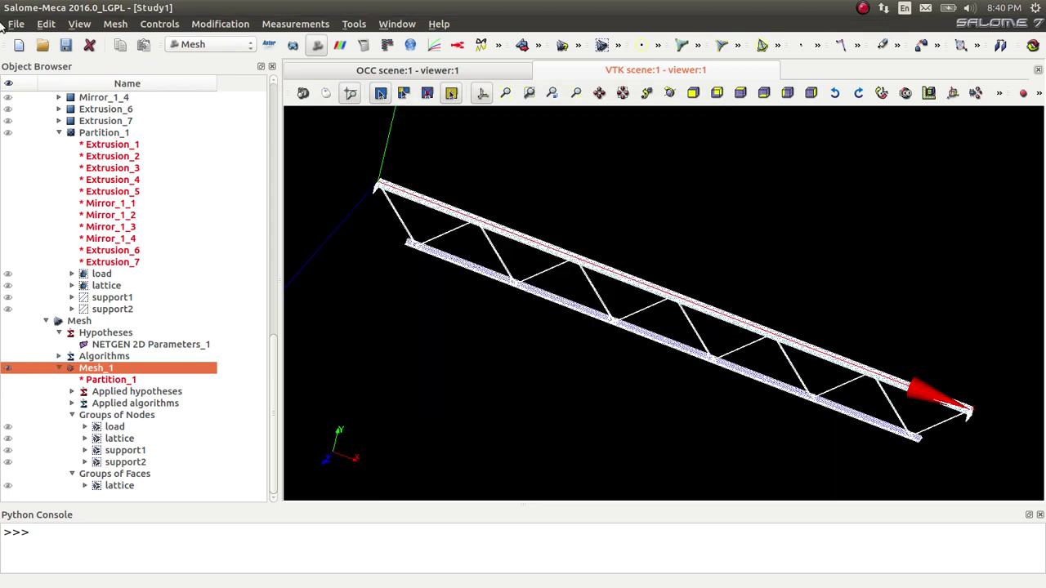
Save the study as Study1.hdf in the Desktop/tests/truss2 folder.
{"action": "left_click", "coordinate": [15, 28]}
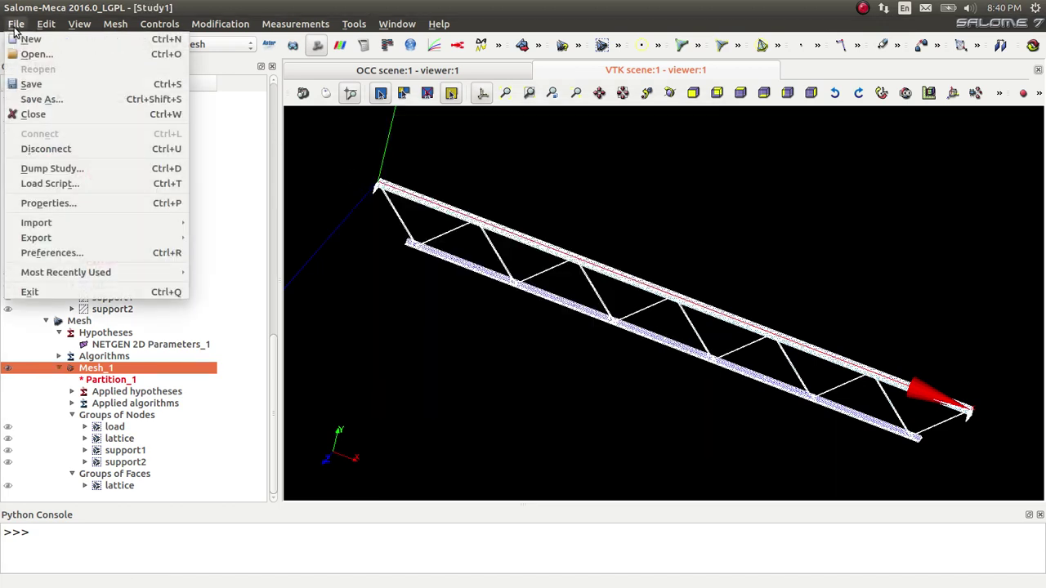
{"action": "left_click", "coordinate": [31, 83]}
{"action": "left_click", "coordinate": [690, 349]}
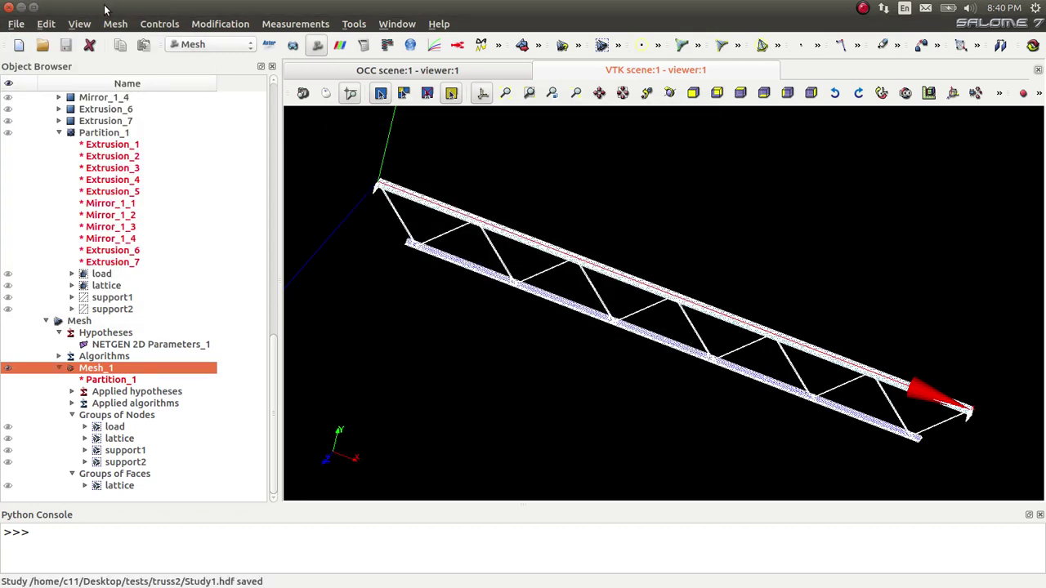
{"action": "left_click", "coordinate": [862, 8]}
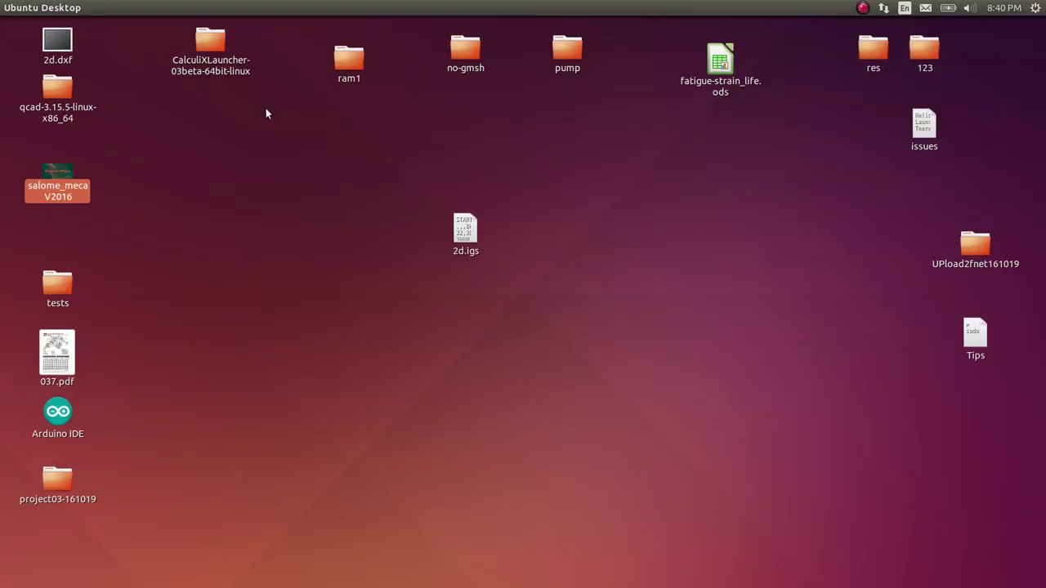
Start Launcher3b-64 from the CalculiXLauncher-03beta-64bit-linux folder on the desktop, and close the folder window.
{"action": "double_click", "coordinate": [208, 57]}
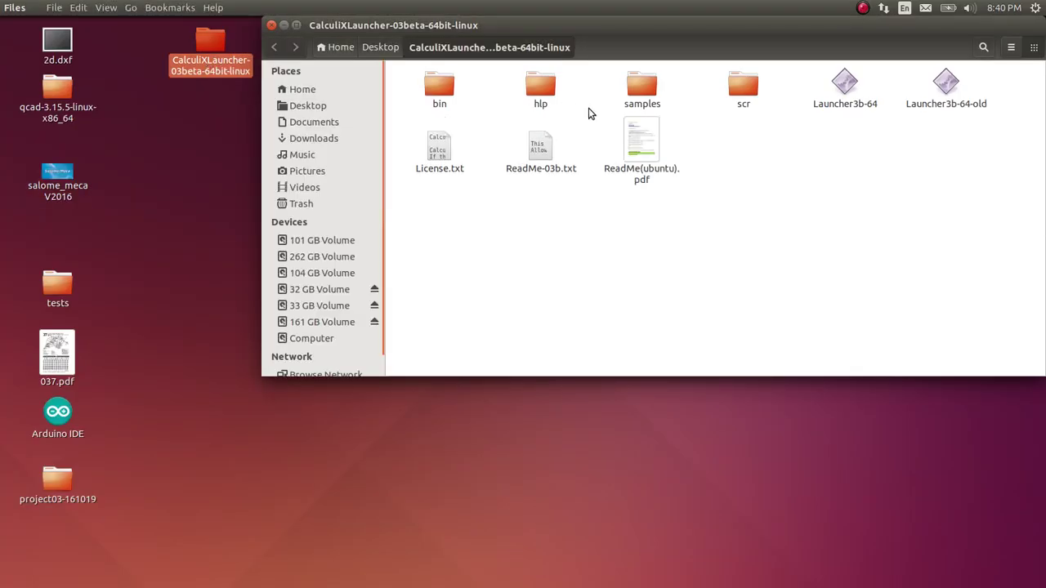
{"action": "double_click", "coordinate": [844, 83]}
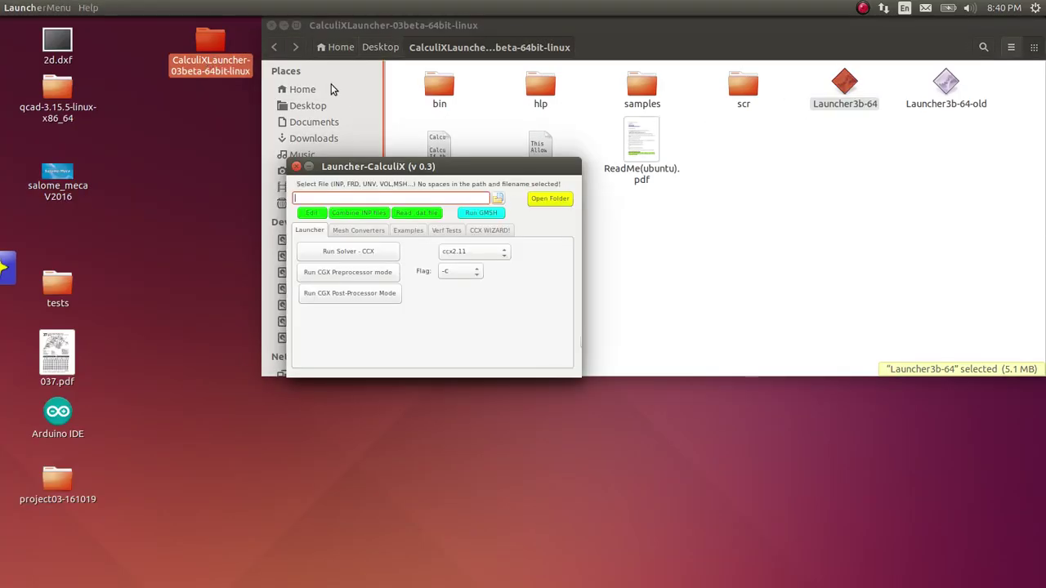
{"action": "left_click", "coordinate": [272, 25]}
Load Mesh_1.unv from Desktop/tests/truss2 and convert it to a CCX INP file with the UNV (unical converter) format.
{"action": "left_click", "coordinate": [498, 200]}
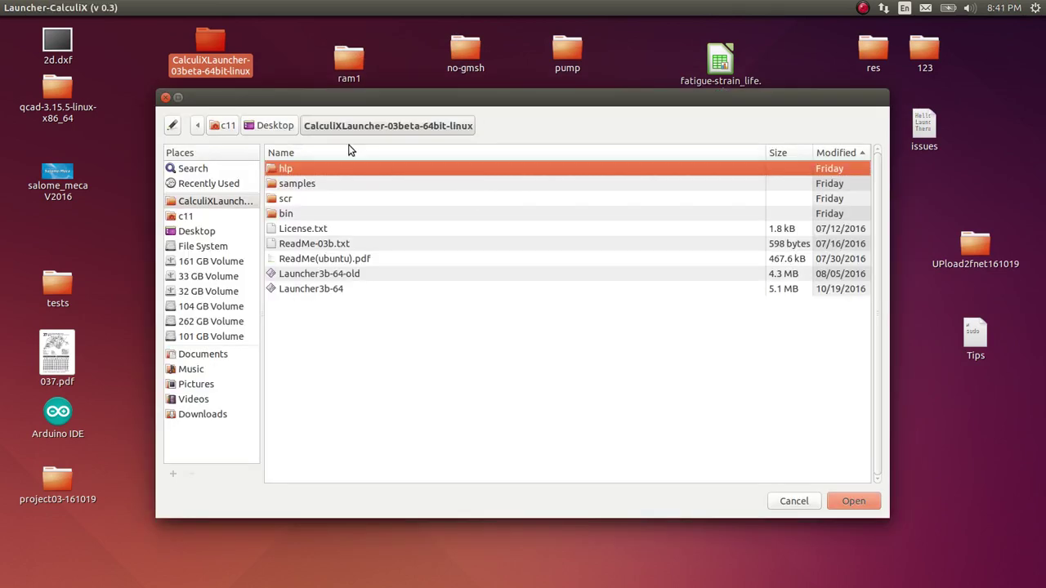
{"action": "left_click", "coordinate": [275, 125]}
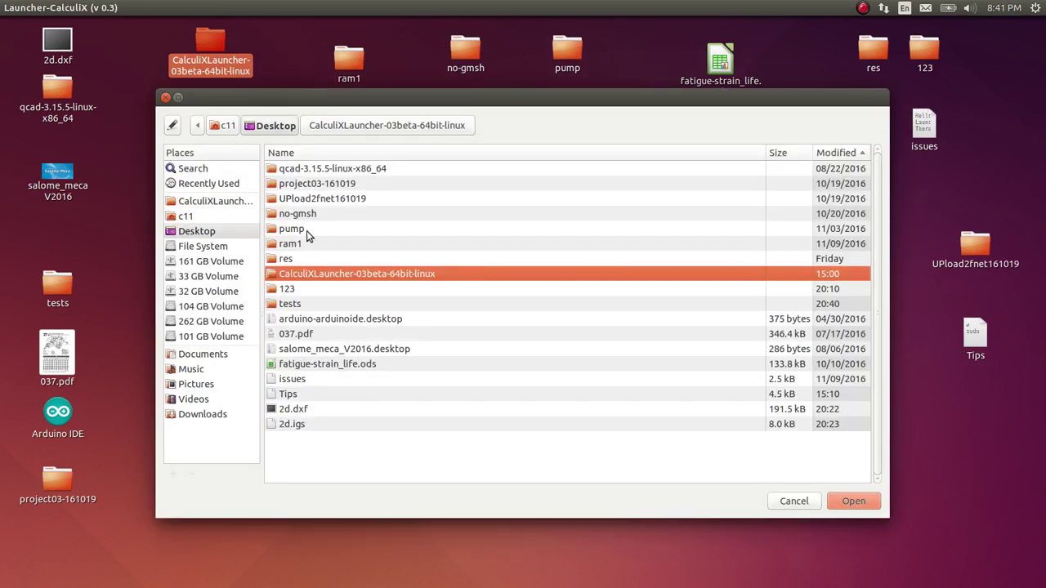
{"action": "double_click", "coordinate": [300, 303]}
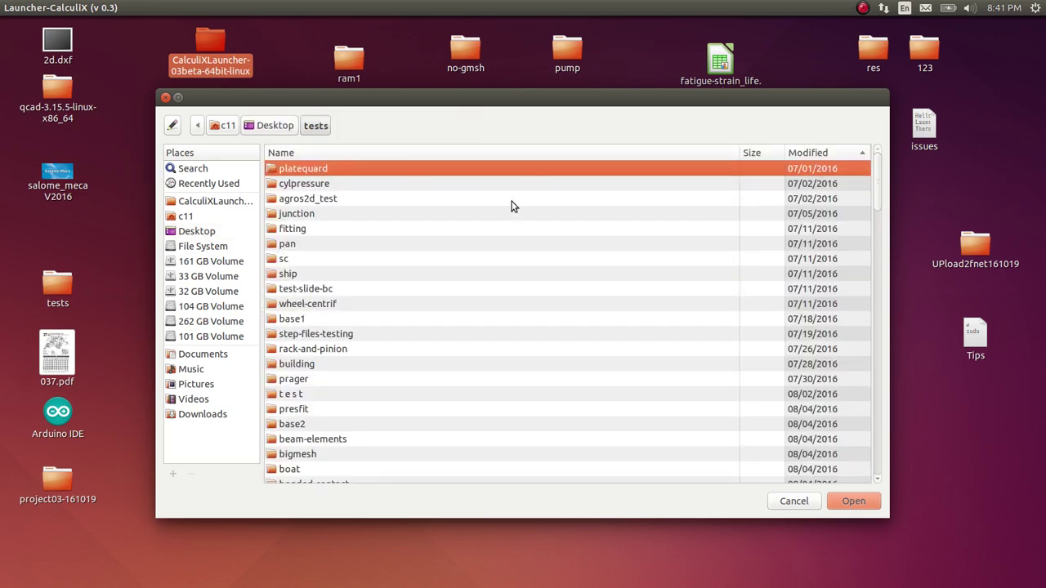
{"action": "scroll", "coordinate": [497, 291], "scroll_direction": "down", "scroll_amount": 1}
{"action": "scroll", "coordinate": [497, 291], "scroll_direction": "down", "scroll_amount": 6}
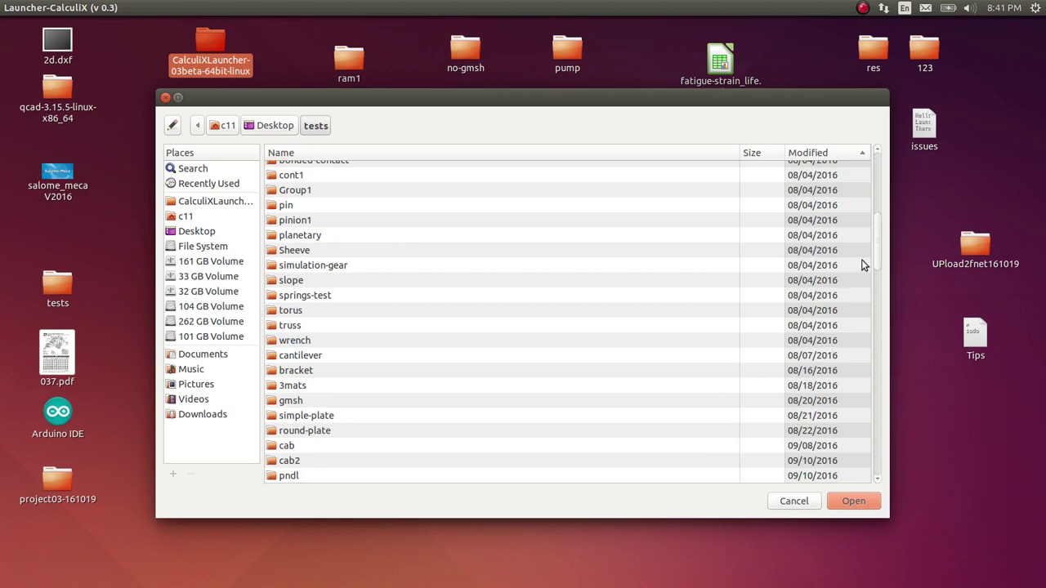
{"action": "left_click_drag", "start_coordinate": [882, 255], "coordinate": [866, 147]}
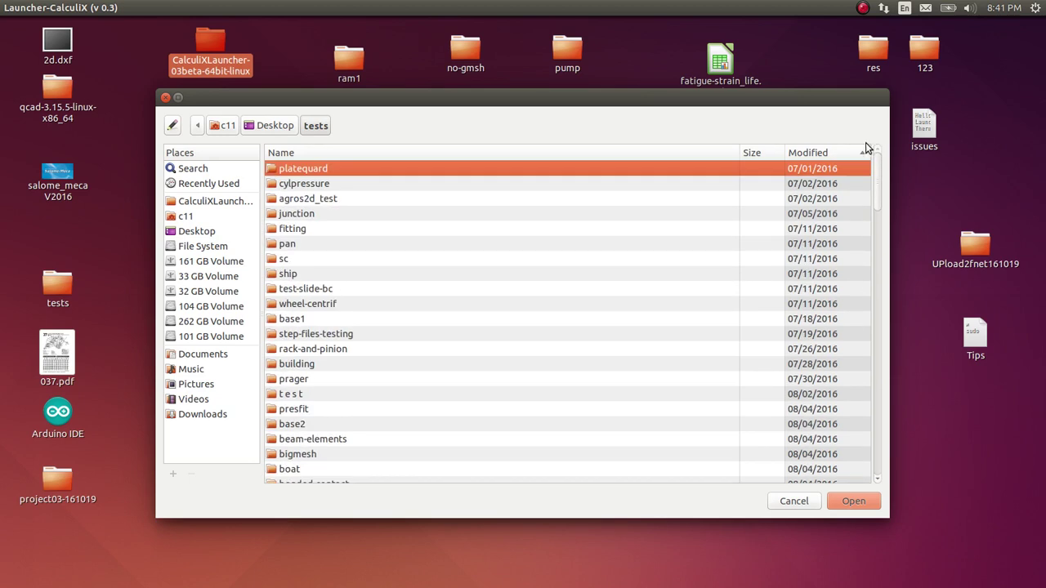
{"action": "left_click", "coordinate": [829, 153]}
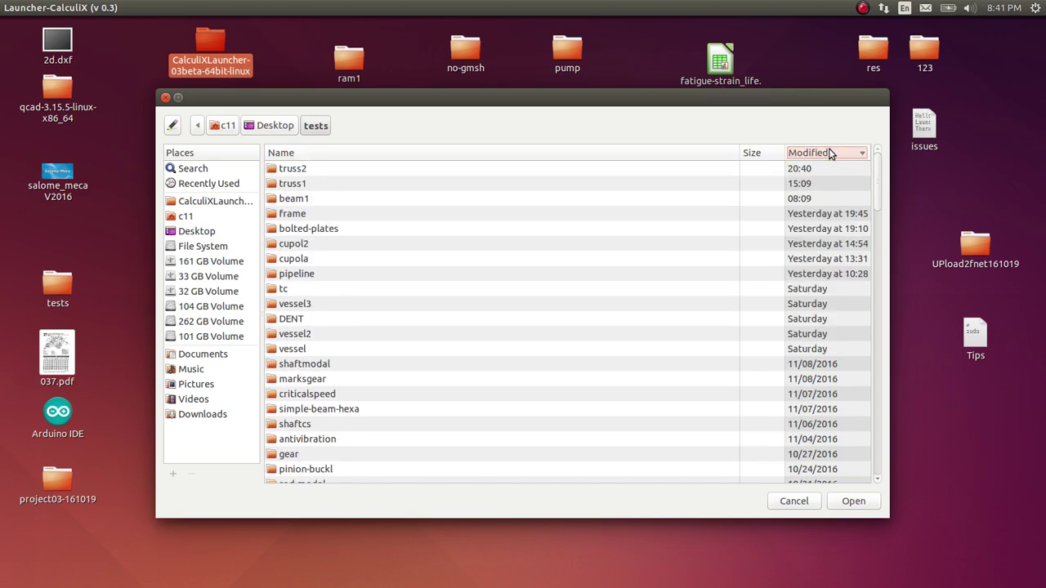
{"action": "double_click", "coordinate": [315, 178]}
{"action": "left_click", "coordinate": [317, 183]}
{"action": "key", "text": "Return"}
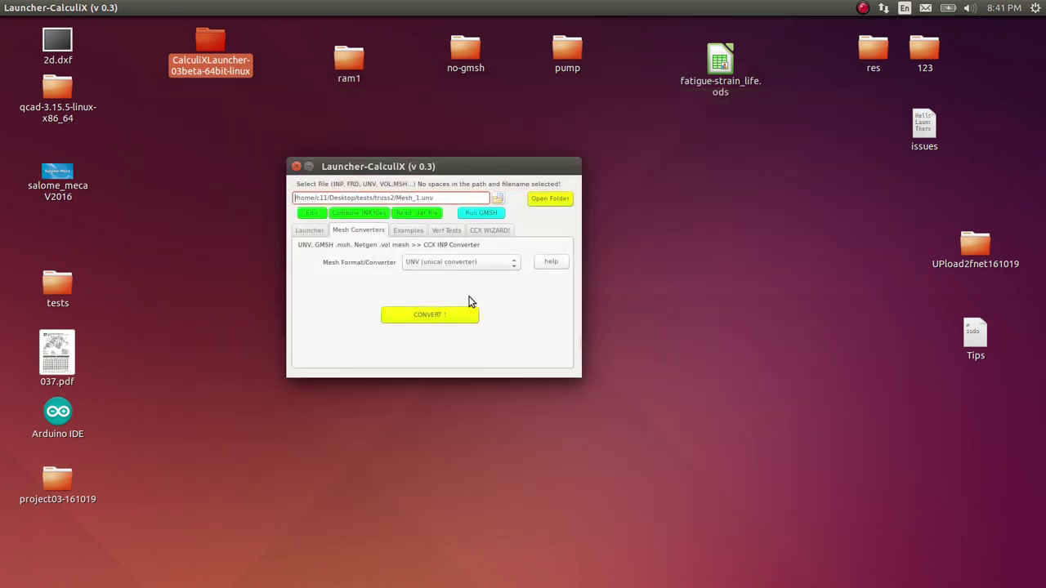
{"action": "left_click", "coordinate": [438, 314]}
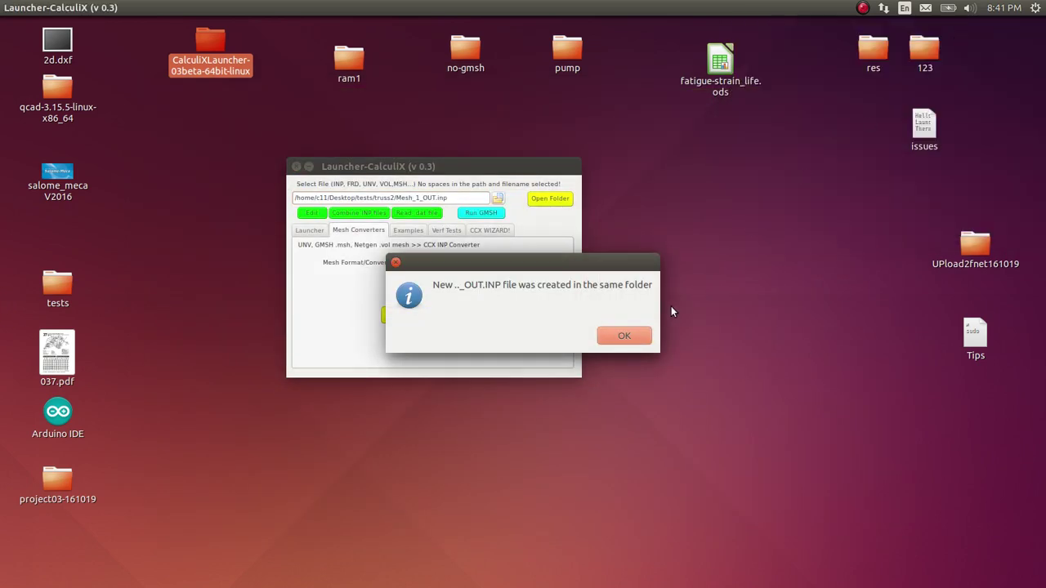
{"action": "left_click", "coordinate": [625, 337]}
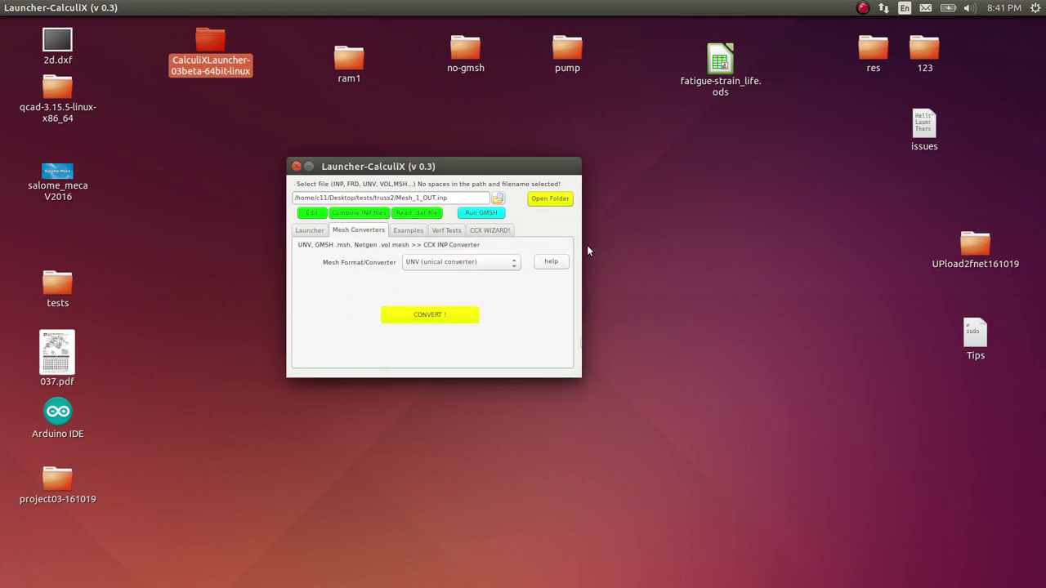
Start the CCX Wizard for Static, Buckling, Modal (Shells Only) and arrange its window beside the launcher.
{"action": "left_click", "coordinate": [498, 233]}
{"action": "left_click", "coordinate": [315, 272]}
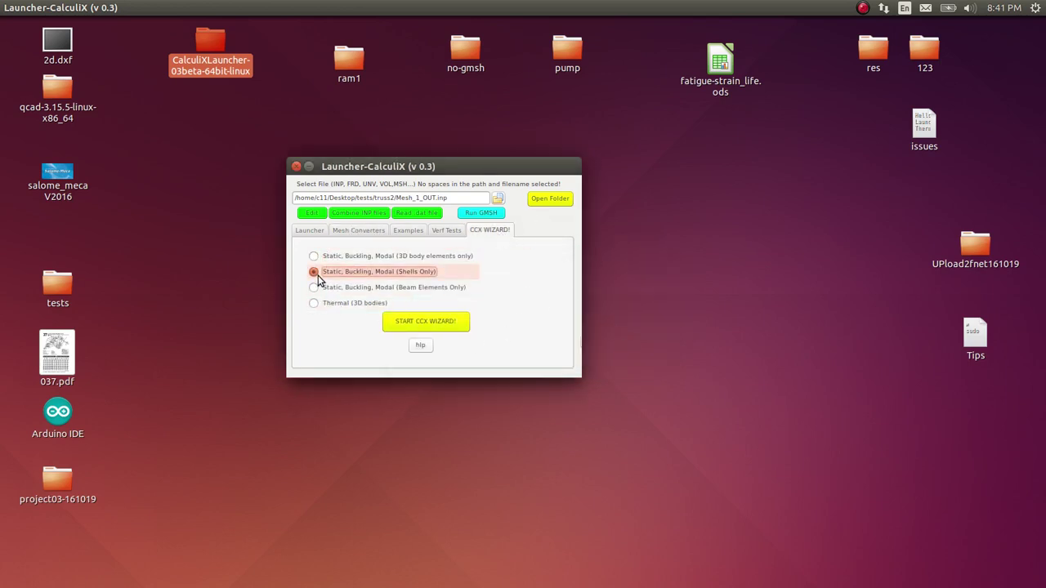
{"action": "left_click", "coordinate": [423, 323]}
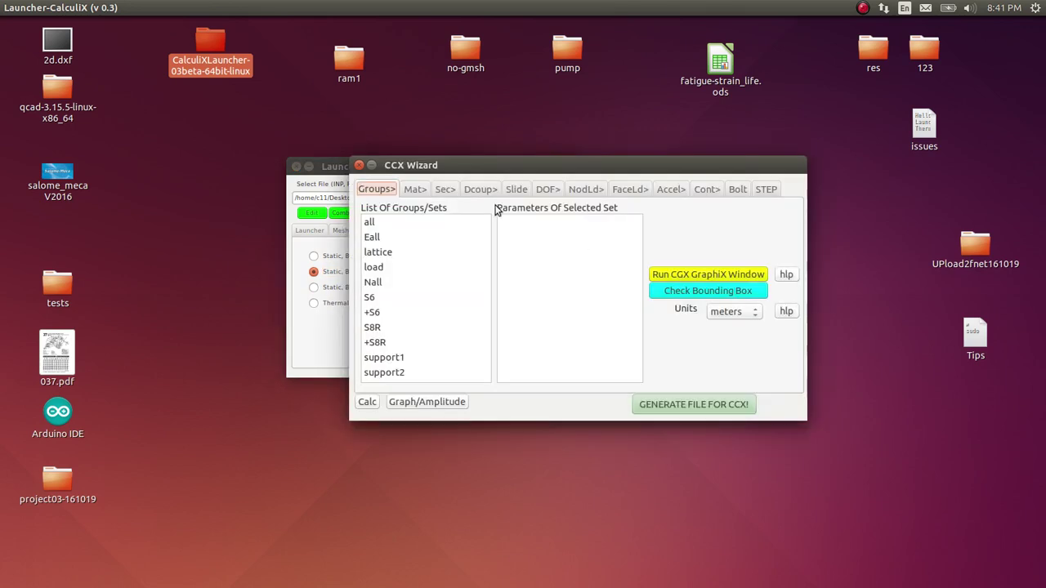
{"action": "left_click_drag", "start_coordinate": [560, 169], "coordinate": [696, 228]}
{"action": "left_click_drag", "start_coordinate": [487, 166], "coordinate": [324, 147]}
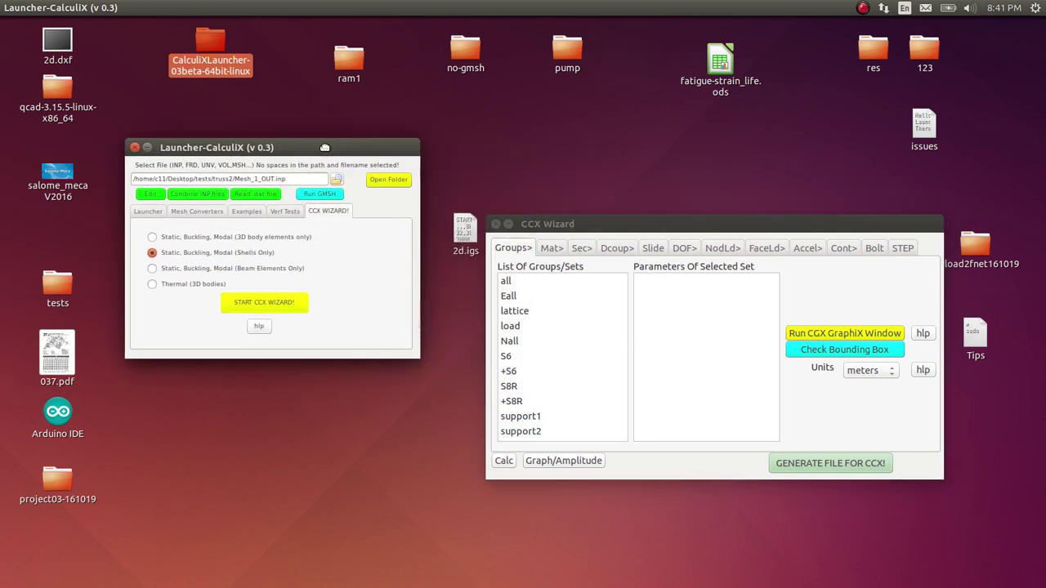
{"action": "left_click_drag", "start_coordinate": [656, 220], "coordinate": [601, 165]}
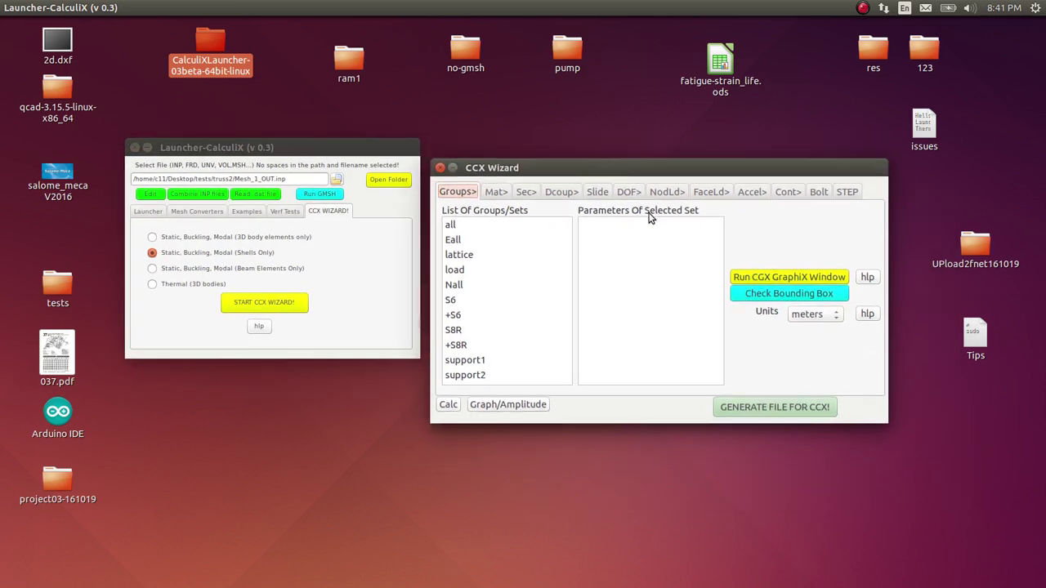
Inspect the parameters of the Eall, load and Nall groups.
{"action": "mouse_move", "coordinate": [2, 433]}
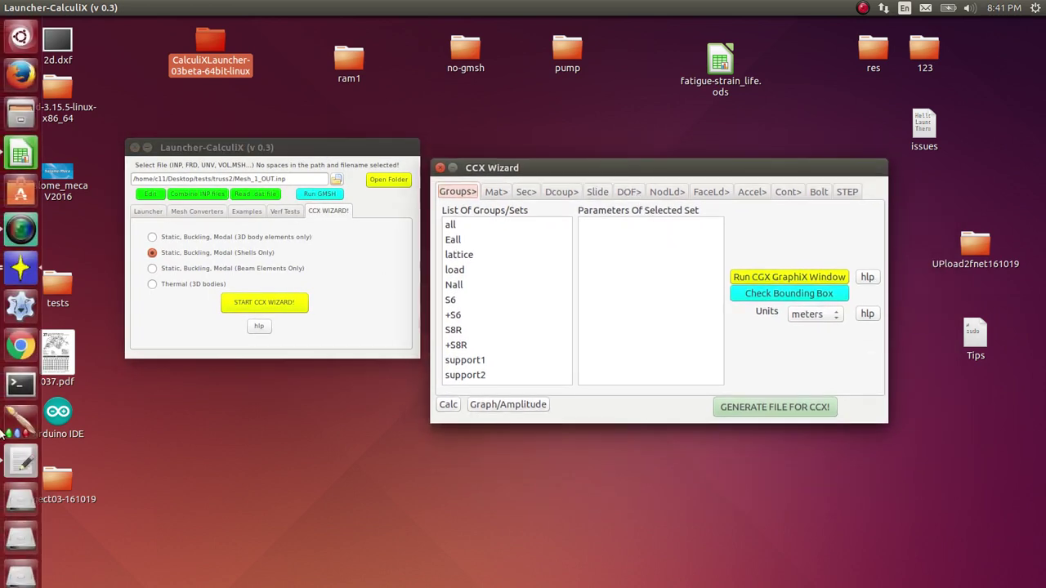
{"action": "left_click", "coordinate": [481, 240]}
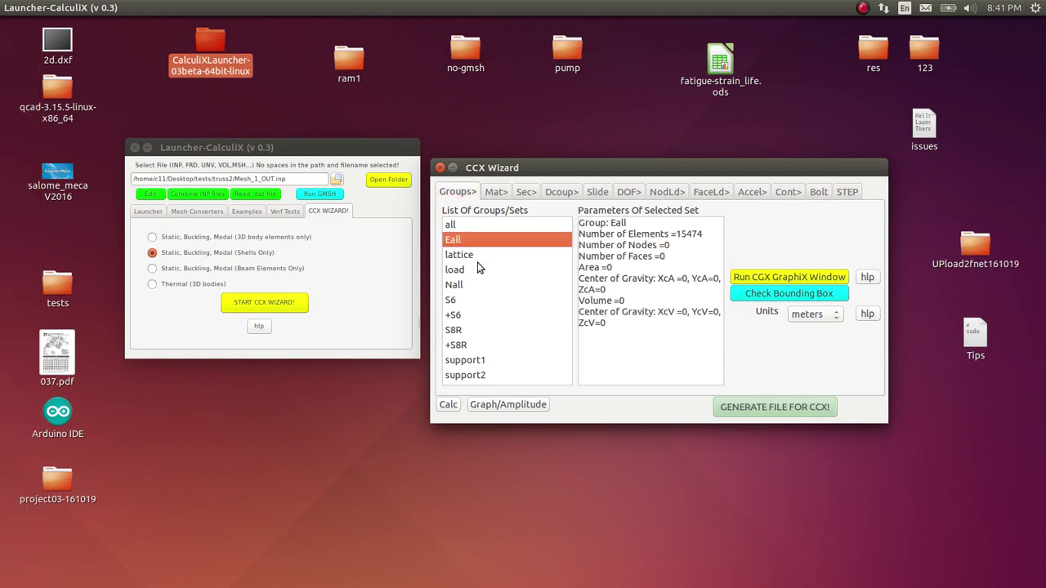
{"action": "left_click", "coordinate": [479, 269]}
{"action": "left_click", "coordinate": [477, 286]}
Set the model units to inch and check the bounding box dimensions.
{"action": "left_click", "coordinate": [824, 314]}
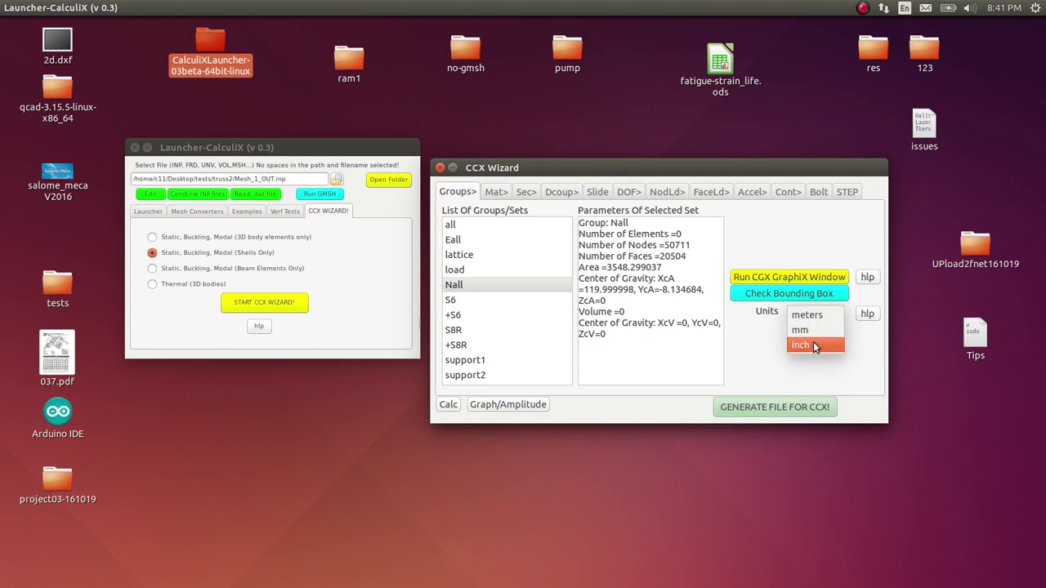
{"action": "left_click", "coordinate": [800, 344]}
{"action": "left_click", "coordinate": [618, 336]}
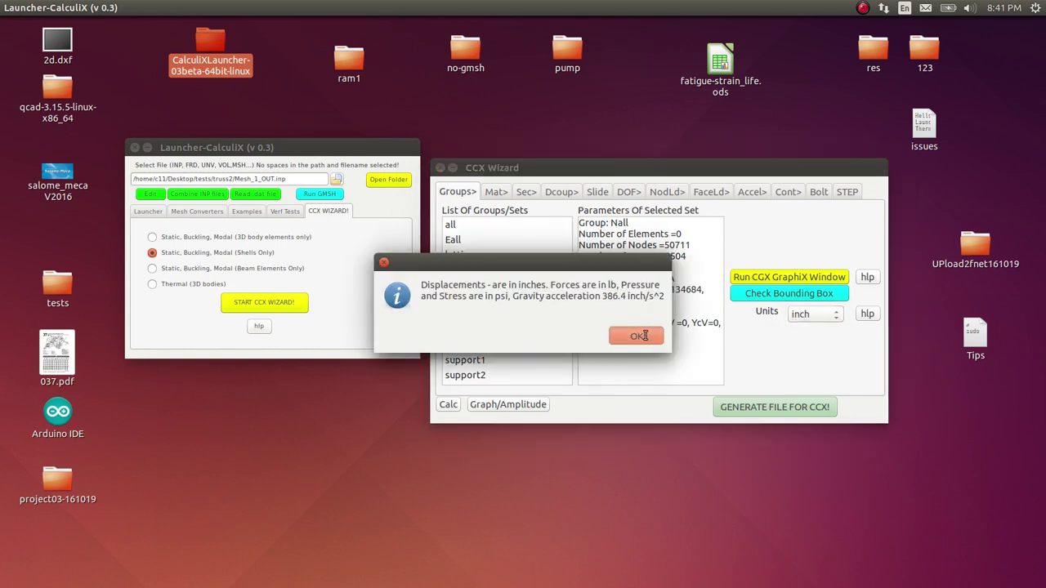
{"action": "left_click", "coordinate": [732, 295]}
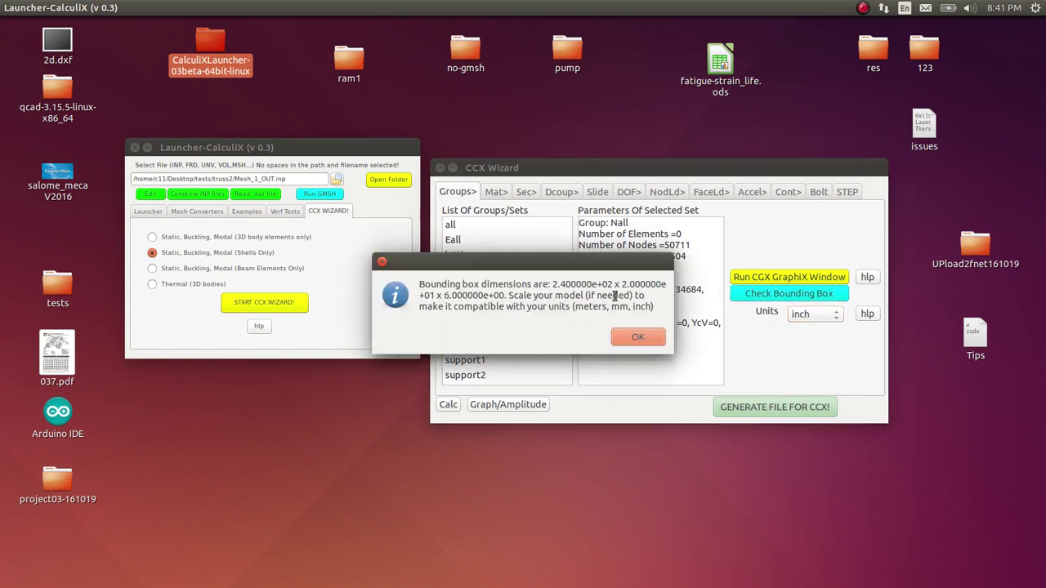
{"action": "left_click", "coordinate": [638, 337]}
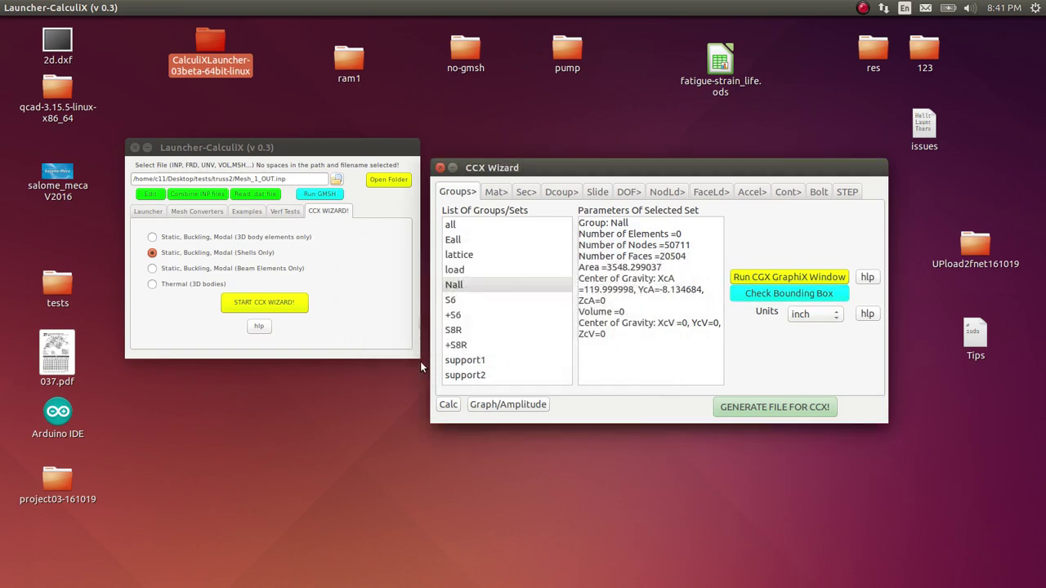
Switch to the Tips note in gedit and remove the nonpositive jacobian lines at its end.
{"action": "left_click", "coordinate": [20, 462]}
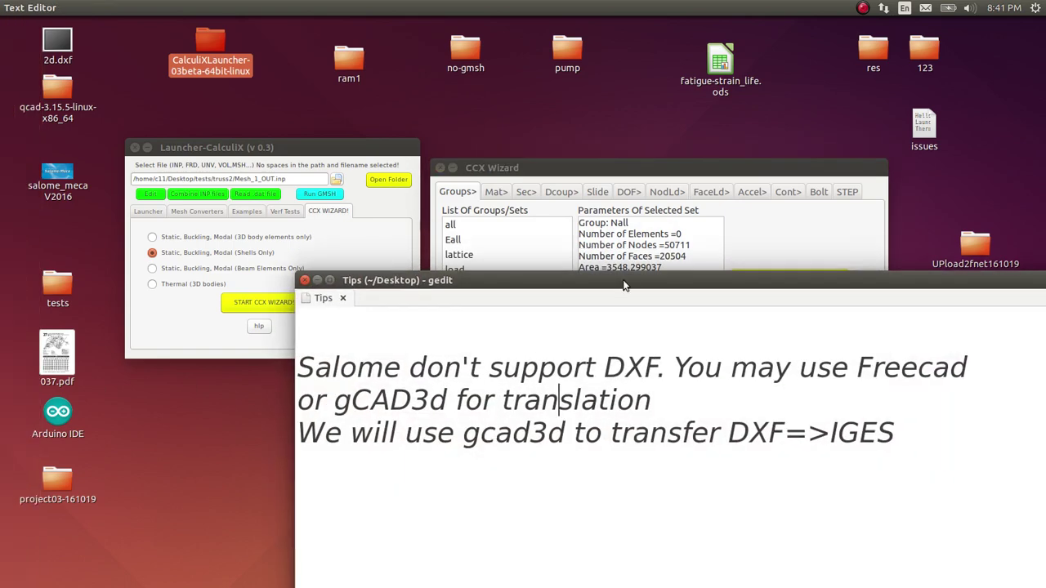
{"action": "left_click_drag", "start_coordinate": [490, 280], "coordinate": [438, 151]}
{"action": "scroll", "coordinate": [550, 344], "scroll_direction": "down", "scroll_amount": 2}
{"action": "scroll", "coordinate": [550, 345], "scroll_direction": "down", "scroll_amount": 5}
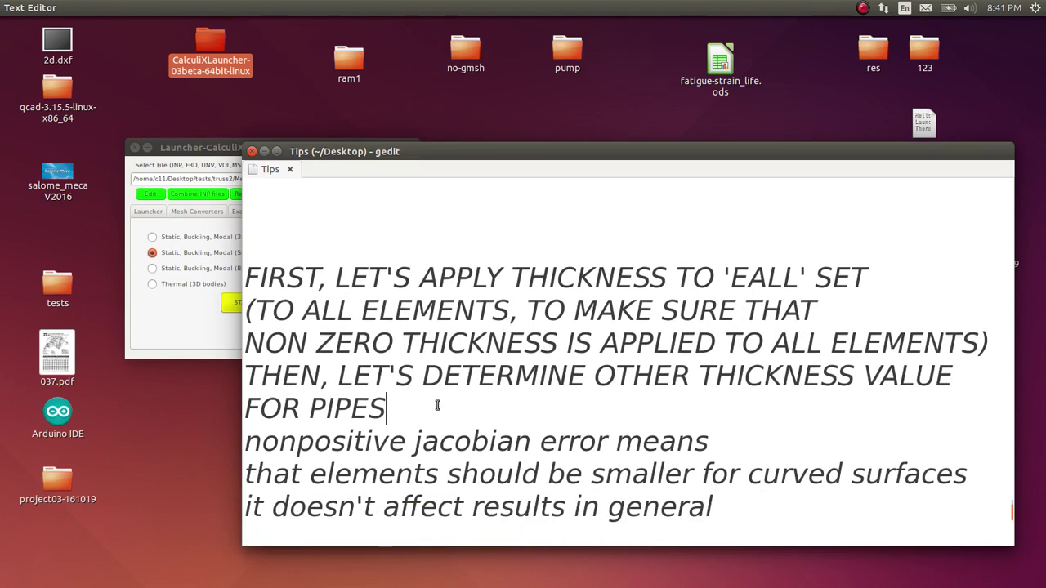
{"action": "key", "text": "ctrl+z"}
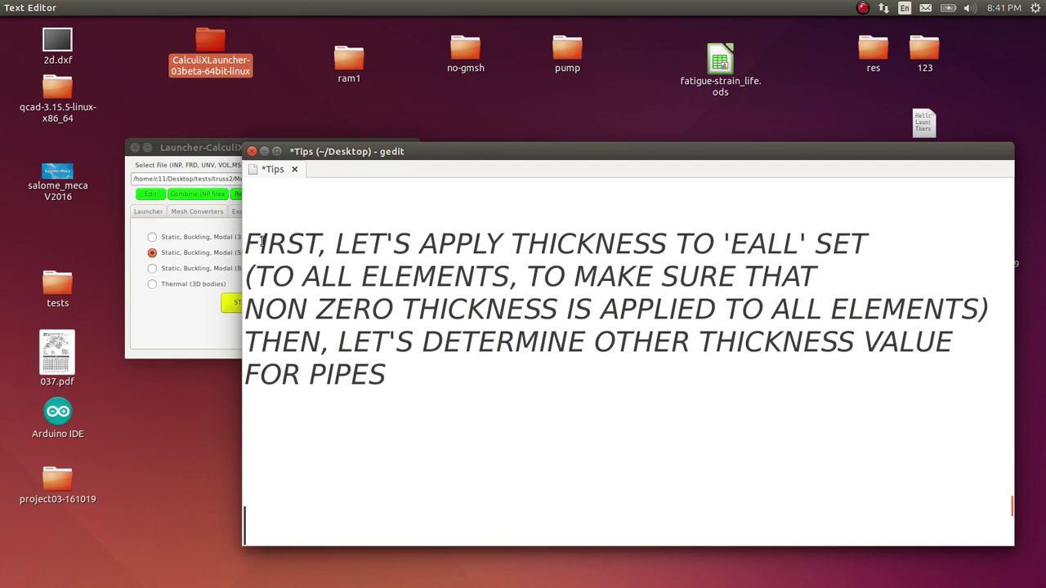
Highlight the note's lines on applying a non-zero thickness to the 'EALL' set, one after another.
{"action": "left_click_drag", "start_coordinate": [253, 239], "coordinate": [876, 245]}
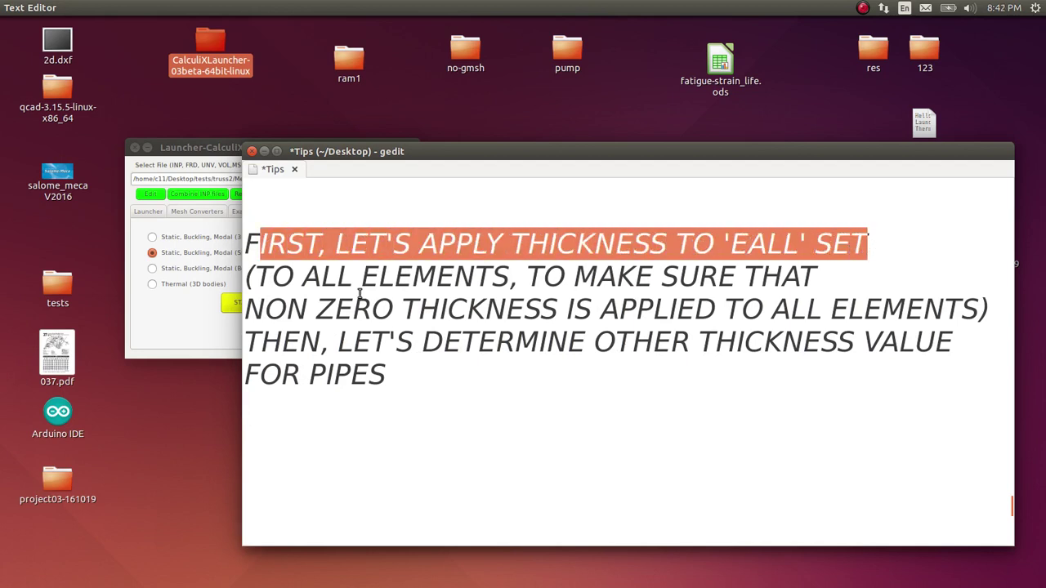
{"action": "left_click_drag", "start_coordinate": [256, 278], "coordinate": [830, 278]}
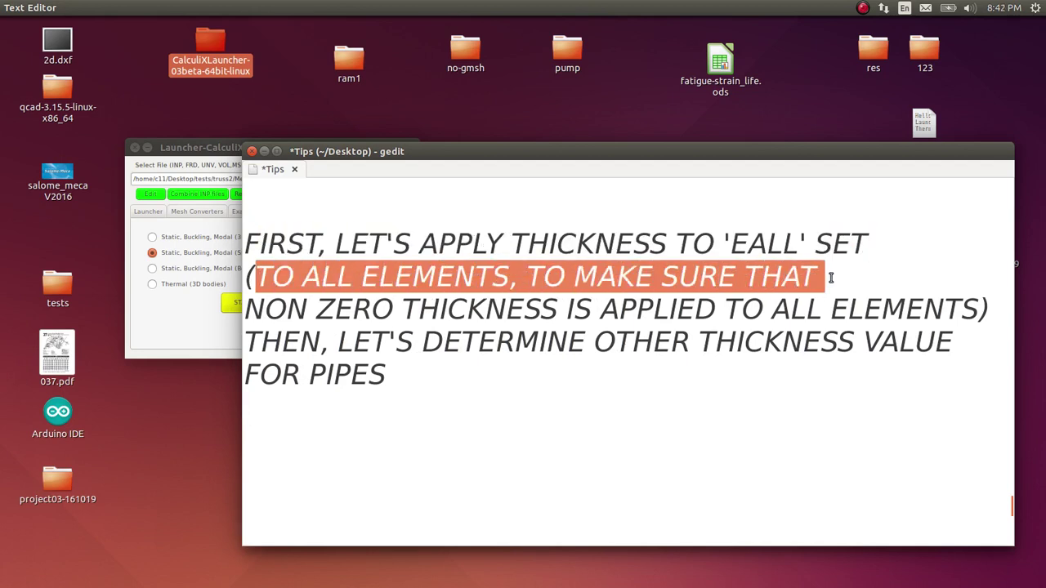
{"action": "left_click_drag", "start_coordinate": [262, 311], "coordinate": [987, 298]}
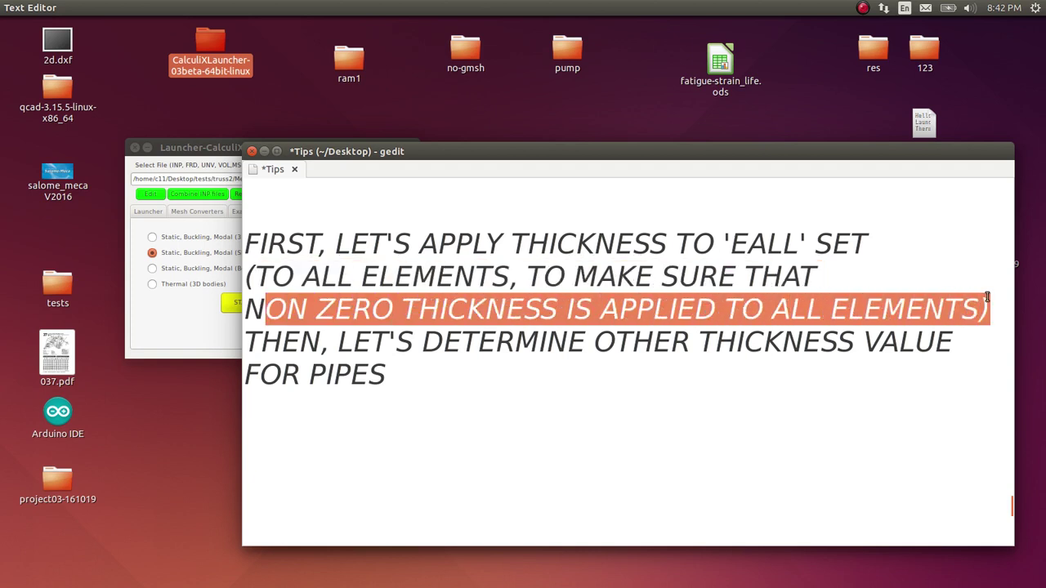
Replace PIPES with LATTICE in the thickness note, save the note and minimize the editor.
{"action": "left_click_drag", "start_coordinate": [390, 376], "coordinate": [315, 370]}
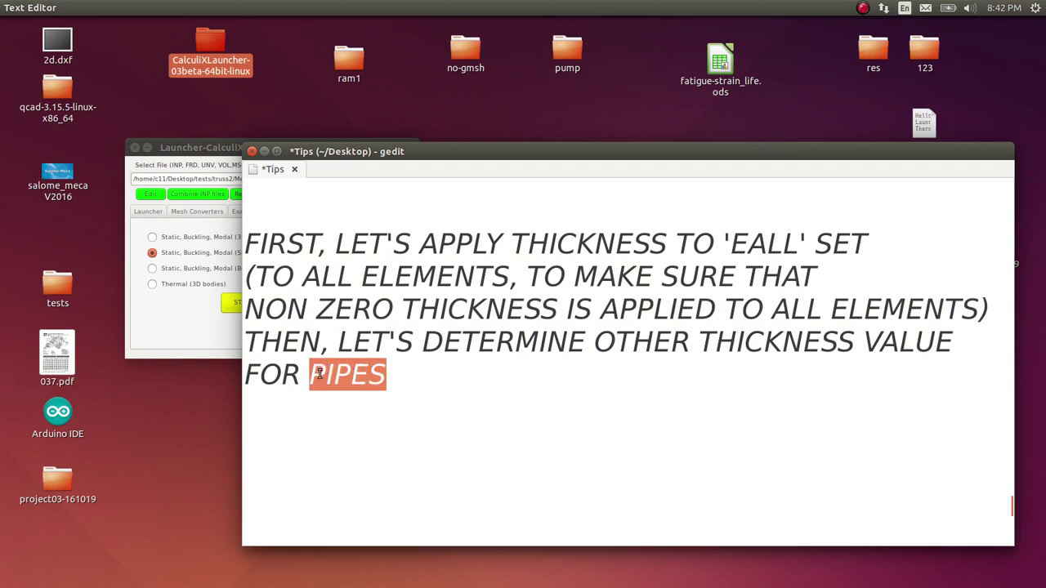
{"action": "type", "text": "LATTICE"}
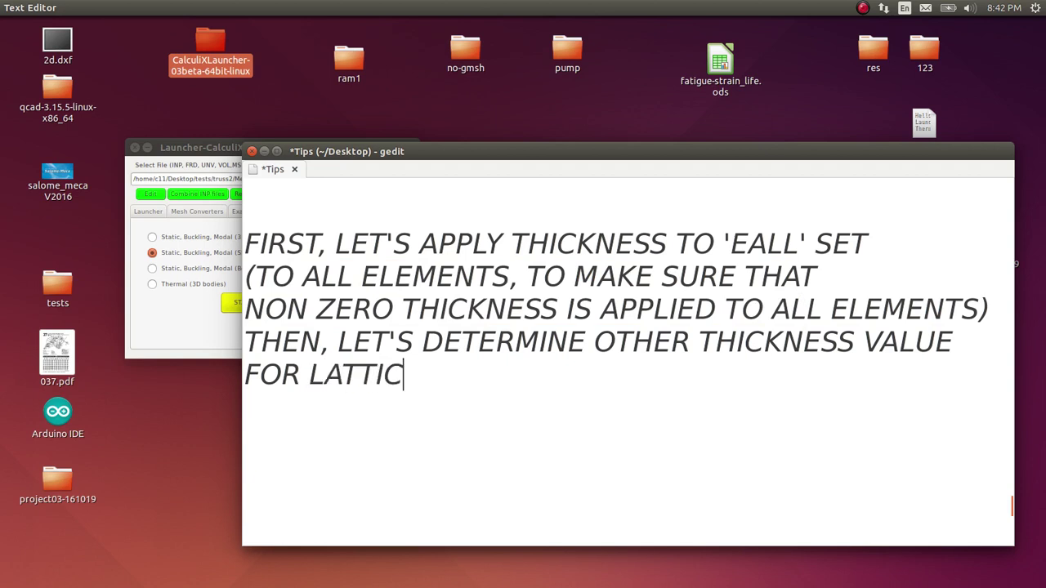
{"action": "right_click", "coordinate": [274, 170]}
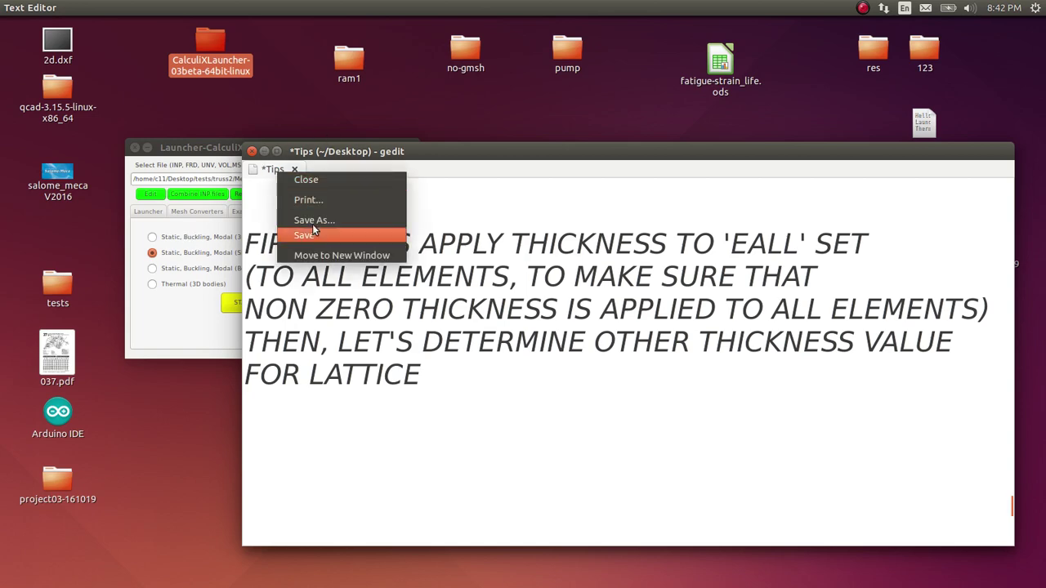
{"action": "left_click", "coordinate": [264, 155]}
{"action": "left_click", "coordinate": [263, 155]}
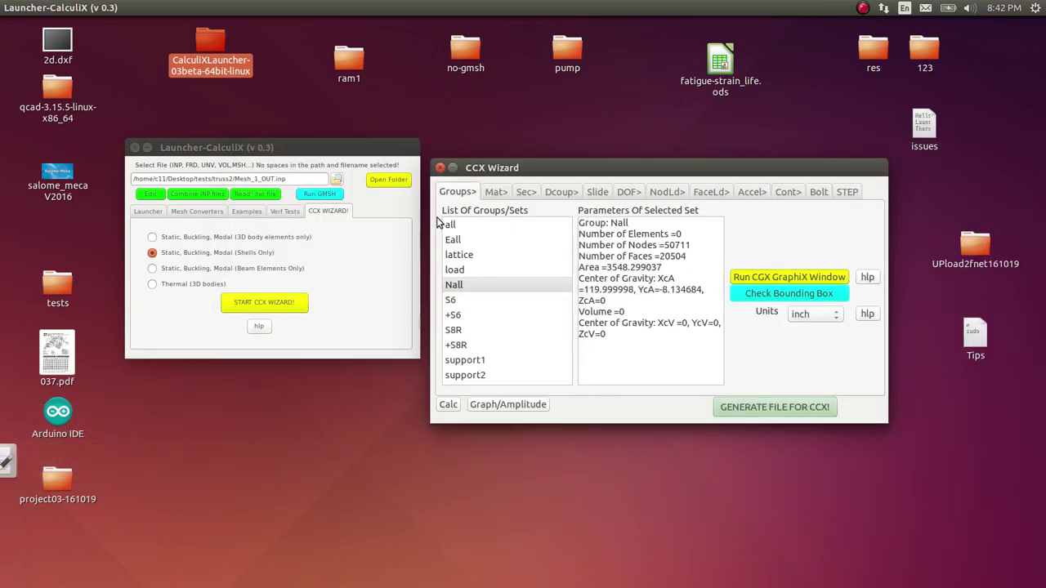
Assign Structural Steel A36 from the material library to the Eall element group.
{"action": "left_click", "coordinate": [496, 192]}
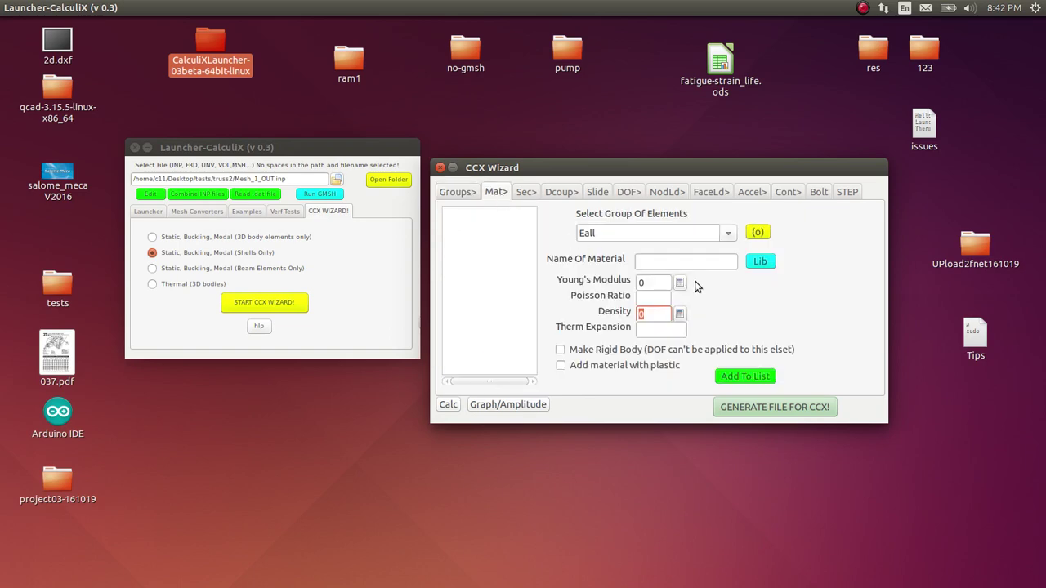
{"action": "left_click", "coordinate": [759, 261]}
{"action": "double_click", "coordinate": [462, 209]}
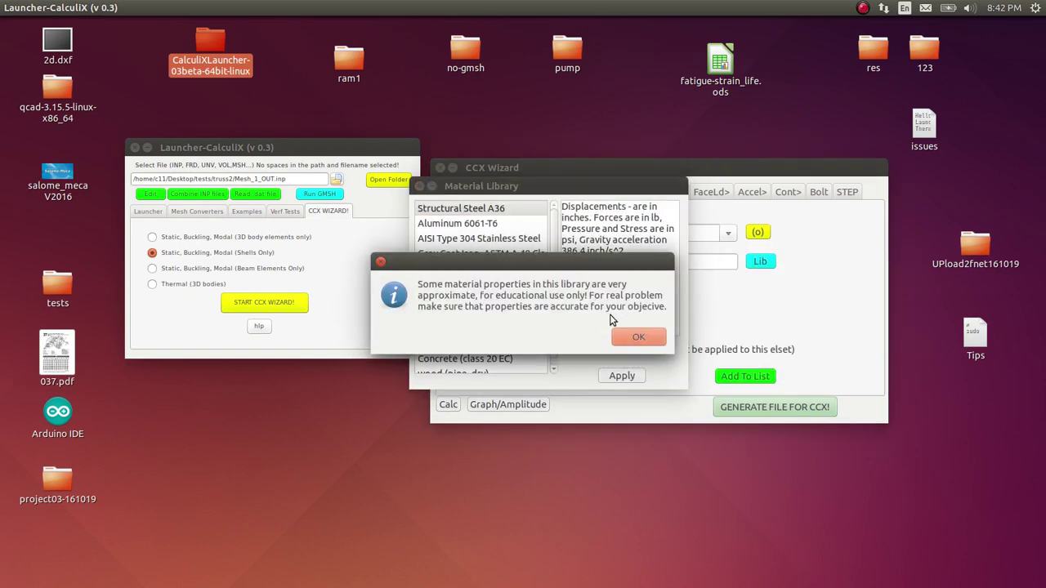
{"action": "left_click", "coordinate": [635, 335]}
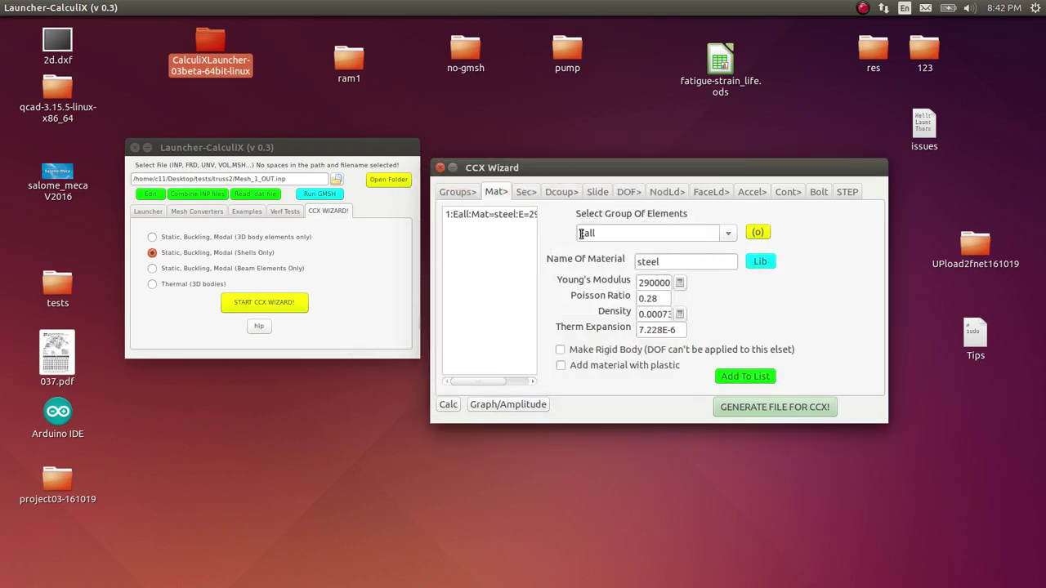
Add a shell section for the Eall element group using steel with a thickness of 0.25.
{"action": "left_click", "coordinate": [525, 192]}
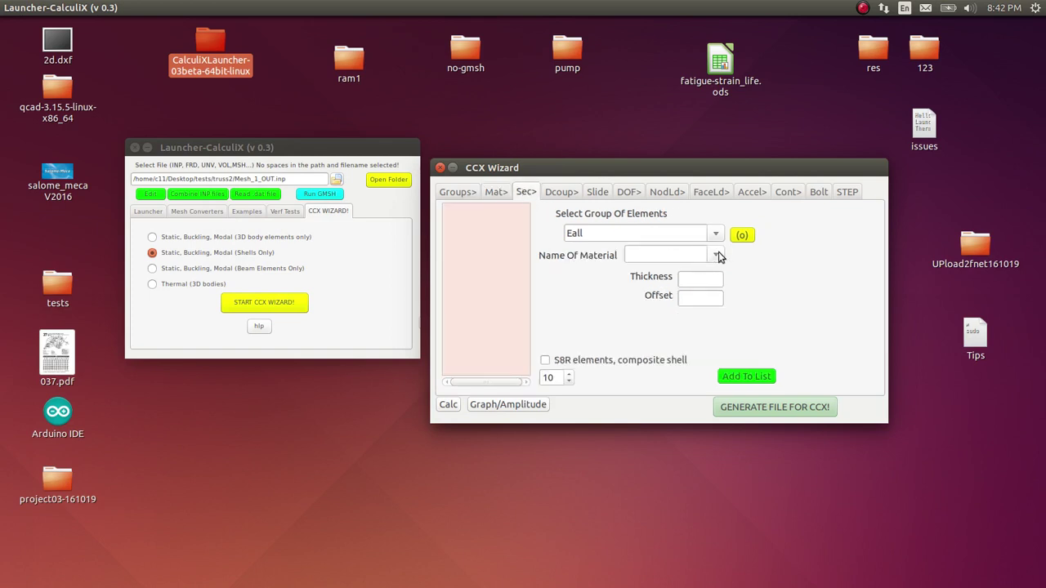
{"action": "left_click", "coordinate": [718, 255]}
{"action": "left_click", "coordinate": [686, 270]}
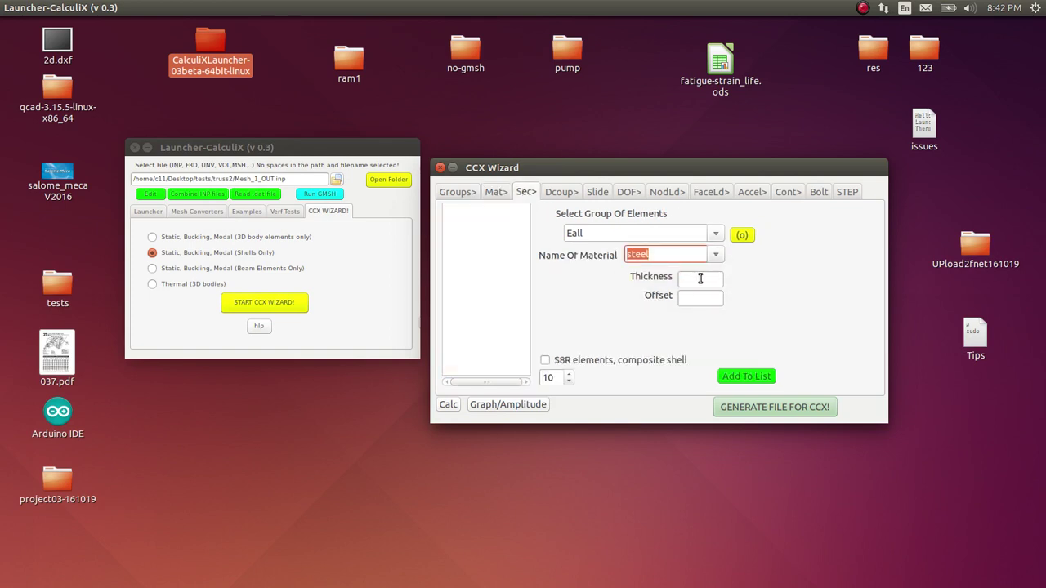
{"action": "left_click", "coordinate": [699, 278]}
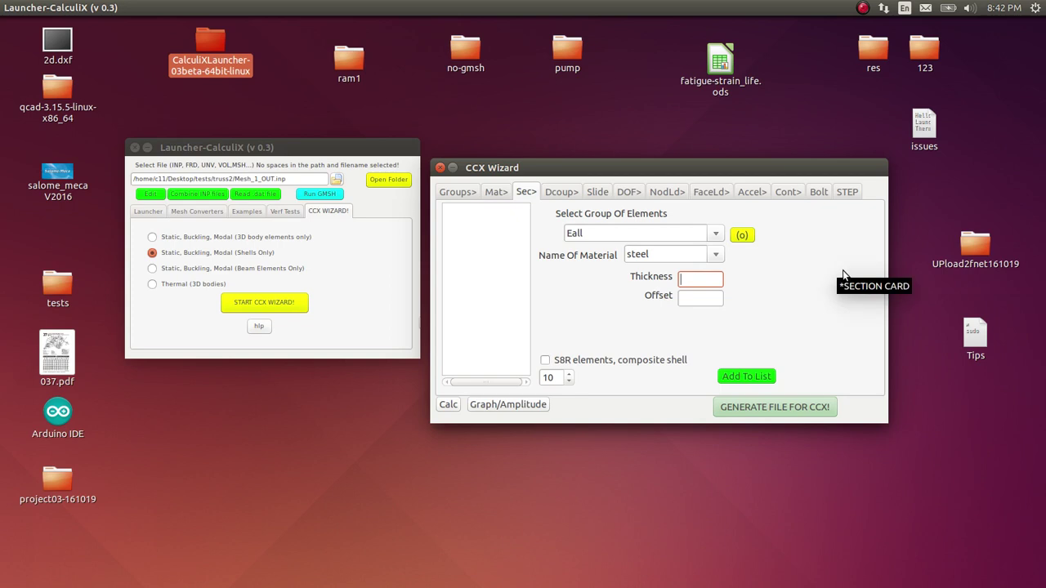
{"action": "type", "text": "05"}
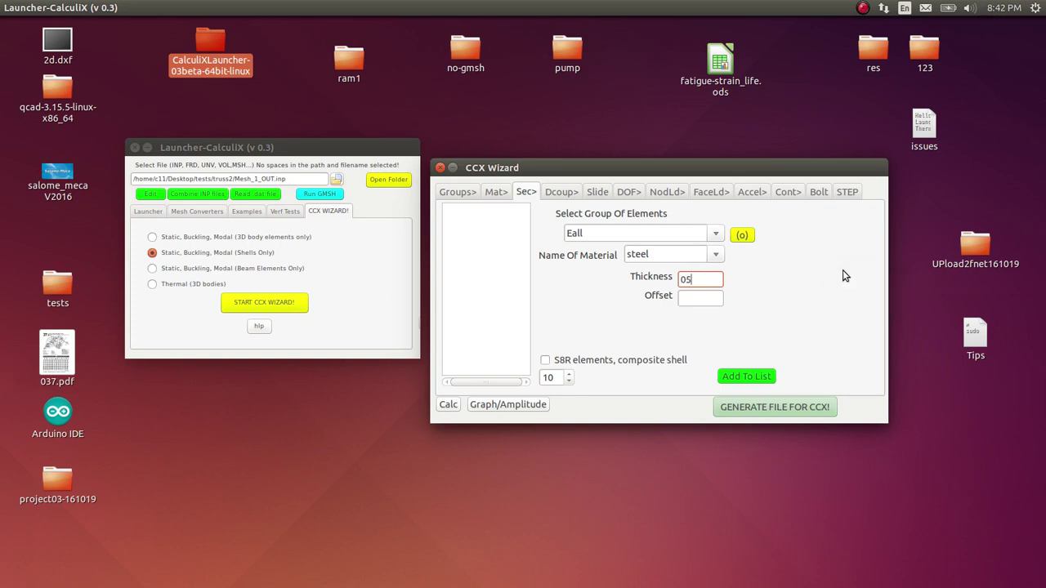
{"action": "key", "text": "BackSpace"}
{"action": "type", "text": ".25"}
{"action": "left_click", "coordinate": [746, 378]}
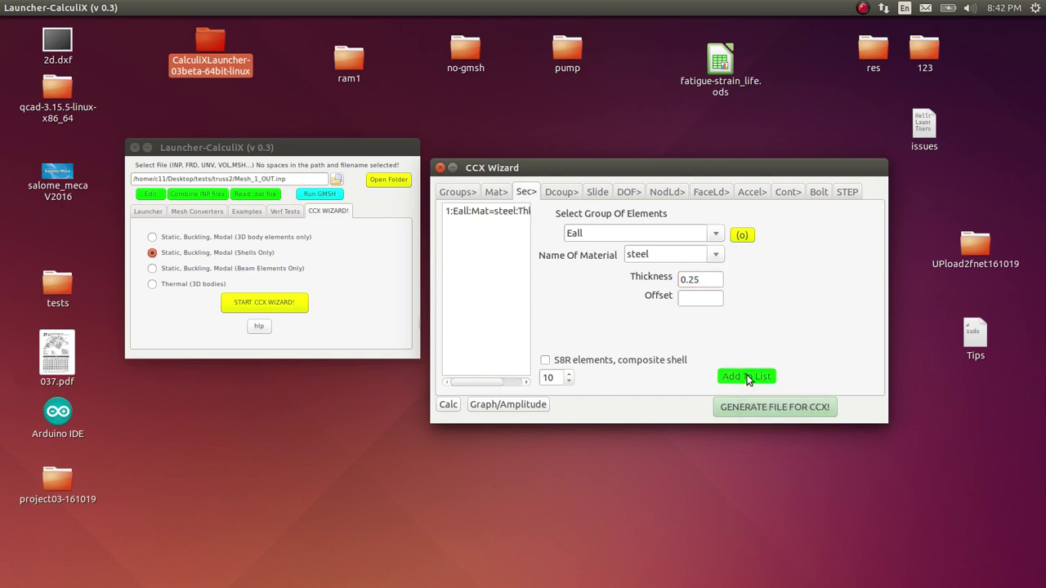
Add a second steel shell section for the lattice element group with a thickness of 1.
{"action": "left_click", "coordinate": [715, 234]}
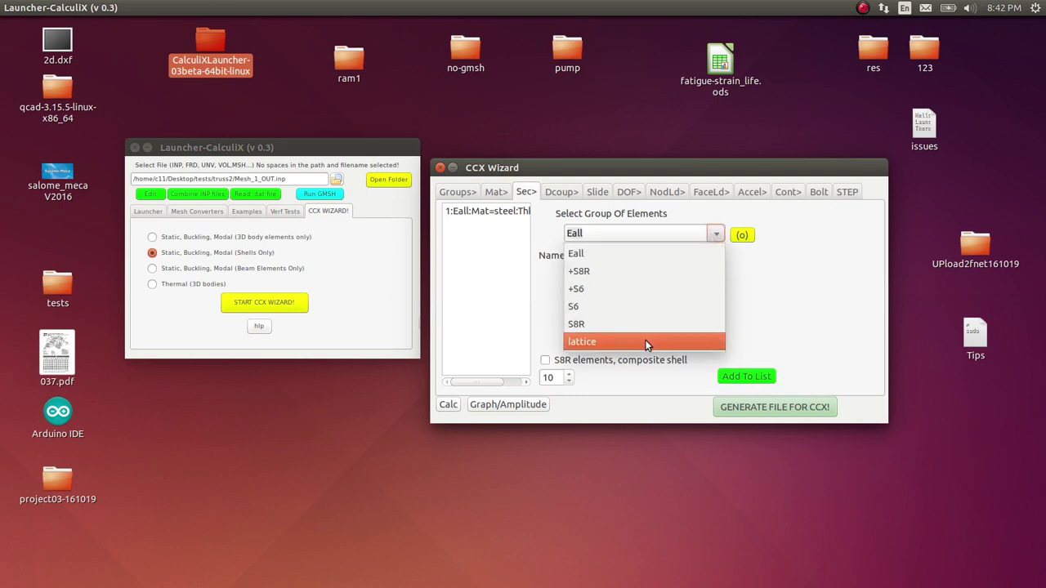
{"action": "left_click", "coordinate": [712, 341]}
{"action": "left_click", "coordinate": [700, 279]}
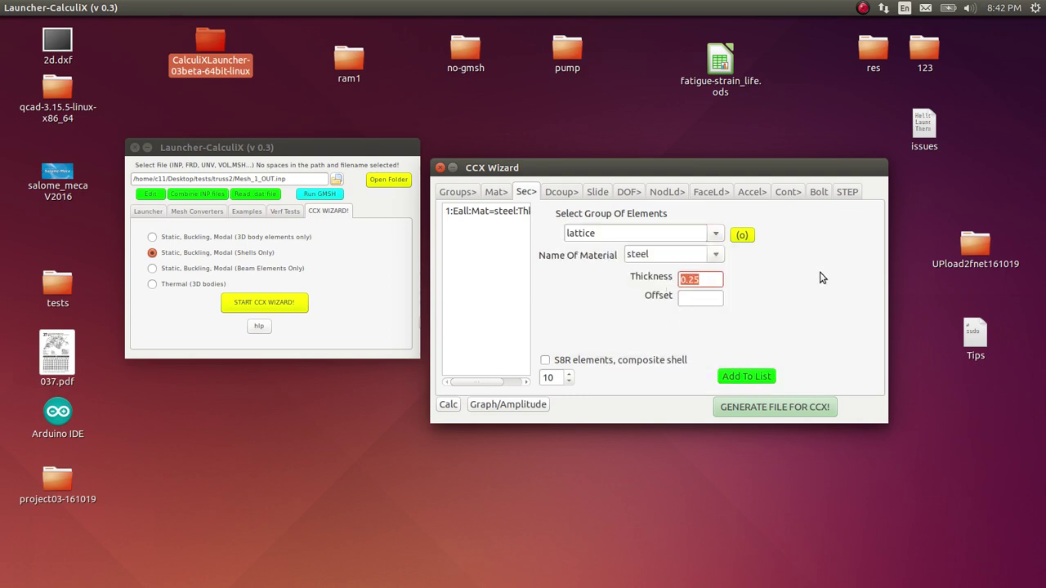
{"action": "type", "text": "1"}
{"action": "left_click", "coordinate": [751, 376]}
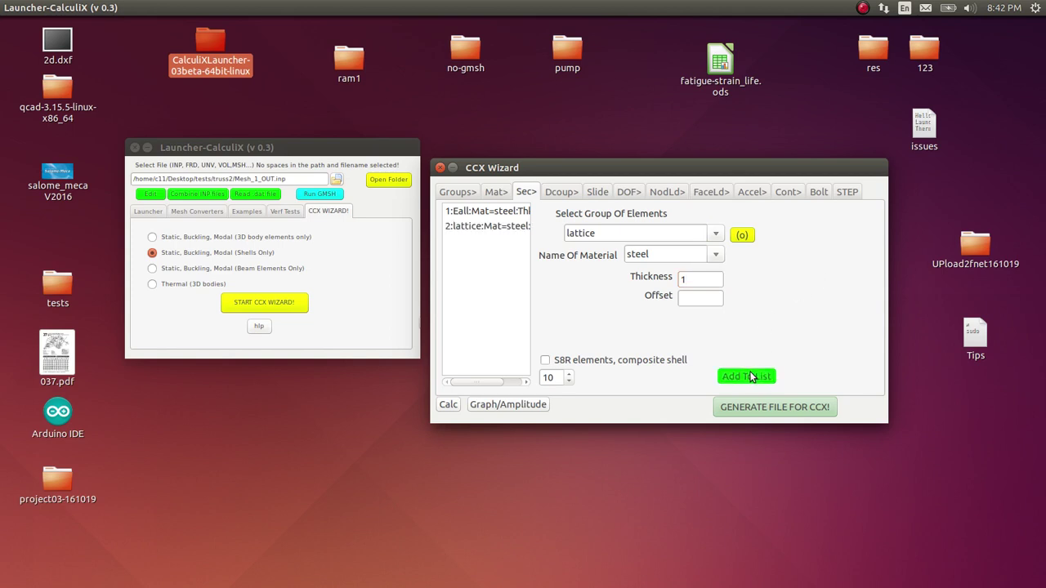
Constrain the support2 node group with zero displacement in the X, Y and Z directions.
{"action": "left_click", "coordinate": [622, 196]}
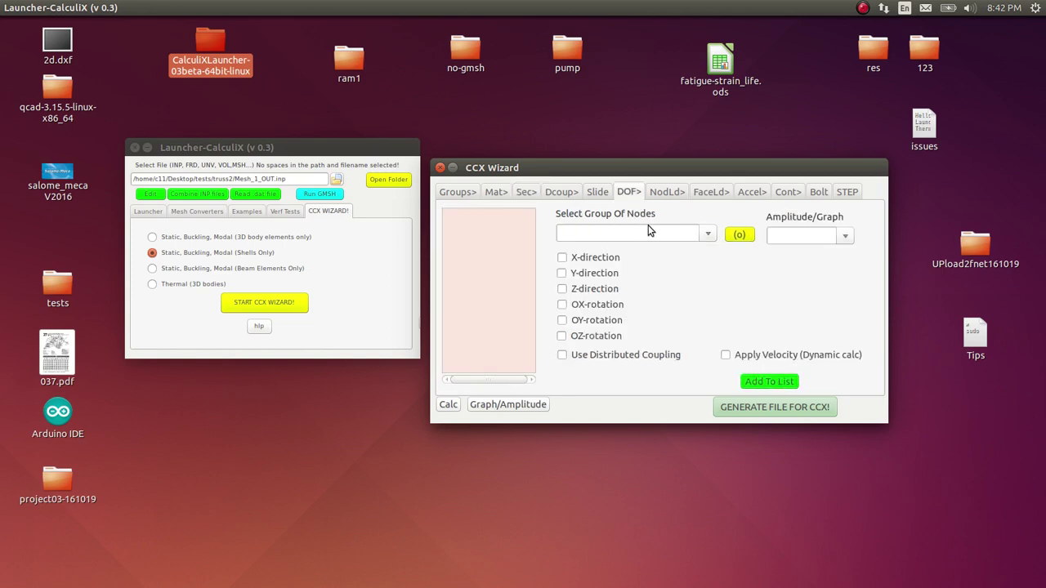
{"action": "left_click", "coordinate": [697, 236]}
{"action": "left_click", "coordinate": [630, 292]}
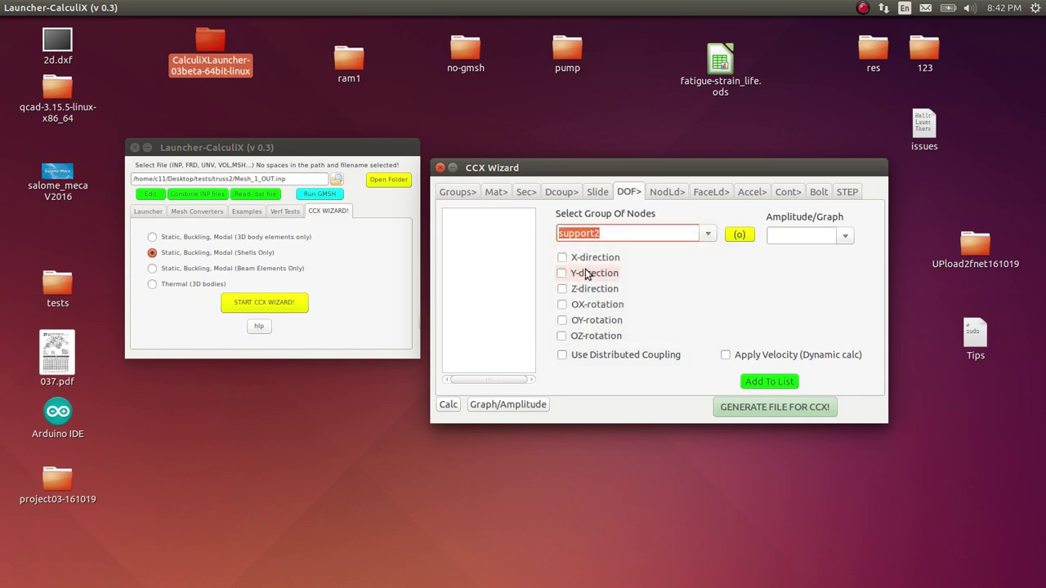
{"action": "left_click", "coordinate": [562, 258]}
{"action": "left_click", "coordinate": [562, 273]}
{"action": "left_click", "coordinate": [562, 289]}
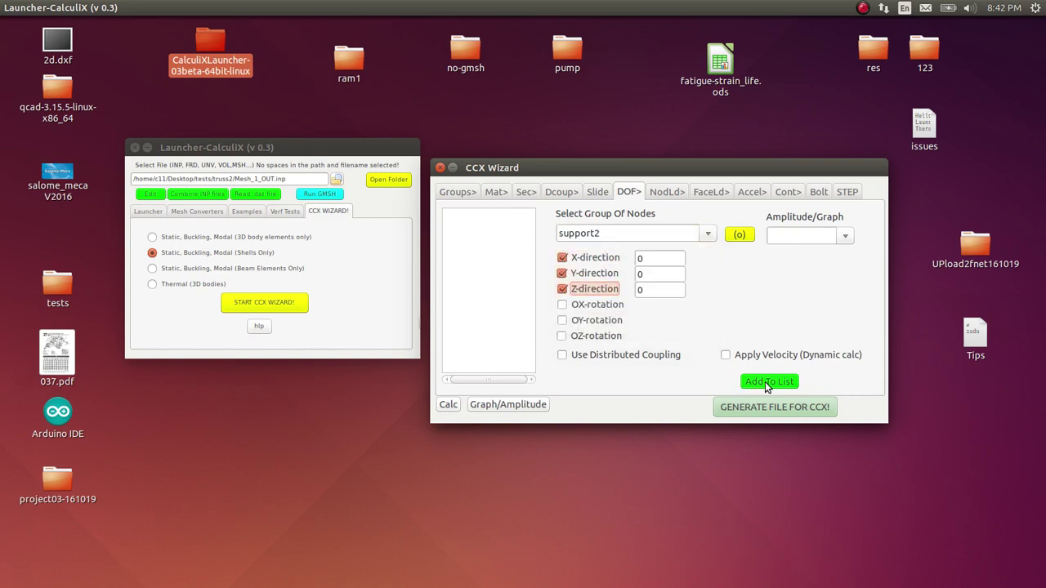
{"action": "left_click", "coordinate": [766, 383]}
Preview the support1 node group and constrain it to zero displacement in Y and Z only, leaving X free.
{"action": "left_click", "coordinate": [707, 235]}
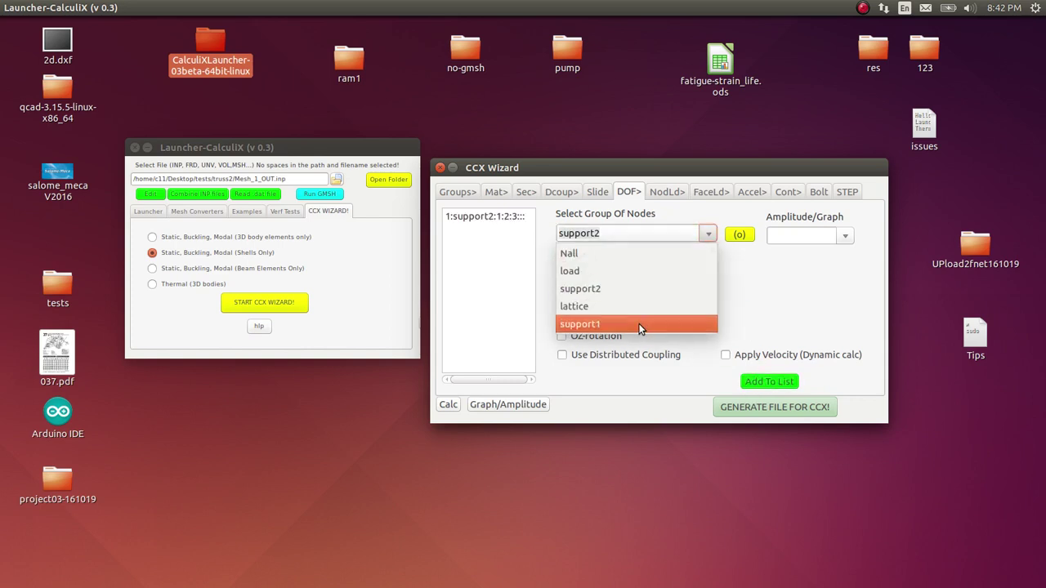
{"action": "left_click", "coordinate": [639, 323]}
{"action": "left_click", "coordinate": [745, 236]}
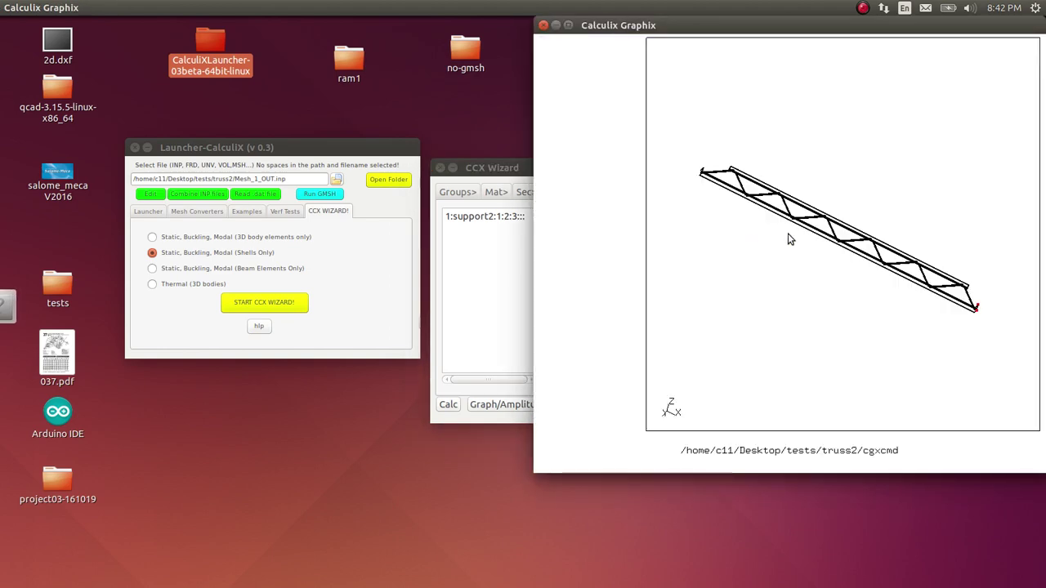
{"action": "left_click_drag", "start_coordinate": [788, 239], "coordinate": [787, 299]}
{"action": "left_click_drag", "start_coordinate": [582, 244], "coordinate": [597, 338]}
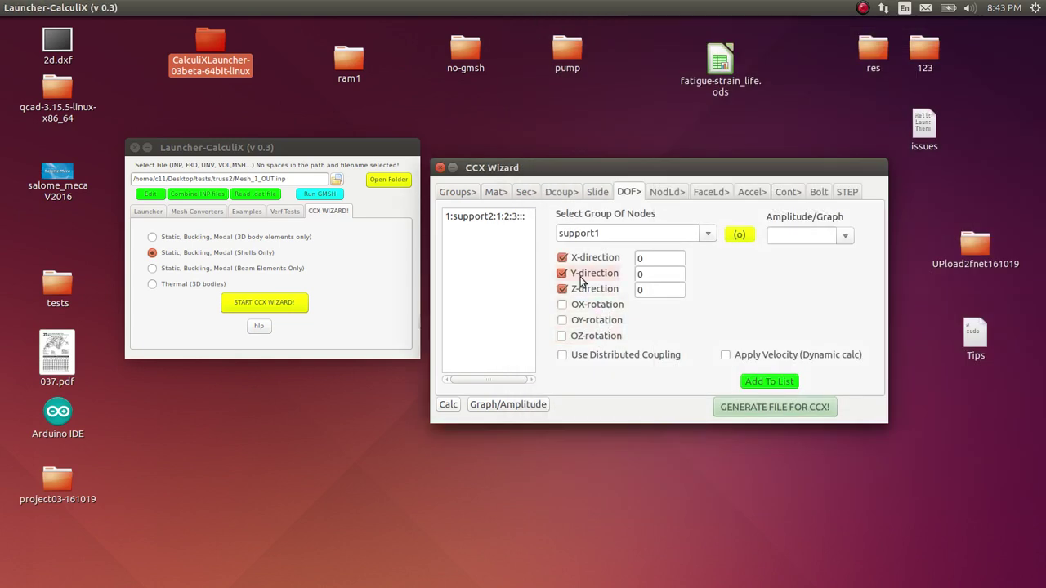
{"action": "left_click", "coordinate": [562, 258]}
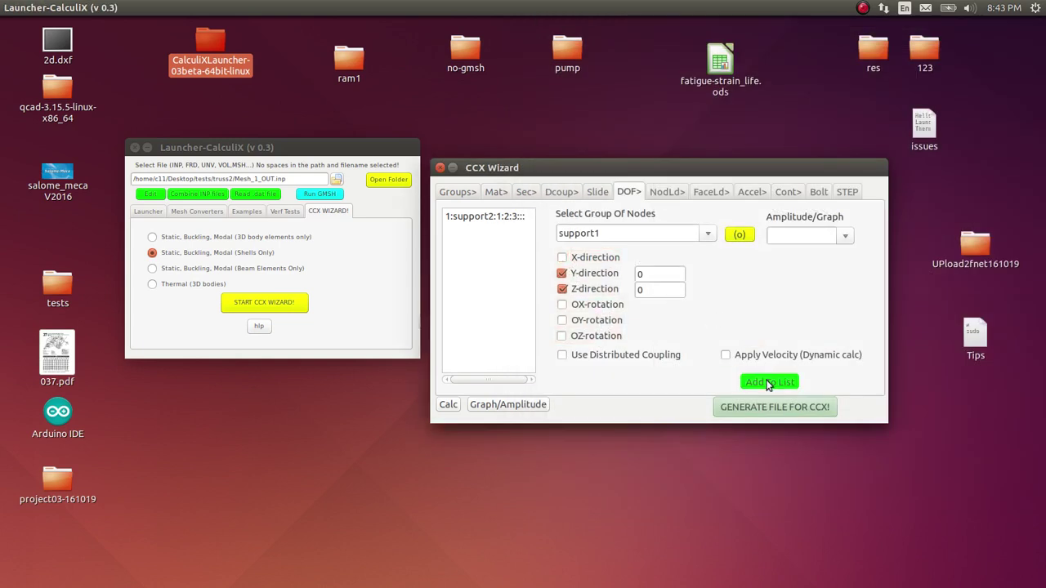
{"action": "left_click", "coordinate": [768, 383]}
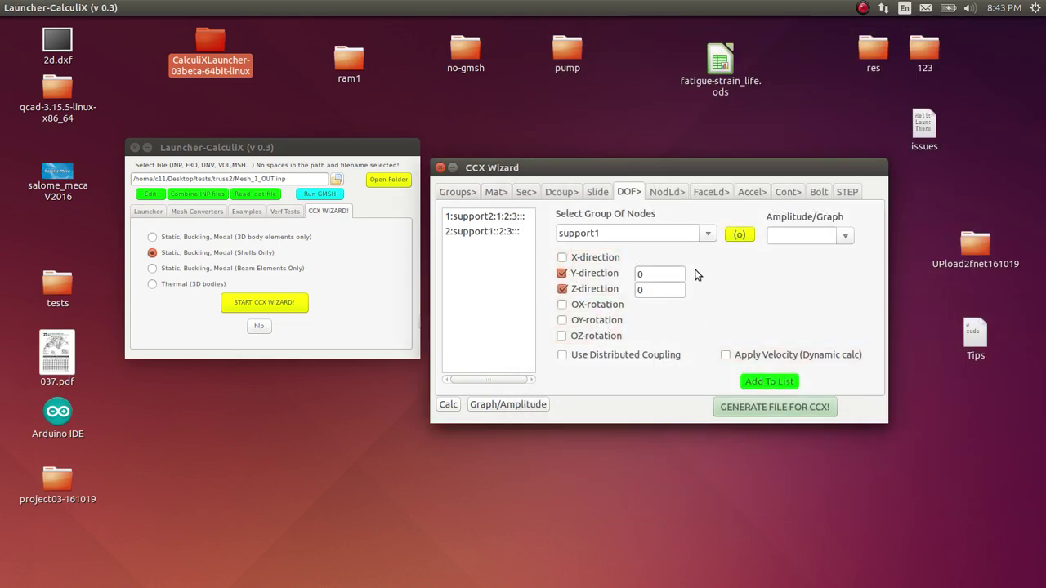
Choose the load group for face loading and examine its location and surface orientation in the model preview.
{"action": "left_click", "coordinate": [668, 193]}
{"action": "left_click", "coordinate": [709, 193]}
{"action": "left_click", "coordinate": [709, 233]}
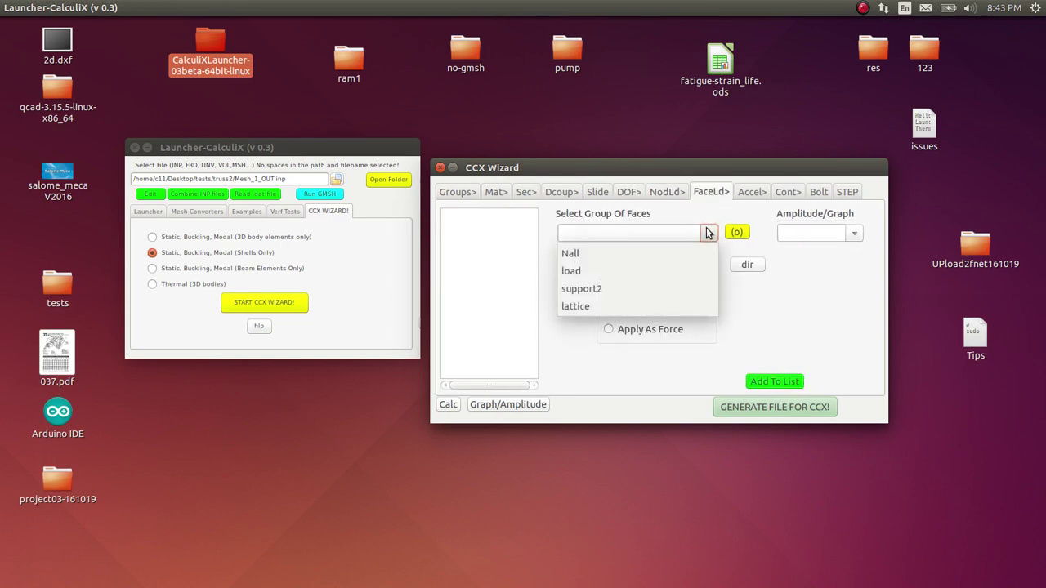
{"action": "left_click", "coordinate": [659, 278]}
{"action": "left_click", "coordinate": [736, 232]}
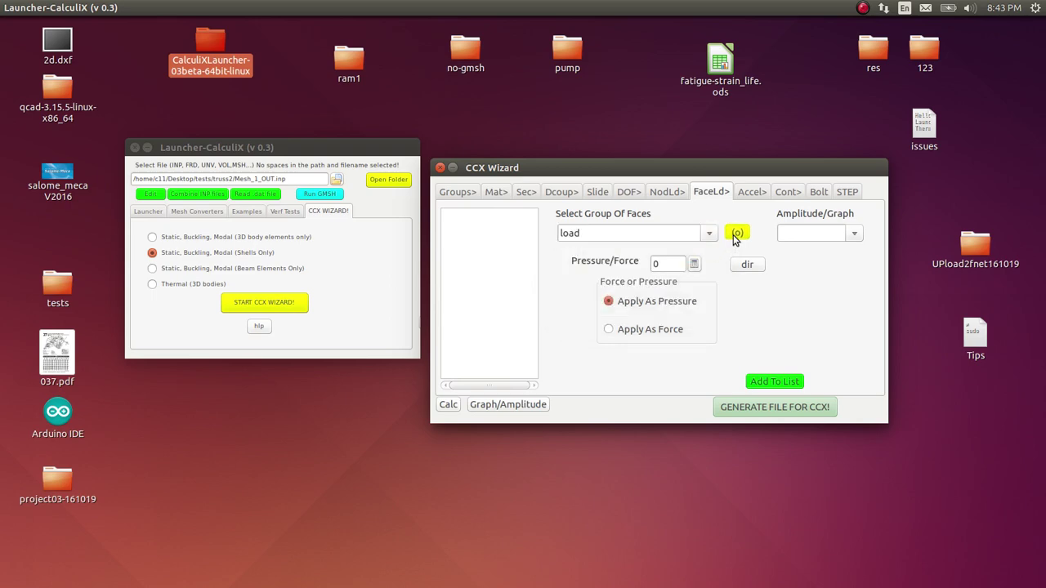
{"action": "middle_click_drag", "start_coordinate": [822, 219], "coordinate": [841, 273]}
{"action": "left_click_drag", "start_coordinate": [841, 273], "coordinate": [831, 231]}
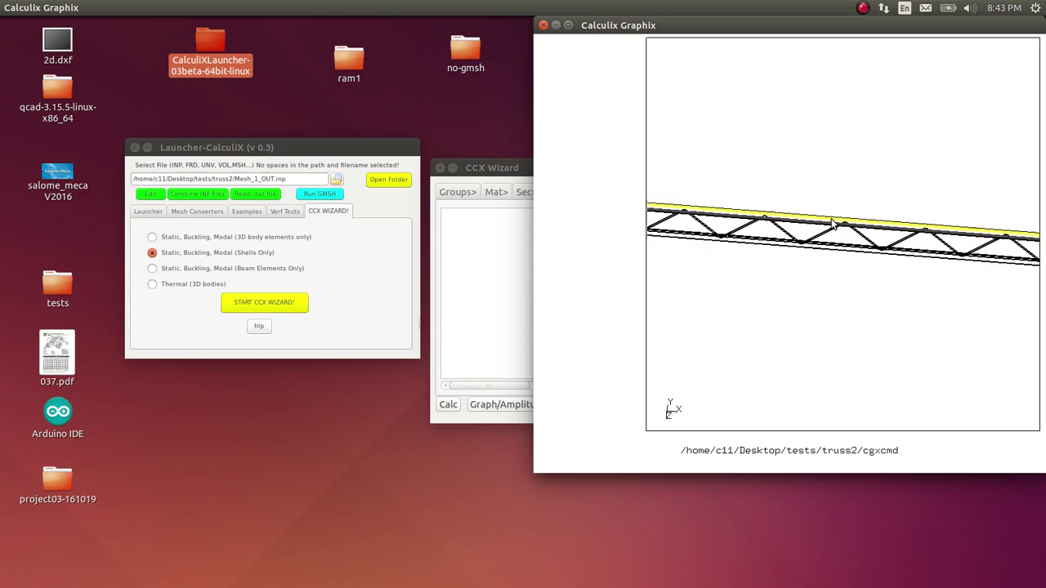
{"action": "scroll", "coordinate": [834, 226], "scroll_direction": "up", "scroll_amount": 5}
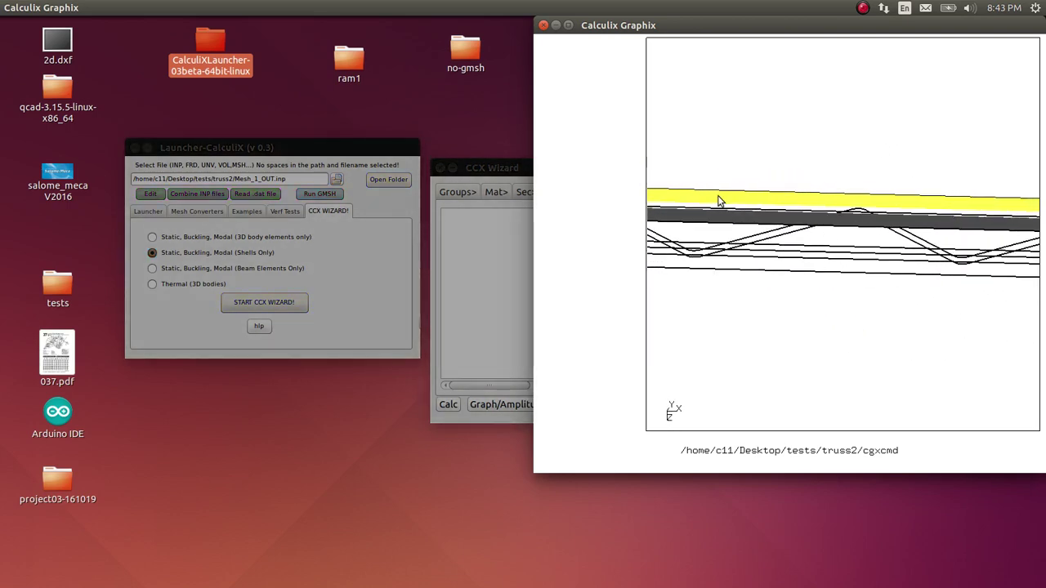
{"action": "left_click", "coordinate": [584, 180]}
{"action": "left_click", "coordinate": [597, 274]}
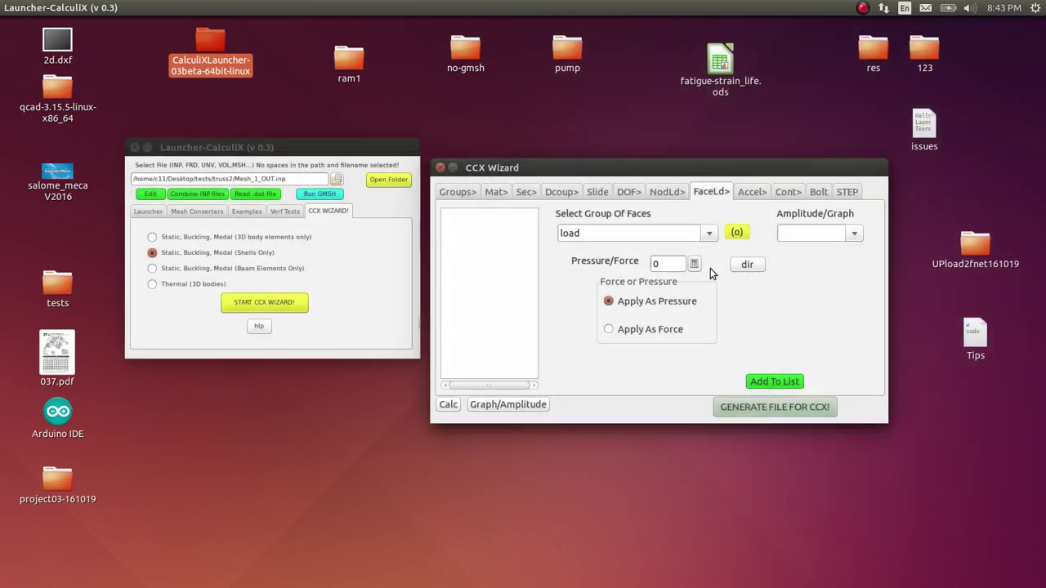
Read the face-load direction note on positive surface orientation and close it.
{"action": "left_click", "coordinate": [747, 265]}
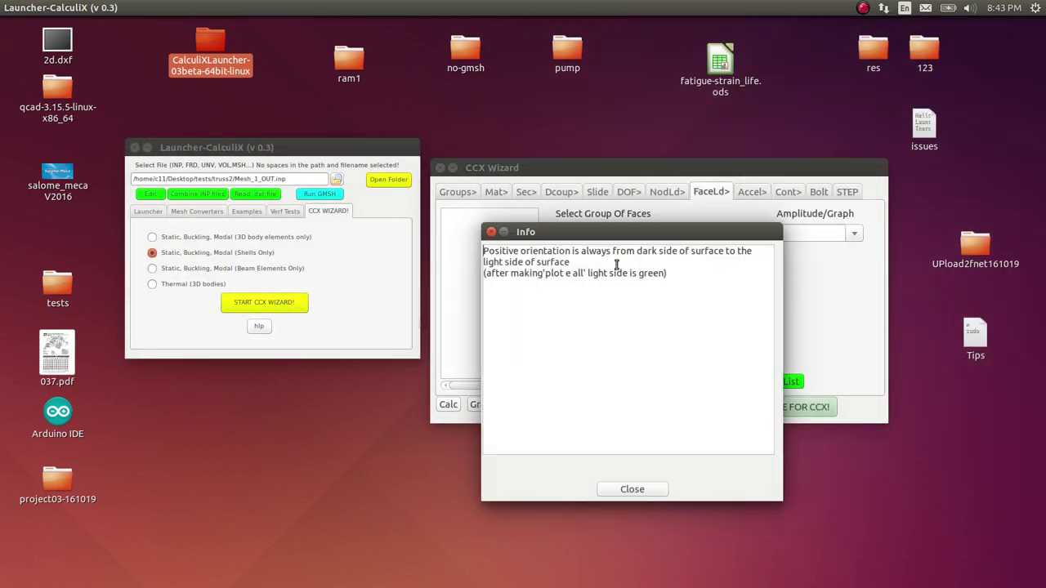
{"action": "left_click_drag", "start_coordinate": [567, 261], "coordinate": [493, 246]}
{"action": "left_click", "coordinate": [637, 381]}
{"action": "left_click", "coordinate": [632, 489]}
Preview the load node group and add a nodal force of -3500 in the Y direction to it.
{"action": "left_click", "coordinate": [664, 192]}
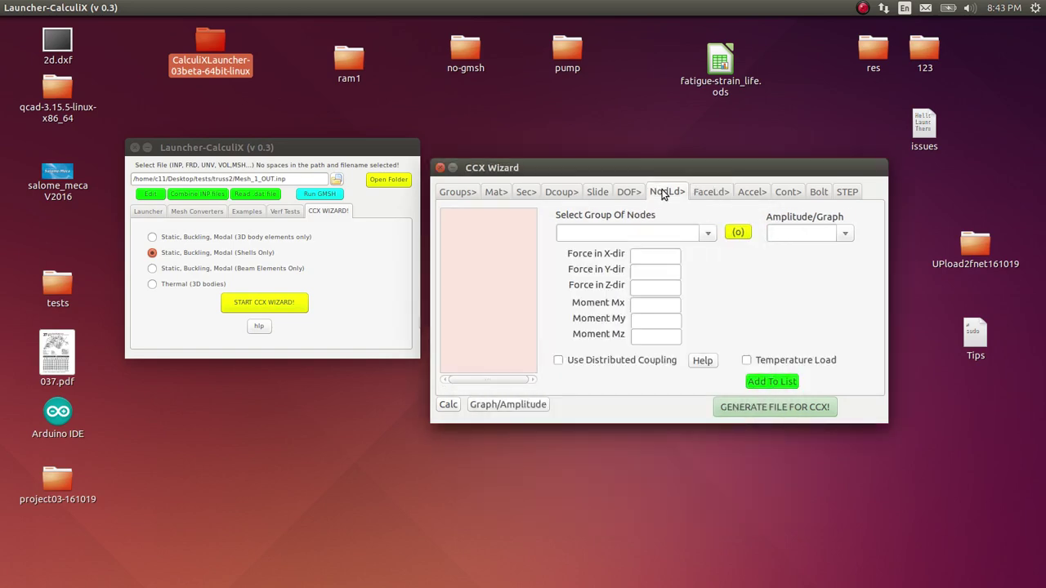
{"action": "left_click", "coordinate": [709, 233]}
{"action": "left_click", "coordinate": [674, 270]}
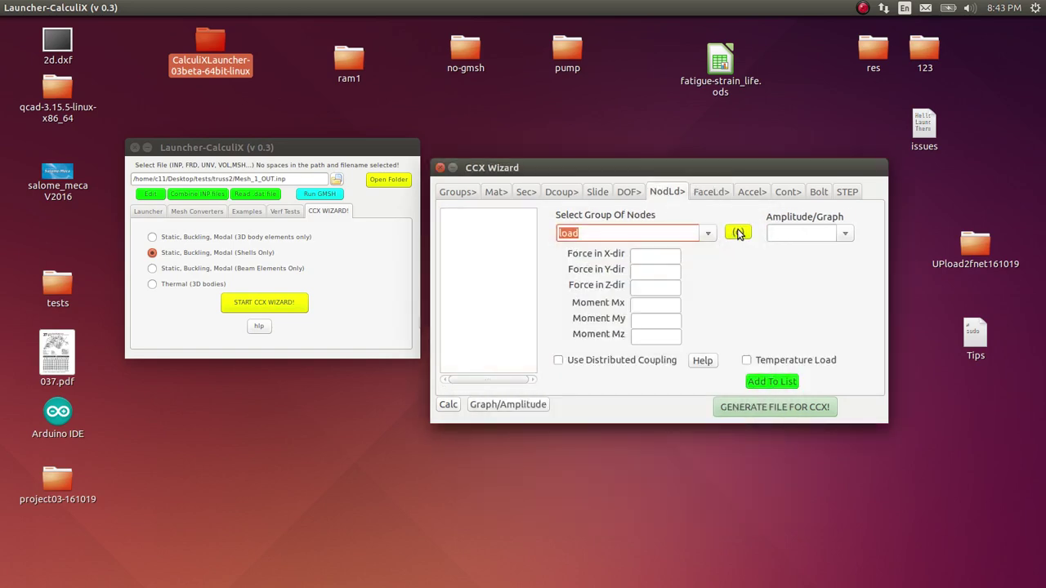
{"action": "left_click", "coordinate": [738, 233]}
{"action": "left_click_drag", "start_coordinate": [813, 228], "coordinate": [838, 245]}
{"action": "middle_click_drag", "start_coordinate": [837, 245], "coordinate": [823, 190]}
{"action": "left_click_drag", "start_coordinate": [823, 189], "coordinate": [866, 226]}
{"action": "left_click", "coordinate": [590, 205]}
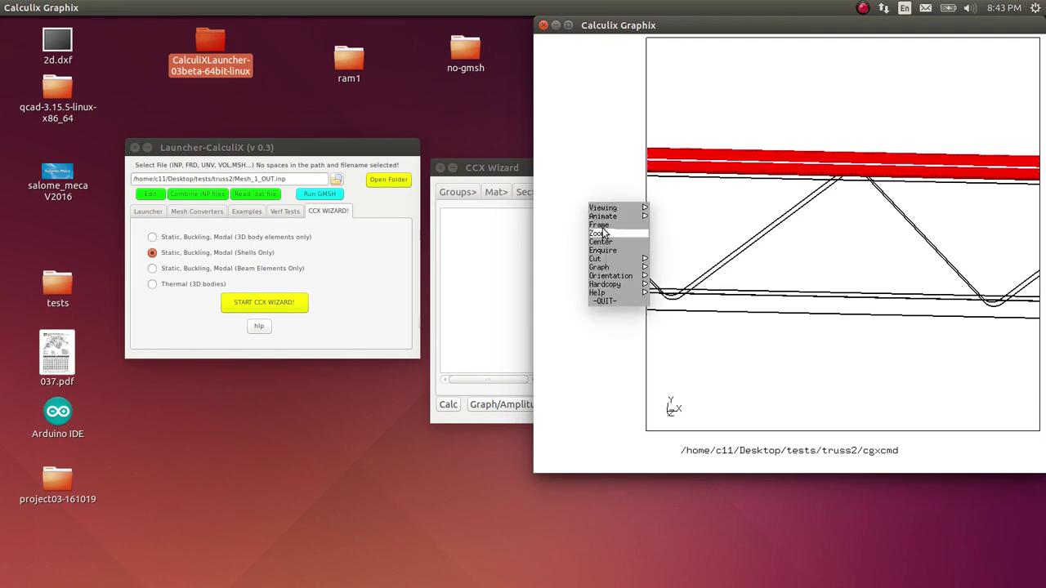
{"action": "left_click", "coordinate": [598, 233]}
{"action": "left_click", "coordinate": [582, 258]}
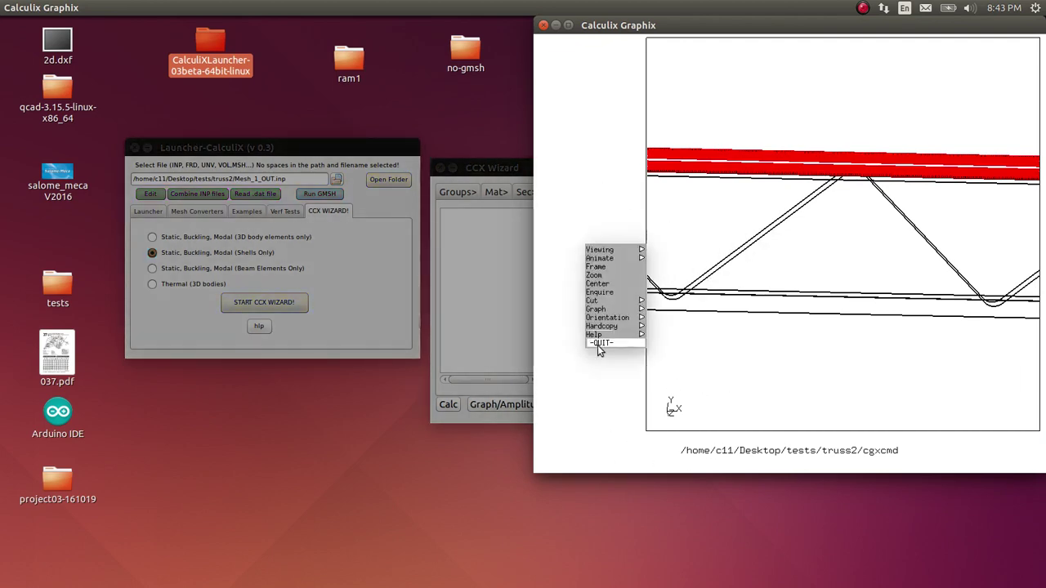
{"action": "left_click", "coordinate": [605, 337]}
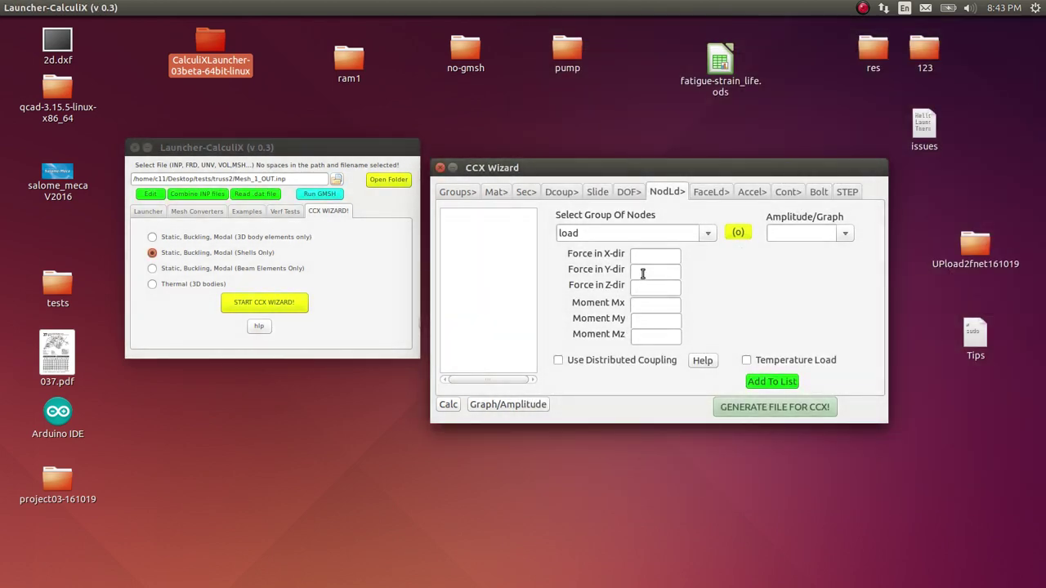
{"action": "left_click", "coordinate": [643, 274]}
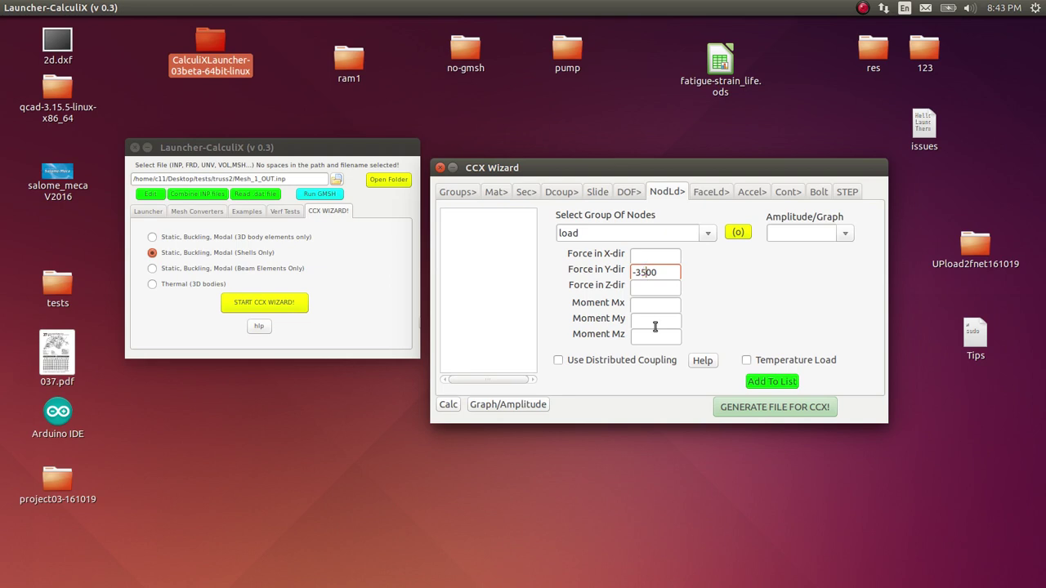
{"action": "left_click", "coordinate": [769, 382]}
Check the model's axes in the preview and add gravity of magnitude 386.4 to Eall with a Y vector of -1.
{"action": "left_click", "coordinate": [747, 193]}
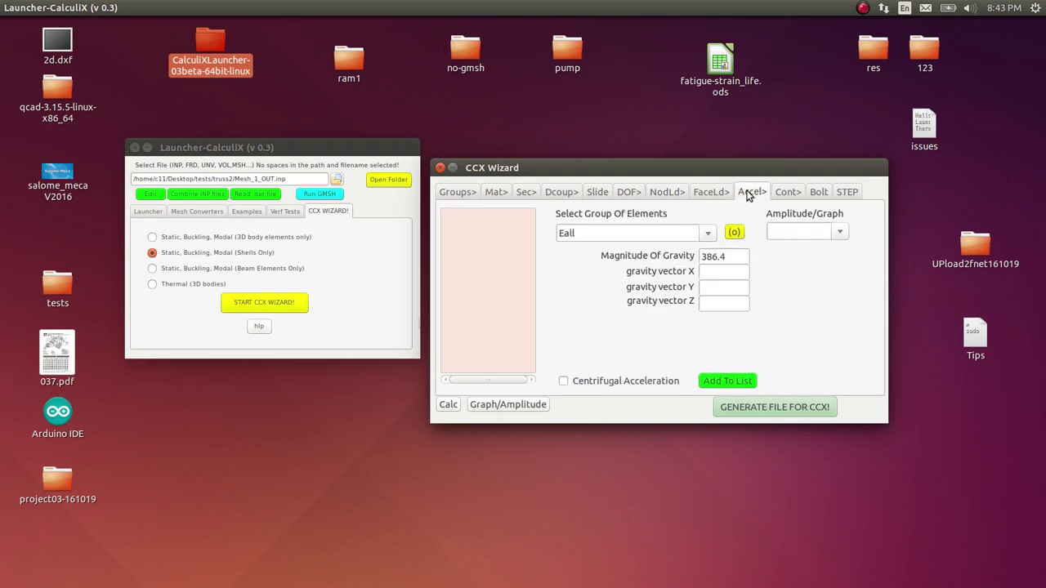
{"action": "left_click", "coordinate": [734, 232]}
{"action": "left_click_drag", "start_coordinate": [745, 236], "coordinate": [882, 78]}
{"action": "left_click_drag", "start_coordinate": [781, 200], "coordinate": [695, 253]}
{"action": "left_click", "coordinate": [624, 248]}
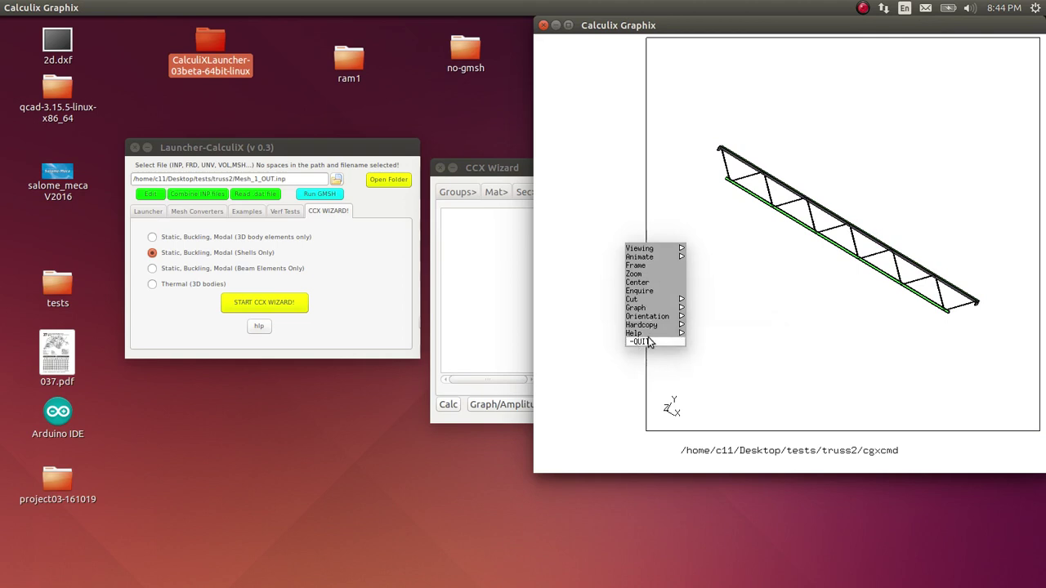
{"action": "left_click", "coordinate": [635, 340]}
{"action": "left_click", "coordinate": [715, 286]}
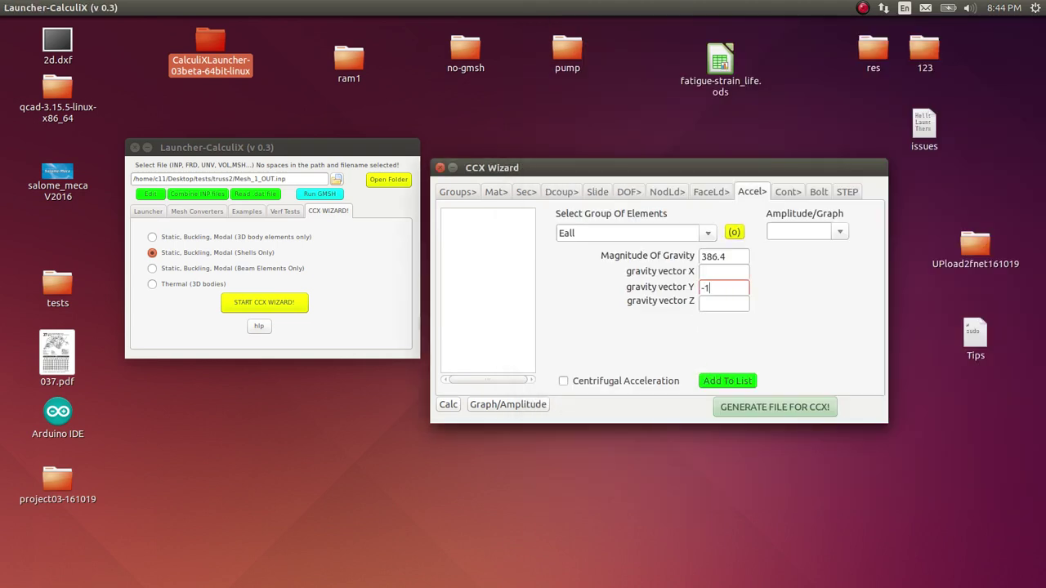
{"action": "left_click", "coordinate": [701, 383]}
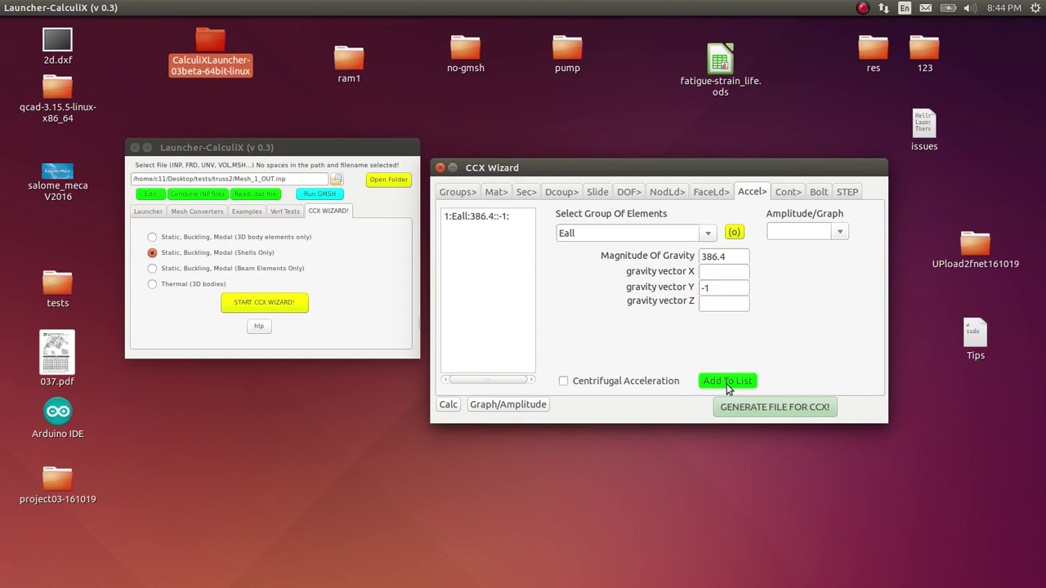
Generate the CCX input file for a static analysis and run it with the ccx2.11 solver.
{"action": "left_click", "coordinate": [848, 196]}
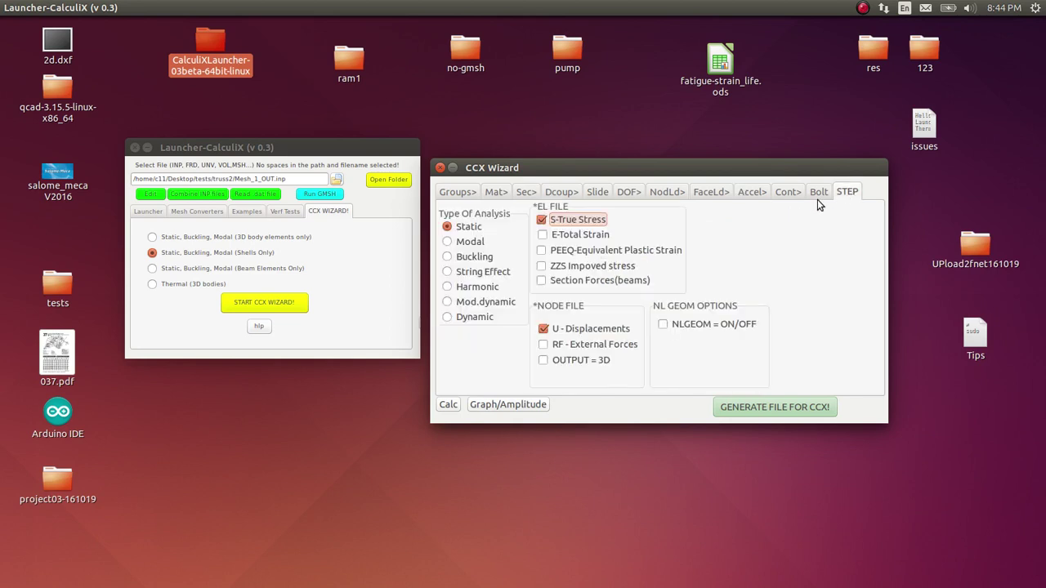
{"action": "left_click", "coordinate": [764, 406]}
{"action": "left_click", "coordinate": [621, 344]}
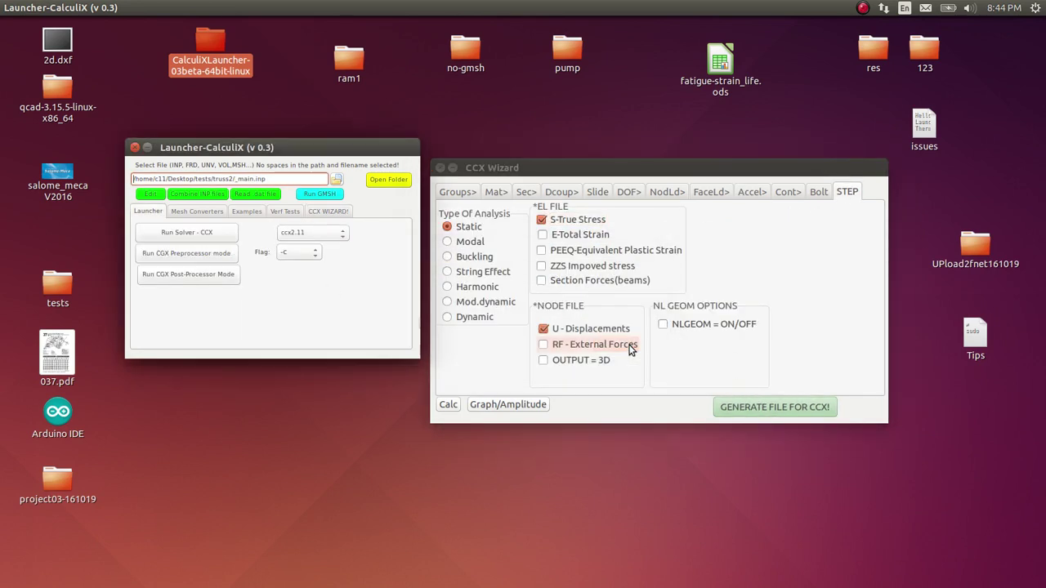
{"action": "left_click", "coordinate": [186, 234]}
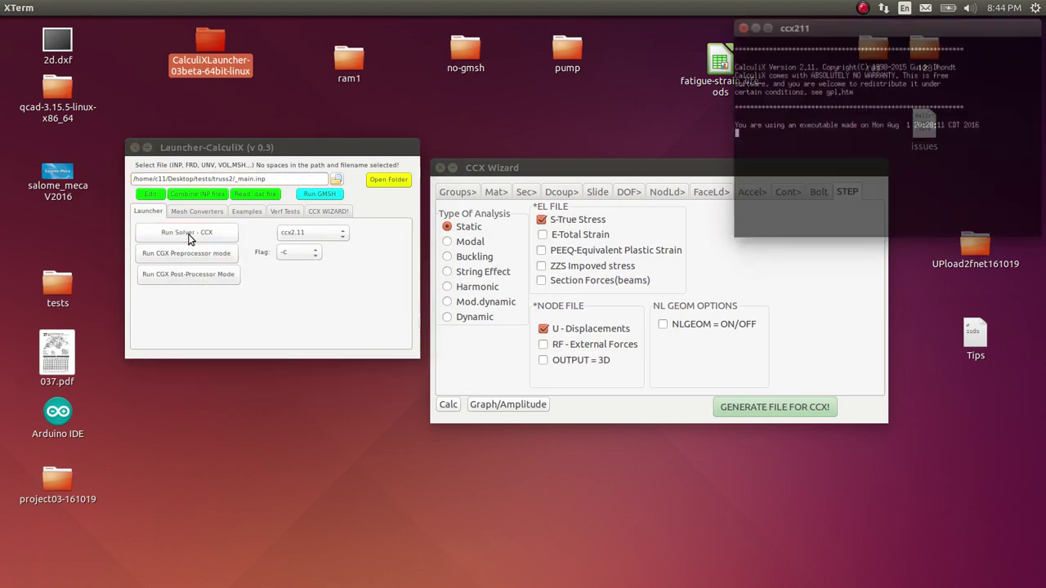
Follow the solver's output until the job ends and move its terminal window clear of the launcher.
{"action": "left_click_drag", "start_coordinate": [927, 31], "coordinate": [584, 158]}
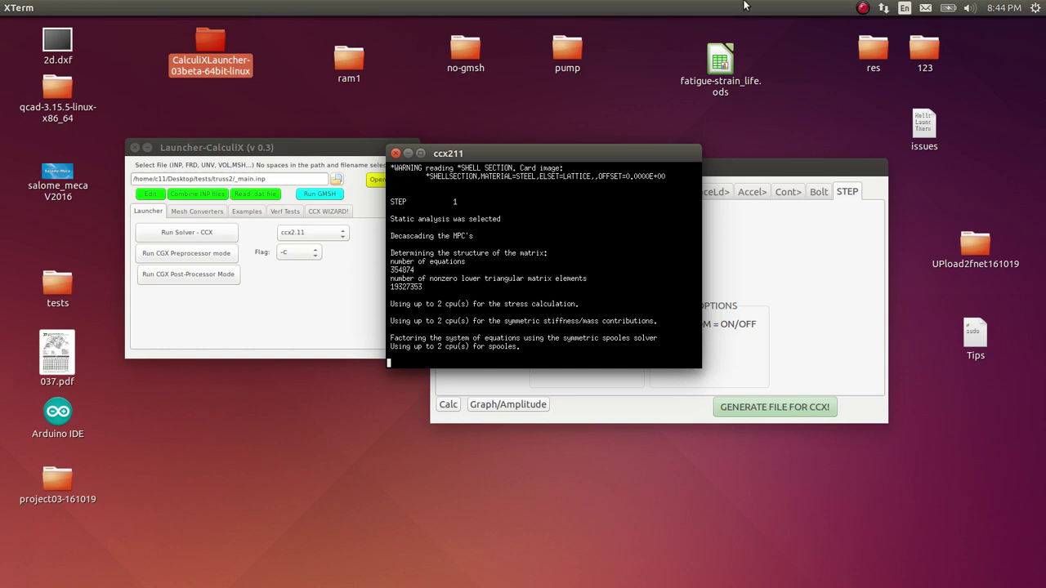
{"action": "left_click", "coordinate": [871, 11]}
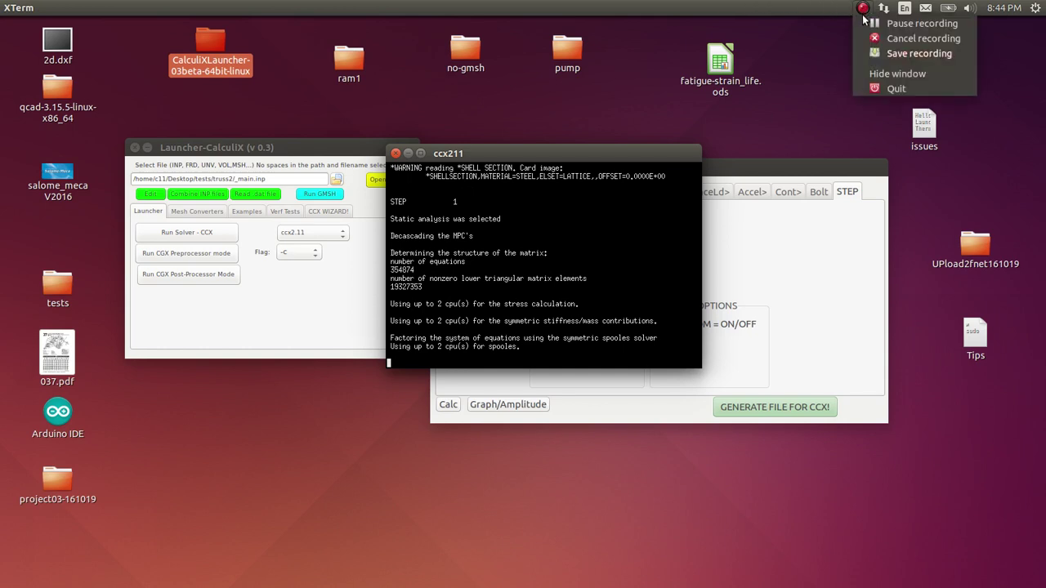
{"action": "left_click", "coordinate": [895, 19]}
{"action": "left_click_drag", "start_coordinate": [467, 335], "coordinate": [366, 325]}
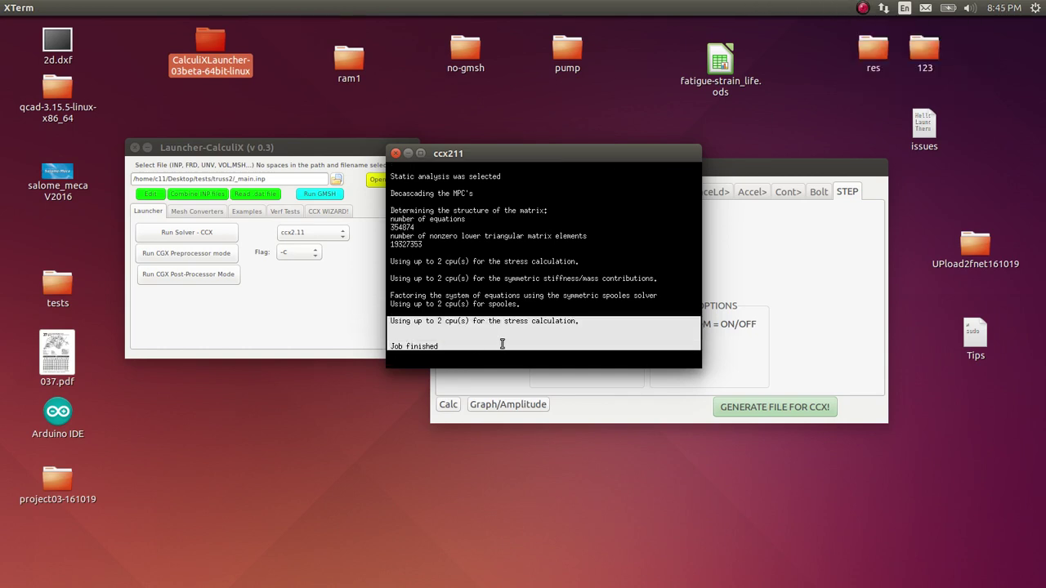
{"action": "left_click", "coordinate": [527, 211]}
{"action": "left_click_drag", "start_coordinate": [568, 155], "coordinate": [334, 357]}
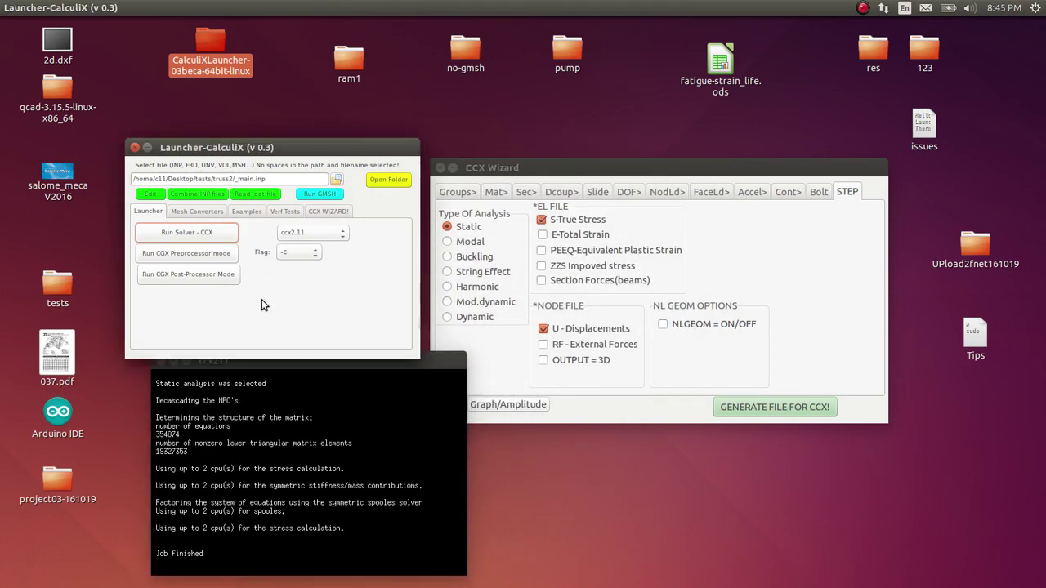
Open the _main.frd results in the CGX post-processor full-screen and orient the truss with Y roughly upright.
{"action": "left_click", "coordinate": [209, 275]}
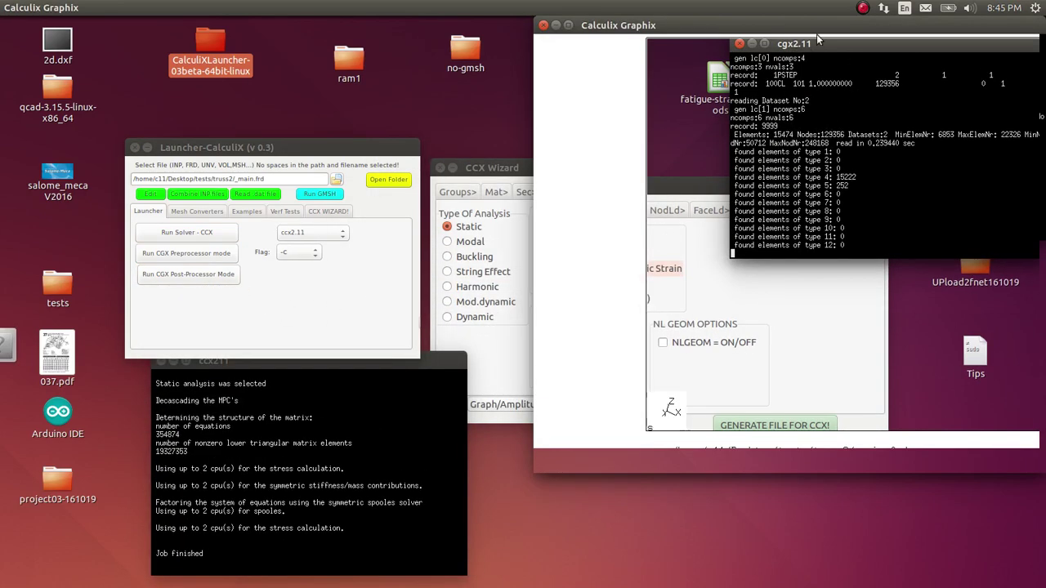
{"action": "left_click", "coordinate": [247, 68]}
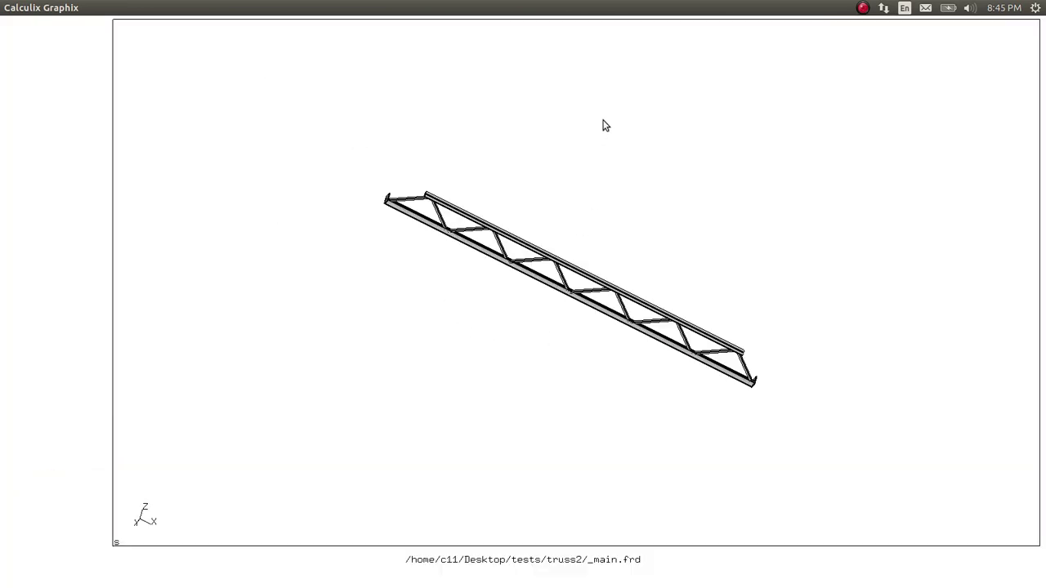
{"action": "left_click_drag", "start_coordinate": [605, 125], "coordinate": [539, 357]}
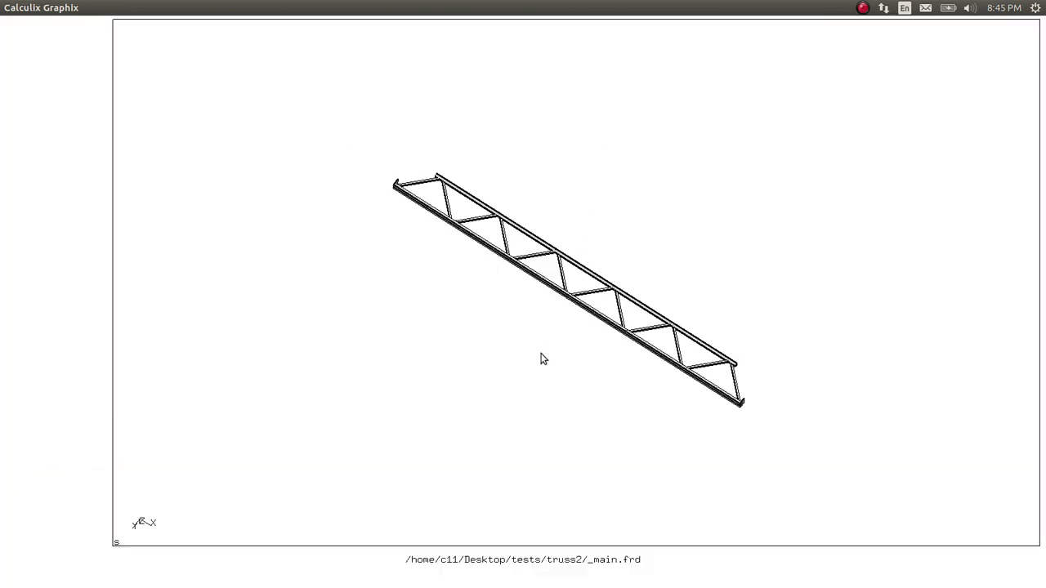
{"action": "left_click_drag", "start_coordinate": [626, 145], "coordinate": [620, 195]}
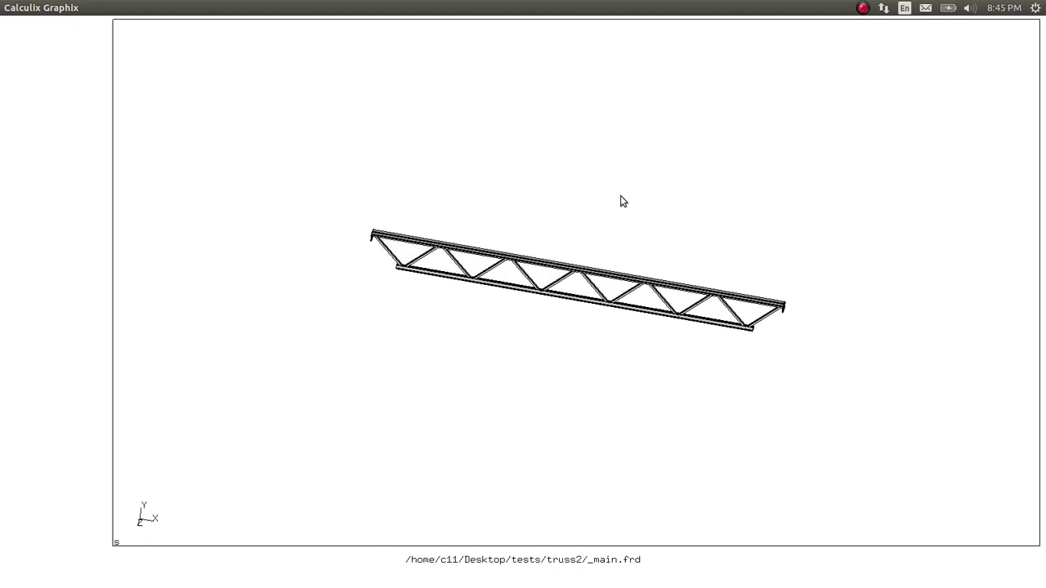
{"action": "left_click_drag", "start_coordinate": [618, 261], "coordinate": [619, 291]}
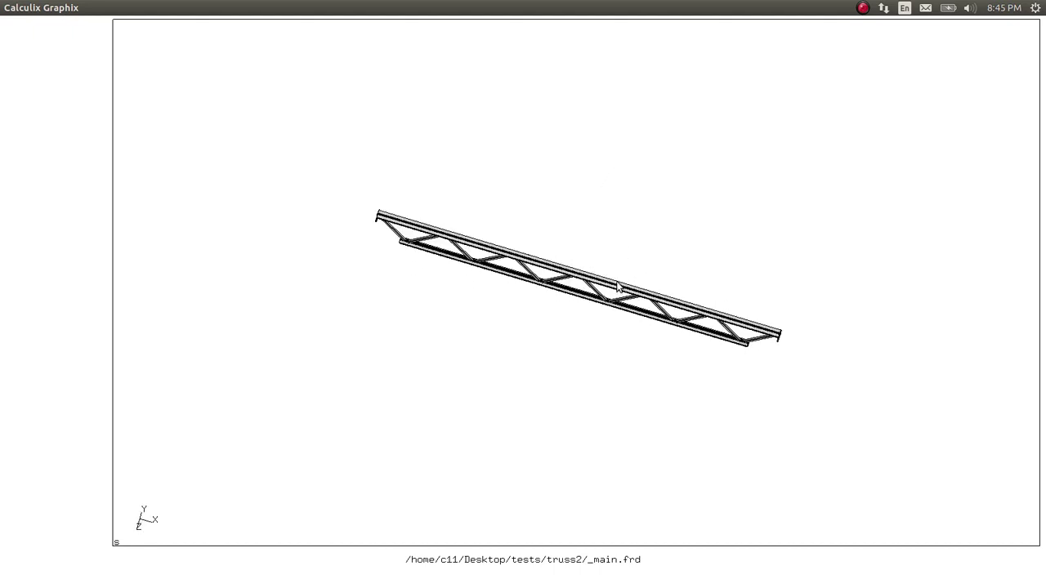
{"action": "middle_click_drag", "start_coordinate": [618, 286], "coordinate": [621, 450]}
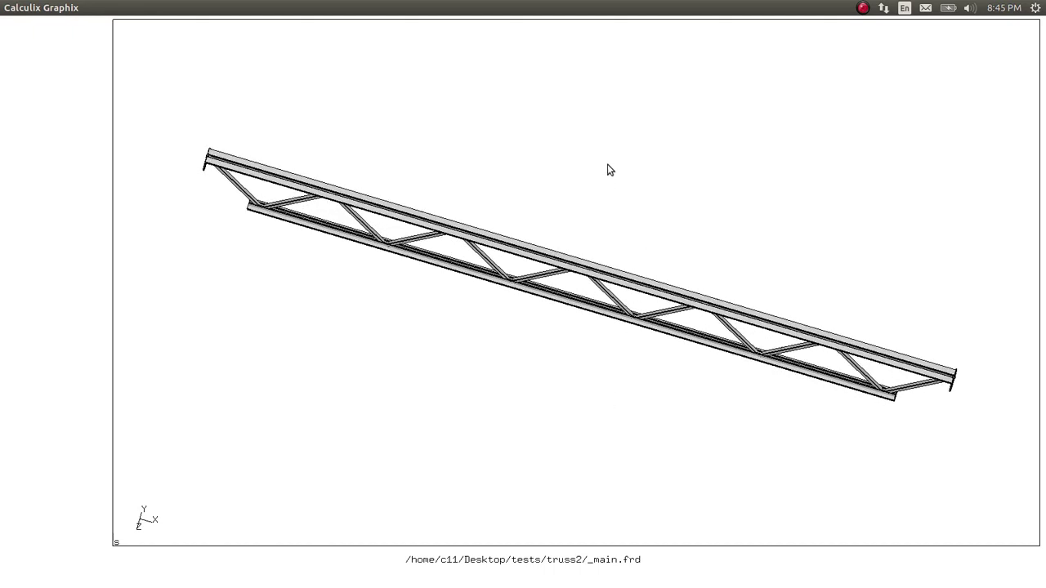
{"action": "left_click_drag", "start_coordinate": [609, 169], "coordinate": [585, 172]}
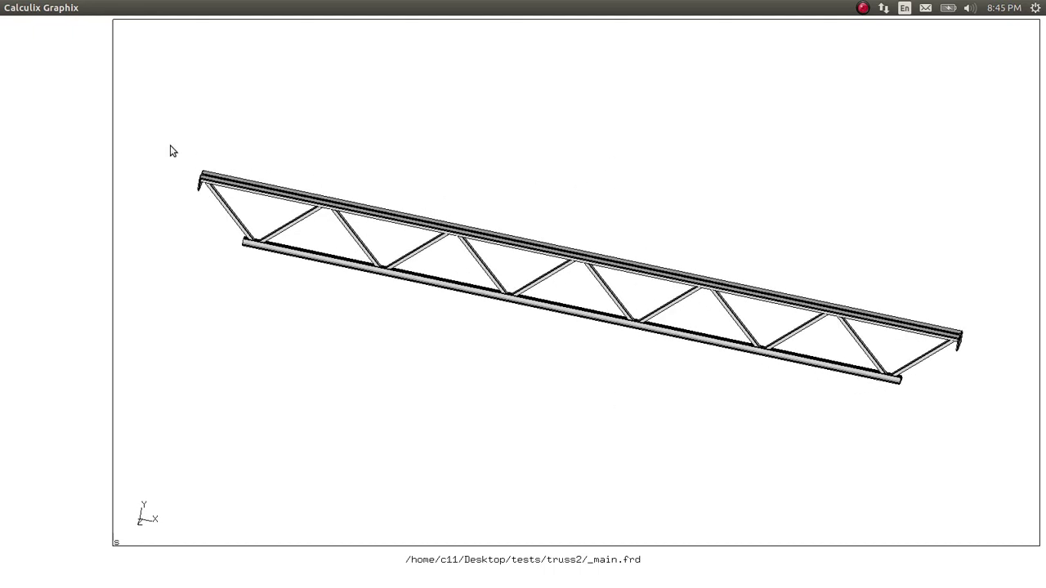
Plot the ALL entity of the DISP dataset on the truss.
{"action": "left_click", "coordinate": [91, 104]}
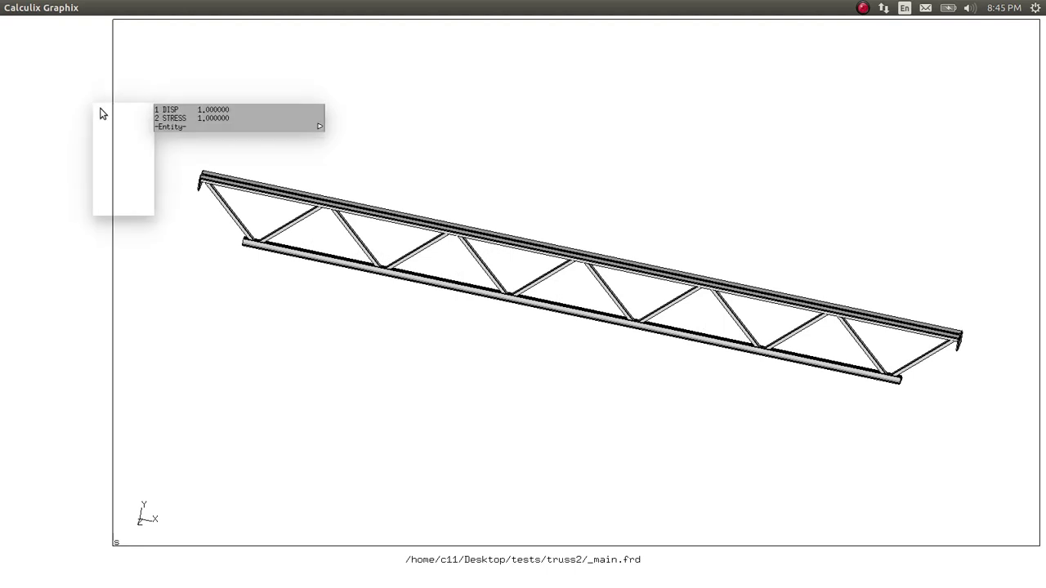
{"action": "left_click", "coordinate": [220, 115]}
{"action": "left_click", "coordinate": [85, 72]}
{"action": "mouse_move", "coordinate": [222, 96]}
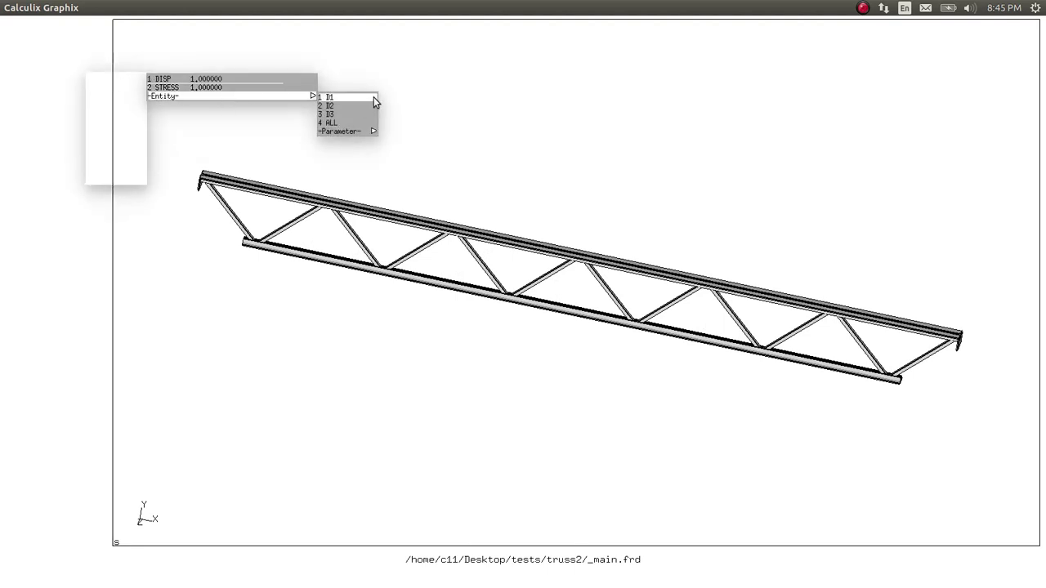
{"action": "left_click", "coordinate": [350, 123]}
{"action": "left_click_drag", "start_coordinate": [596, 245], "coordinate": [576, 238]}
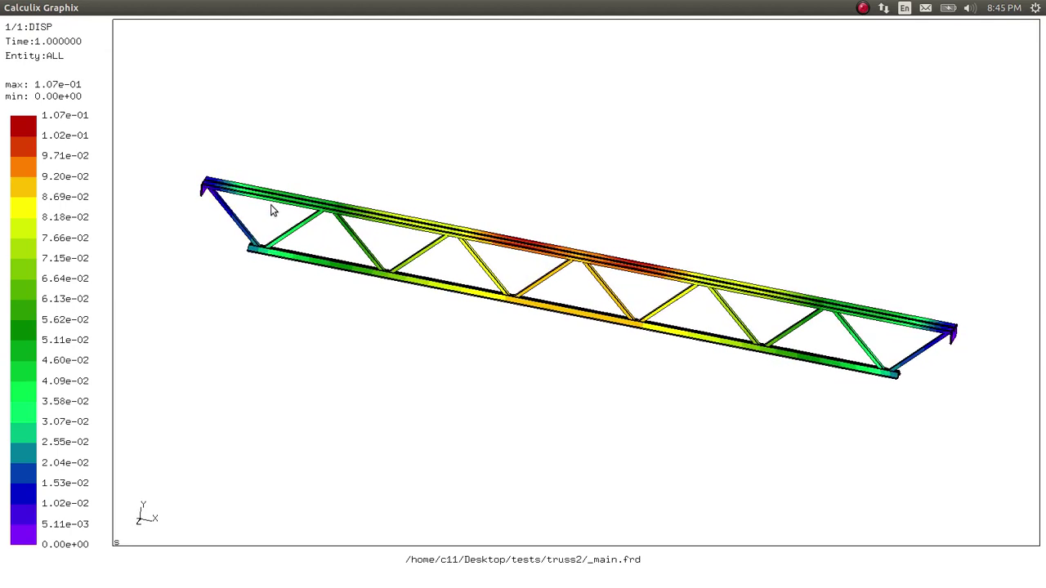
Animate the truss's deformation for the displacement result.
{"action": "left_click", "coordinate": [106, 204]}
{"action": "mouse_move", "coordinate": [120, 229]}
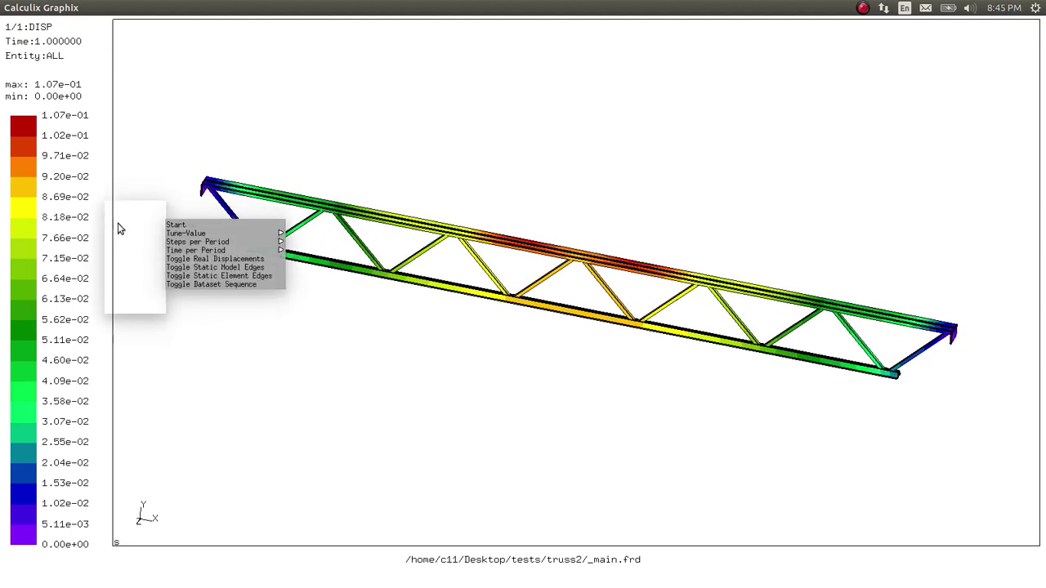
{"action": "left_click", "coordinate": [183, 225]}
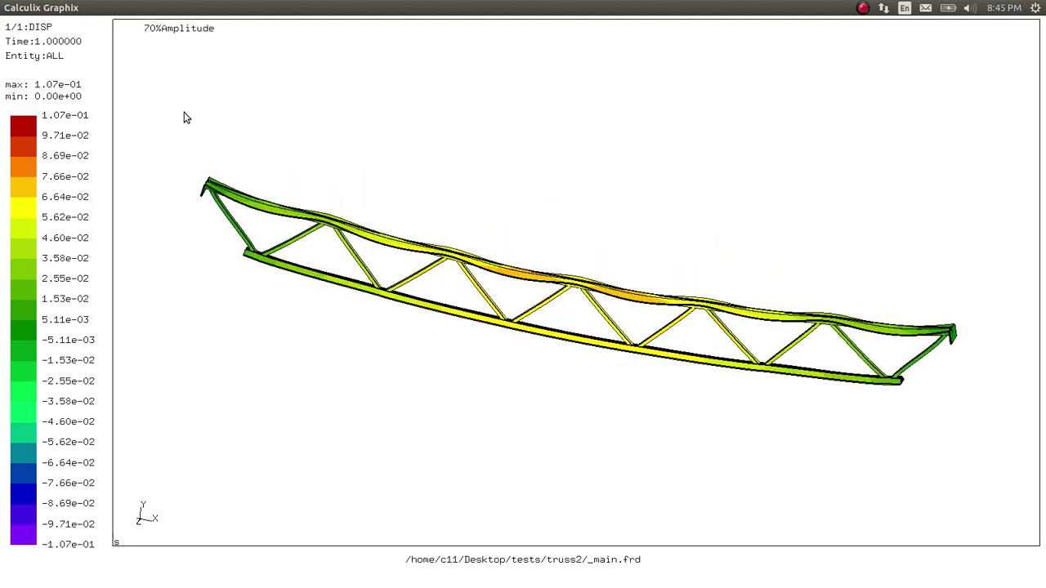
Plot the worstPS entity of the STRESS dataset on the truss with the colour scale's maximum at 8000.
{"action": "left_click", "coordinate": [88, 102]}
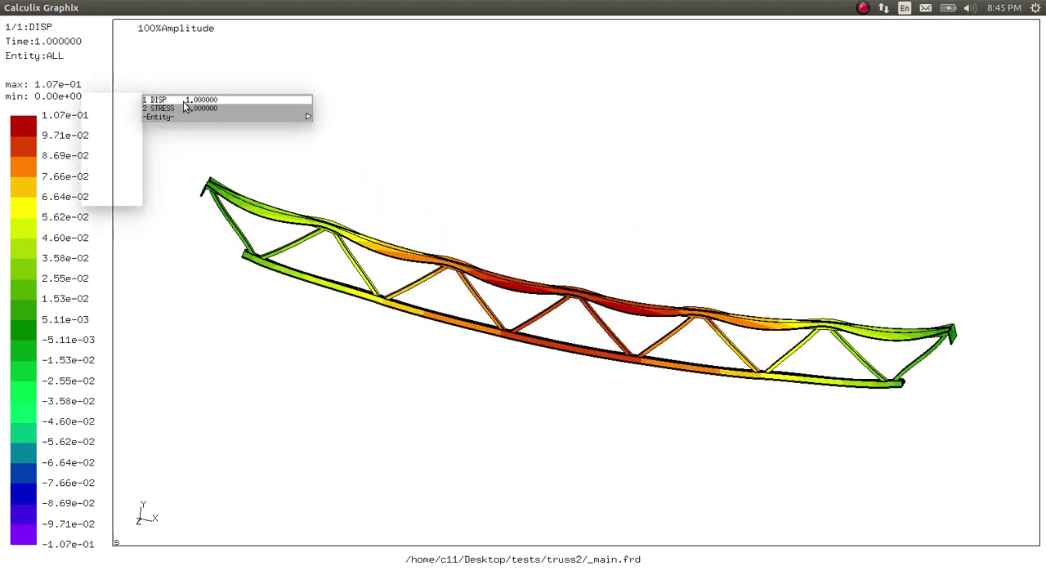
{"action": "left_click", "coordinate": [155, 102]}
{"action": "left_click", "coordinate": [104, 90]}
{"action": "mouse_move", "coordinate": [230, 108]}
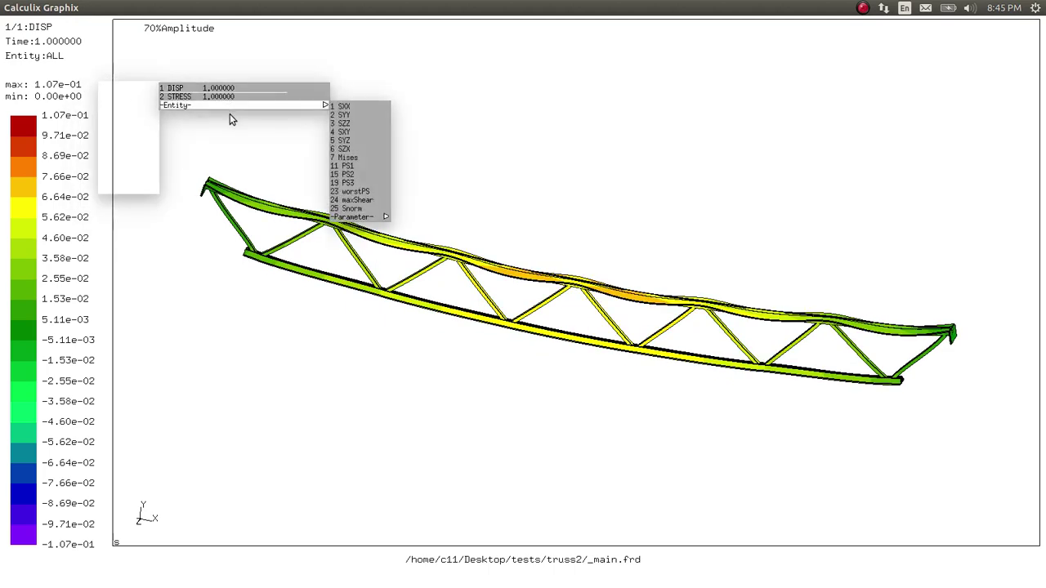
{"action": "left_click", "coordinate": [356, 192]}
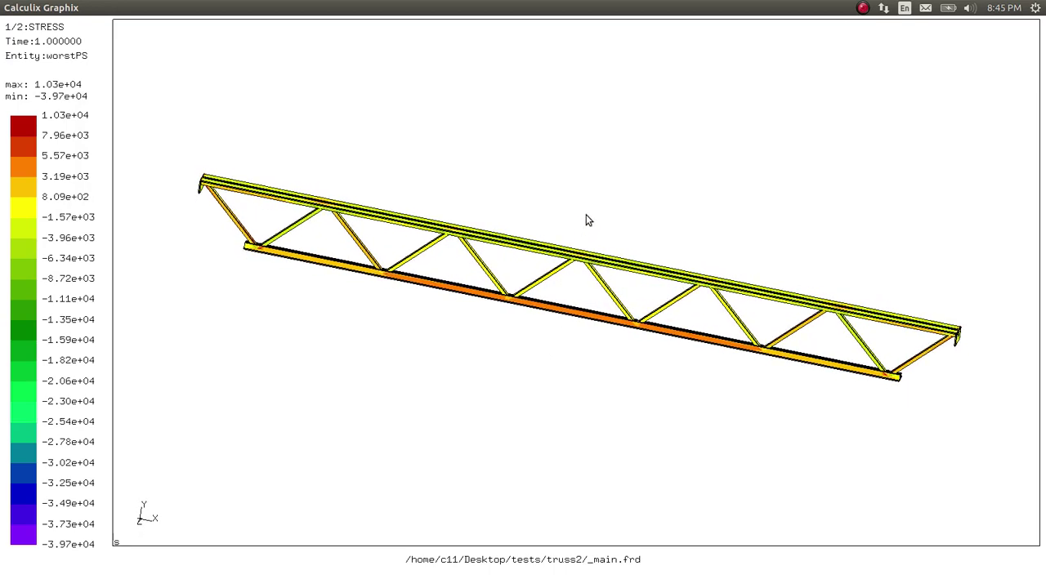
{"action": "middle_click_drag", "start_coordinate": [473, 257], "coordinate": [551, 283]}
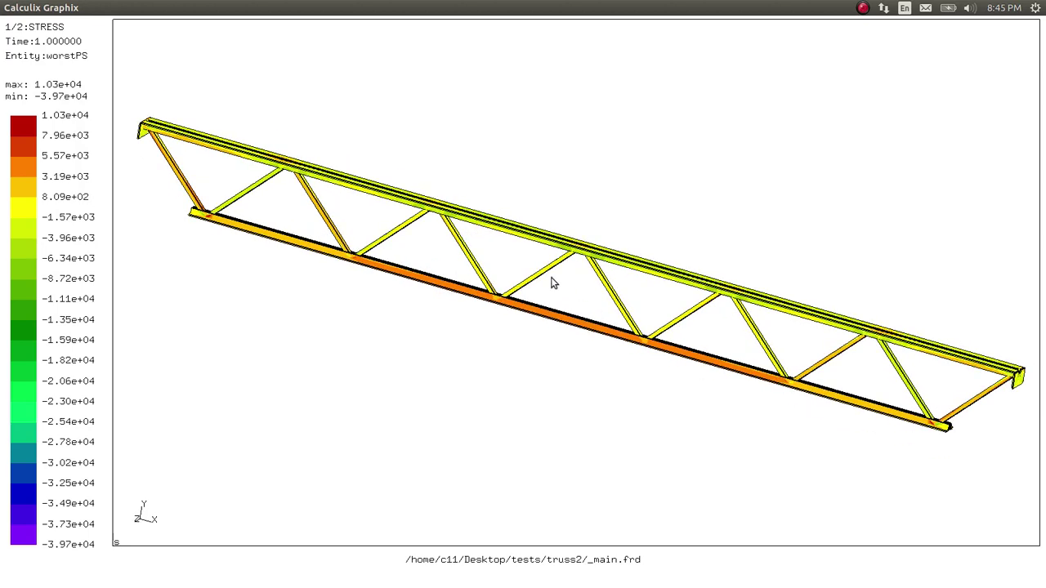
{"action": "left_click_drag", "start_coordinate": [442, 239], "coordinate": [420, 238]}
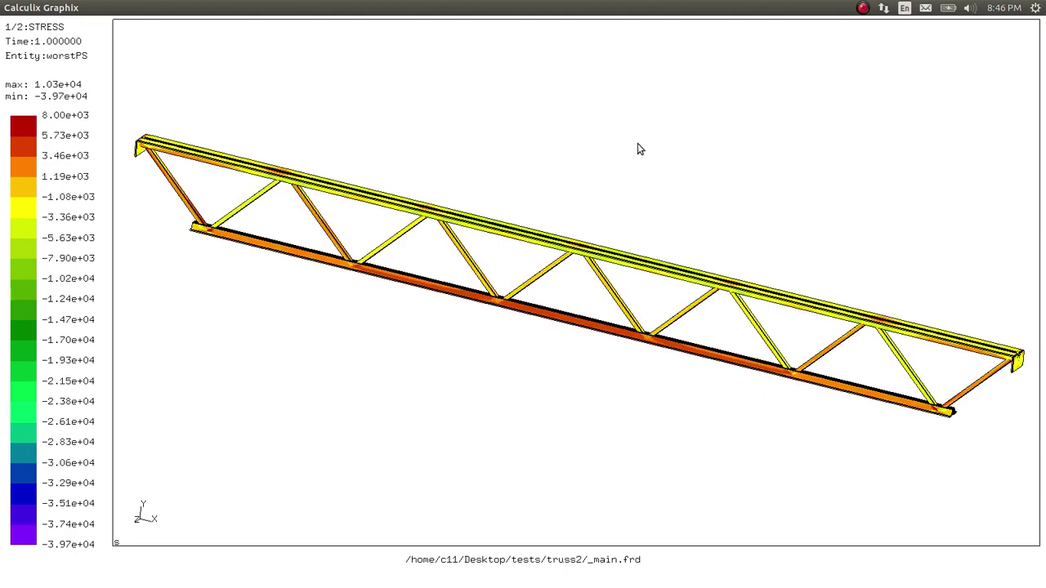
{"action": "mouse_move", "coordinate": [429, 241]}
{"action": "left_mouse_down"}
{"action": "mouse_move", "coordinate": [422, 278]}
{"action": "mouse_move", "coordinate": [441, 272]}
{"action": "mouse_move", "coordinate": [441, 243]}
{"action": "left_mouse_up"}
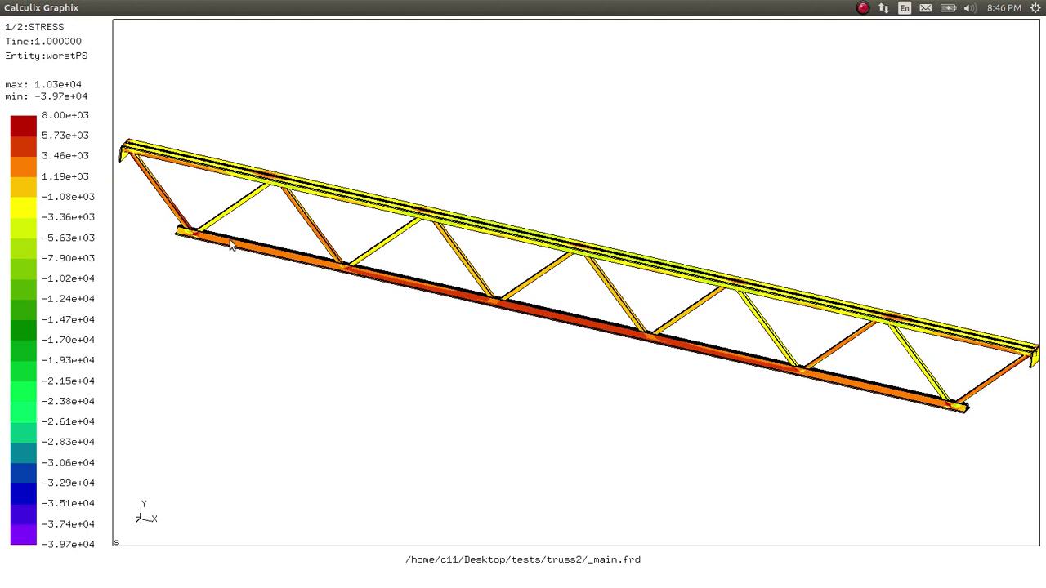